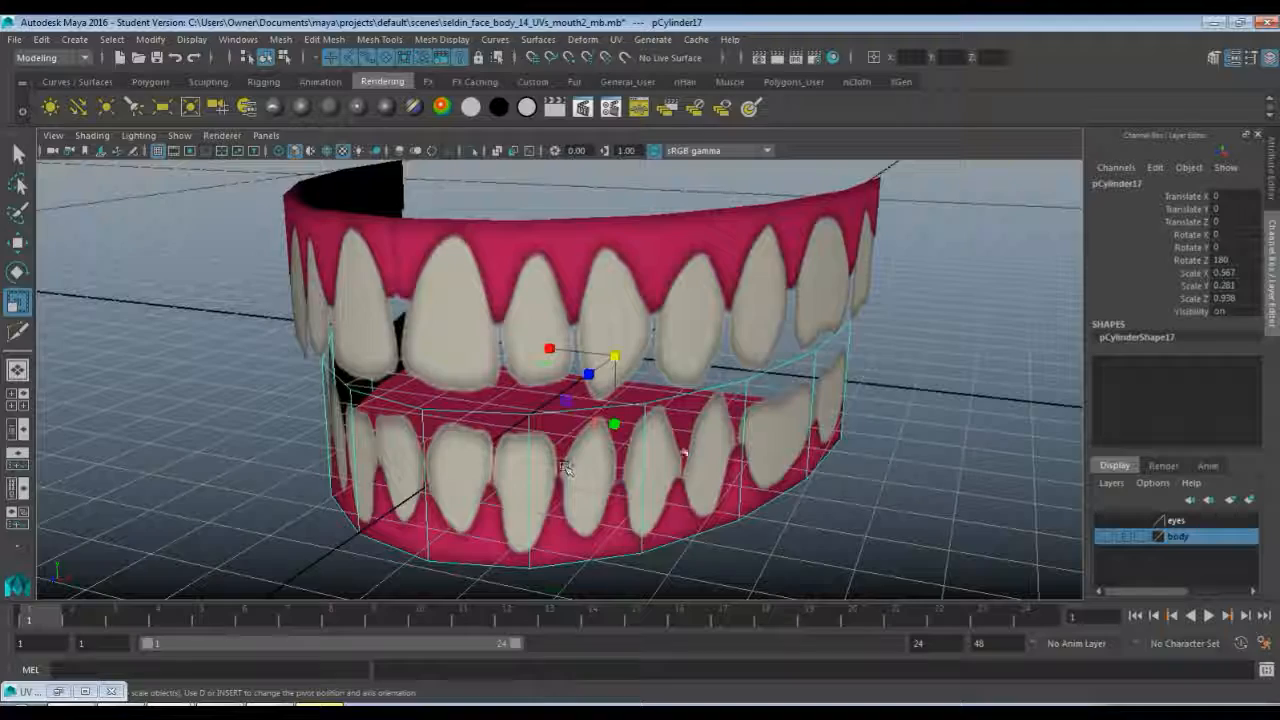
- Add the upper teeth and gum meshes to the selected lower ones and create a display layer from the selection
left_click_drag(565, 470, 483, 270, "alt")
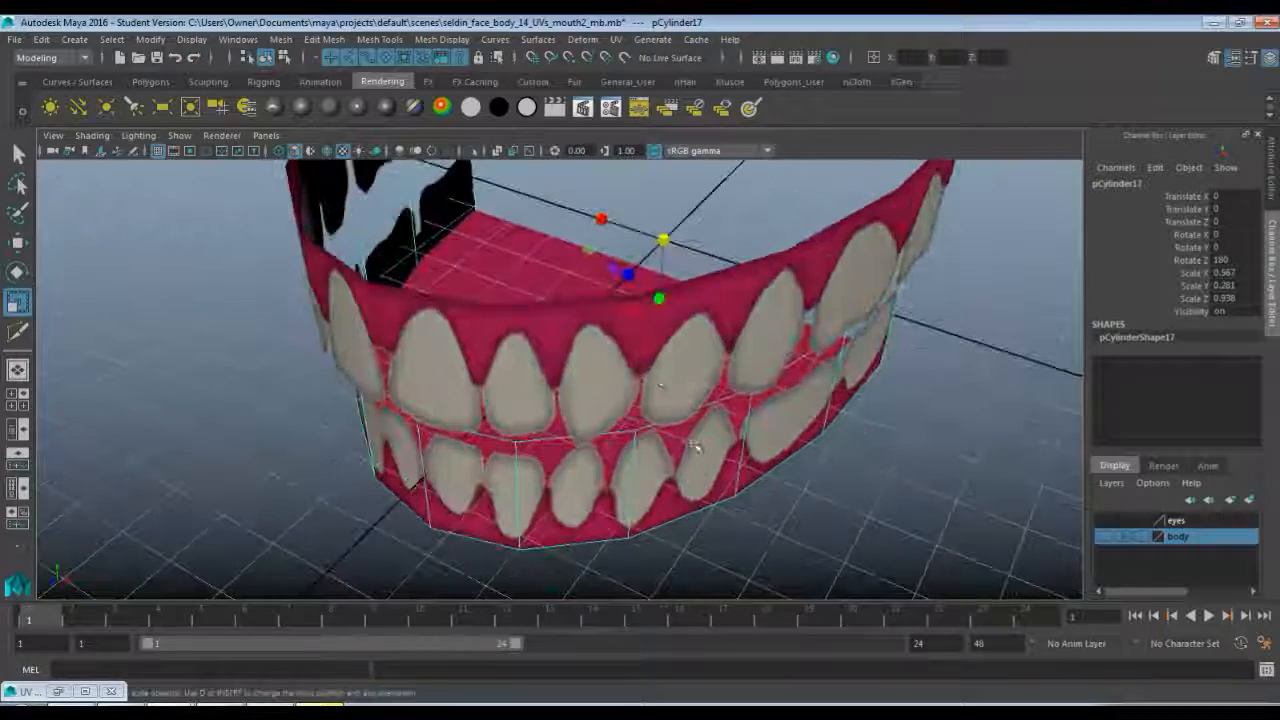
left_click(483, 270, "shift")
left_click(400, 349, "shift")
left_click_drag(651, 443, 694, 424, "alt")
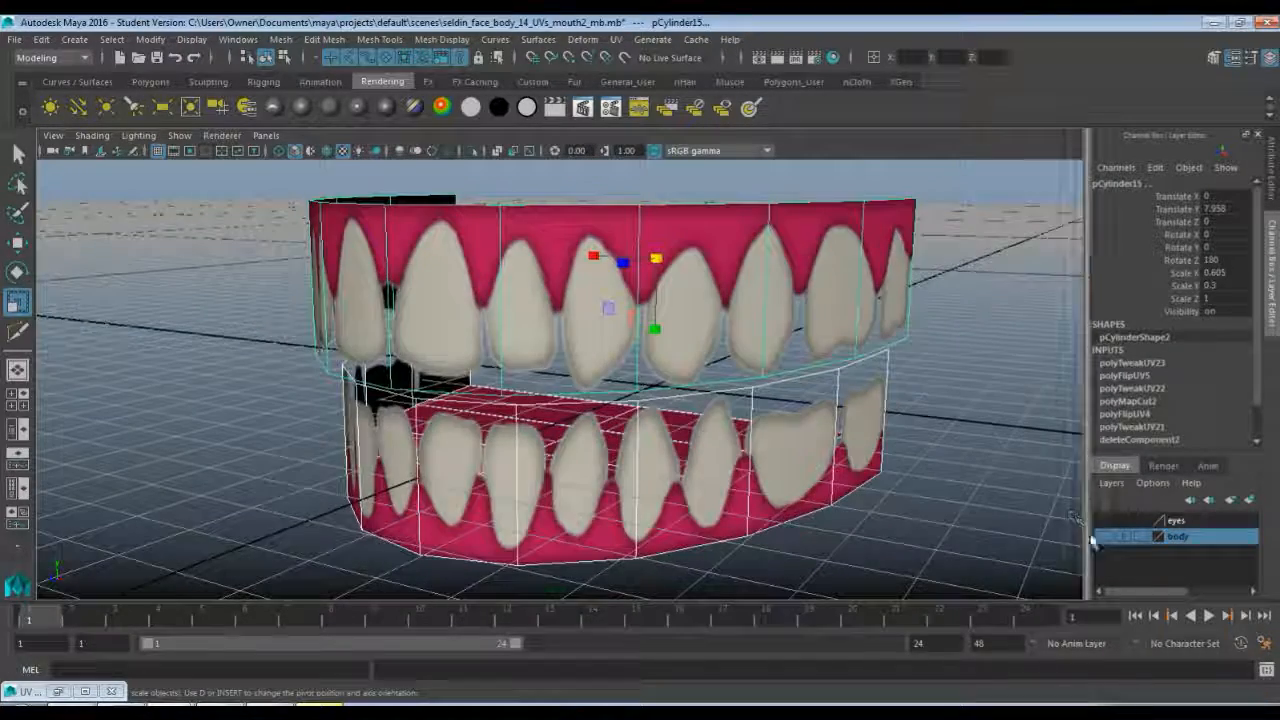
left_click(1111, 482)
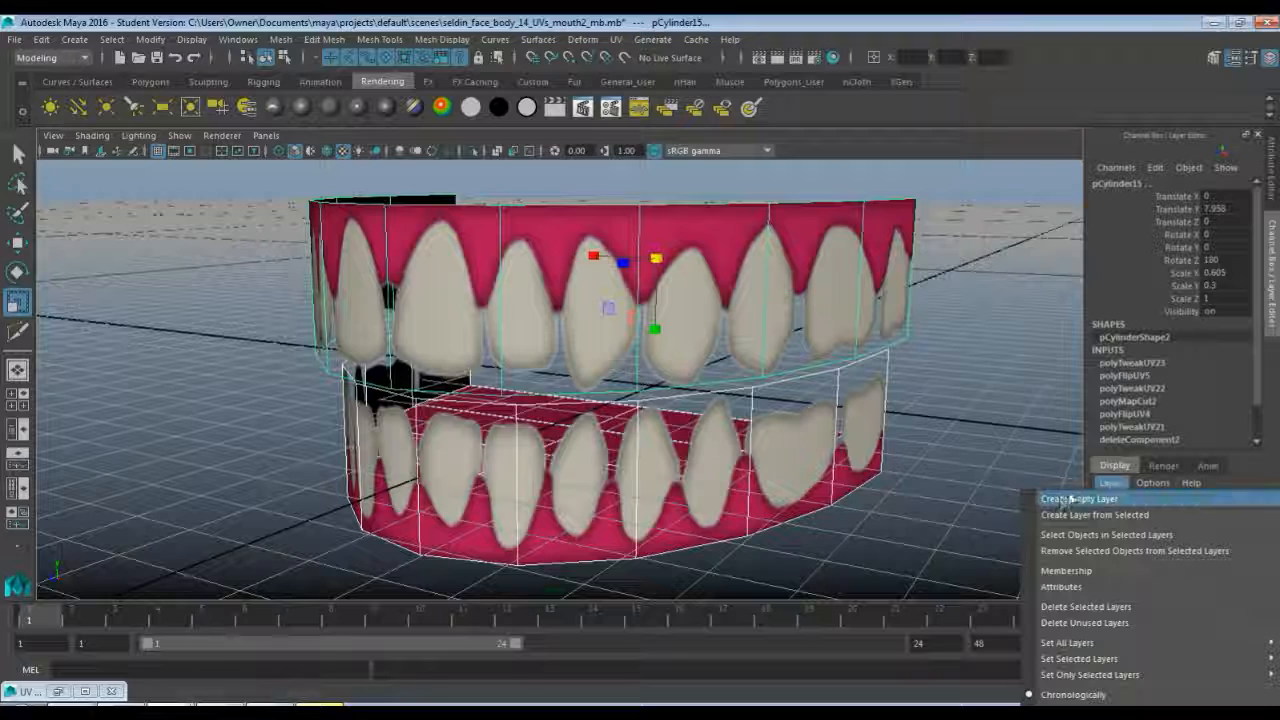
left_click(1133, 516)
- Rename the new display layer mouth_planes, hide it and clear the selection
double_click(1180, 521)
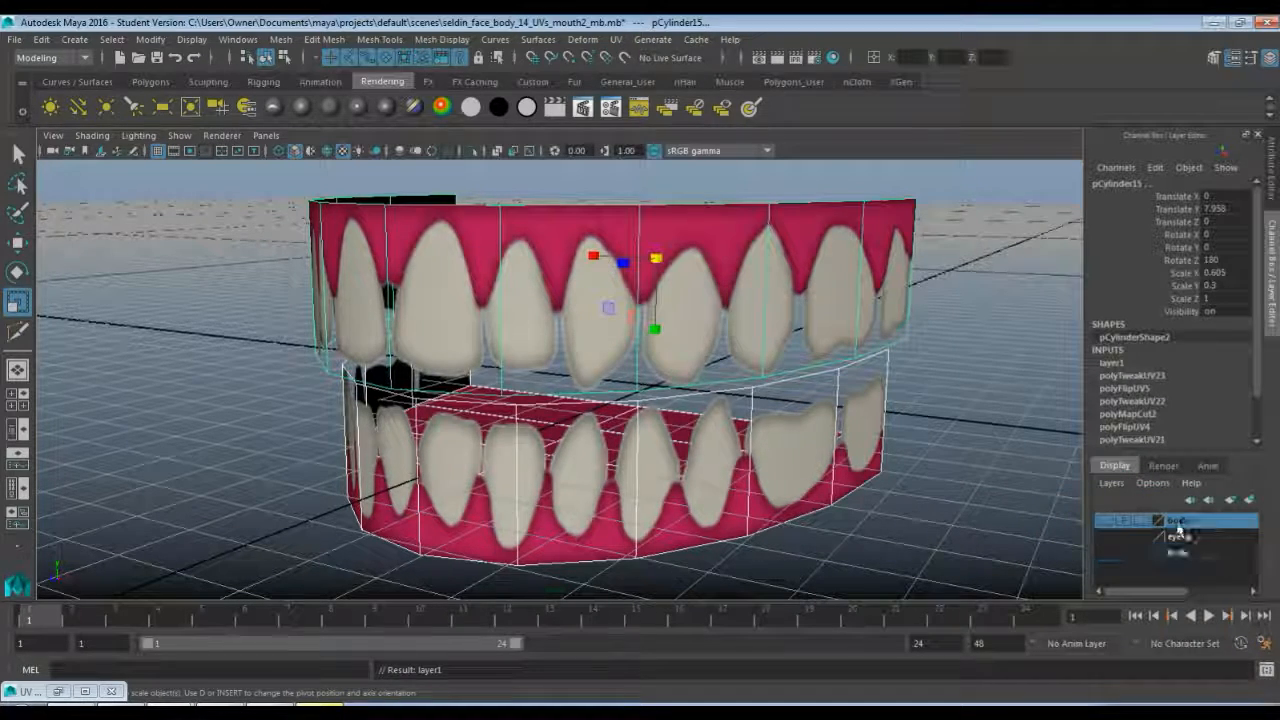
key("BackSpace")
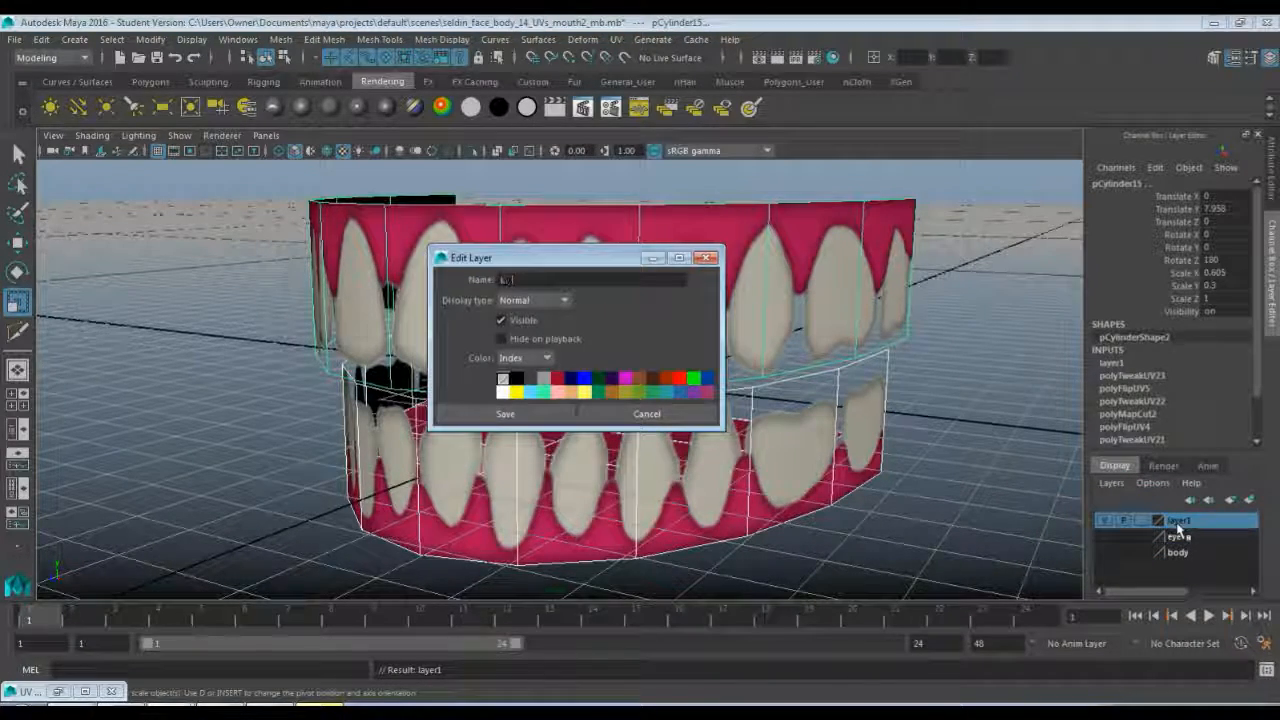
type("mouth_")
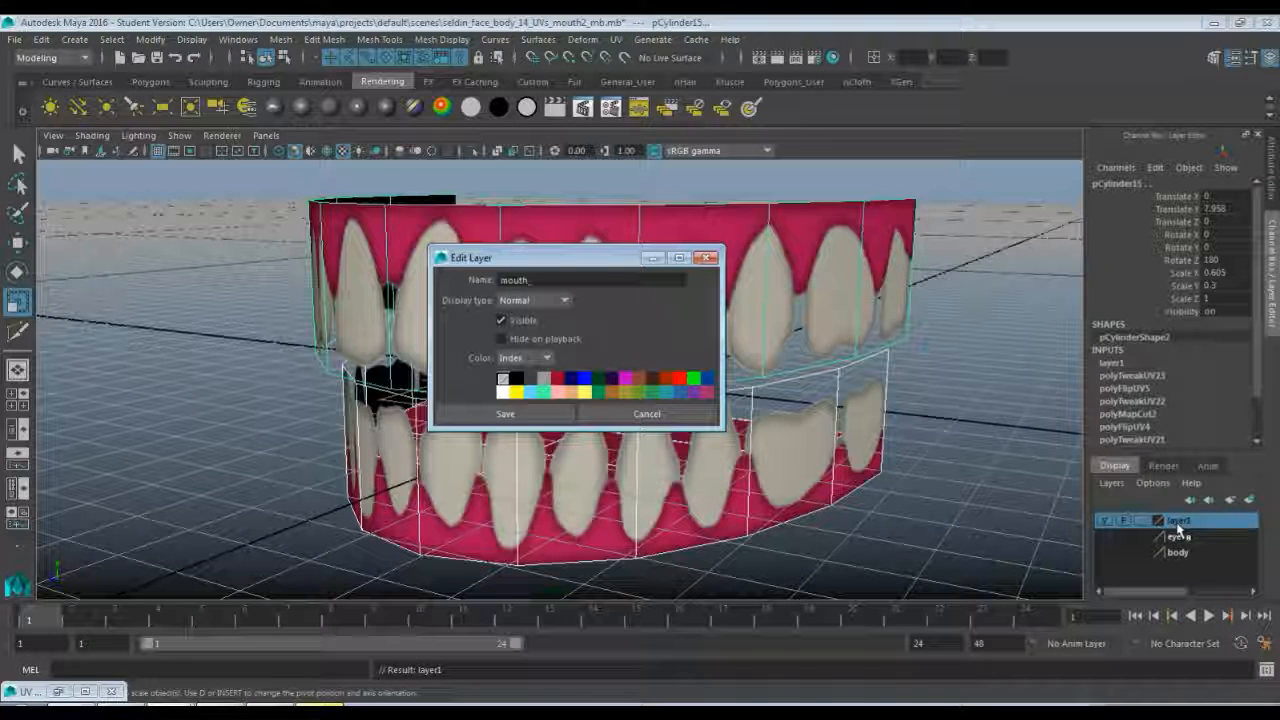
type("plane")
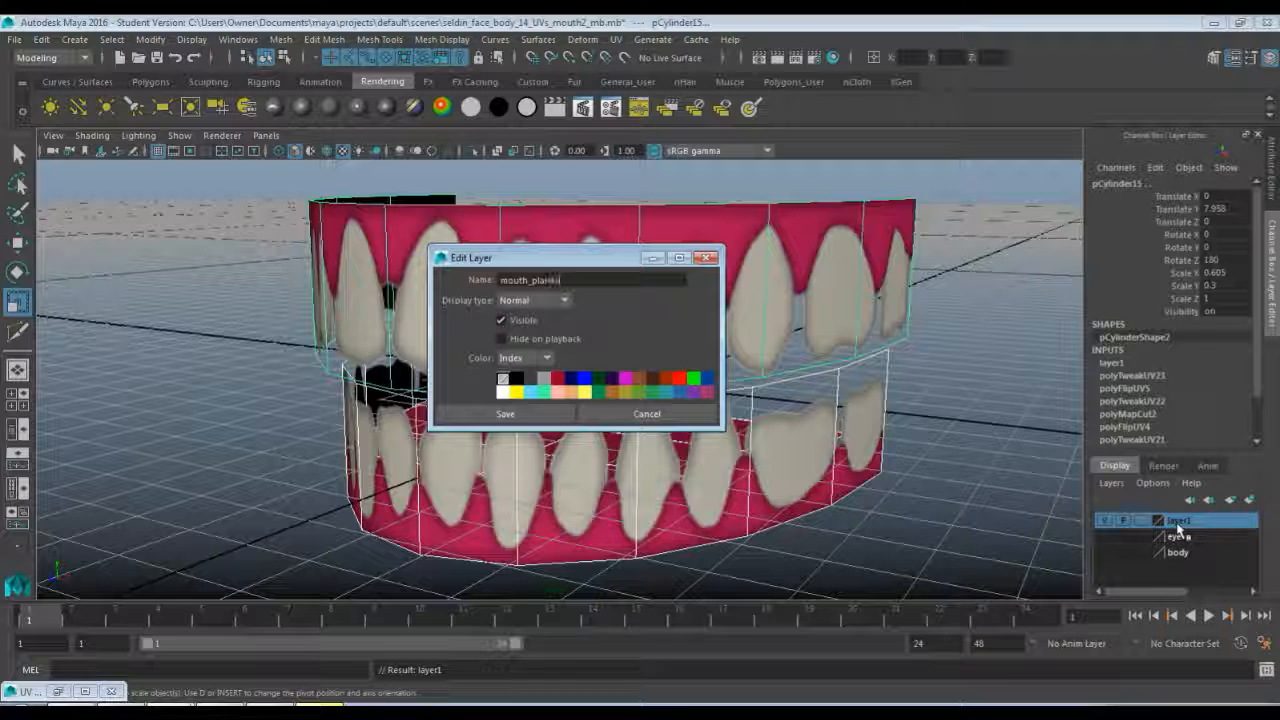
type("s")
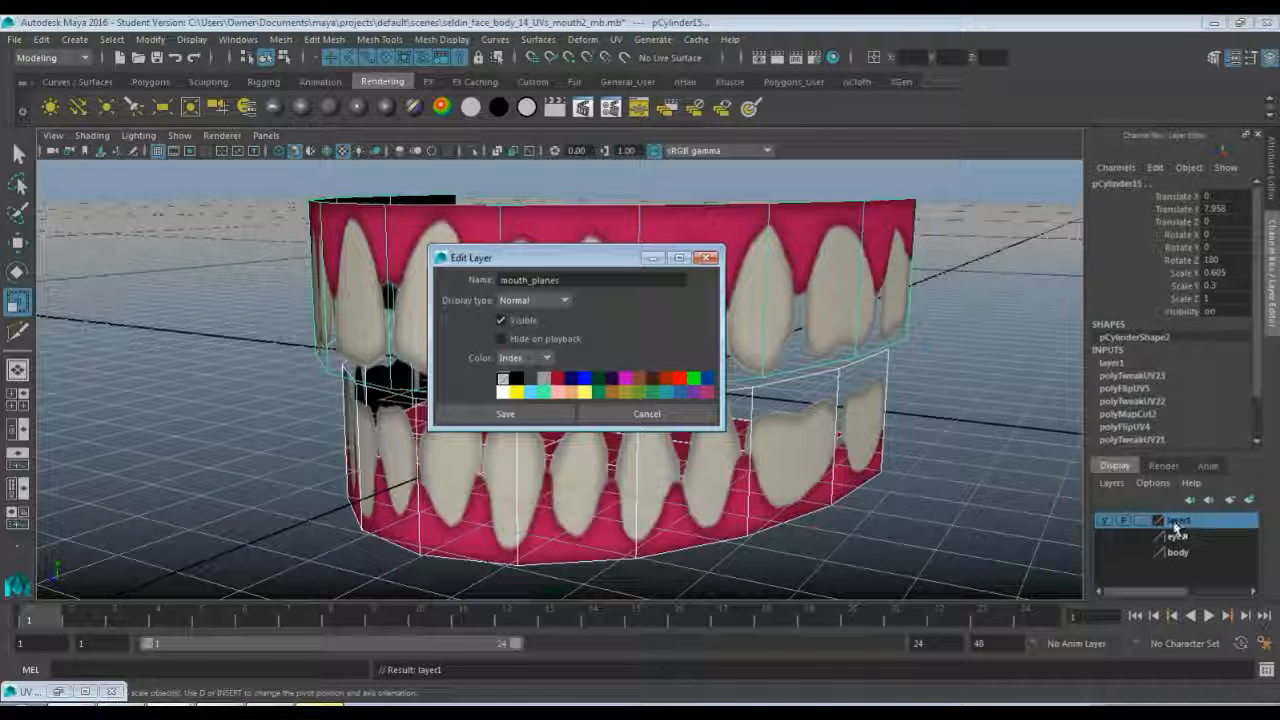
left_click(503, 413)
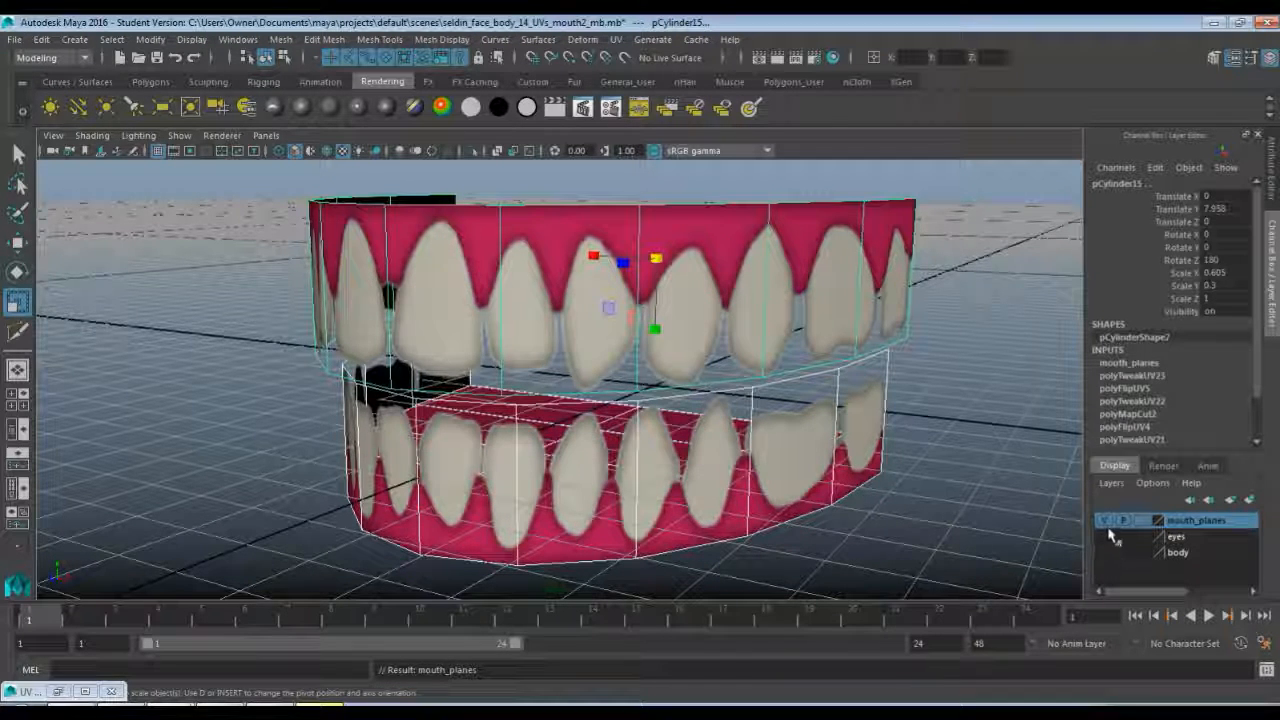
left_click(1104, 520)
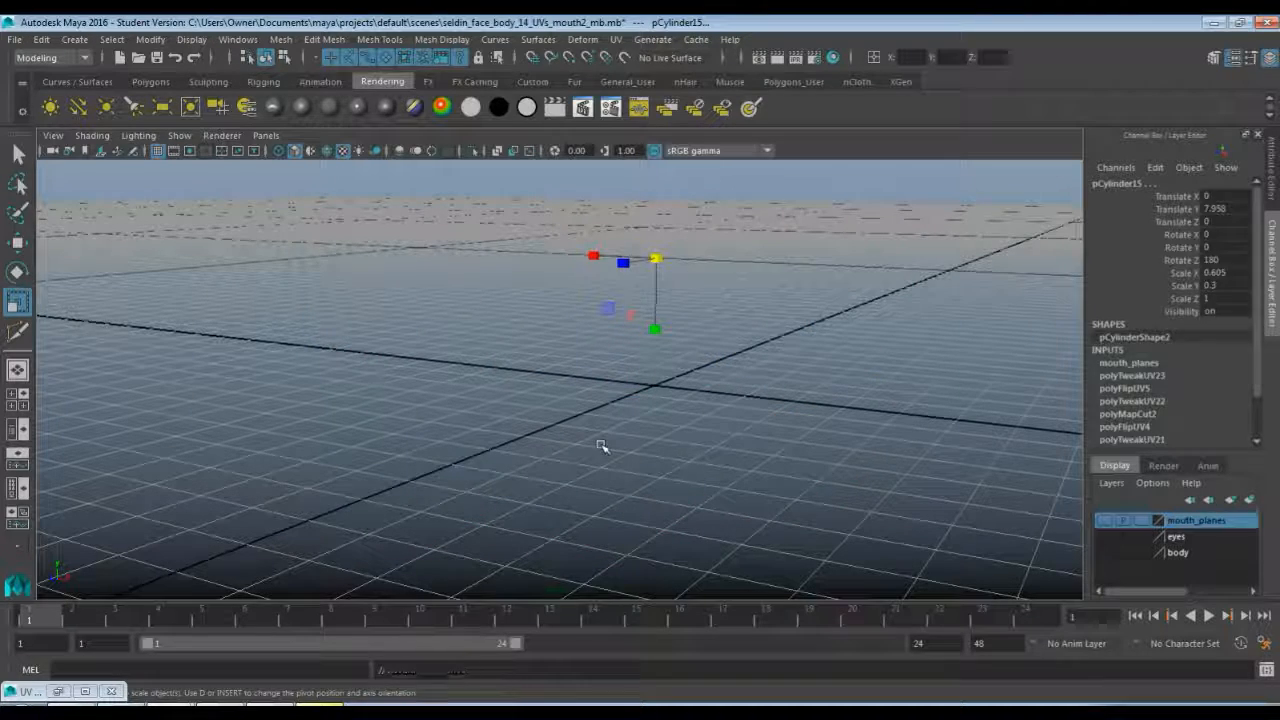
left_click(652, 446)
- Create a polygon cylinder at the origin and frame it from slightly above
left_click_drag(537, 422, 540, 394, "alt")
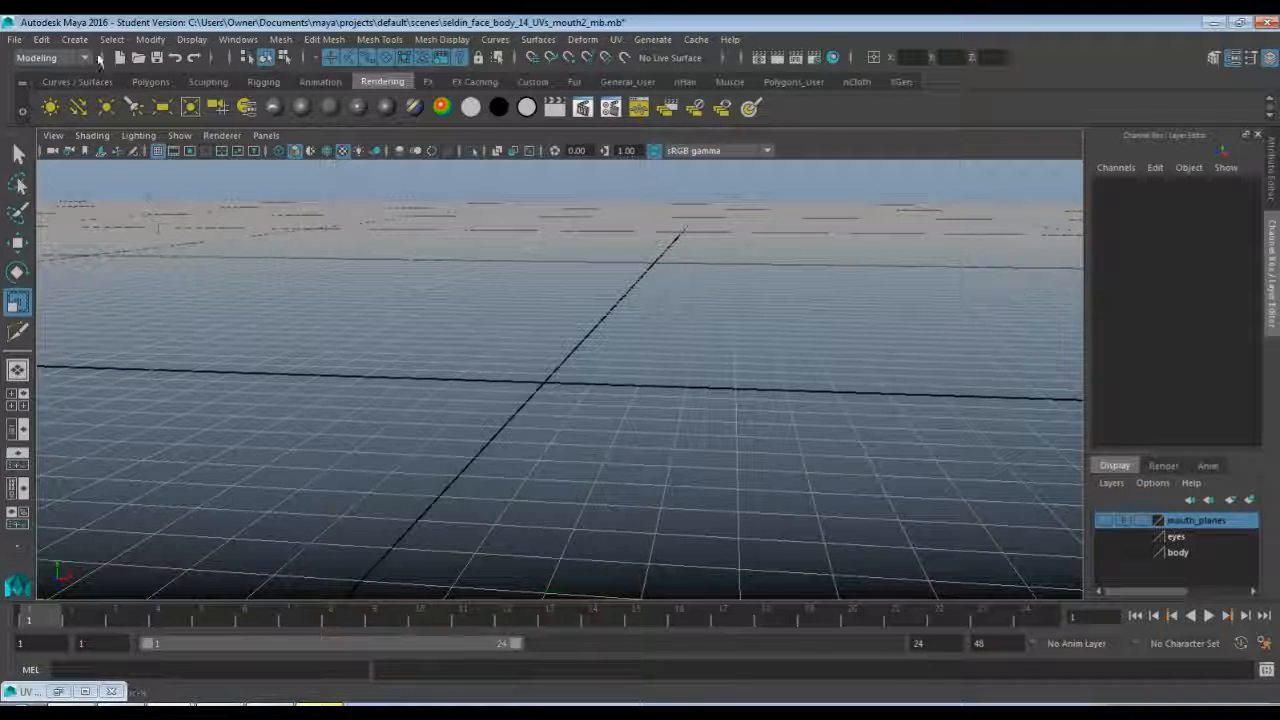
left_click(75, 39)
mouse_move(125, 97)
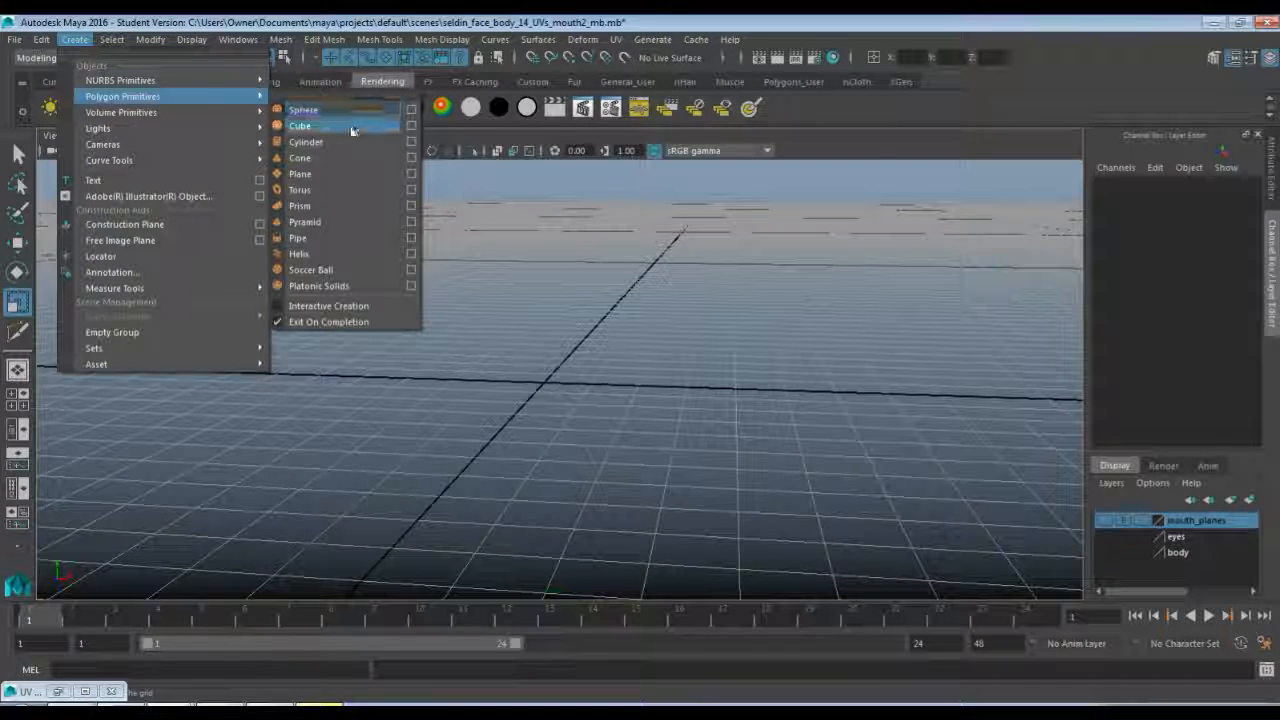
left_click(349, 142)
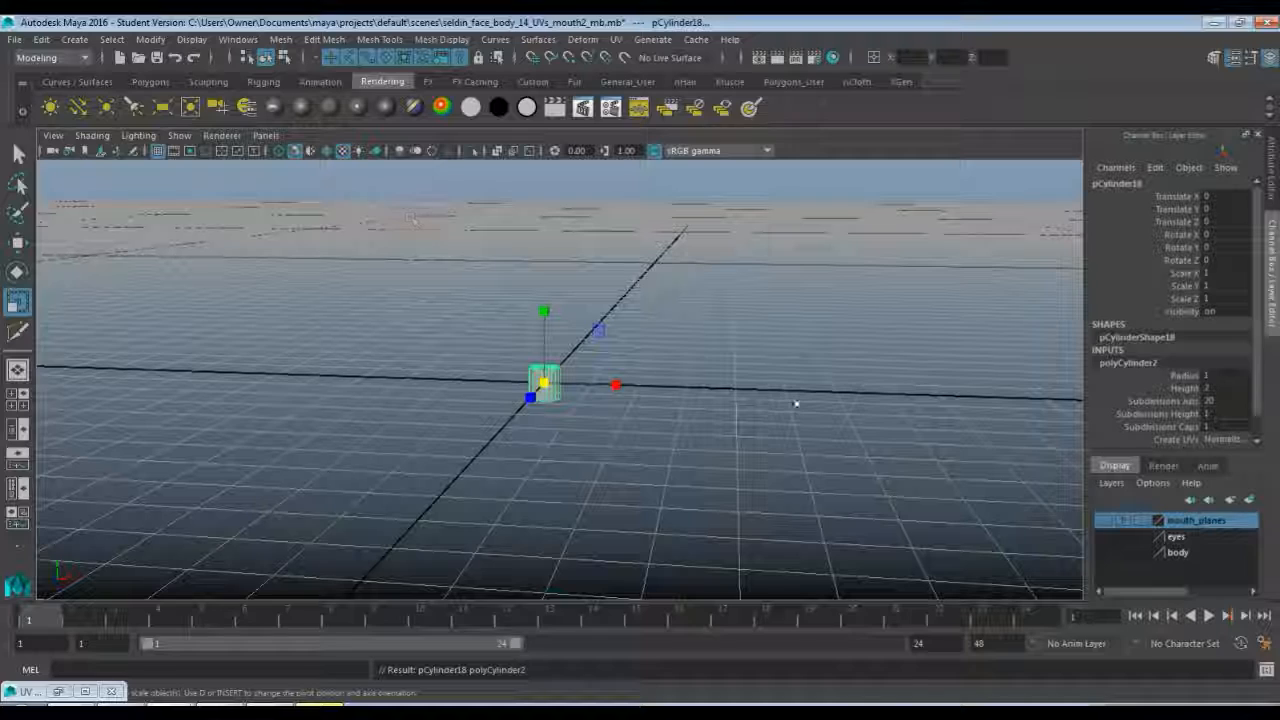
scroll(793, 401, "up", 3)
scroll(688, 344, "up", 1)
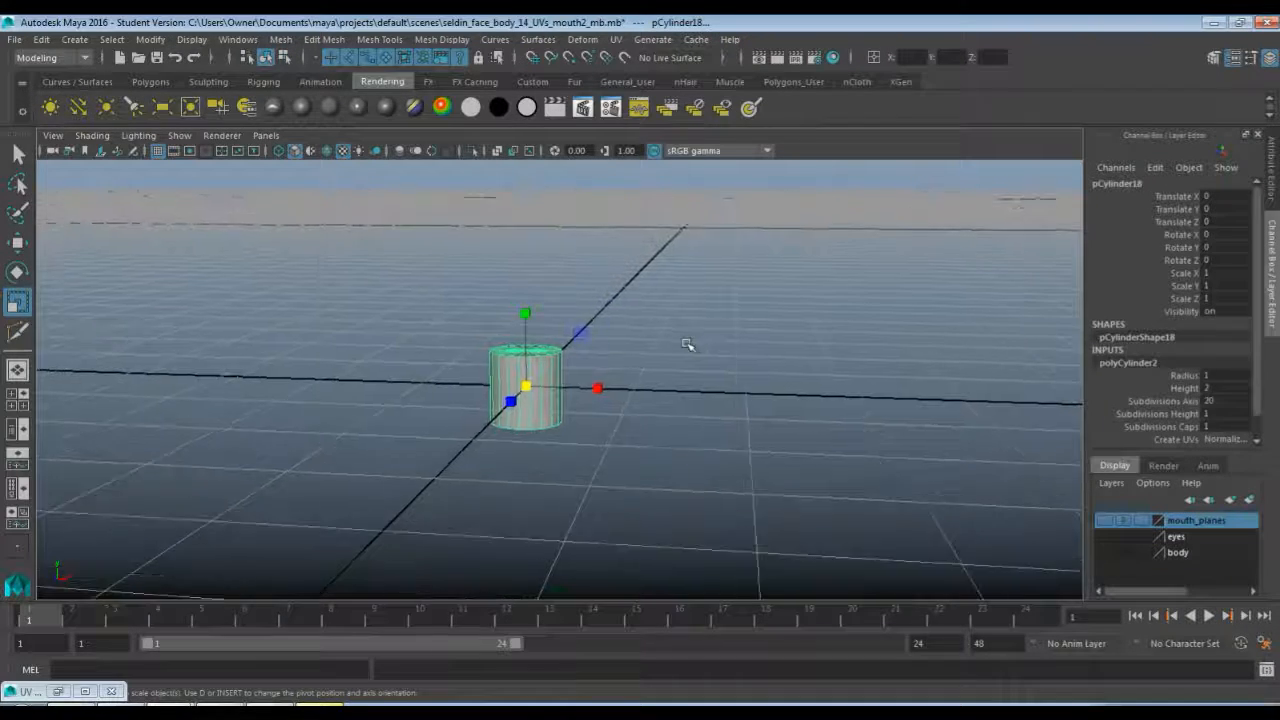
key("f")
scroll(729, 366, "down", 3)
left_click_drag(731, 340, 717, 389, "alt")
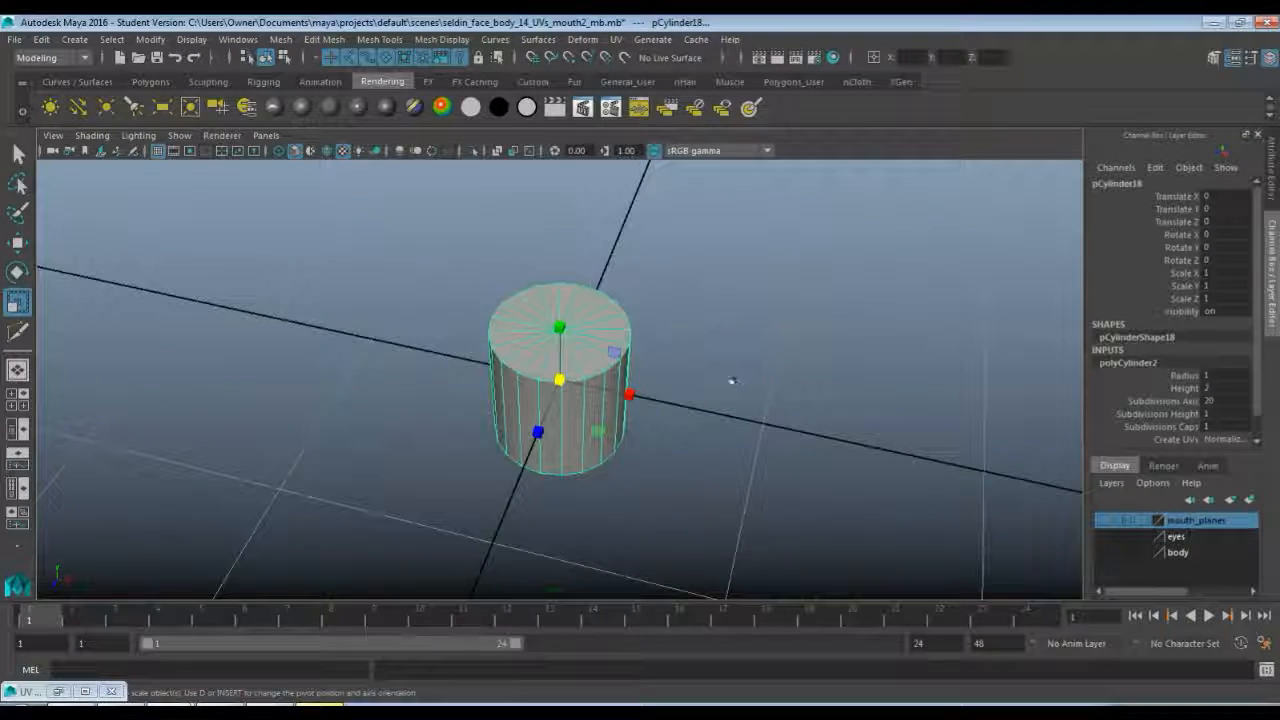
- Set the new cylinder's radius to 25
left_click(1218, 375)
type("25")
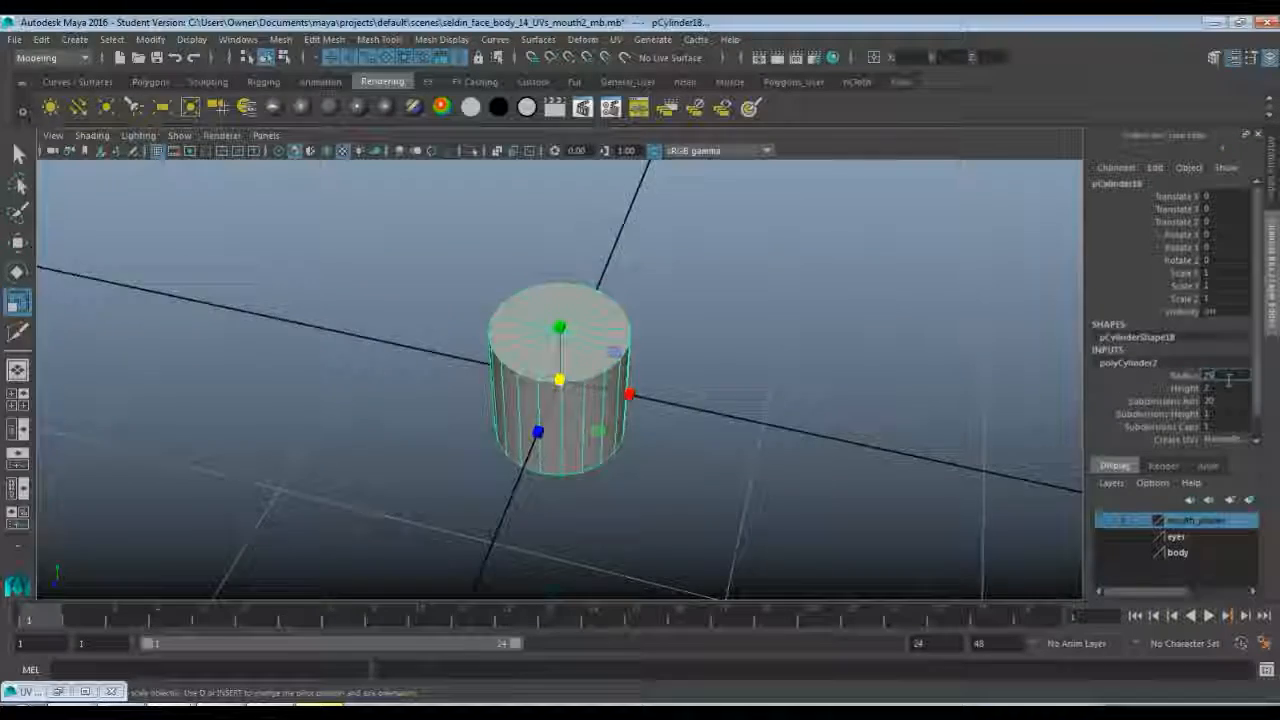
key("Return")
scroll(743, 463, "down", 8)
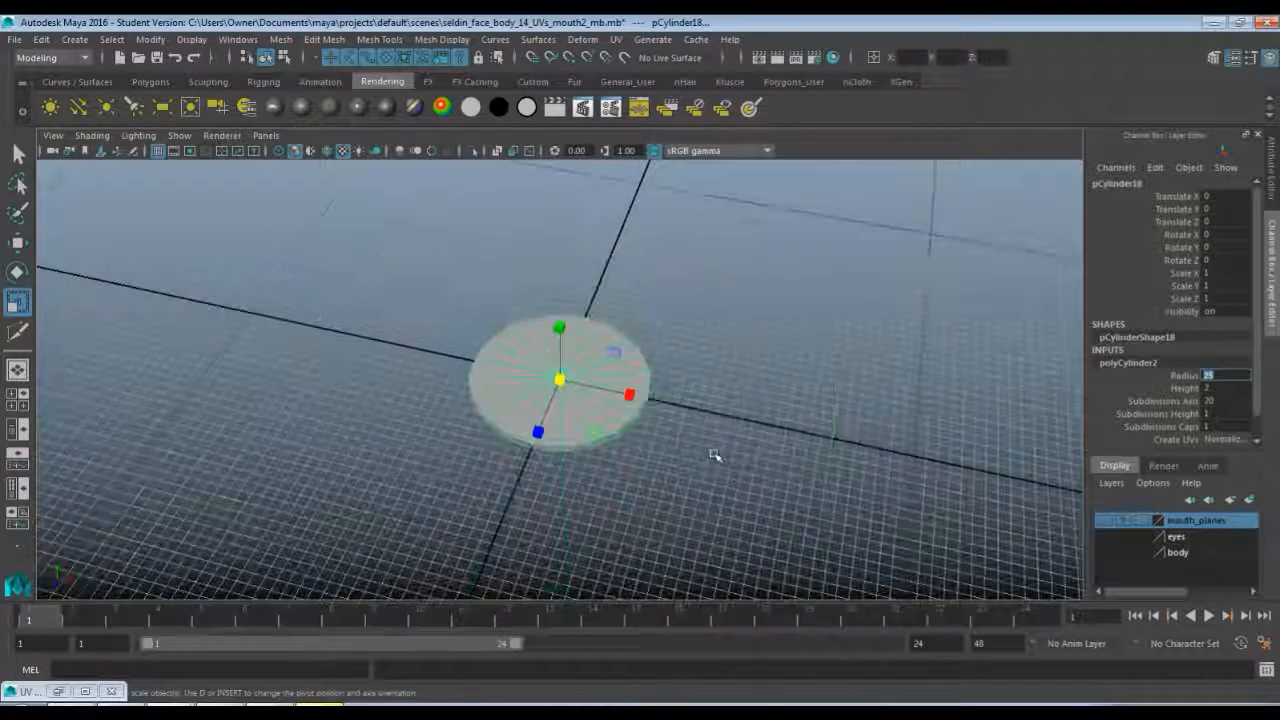
scroll(714, 457, "up", 4)
left_click_drag(719, 448, 690, 452, "alt")
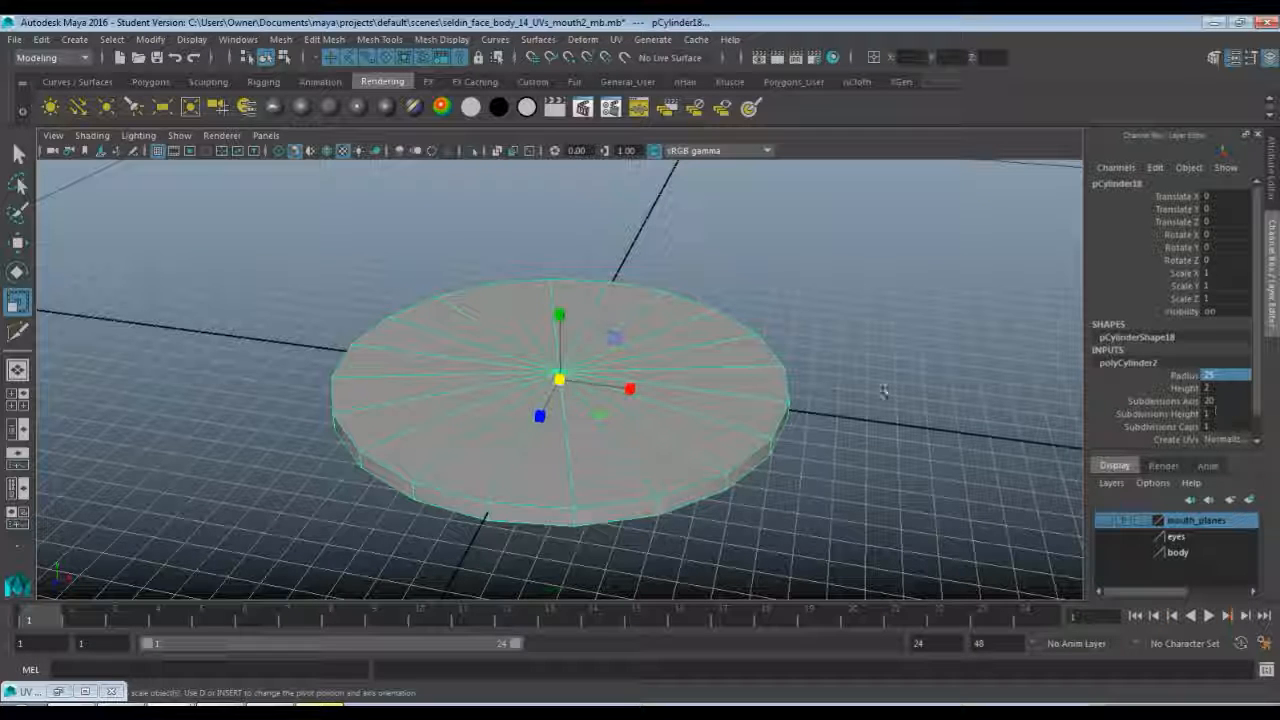
- In the top view, select all faces in the back half of the cylinder and delete them
key("space")
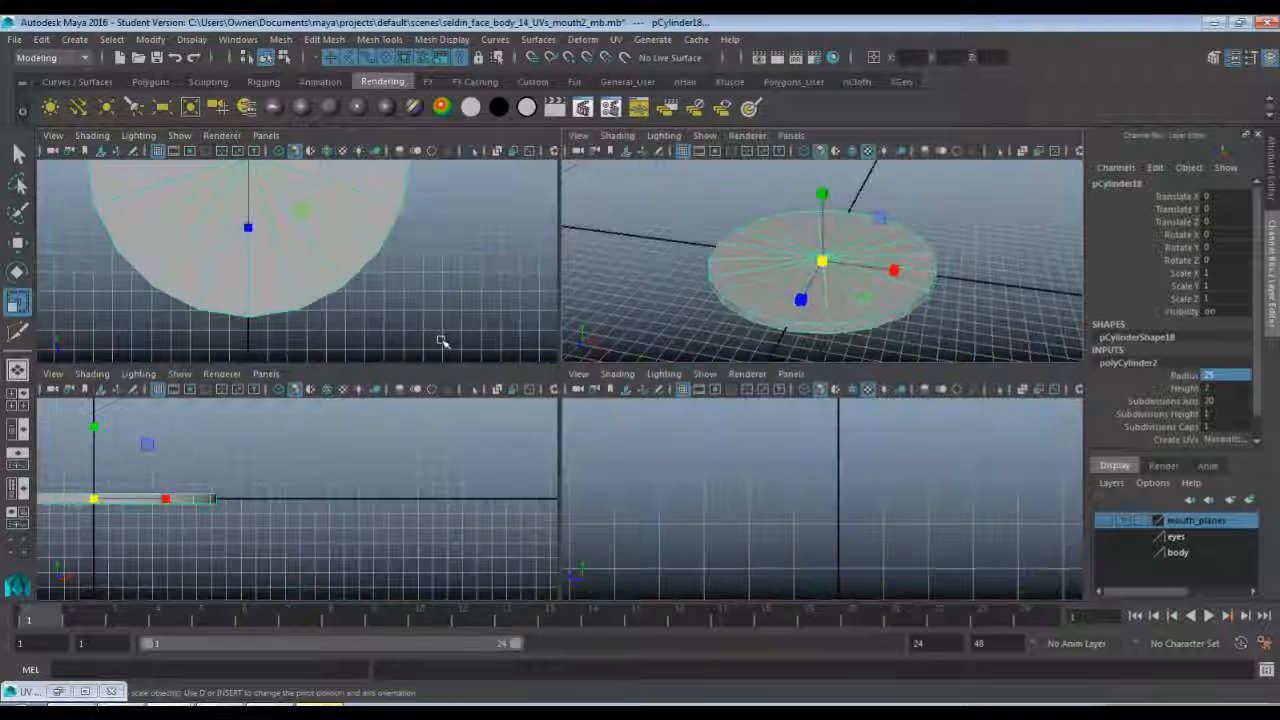
key("space")
scroll(754, 343, "down", 5)
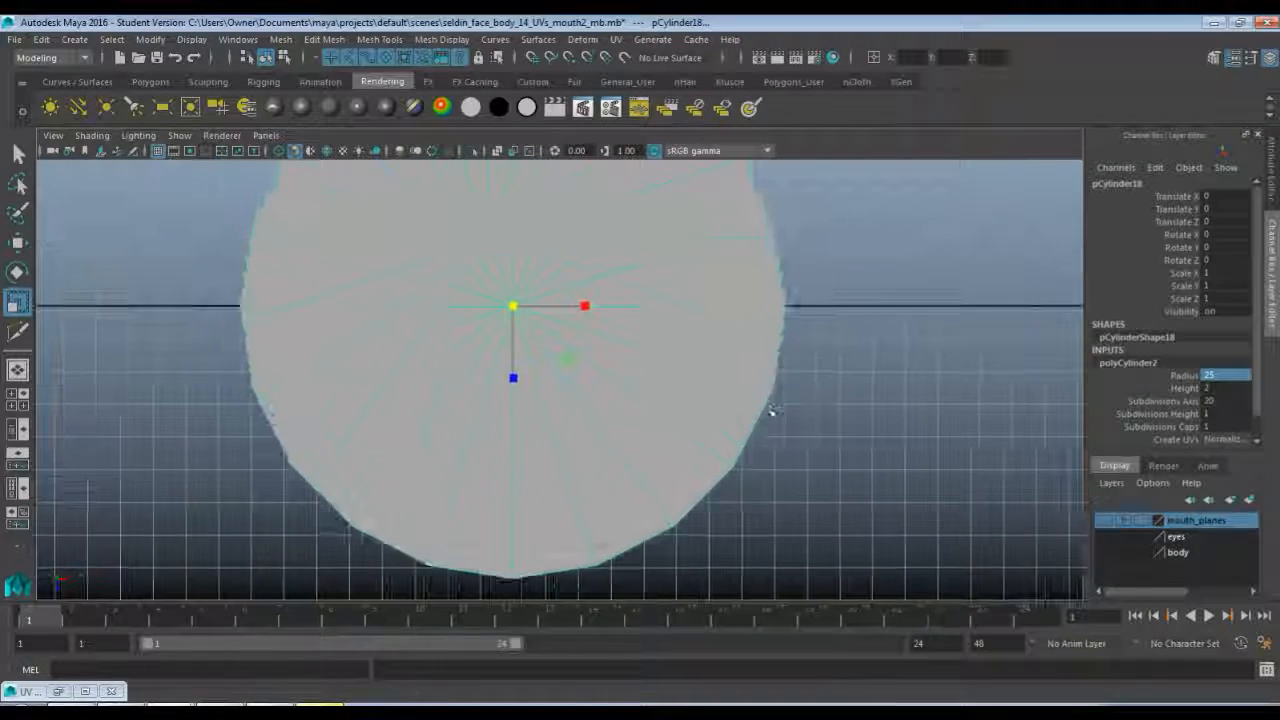
scroll(765, 399, "down", 1)
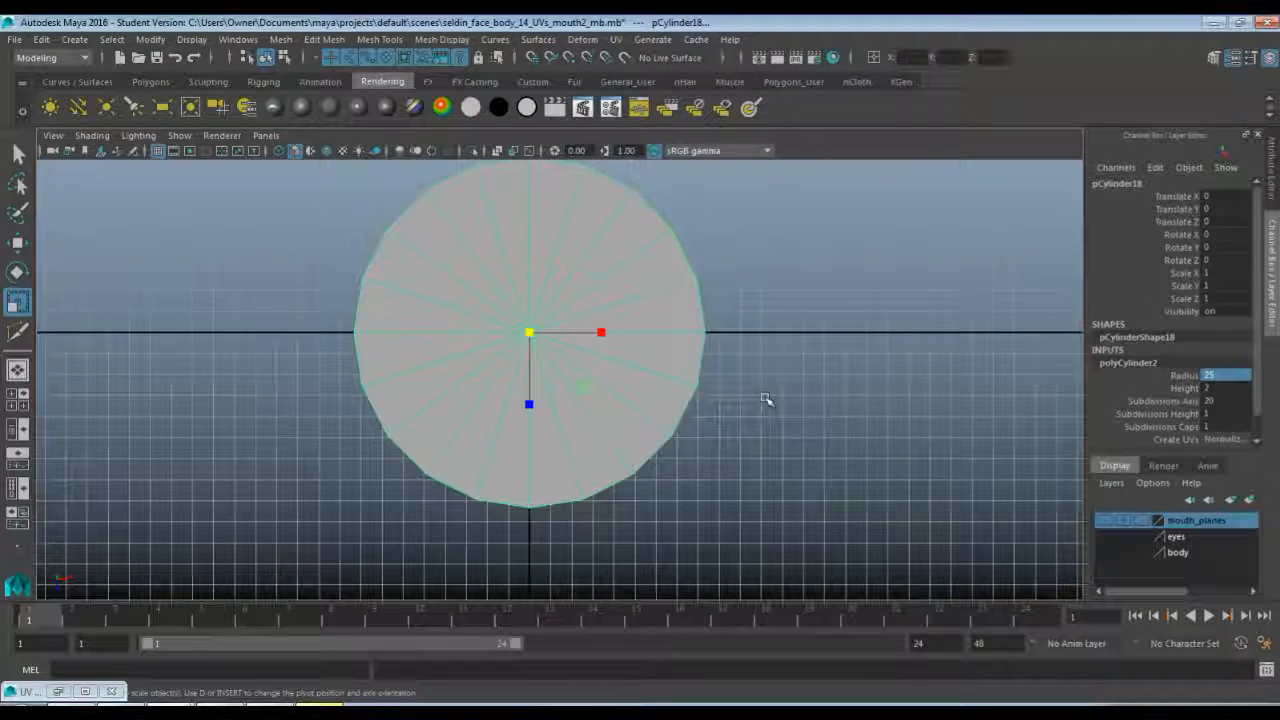
key("F11")
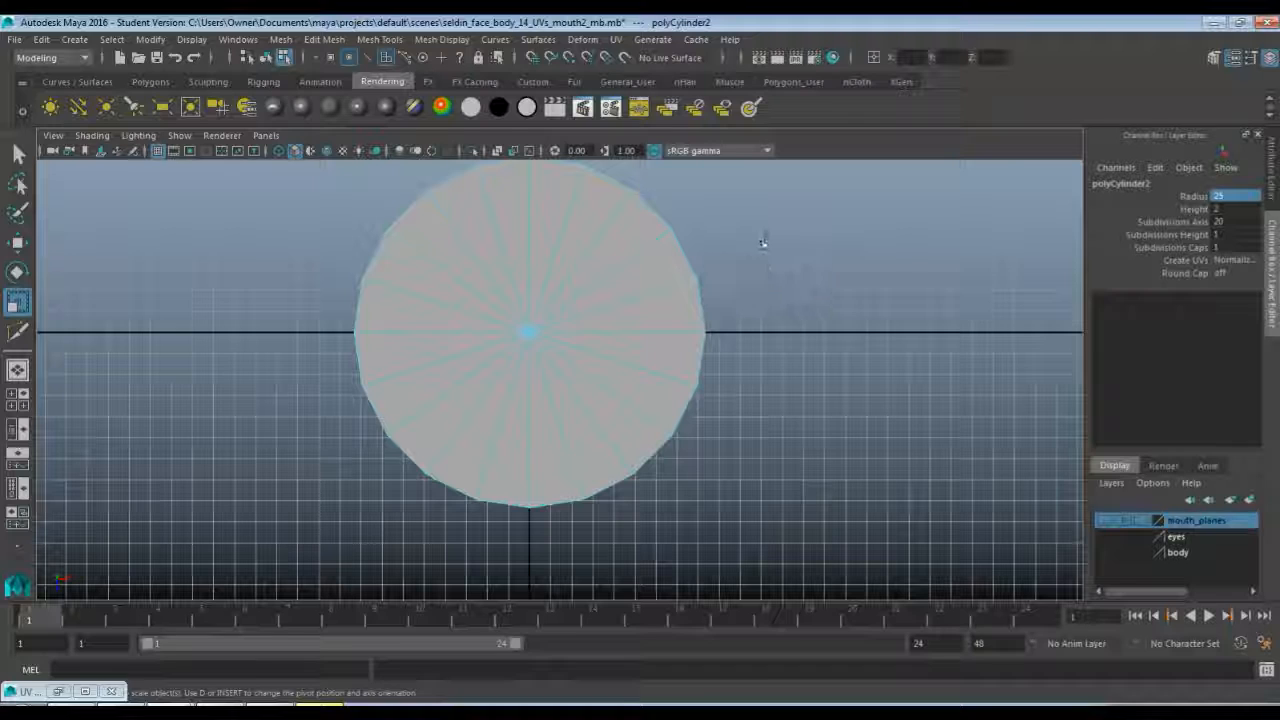
middle_click_drag(759, 280, 783, 349, "alt")
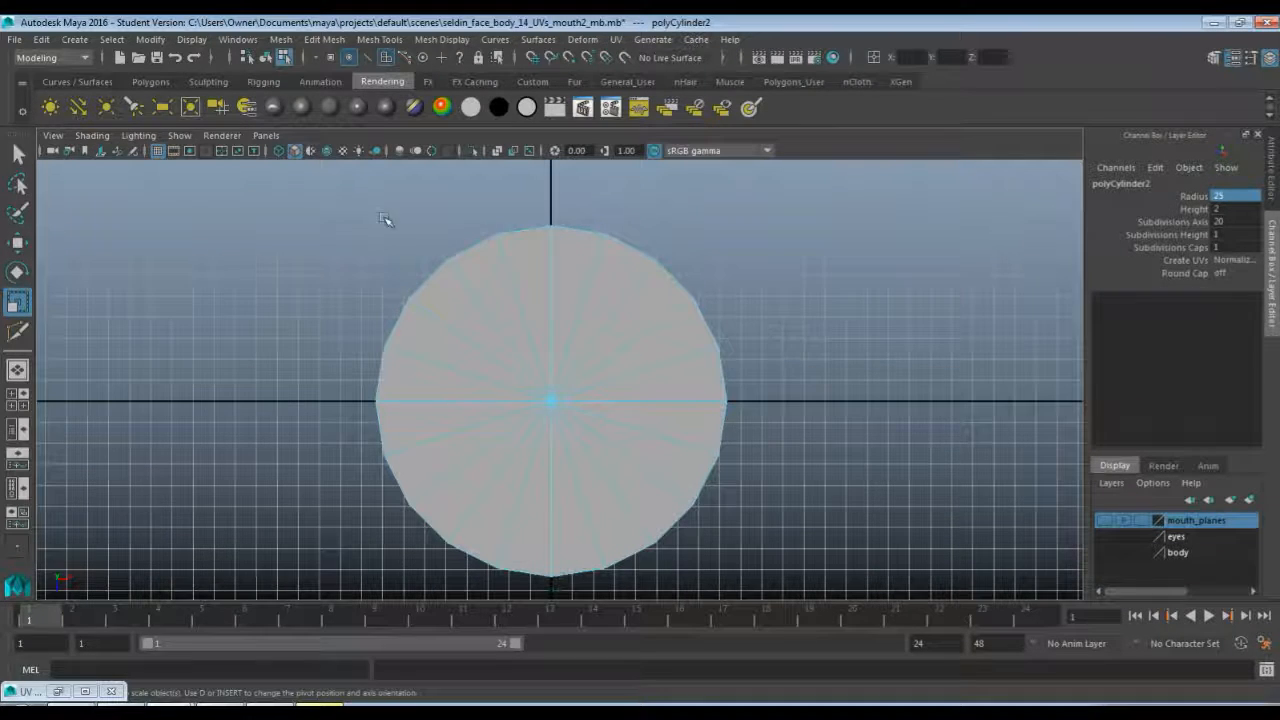
left_click_drag(298, 200, 846, 387)
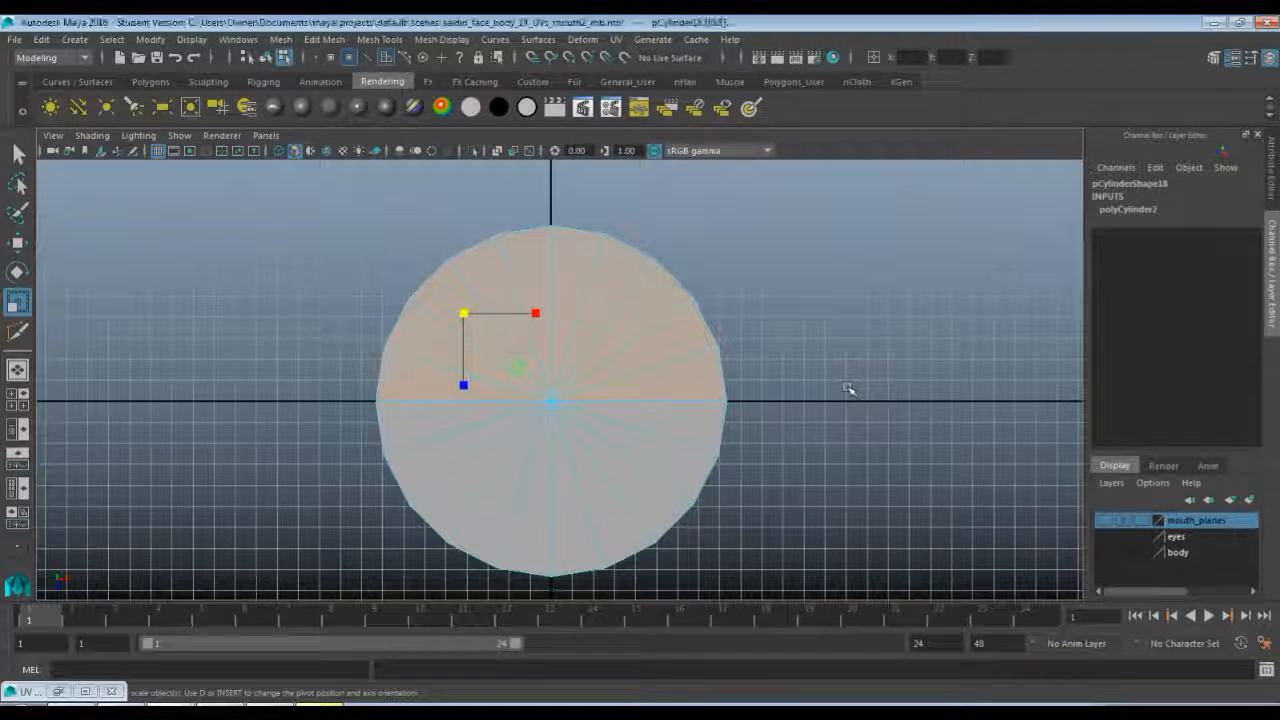
key("Delete")
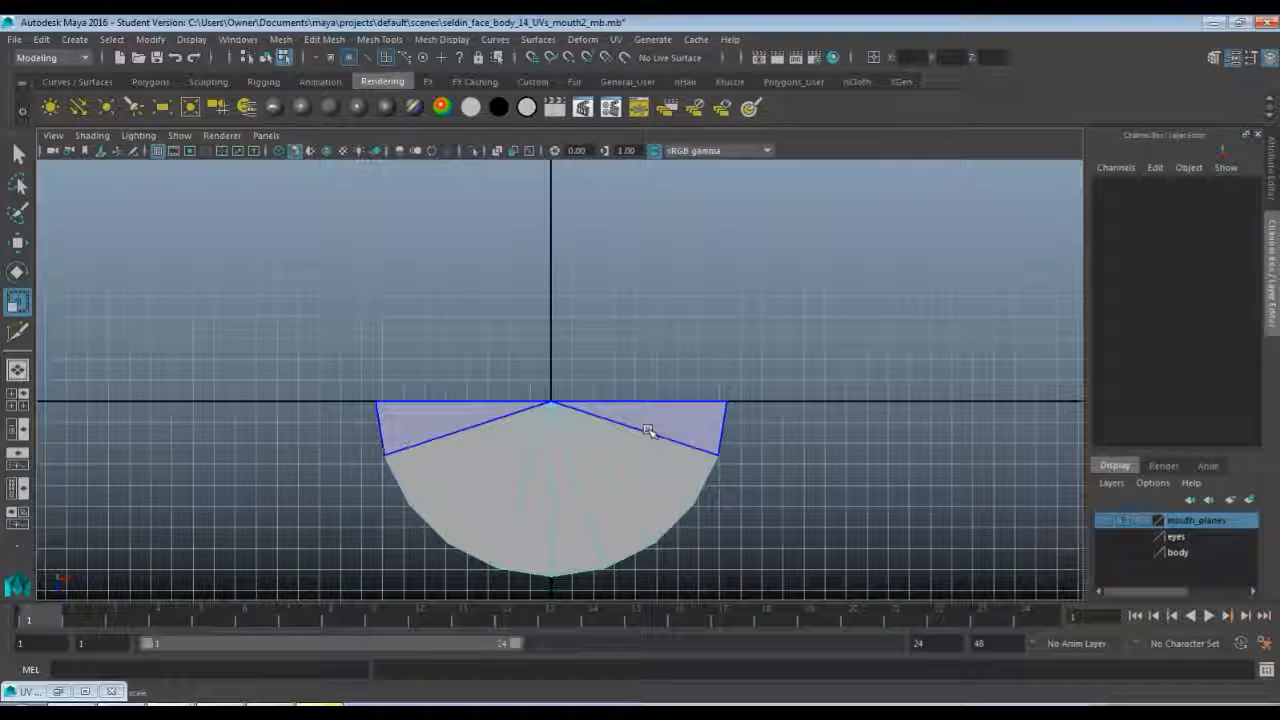
- In the perspective view, select the upper border edges along the open flat side of the half cylinder
key("space")
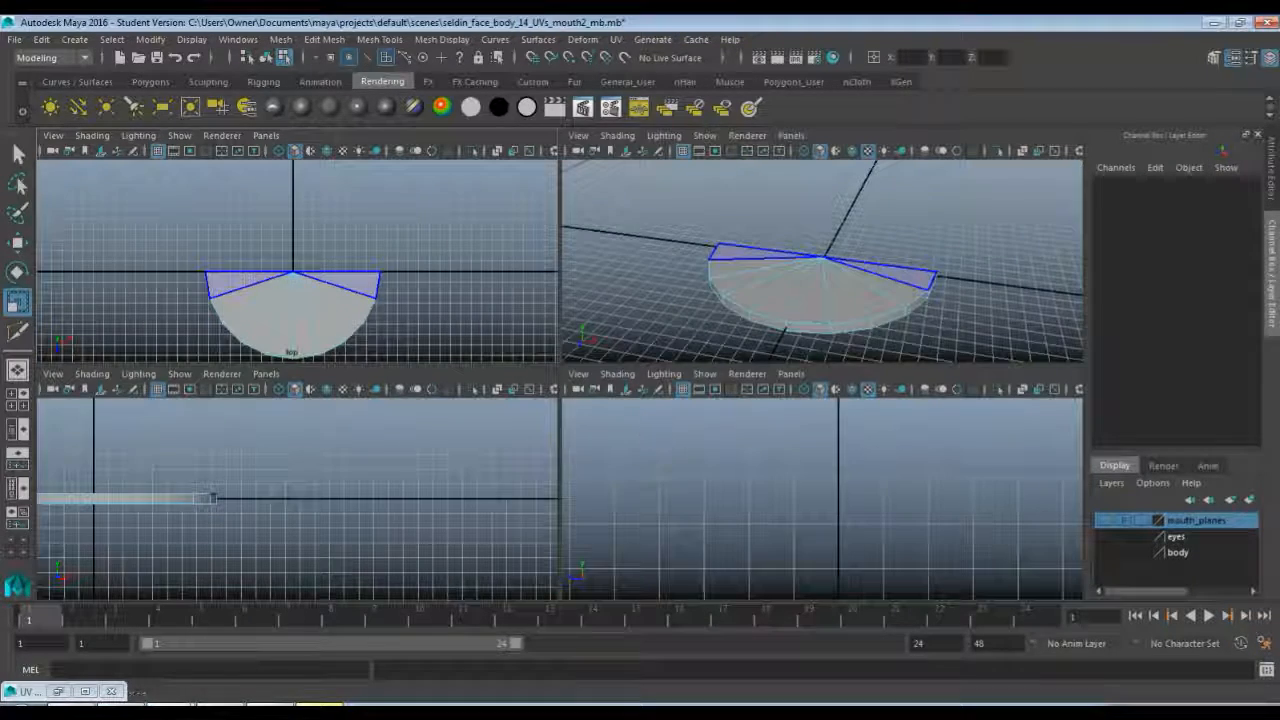
key("space")
left_click_drag(665, 391, 462, 387, "alt")
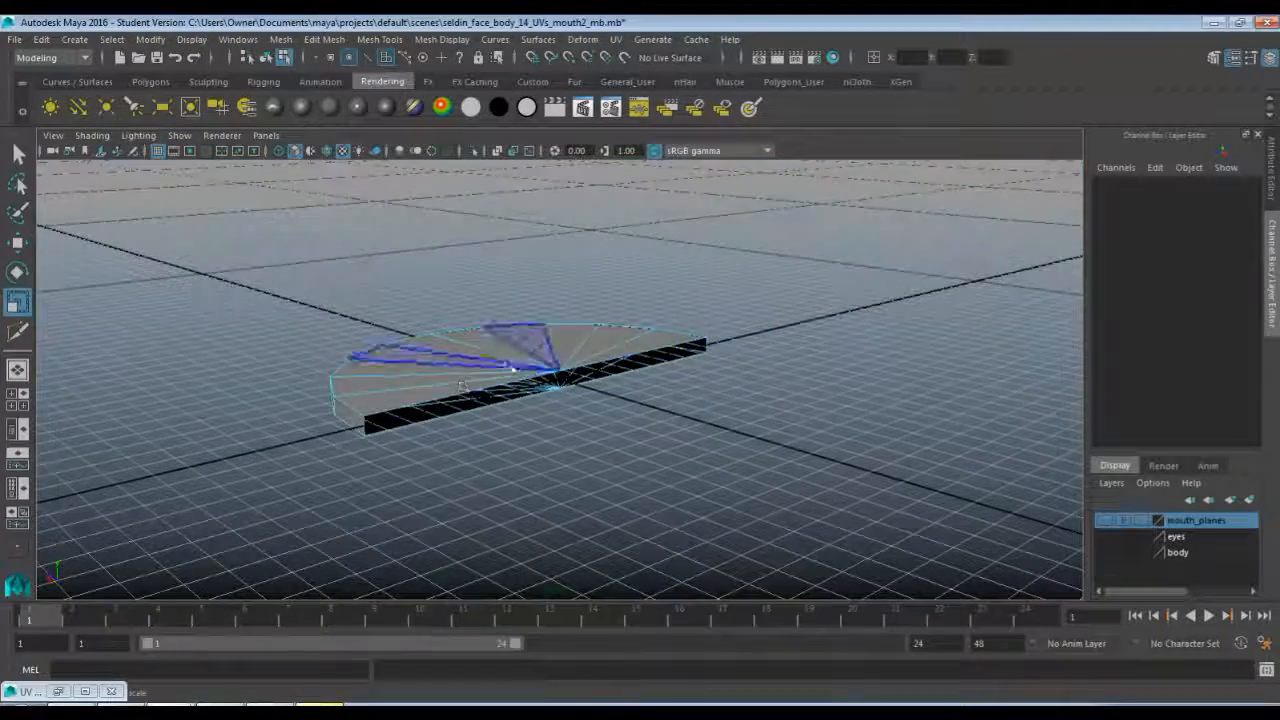
scroll(526, 397, "up", 4)
middle_click_drag(509, 389, 560, 320, "alt")
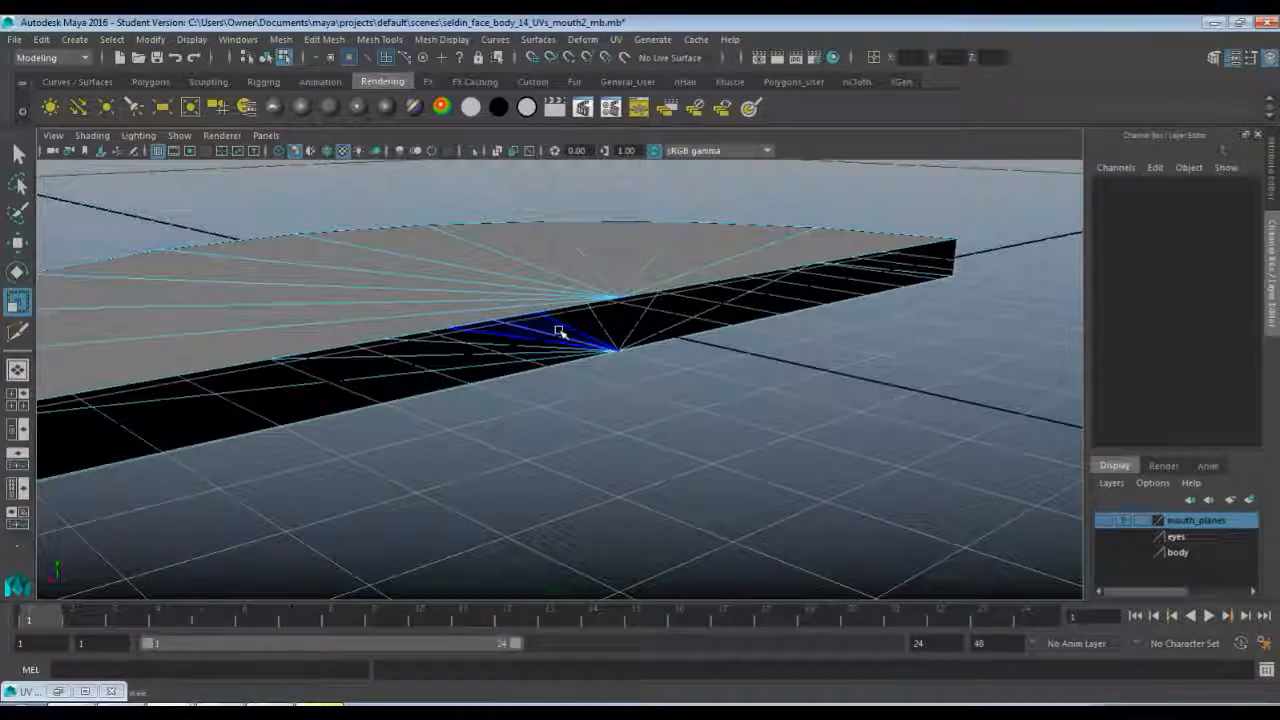
left_click(393, 335)
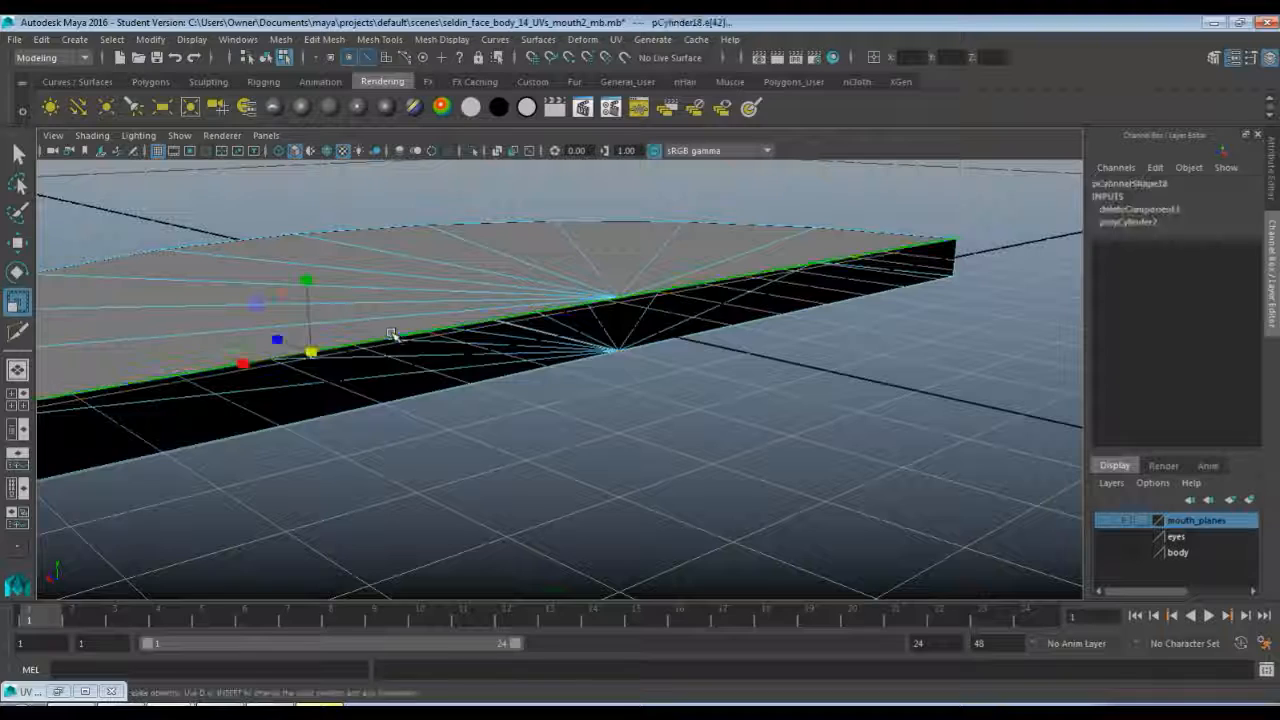
scroll(509, 369, "down", 2)
left_click_drag(509, 369, 871, 260, "alt")
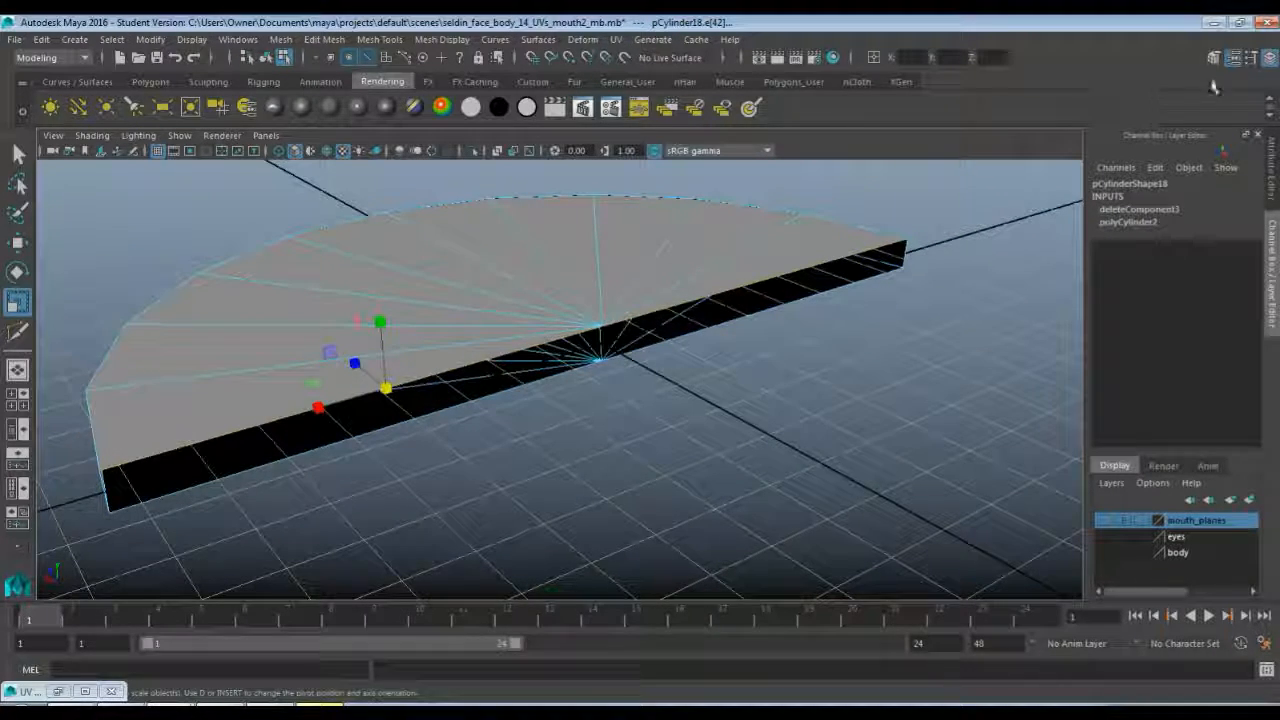
- Check the Scale tool's symmetry settings, then close the tool settings
left_click(1250, 58)
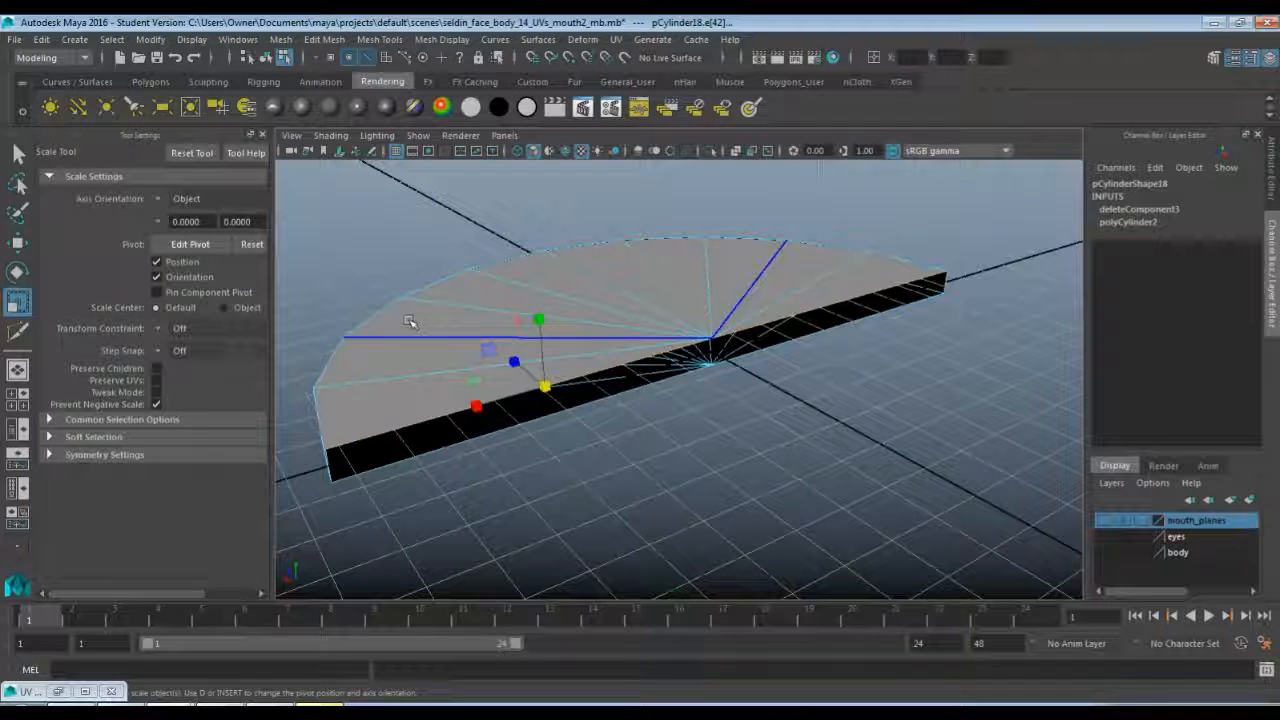
left_click(101, 452)
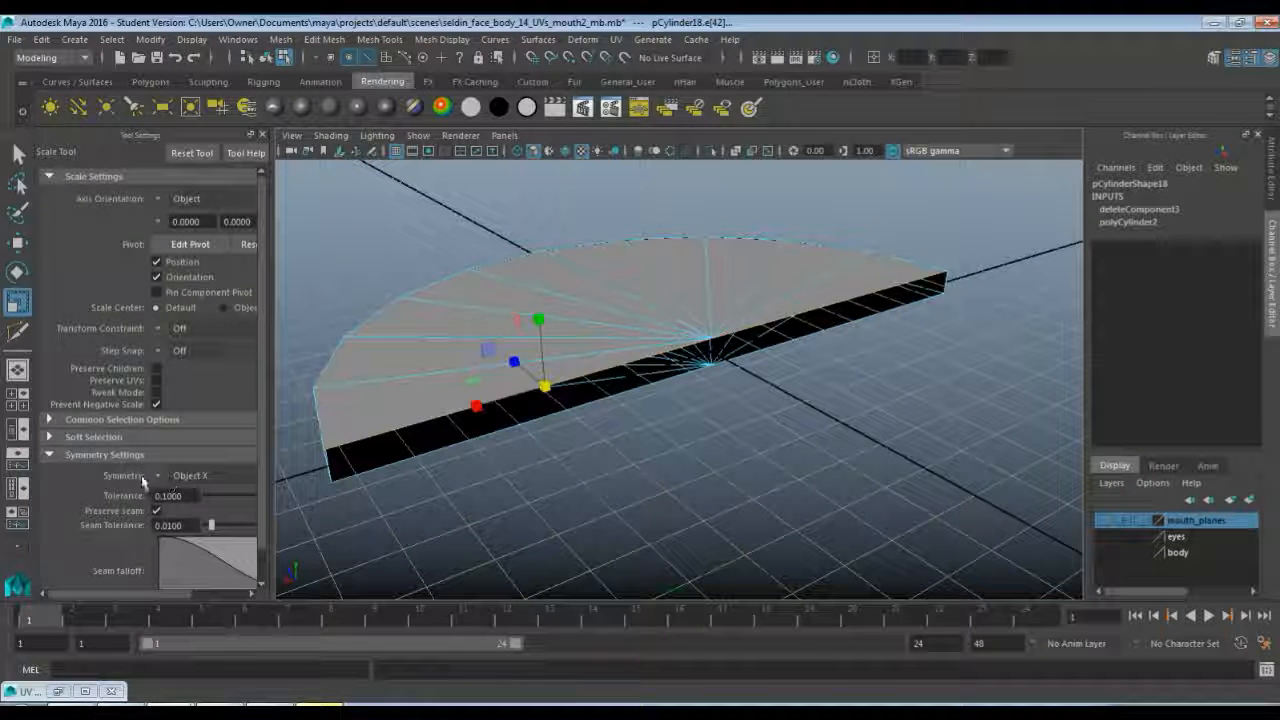
left_click(262, 136)
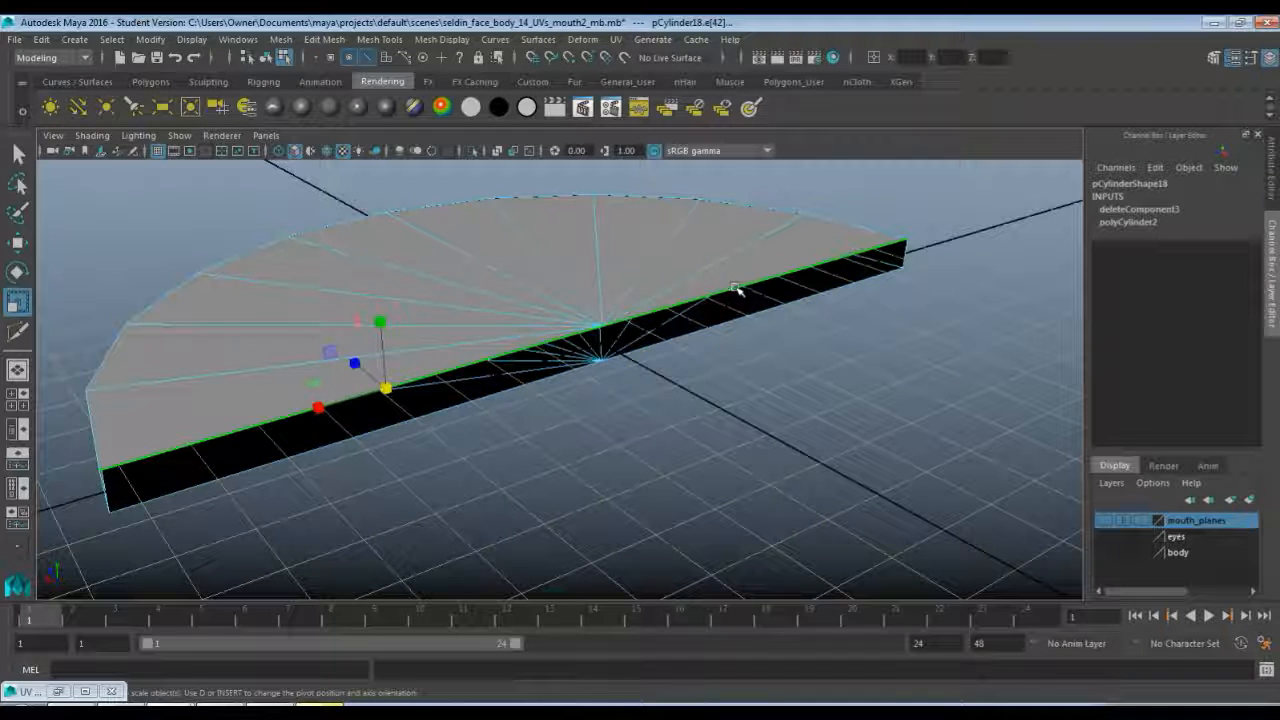
- Add the lower border edges of the open flat side to the selection and bridge them to the upper ones
left_click(251, 464)
key("q")
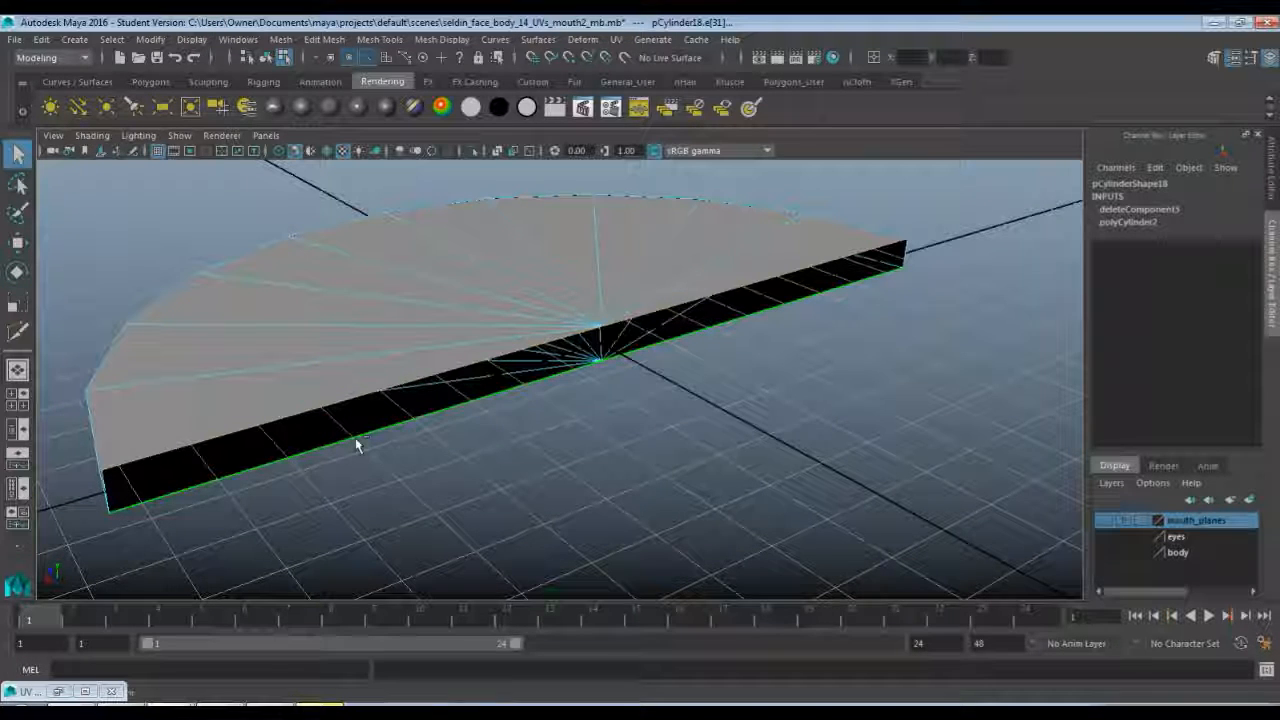
right_click_drag(358, 446, 356, 615, "shift")
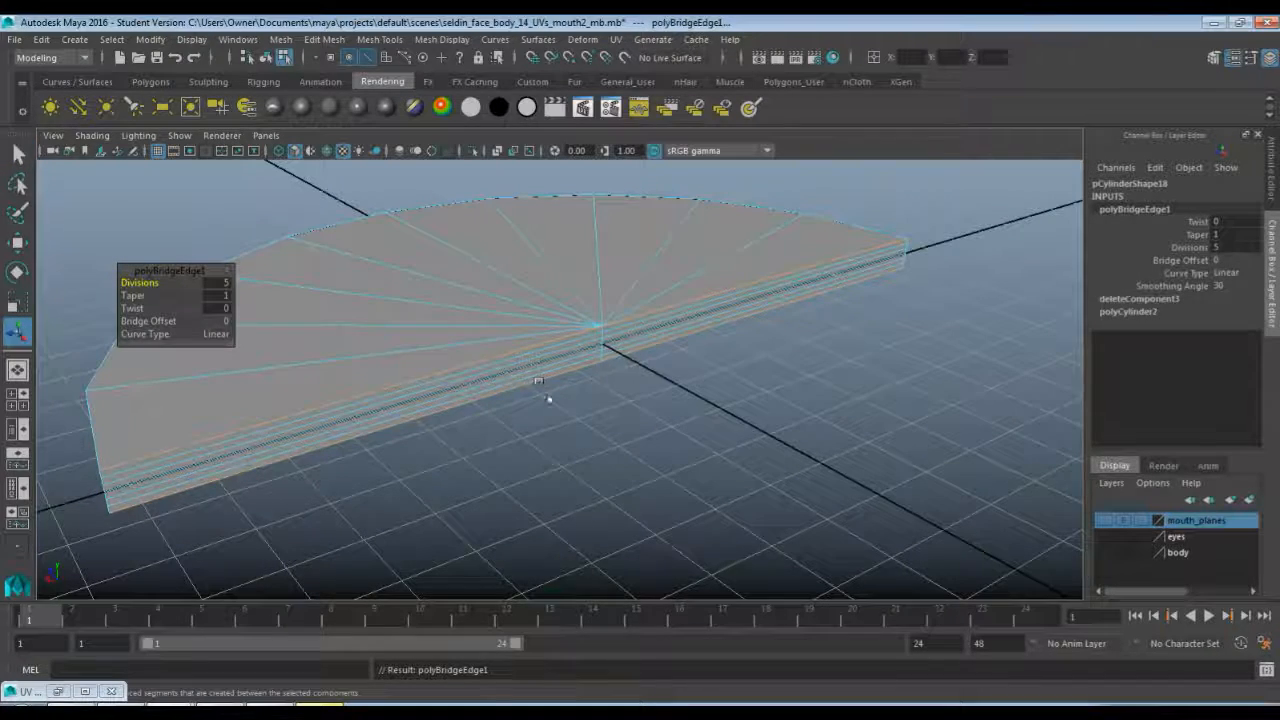
- Set the divisions of the bridge across the half cylinder's flat side to 0
left_click(222, 283)
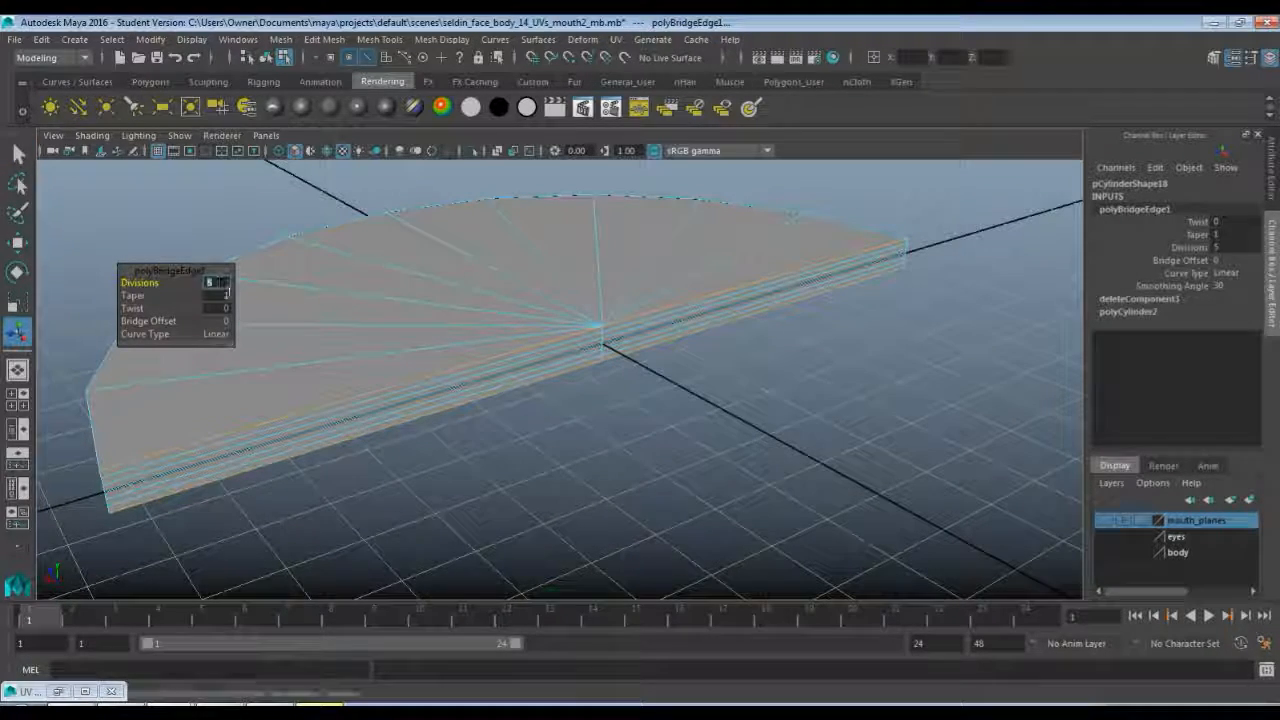
type("0")
key("Return")
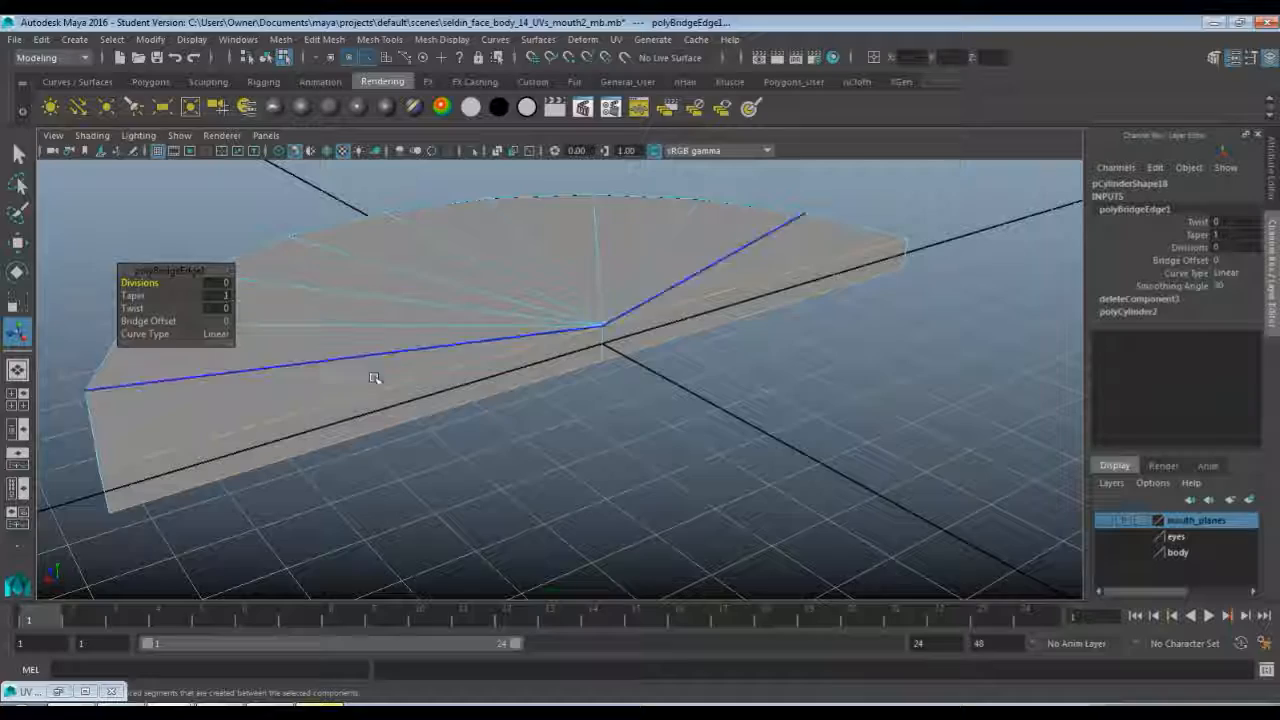
left_click_drag(372, 378, 445, 392, "alt")
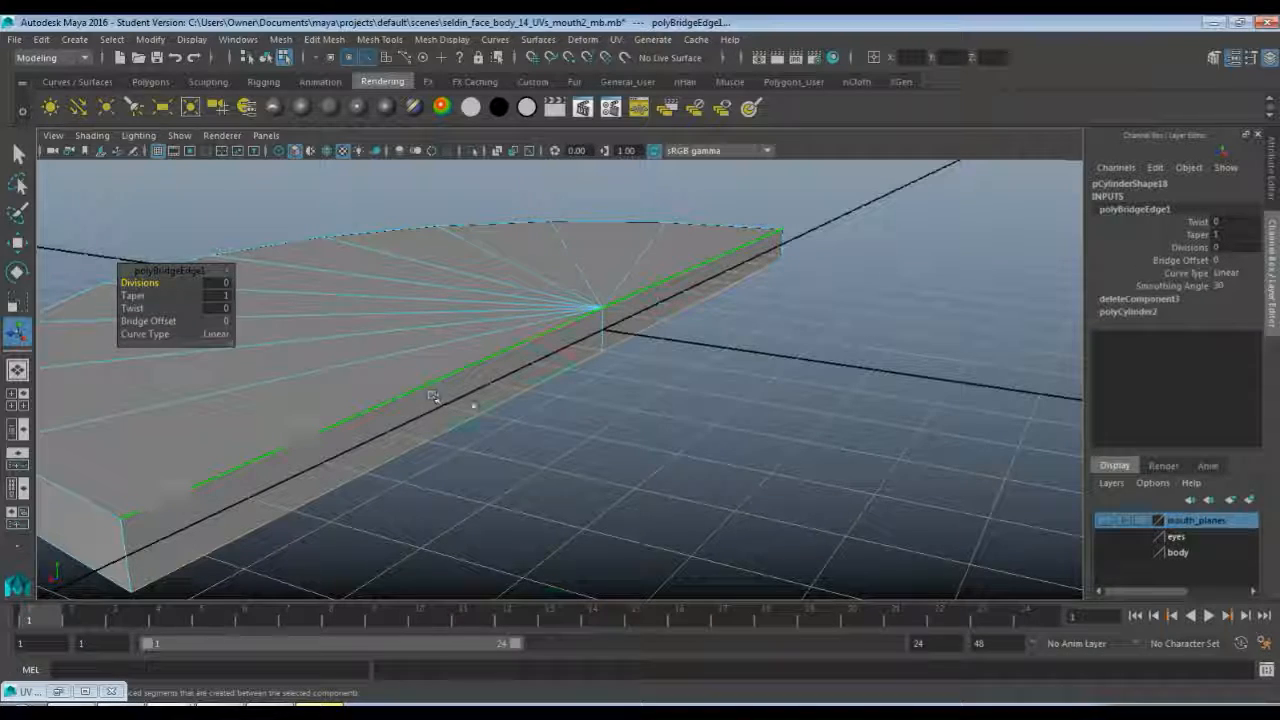
- Select the half cylinder in object mode and, in the top view, scale it along X to about 0.673
right_click_drag(470, 397, 520, 303)
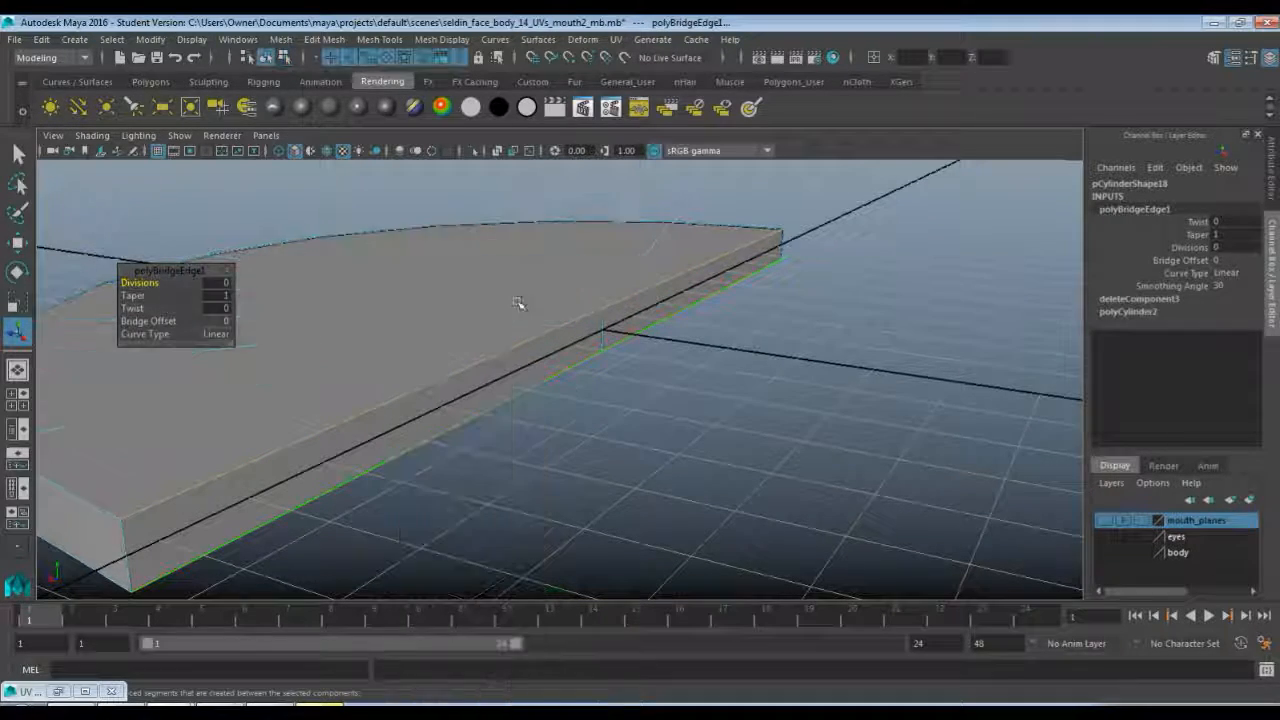
left_click(428, 371)
key("space")
key("space")
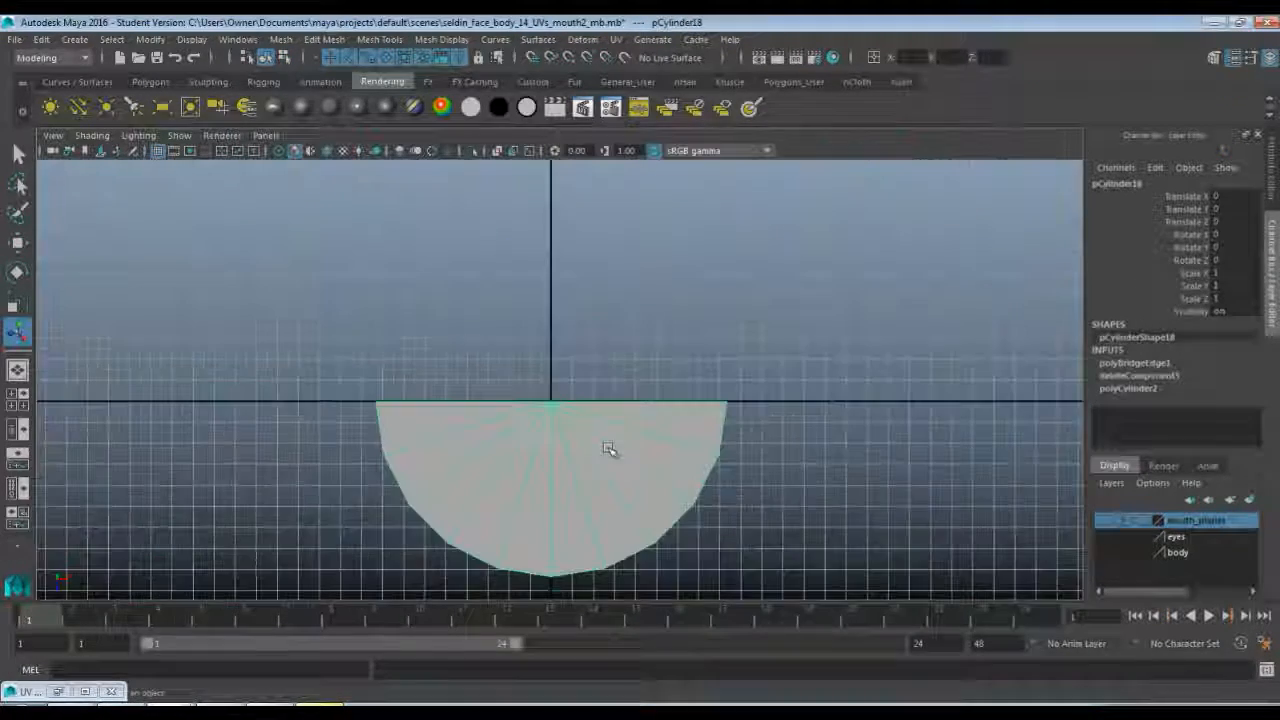
middle_click_drag(617, 420, 569, 298, "alt")
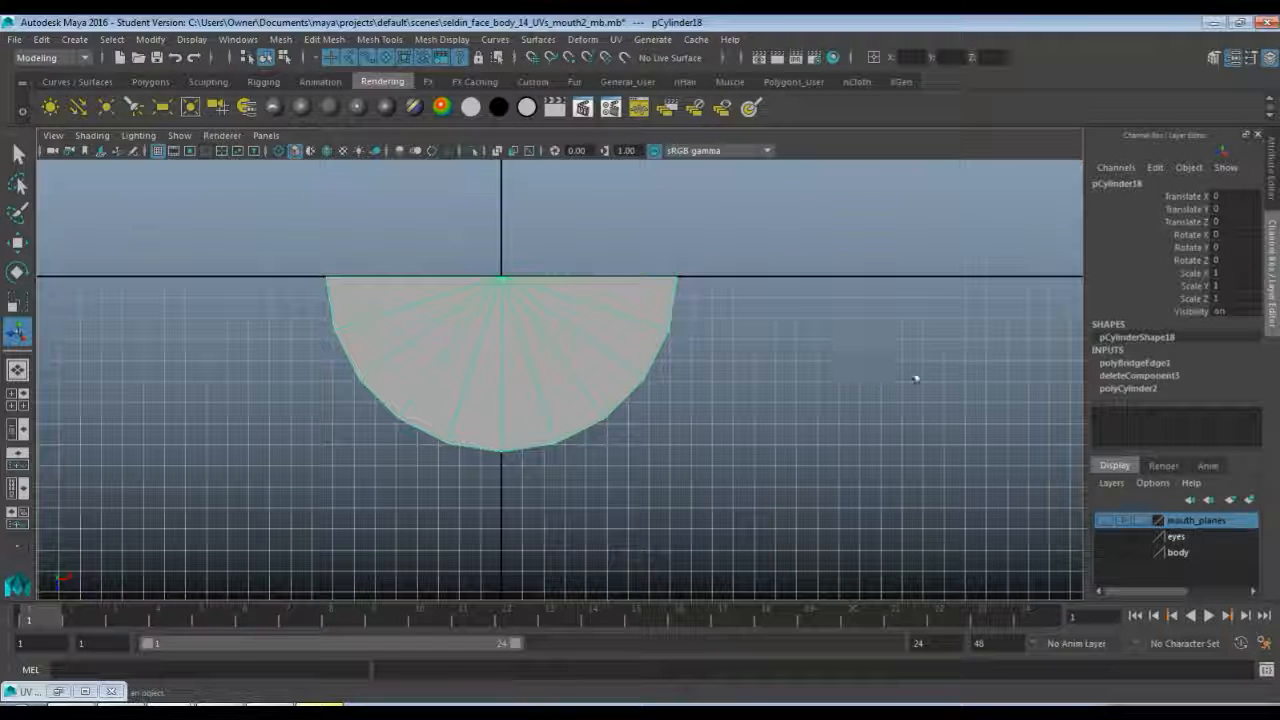
key("r")
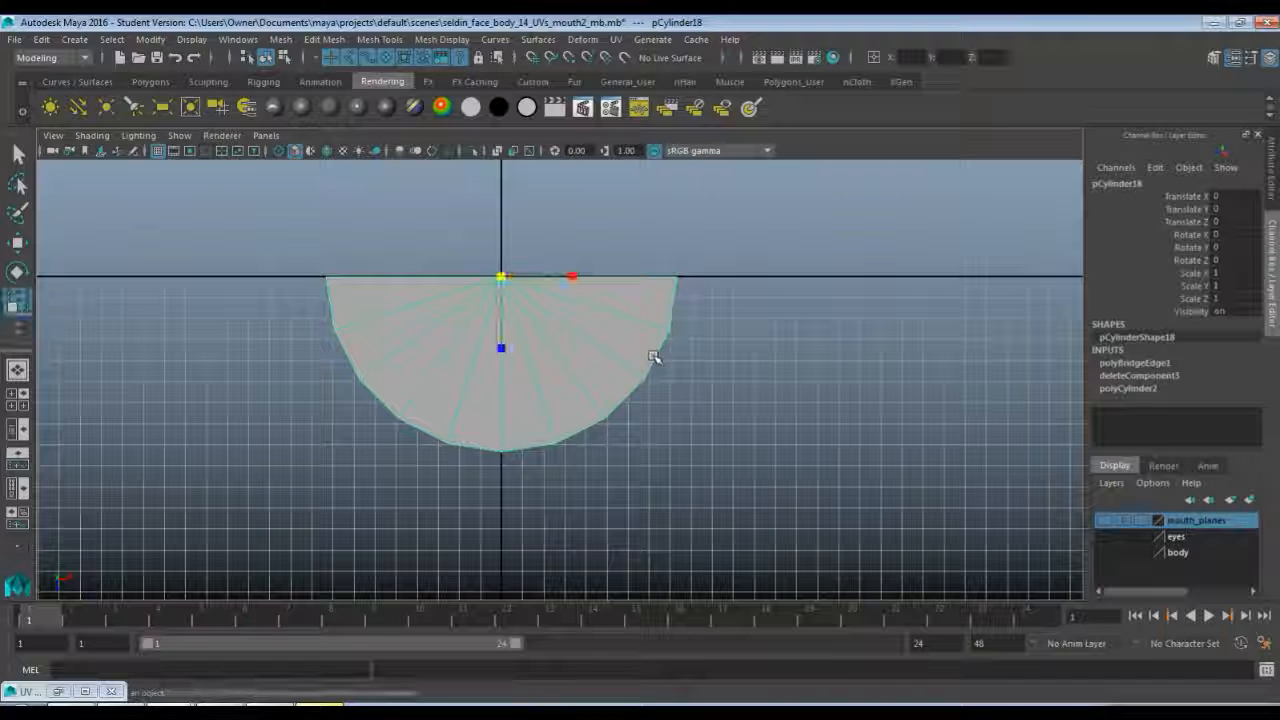
left_click_drag(573, 277, 550, 271)
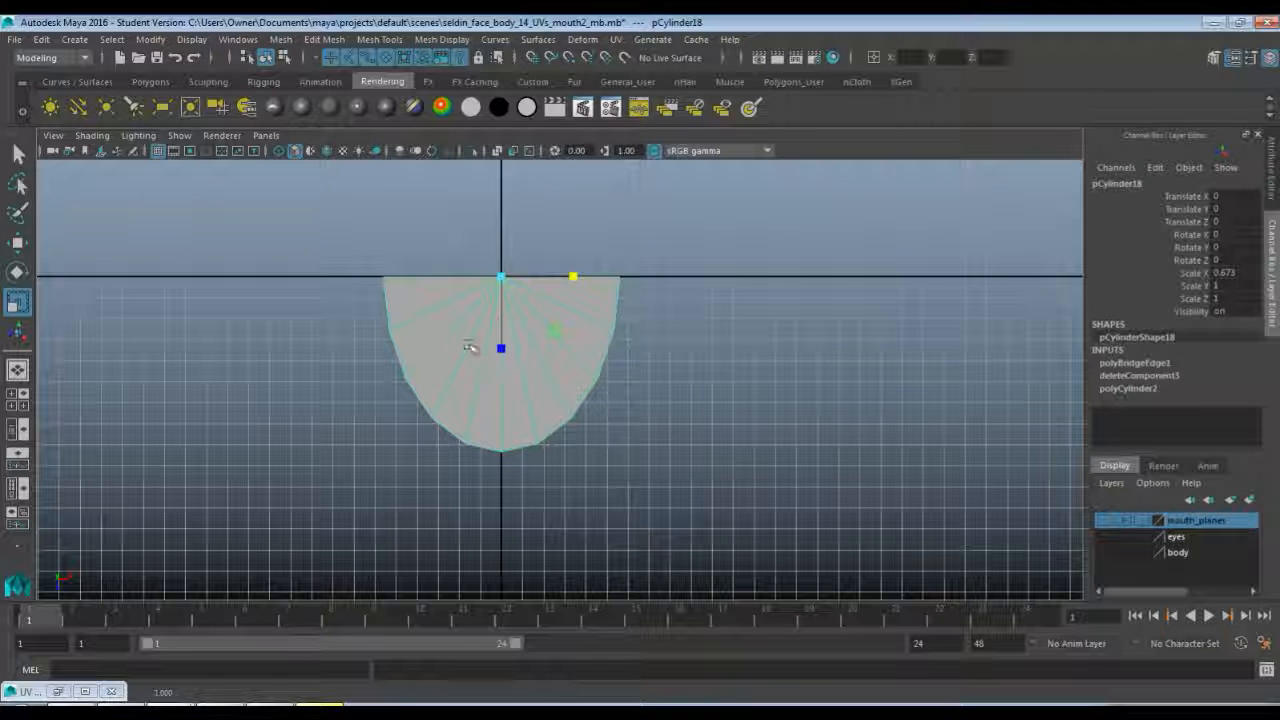
scroll(608, 441, "up", 4)
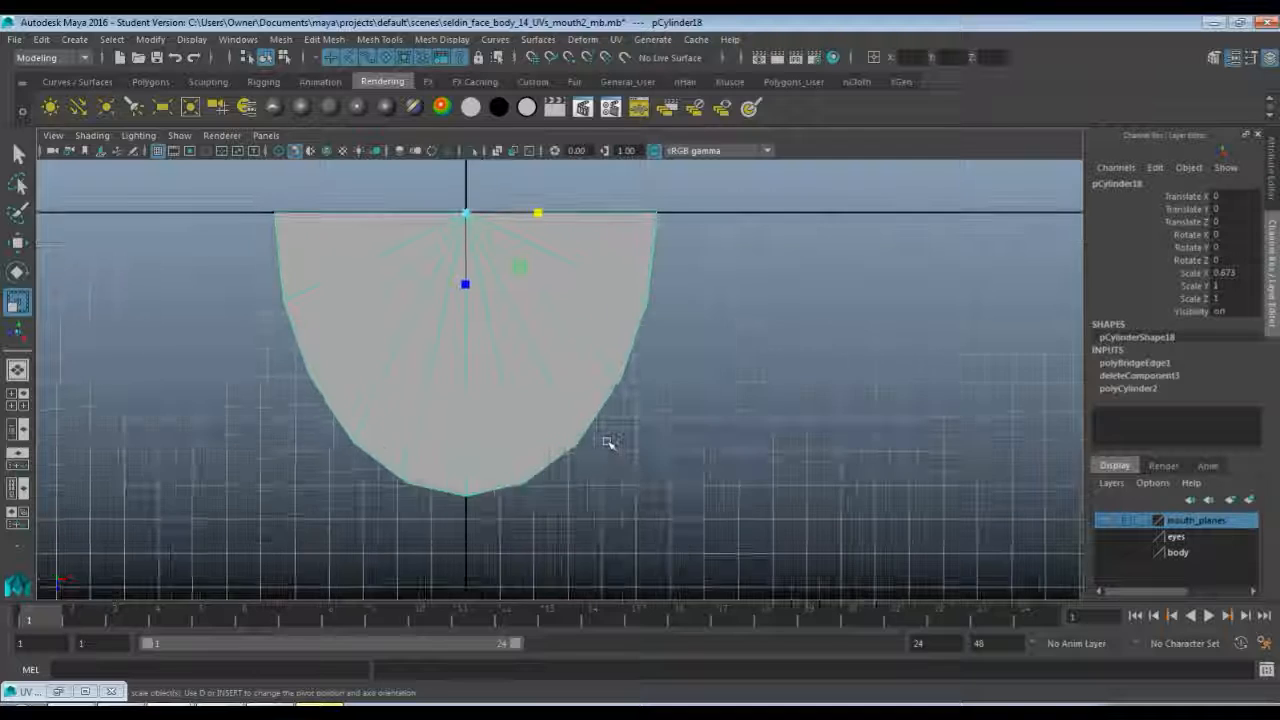
scroll(605, 435, "up", 2)
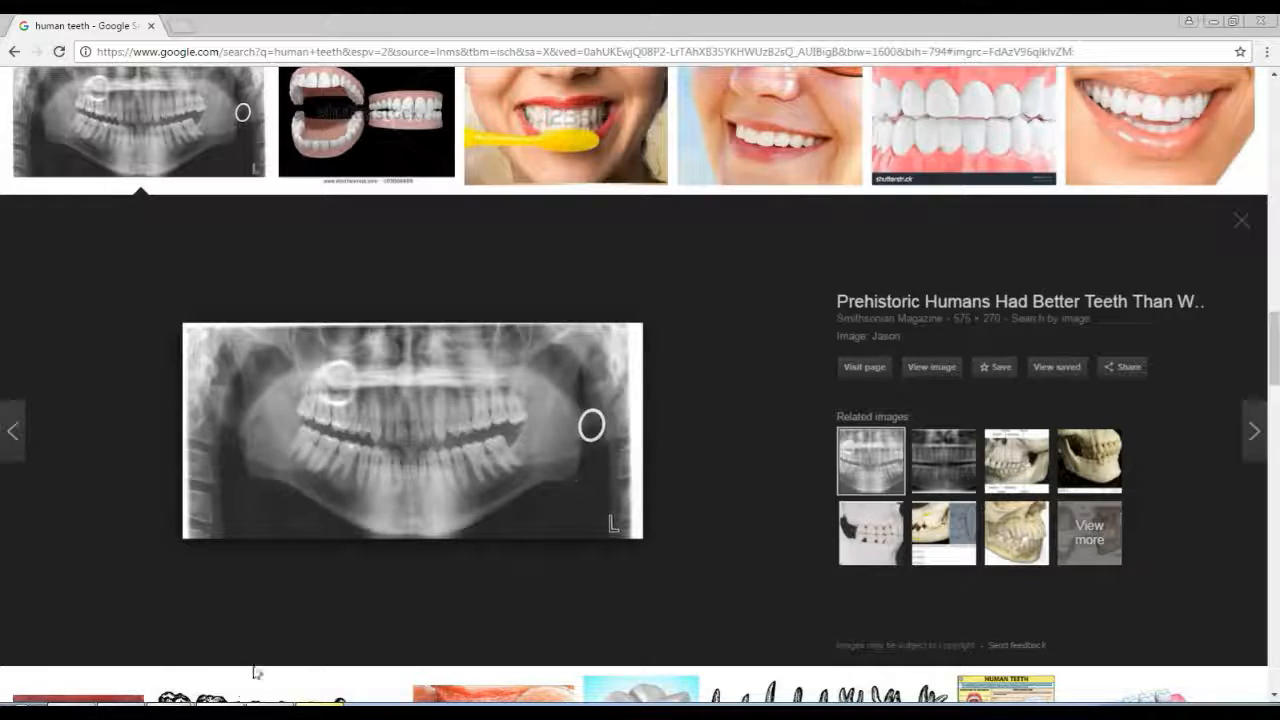
- In the browser, find a photo of the upper dental arch among the human teeth images, examine its shape, and return to Maya
scroll(682, 377, "up", 6)
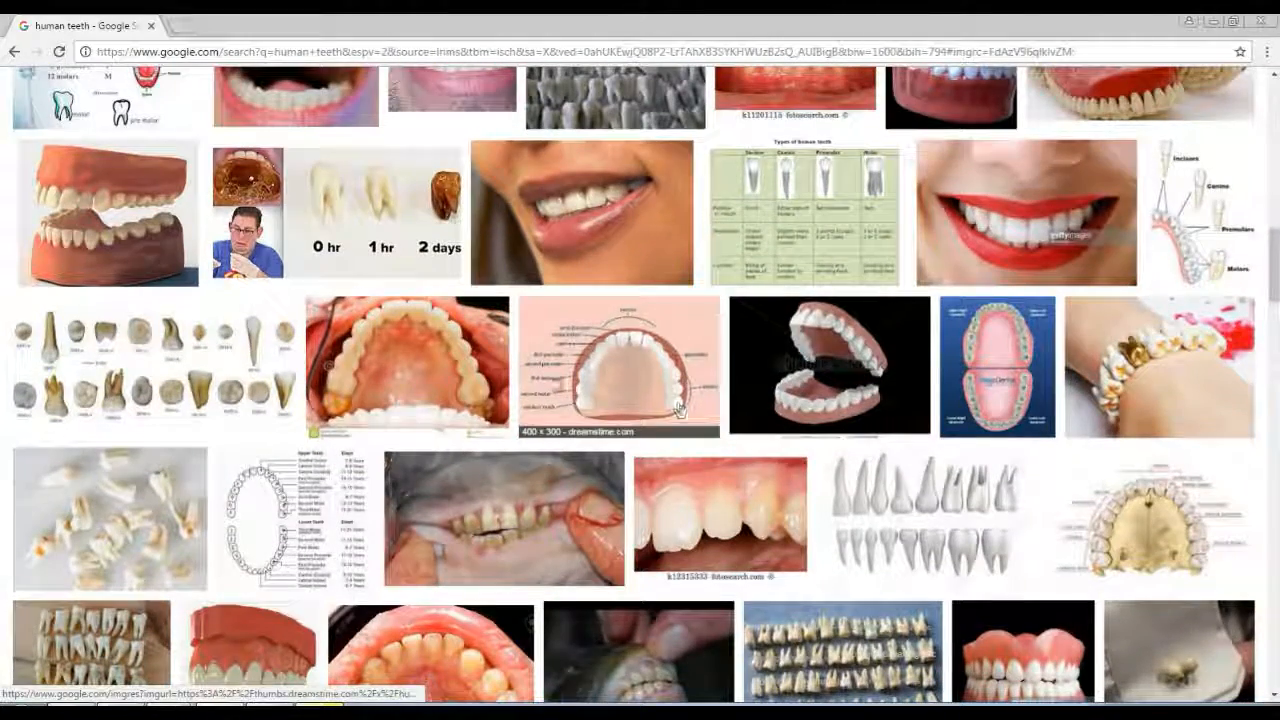
left_click(427, 361)
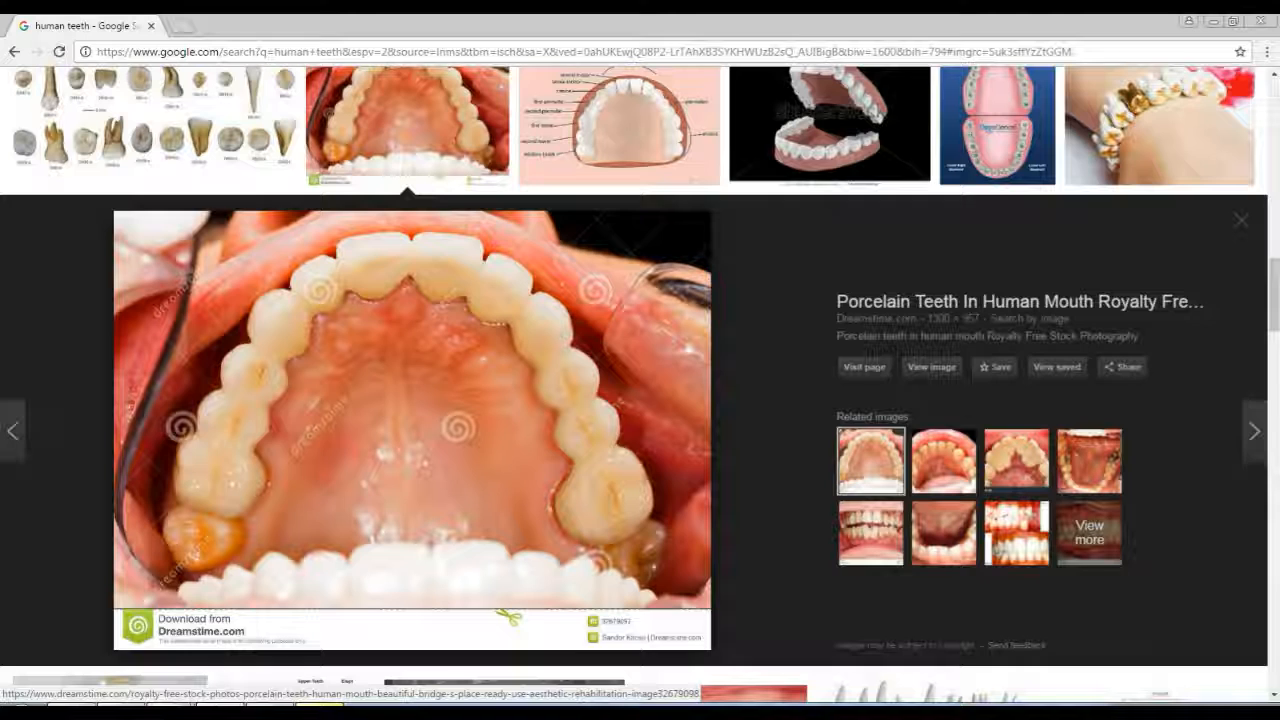
left_click(120, 680)
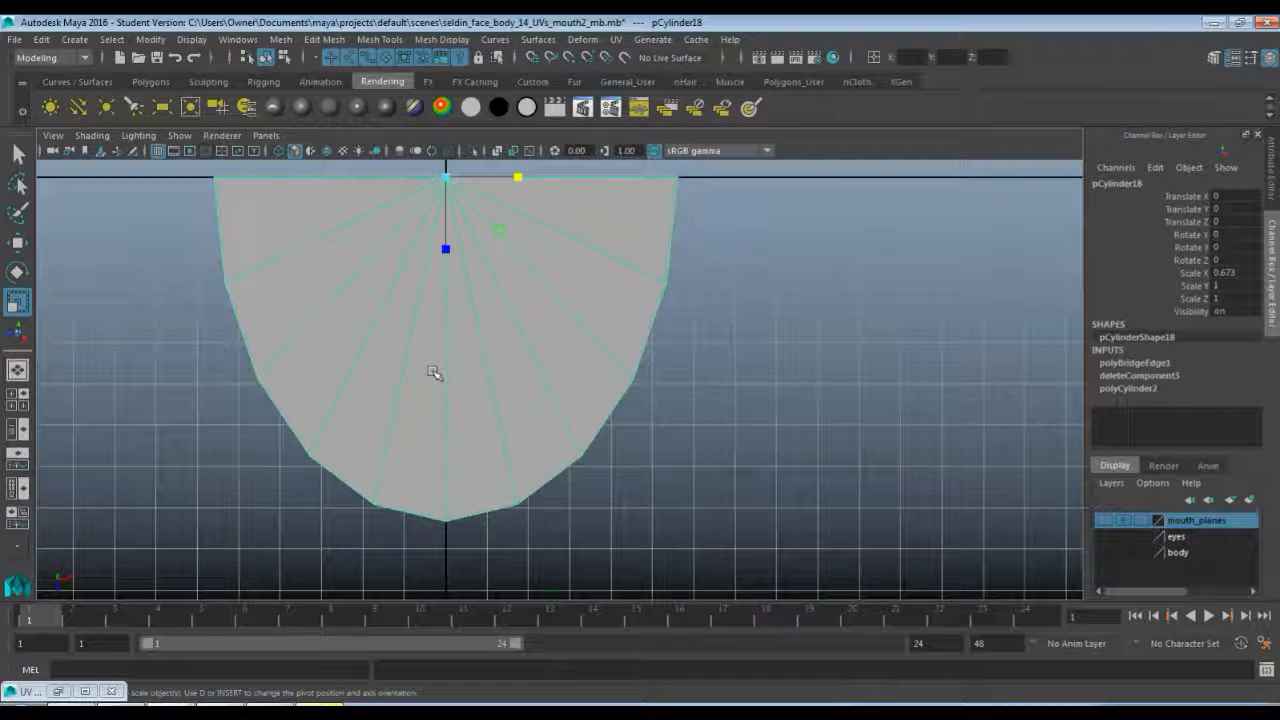
- Select the radial edges of the half cylinder and connect them with Connect Components to add an inner edge loop
key("F10")
left_click_drag(315, 172, 410, 420)
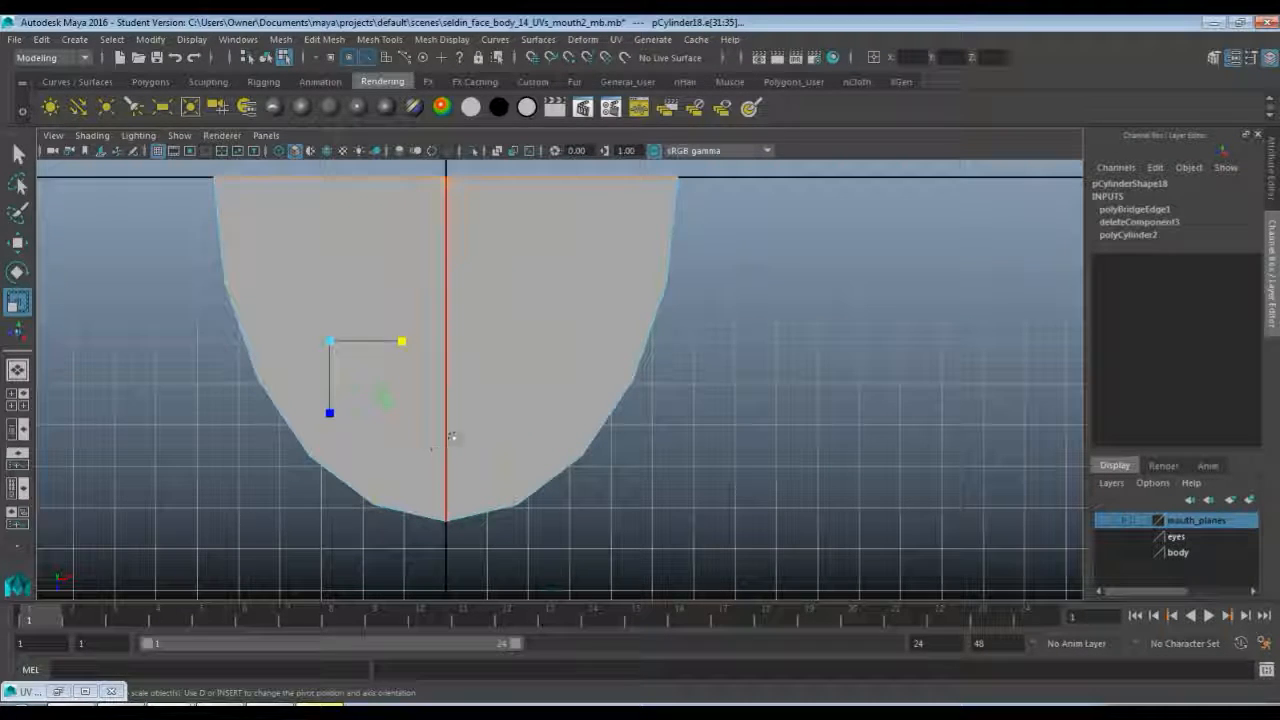
left_click(449, 433, "shift")
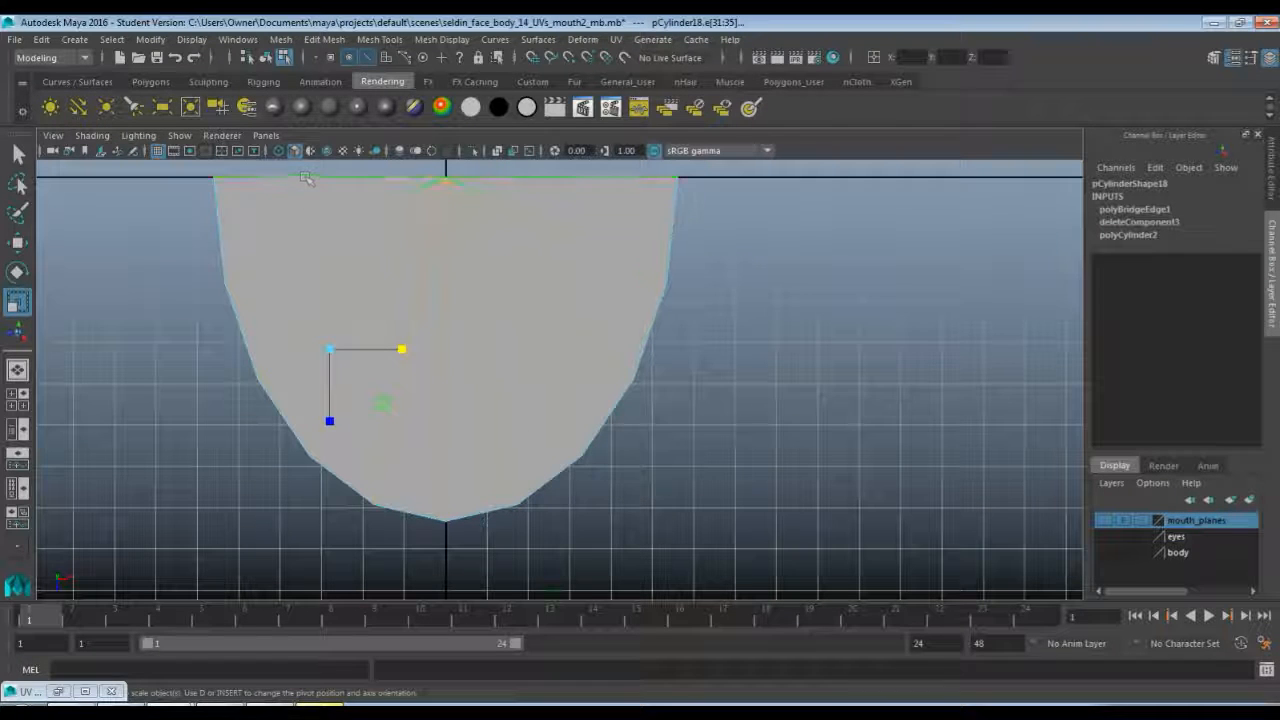
right_click(572, 311, "shift")
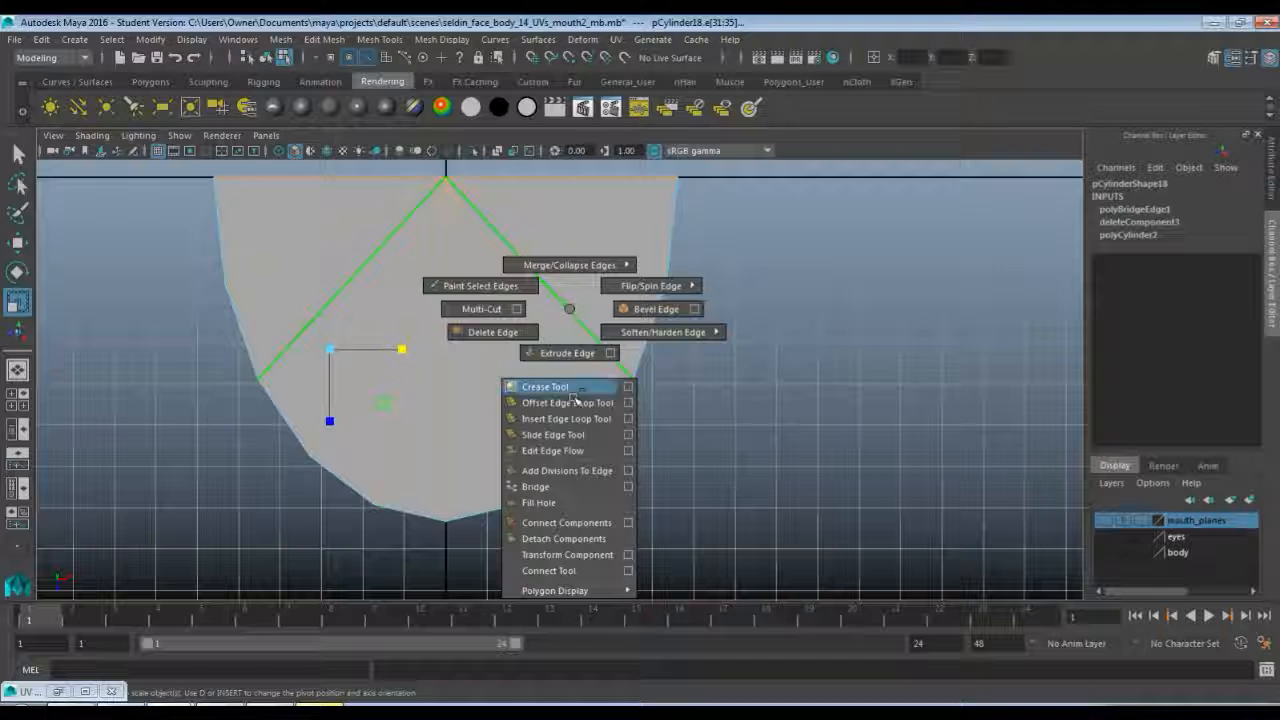
left_click(583, 522)
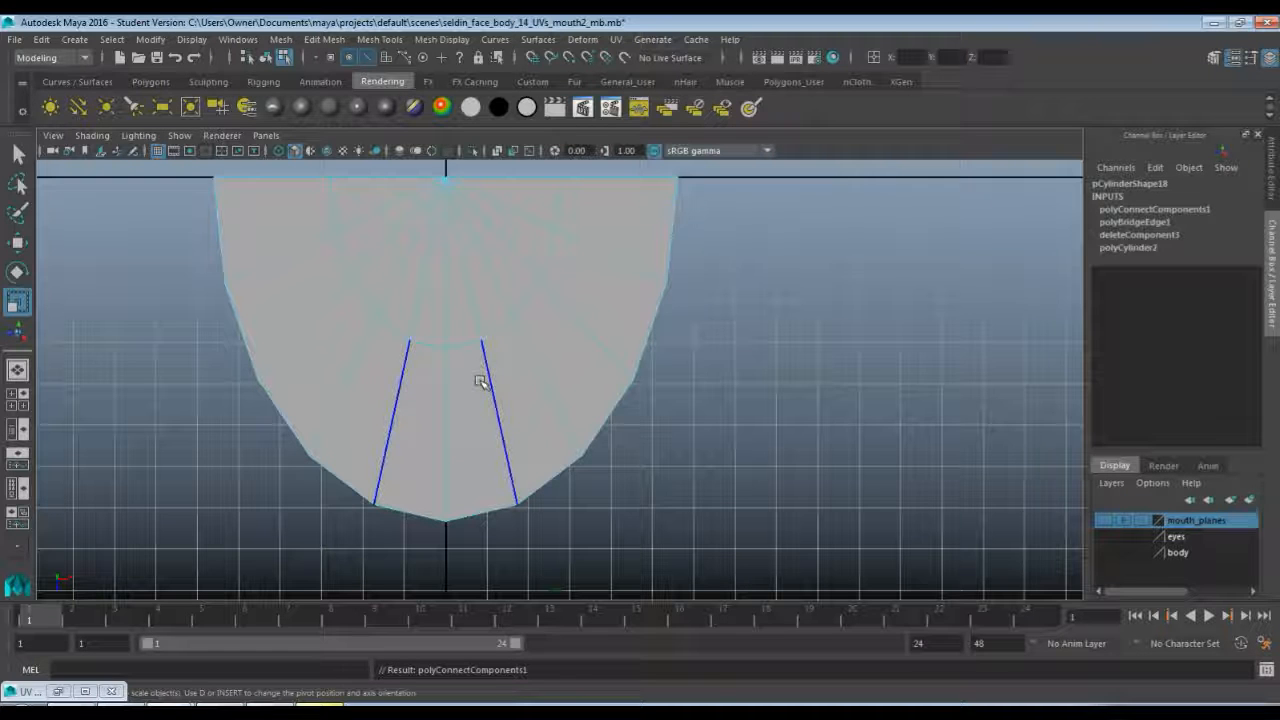
- Scale the inner edge loop along Z by about 2.4 so its front approaches the curved rim
left_click(462, 348)
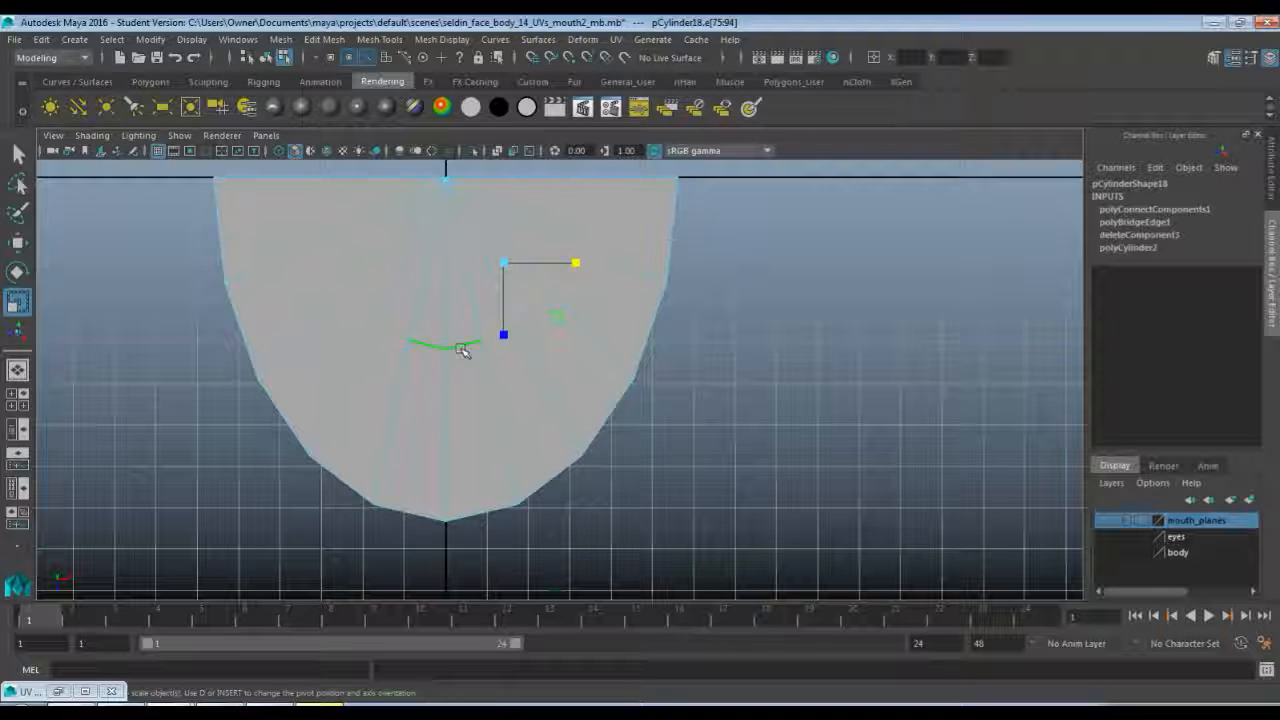
key("q")
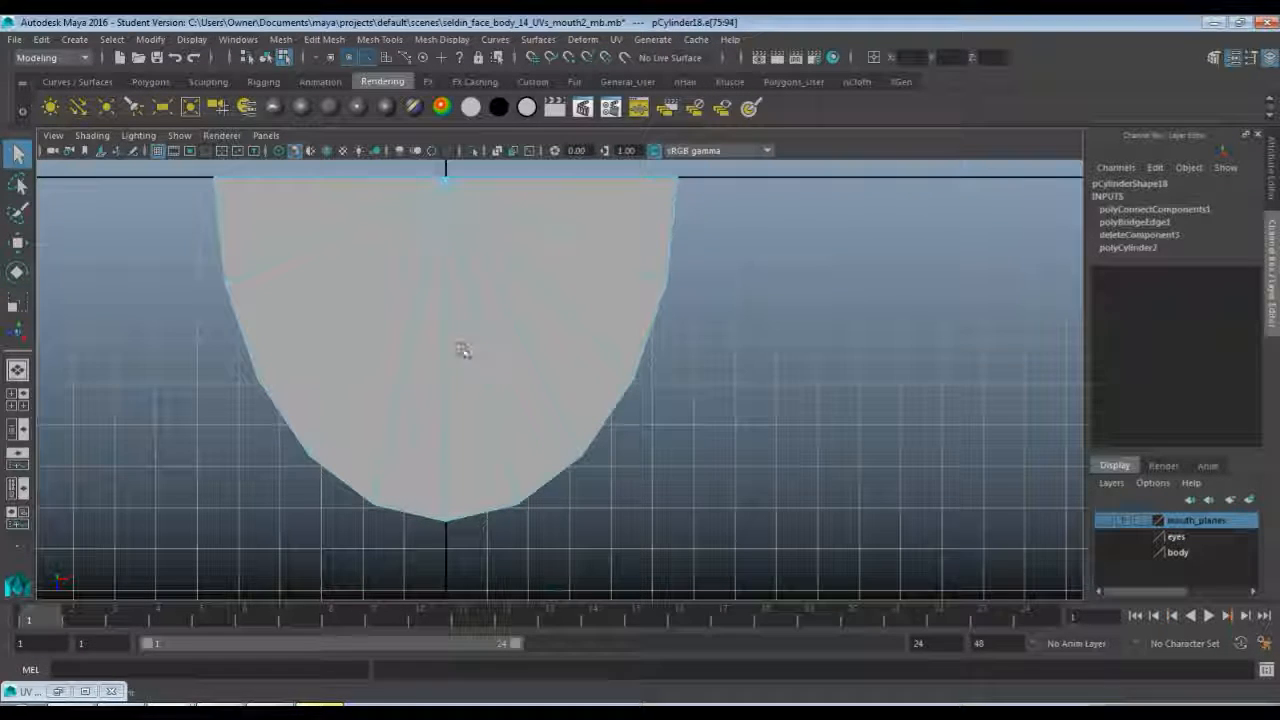
key("r")
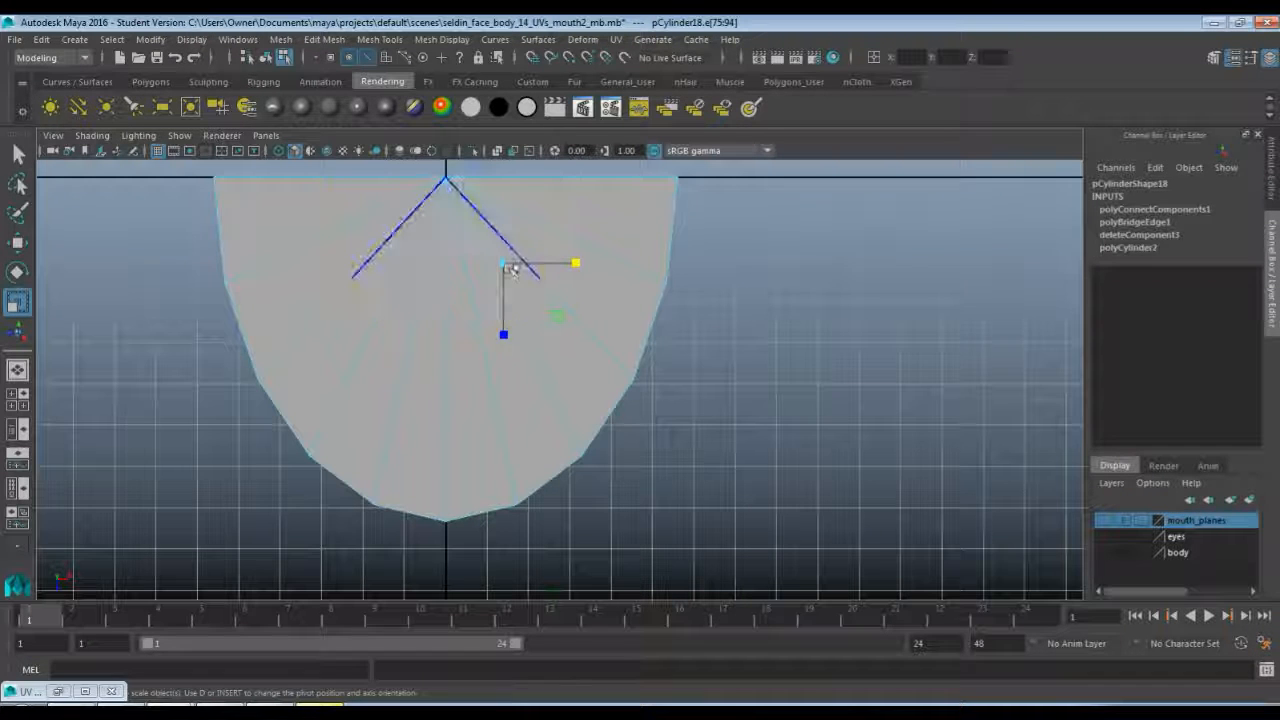
left_click_drag(504, 338, 491, 434)
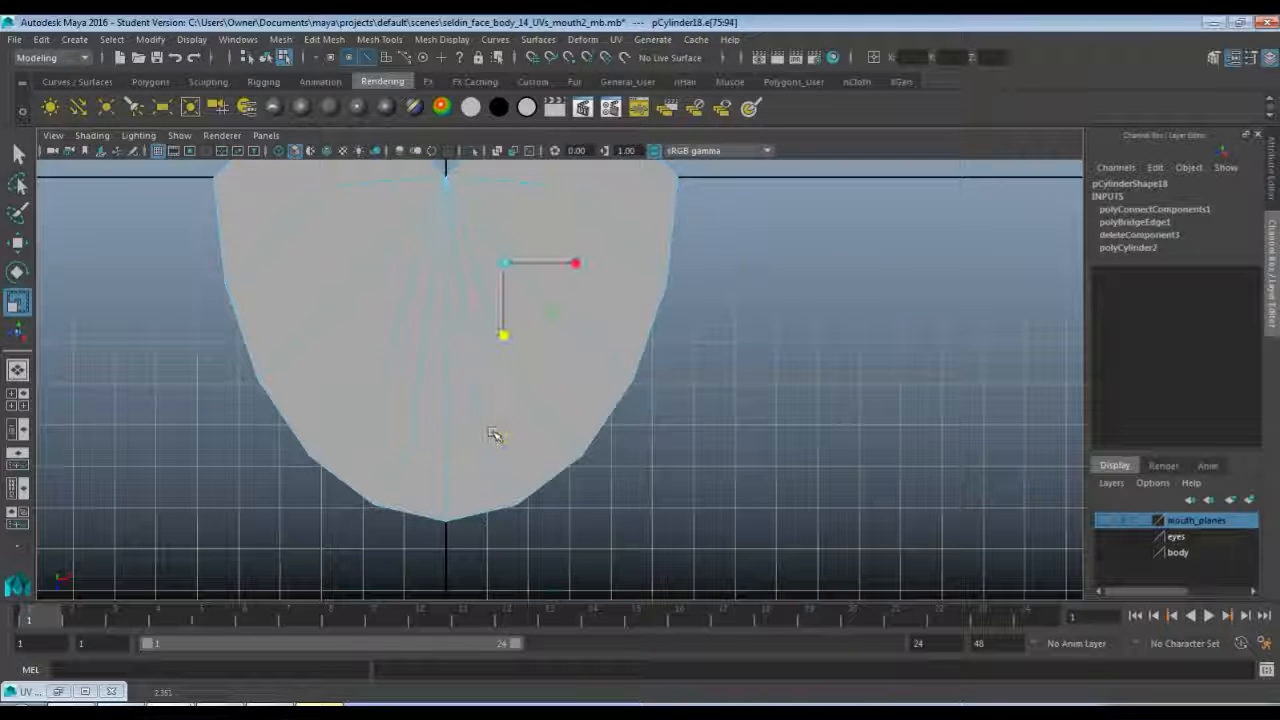
left_click(578, 266)
left_click_drag(593, 265, 625, 274)
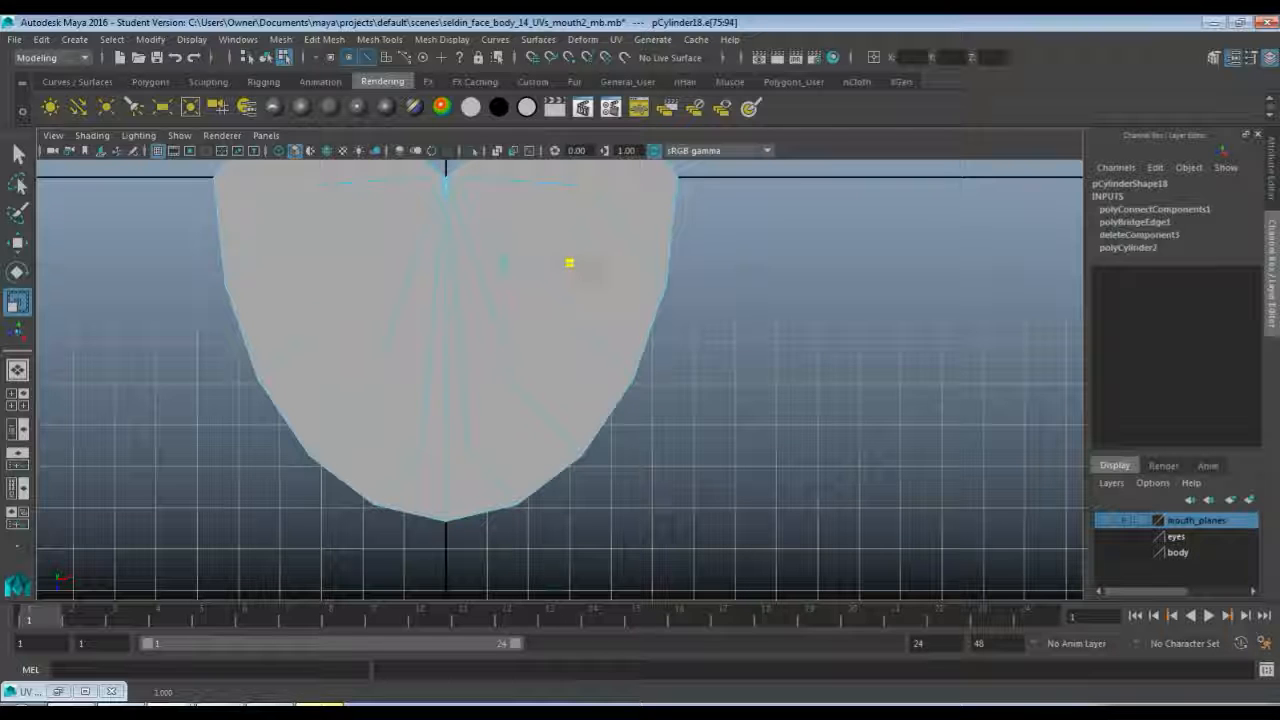
left_click(606, 394)
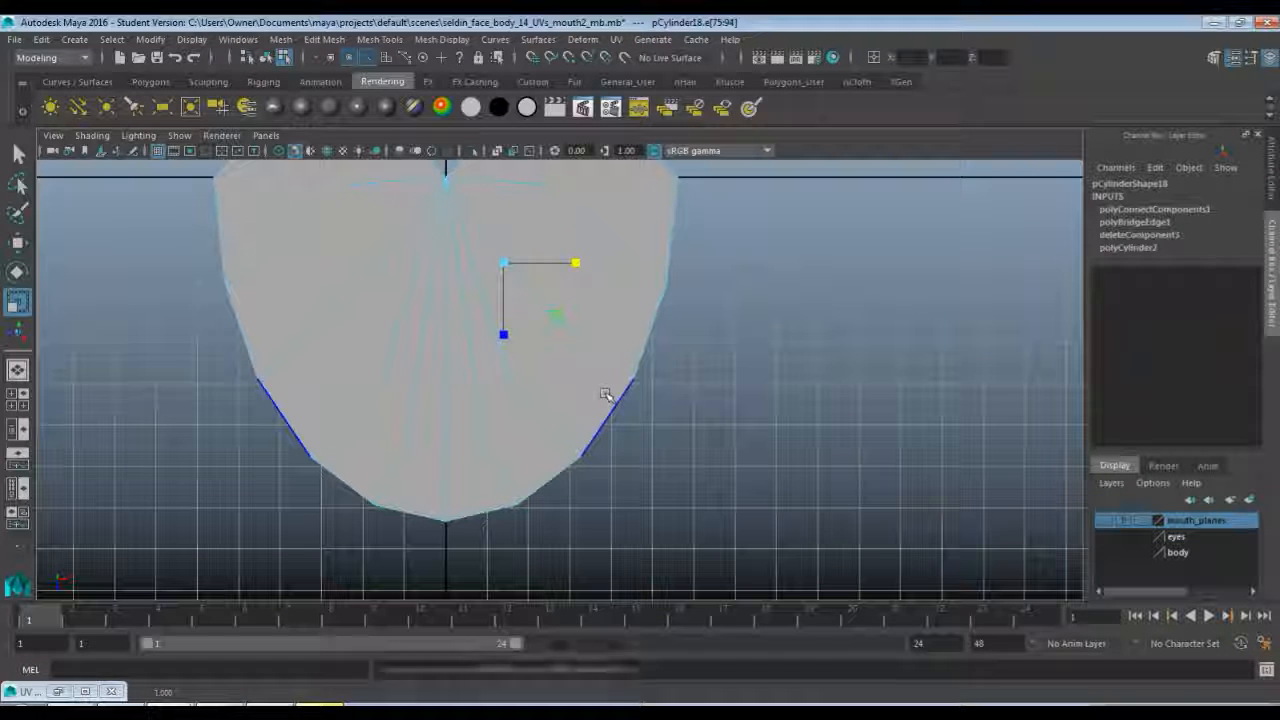
- Move the sides of the inner edge loop symmetrically outward along X toward the rim
key("f")
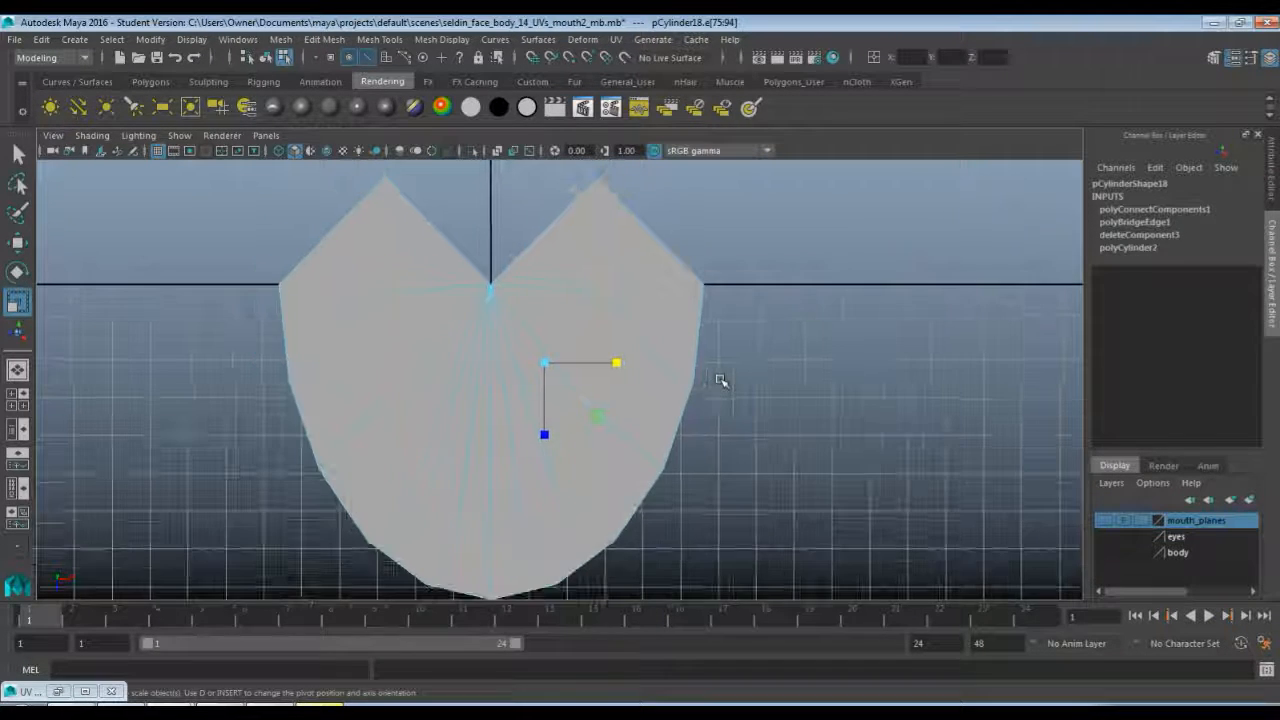
scroll(720, 380, "down", 1)
middle_click_drag(708, 388, 716, 361, "alt")
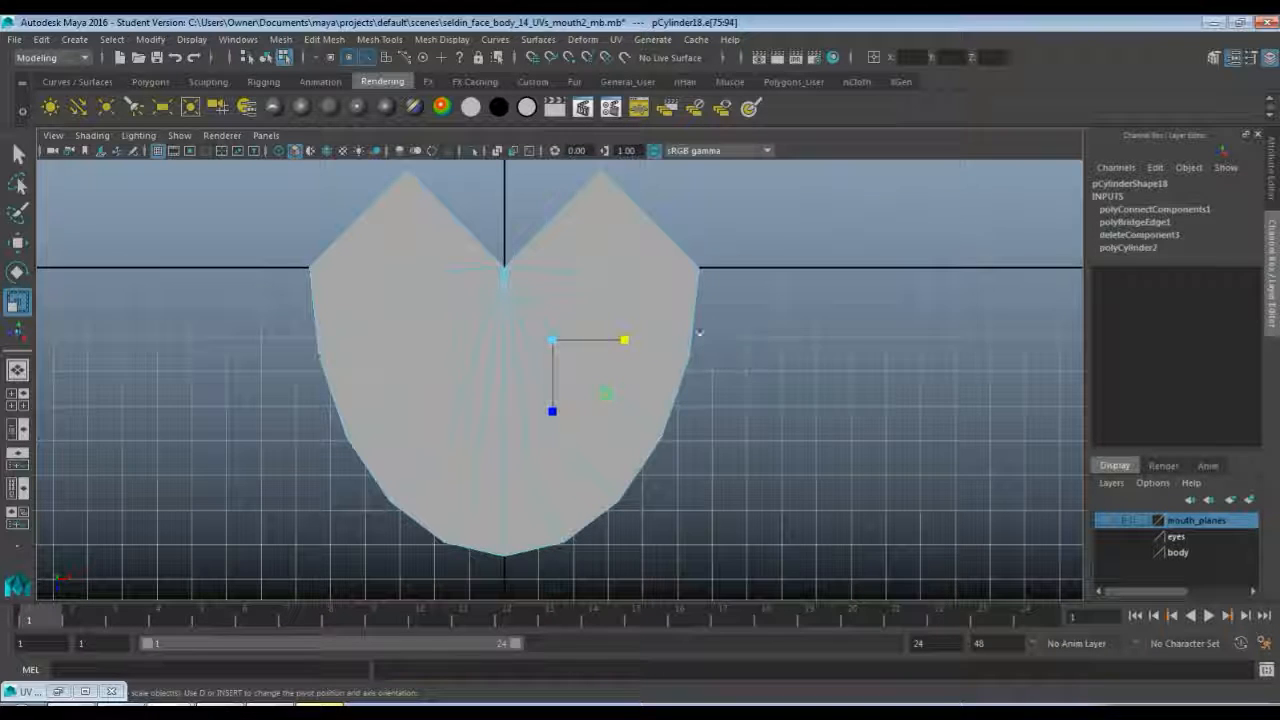
left_click(652, 350)
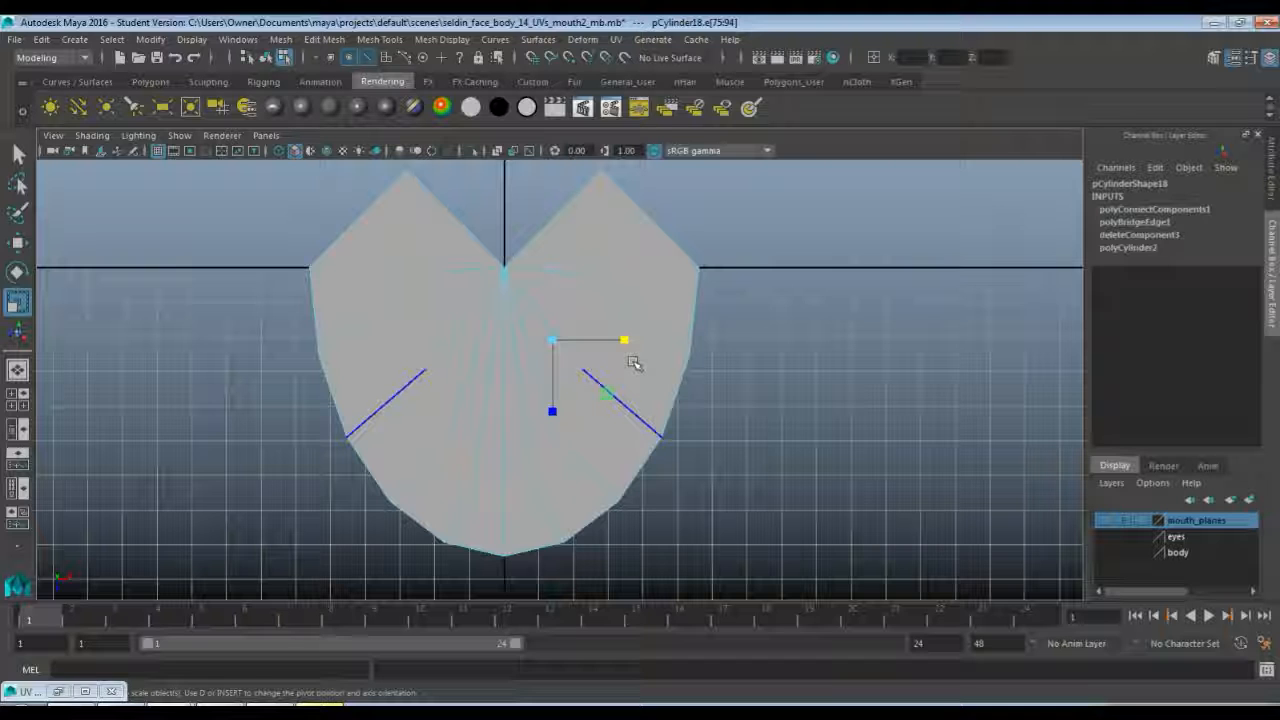
key("w")
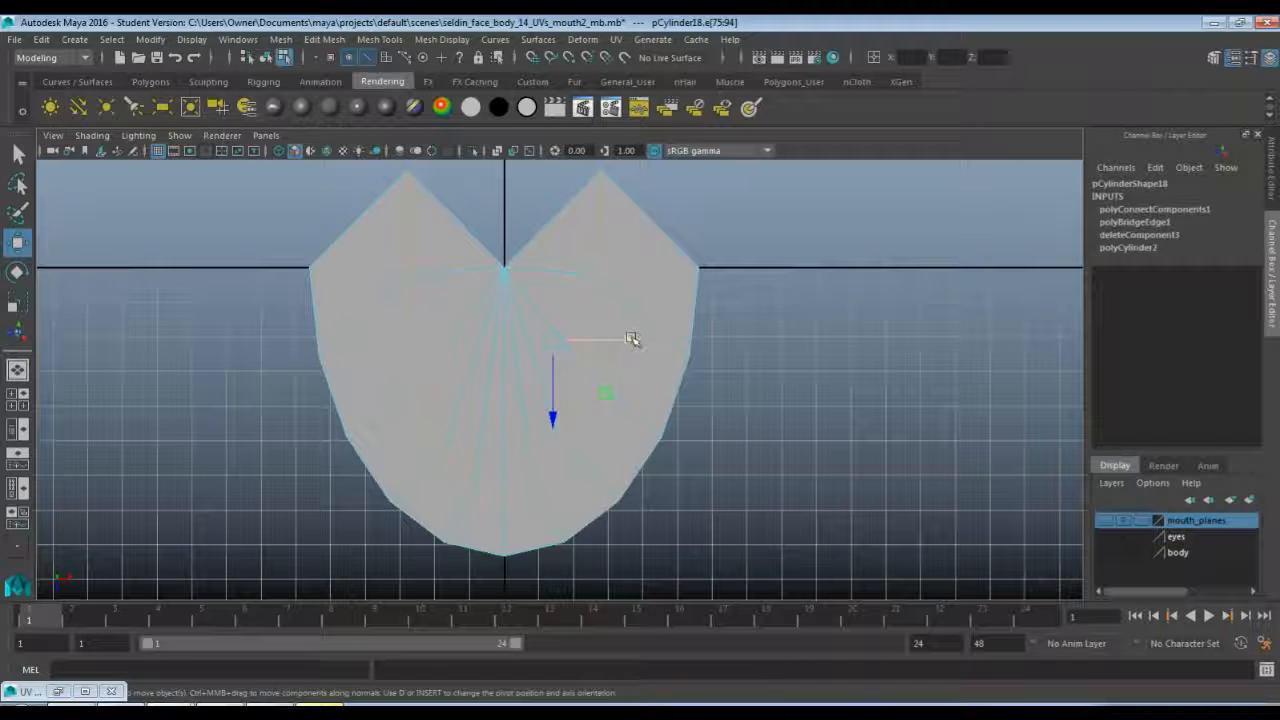
left_click_drag(632, 339, 668, 342)
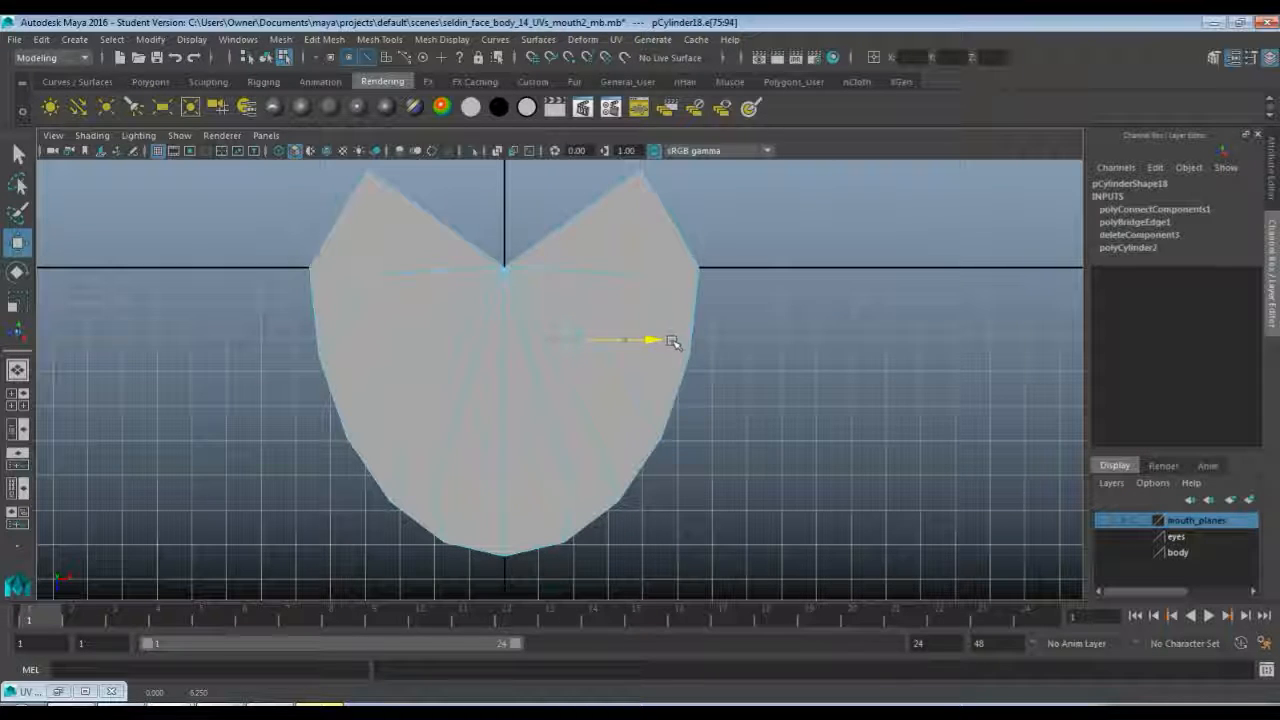
left_click_drag(675, 342, 653, 340)
- In vertex mode, select the inner loop's side vertices behind its front section and move them symmetrically outward along X
key("F9")
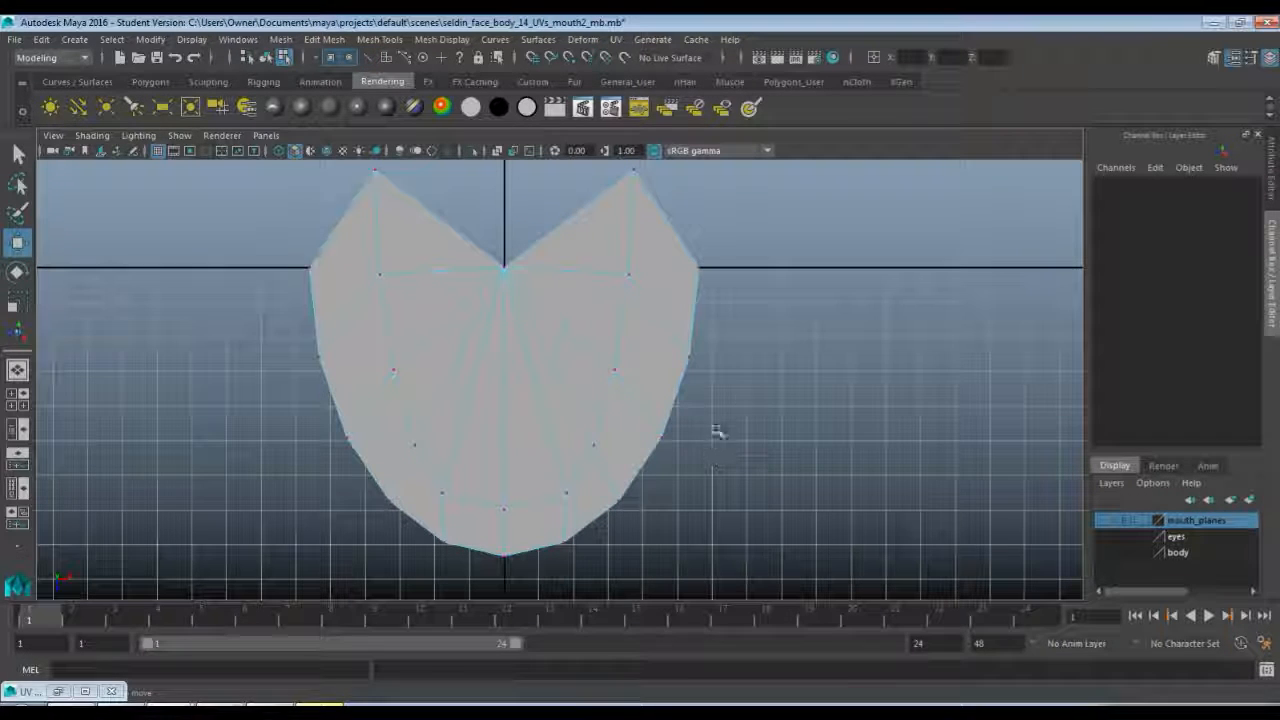
middle_click_drag(577, 313, 571, 329, "alt")
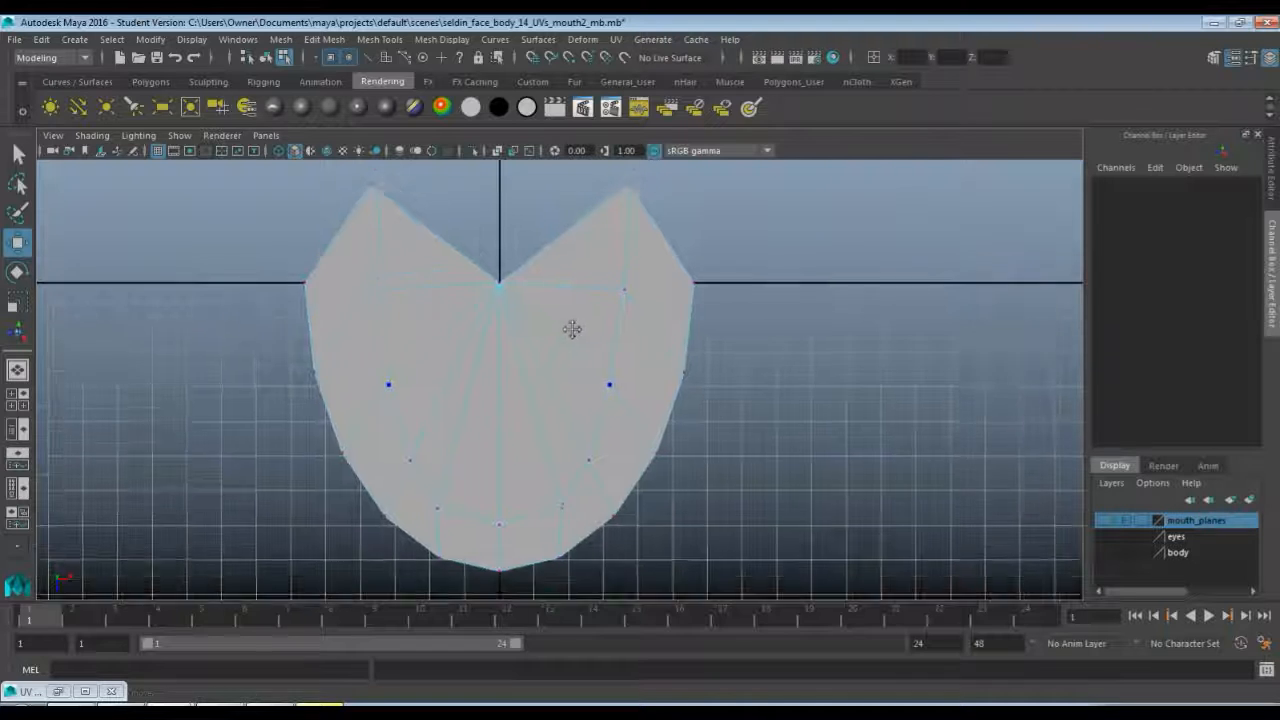
left_click_drag(555, 168, 642, 468)
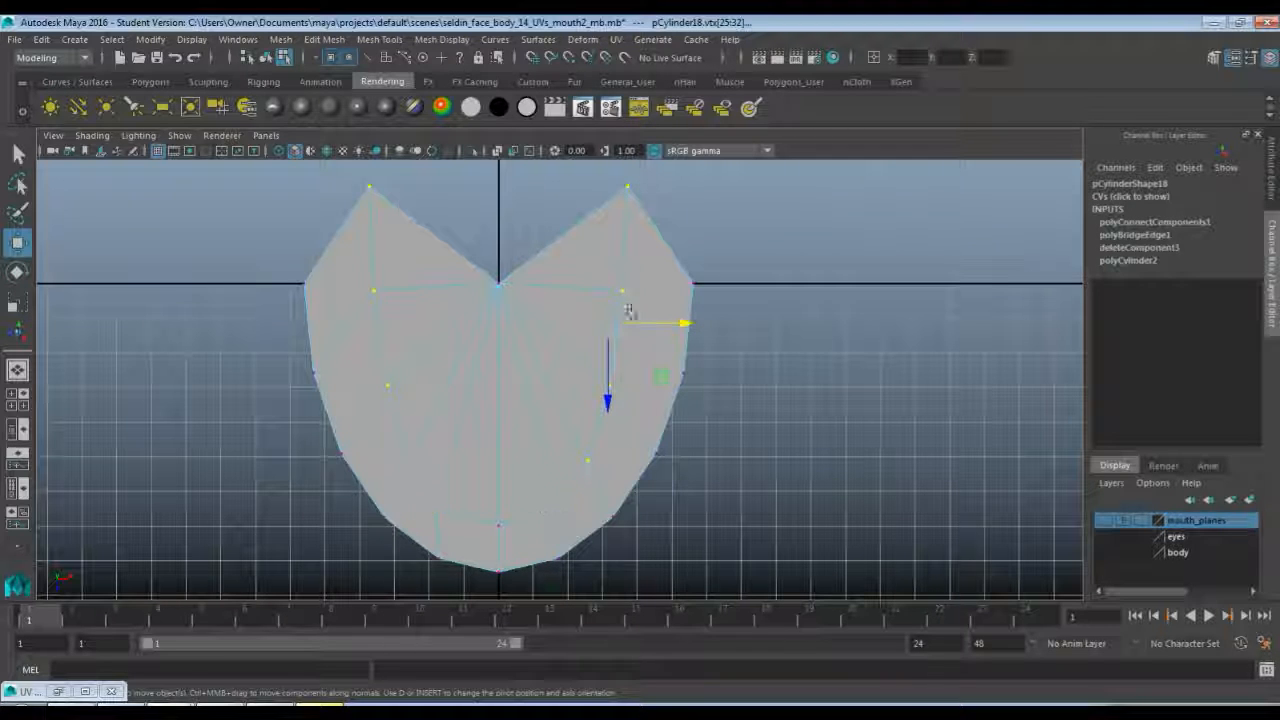
left_click_drag(683, 323, 700, 323)
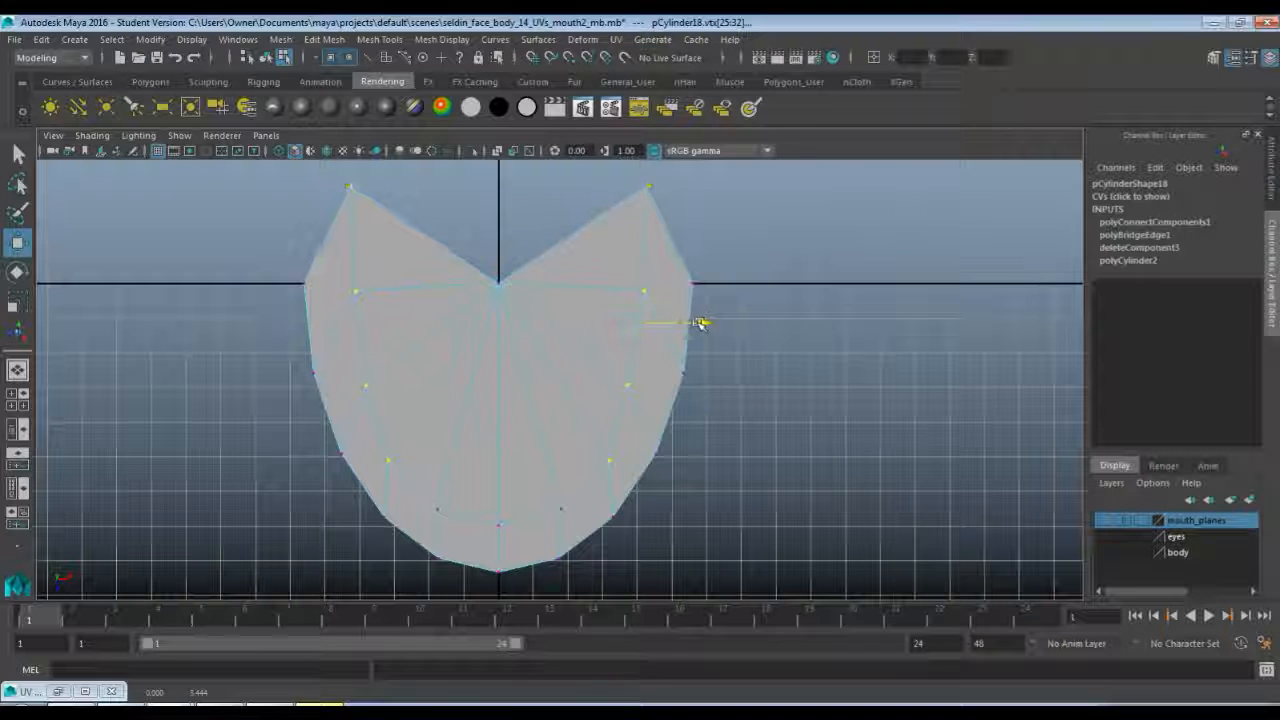
- Move the rear three rows of inner loop side vertices farther outward along X, and return to object mode
left_click_drag(633, 214, 657, 402)
left_click_drag(705, 286, 722, 288)
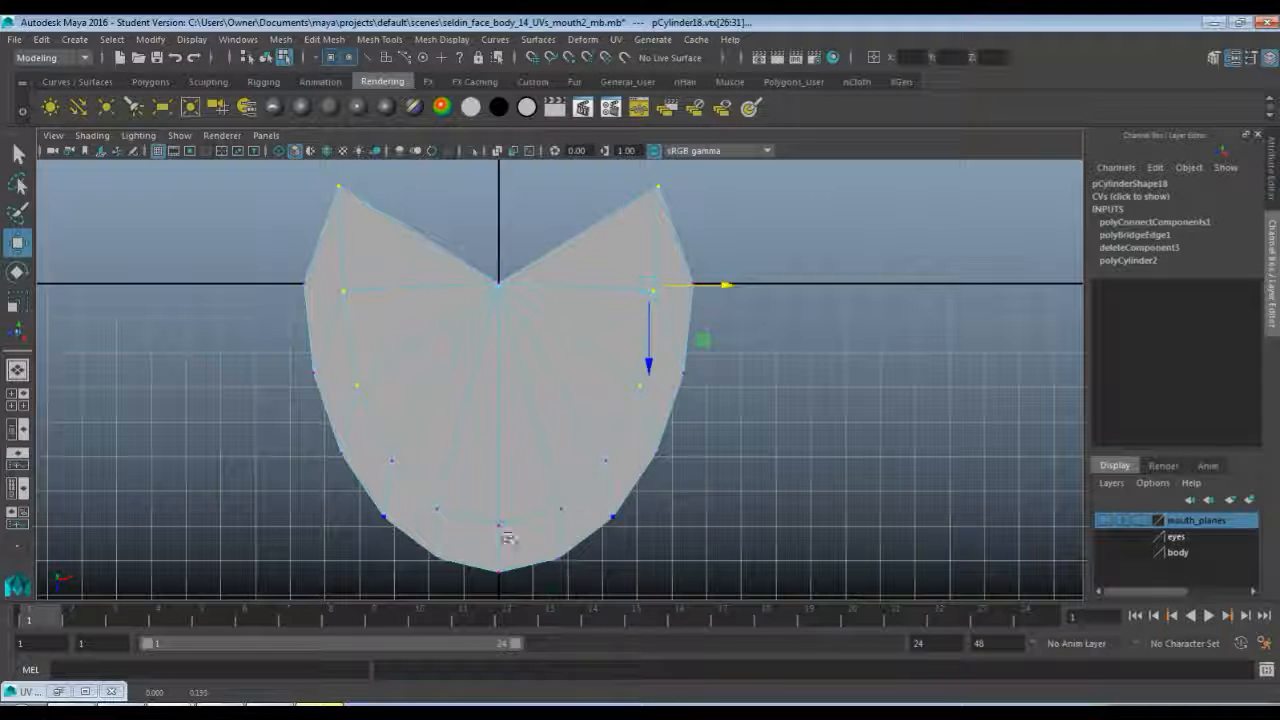
key("q")
left_click(572, 510)
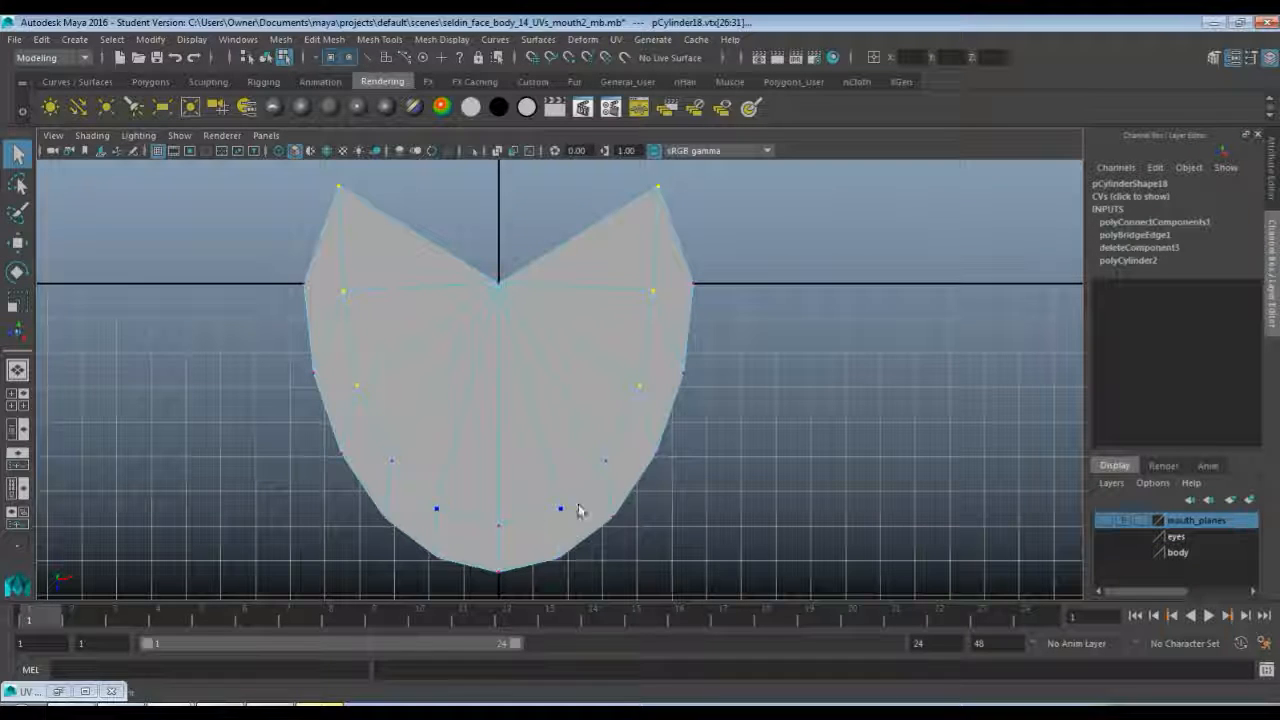
left_click(640, 464)
right_click_drag(634, 291, 714, 268)
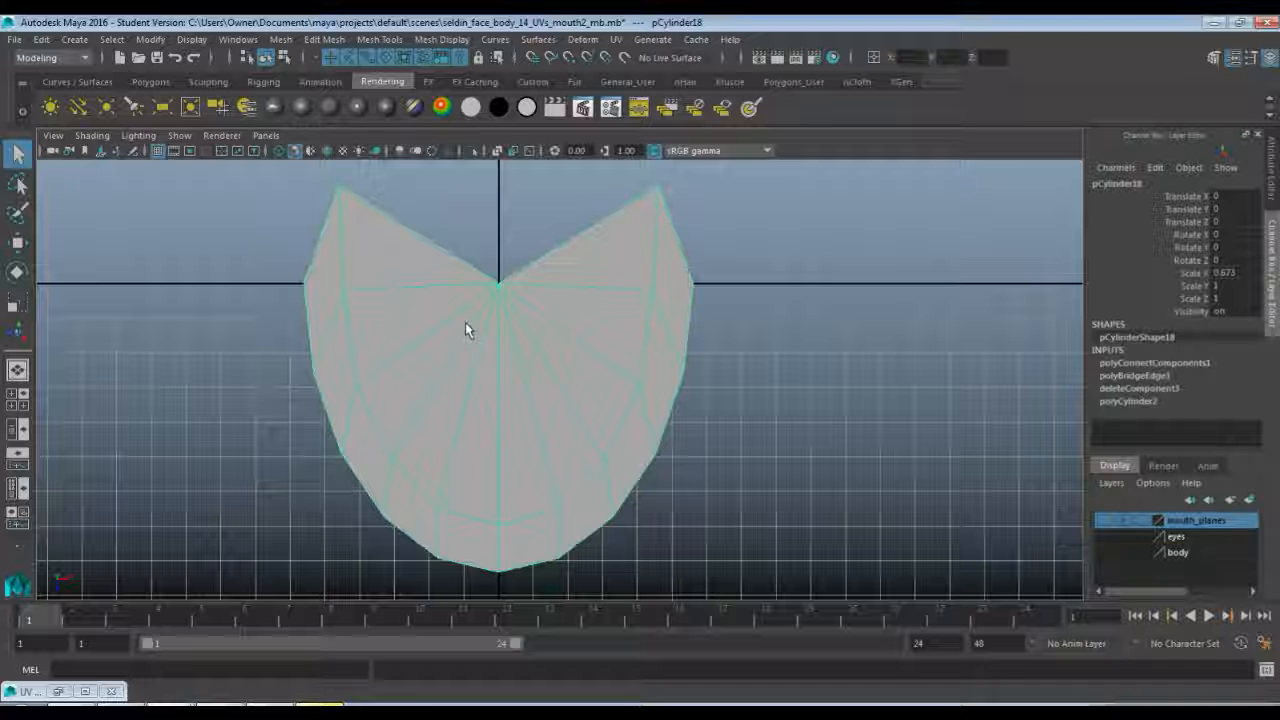
- Snap the inner loop's two rear vertices along Z onto the X axis line, and move the row in front of them forward
key("F8")
scroll(298, 181, "down", 1)
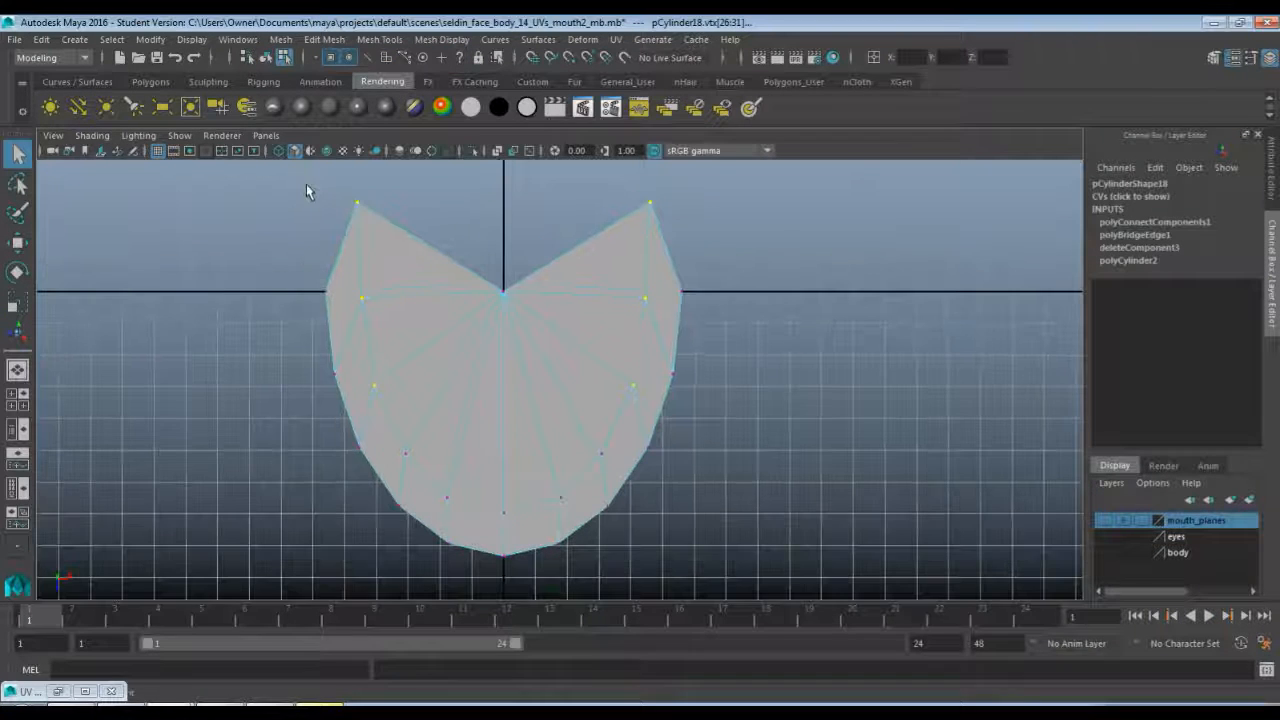
left_click_drag(303, 173, 786, 247)
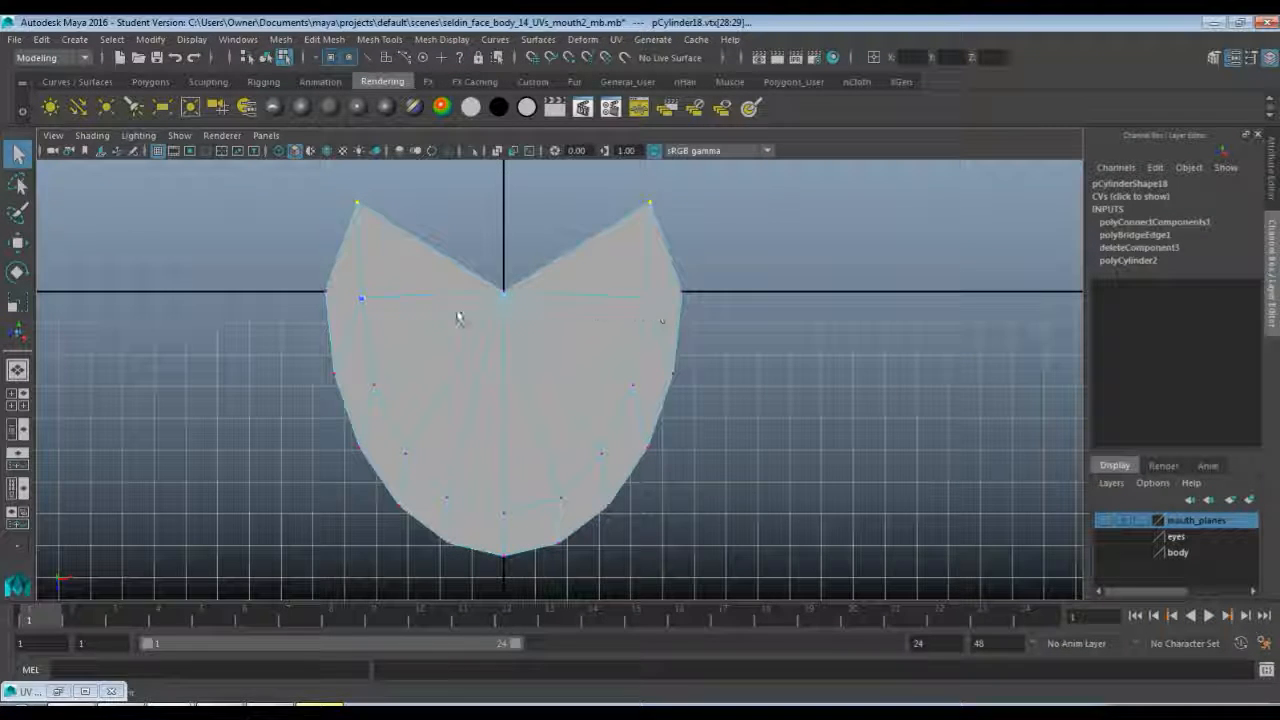
key("w")
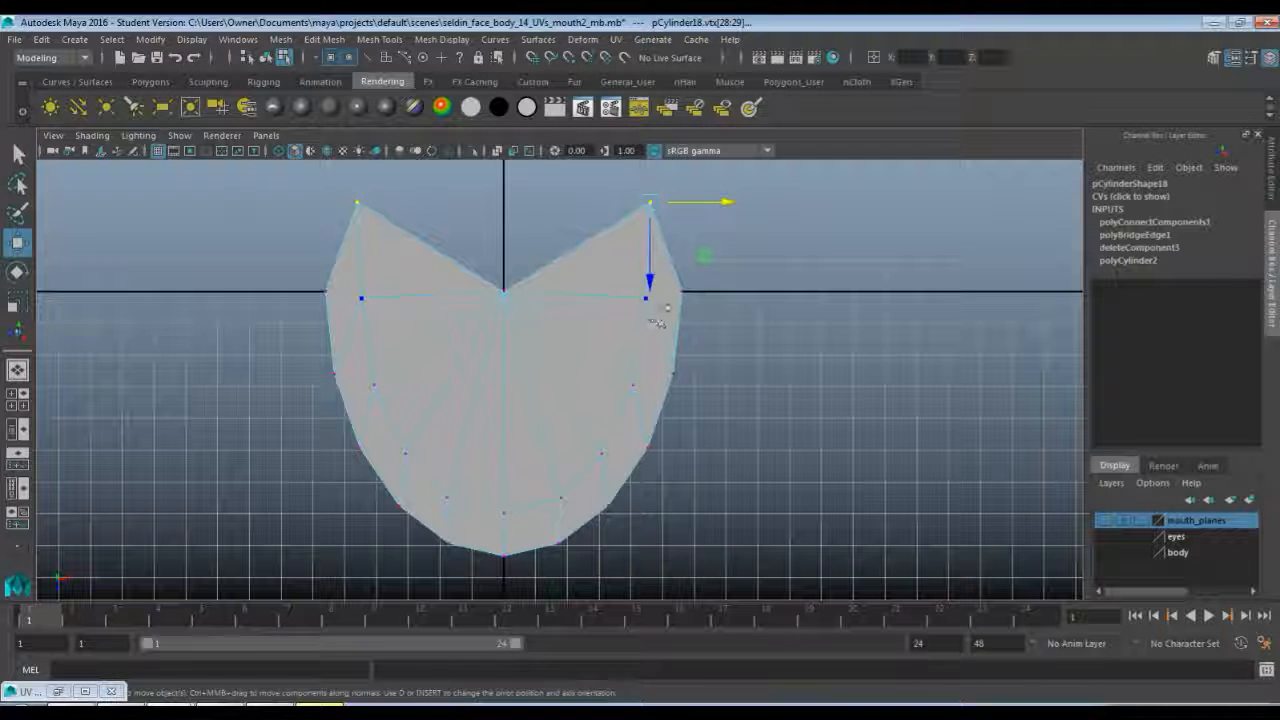
key("x")
left_click_drag(651, 271, 650, 298)
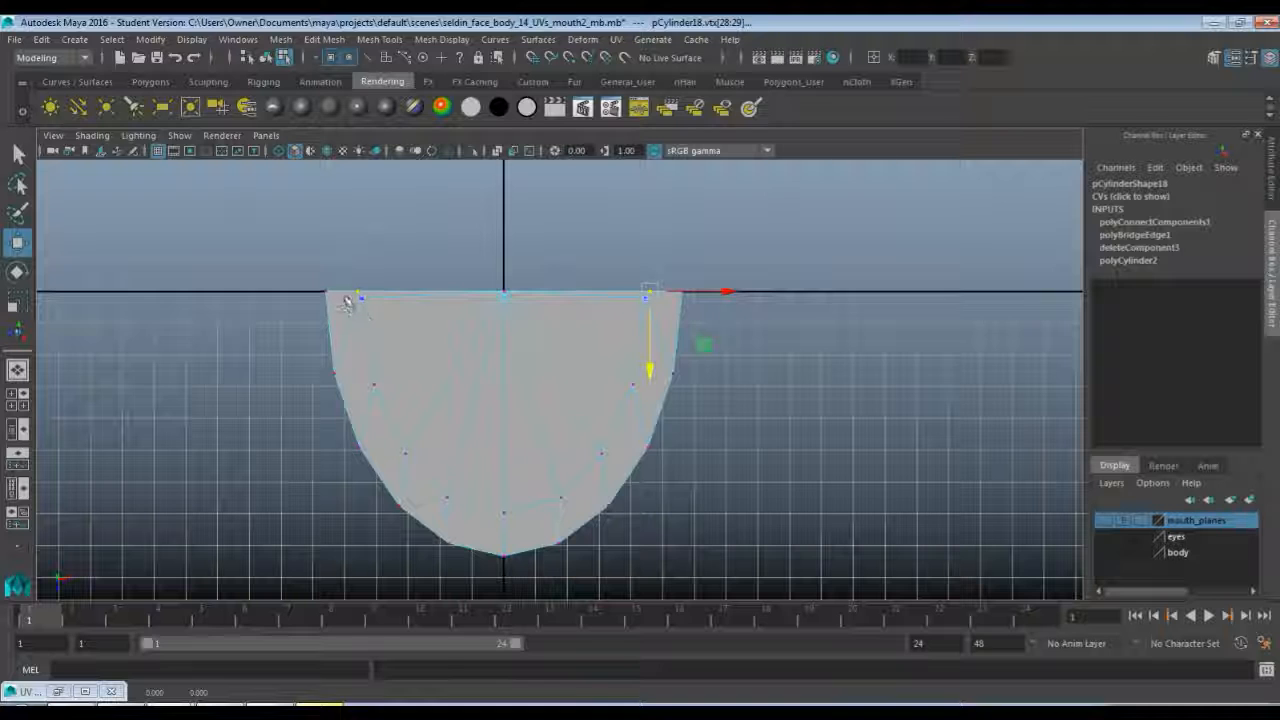
left_click_drag(346, 296, 366, 336)
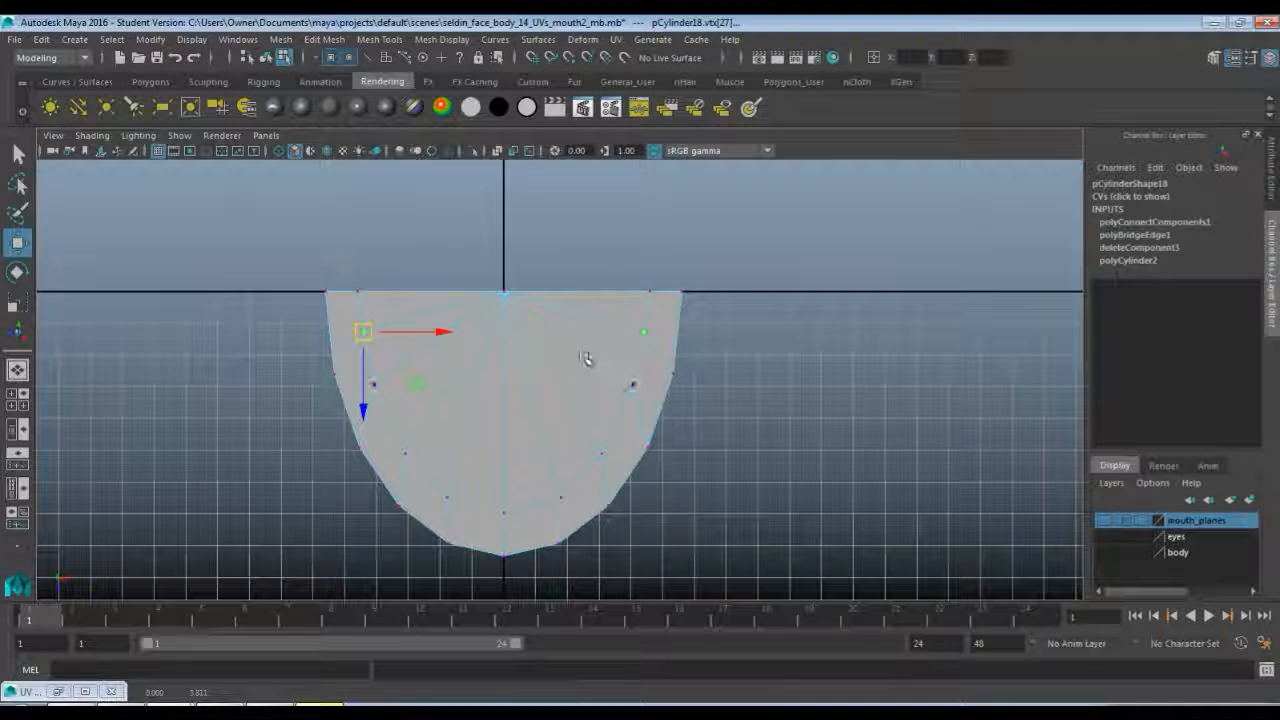
left_click(775, 322)
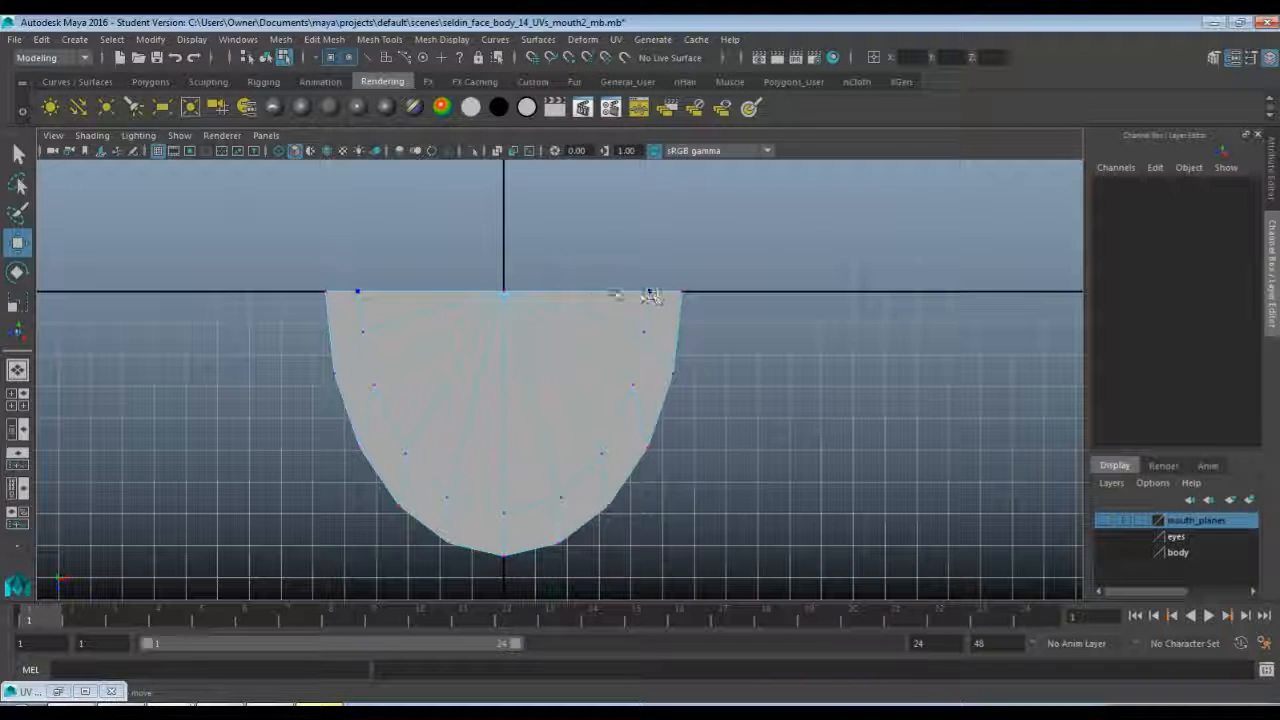
- Examine the top, underside and rim of the half-disc mesh in the perspective view
key("space")
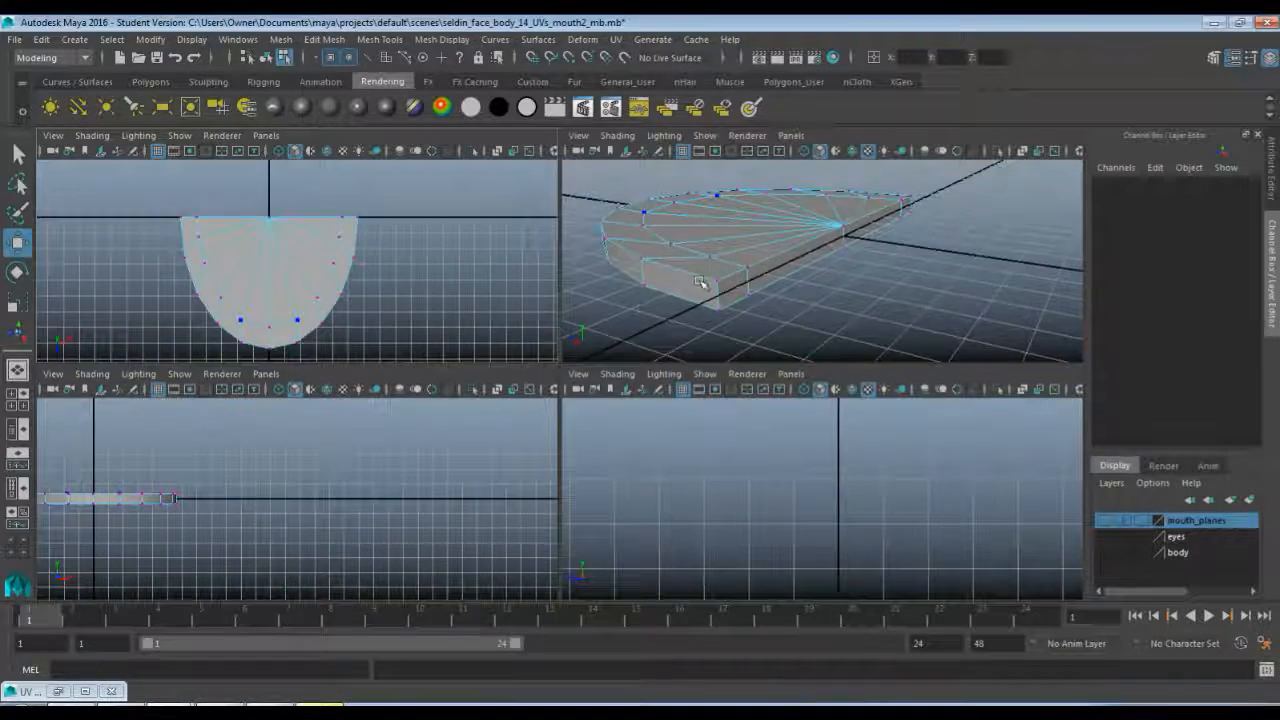
key("space")
left_click_drag(700, 285, 503, 377, "alt")
key("space")
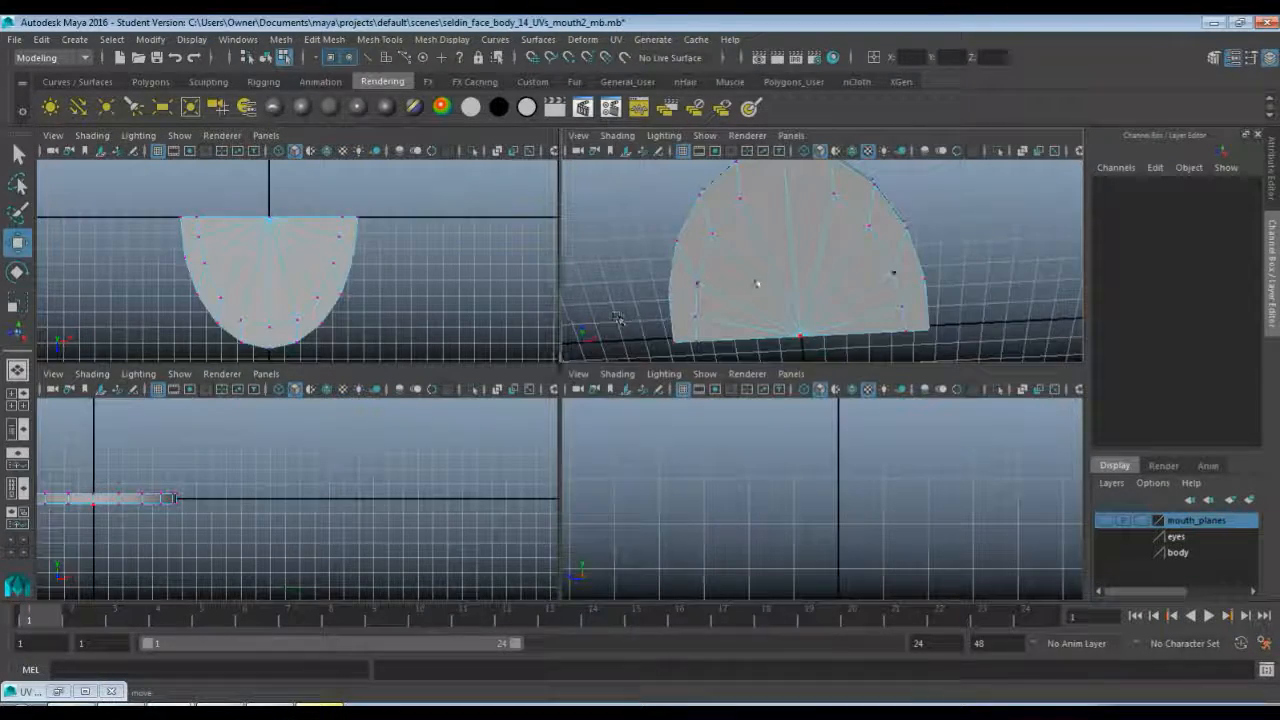
key("space")
left_click_drag(523, 323, 466, 337, "alt")
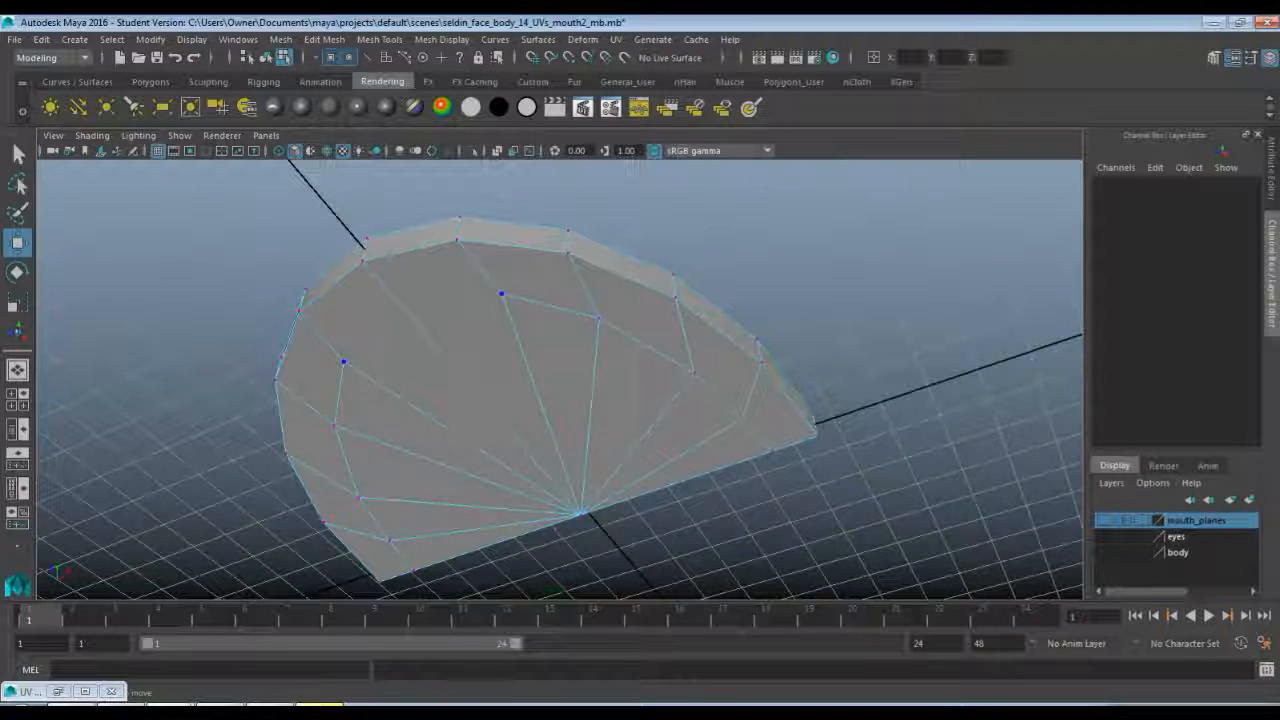
left_click_drag(477, 318, 474, 429, "alt")
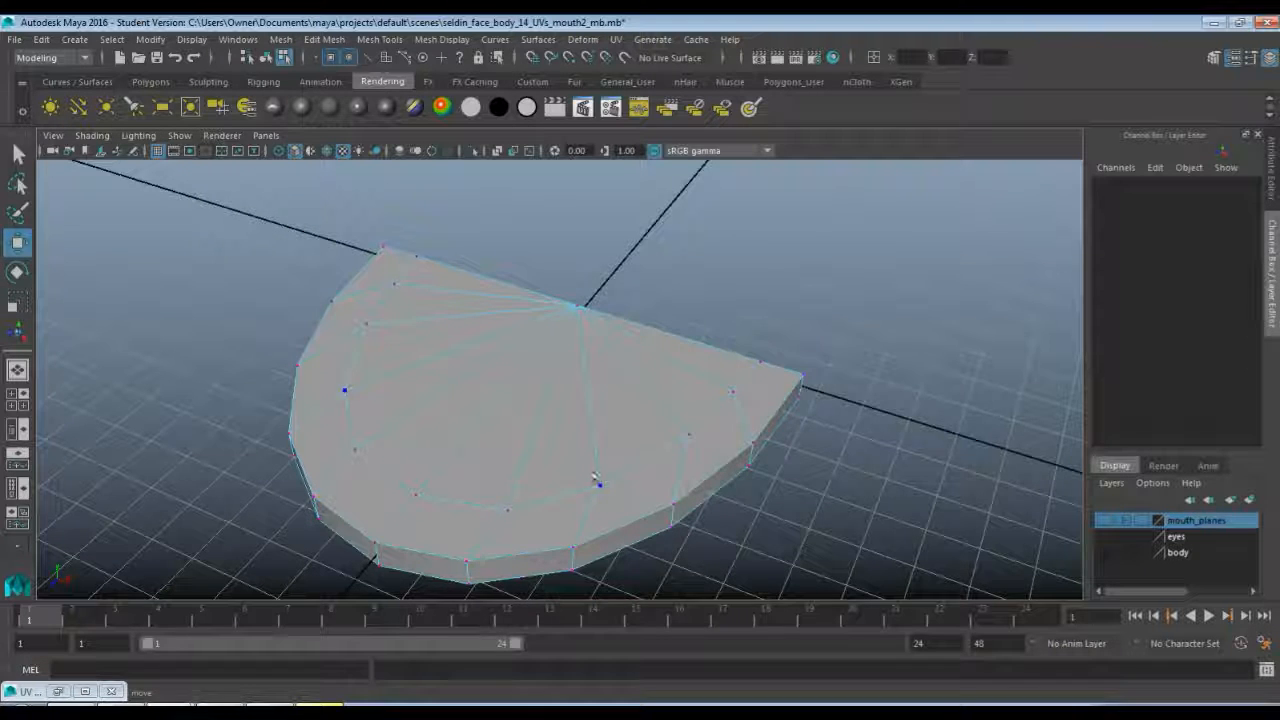
left_click_drag(373, 331, 411, 237, "alt")
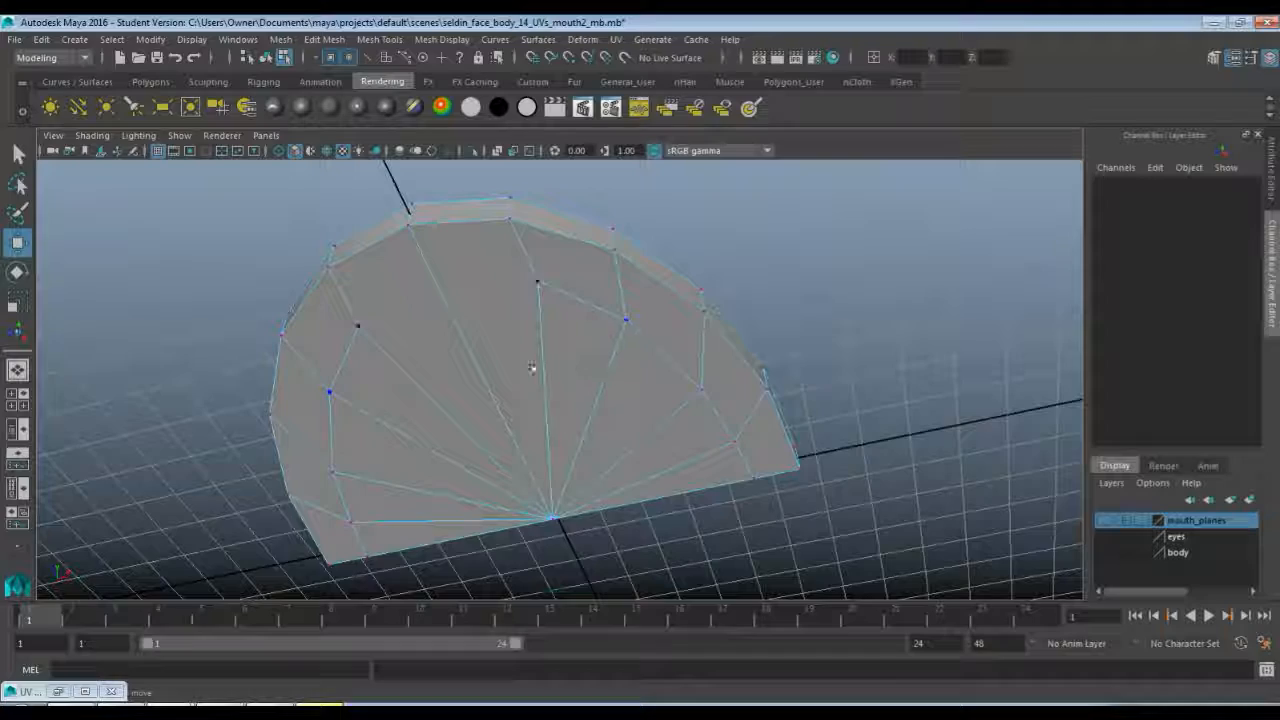
left_click_drag(508, 354, 500, 400, "alt")
- Delete the bottom and side faces of the half-disc so only the top surface remains, and select the mesh in object mode
key("space")
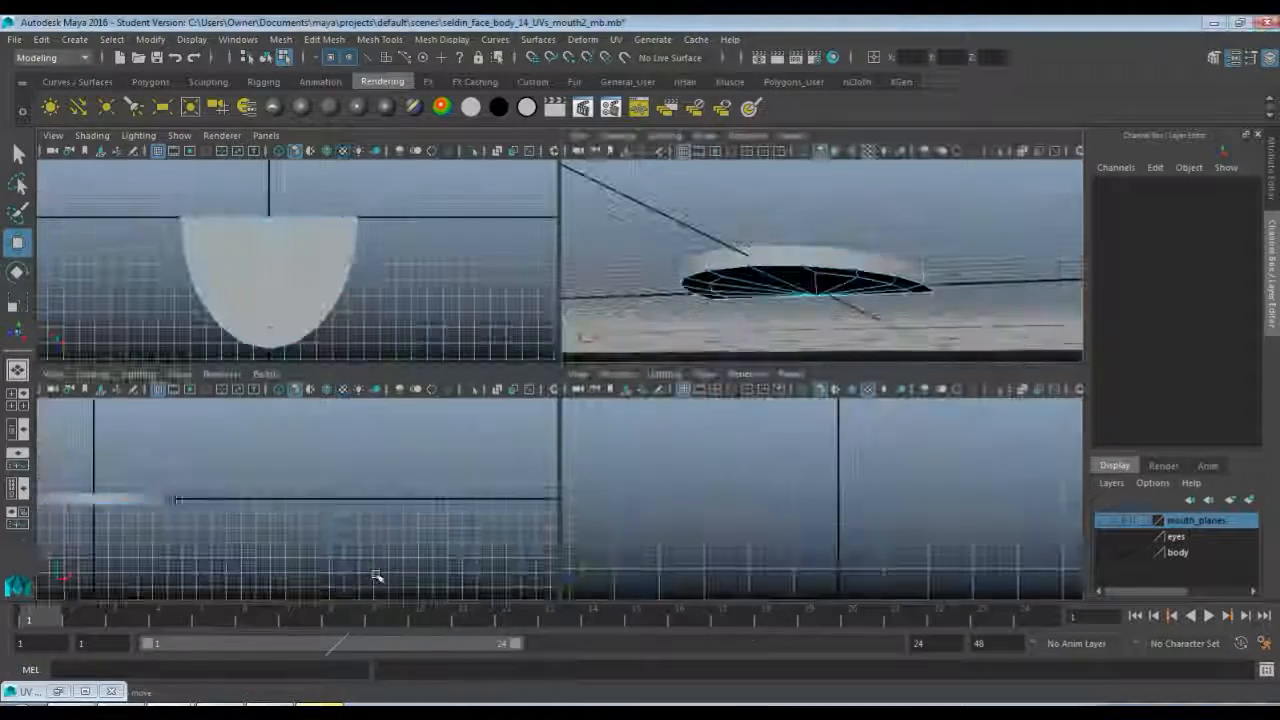
key("space")
middle_click_drag(331, 514, 569, 471, "alt")
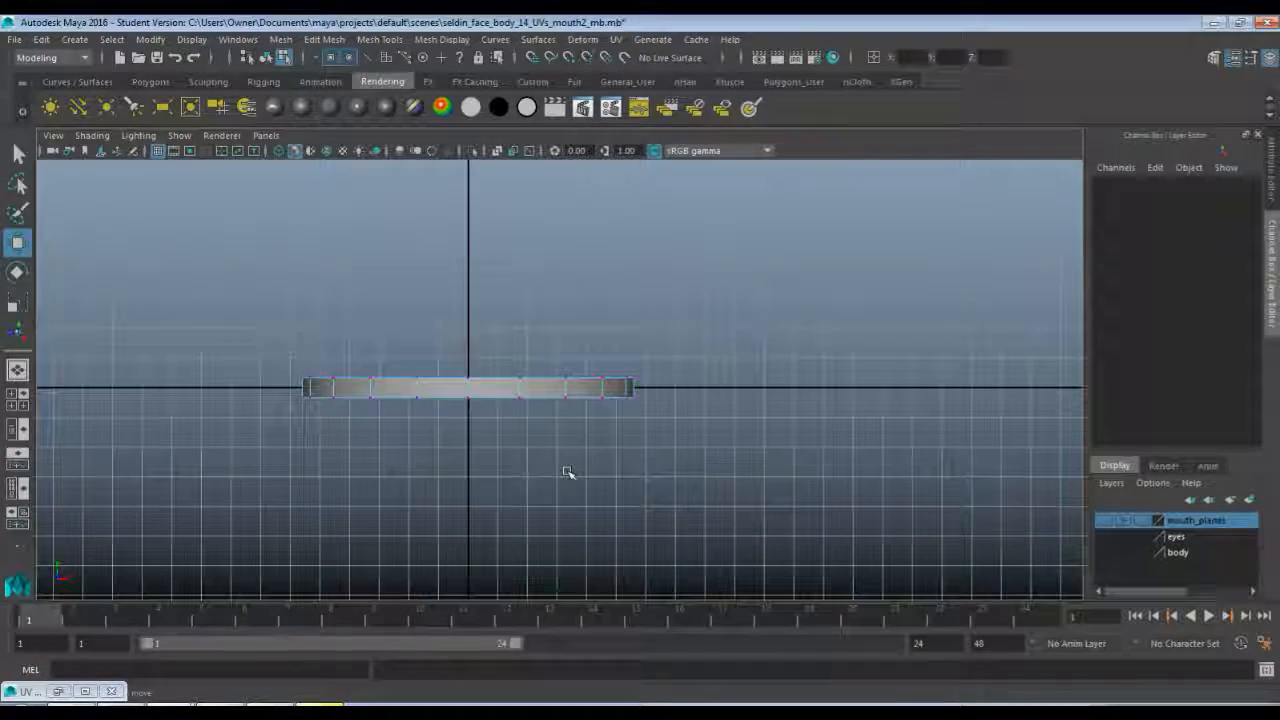
left_click_drag(252, 447, 683, 398)
key("Delete")
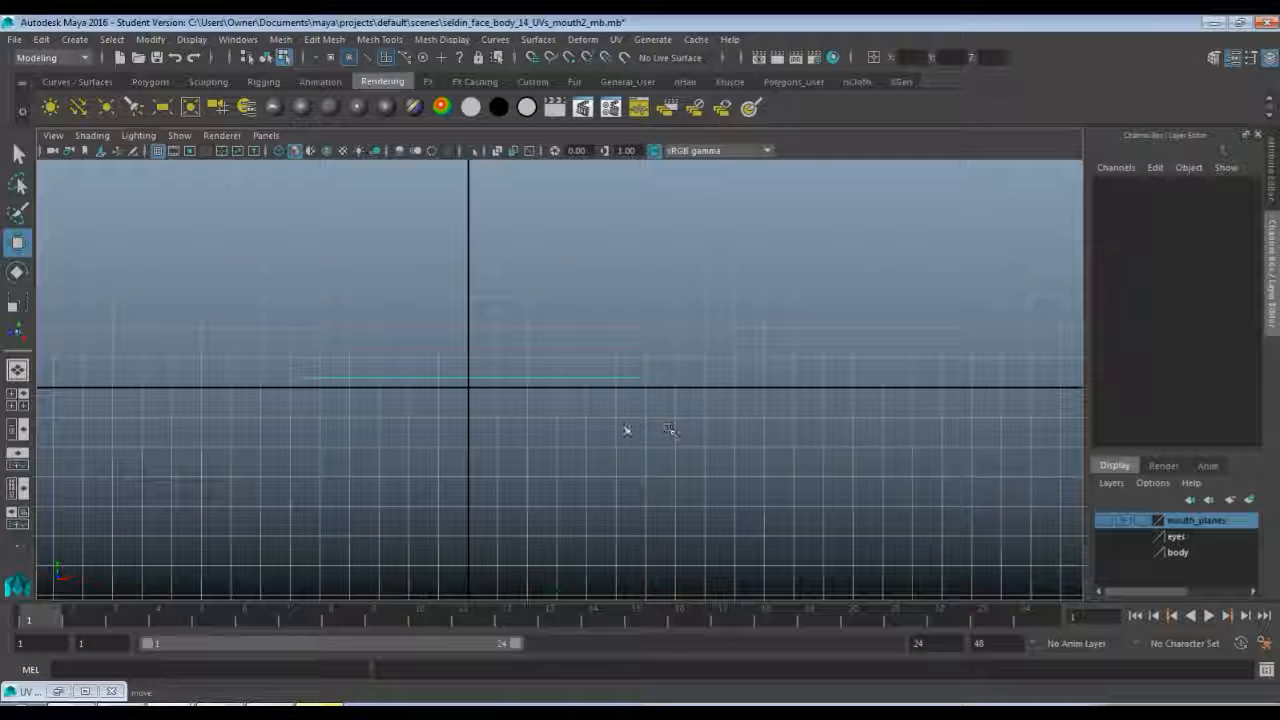
key("q")
right_click_drag(522, 380, 598, 269)
left_click_drag(464, 360, 540, 449)
- Center the mesh's pivot and snap the flat piece down onto the grid at Translate Y -1
key("space")
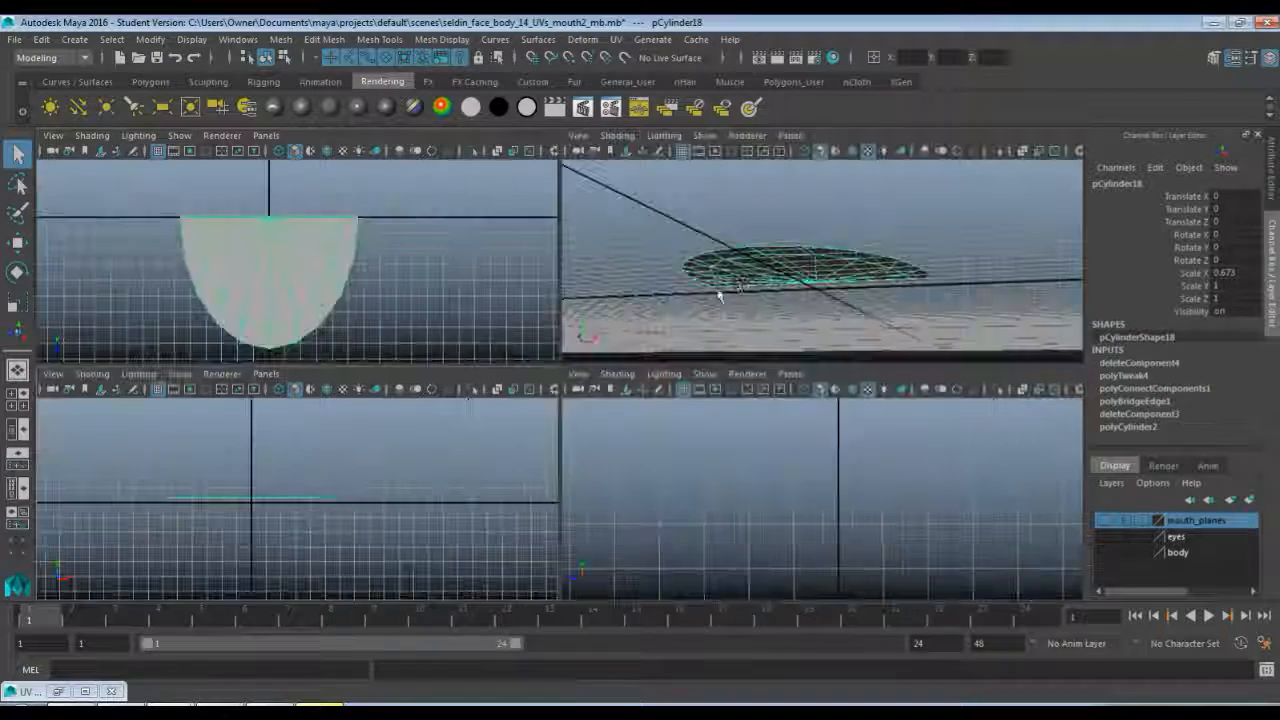
key("space")
left_click_drag(606, 336, 583, 376, "alt")
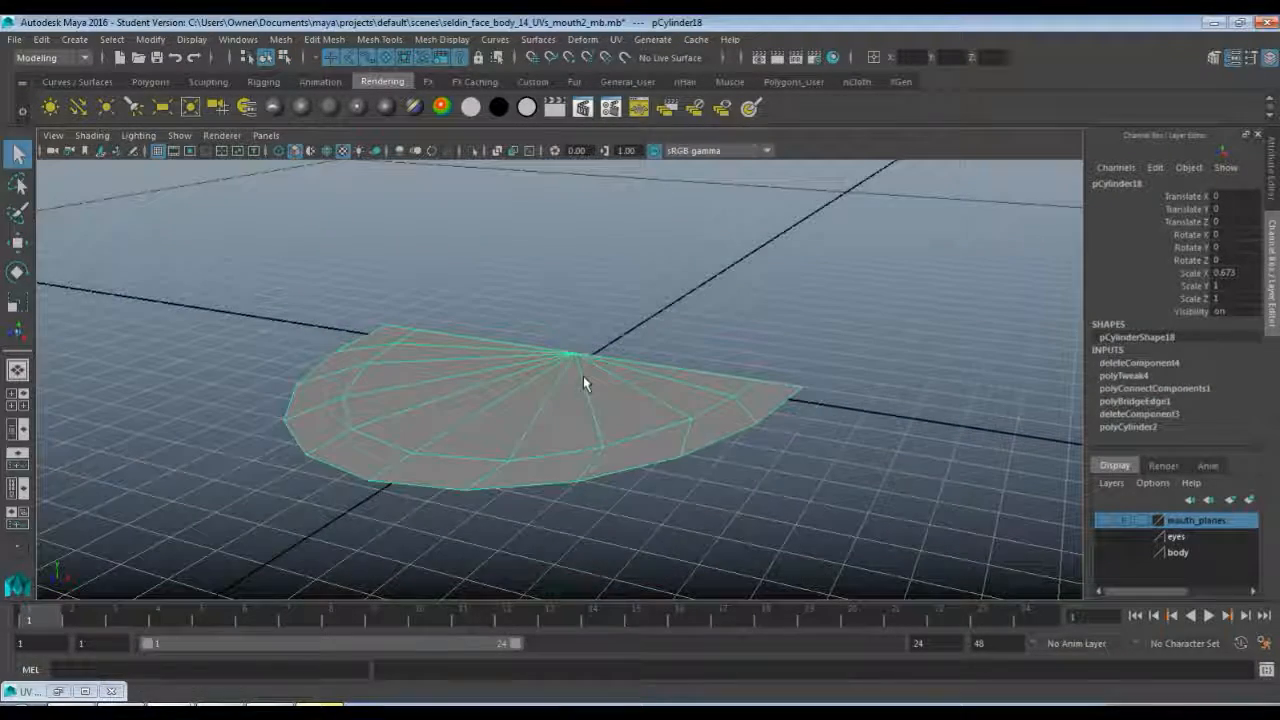
key("w")
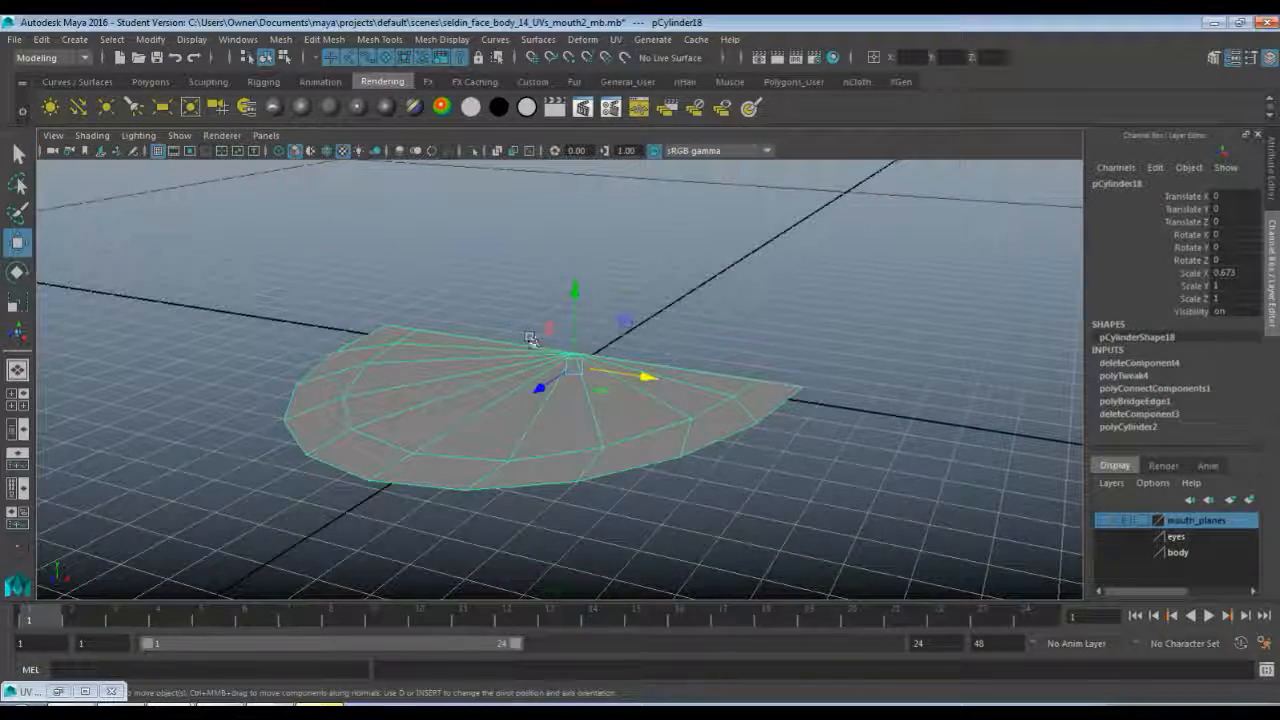
left_click(150, 39)
left_click(162, 139)
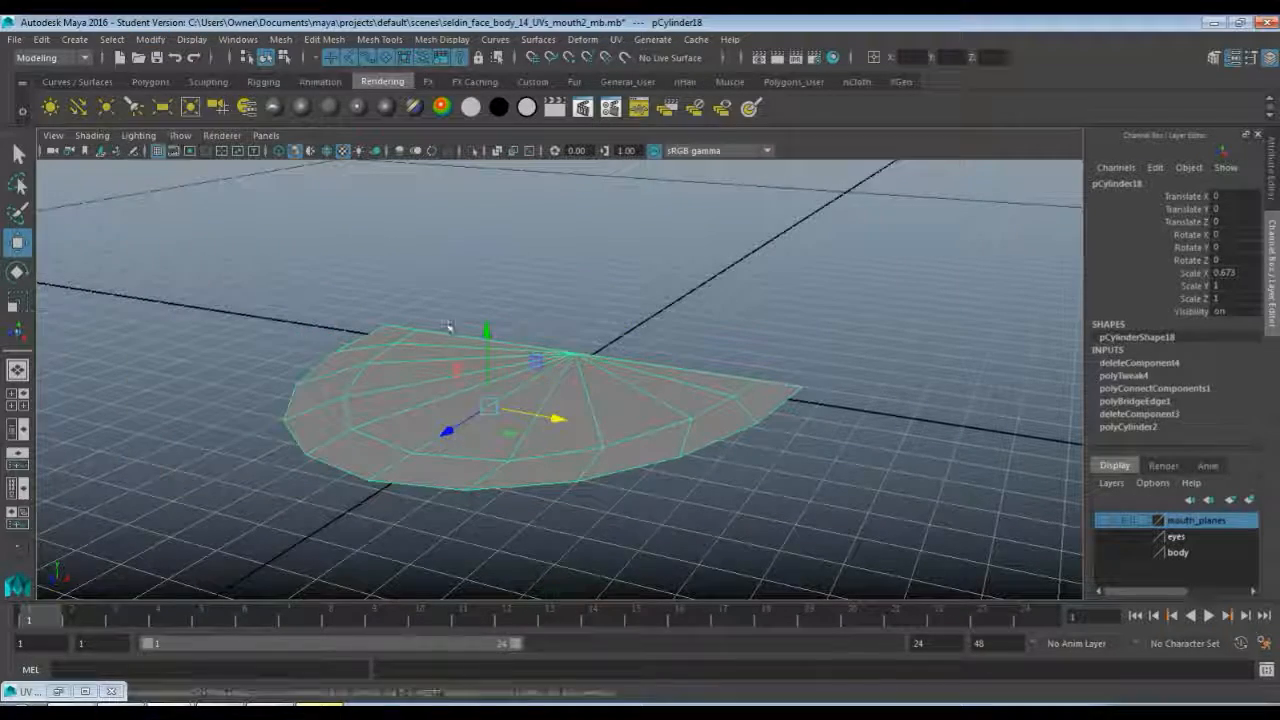
left_click_drag(563, 289, 586, 277, "alt")
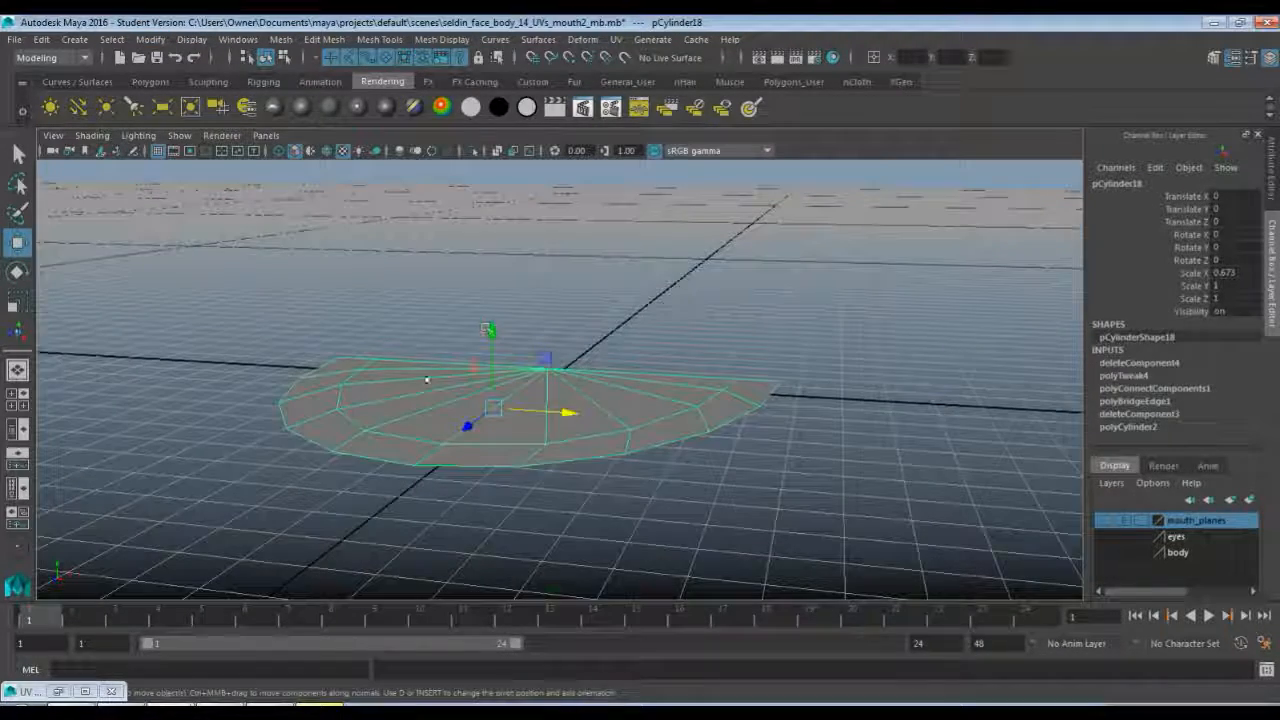
left_click_drag(490, 336, 486, 420)
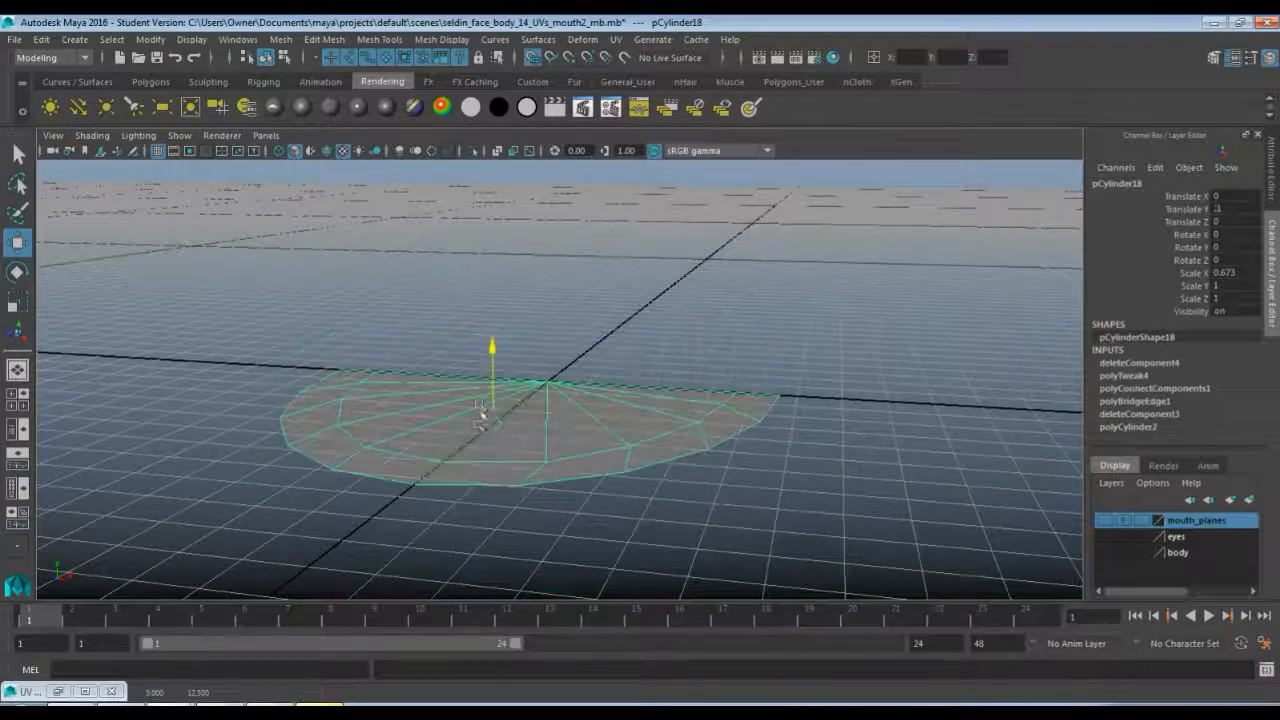
mouse_move(613, 357)
left_mouse_down("alt")
mouse_move(632, 306)
mouse_move(603, 368)
left_mouse_up("alt")
- Select the radial spoke edges inside the inner loop on both halves, except the center line, and delete them
key("space")
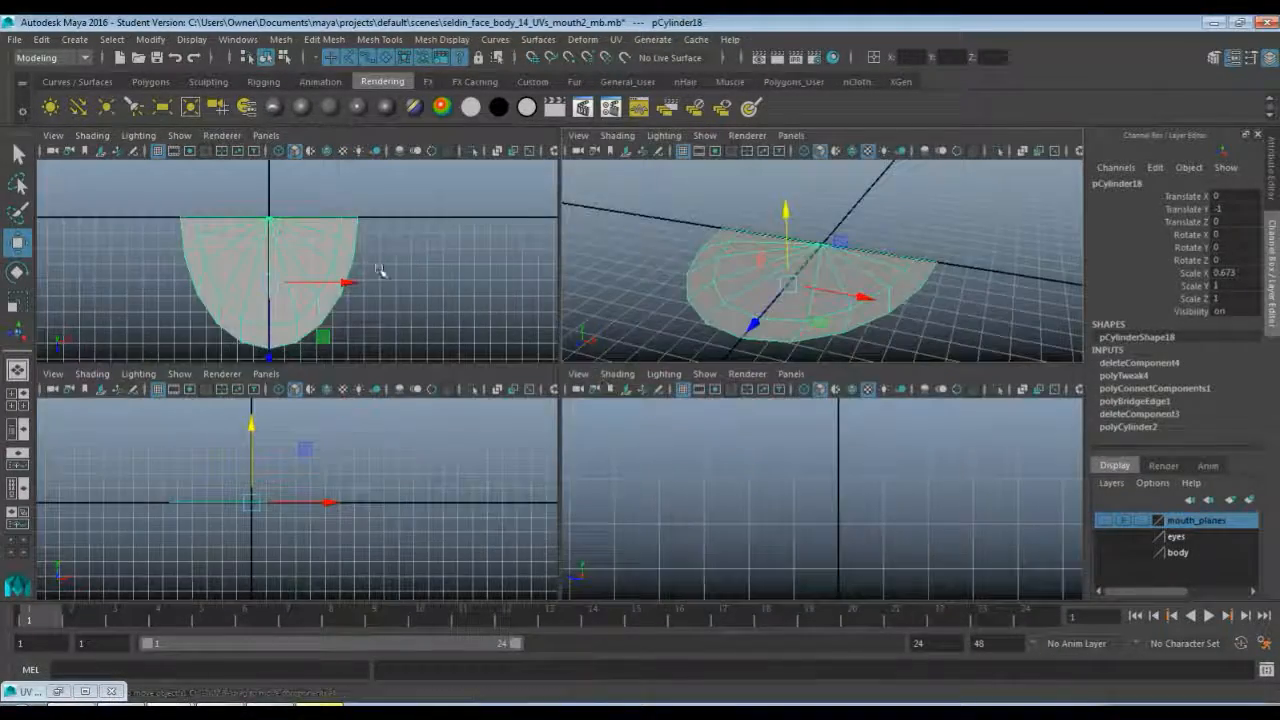
key("space")
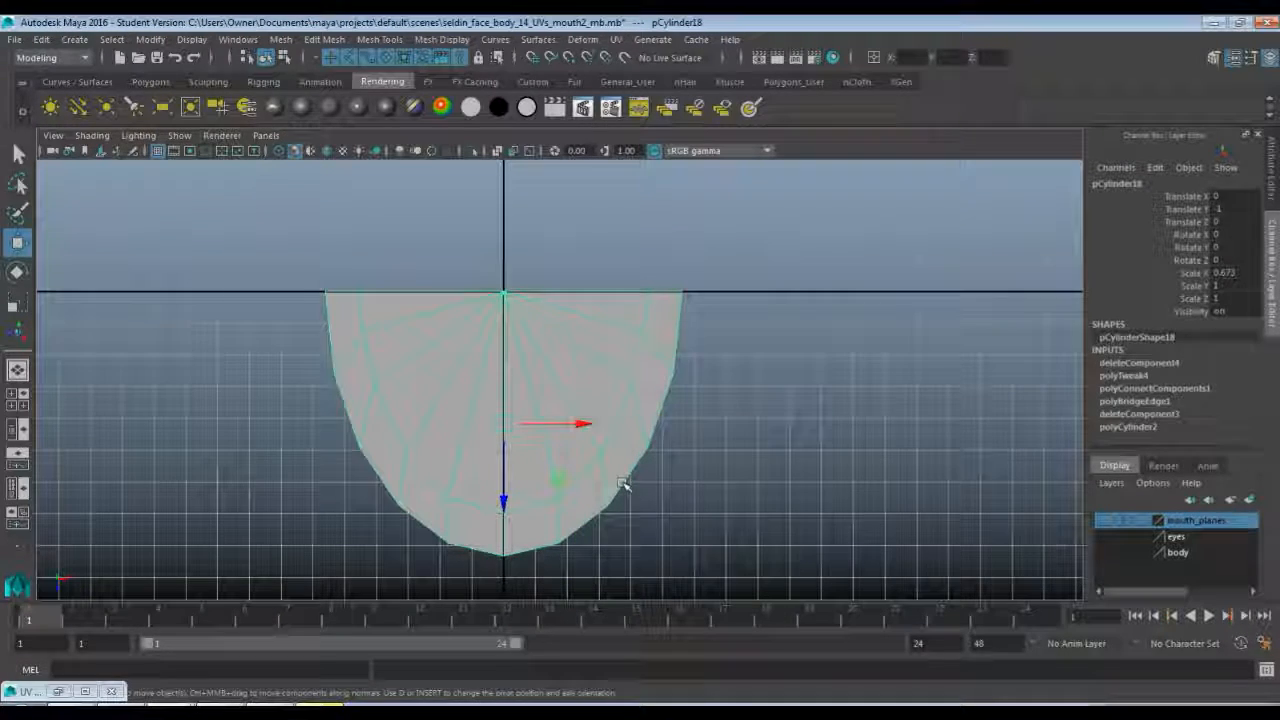
scroll(594, 394, "up", 3)
middle_click_drag(624, 455, 634, 400, "alt")
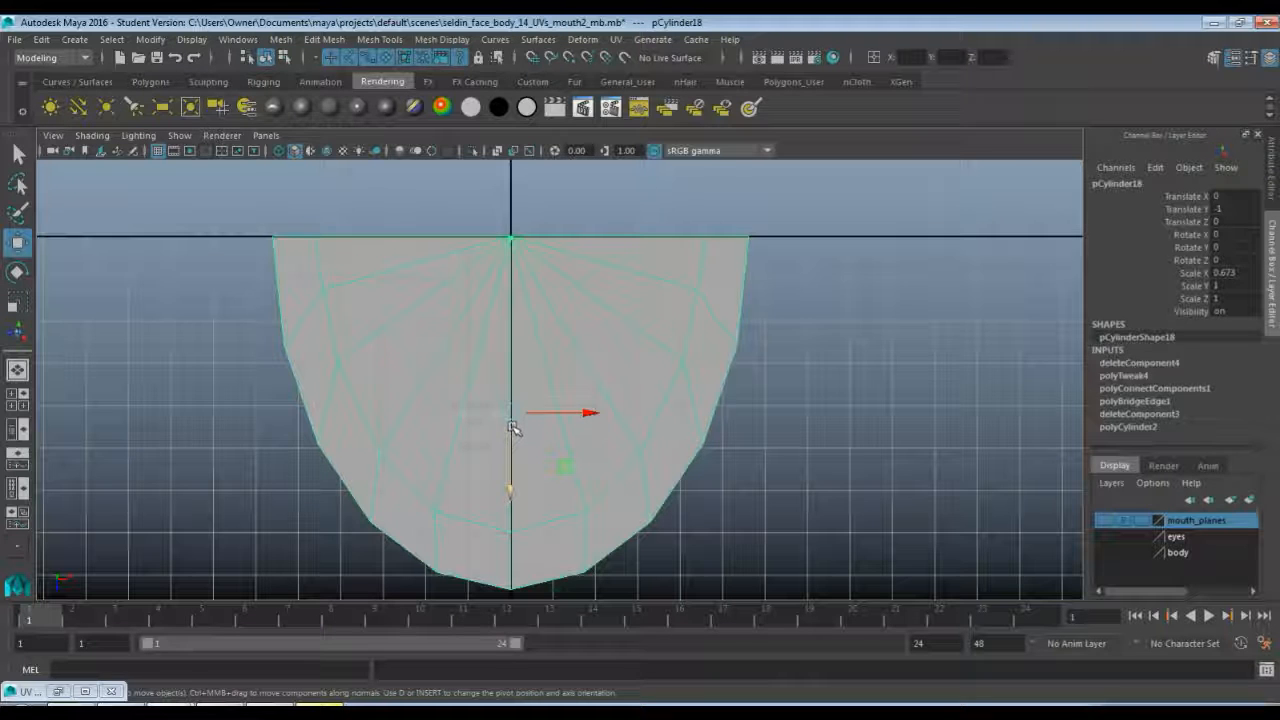
key("F10")
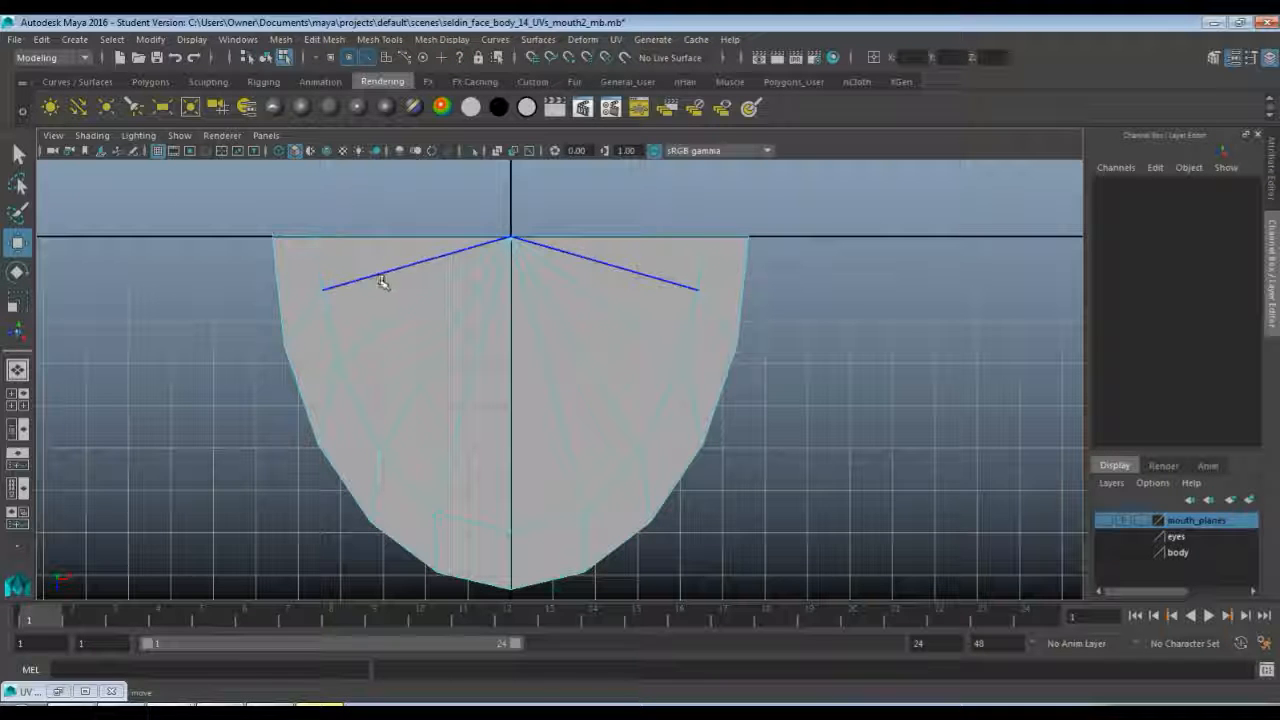
left_click(382, 281)
left_click(383, 331, "shift")
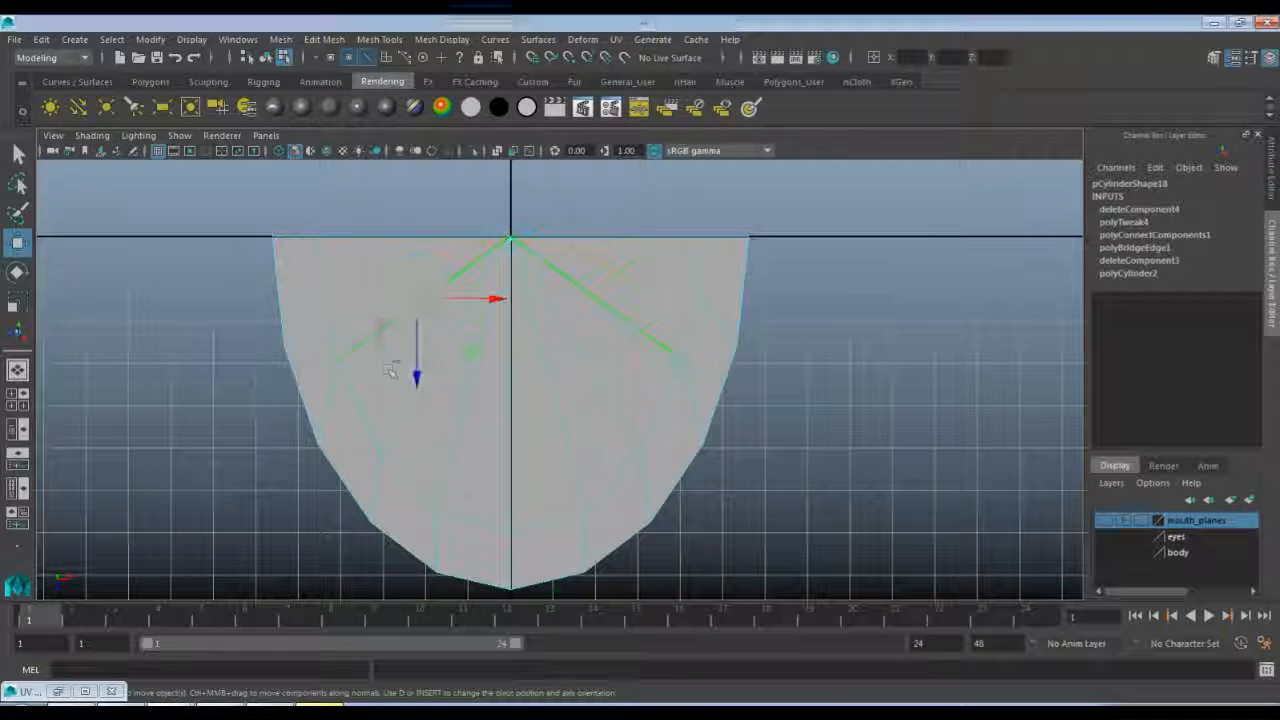
left_click_drag(390, 370, 453, 442)
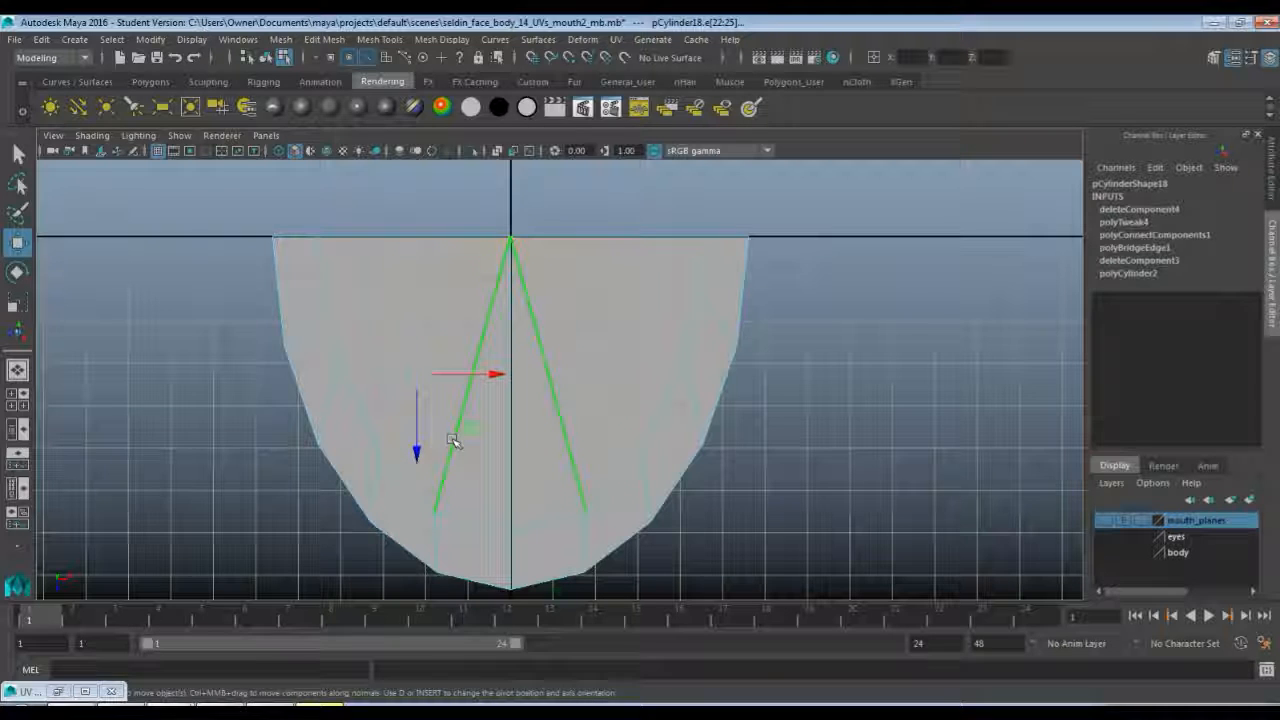
key("Delete")
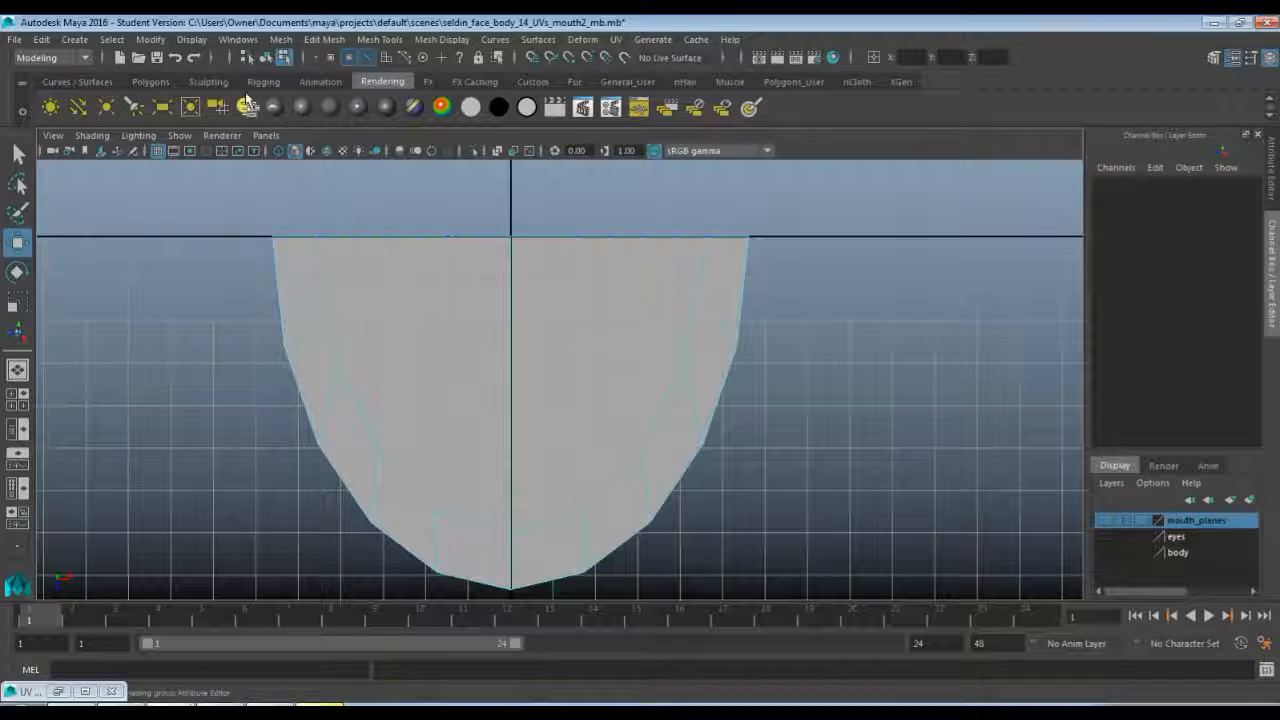
- Use Multi-Cut to add three straight cross edges between the opposite side vertices of the inner loop, working from back to front
left_click(163, 83)
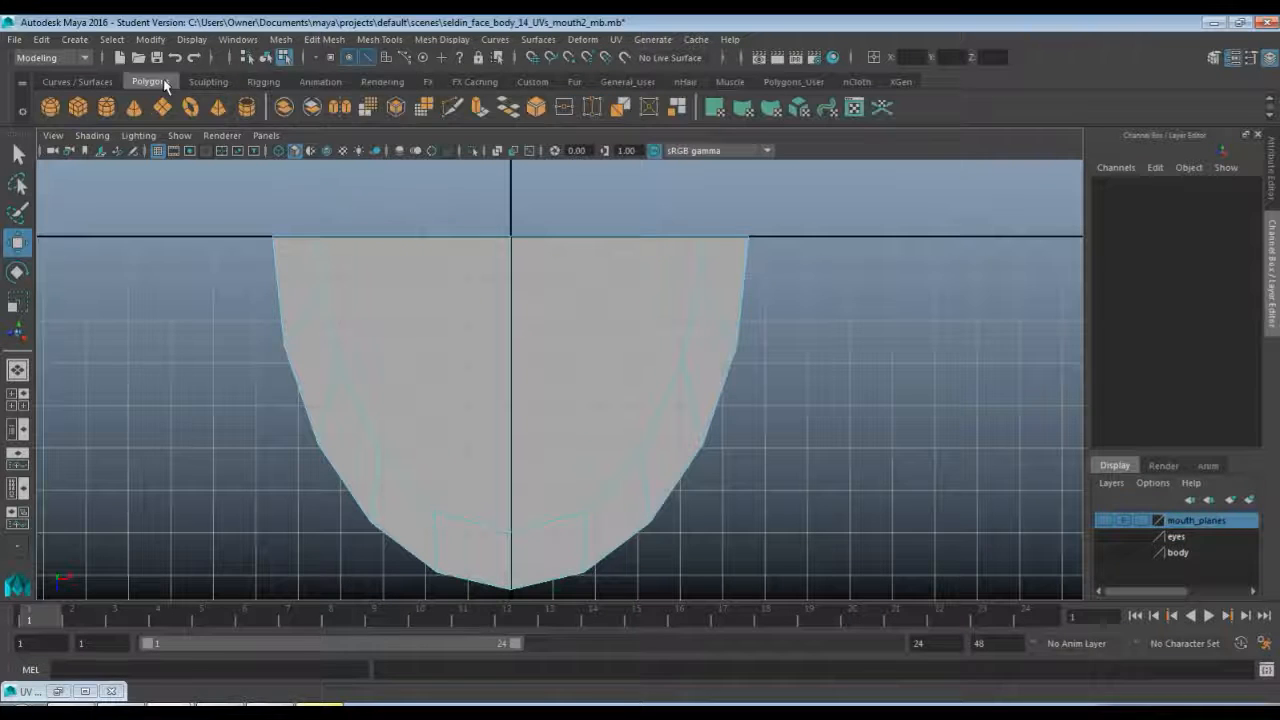
left_click(451, 108)
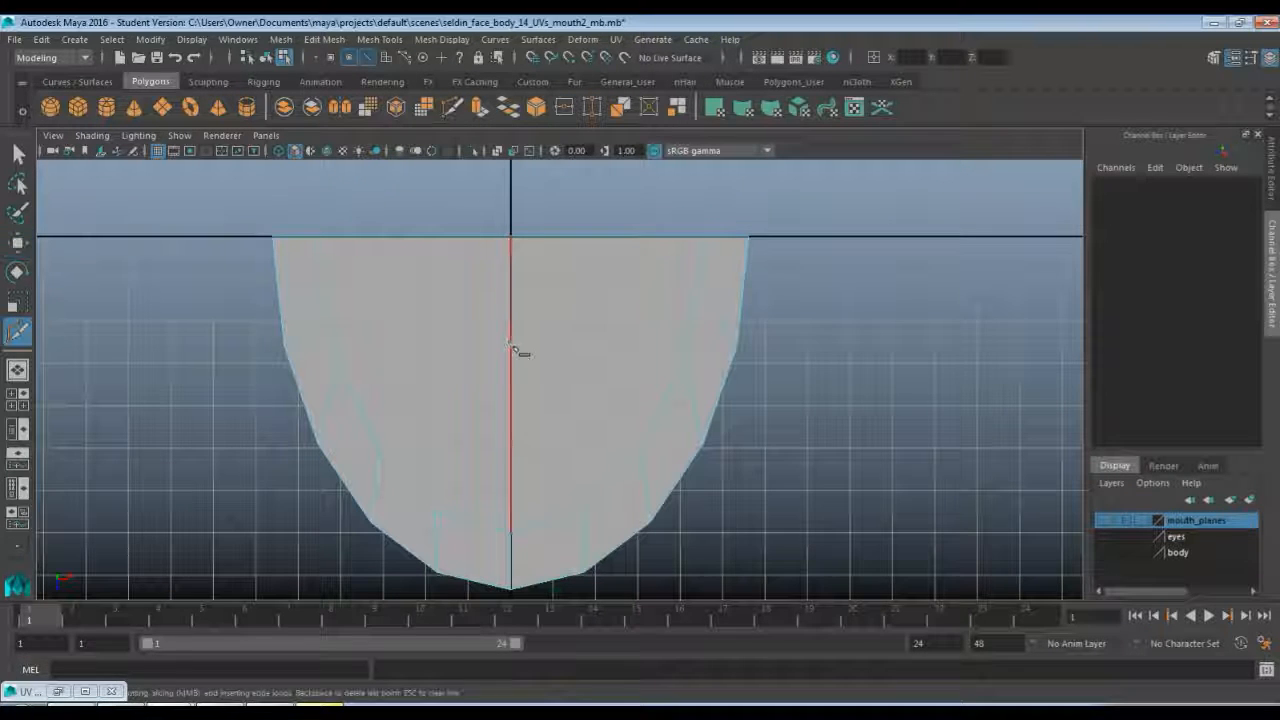
left_click(323, 291)
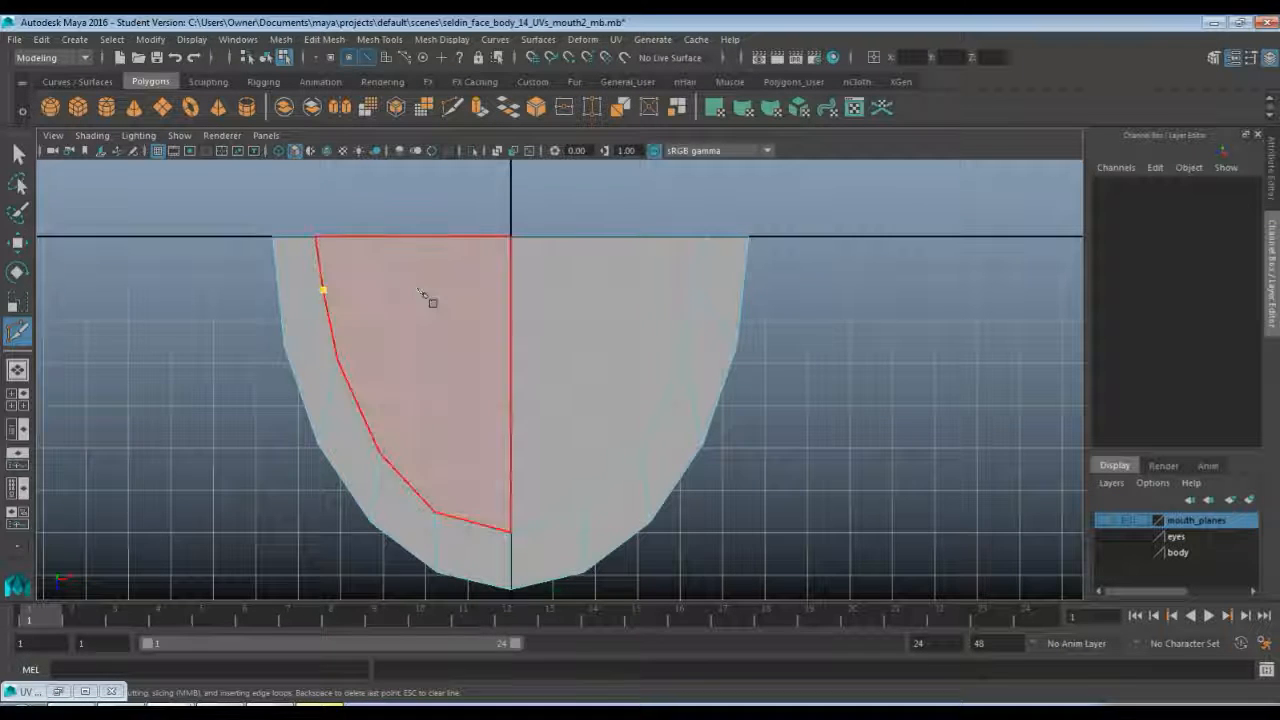
right_click(698, 292)
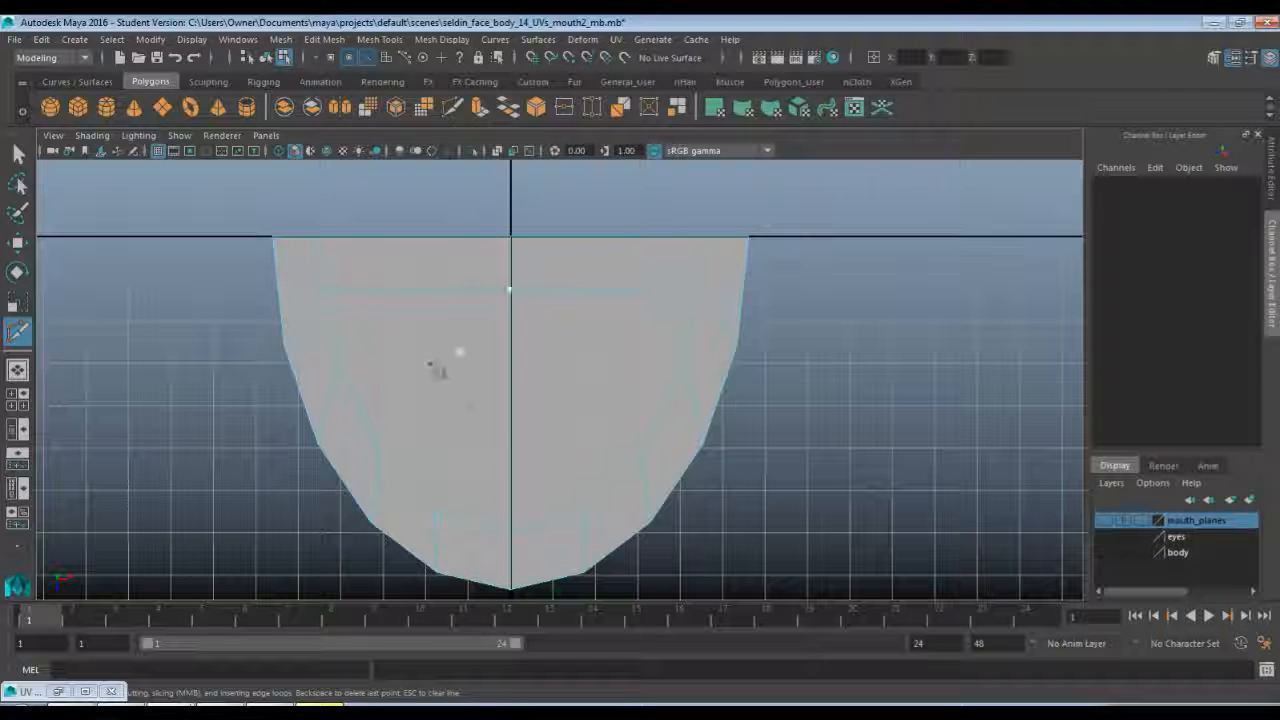
left_click(338, 361)
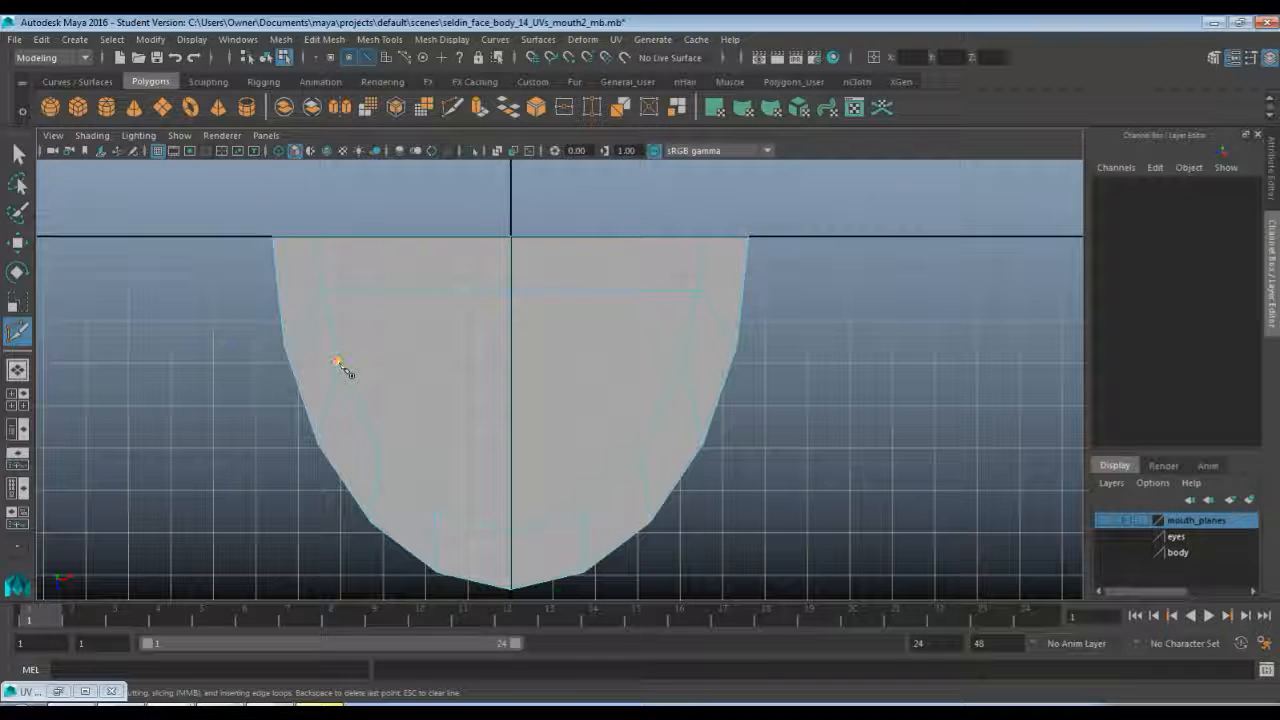
left_click(683, 362)
right_click(686, 360)
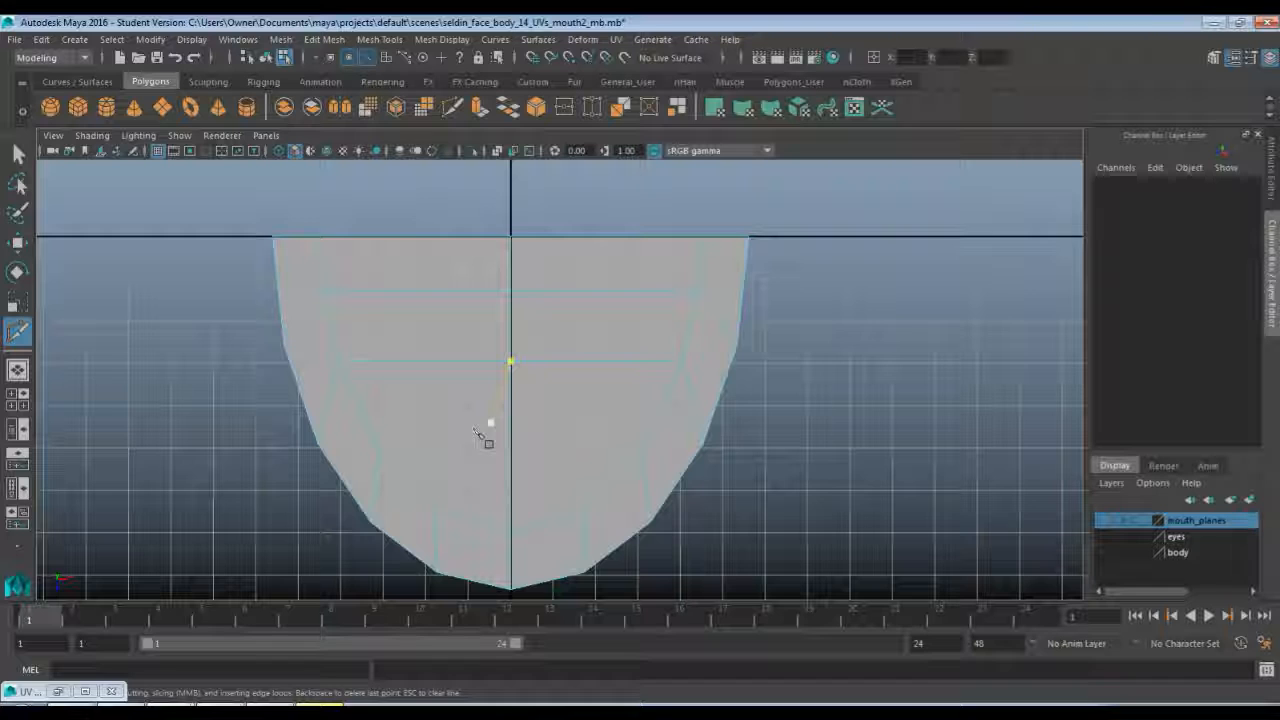
left_click(388, 461)
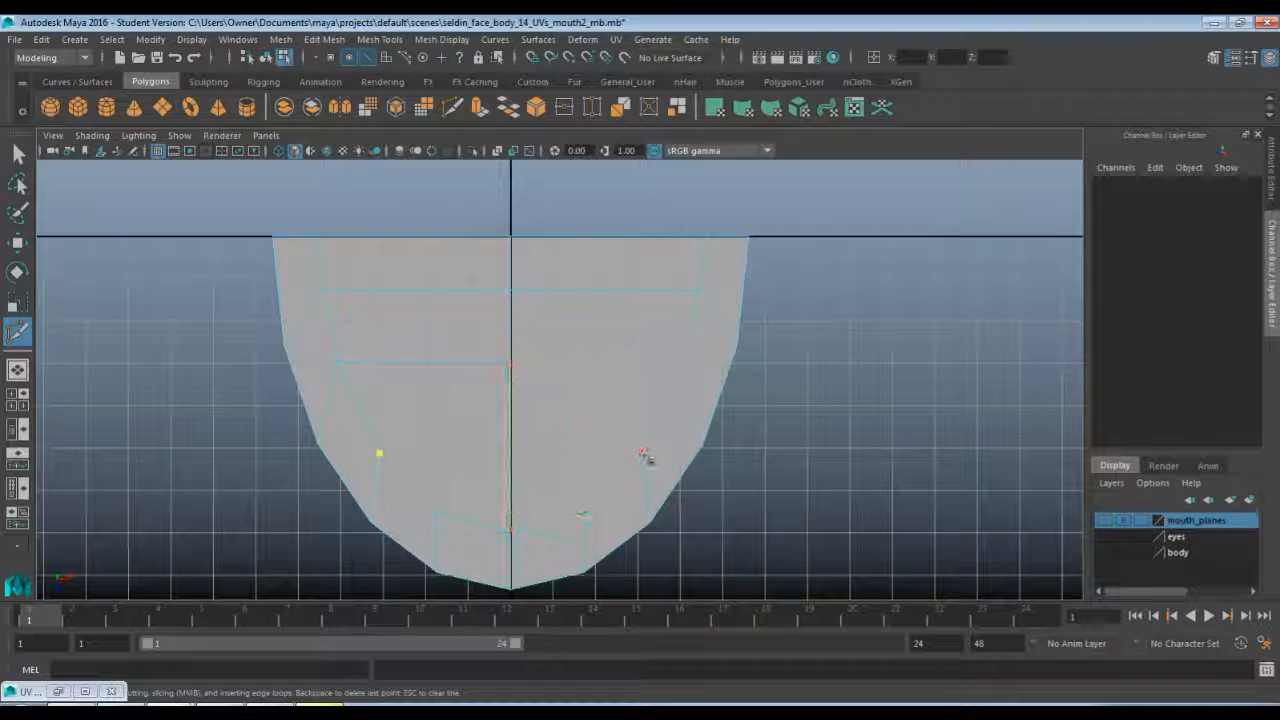
left_click(641, 455)
right_click(642, 454)
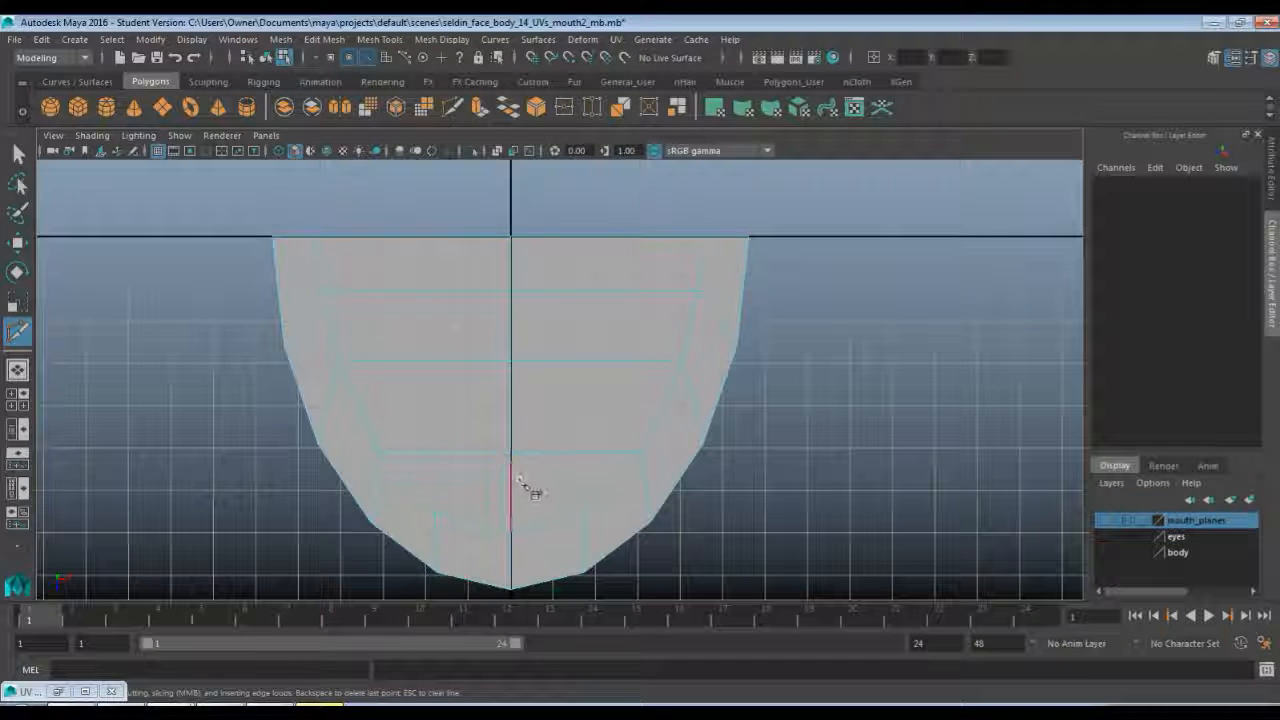
- Leave Multi-Cut, return to the perspective view and select the flat half-disc mesh in object mode
left_click(510, 362)
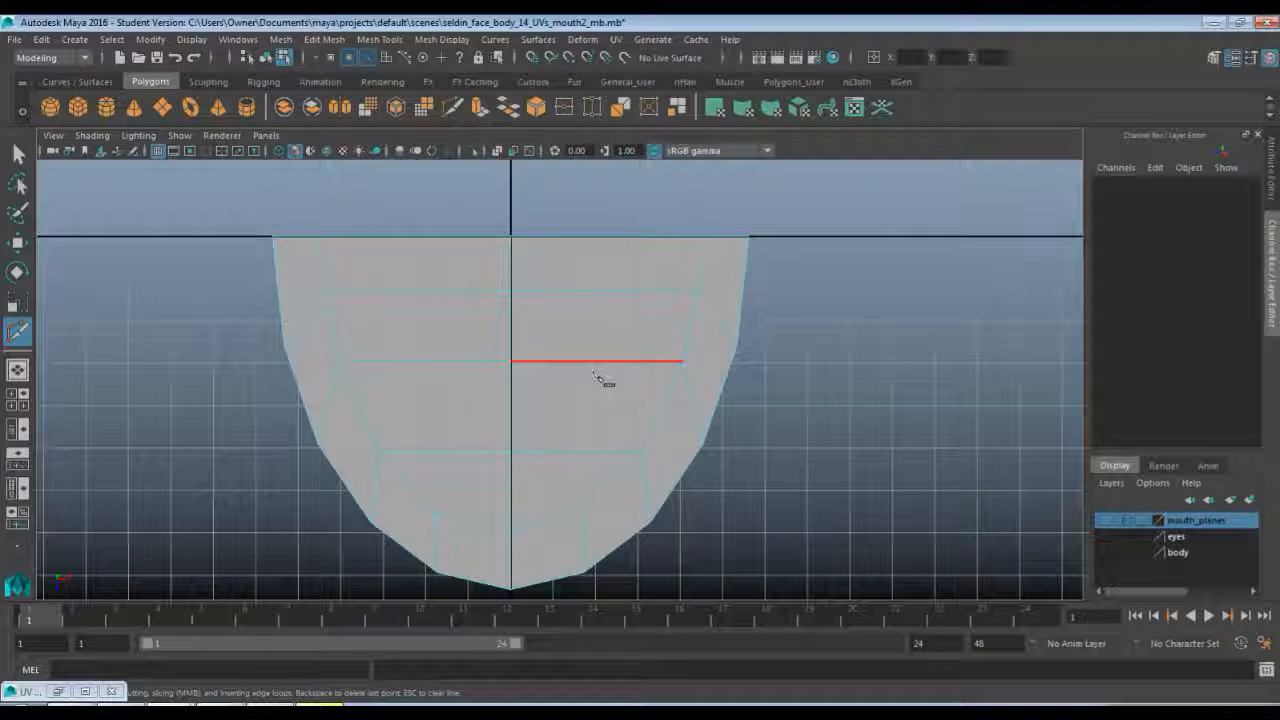
key("space")
key("space")
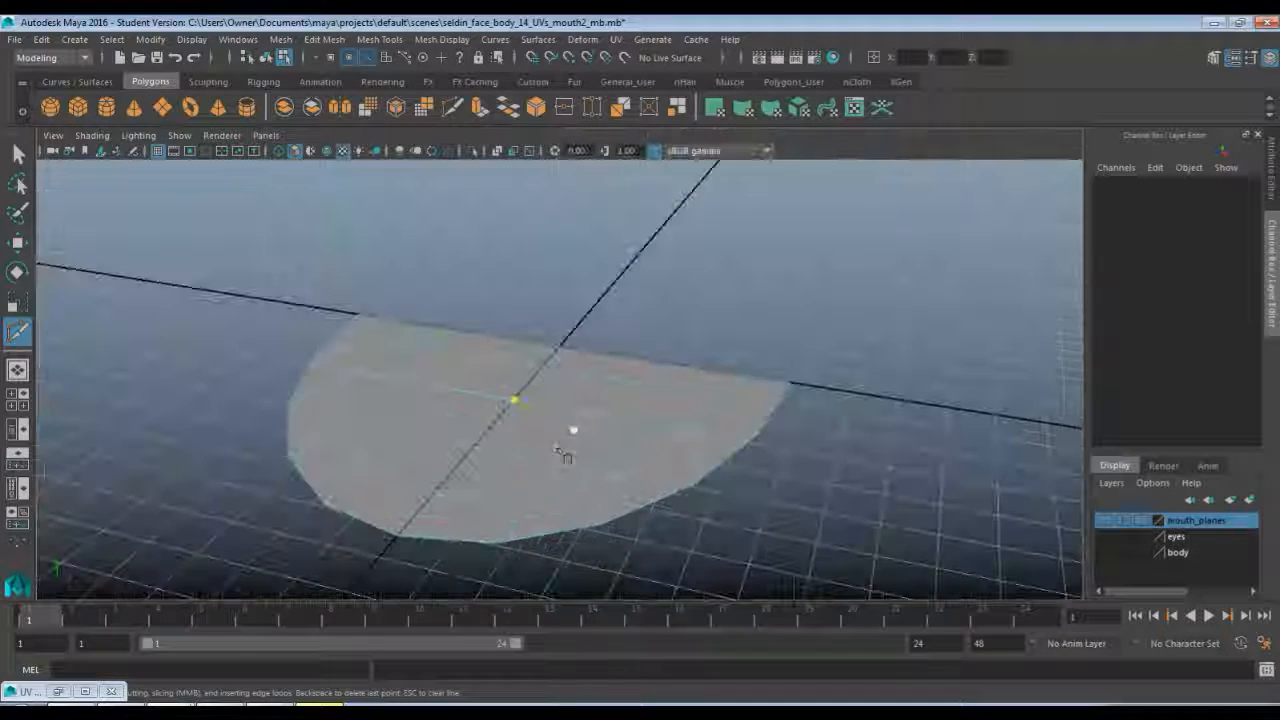
left_click_drag(543, 431, 556, 425, "alt")
key("q")
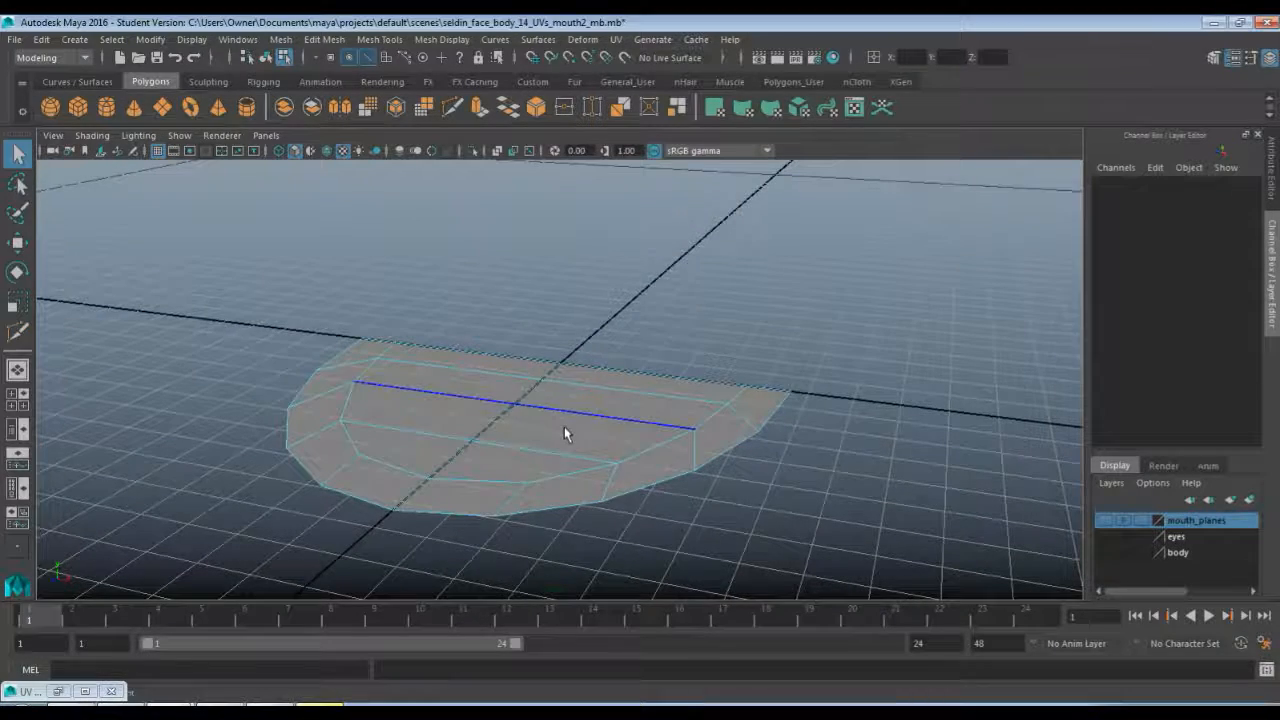
right_click_drag(564, 426, 630, 270)
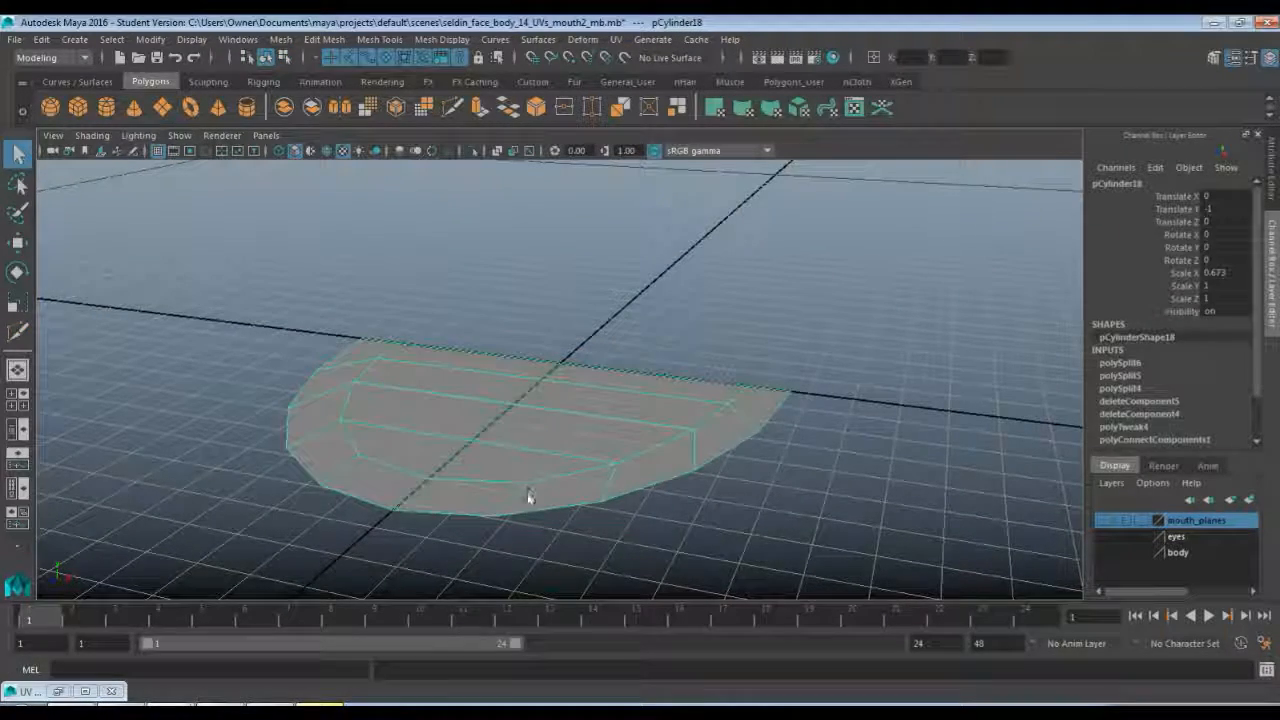
left_click_drag(563, 427, 459, 456, "alt")
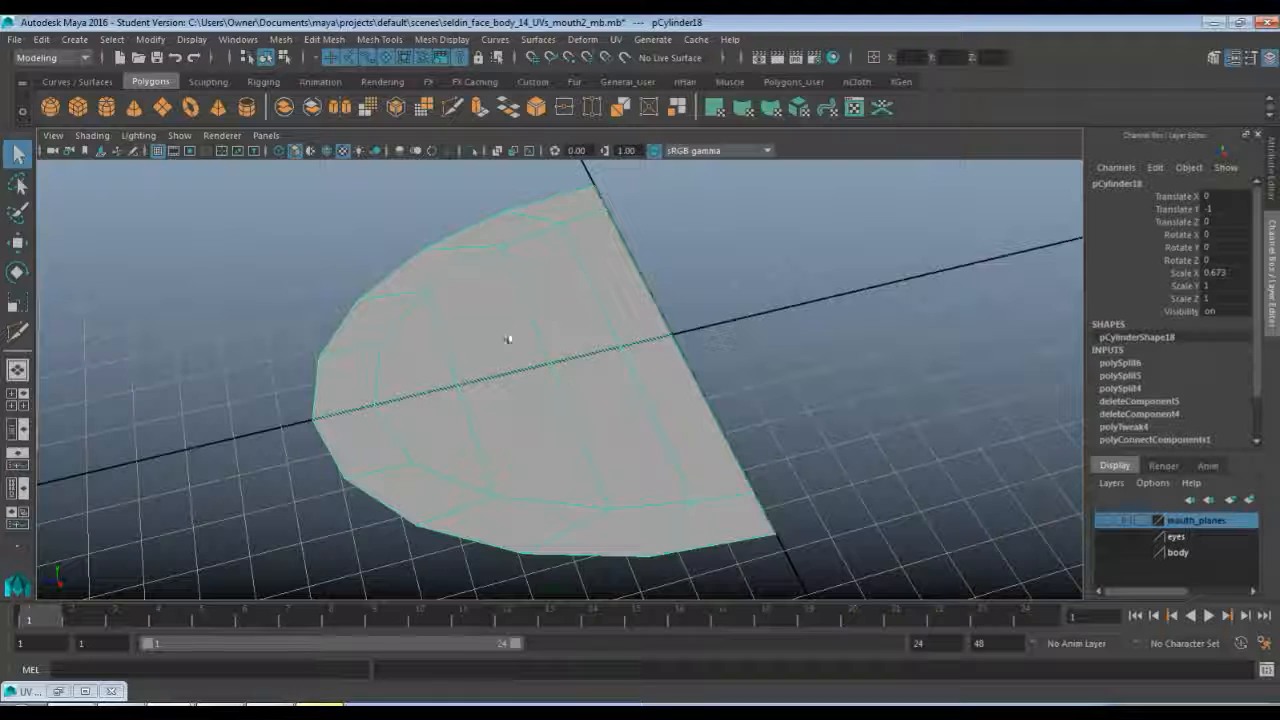
left_click_drag(464, 412, 543, 377, "alt")
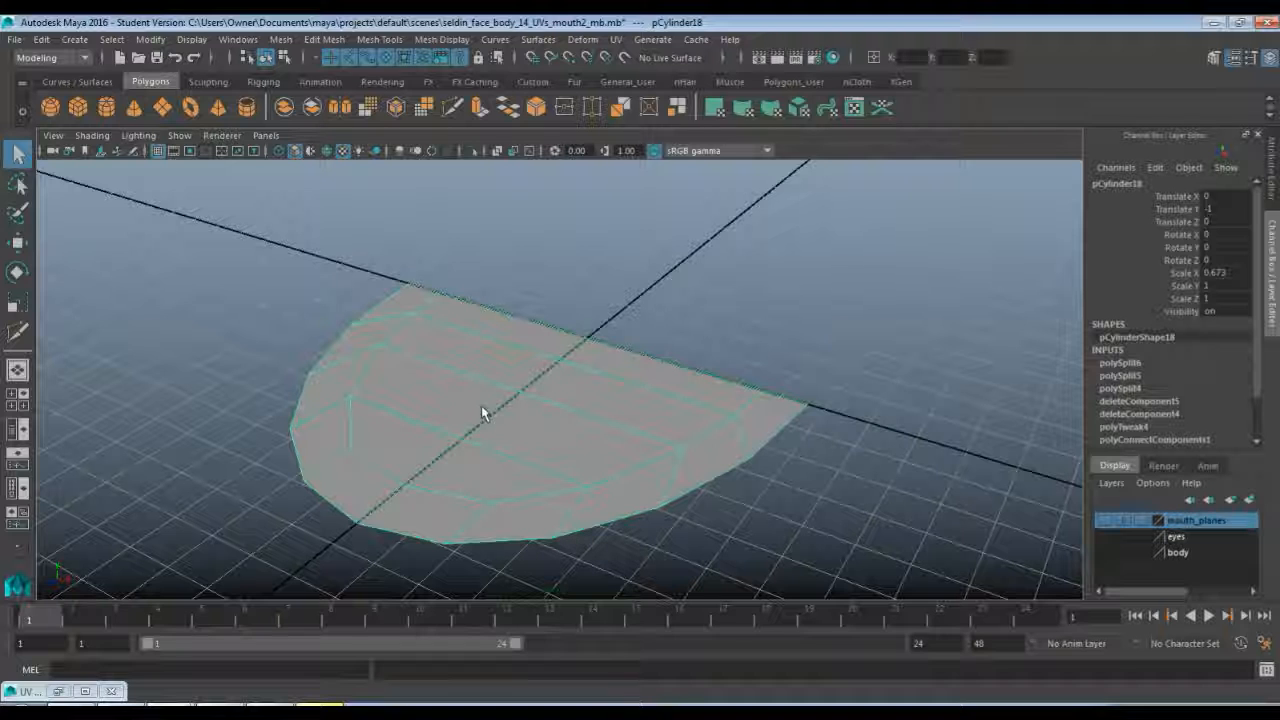
- Extrude all faces of the half-disc upward with a Local Translate Z of 1
left_click(478, 108)
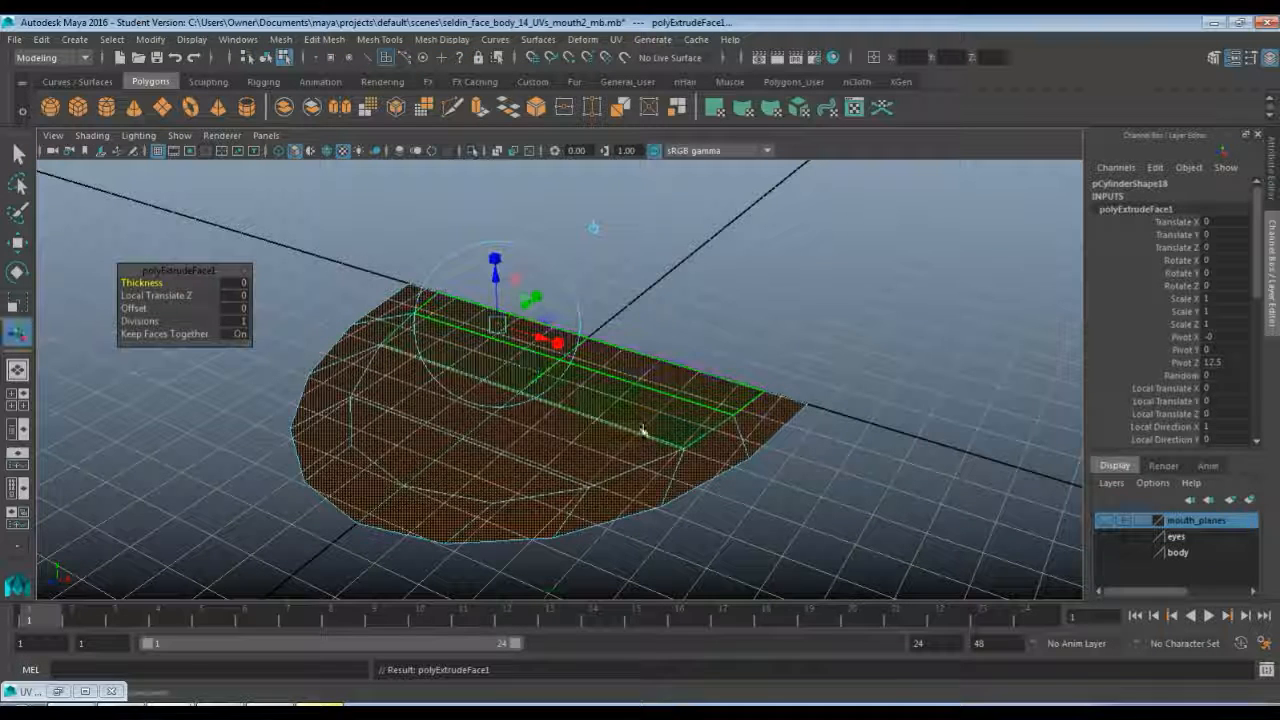
left_click_drag(494, 278, 494, 260)
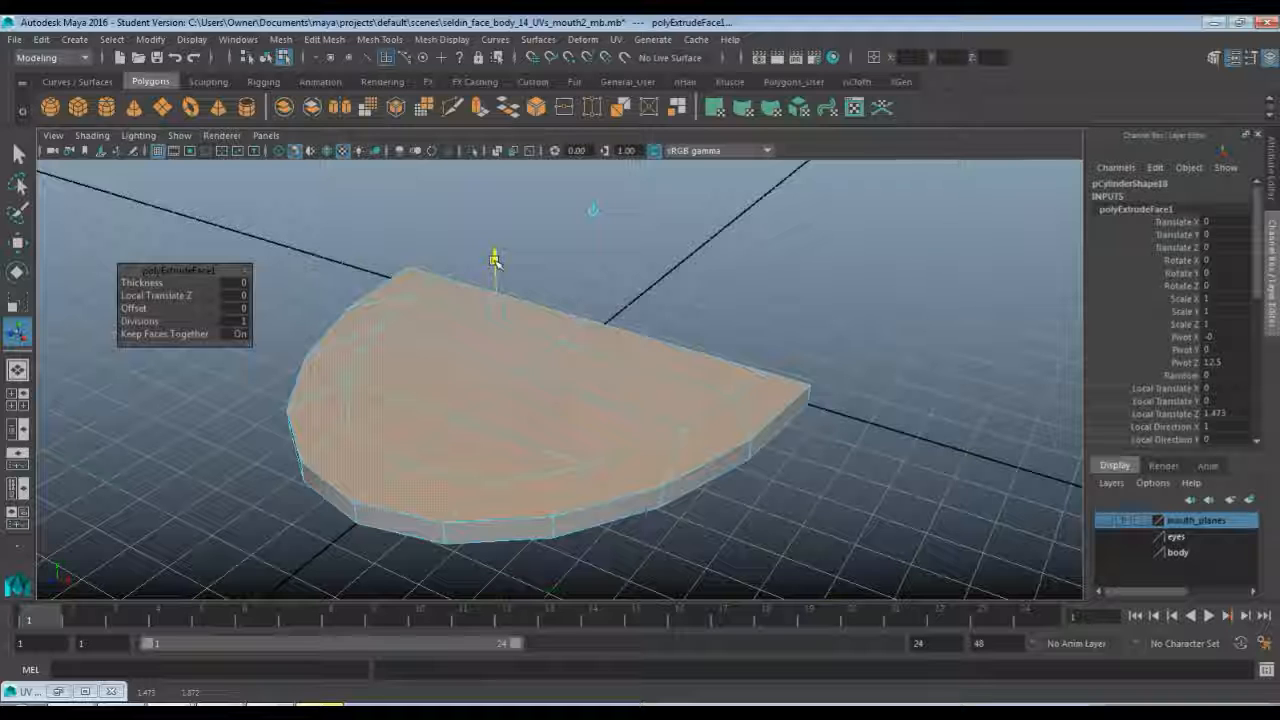
left_click_drag(494, 260, 494, 250)
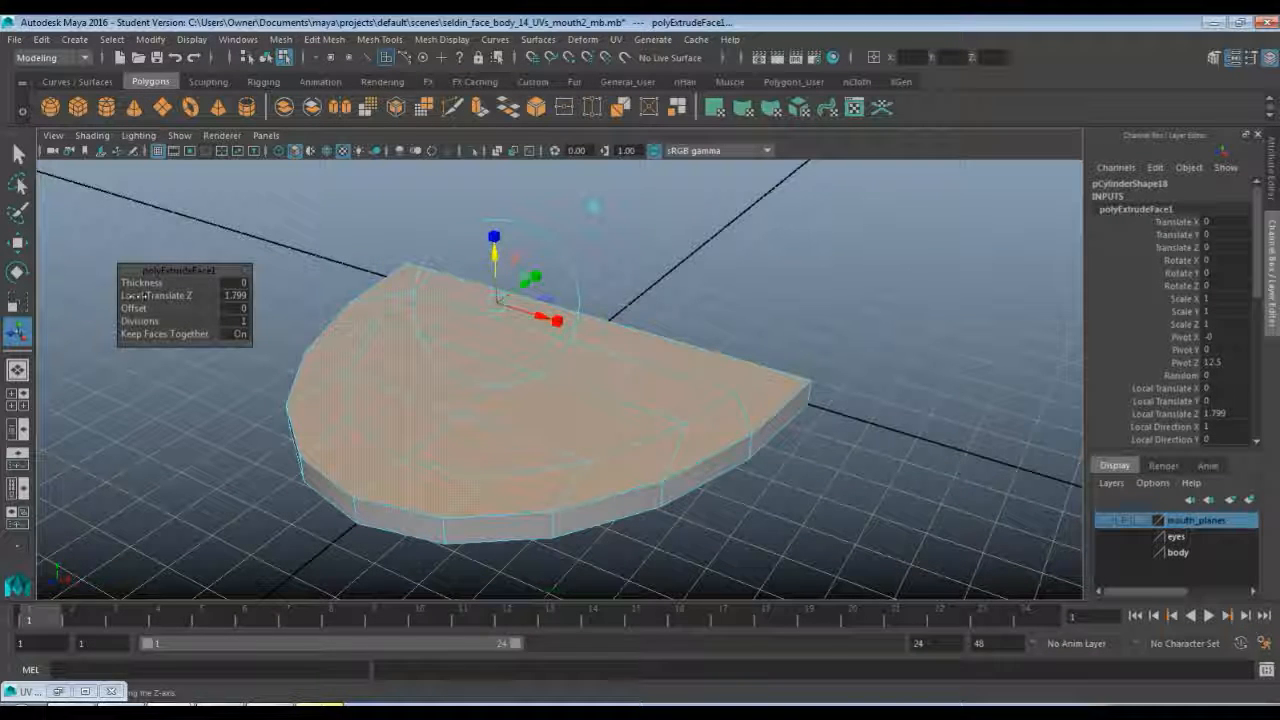
double_click(231, 295)
type("1")
key("Return")
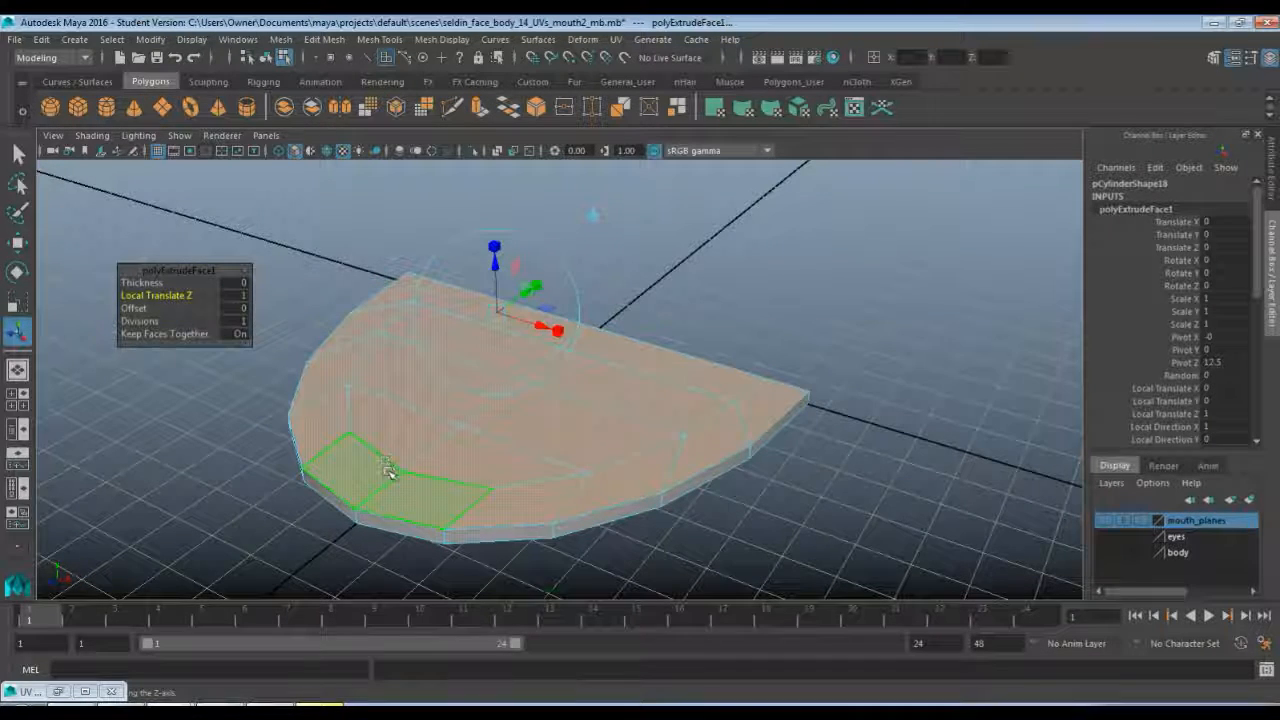
- Select the ring of top faces along the curved rim on both halves, leaving the inner surface unselected
key("q")
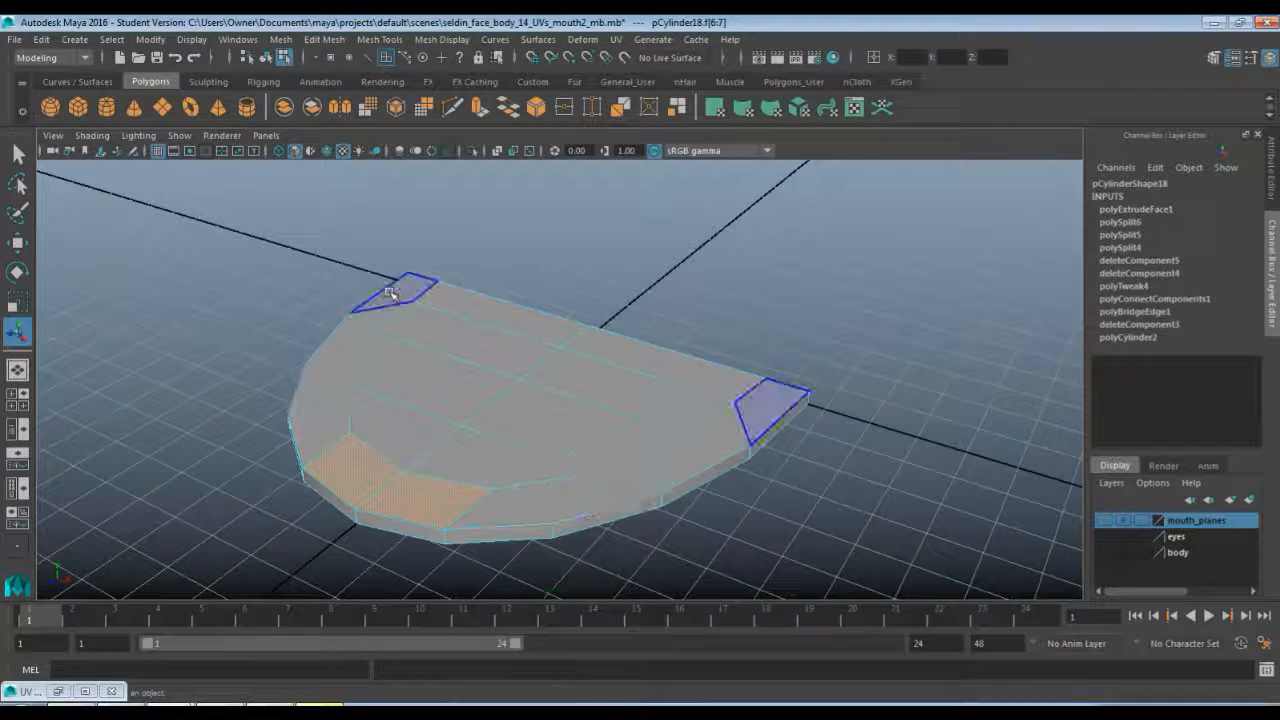
key("shift+period")
key("shift+period")
key("shift+period")
key("shift+period")
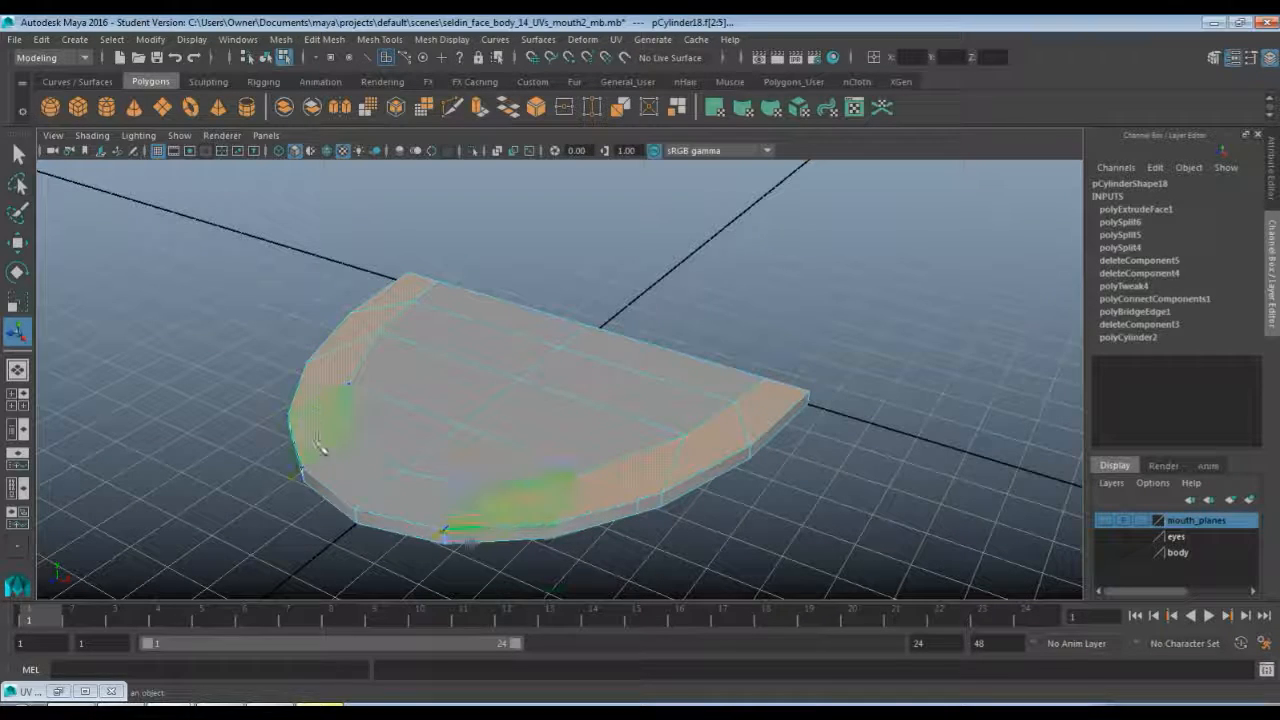
key("shift+period")
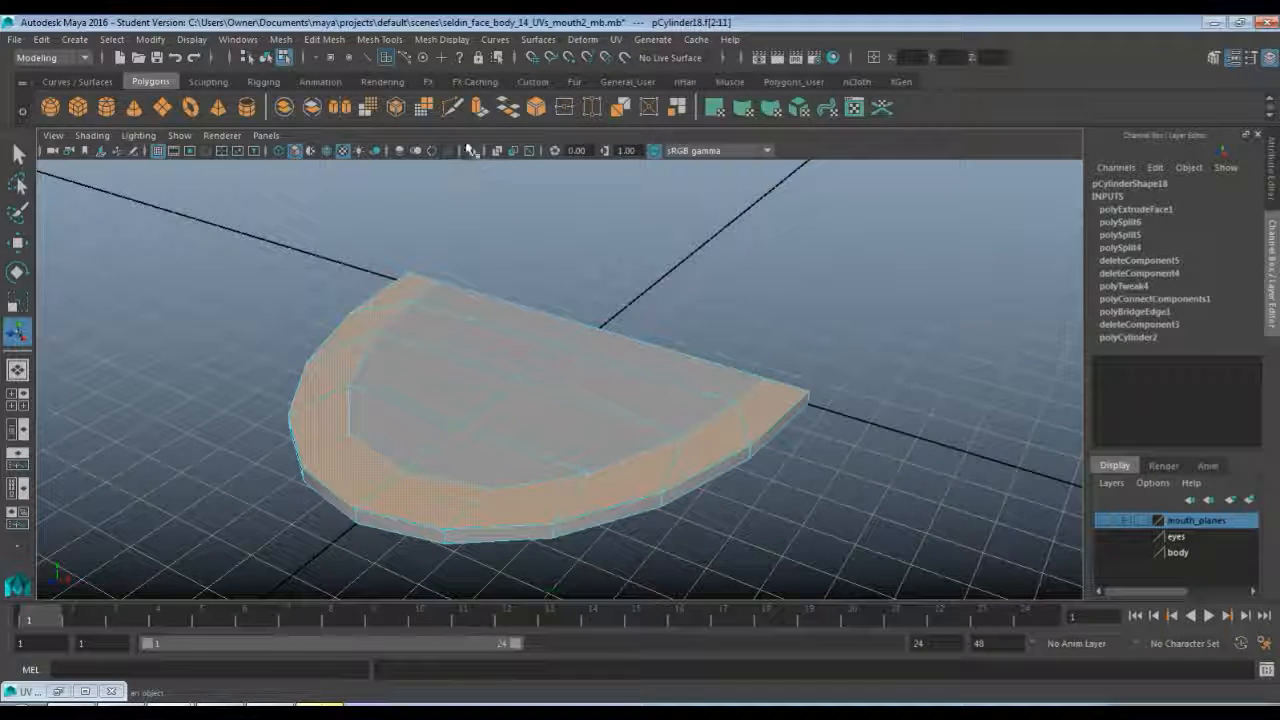
- Extrude the rim faces upward by about 0.8 and scale them in slightly to form a sloped gum ridge
left_click(479, 108)
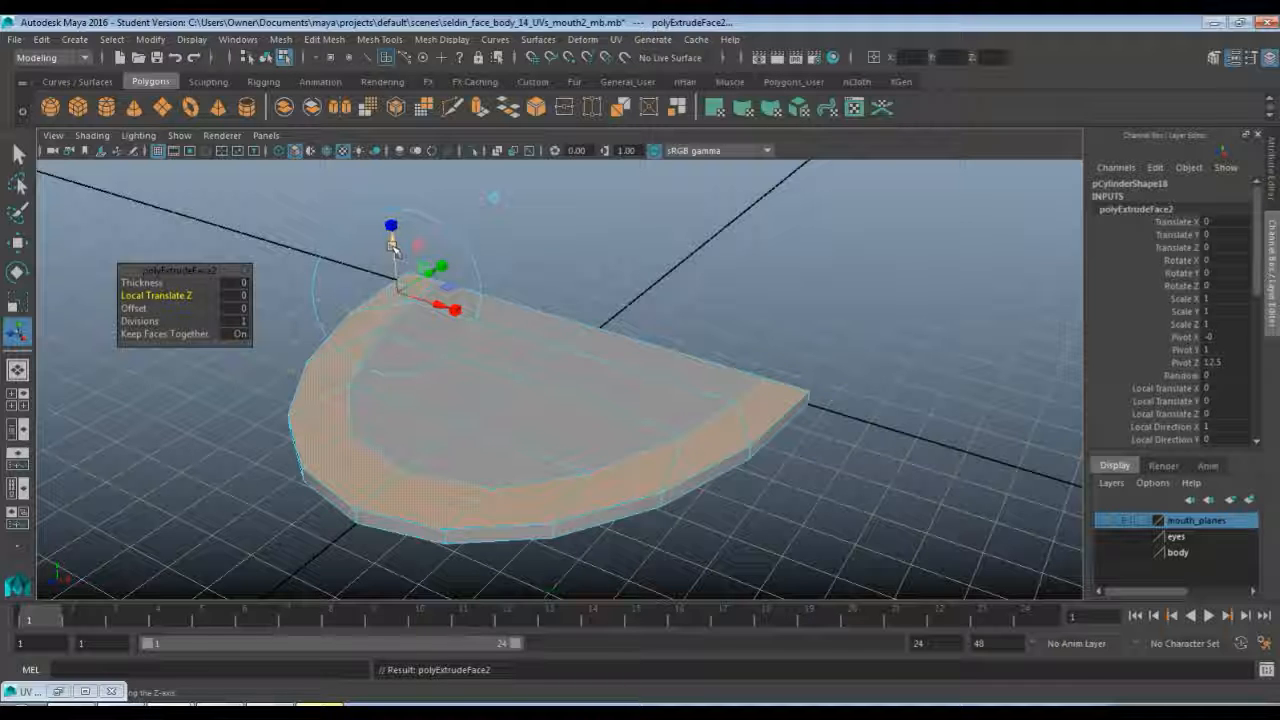
mouse_move(391, 248)
left_mouse_down()
mouse_move(395, 229)
mouse_move(393, 242)
left_mouse_up()
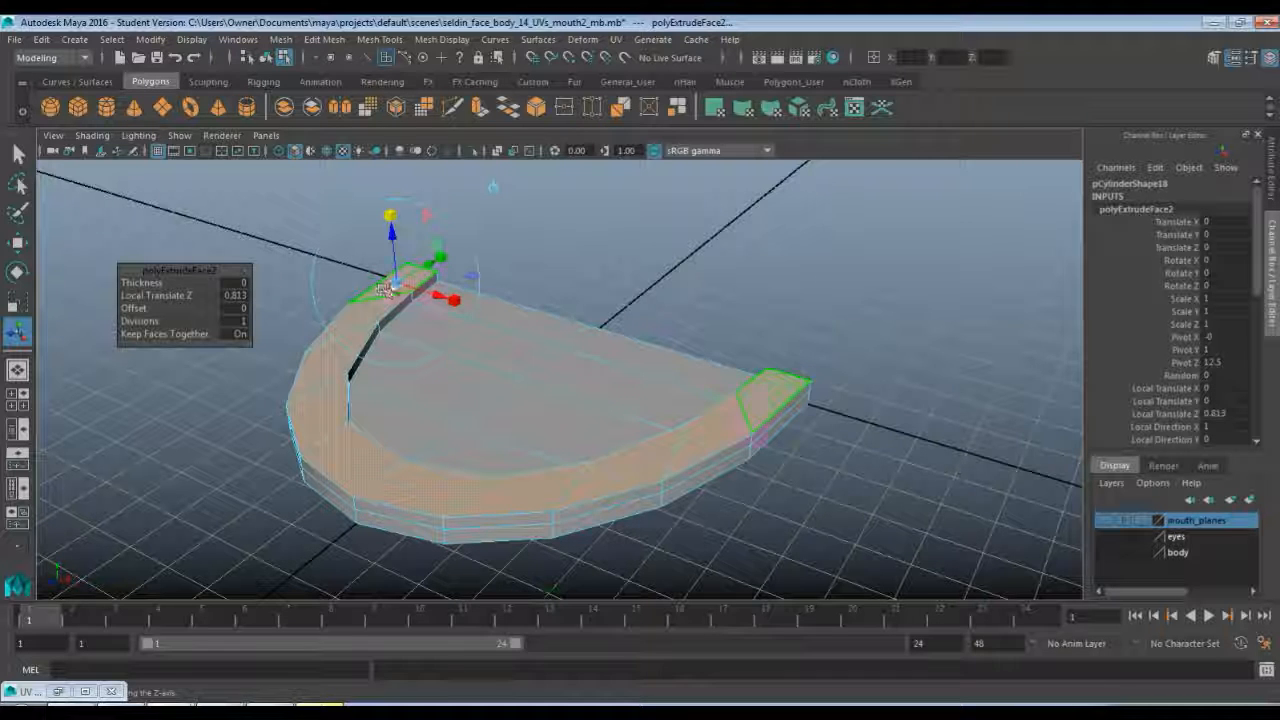
left_click_drag(385, 288, 385, 281)
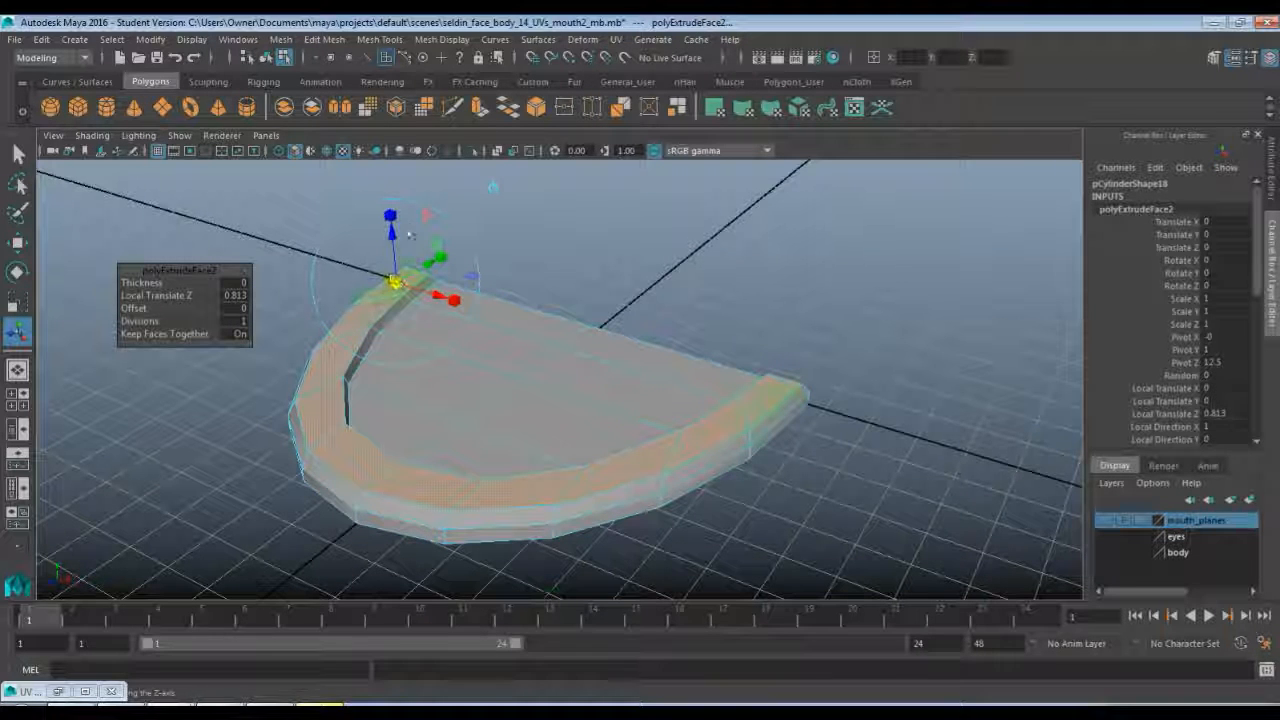
left_click(390, 215)
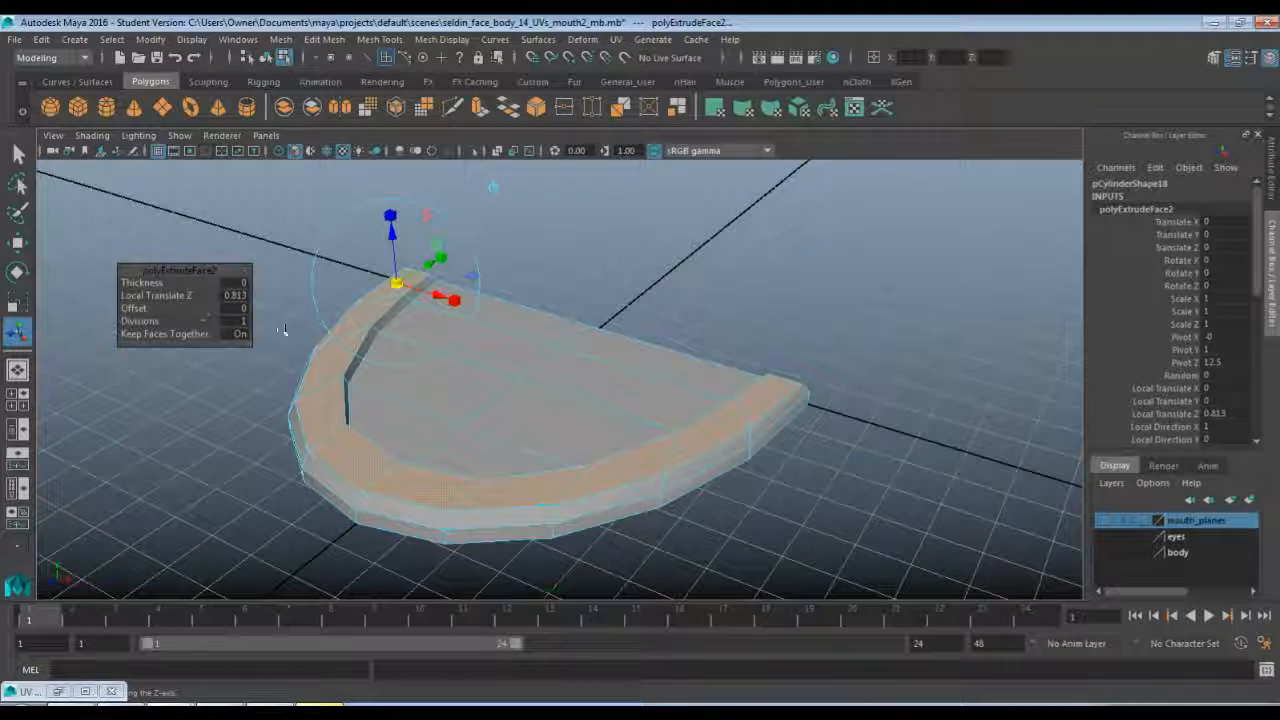
- Extrude the rim faces again to raise the teeth, with a Local Translate Z of 2
left_click(479, 108)
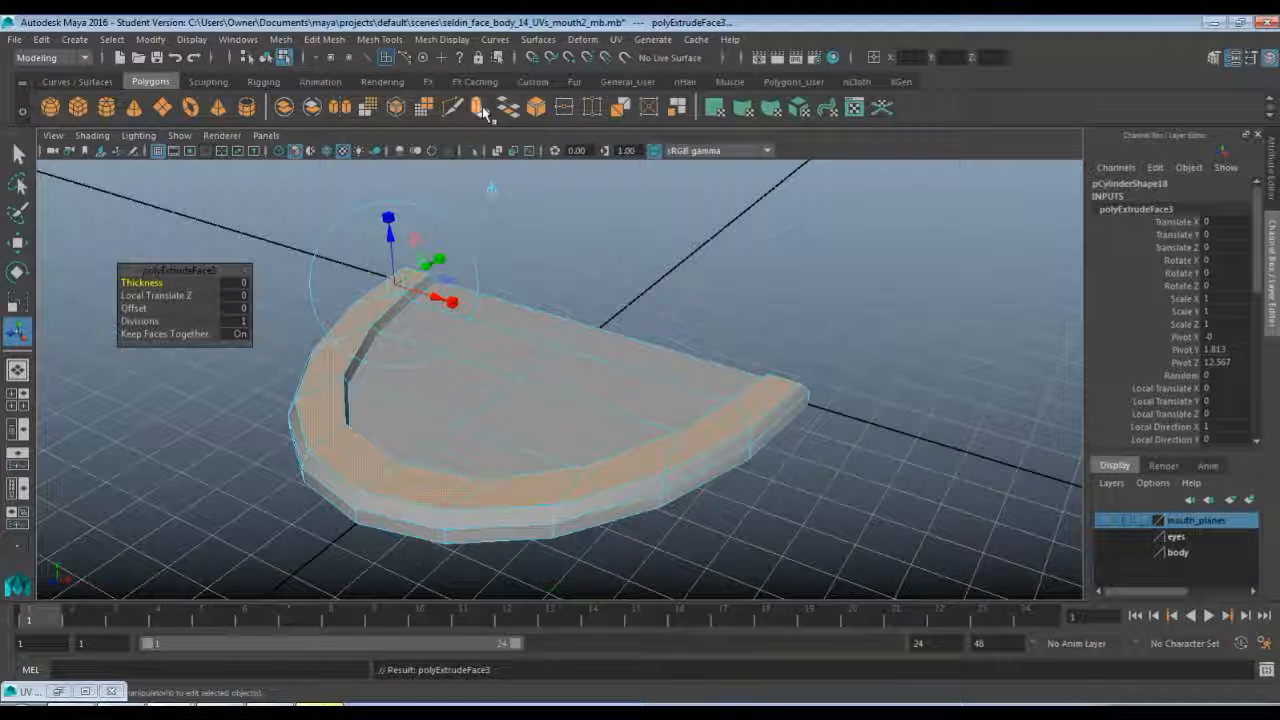
left_click_drag(385, 240, 390, 202)
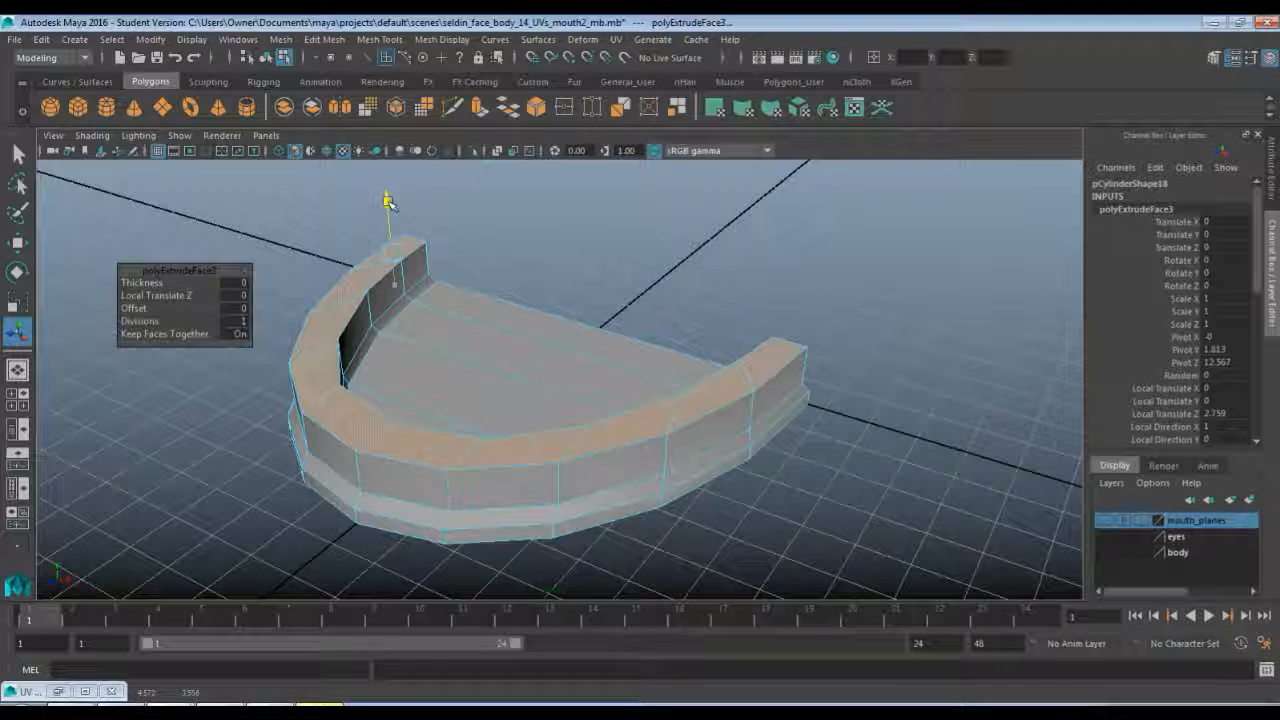
left_click(236, 296)
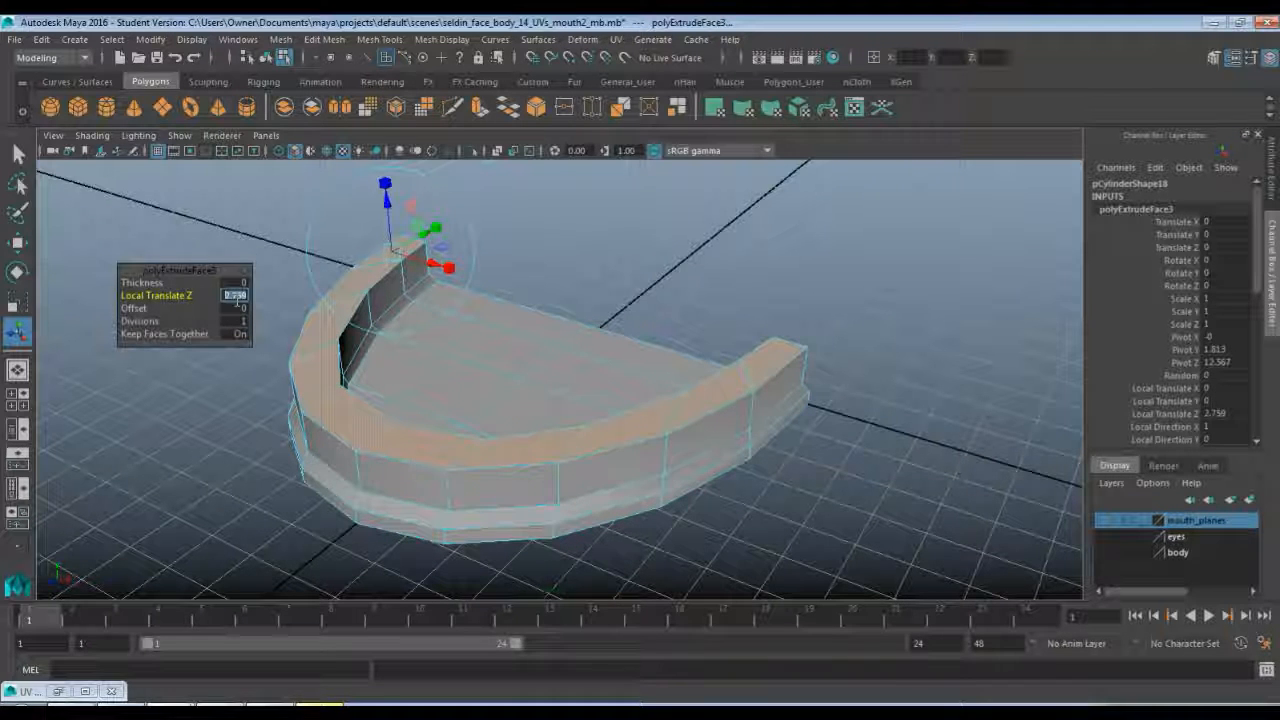
type("1")
key("Return")
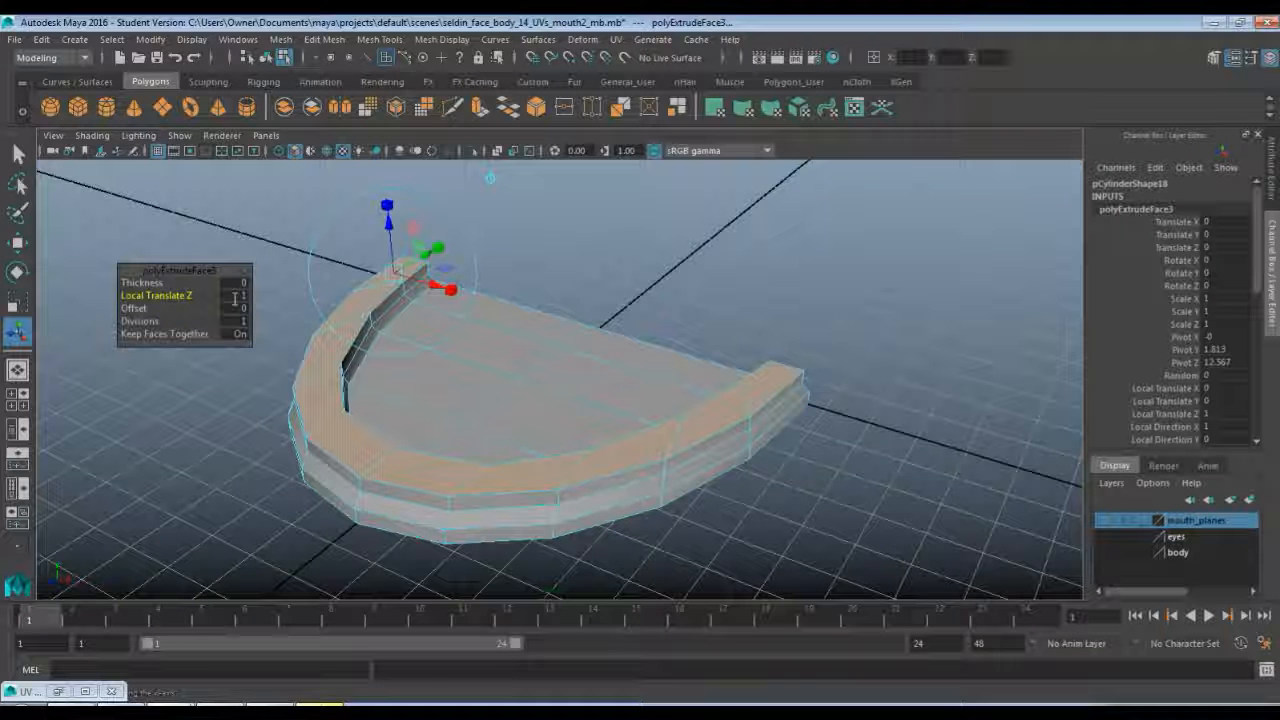
type("2")
key("Return")
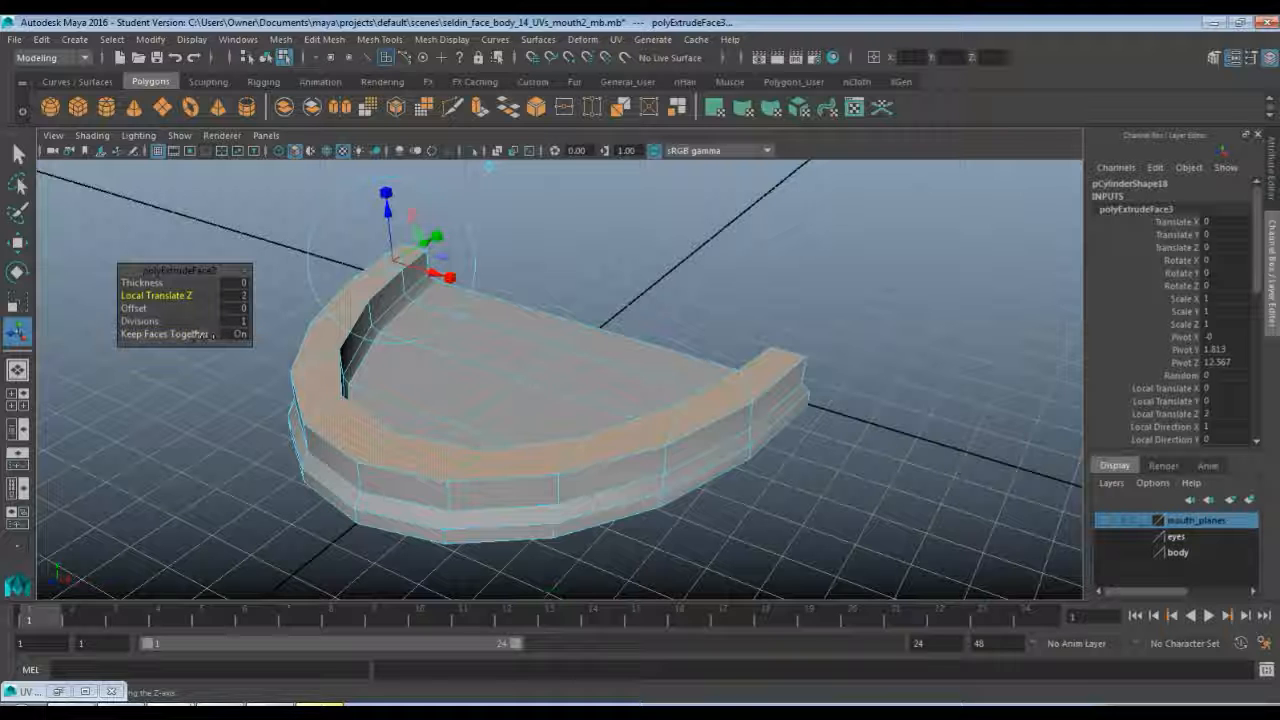
- Turn off Keep Faces Together for the teeth extrusion and scale the faces slightly to open narrow gaps between the teeth
left_click(239, 334)
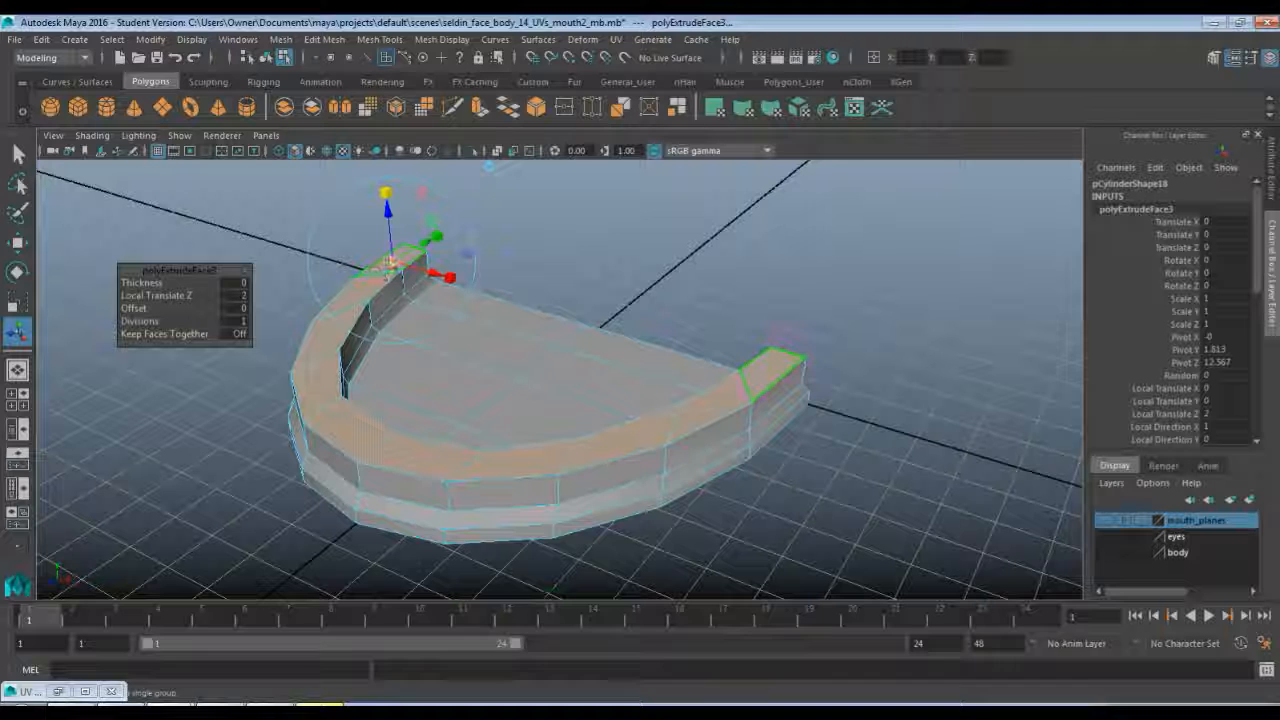
left_click(386, 194)
left_click_drag(393, 261, 383, 260)
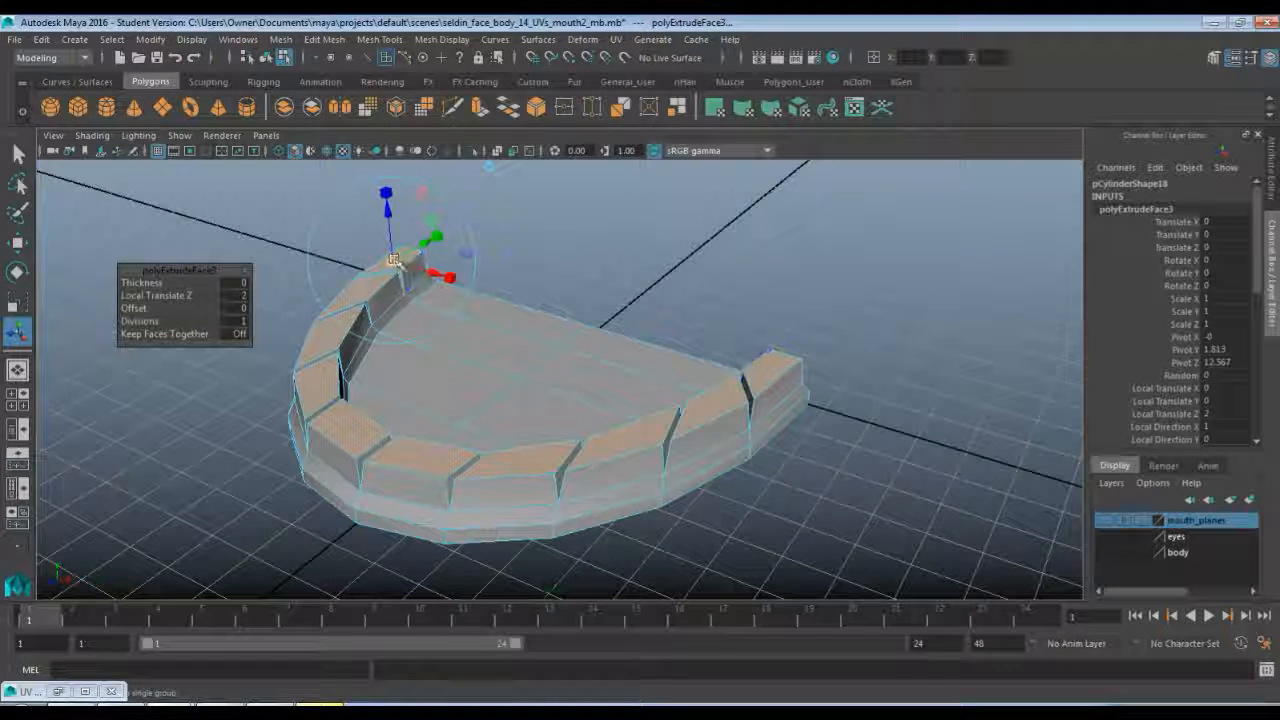
left_click_drag(396, 259, 398, 258)
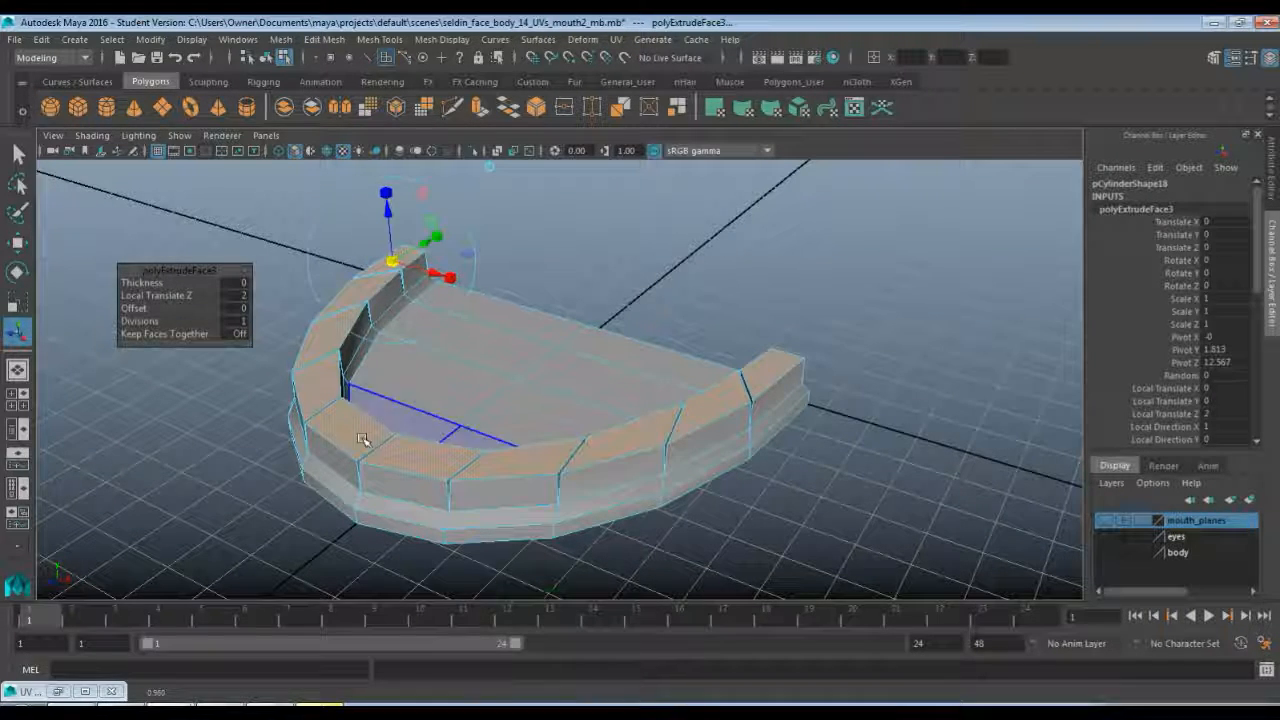
- Examine the gaps between the tooth blocks up close from the front and from inside the arch
left_click_drag(366, 443, 406, 429, "alt")
scroll(470, 461, "up", 5)
scroll(471, 461, "up", 2)
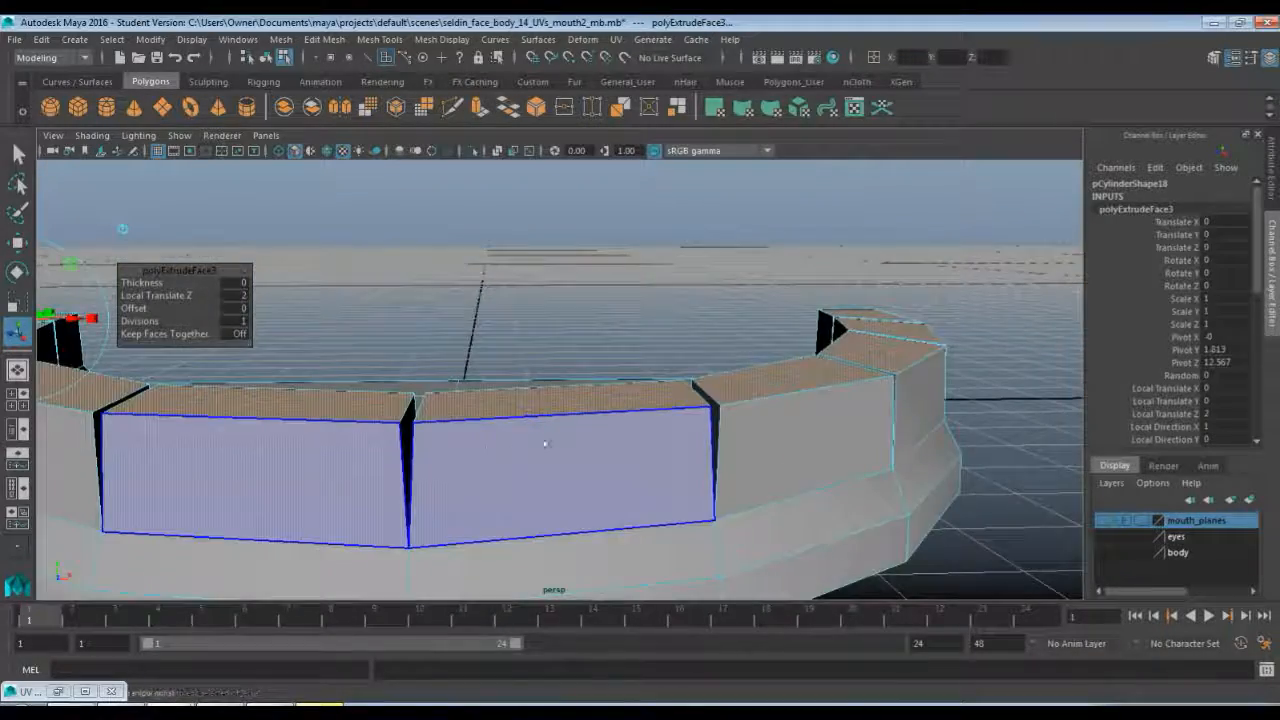
left_click_drag(543, 443, 500, 400, "alt")
scroll(483, 380, "down", 4)
left_click_drag(503, 351, 708, 404, "alt")
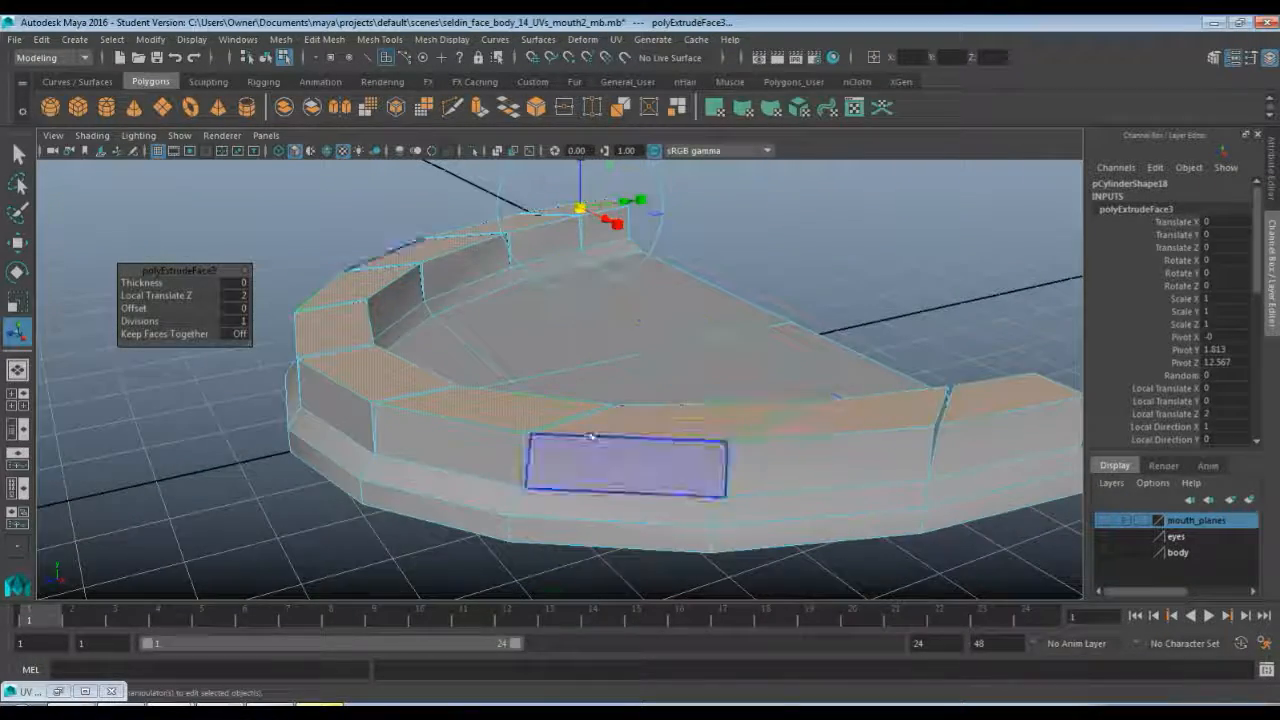
middle_click_drag(405, 325, 555, 343, "alt")
left_click_drag(555, 343, 380, 423, "alt")
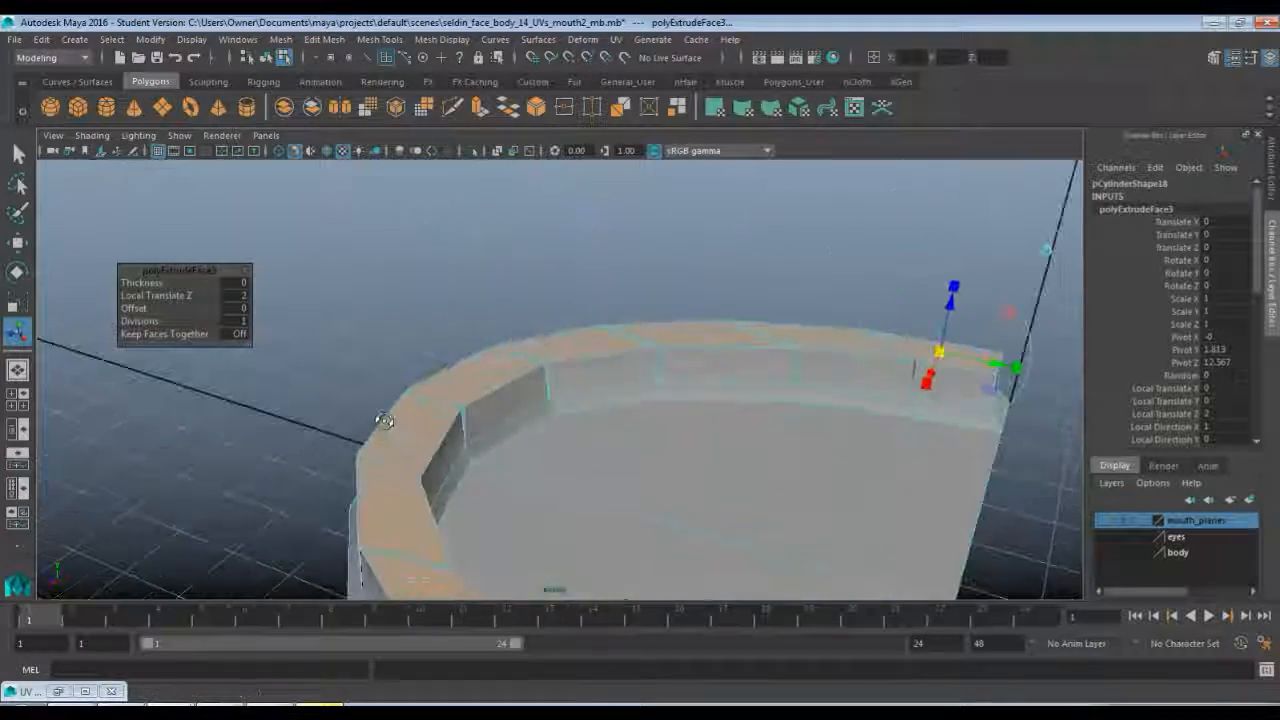
- Move the inner top edge of a side tooth outward to taper it, and select the neighbouring tooth's inner top edge
left_click(493, 390)
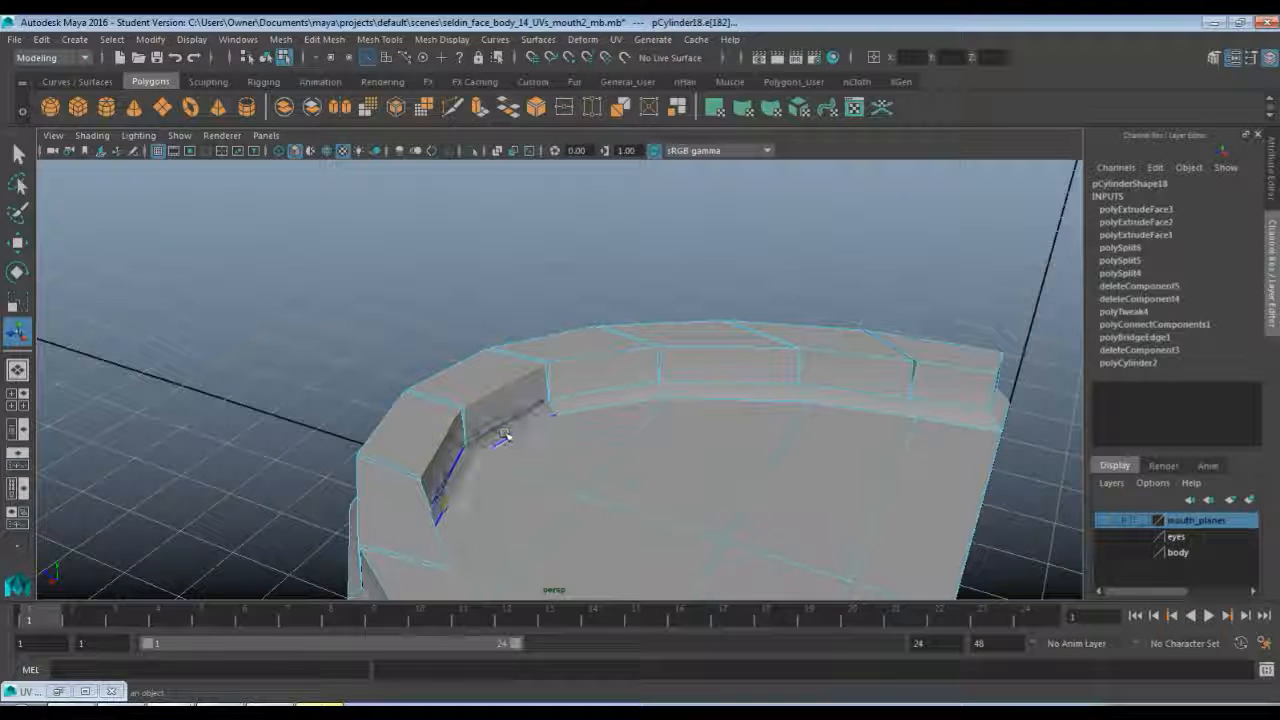
key("w")
left_click_drag(445, 363, 431, 360)
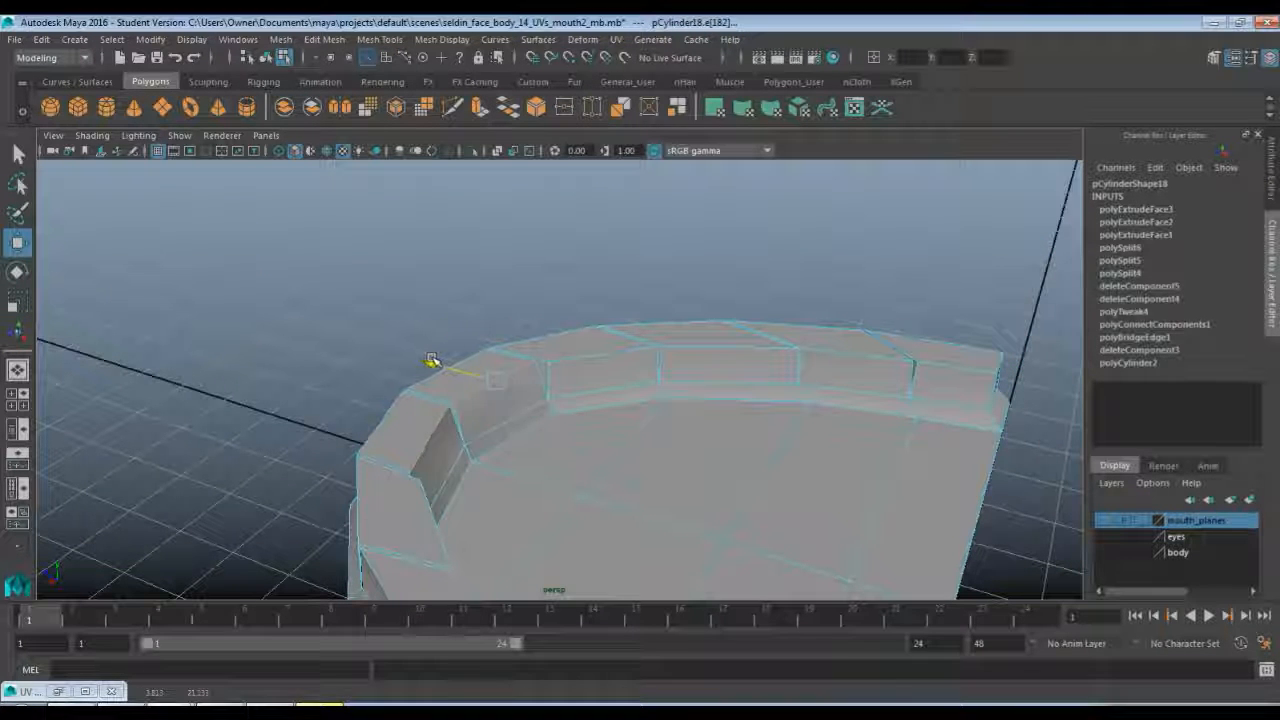
left_click(616, 358)
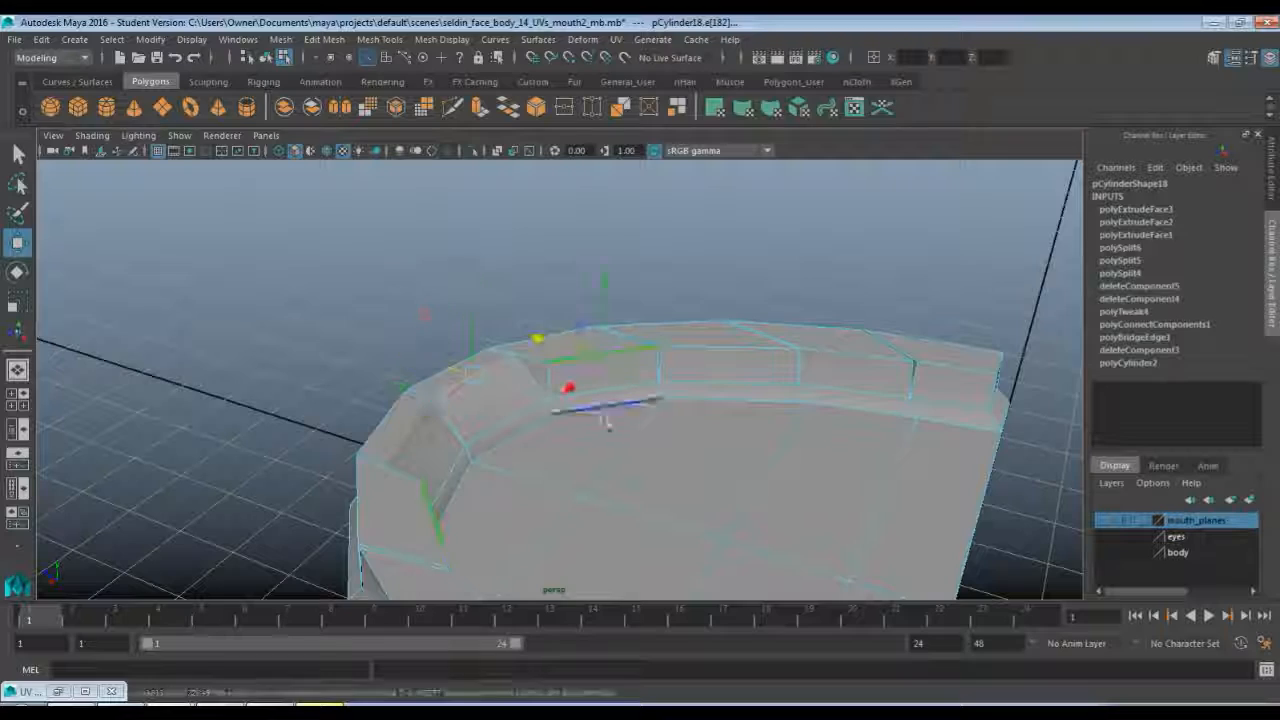
- Move the inner top edges of the next teeth around the front of the arch outward to taper them
left_click_drag(341, 416, 441, 497, "alt")
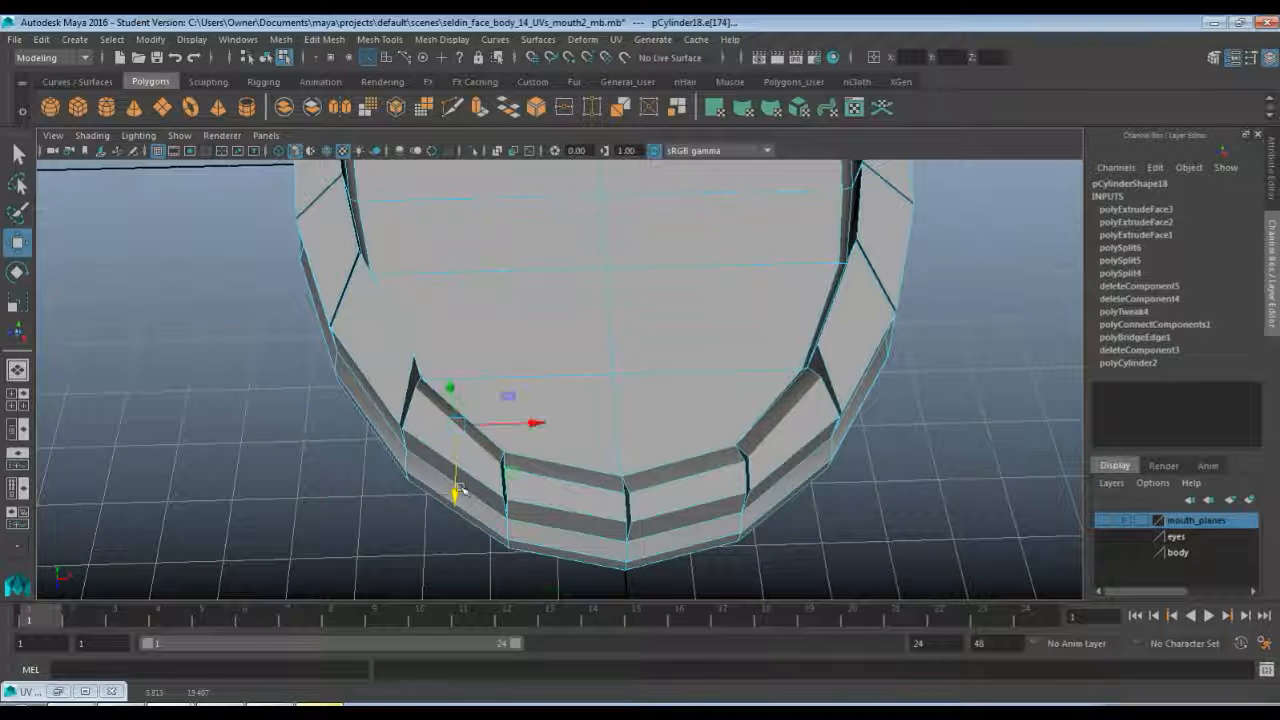
left_click_drag(700, 430, 600, 465, "alt")
left_click_drag(737, 480, 657, 423, "alt")
left_click(650, 445)
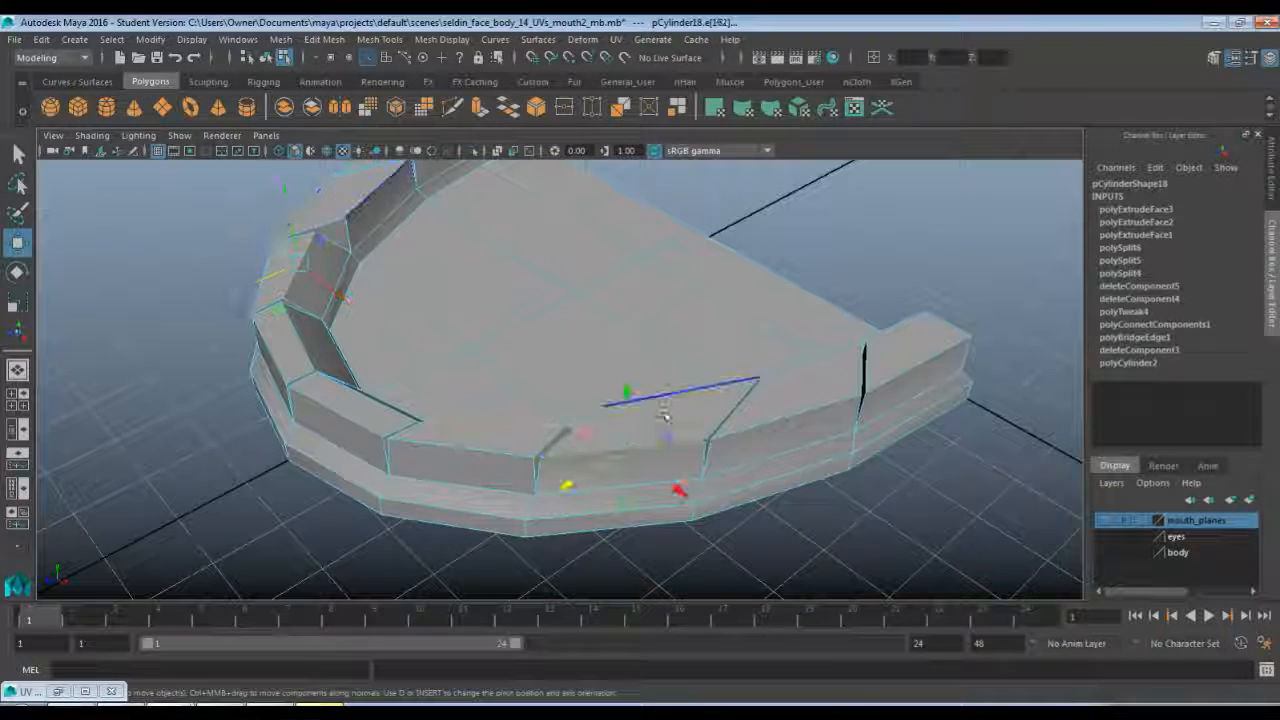
left_click(672, 395)
left_click(650, 406)
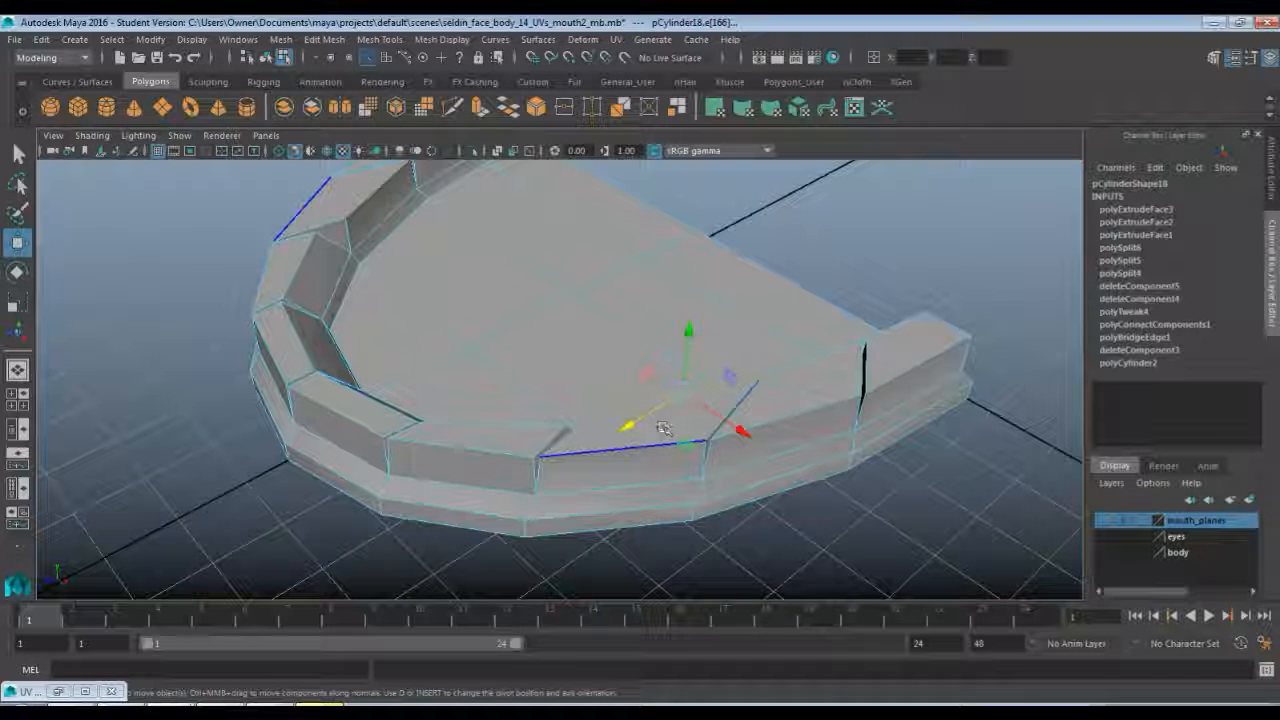
left_click(634, 432)
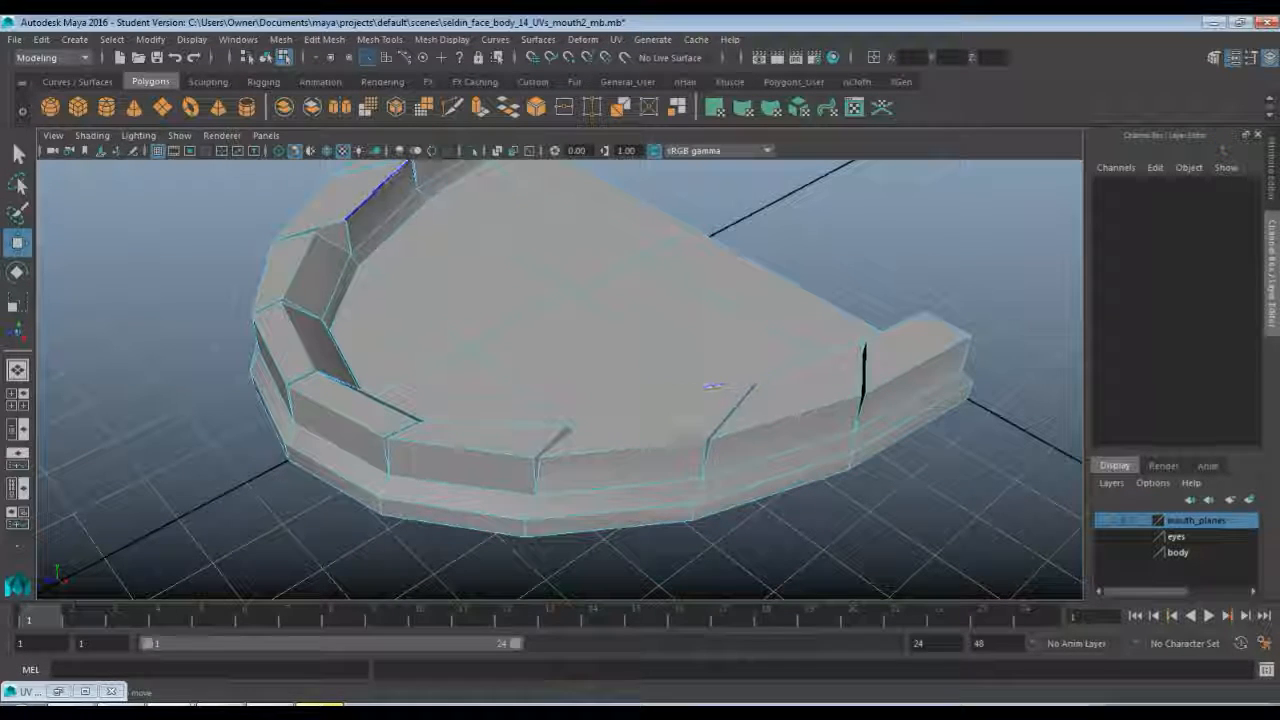
left_click(638, 406)
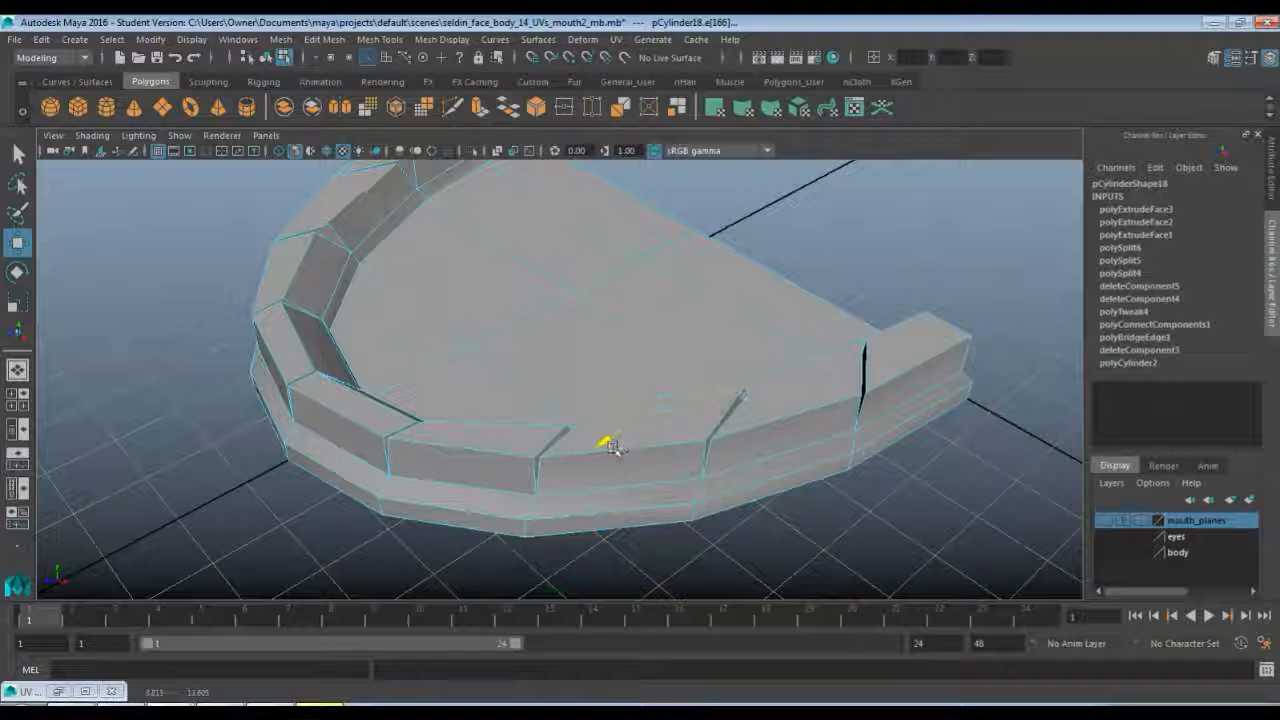
left_click_drag(703, 446, 706, 448)
- Move the inner top edge of the second-to-last side tooth outward and adjust its position along the arch
left_click_drag(620, 430, 630, 328, "alt")
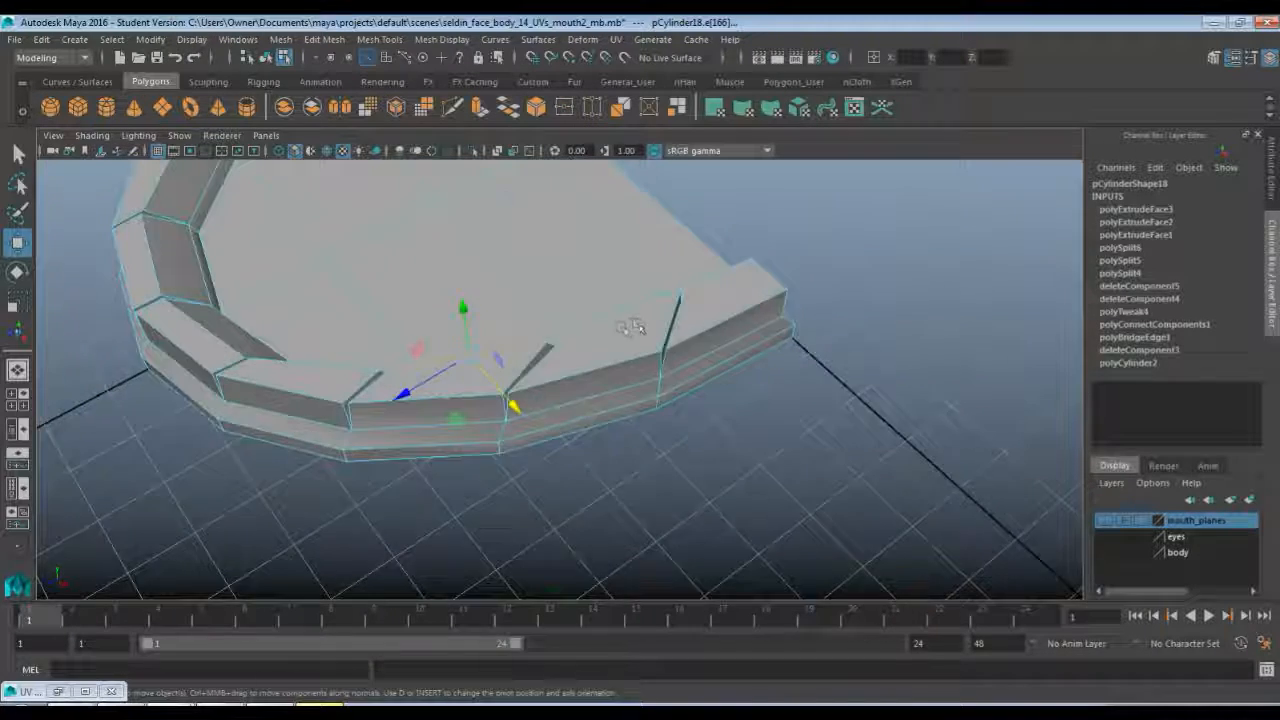
middle_click_drag(630, 326, 520, 394, "alt")
left_click(520, 398)
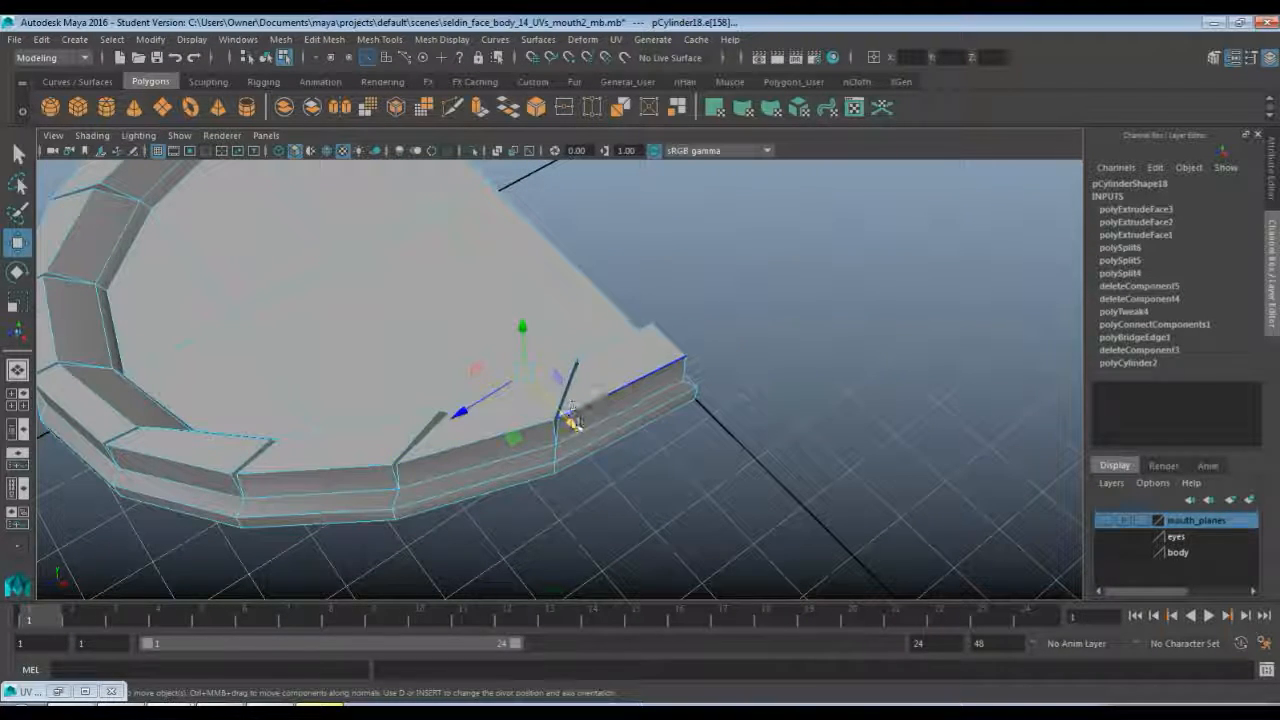
left_click_drag(572, 416, 583, 437)
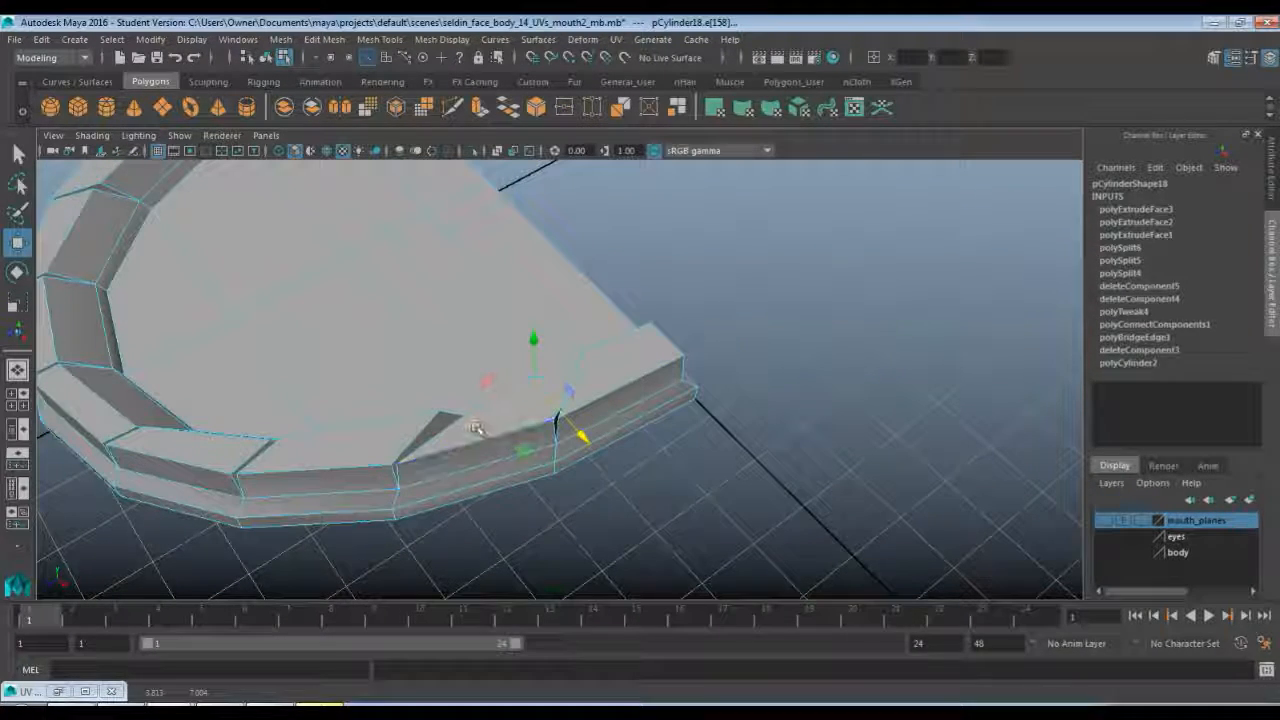
left_click_drag(446, 432, 444, 437)
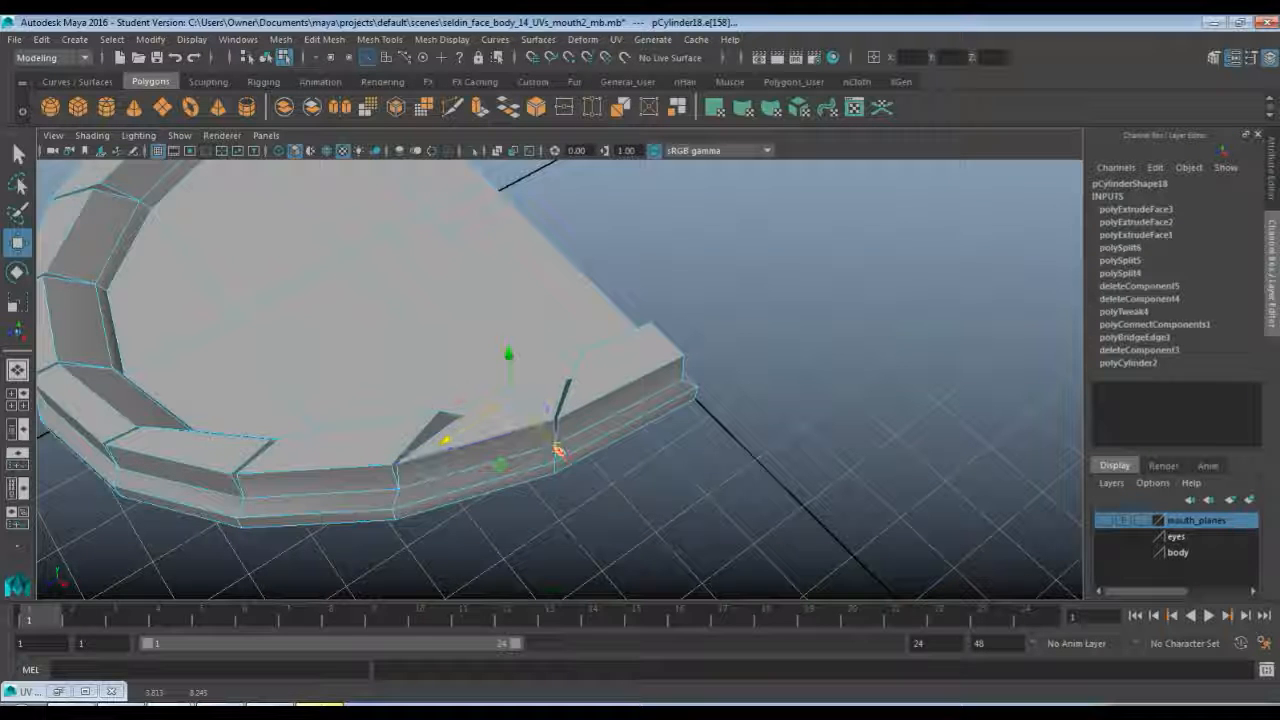
left_click_drag(555, 448, 545, 436)
left_click_drag(430, 452, 494, 424, "alt")
left_click_drag(598, 426, 594, 426)
middle_click_drag(303, 403, 411, 414, "alt")
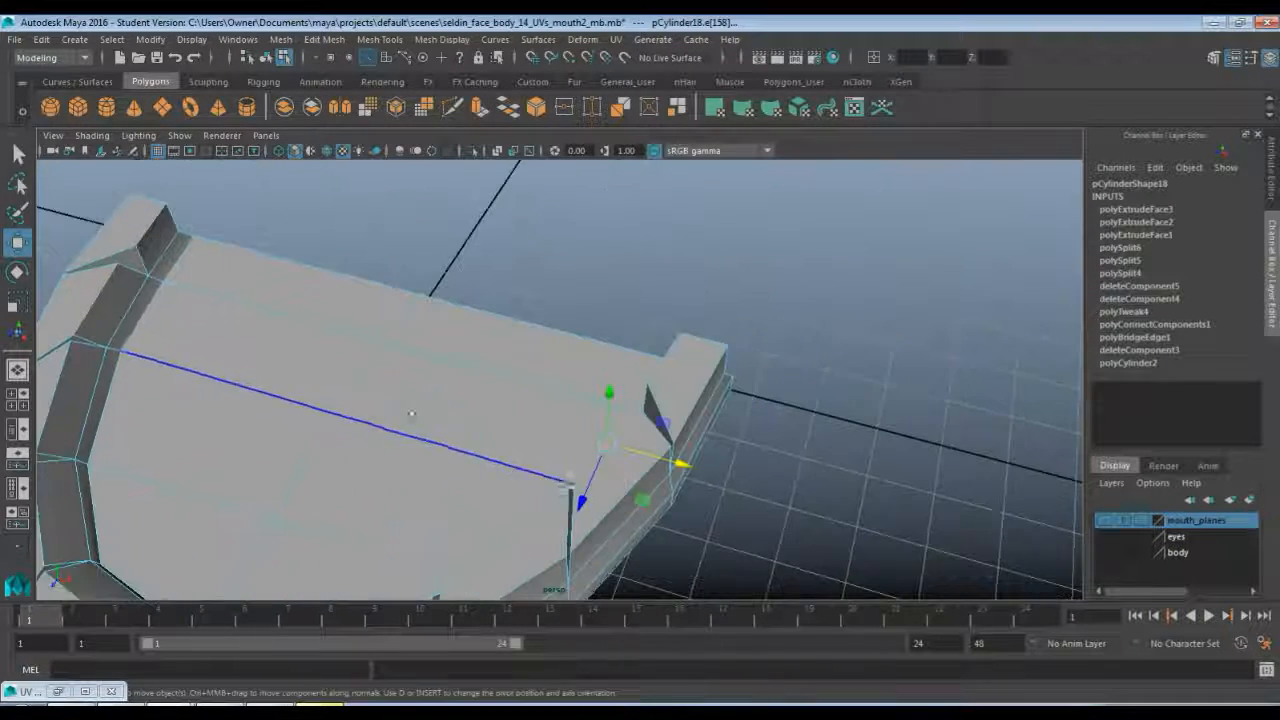
- Shift the inner top edge of the last tooth at the open end of the arch to taper it
left_click(680, 356)
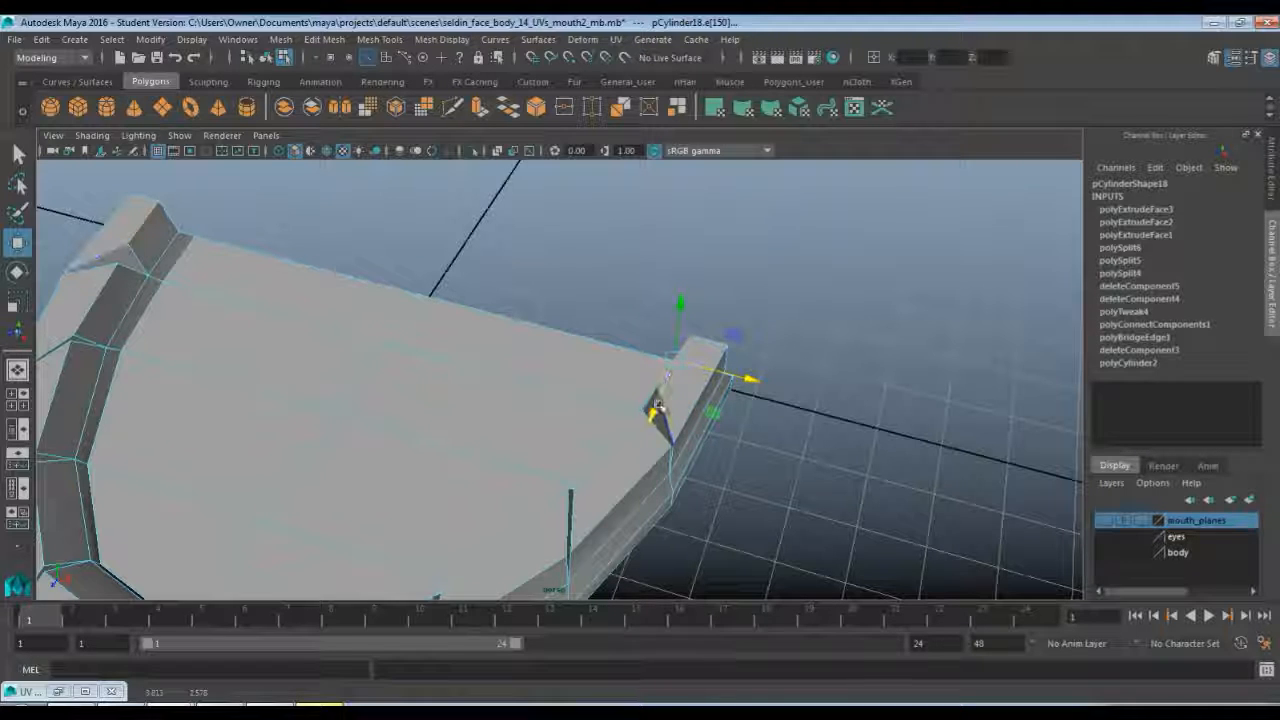
left_click_drag(658, 404, 646, 412)
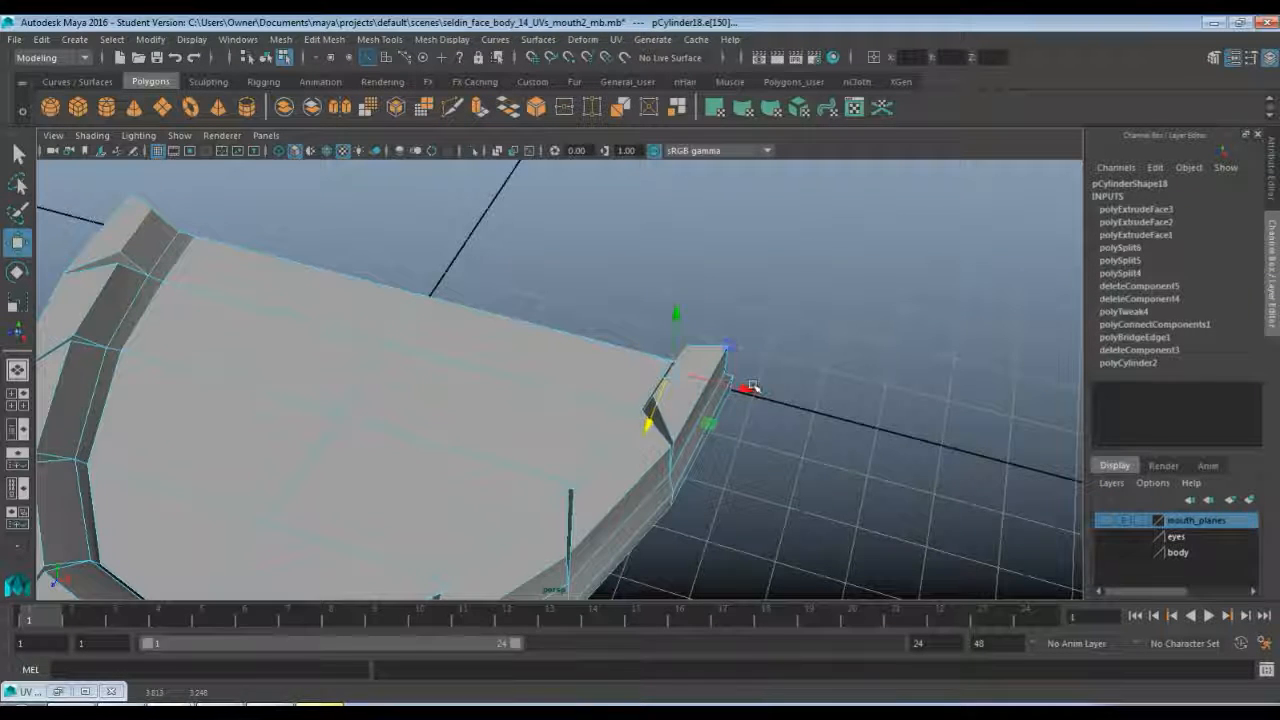
left_click_drag(737, 383, 457, 434, "alt")
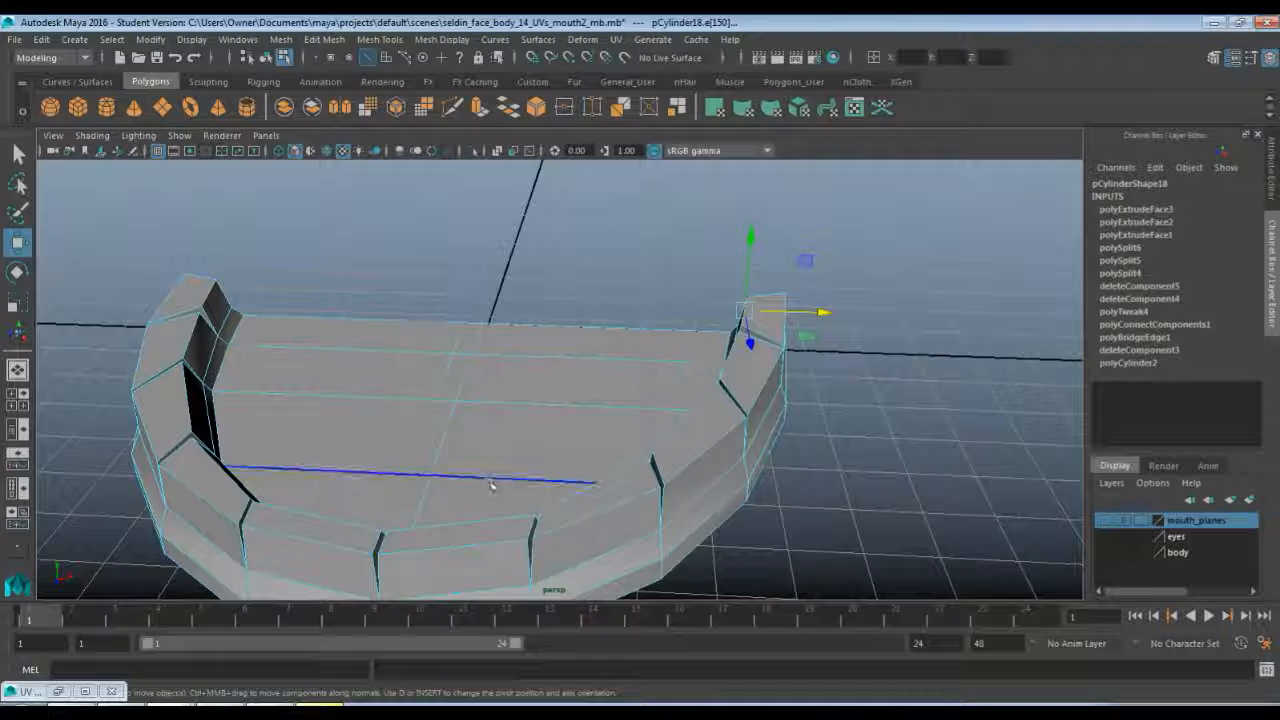
left_click_drag(491, 486, 551, 443, "alt")
- Duplicate the whole tooth arch in object mode and place the copy above it, flipped with a Rotate Z of 180
right_click(557, 449)
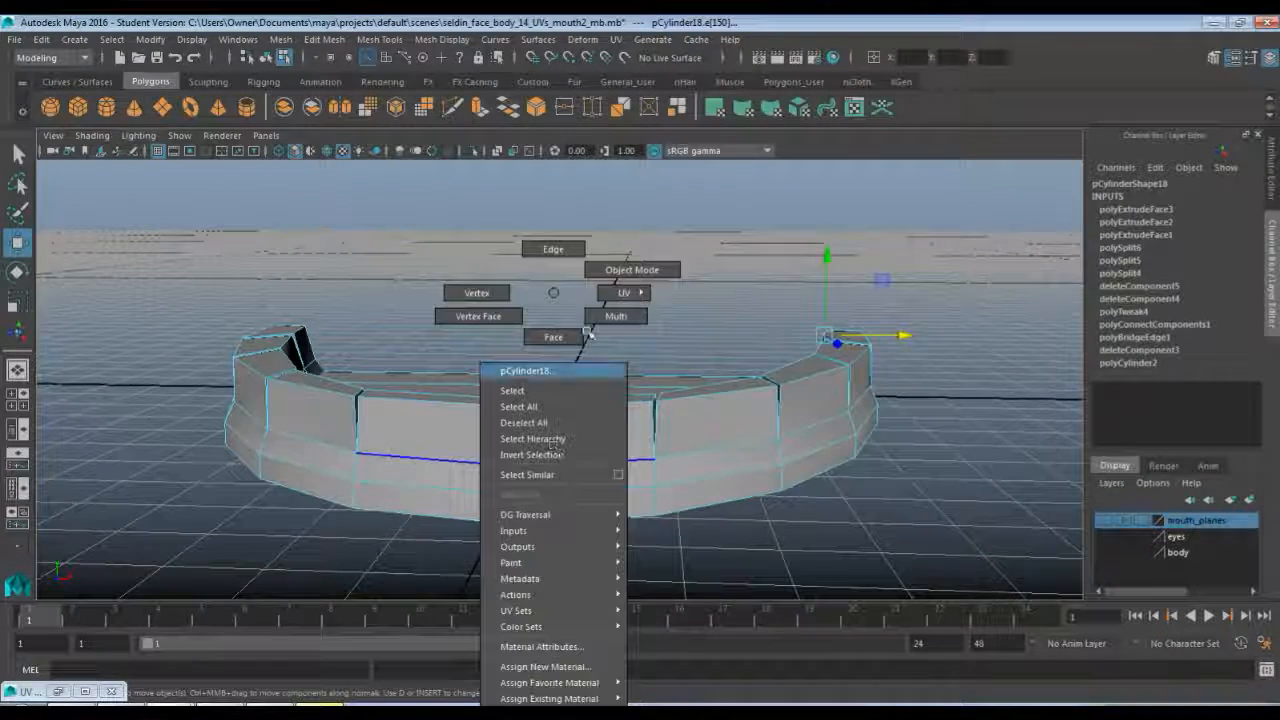
left_click(632, 270)
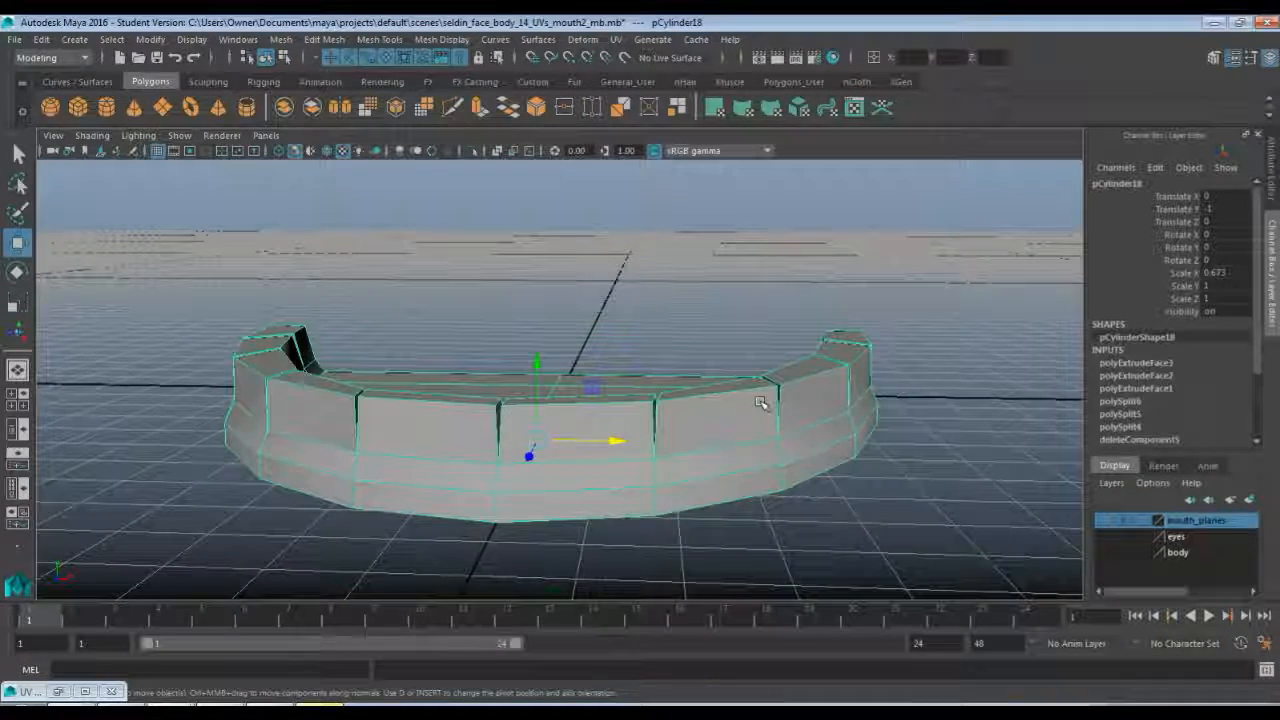
key("ctrl+d")
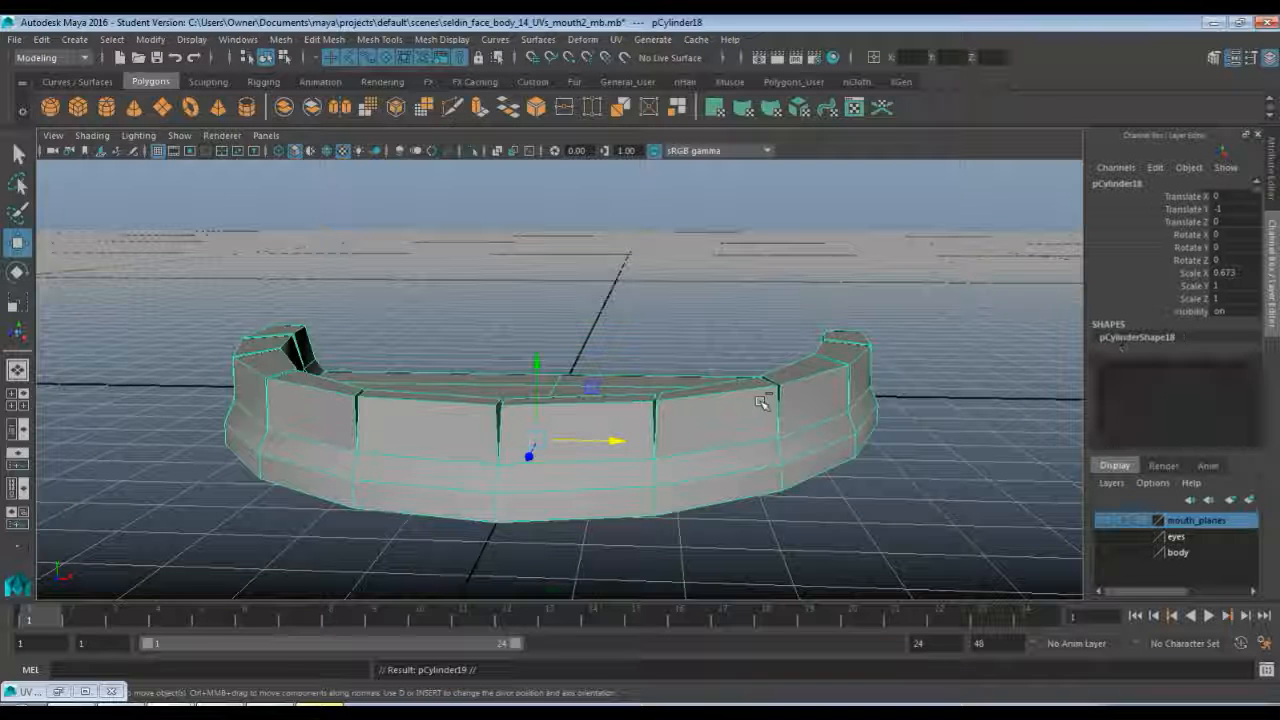
left_click_drag(538, 362, 537, 225)
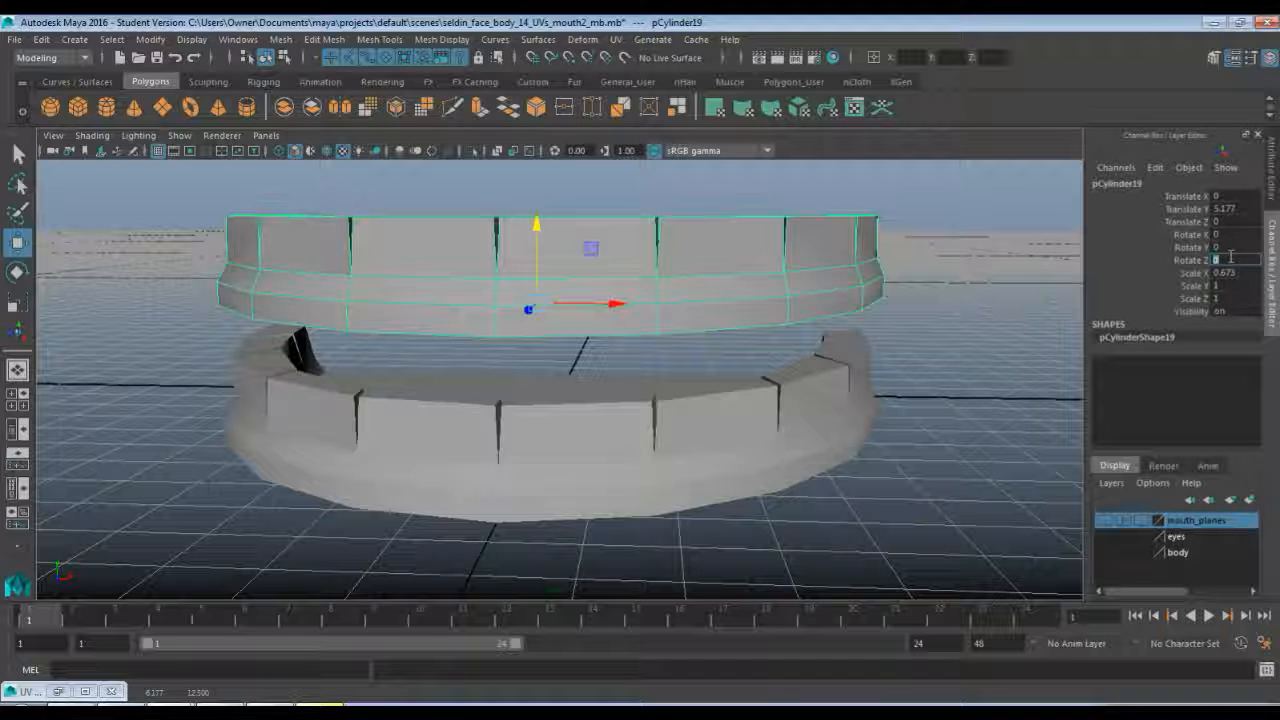
type("180")
key("Return")
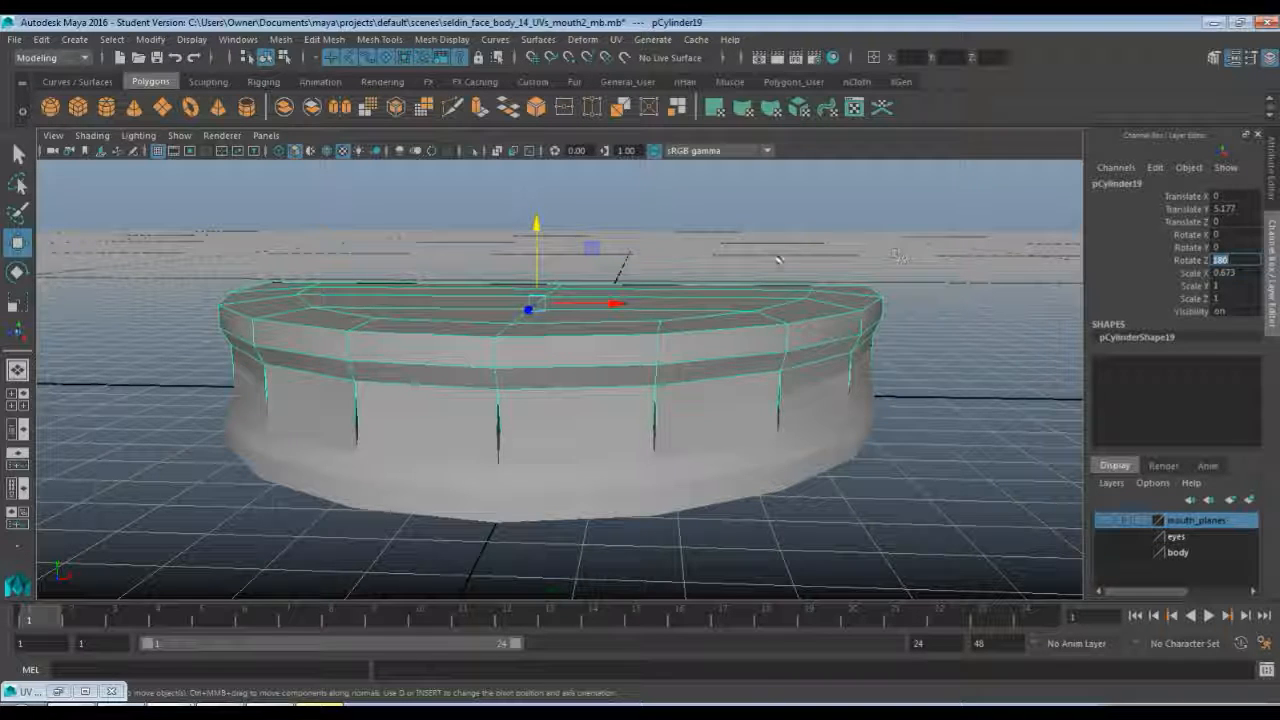
left_click_drag(536, 228, 546, 182)
- Scale the lower tooth arch down uniformly so it is smaller than the upper one
left_click(462, 441)
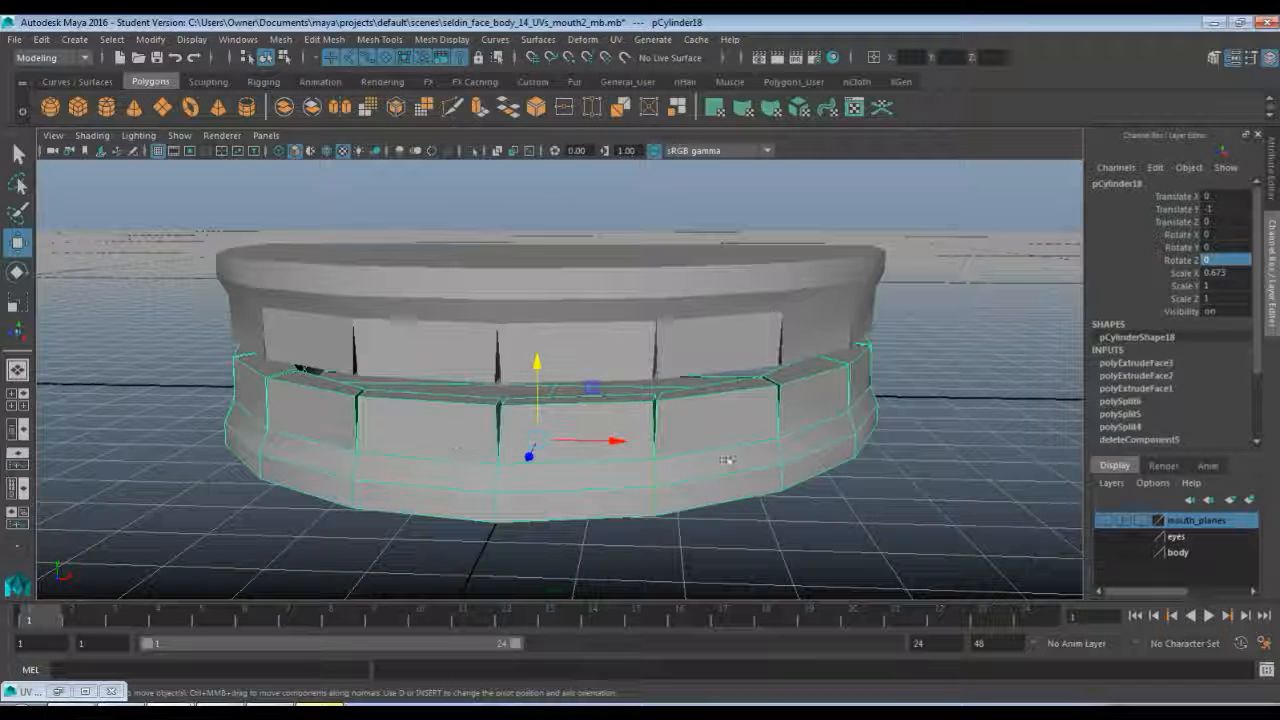
key("r")
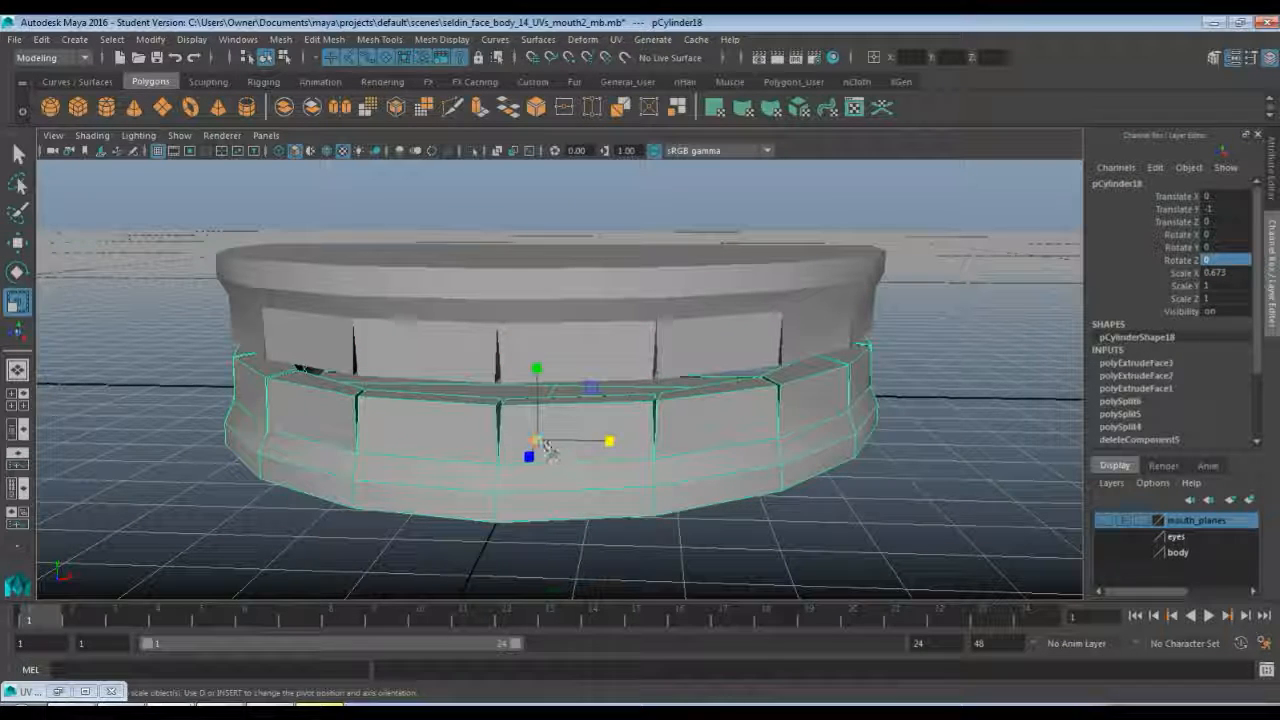
left_click_drag(540, 440, 494, 437)
- Extract all floor faces inside the lower arch as a separate piece, keeping the faces together
left_click_drag(694, 449, 556, 440, "alt")
right_click_drag(548, 453, 546, 489)
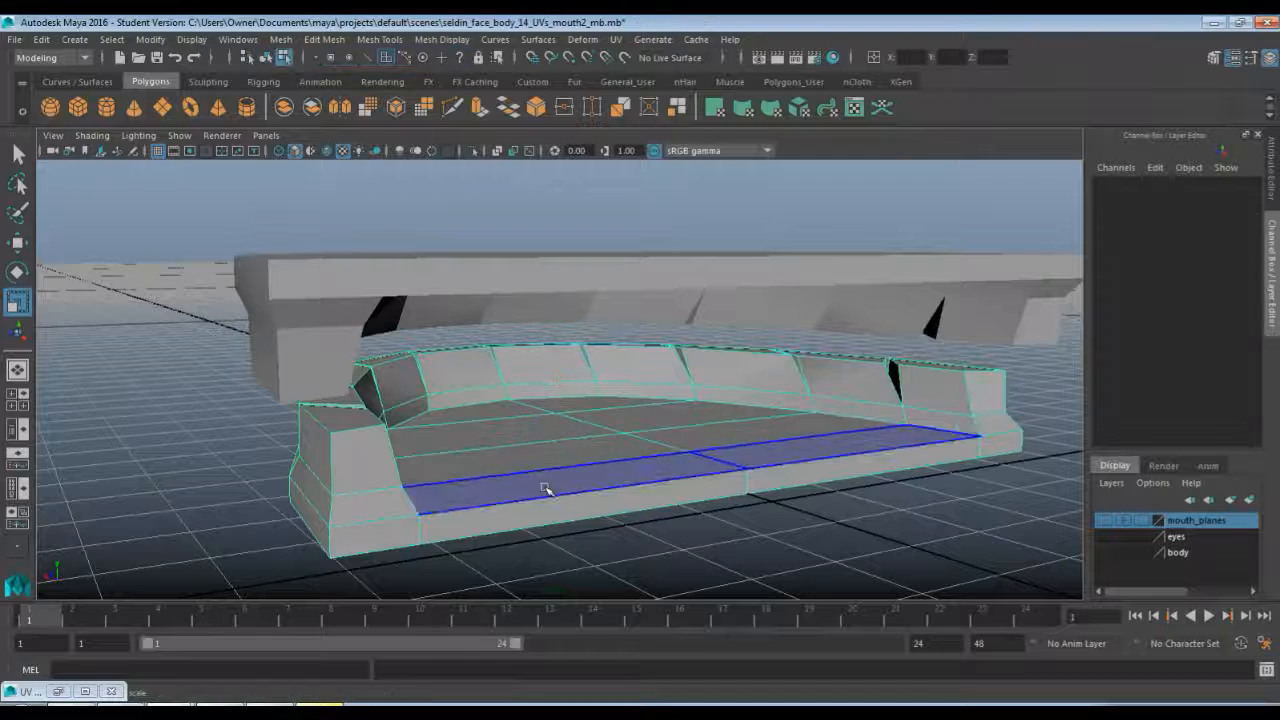
key("q")
left_click(546, 493)
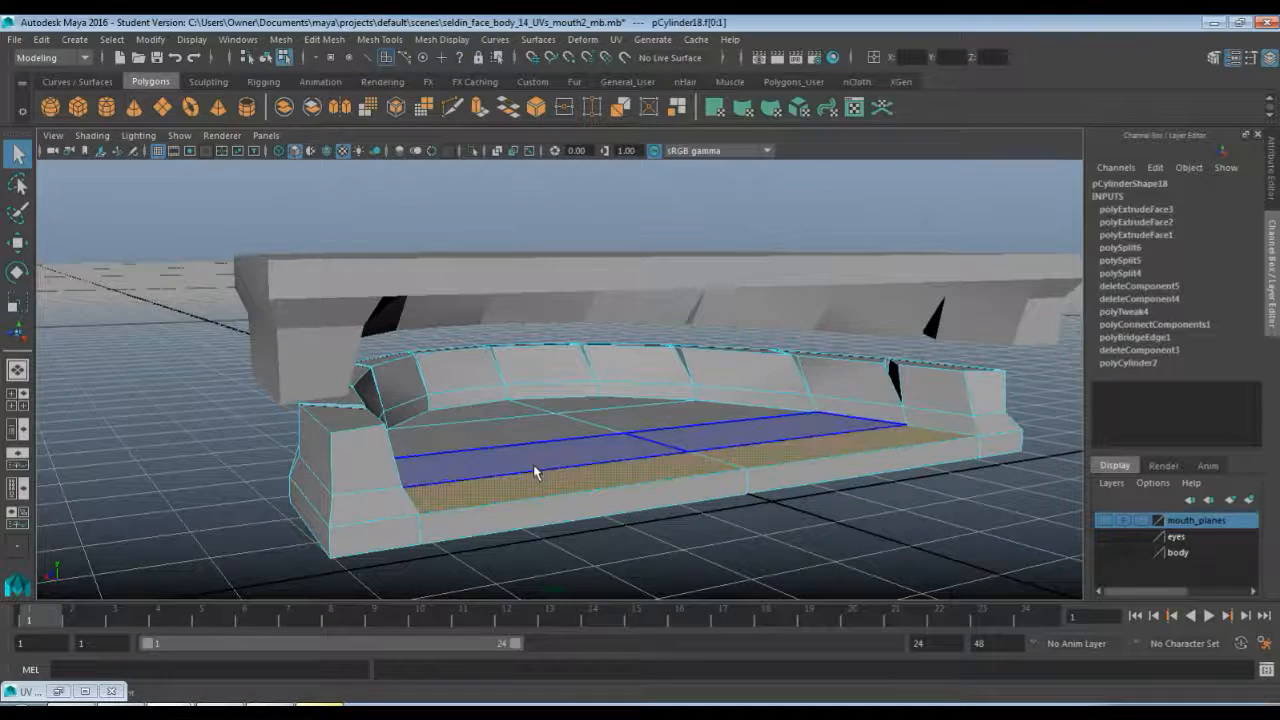
left_click(523, 466, "shift")
left_click(494, 443, "shift")
left_click(489, 420, "shift")
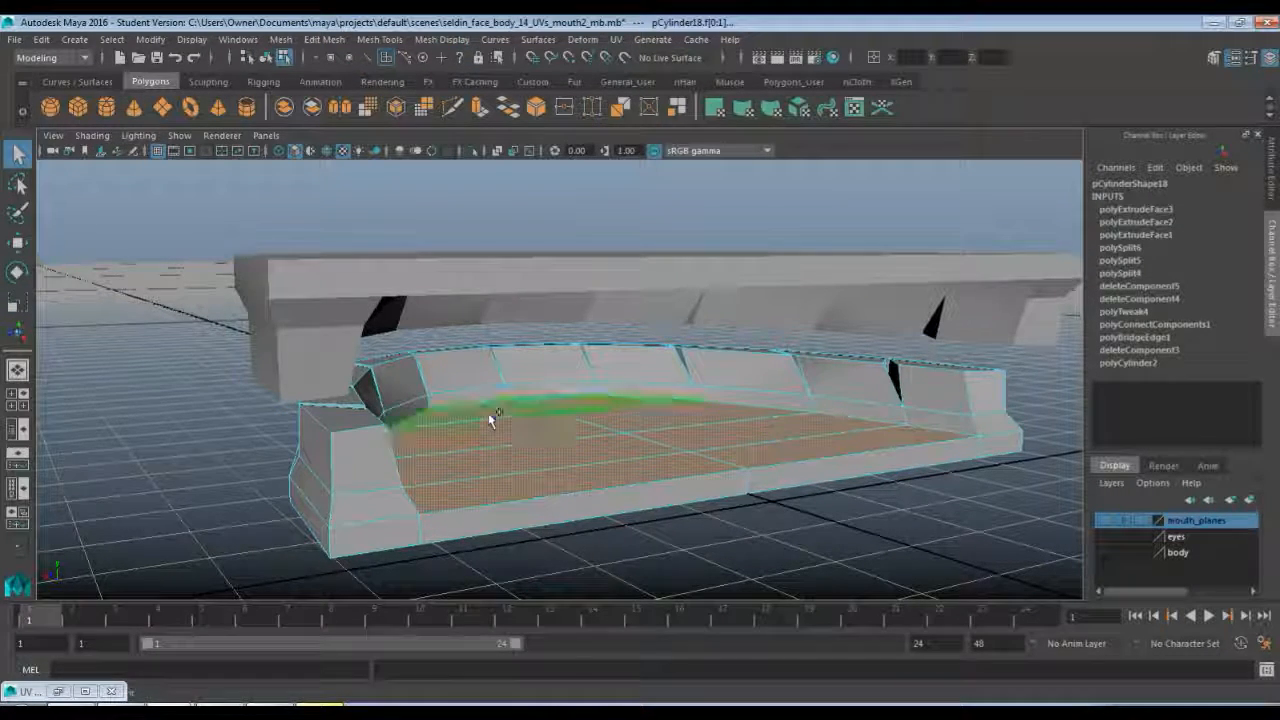
mouse_move(617, 452)
left_mouse_down("alt")
mouse_move(590, 442)
mouse_move(612, 434)
left_mouse_up("alt")
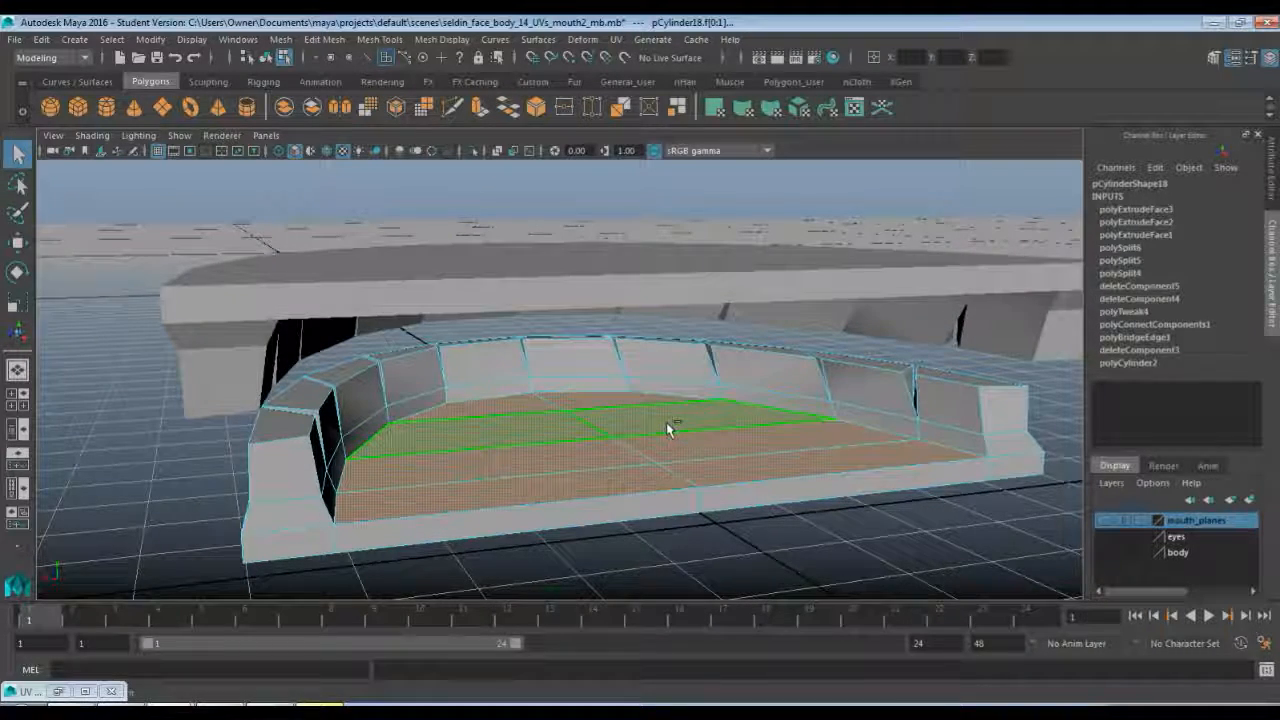
right_click_drag(666, 422, 706, 630, "shift")
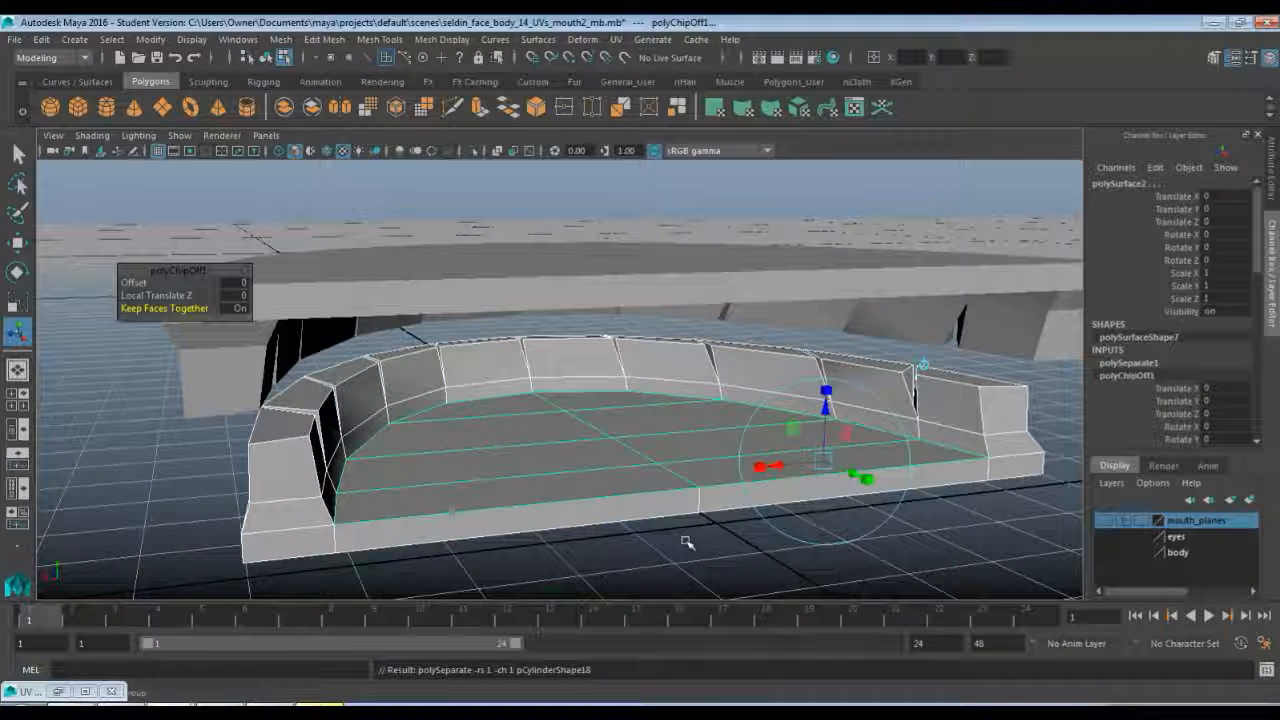
key("F8")
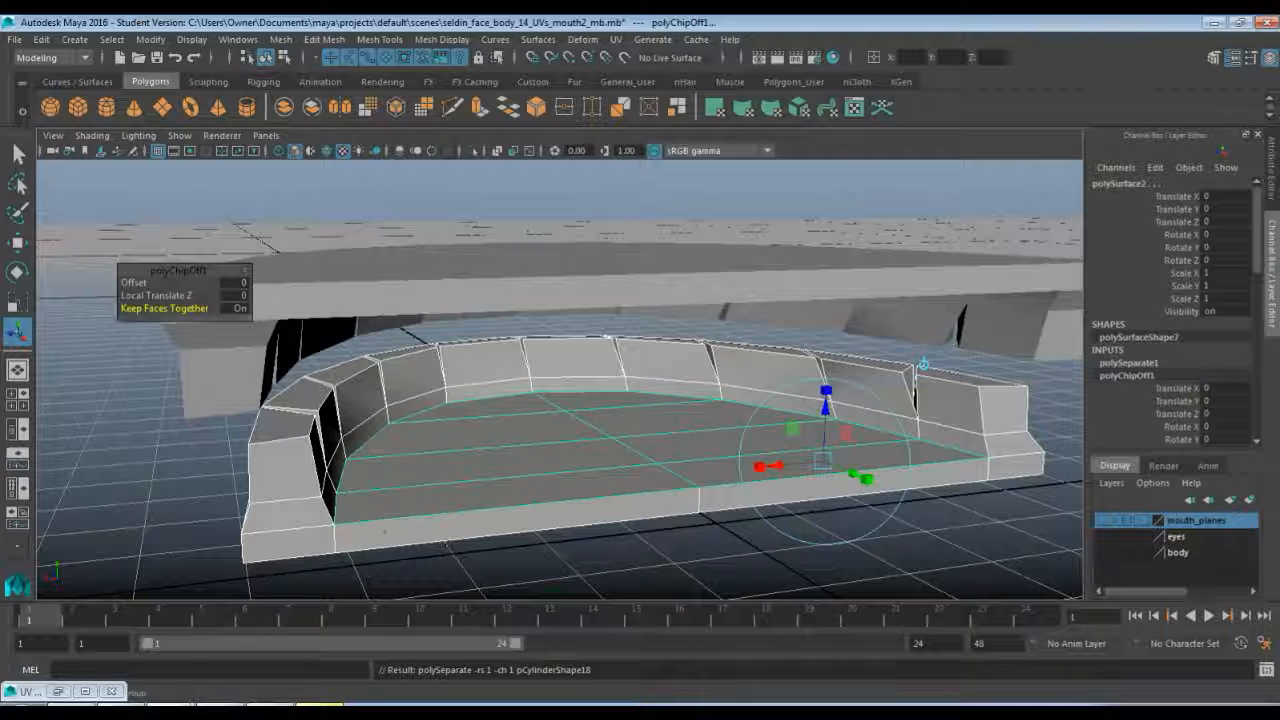
- Select only the separated floor piece and raise it slightly to a Translate Y of 0.126
left_click(272, 441, "ctrl")
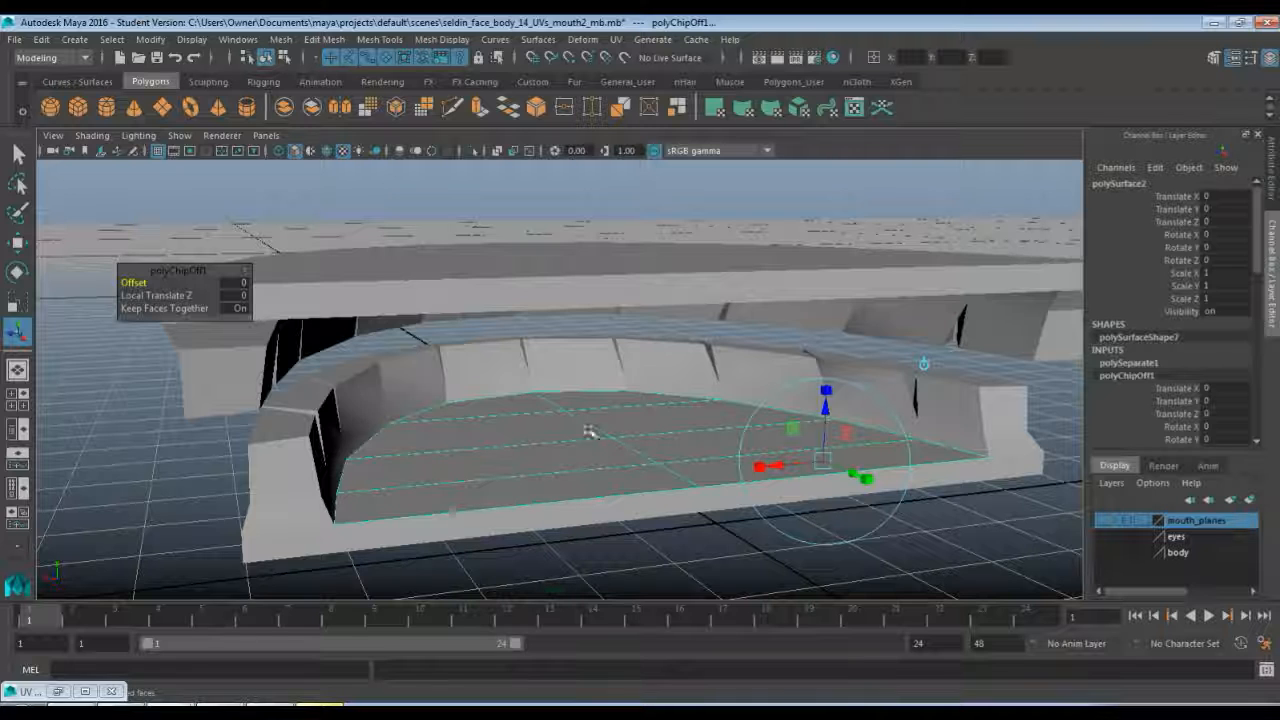
key("q")
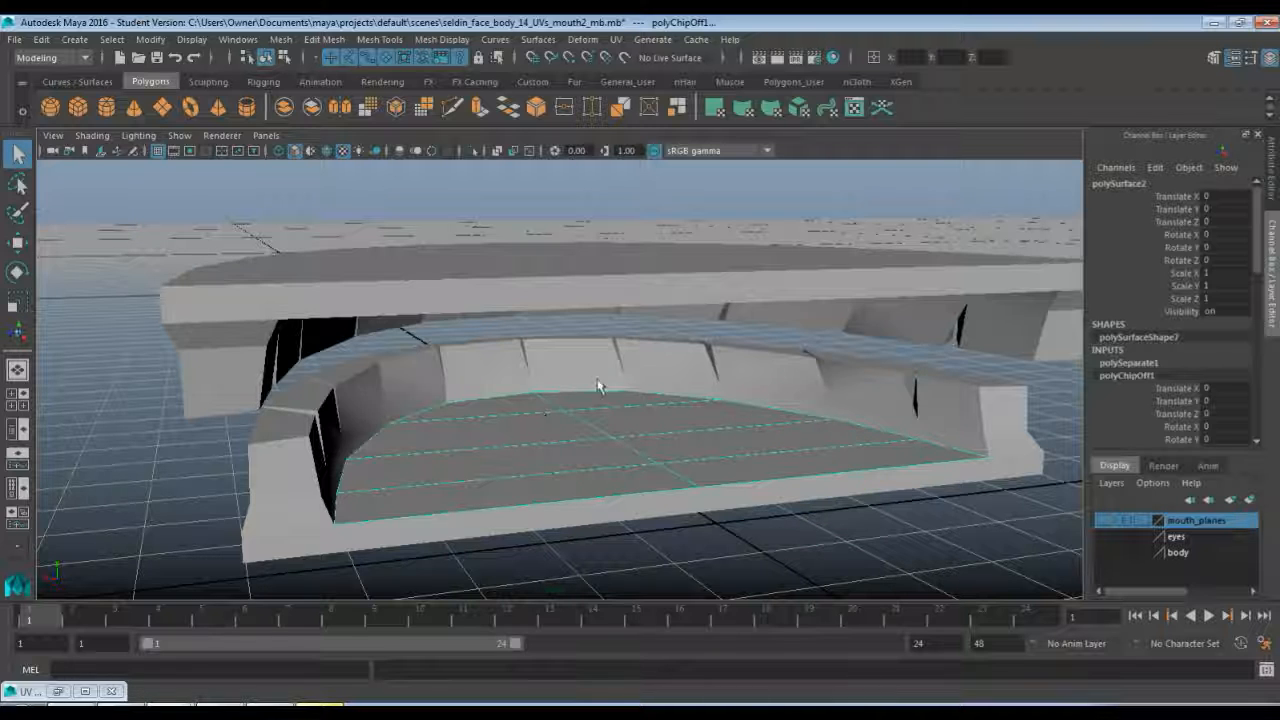
key("w")
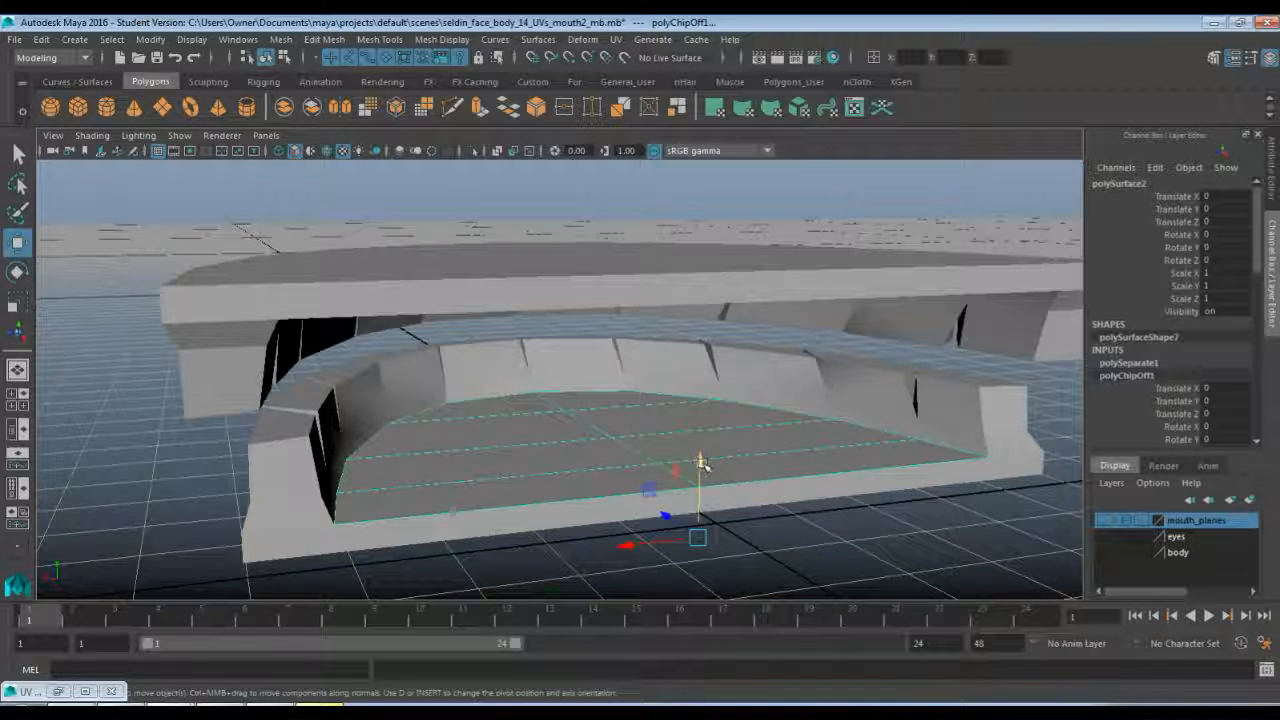
left_click_drag(703, 462, 703, 460)
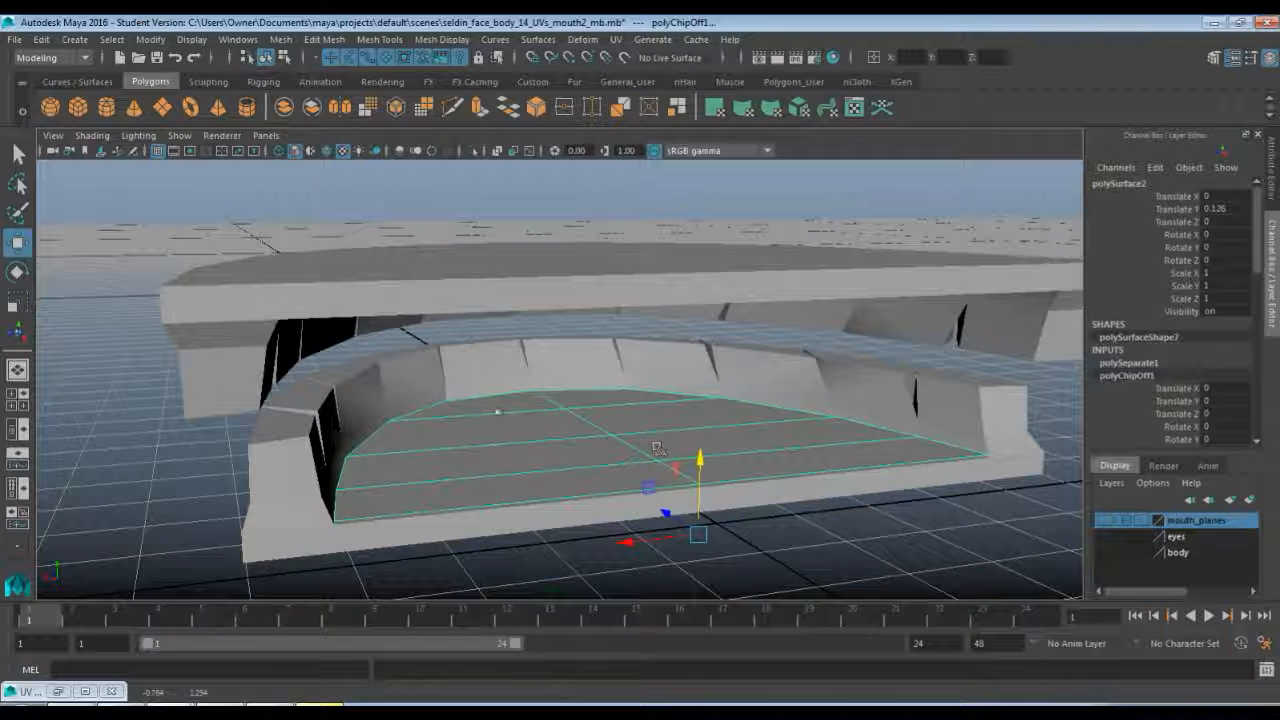
- Extrude the floor piece upward with a Local Translate Z of 0.64 and return to object mode
left_click(480, 111)
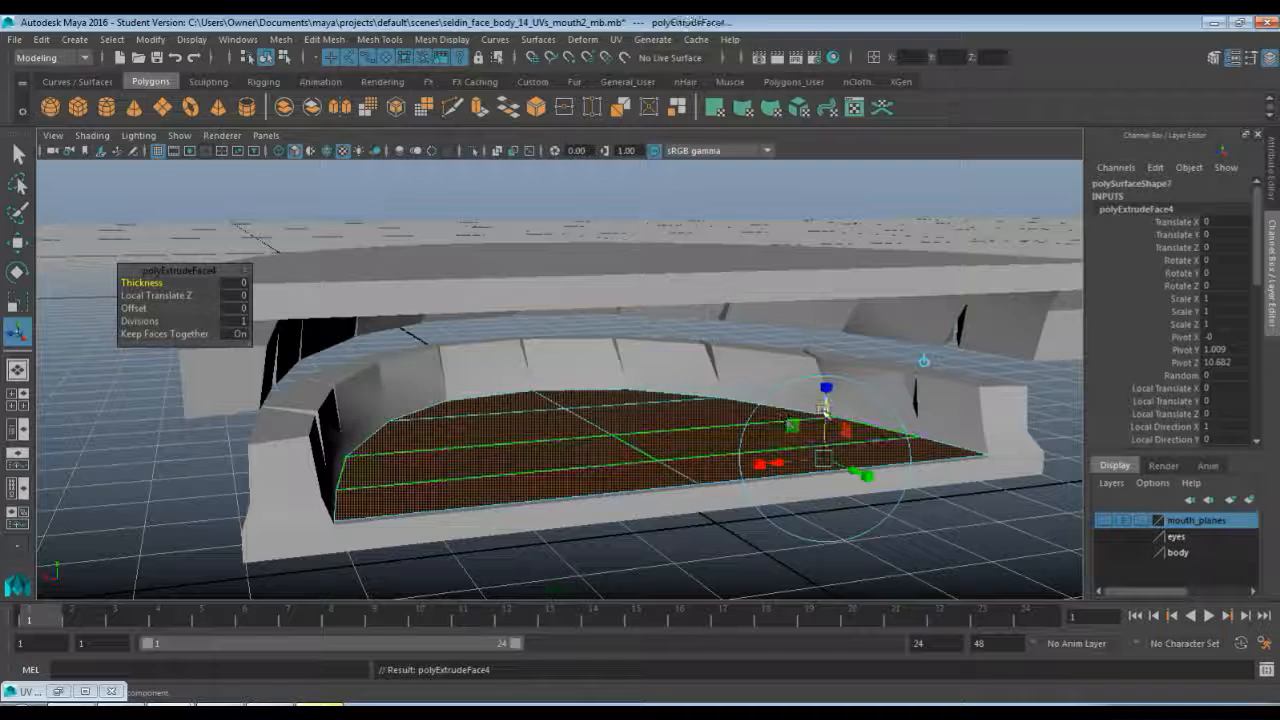
left_click_drag(824, 408, 820, 392)
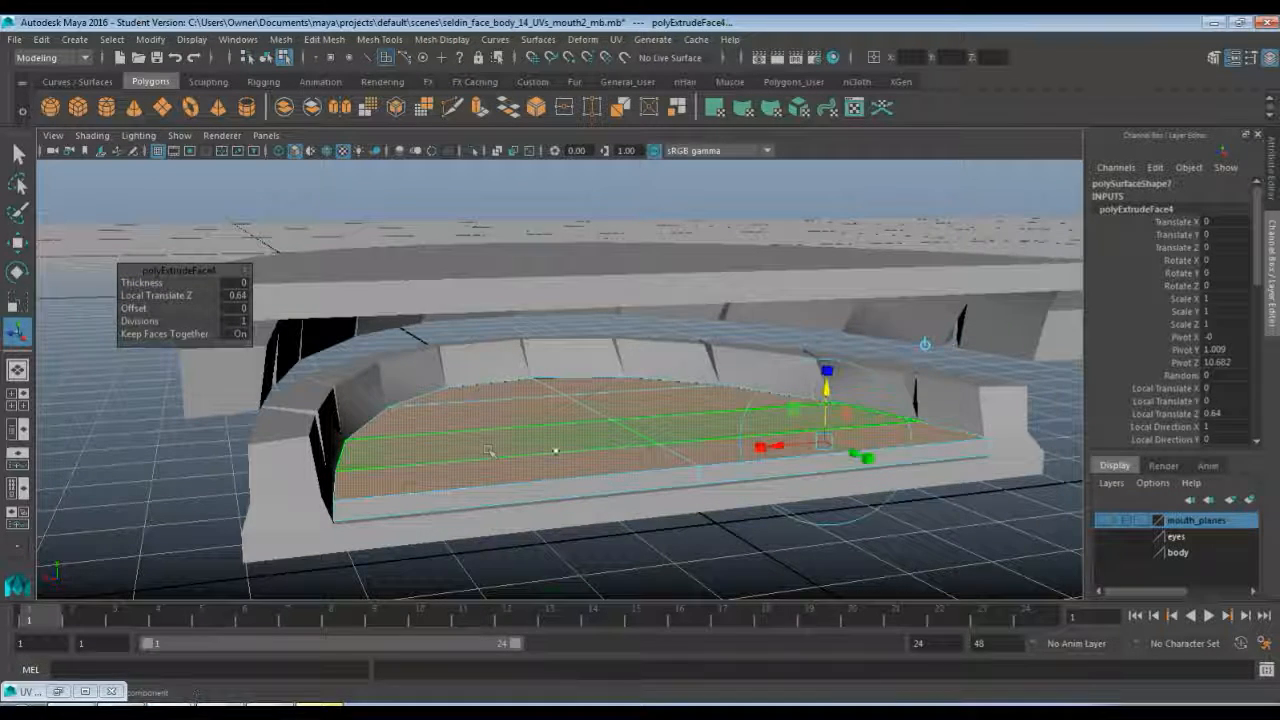
right_click_drag(523, 300, 600, 271)
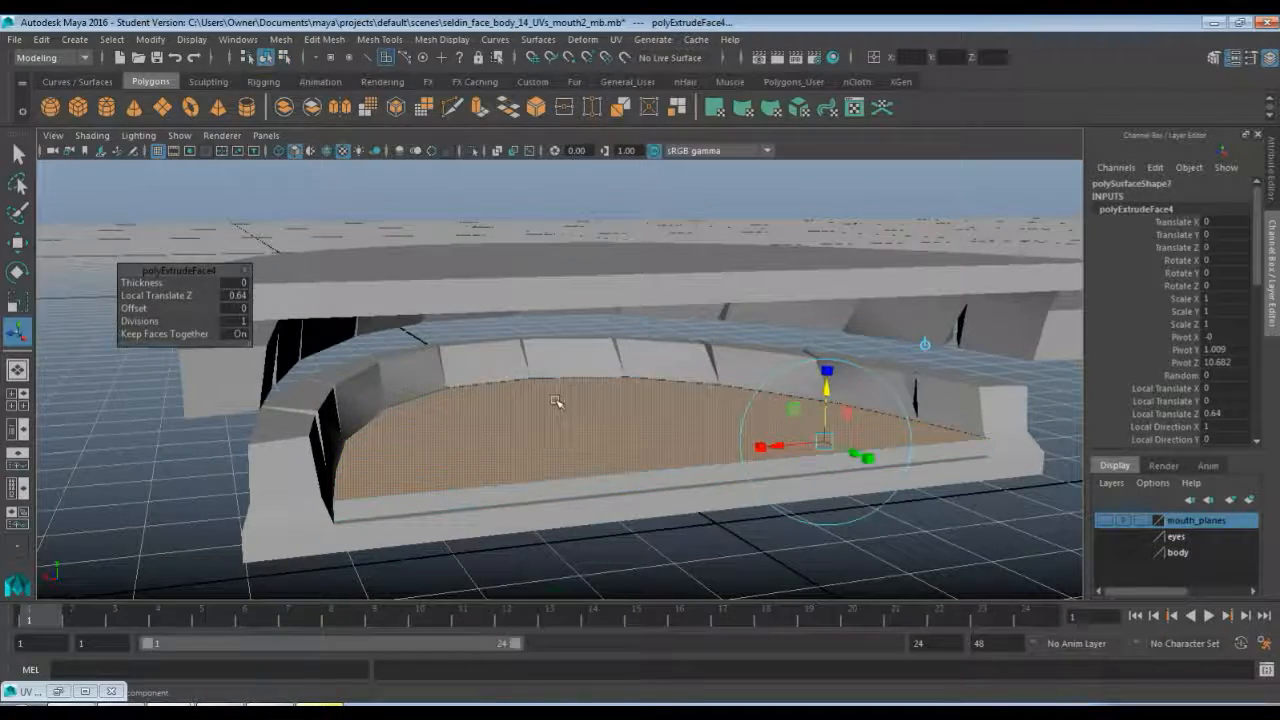
left_click_drag(479, 453, 527, 455, "alt")
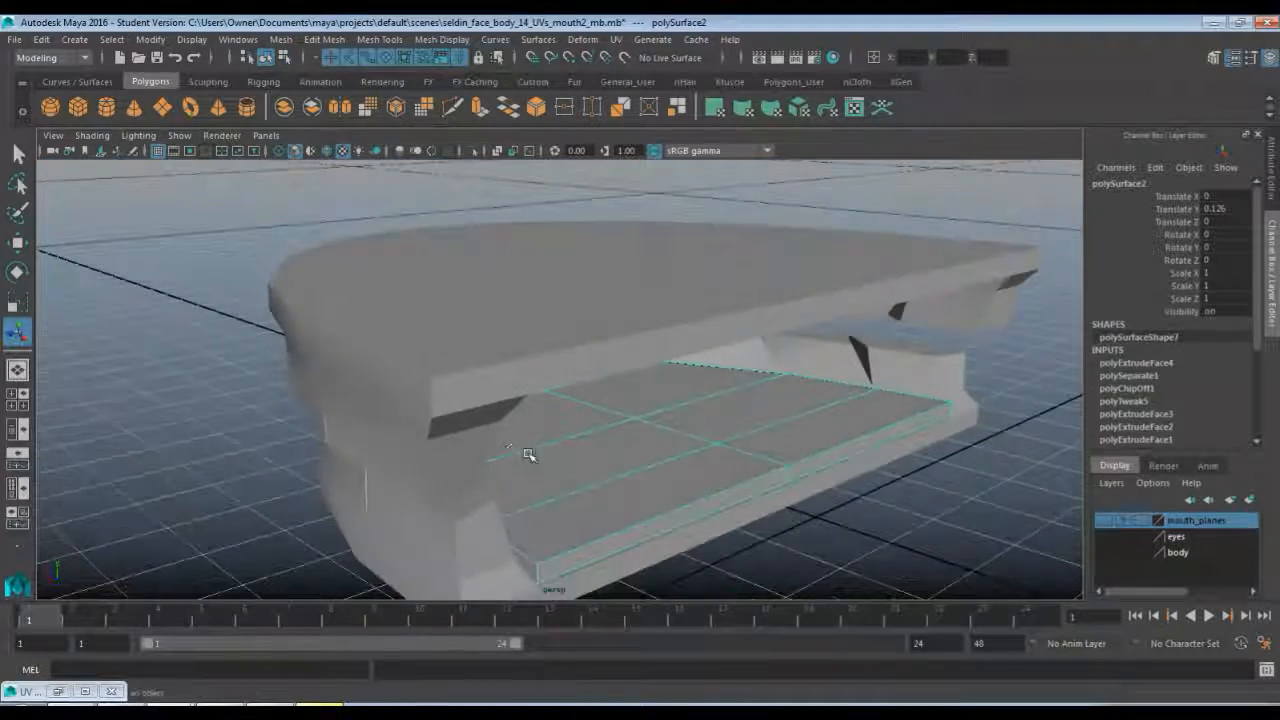
left_click_drag(428, 476, 571, 471, "alt")
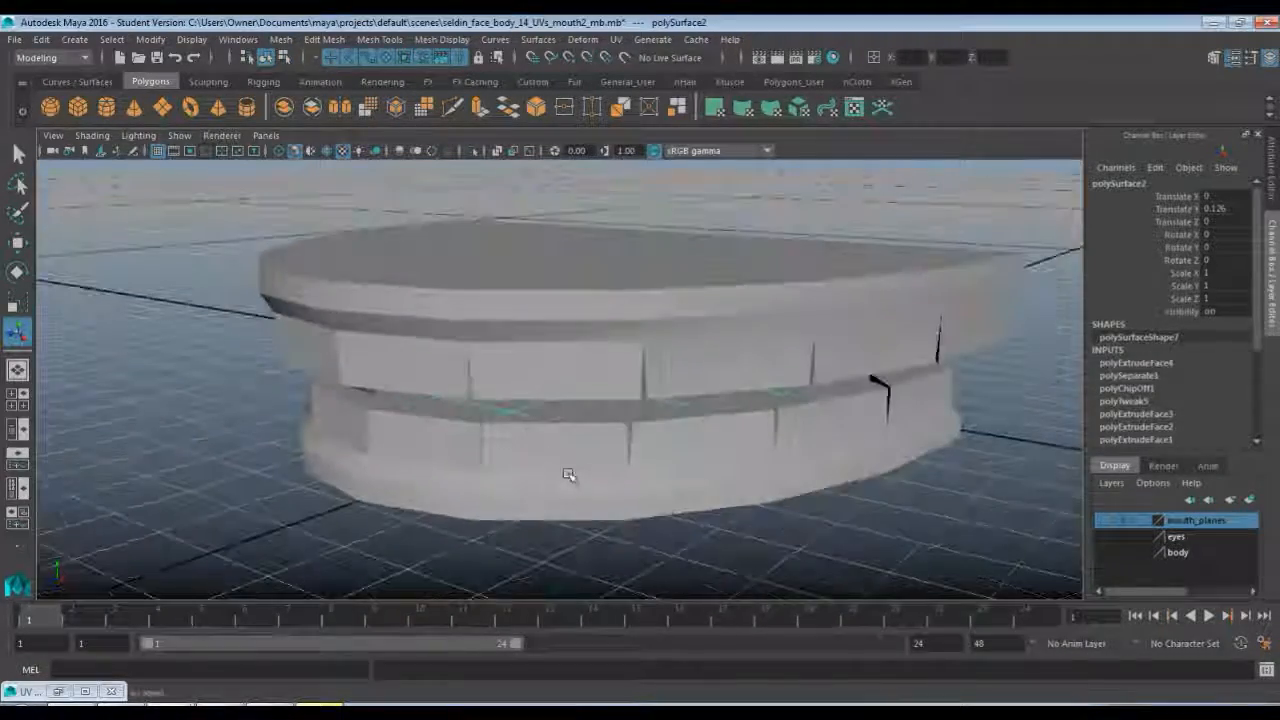
- Select the upper and lower arches in turn and examine the separated mouth pieces from behind
left_click(520, 345)
left_click(552, 471)
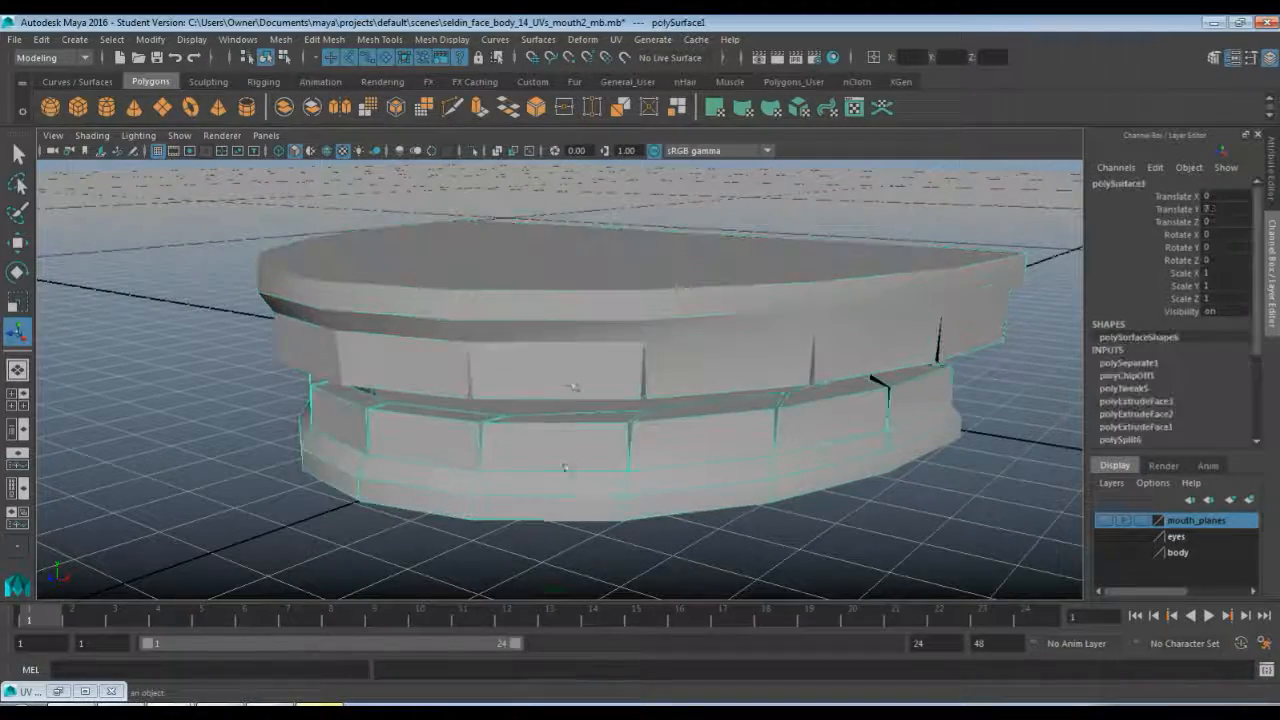
left_click(574, 351)
left_click(707, 452)
left_click_drag(707, 451, 497, 434, "alt")
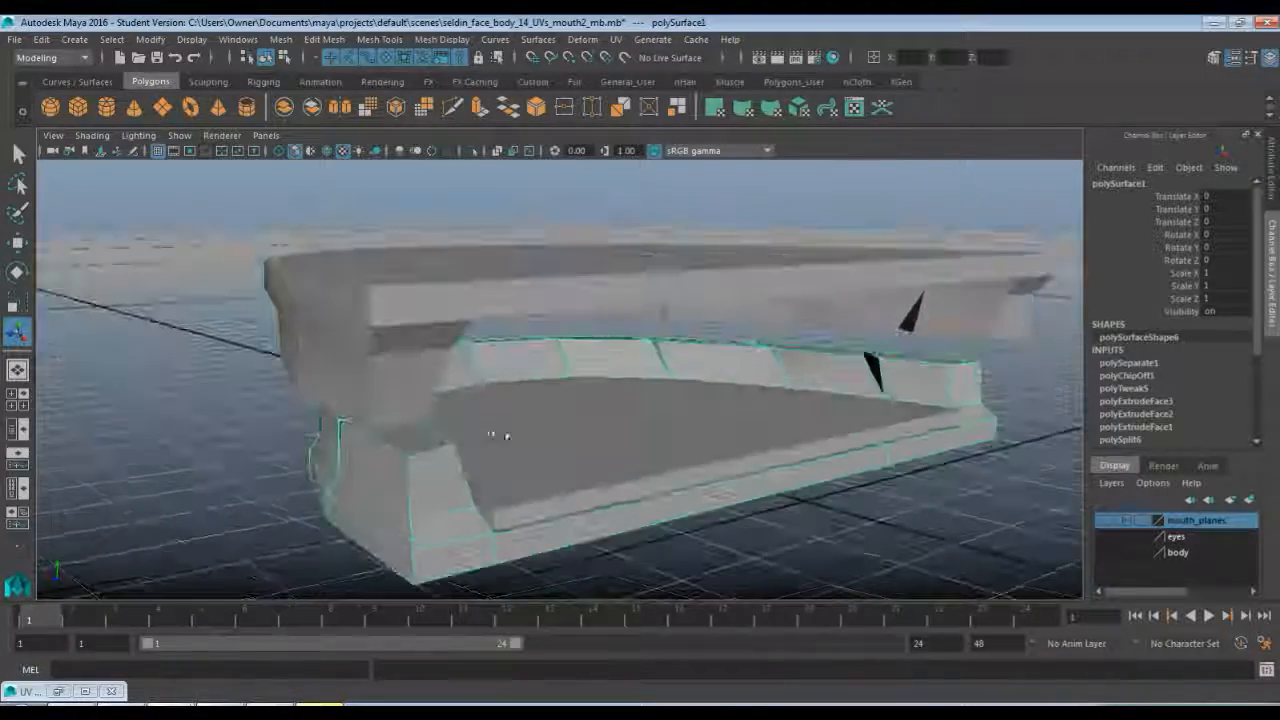
- Select the floor piece and bring up its UV layout in the UV Editor
left_click(591, 486)
left_click_drag(383, 456, 597, 329, "alt")
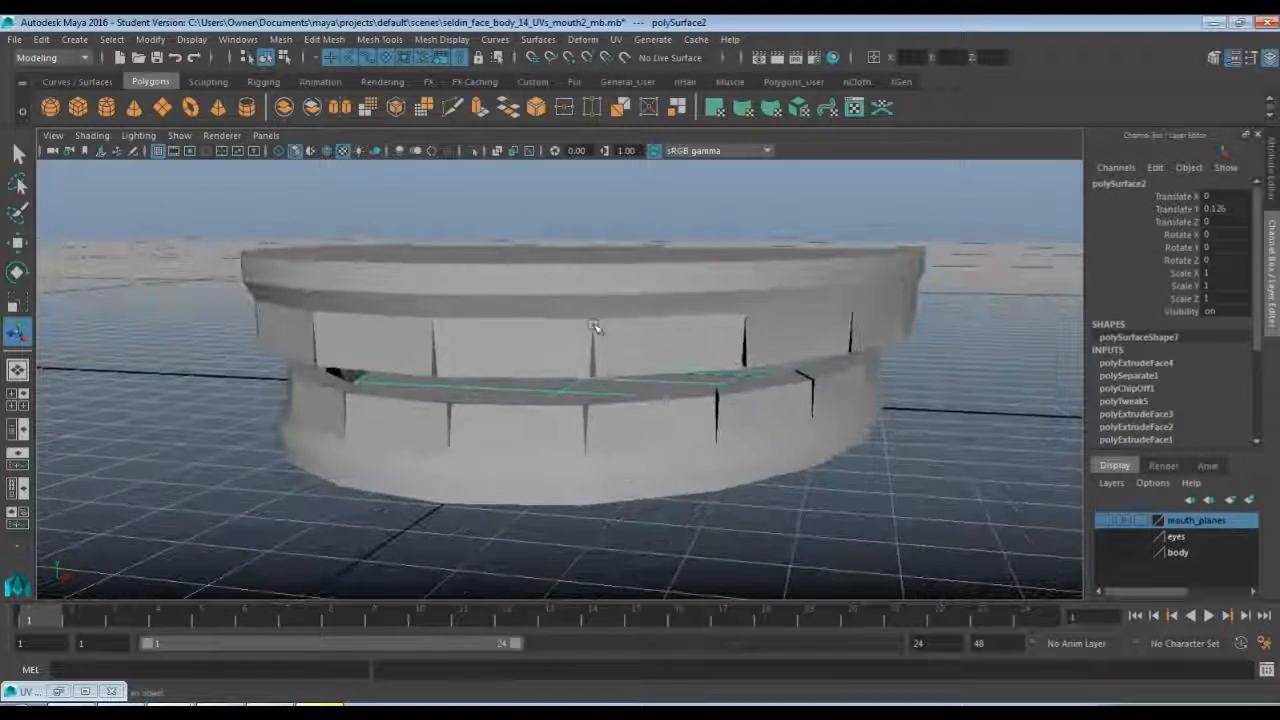
left_click(616, 40)
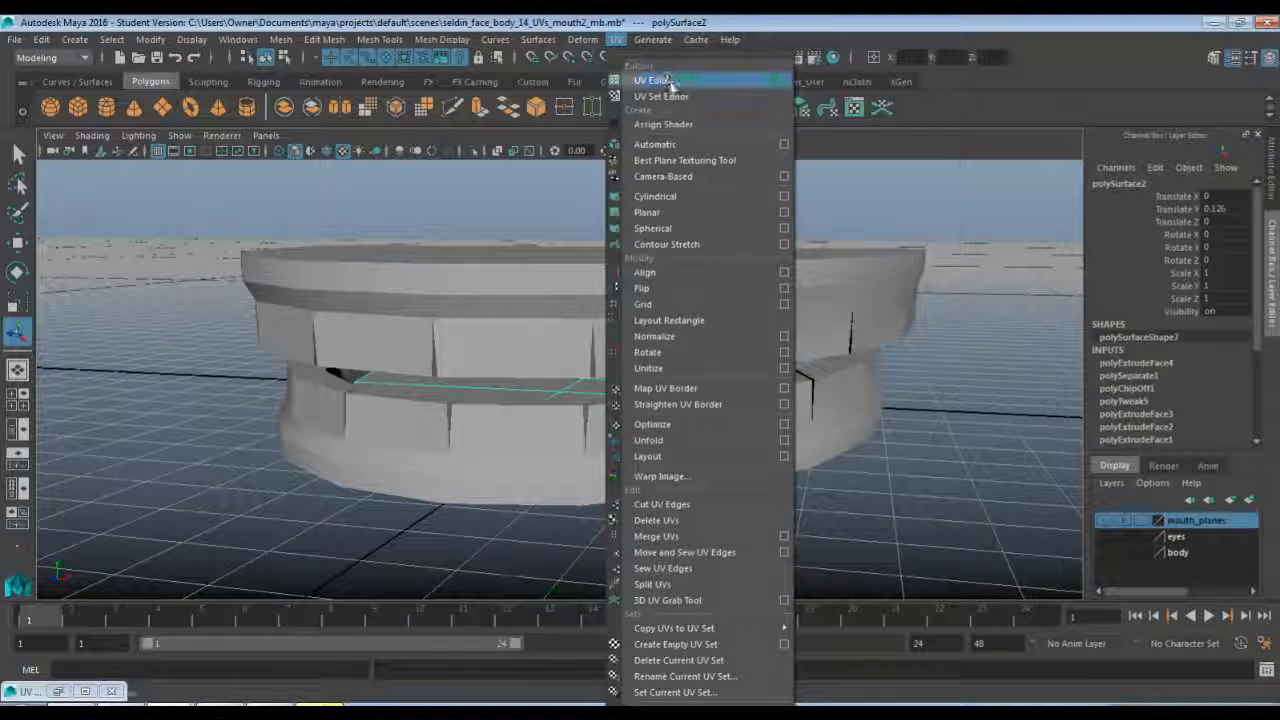
left_click(670, 87)
scroll(1160, 410, "down", 2)
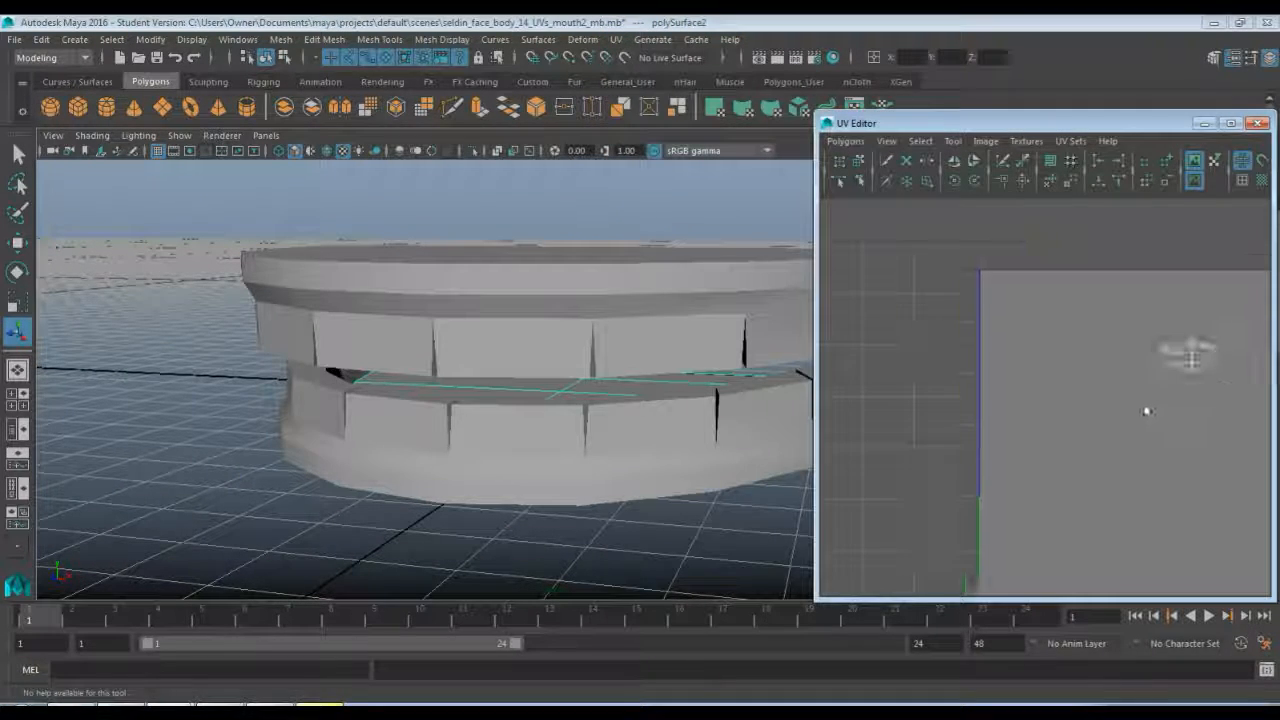
middle_click_drag(1170, 413, 1002, 390, "alt")
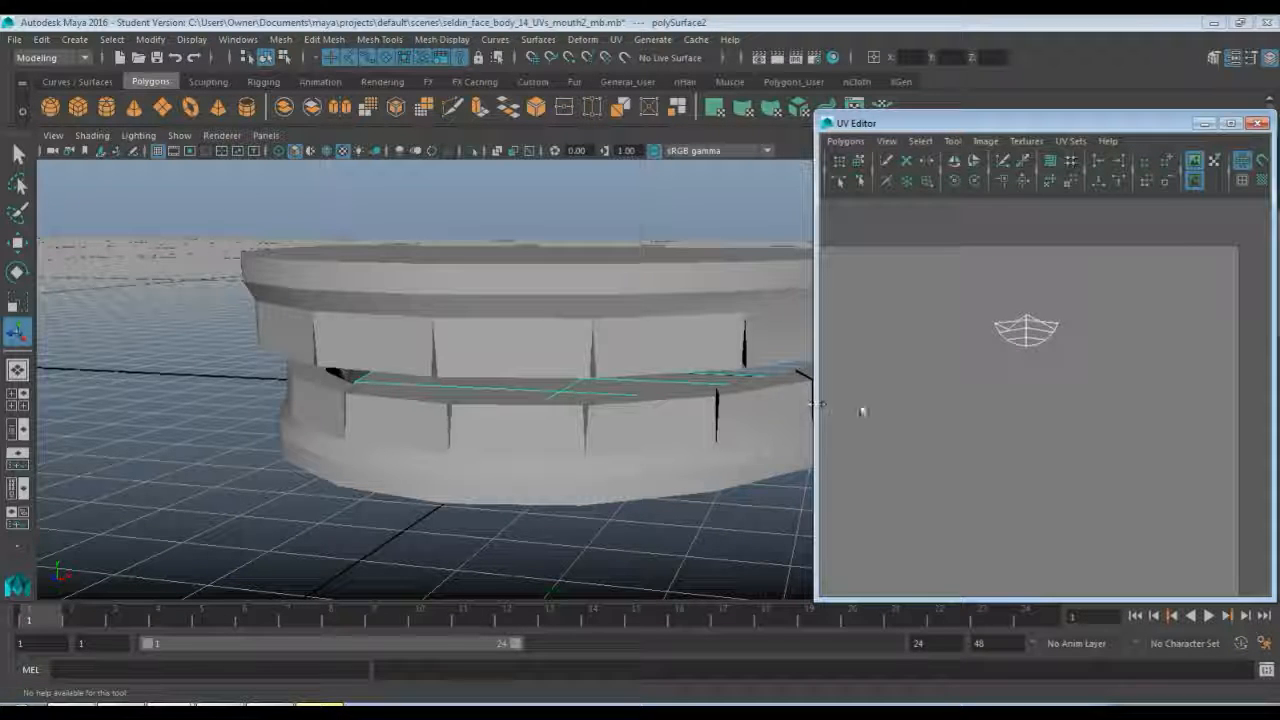
- Apply planar UV mapping to the lower tooth arch, projecting along the Y axis
left_click(672, 450)
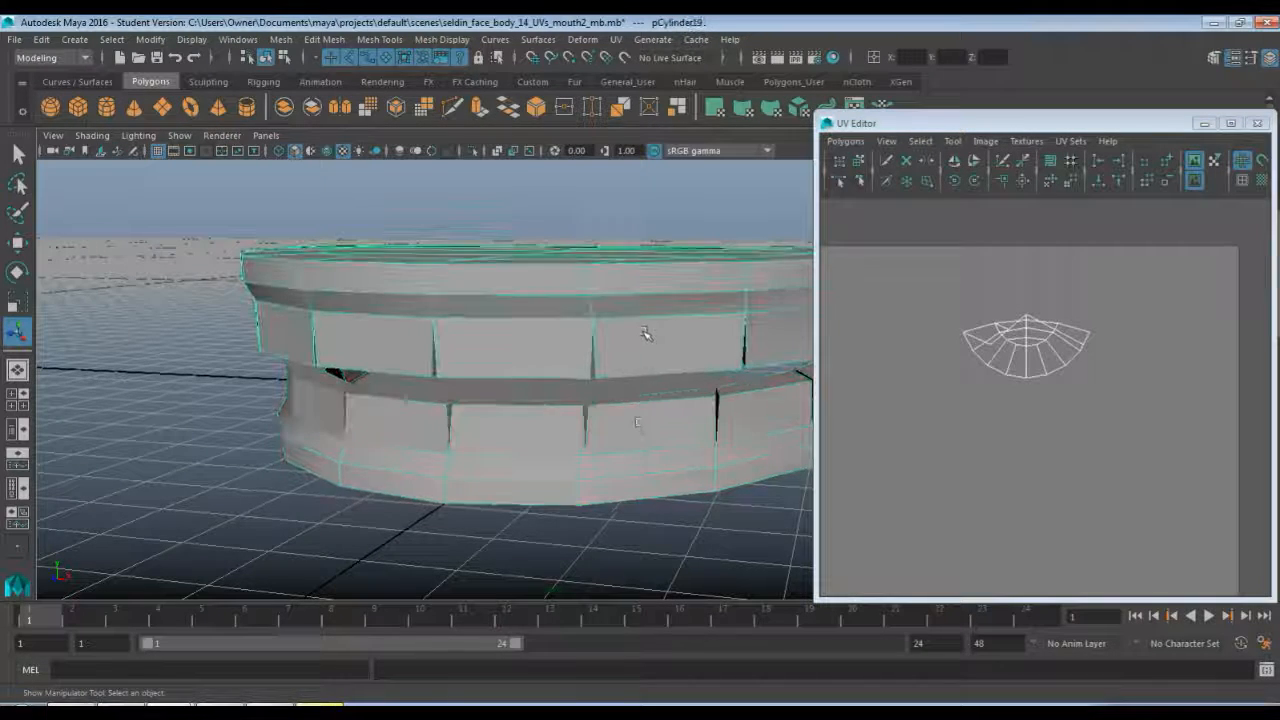
left_click(613, 333)
left_click(640, 439)
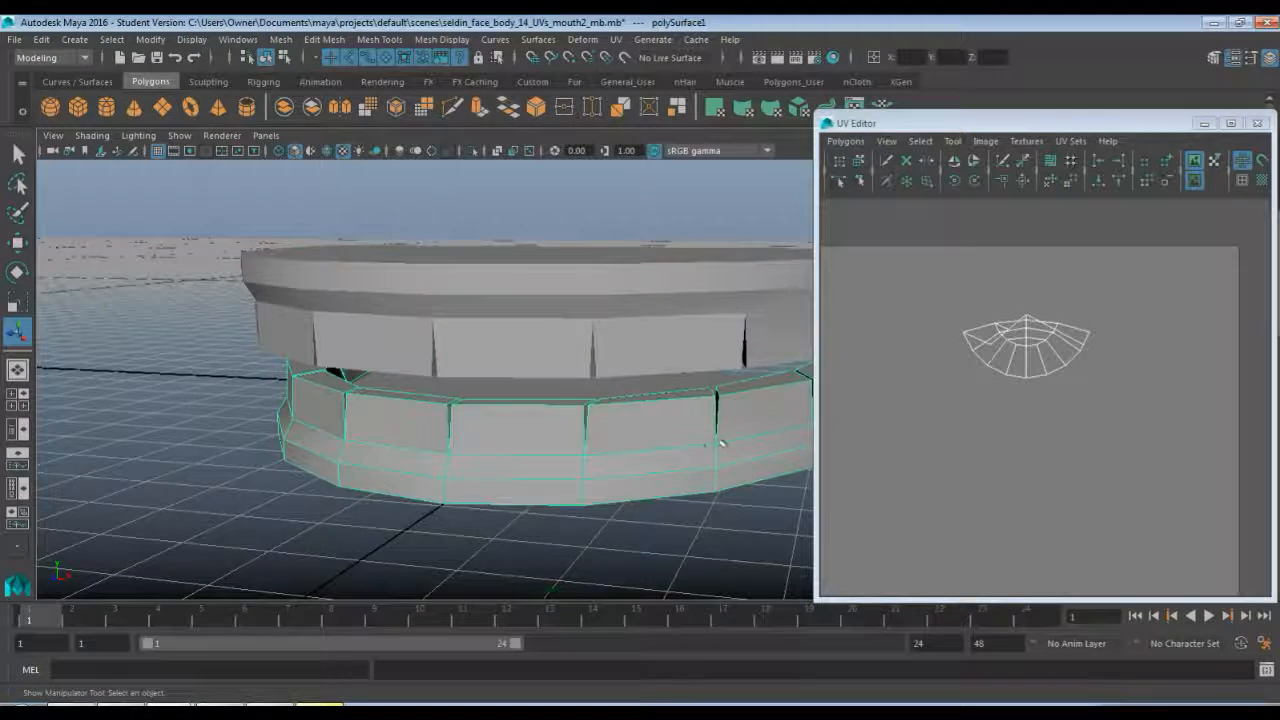
left_click_drag(720, 443, 669, 414, "alt")
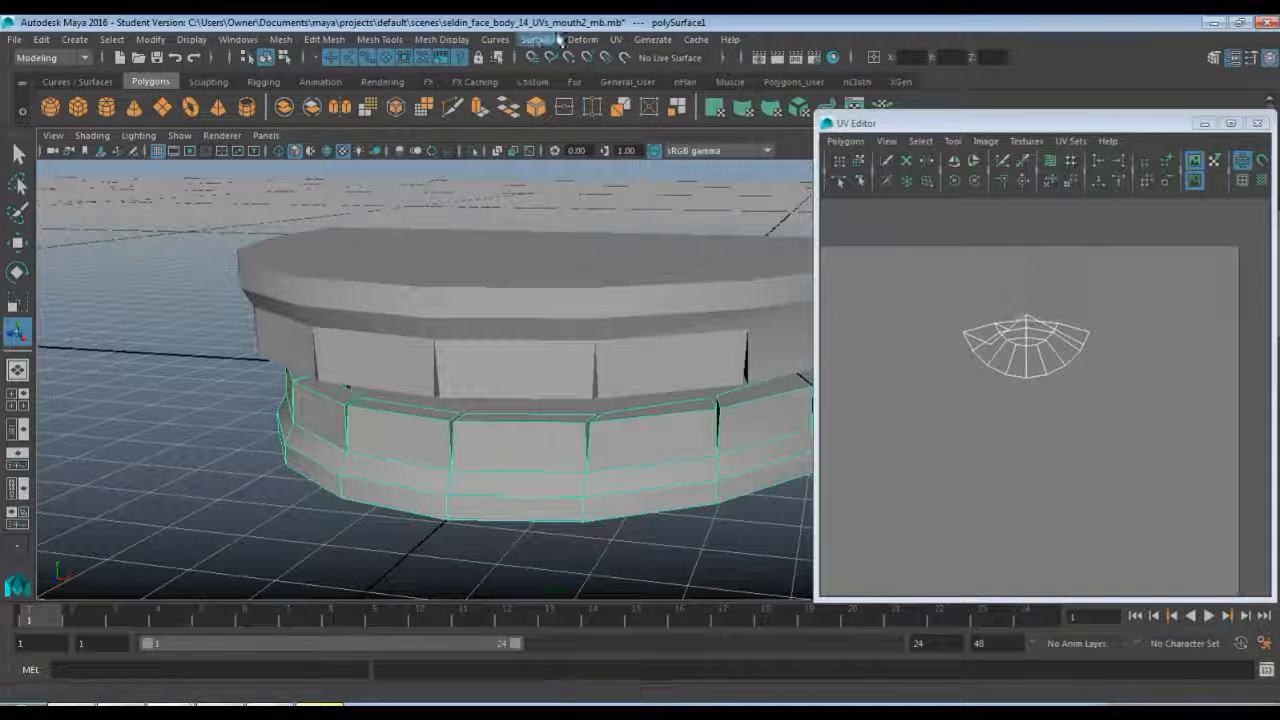
left_click(618, 39)
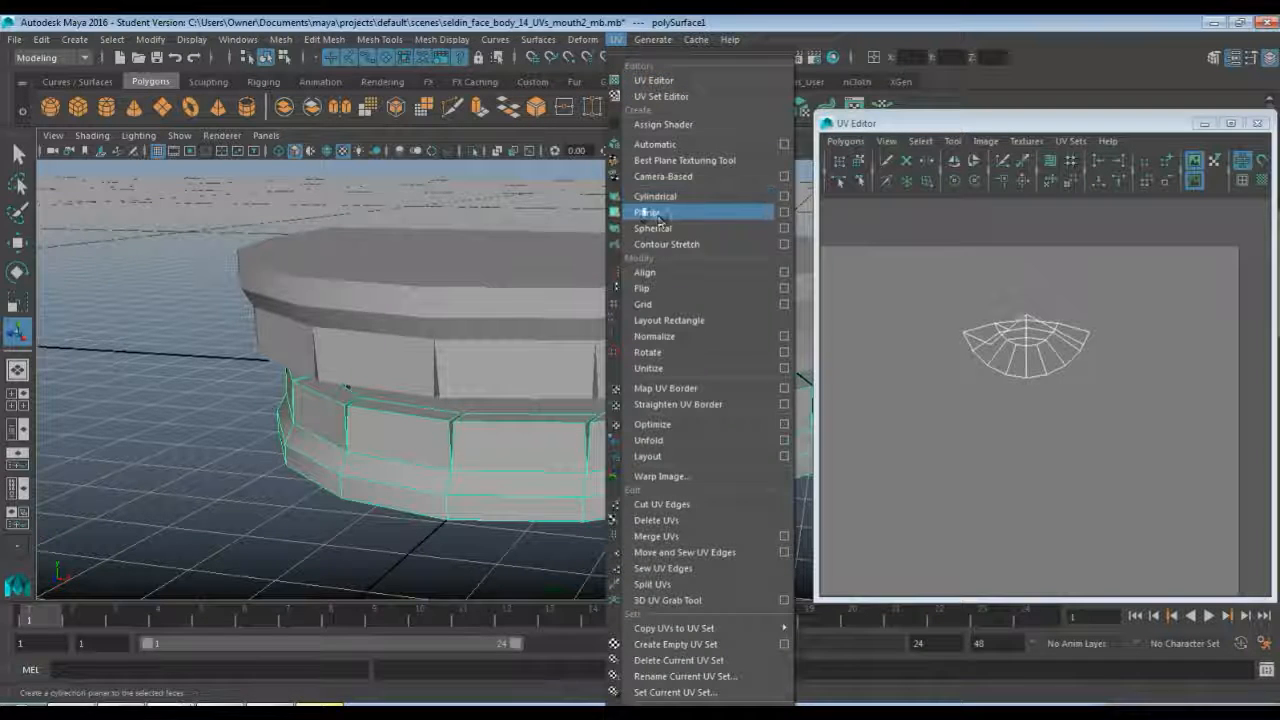
left_click(784, 212)
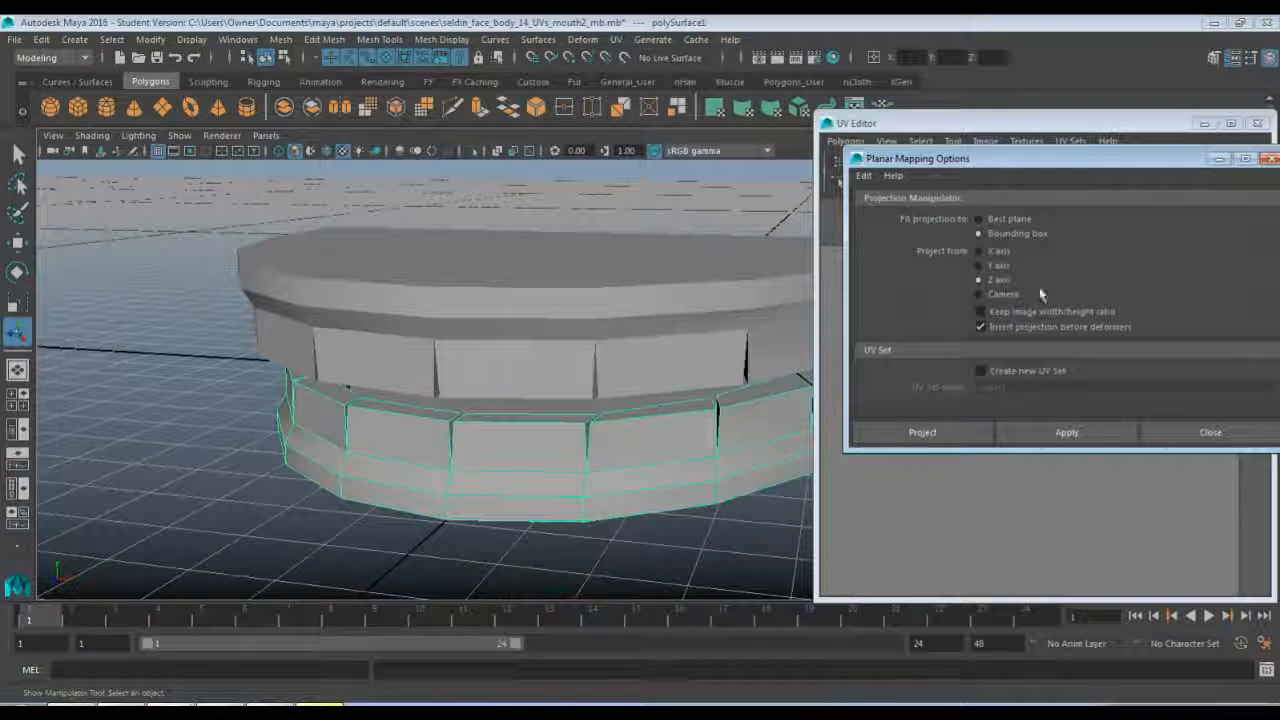
left_click(1068, 431)
left_click(1175, 434)
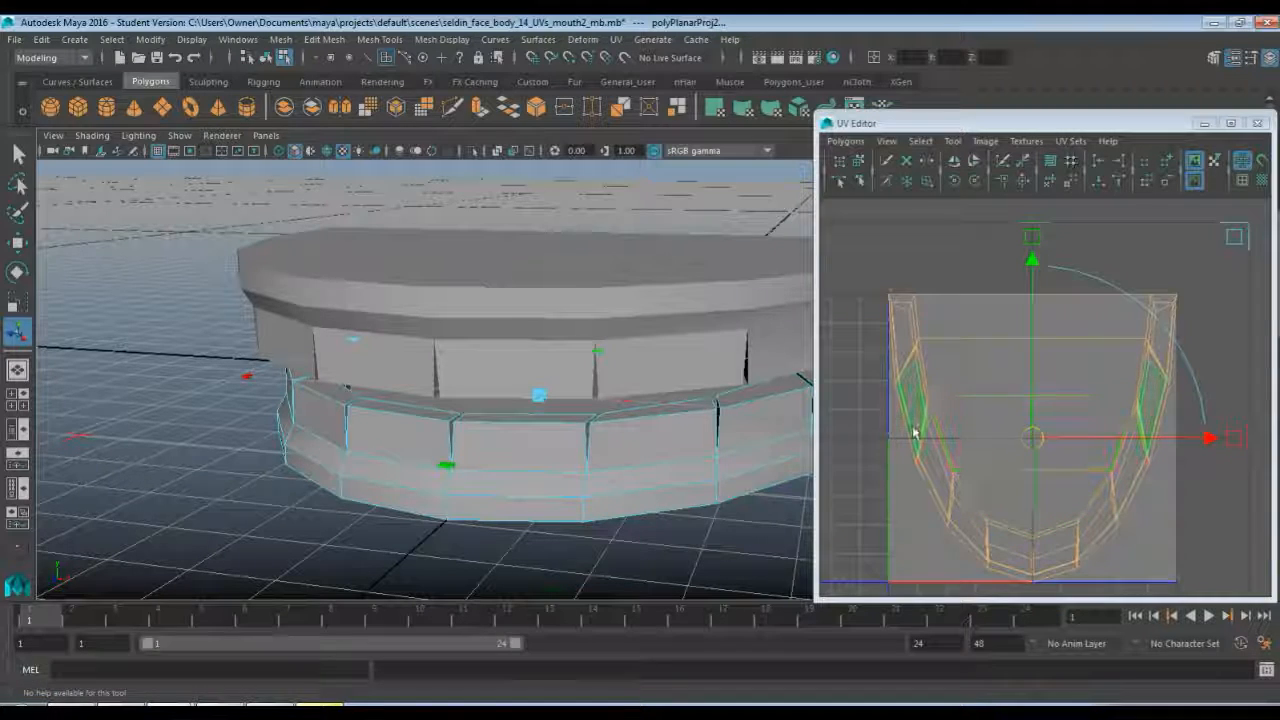
- In edge selection mode, select the outer edges where the lower teeth meet the gum, around to the front
left_click_drag(648, 496, 558, 418, "alt")
left_click(560, 416)
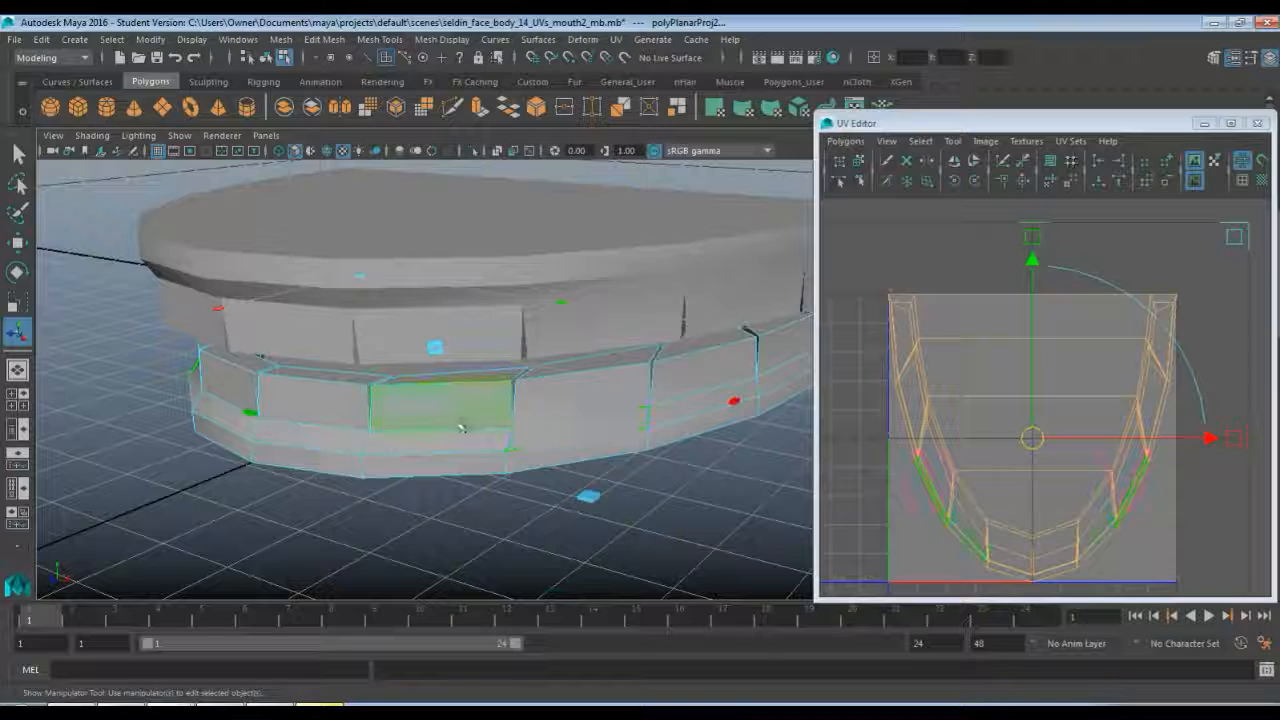
key("F10")
left_click(578, 424)
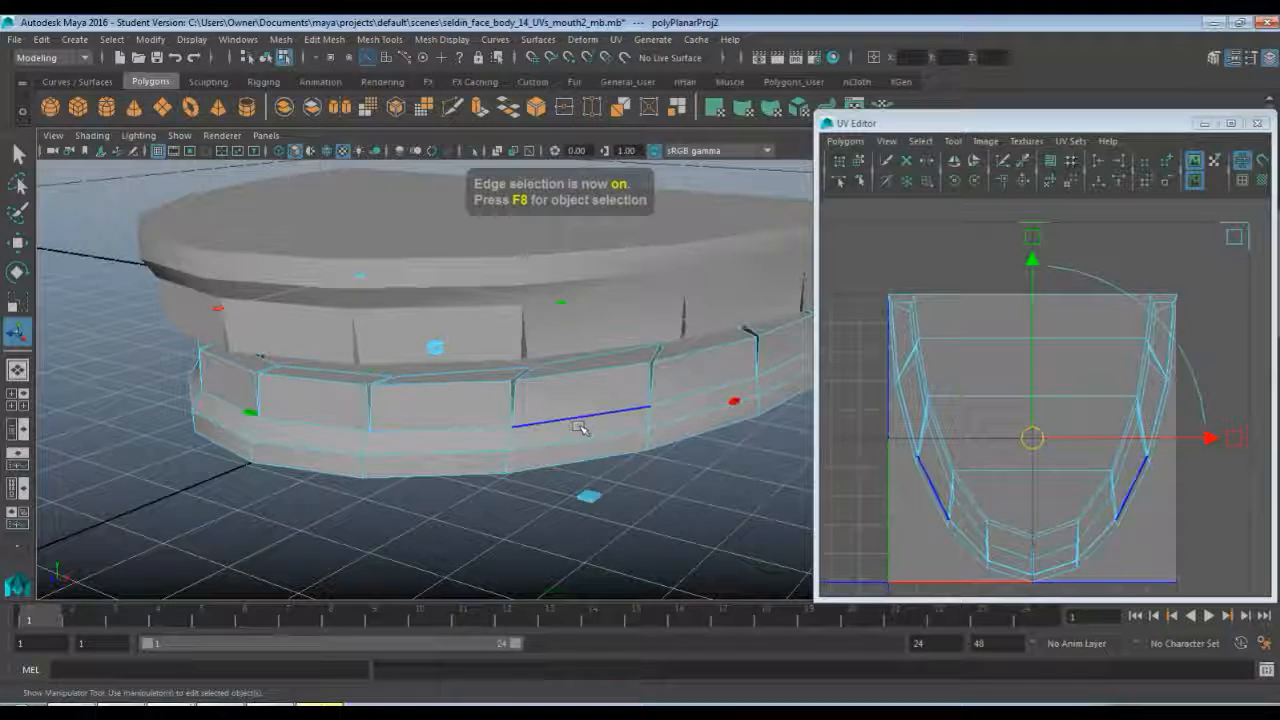
left_click_drag(578, 424, 587, 412, "alt")
left_click(587, 410)
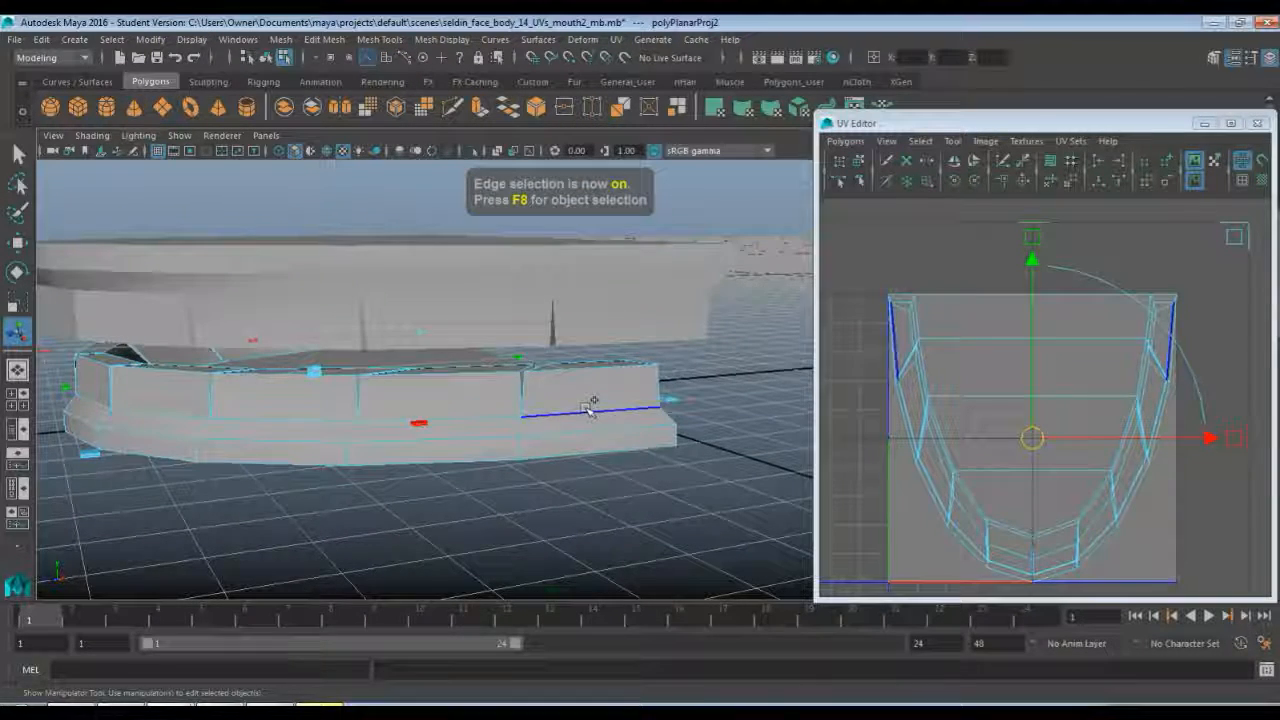
left_click(515, 416)
left_click(343, 420)
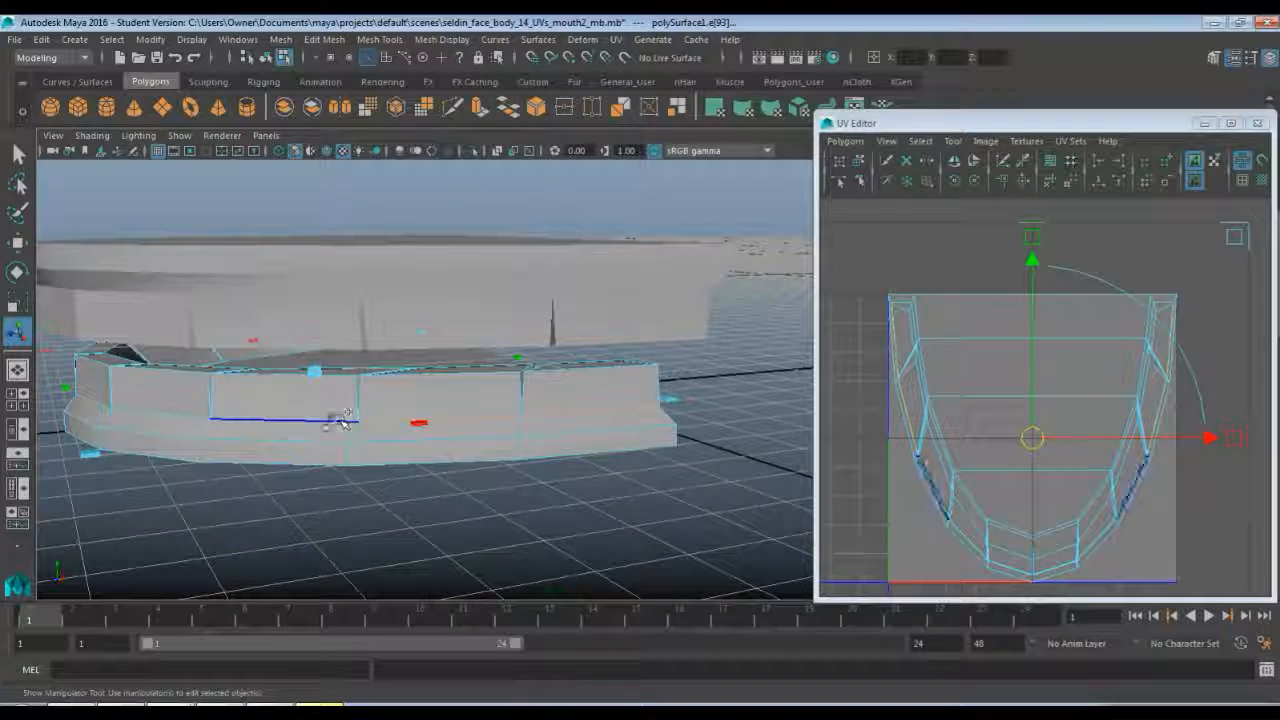
left_click_drag(280, 434, 549, 451, "alt")
left_click(207, 467)
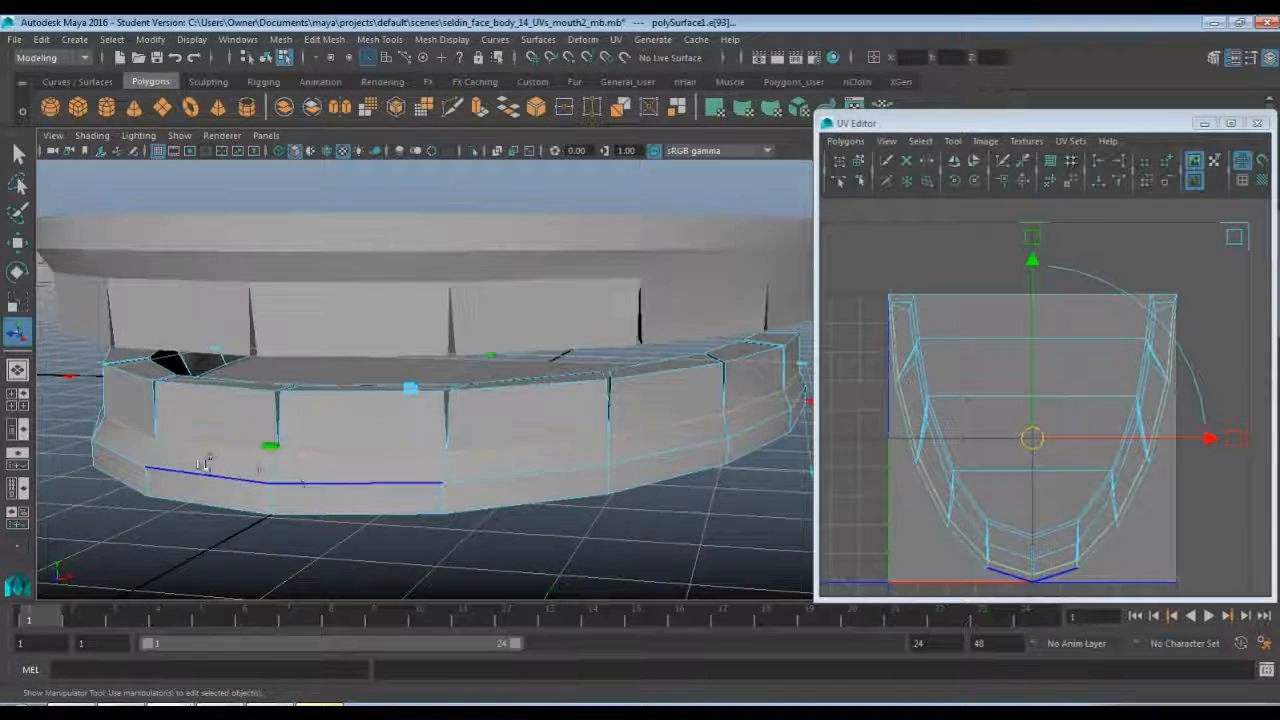
- Extend the edge selection along the inner base of the lower teeth and across the back ends of the arch
left_click_drag(205, 463, 311, 473, "alt")
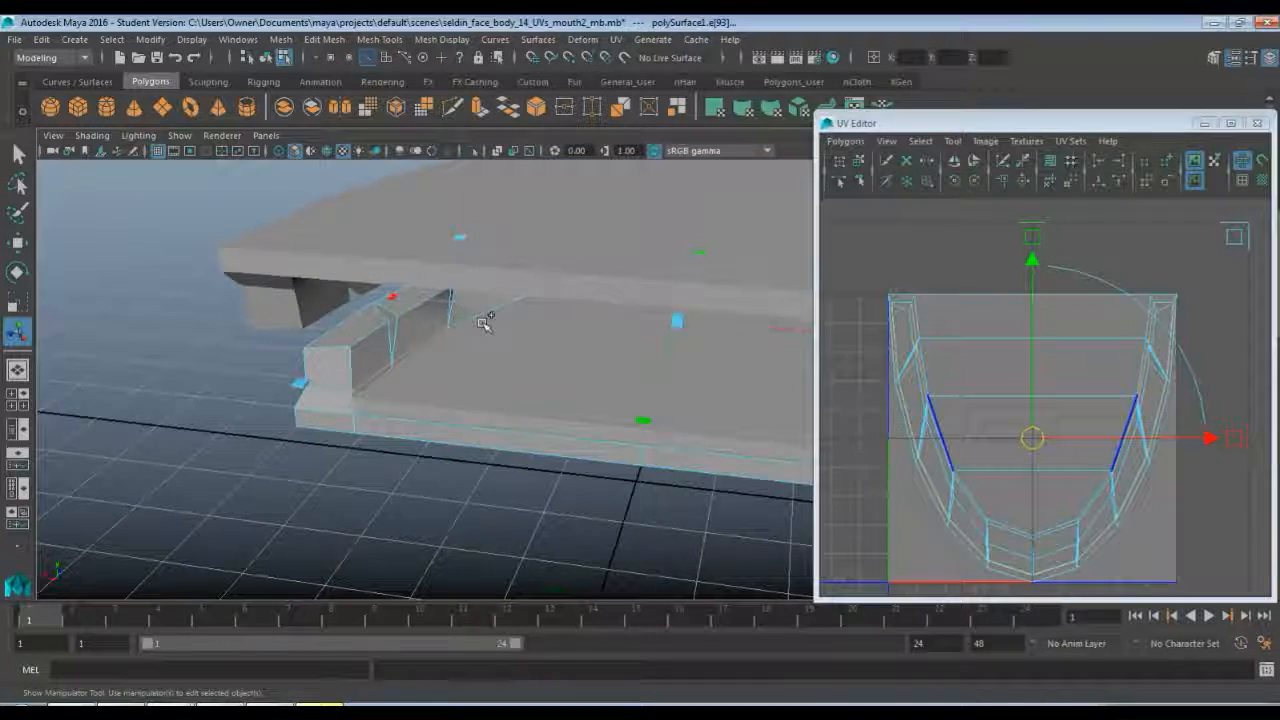
left_click_drag(487, 319, 436, 382, "alt")
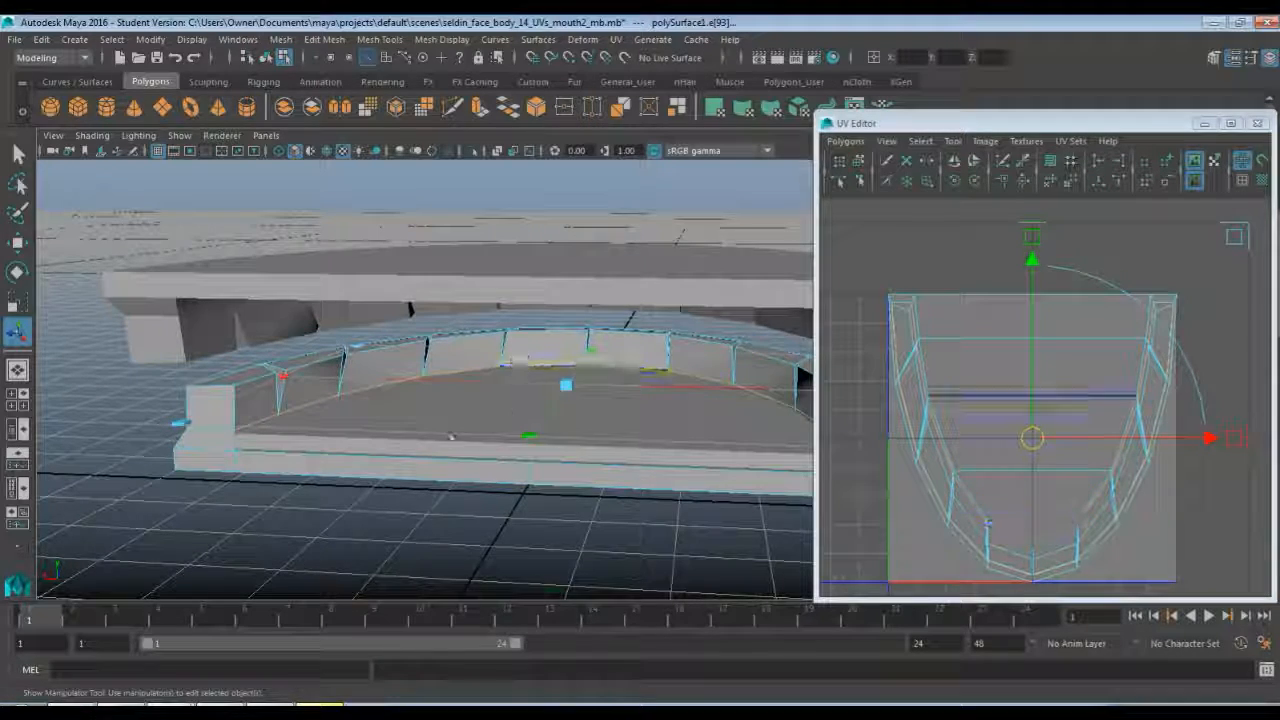
left_click_drag(346, 417, 338, 460, "alt")
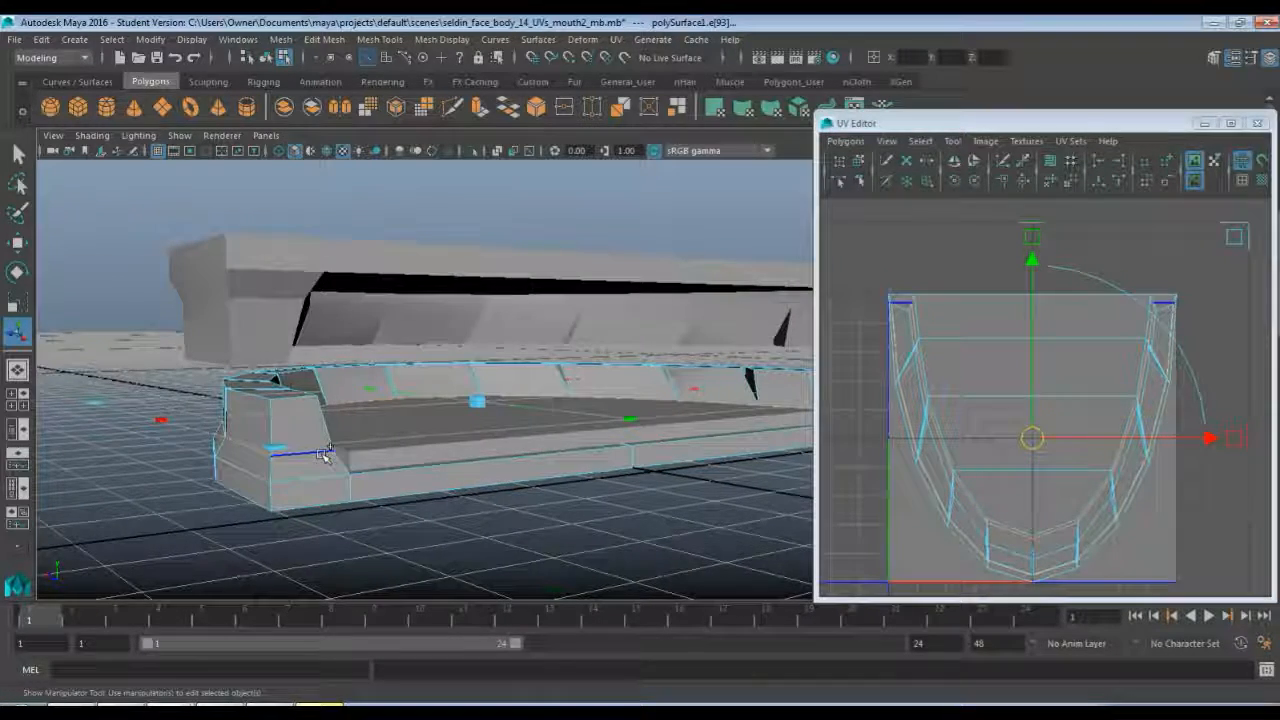
left_click_drag(194, 509, 419, 469, "alt")
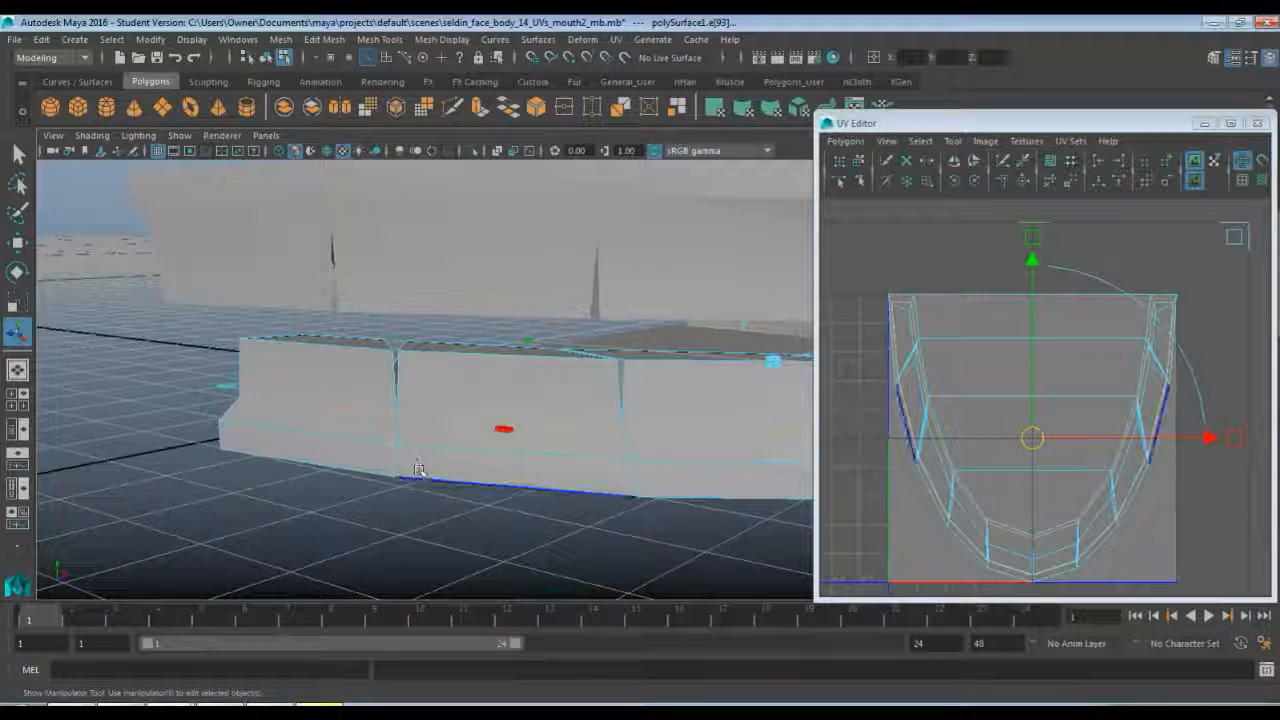
- Switch to wireframe display and complete the edge selection around the bases of the lower teeth, inside and out
scroll(414, 449, "up", 6)
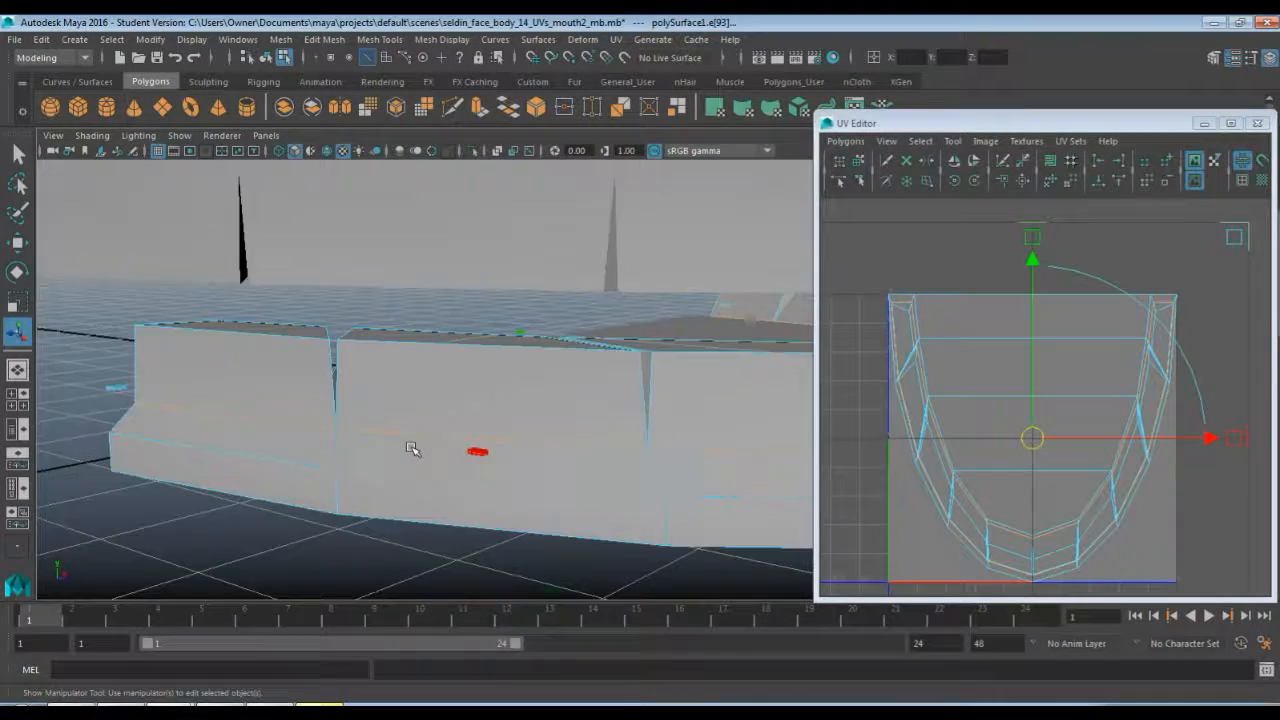
left_click_drag(380, 444, 507, 417, "alt")
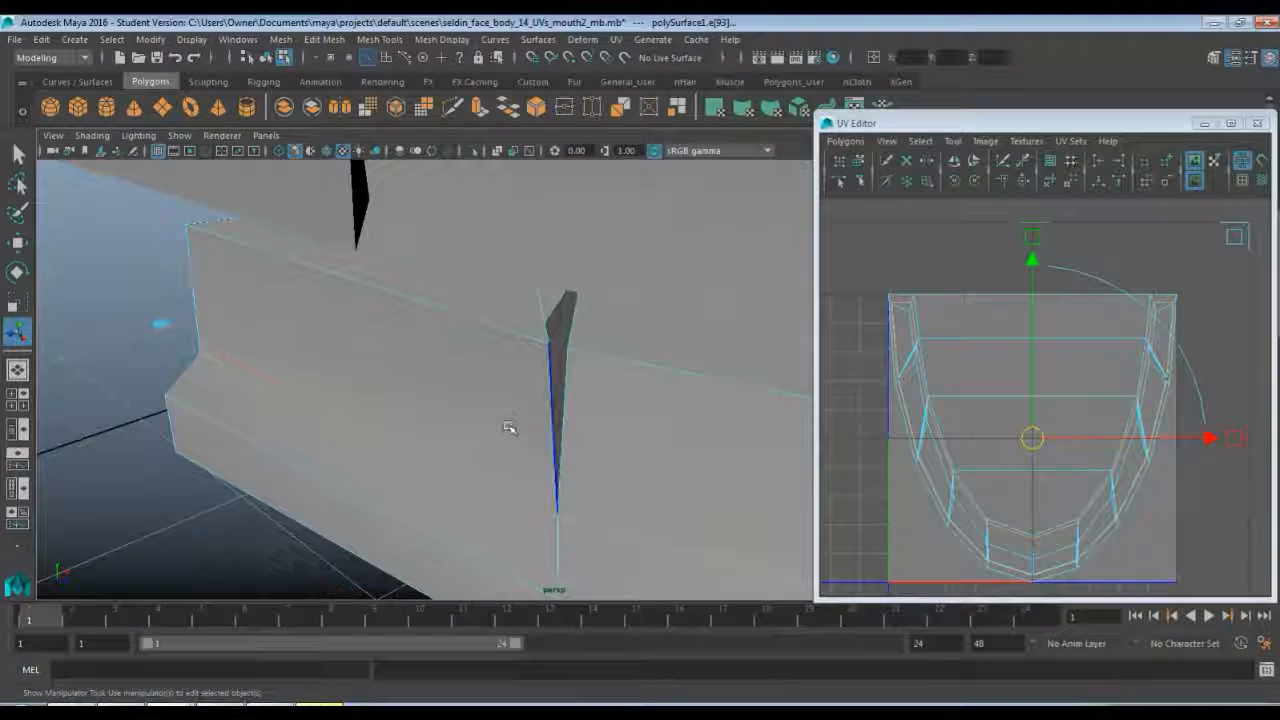
key("4")
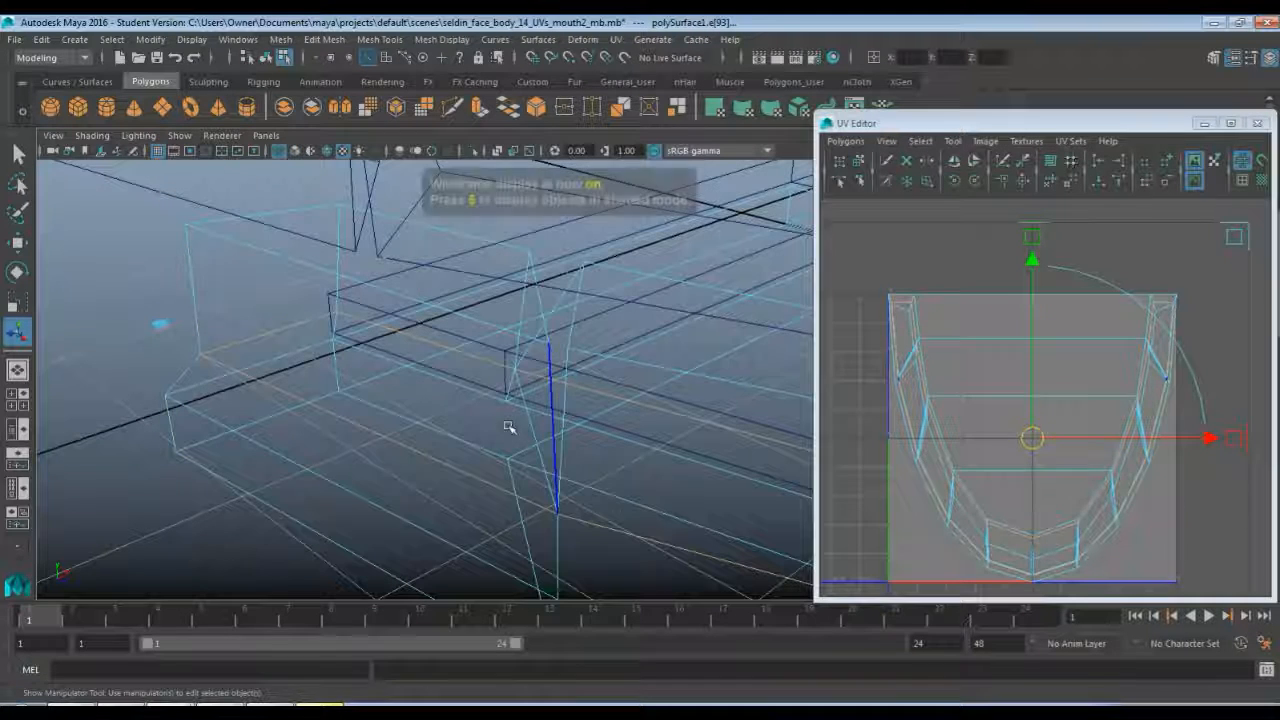
left_click(420, 455)
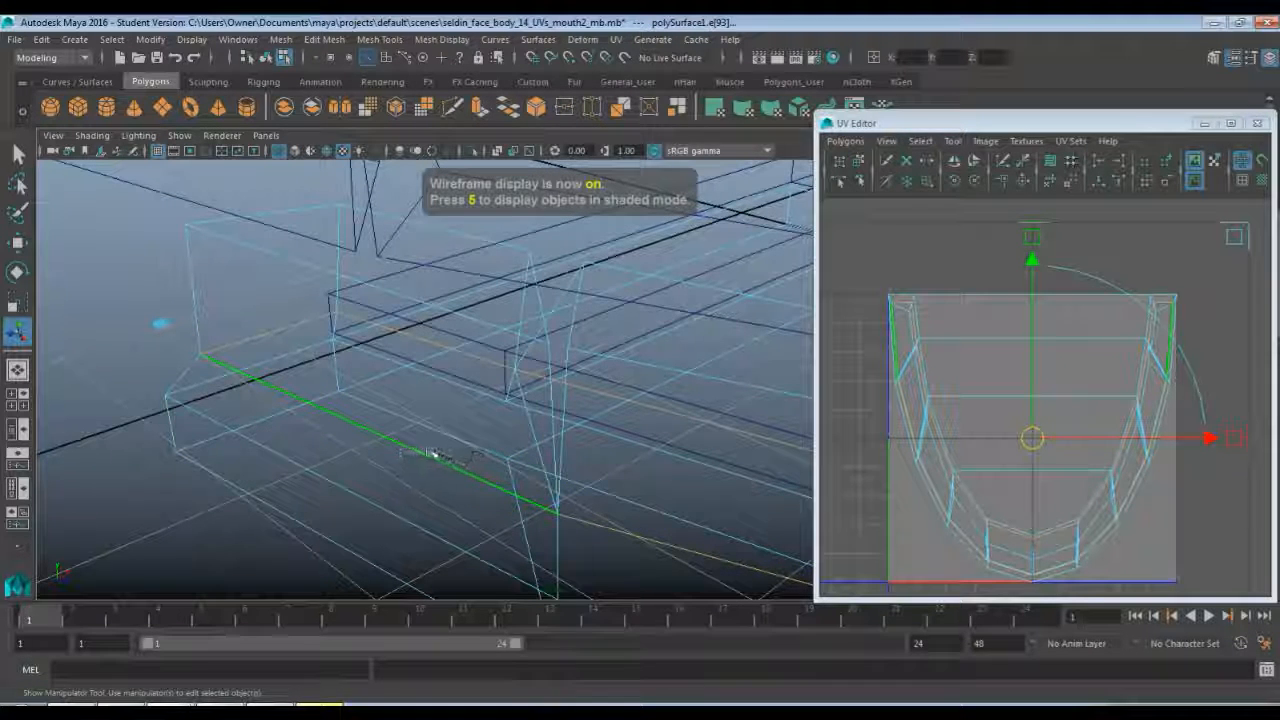
key("ctrl+z")
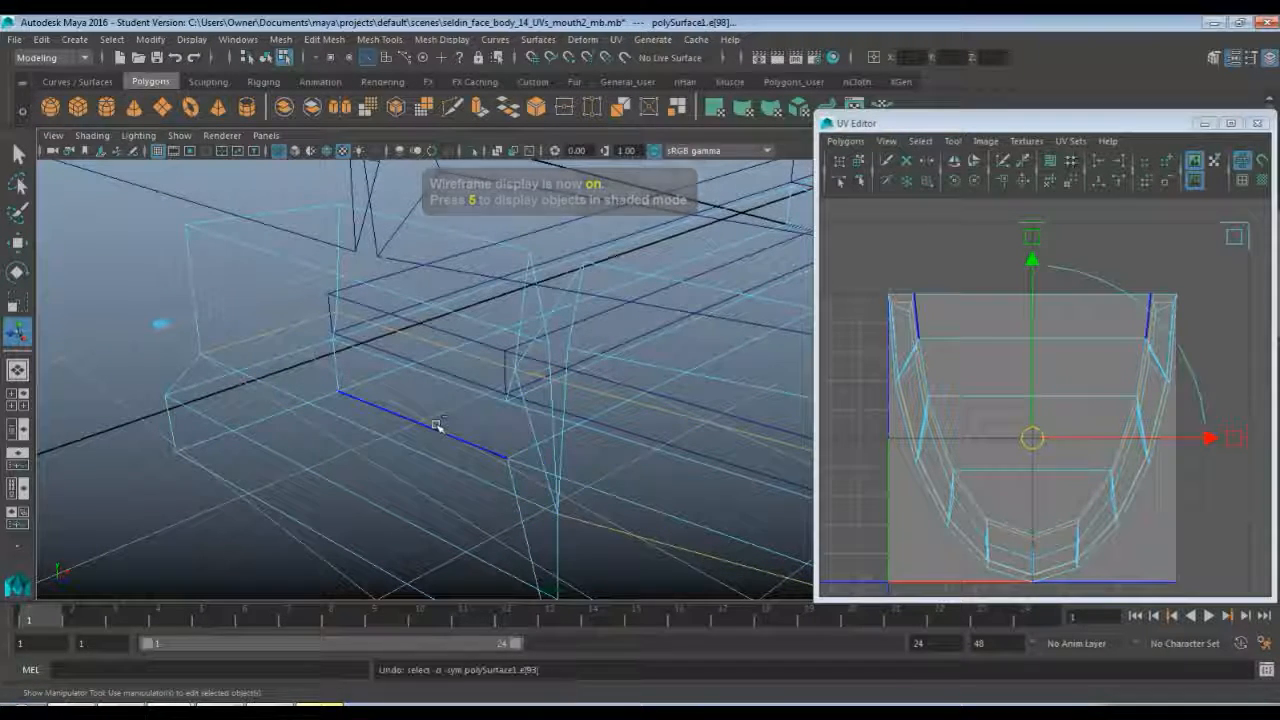
left_click(357, 428)
left_click_drag(357, 428, 305, 455, "alt")
middle_click_drag(603, 529, 434, 400, "alt")
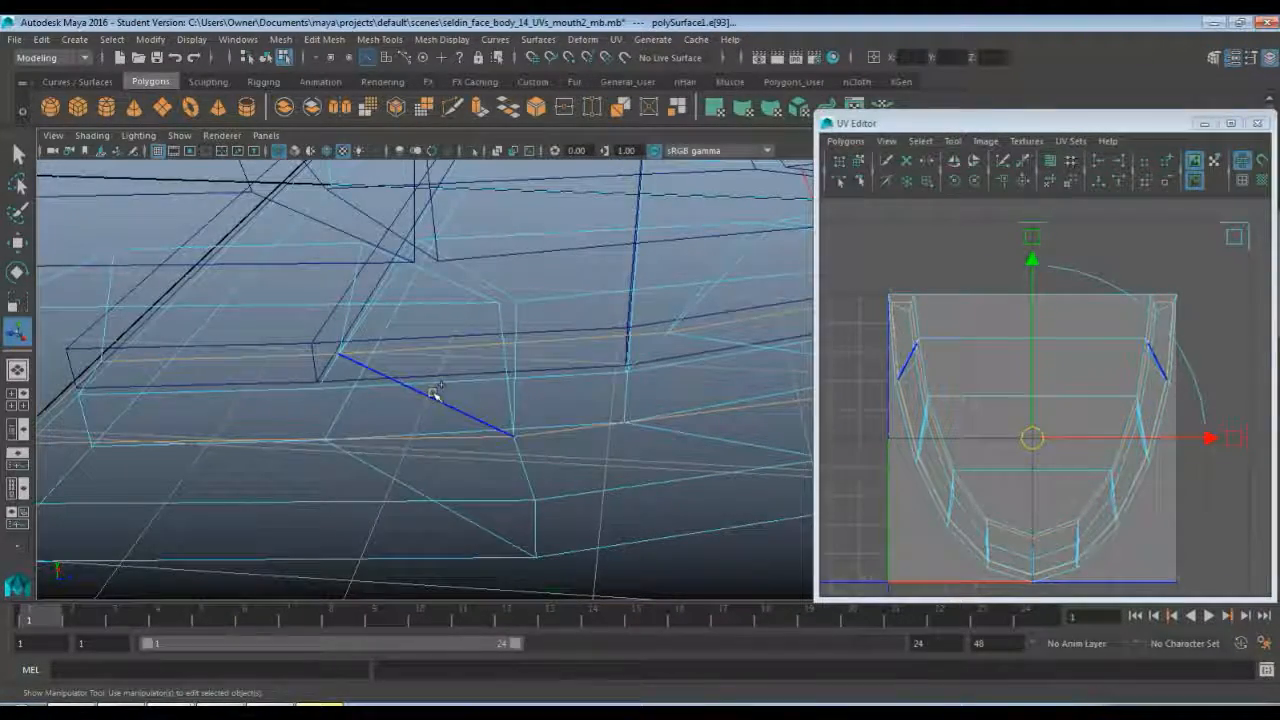
left_click(434, 393)
left_click_drag(614, 428, 450, 346, "alt")
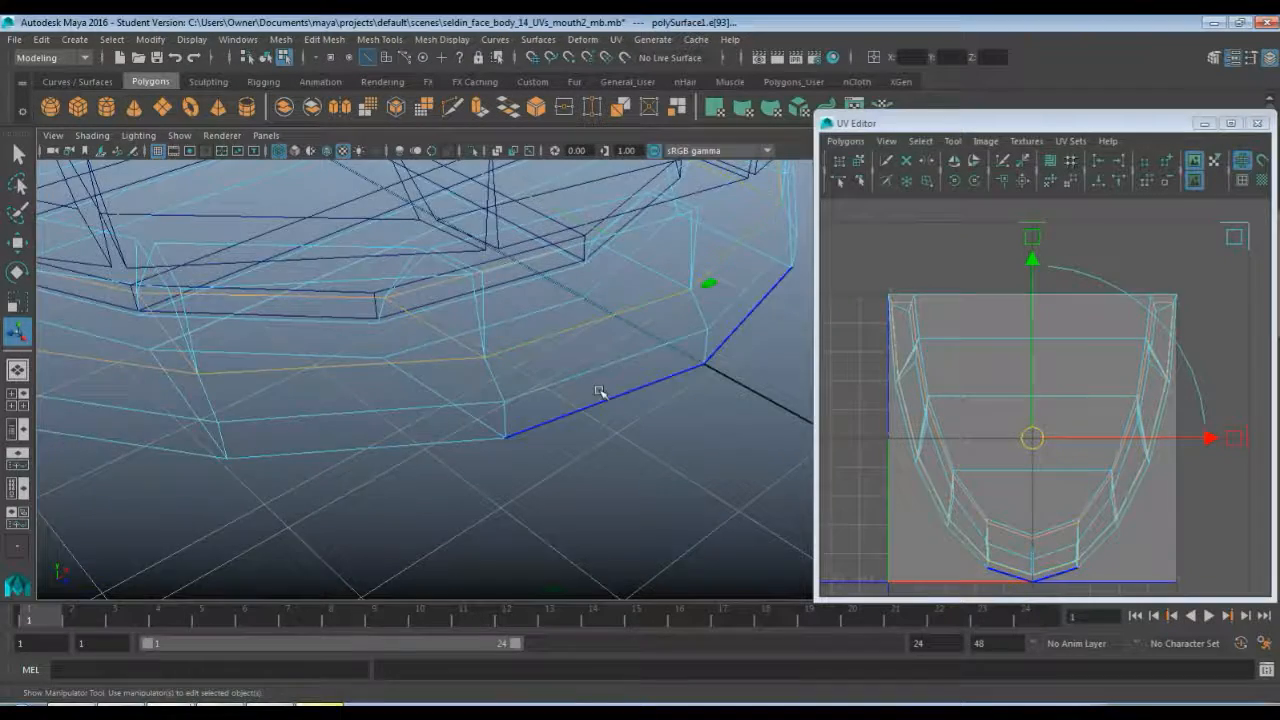
left_click_drag(599, 391, 397, 400, "alt")
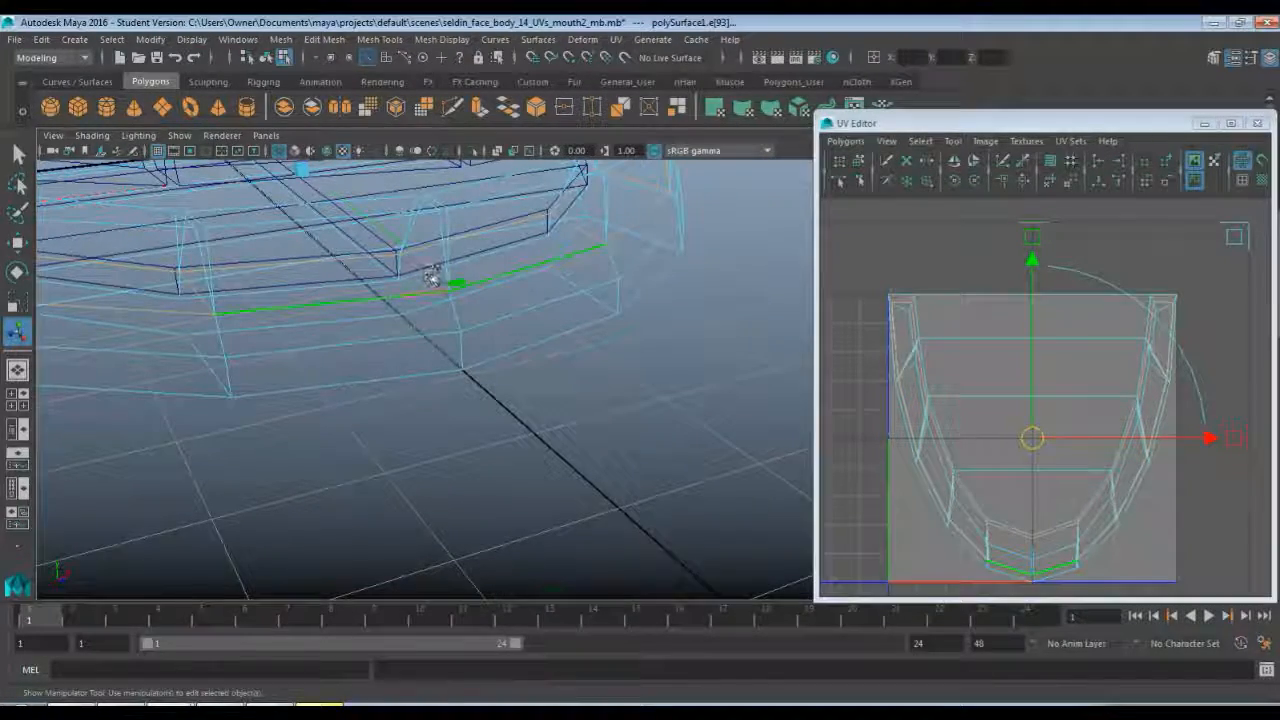
left_click_drag(684, 367, 526, 486, "alt")
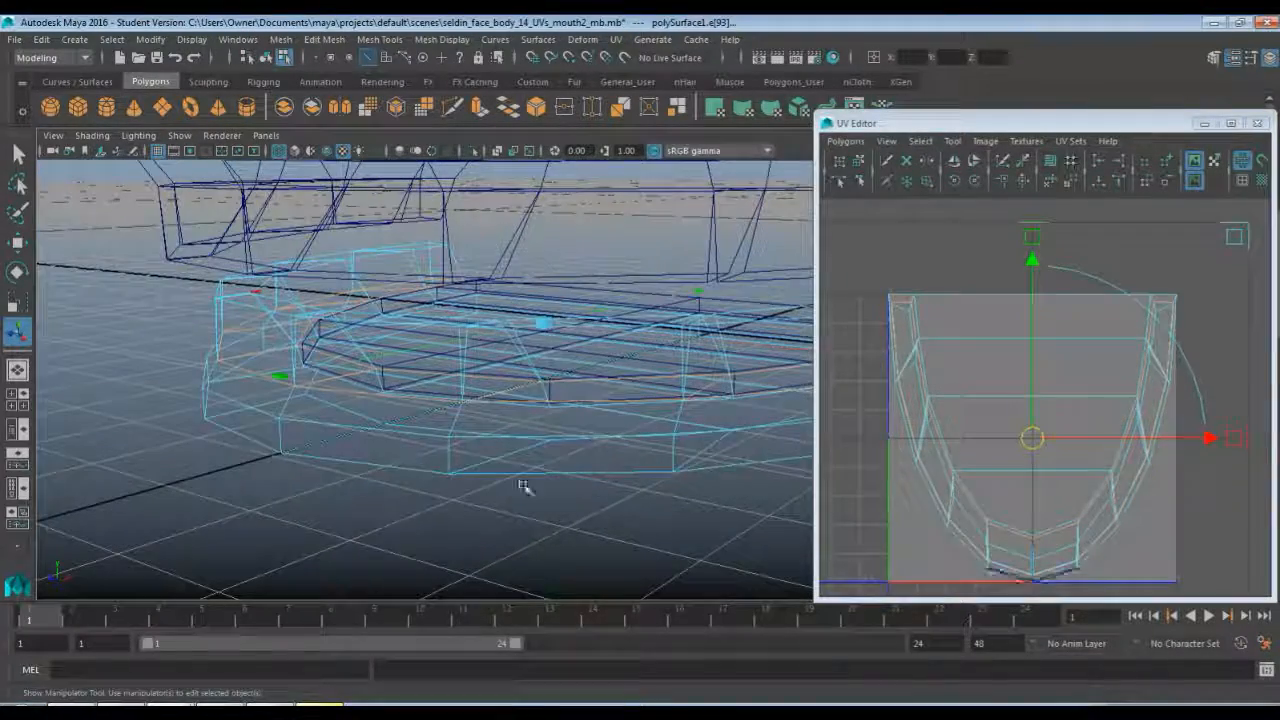
- Cut the UVs along the selected edges and move the gum shell up and left, away from the teeth shell
left_click(845, 141)
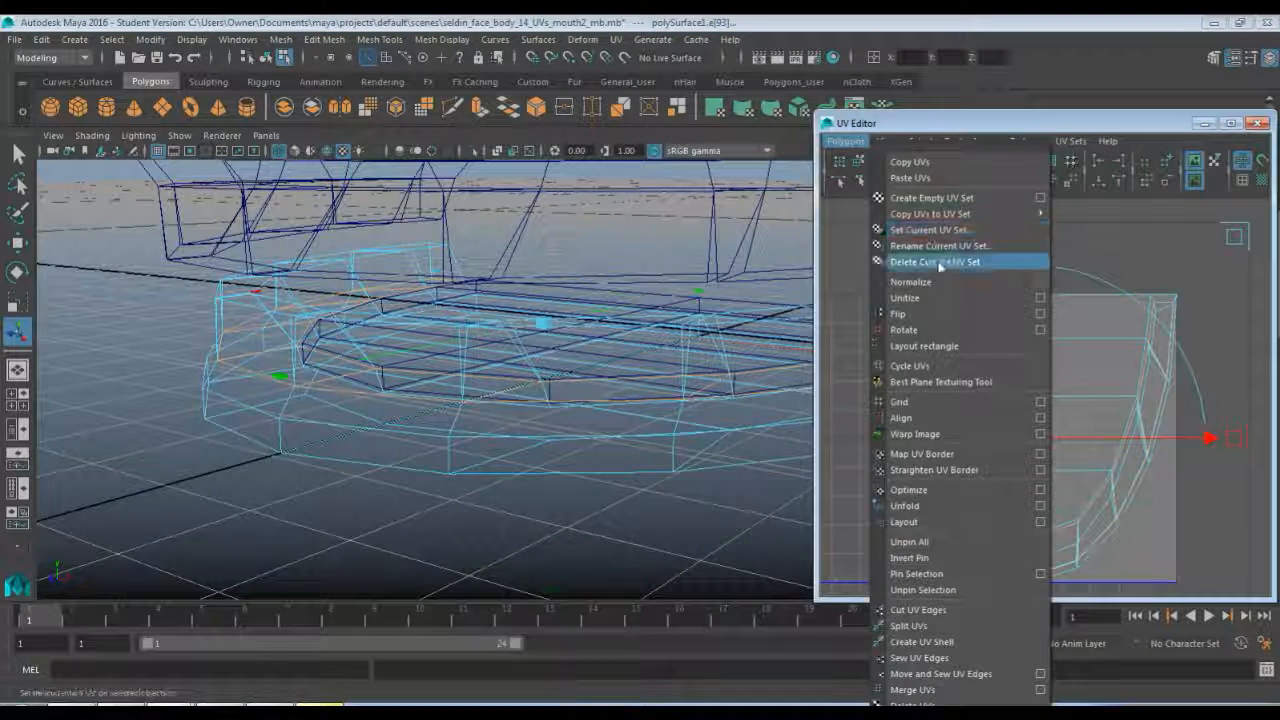
left_click(959, 610)
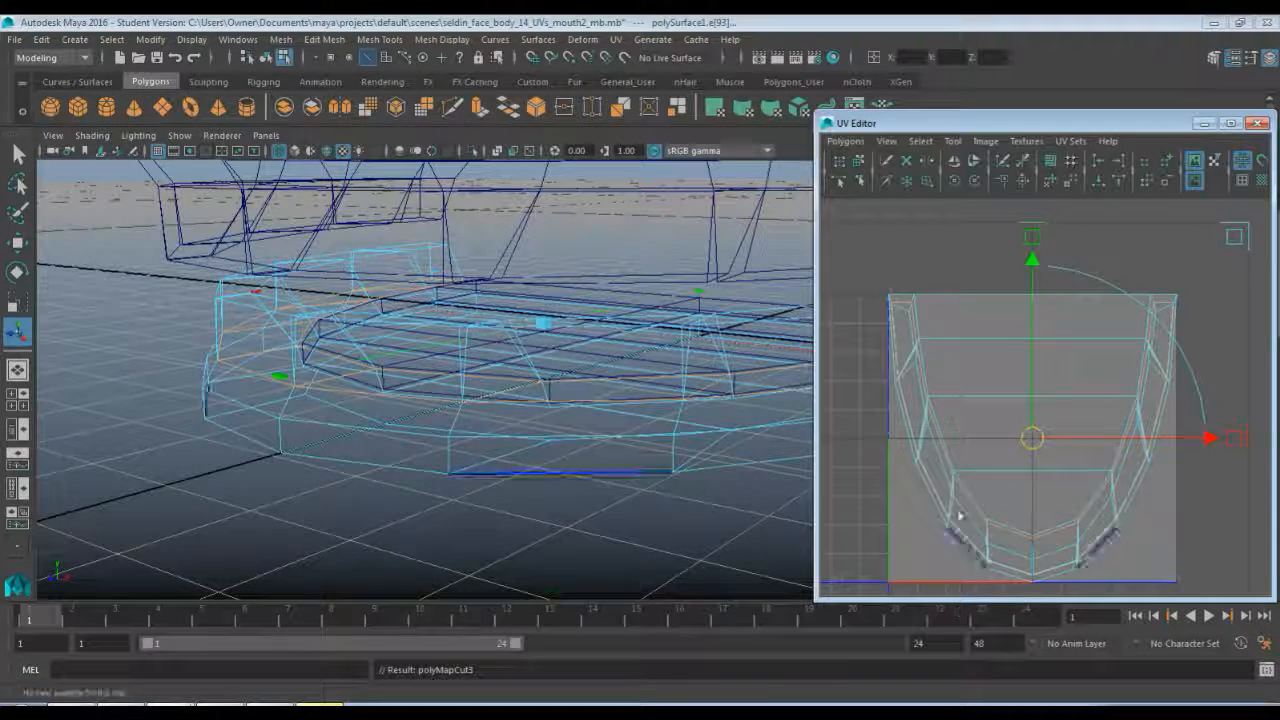
right_click_drag(957, 457, 1026, 454)
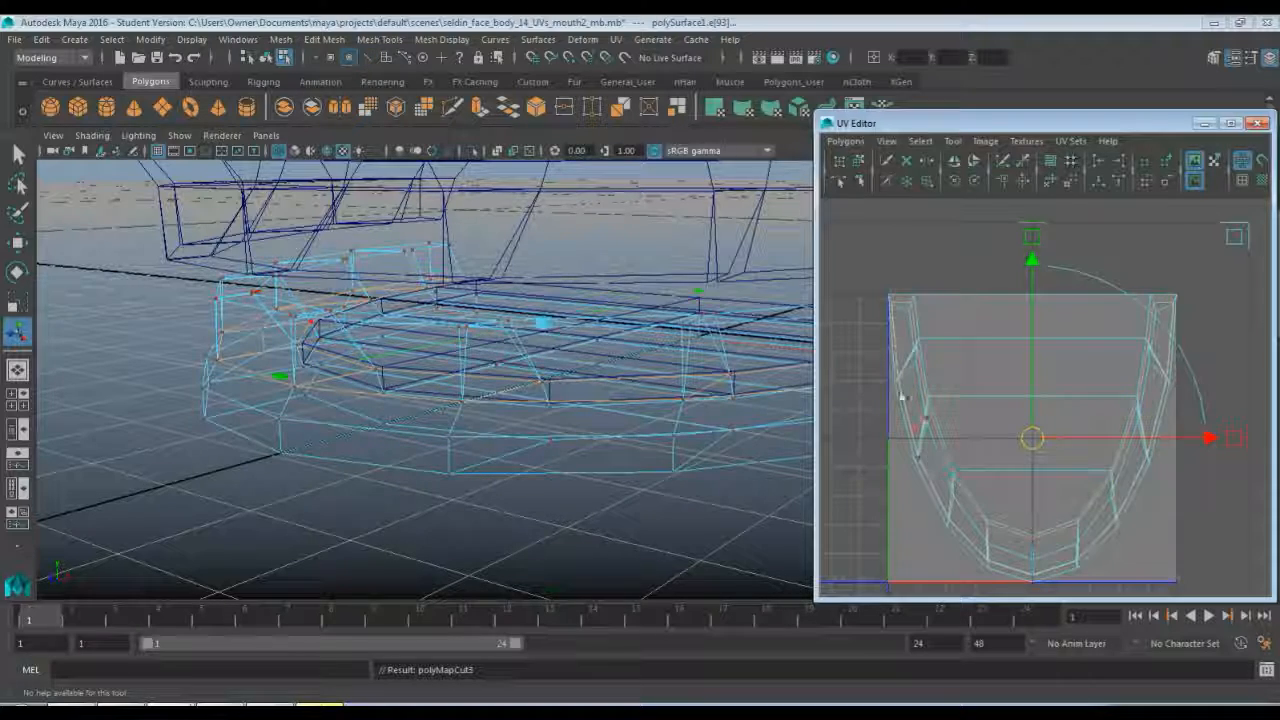
scroll(966, 420, "down", 3)
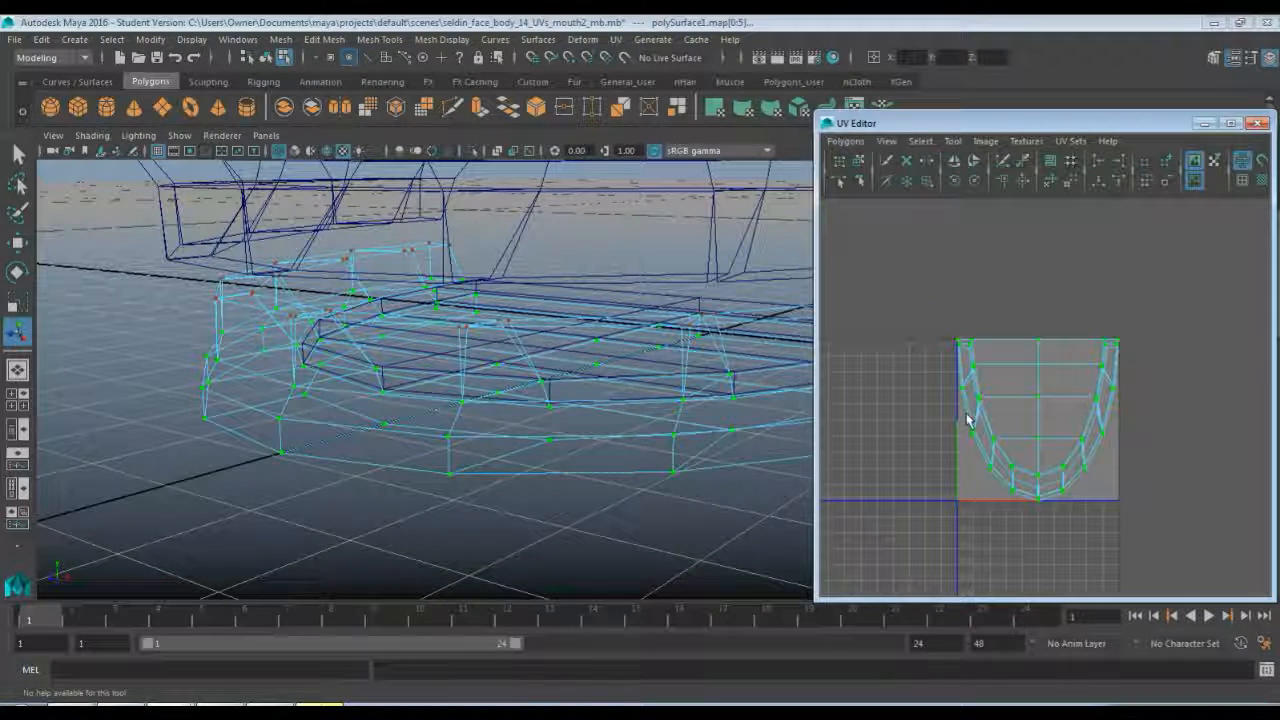
key("w")
left_click_drag(1036, 420, 920, 306)
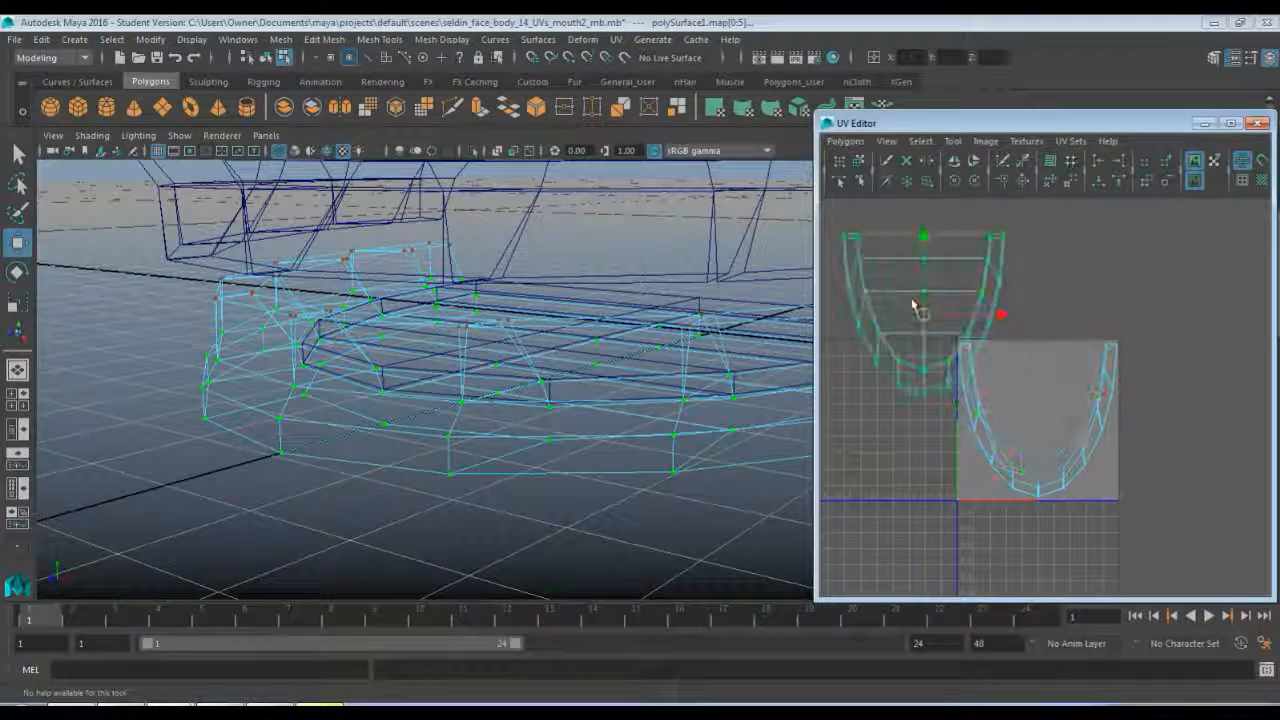
- Select the whole lower gum UV shell and apply Unfold to it
middle_click_drag(1049, 311, 1100, 378, "alt")
double_click(964, 324)
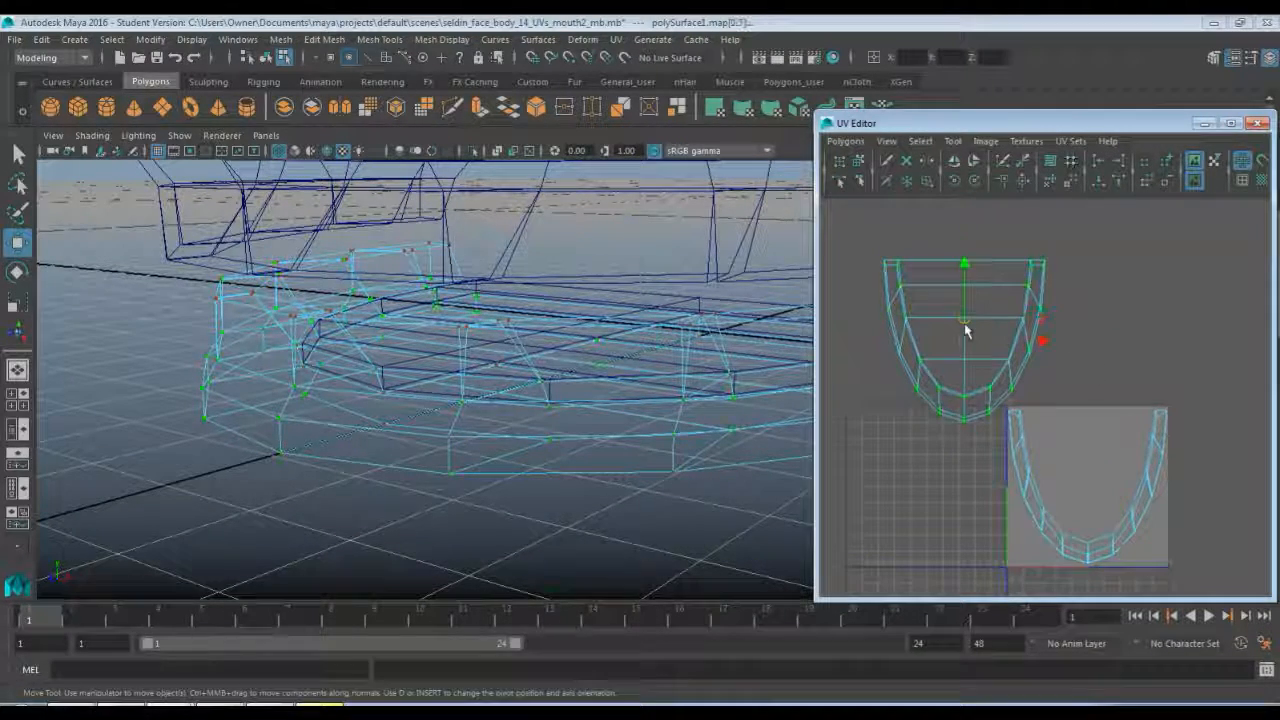
middle_click_drag(1094, 447, 1034, 364, "alt")
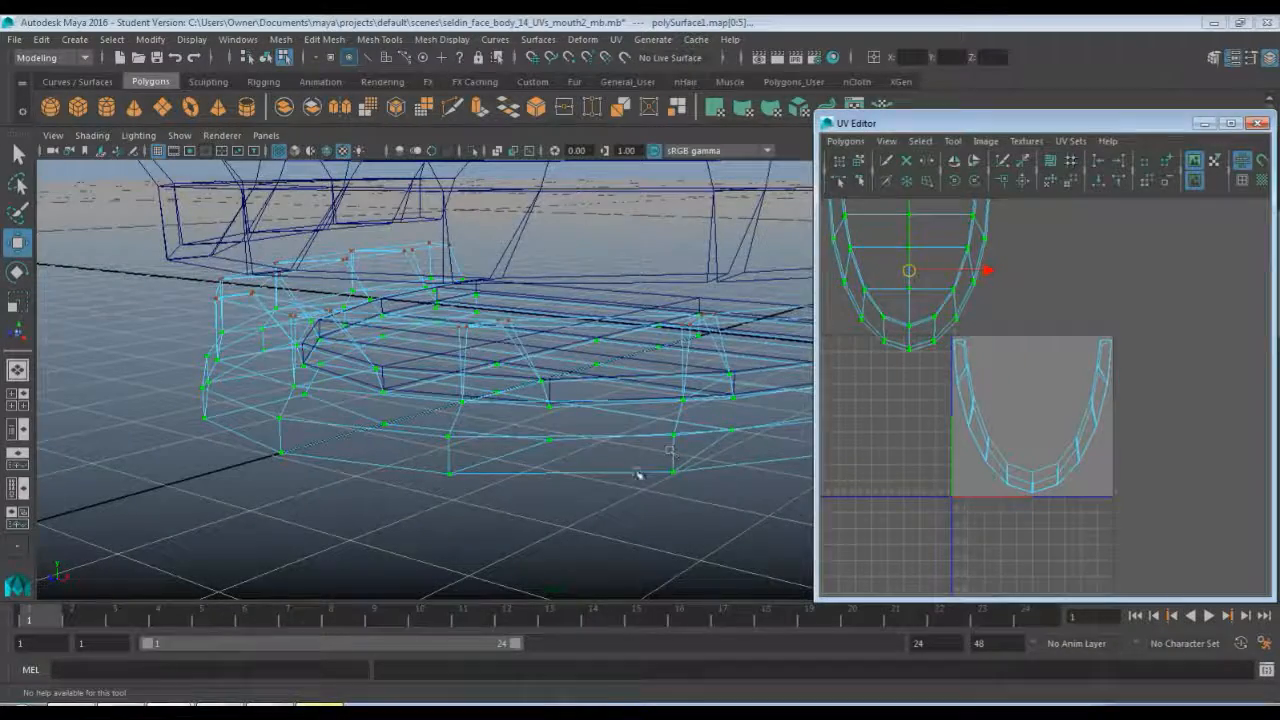
left_click_drag(634, 471, 566, 482, "alt")
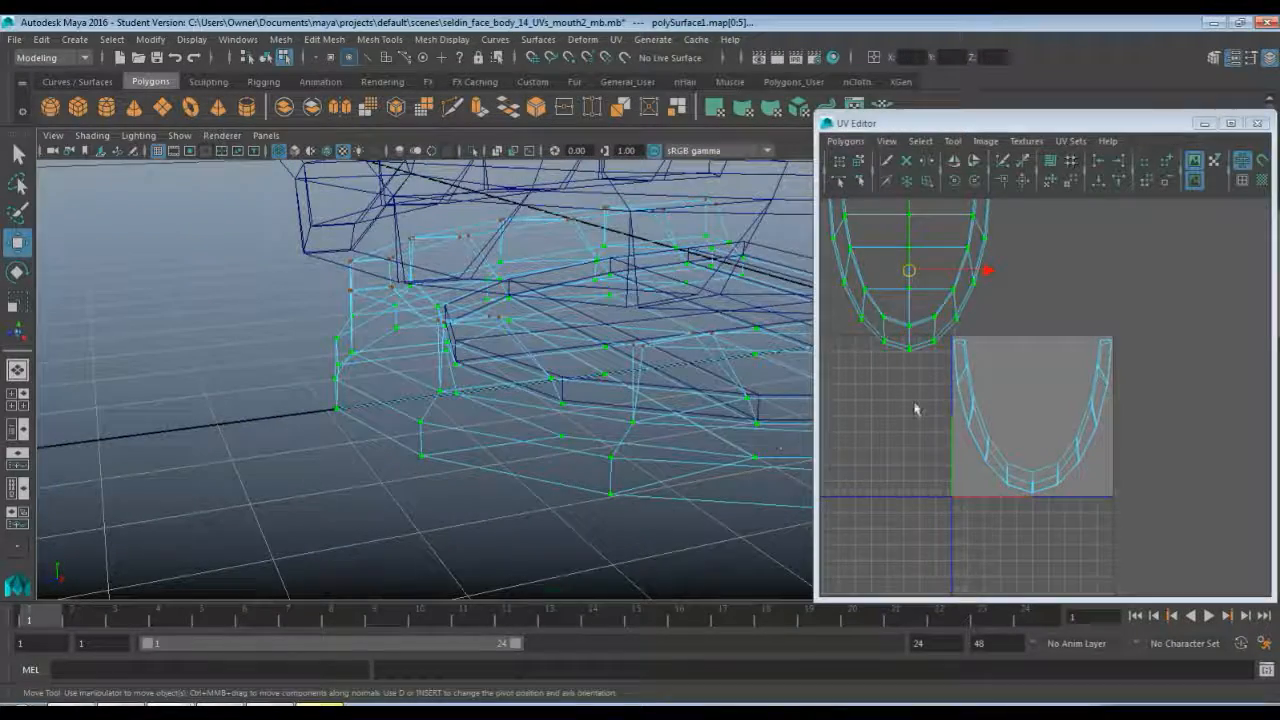
middle_click_drag(914, 409, 951, 434, "alt")
left_click(845, 141)
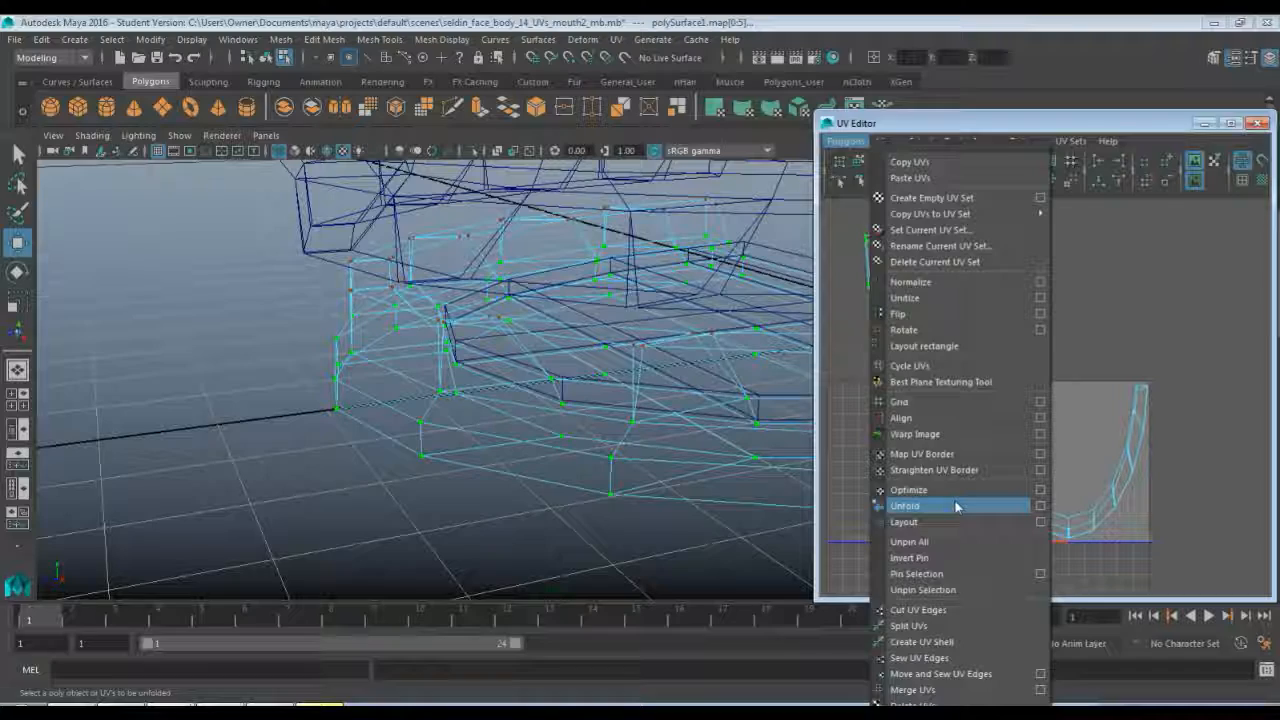
left_click(905, 506)
middle_click_drag(931, 377, 914, 486, "alt")
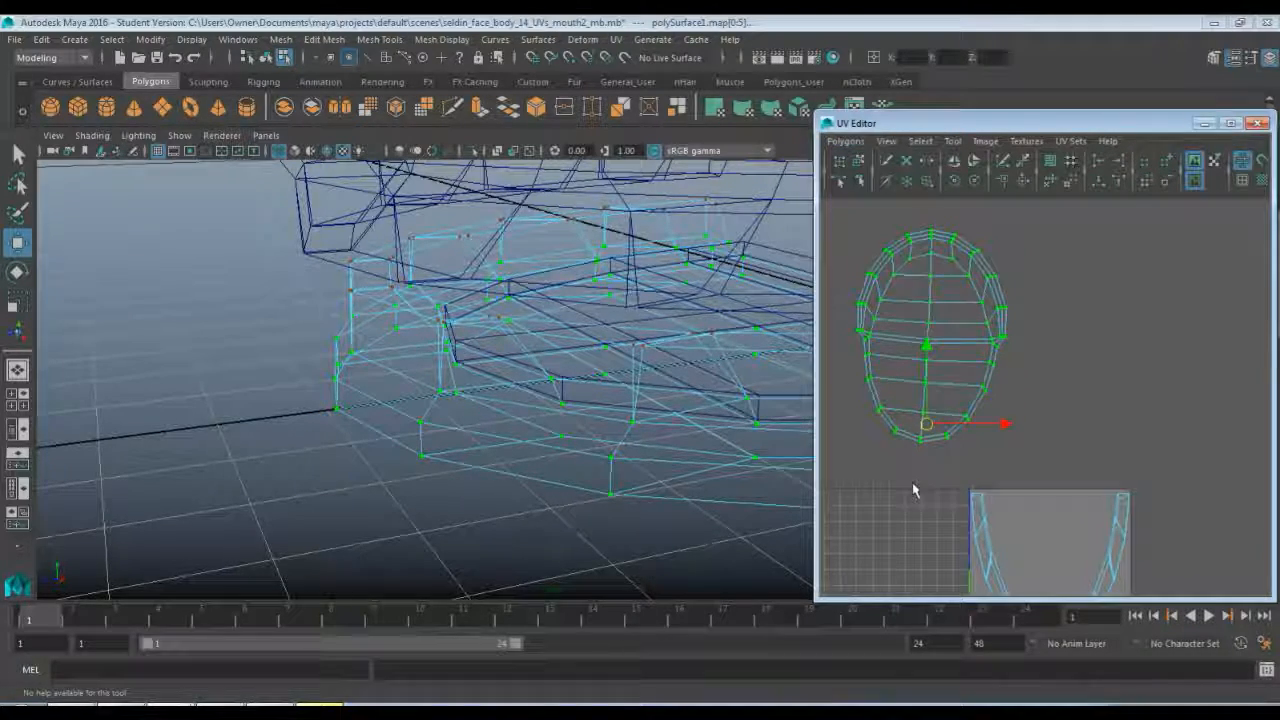
scroll(912, 486, "up", 3)
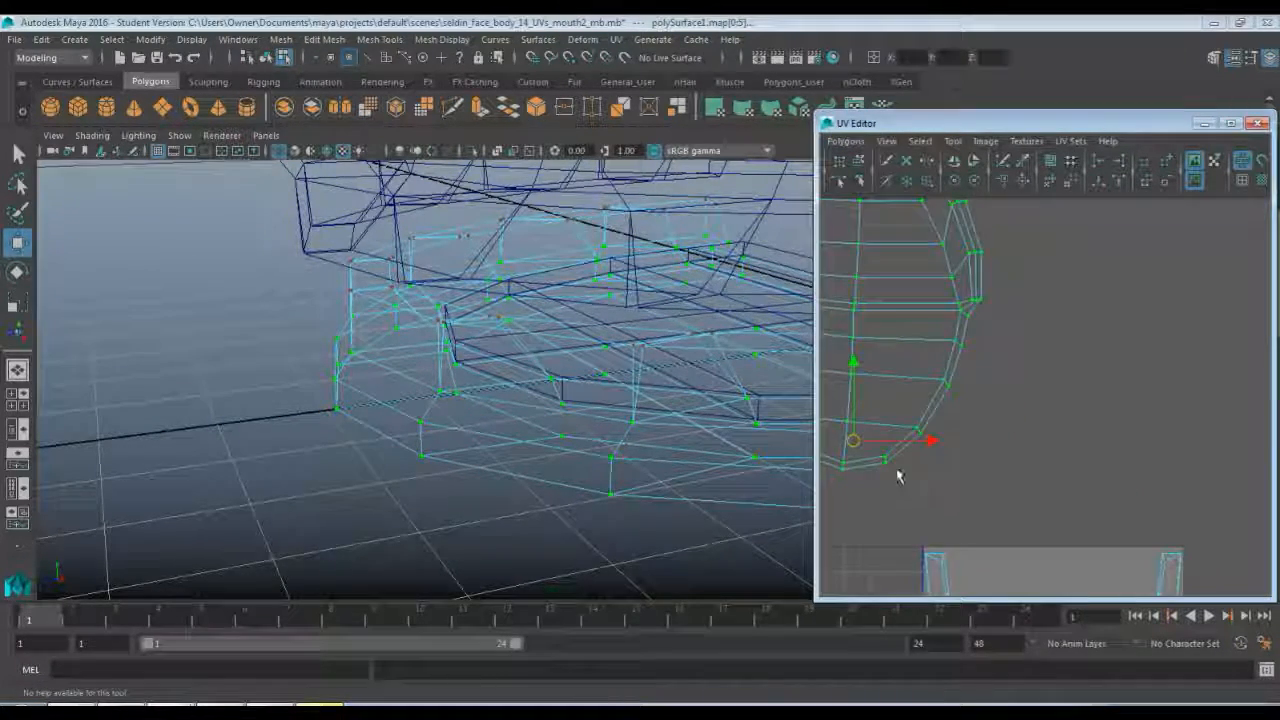
middle_click_drag(898, 476, 1016, 556, "alt")
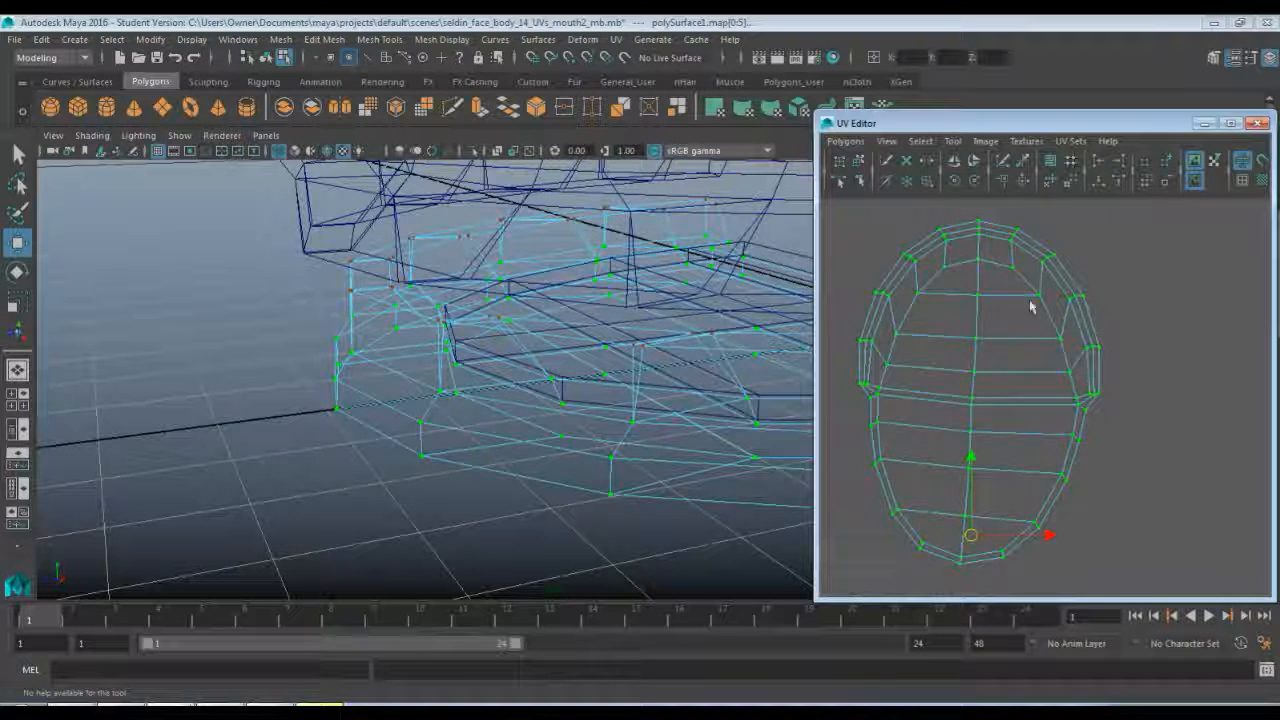
- Try the Smooth UV Tool on the unfolded gum shell and switch back to UV component selection
left_click(953, 141)
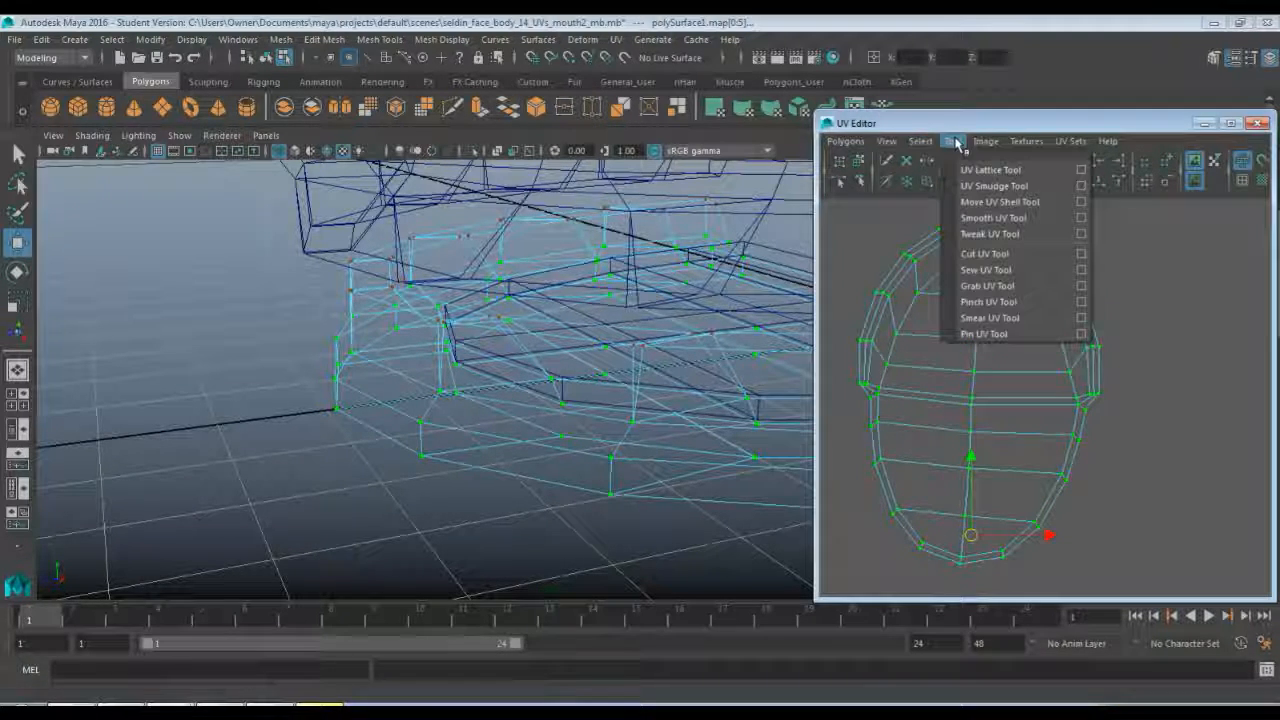
left_click(985, 217)
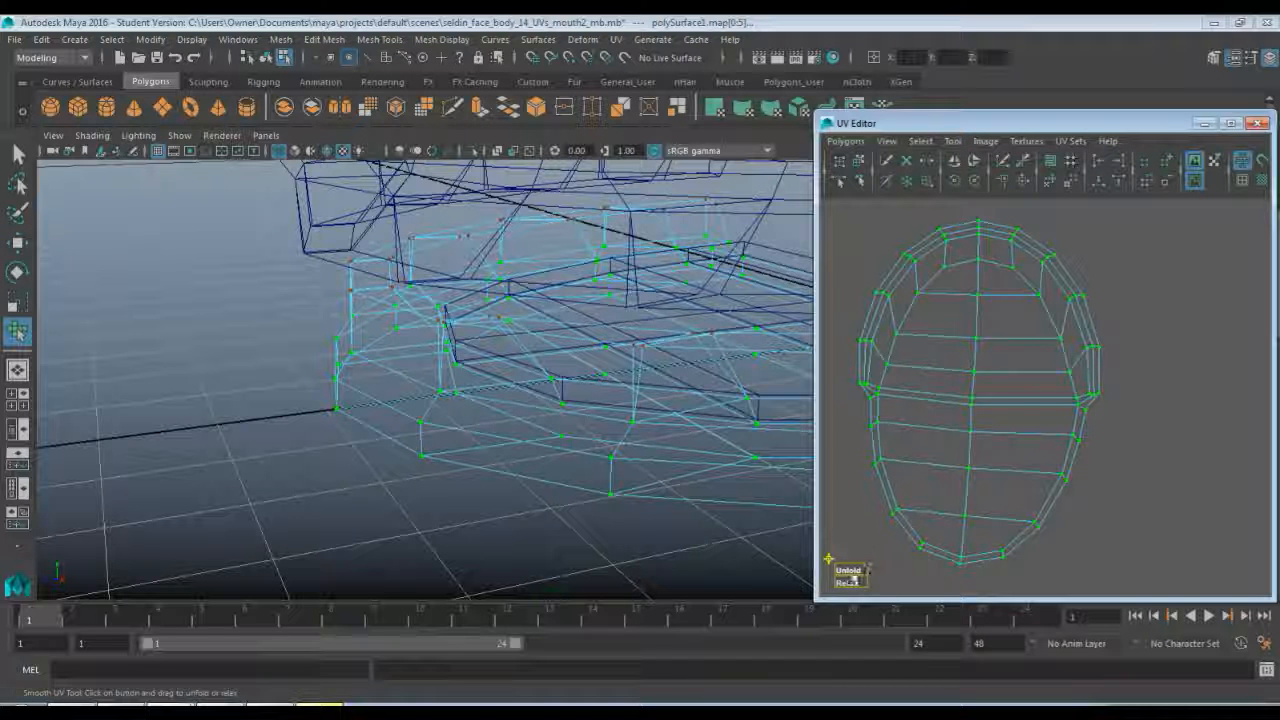
mouse_move(852, 572)
left_mouse_down()
mouse_move(893, 582)
mouse_move(865, 585)
left_mouse_up()
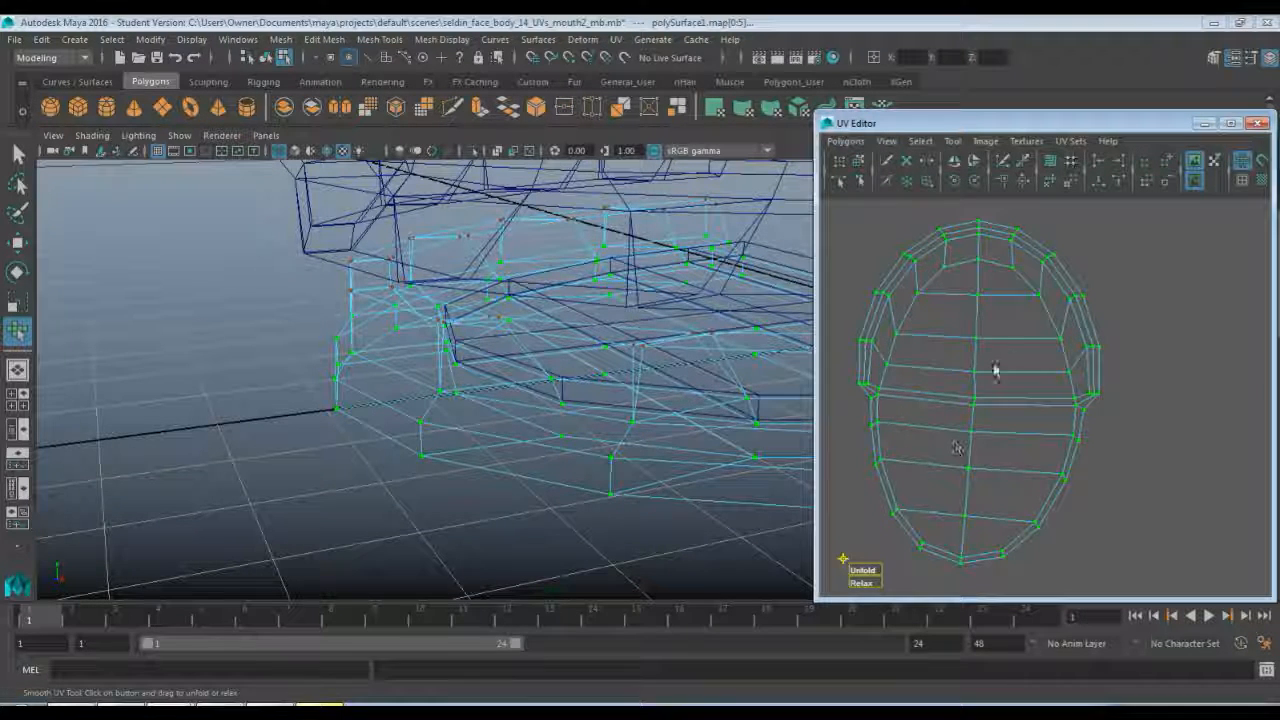
right_click_drag(1035, 291, 1091, 289)
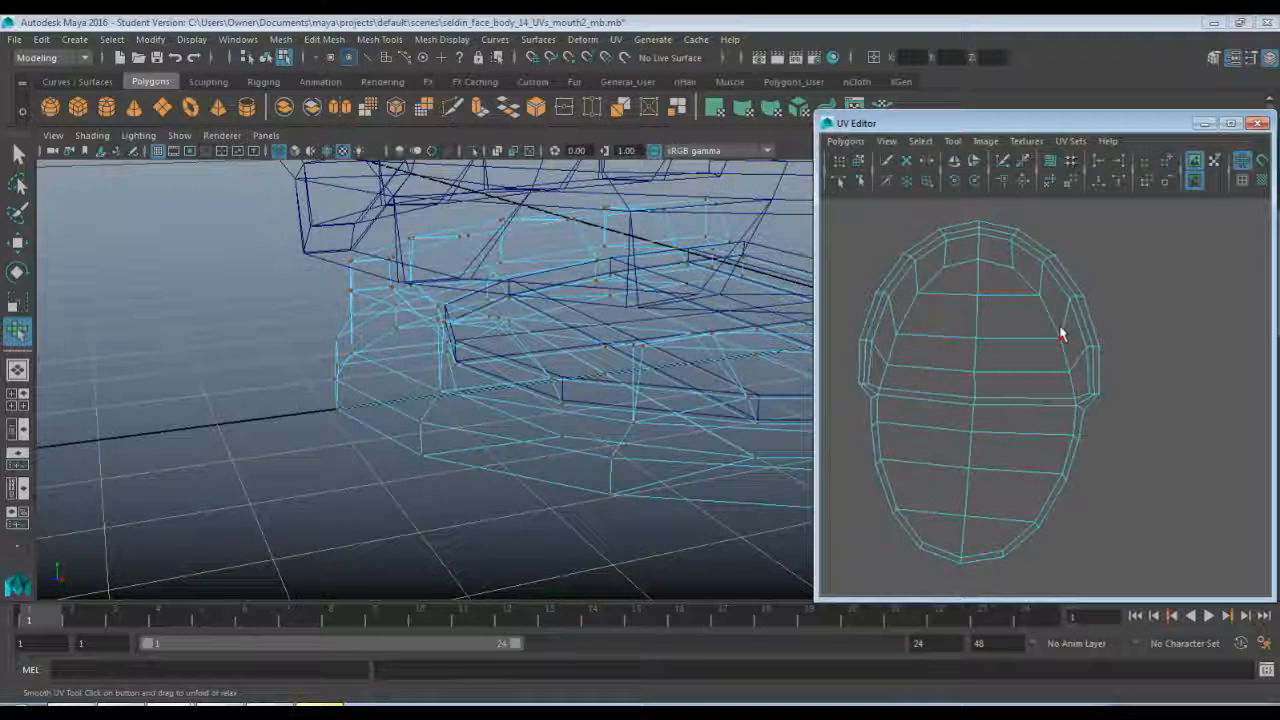
scroll(1031, 444, "up", 5)
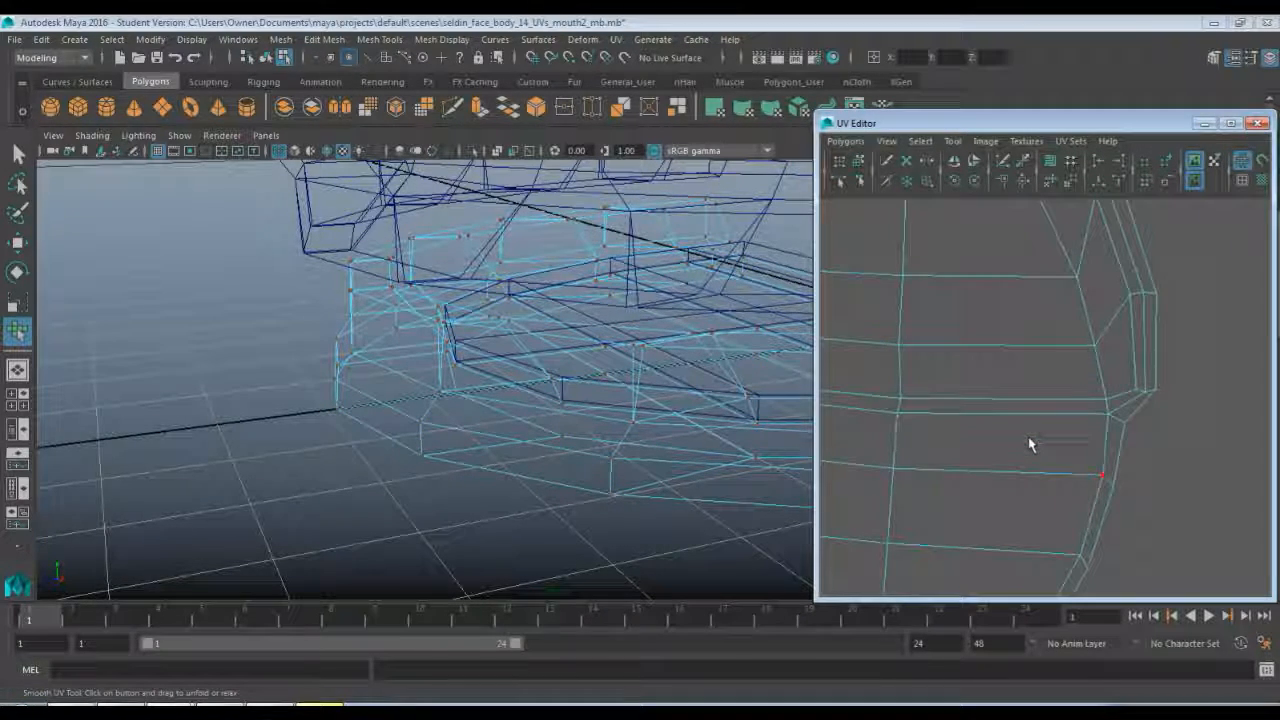
scroll(1031, 444, "down", 6)
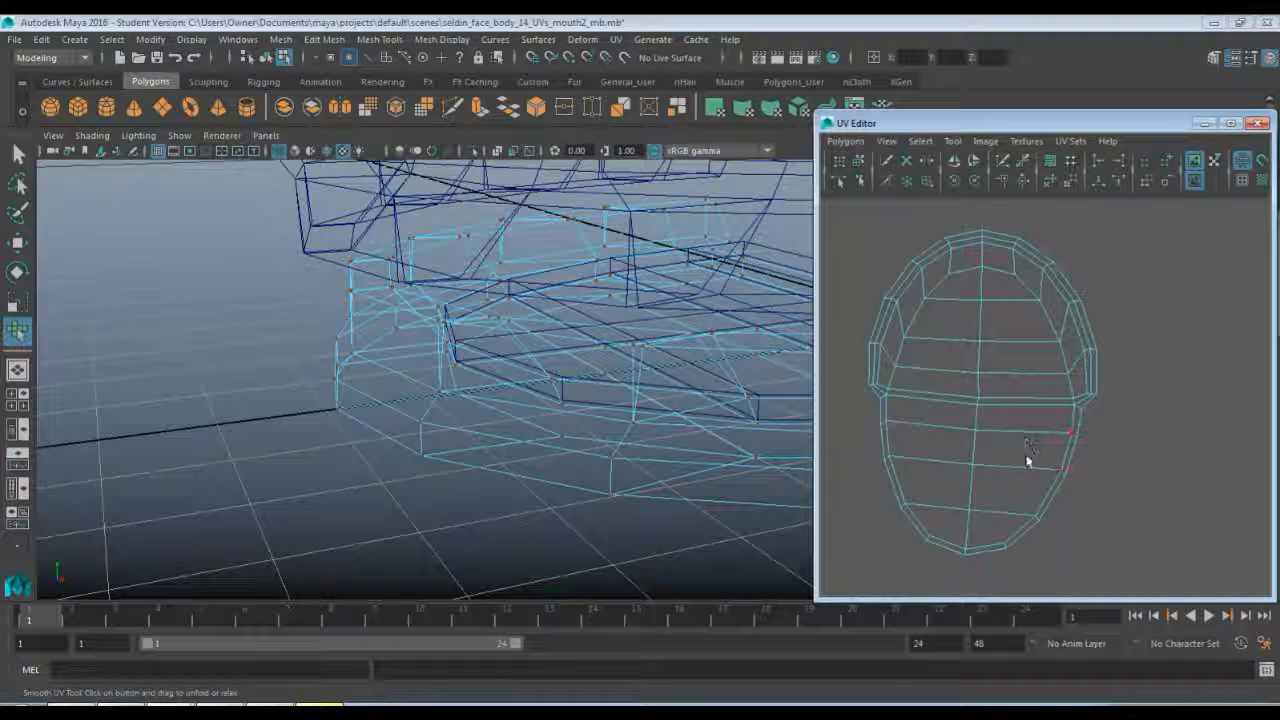
middle_click_drag(1024, 508, 1065, 472, "alt")
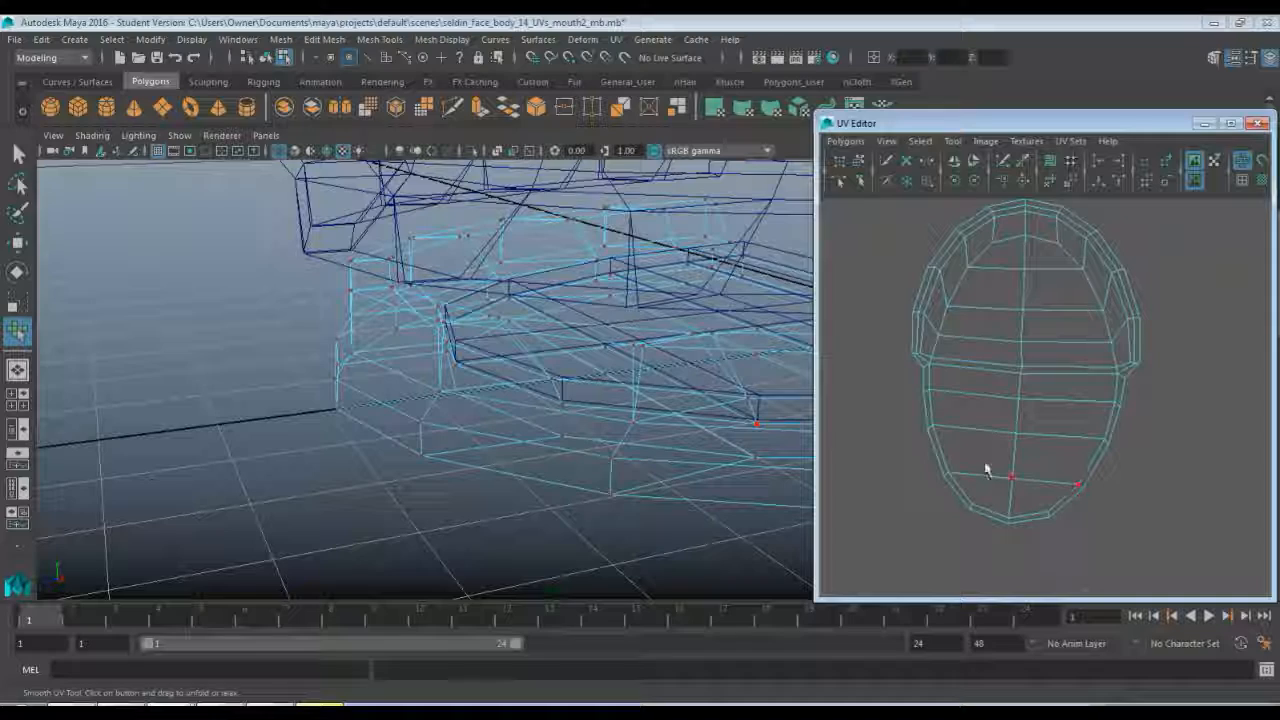
- Return to the Select tool and select all UVs of the U-shaped lower teeth shell
scroll(963, 517, "down", 3)
middle_click_drag(963, 517, 903, 403, "alt")
scroll(993, 449, "up", 4)
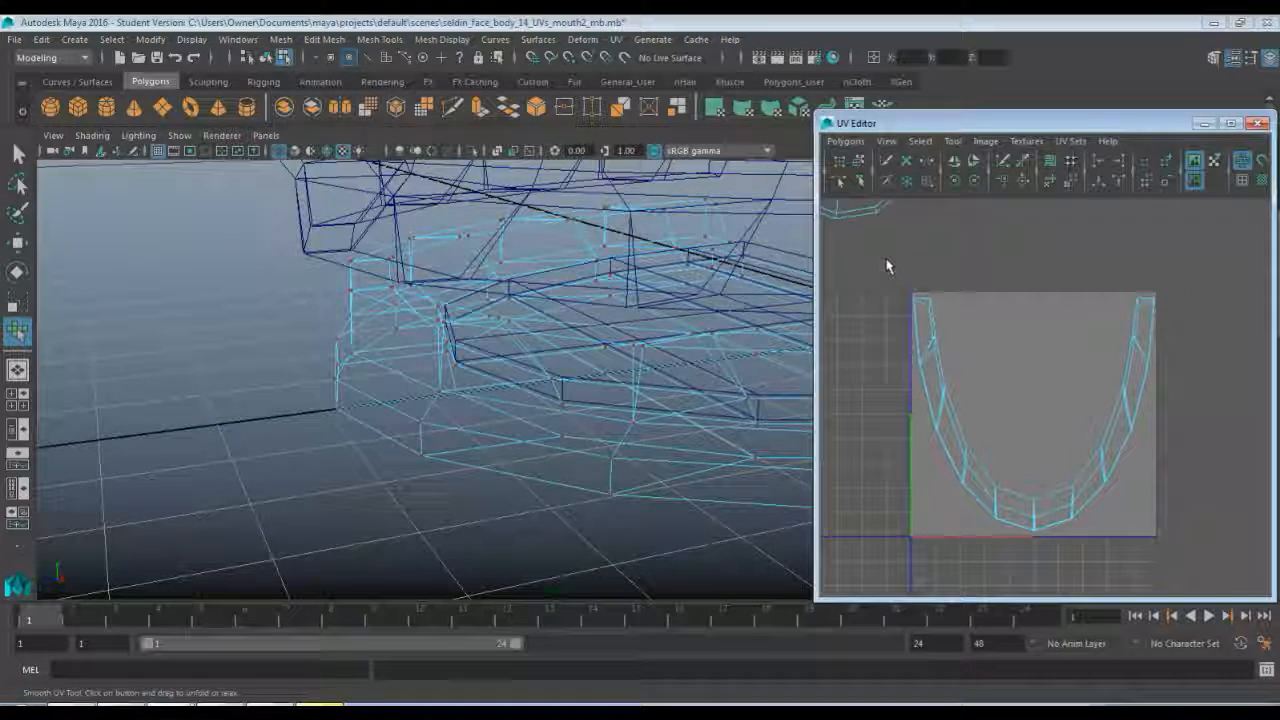
left_click(926, 310)
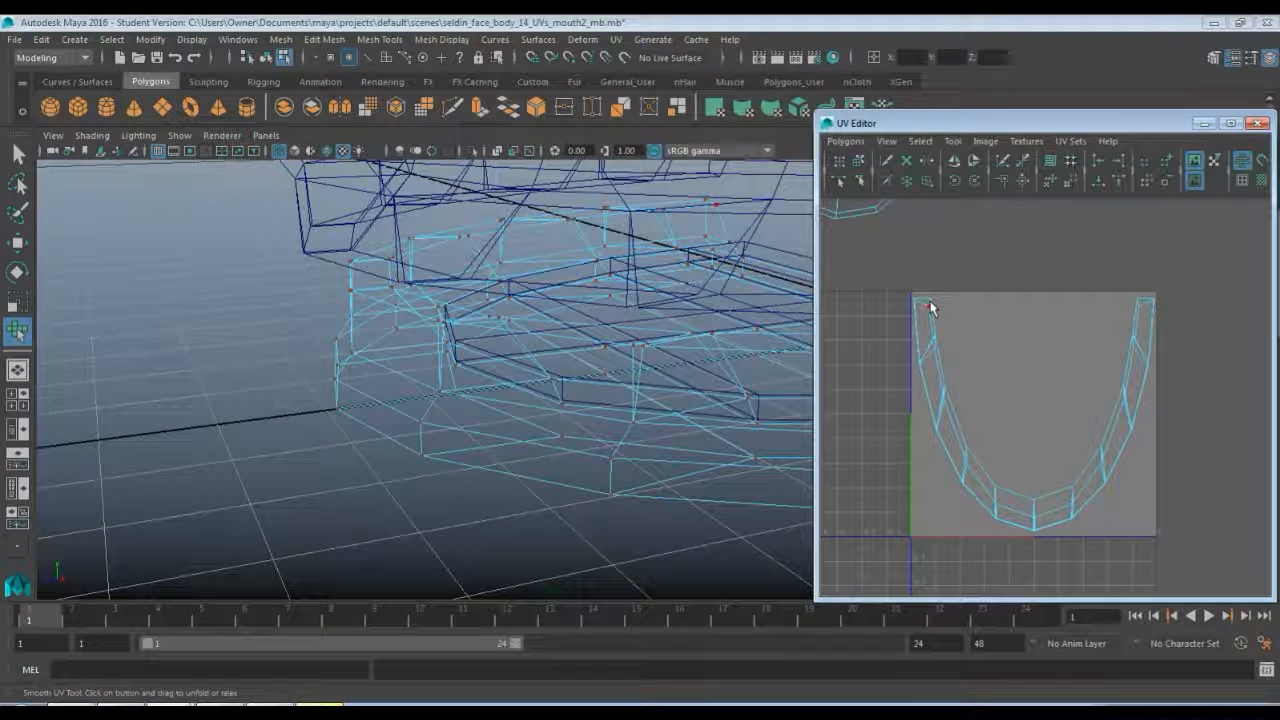
right_click_drag(928, 307, 954, 309)
left_click(929, 307)
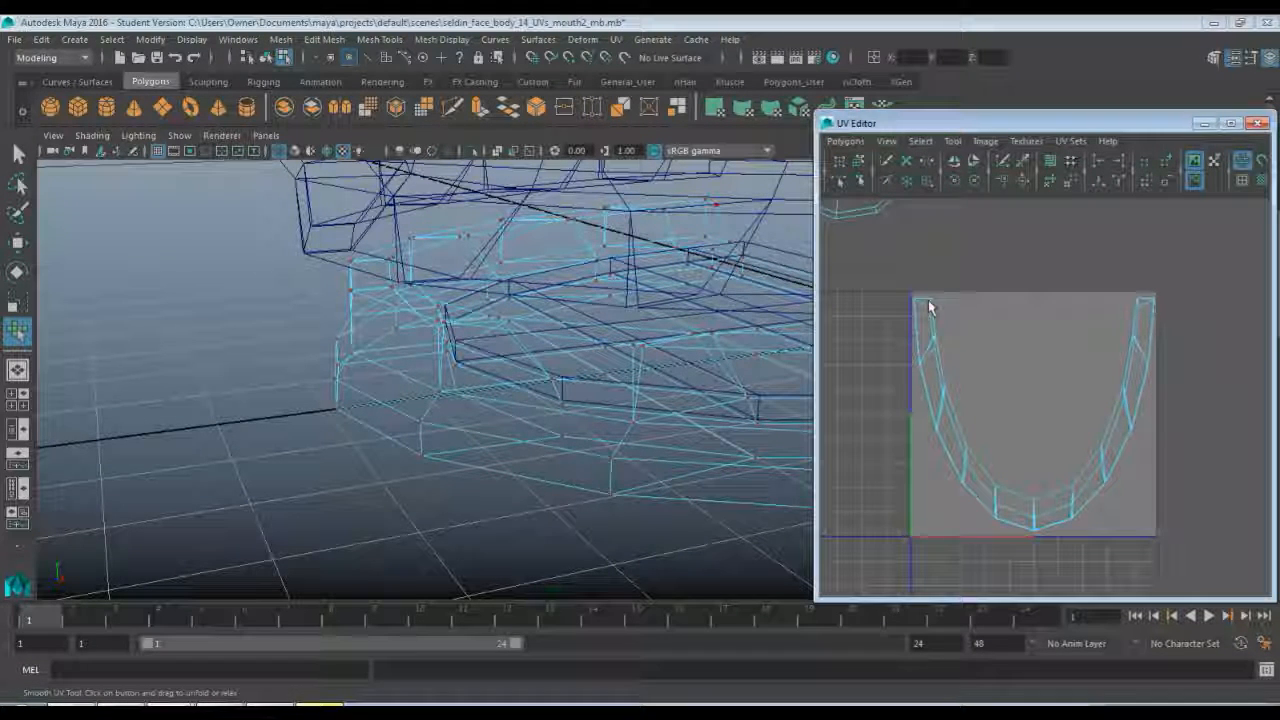
key("q")
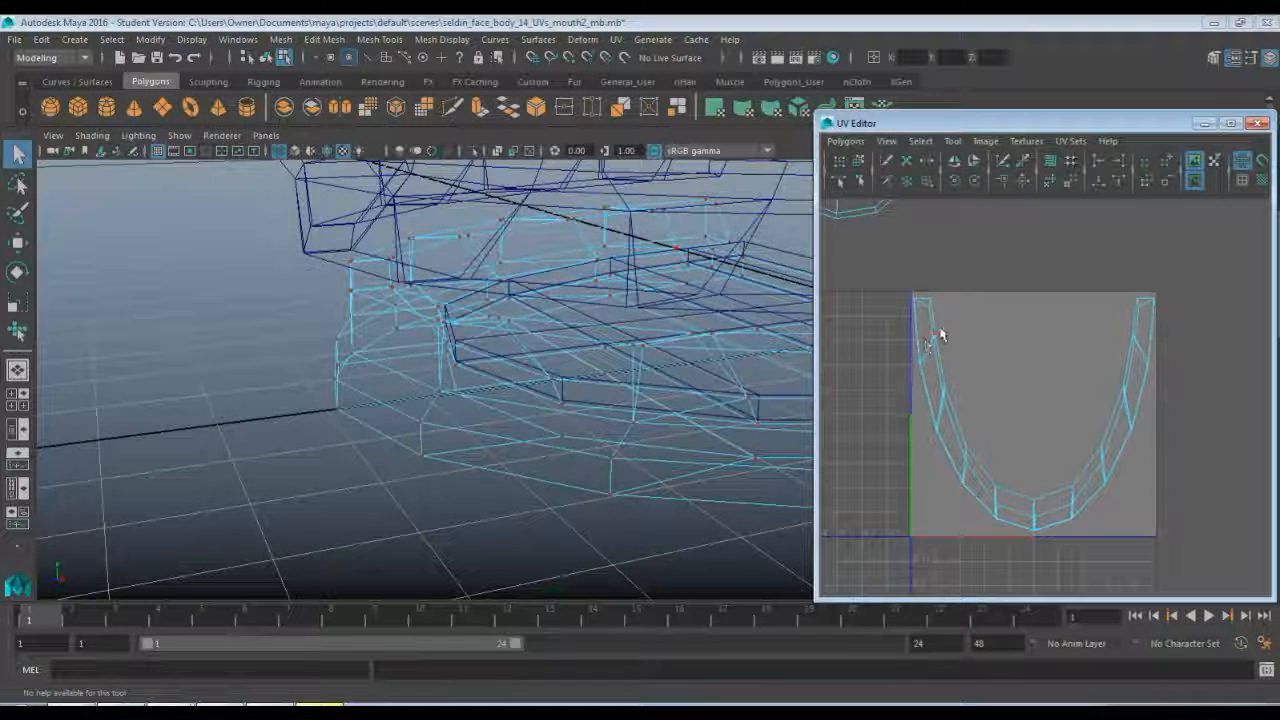
left_click(940, 335)
left_click(930, 303)
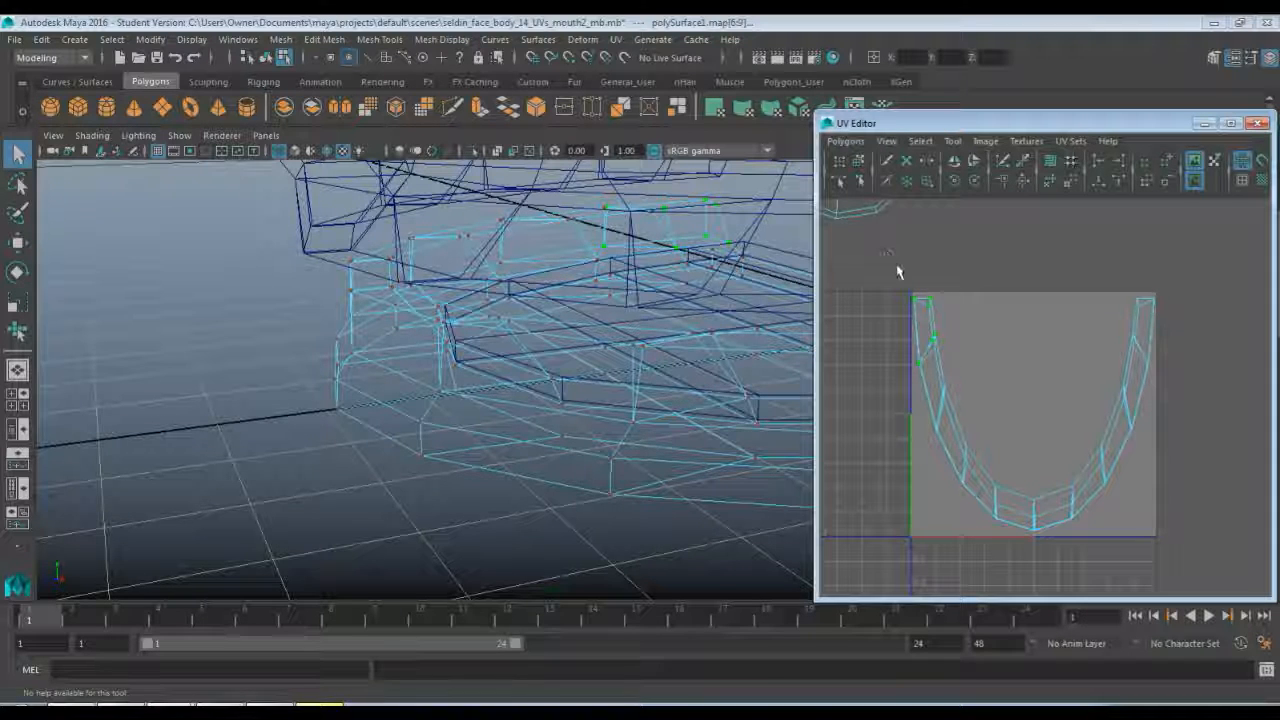
left_click_drag(890, 266, 1186, 566)
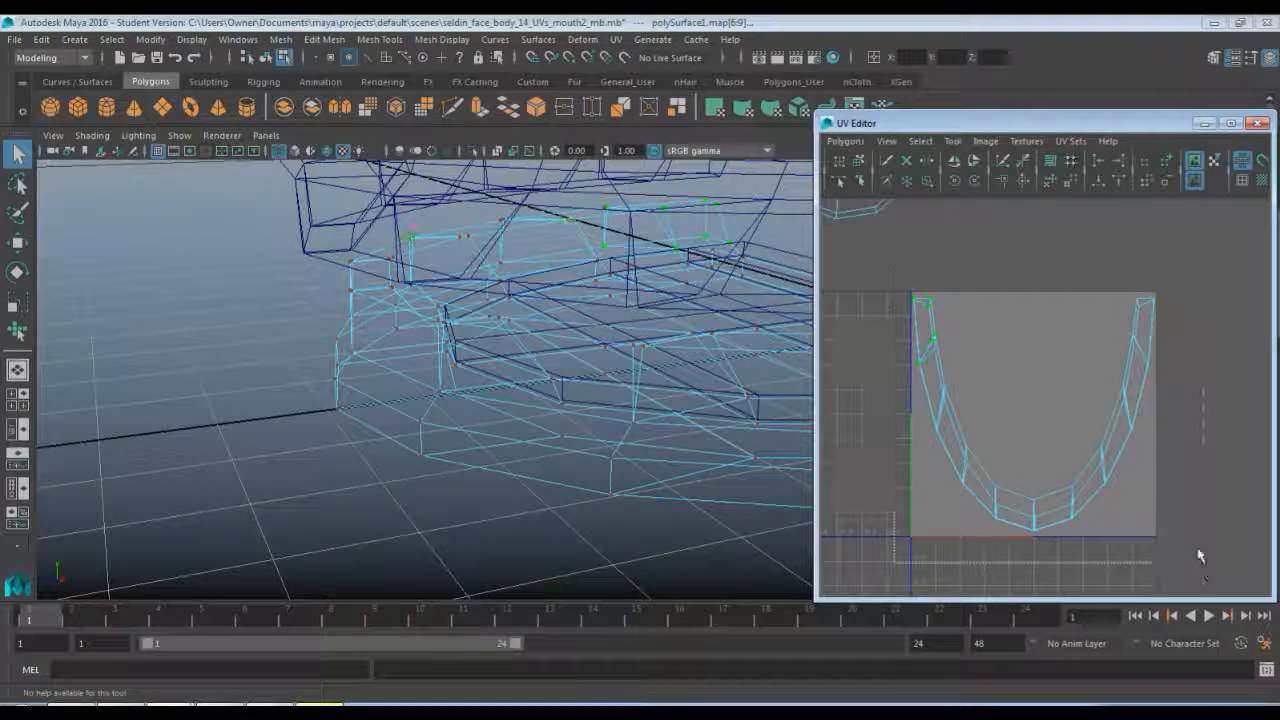
left_click(845, 141)
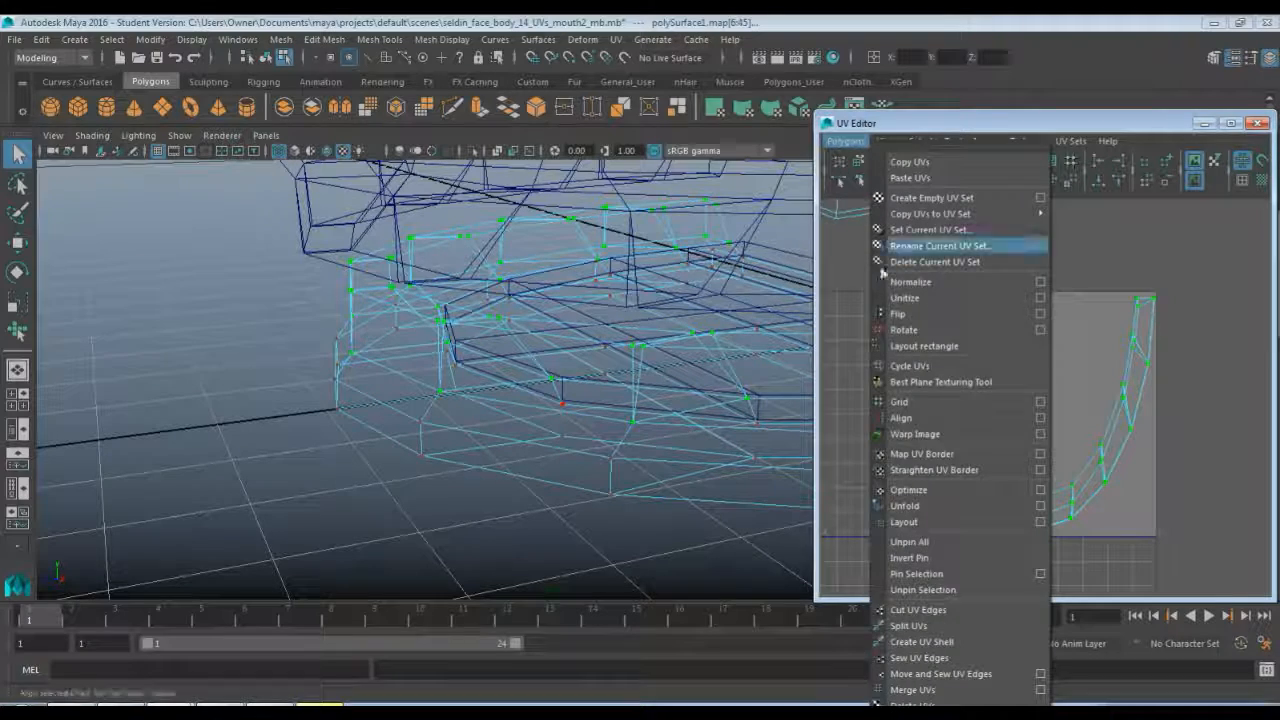
left_click(967, 511)
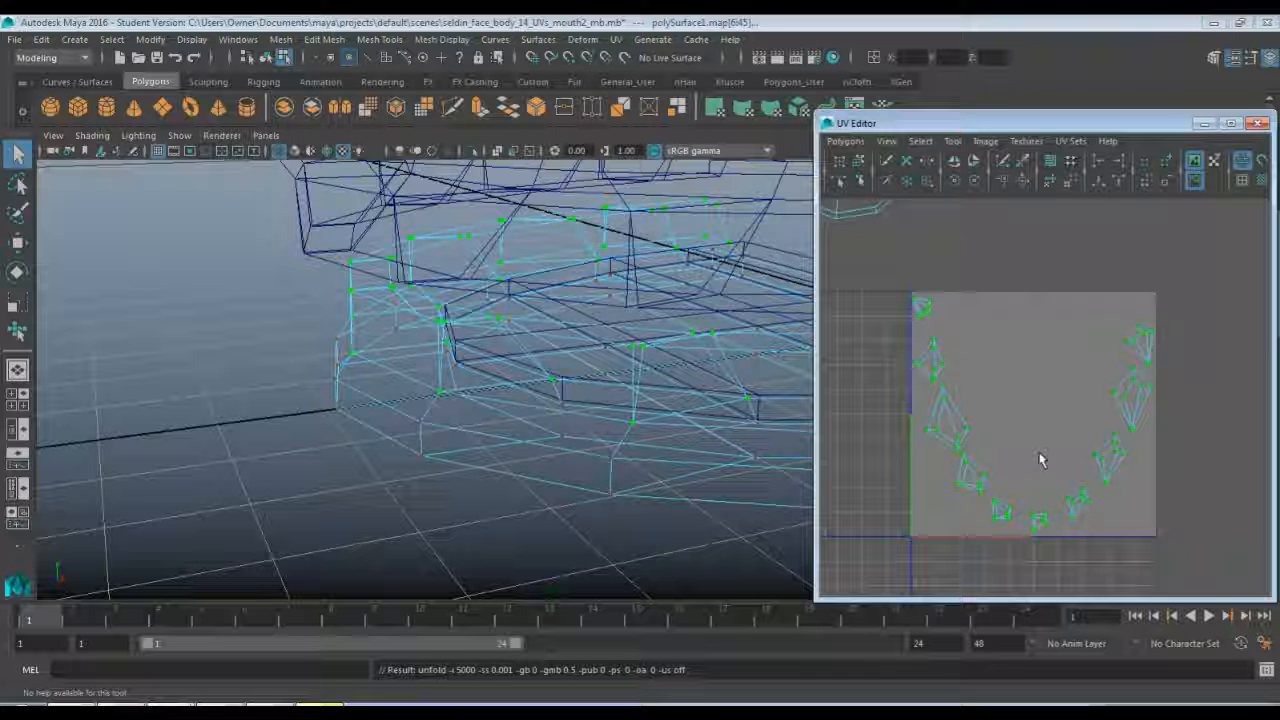
key("ctrl+z")
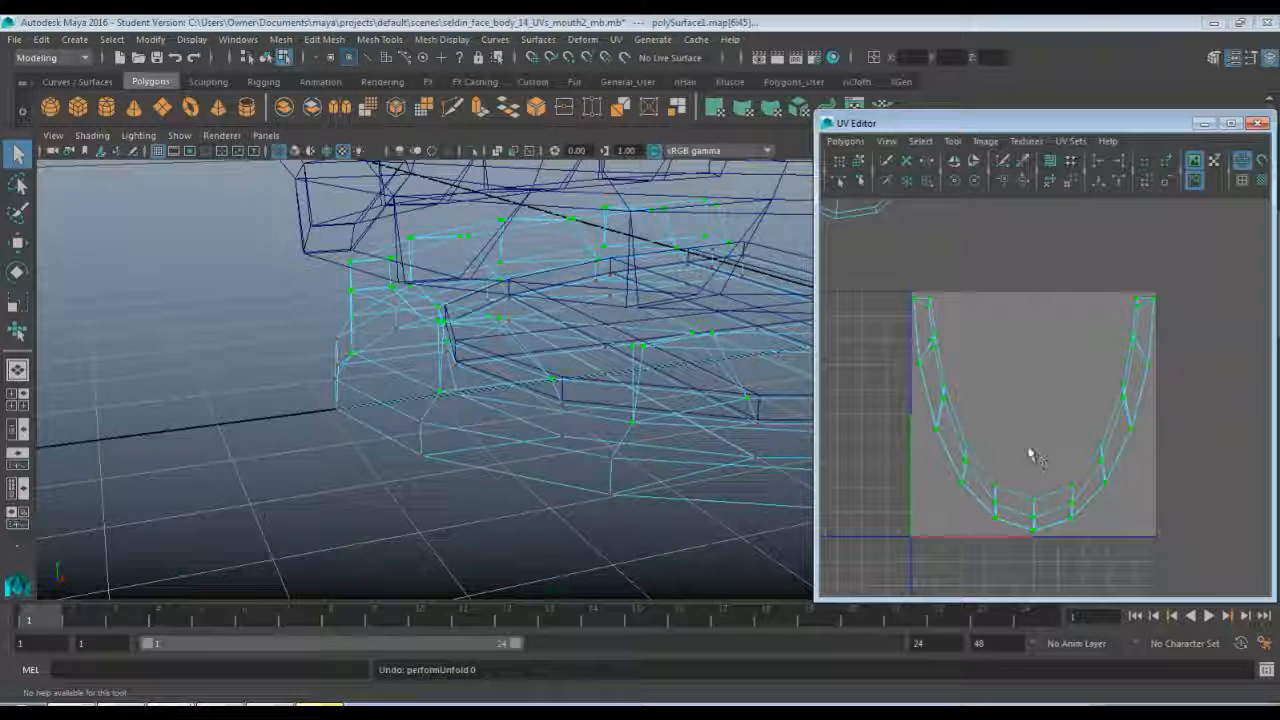
- Unfold the UV shell just left of the arch's centre with the Smooth UV Tool
left_click(1007, 525)
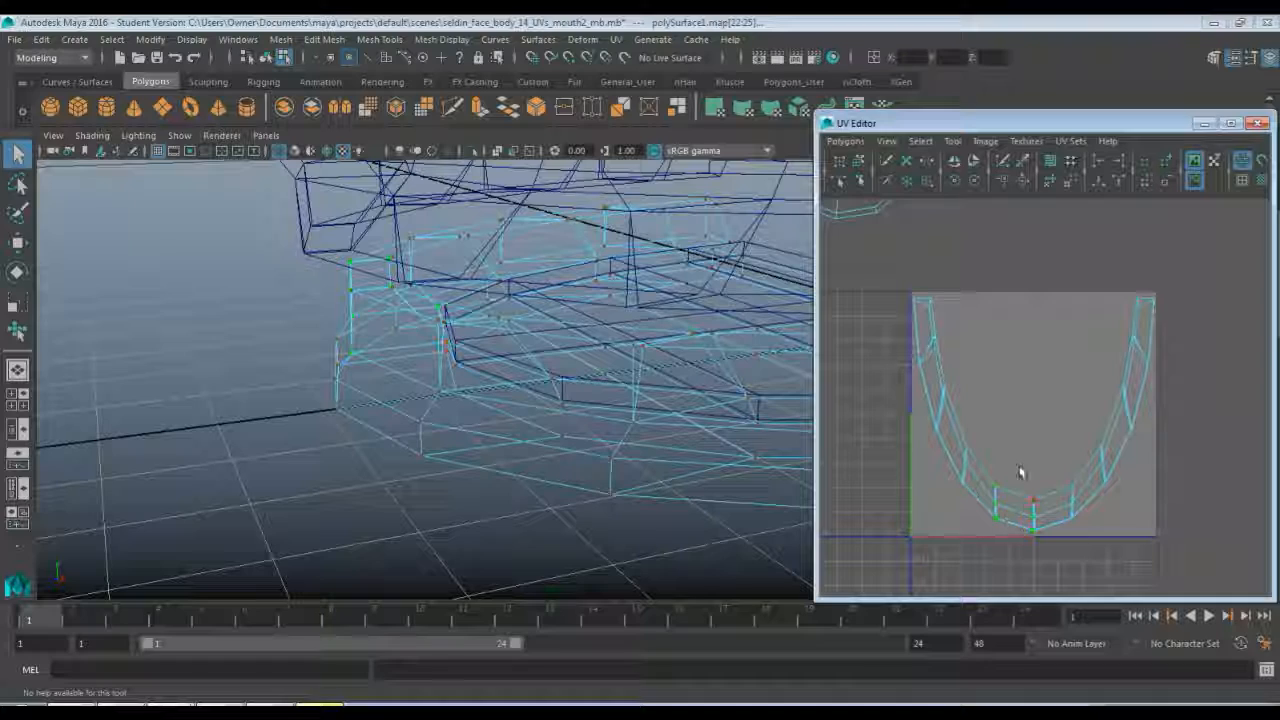
left_click(952, 141)
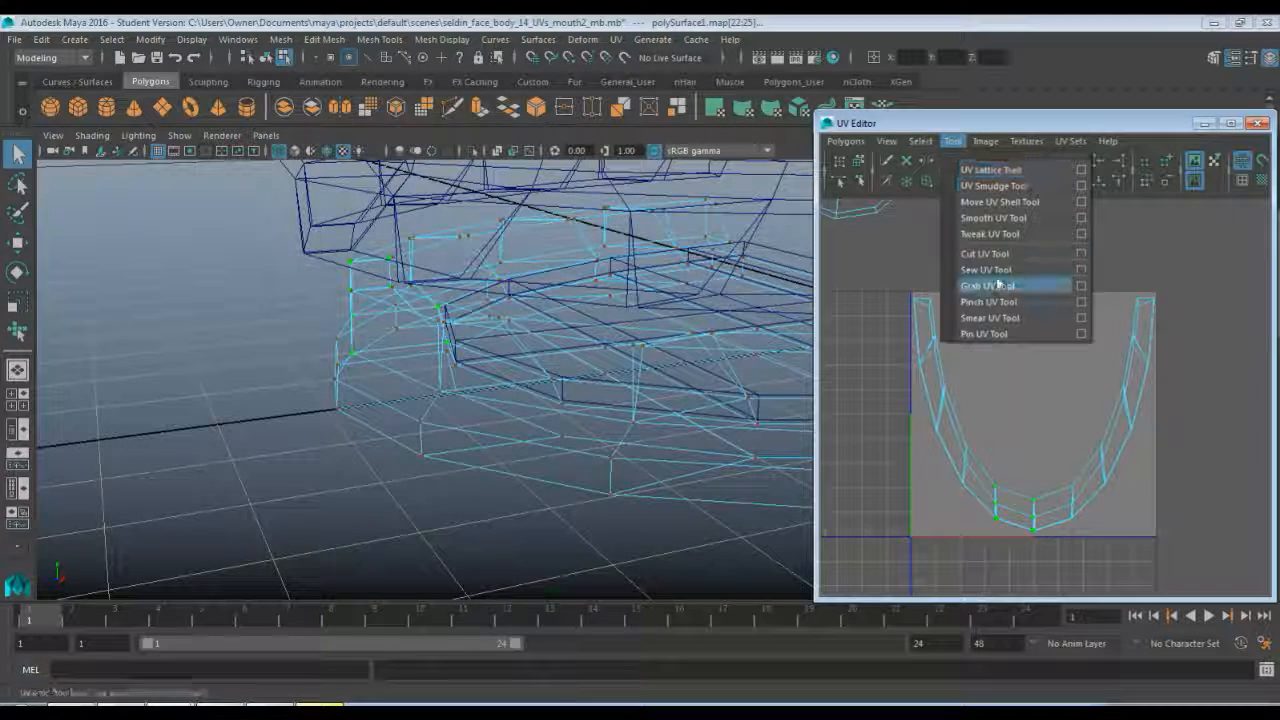
left_click(993, 217)
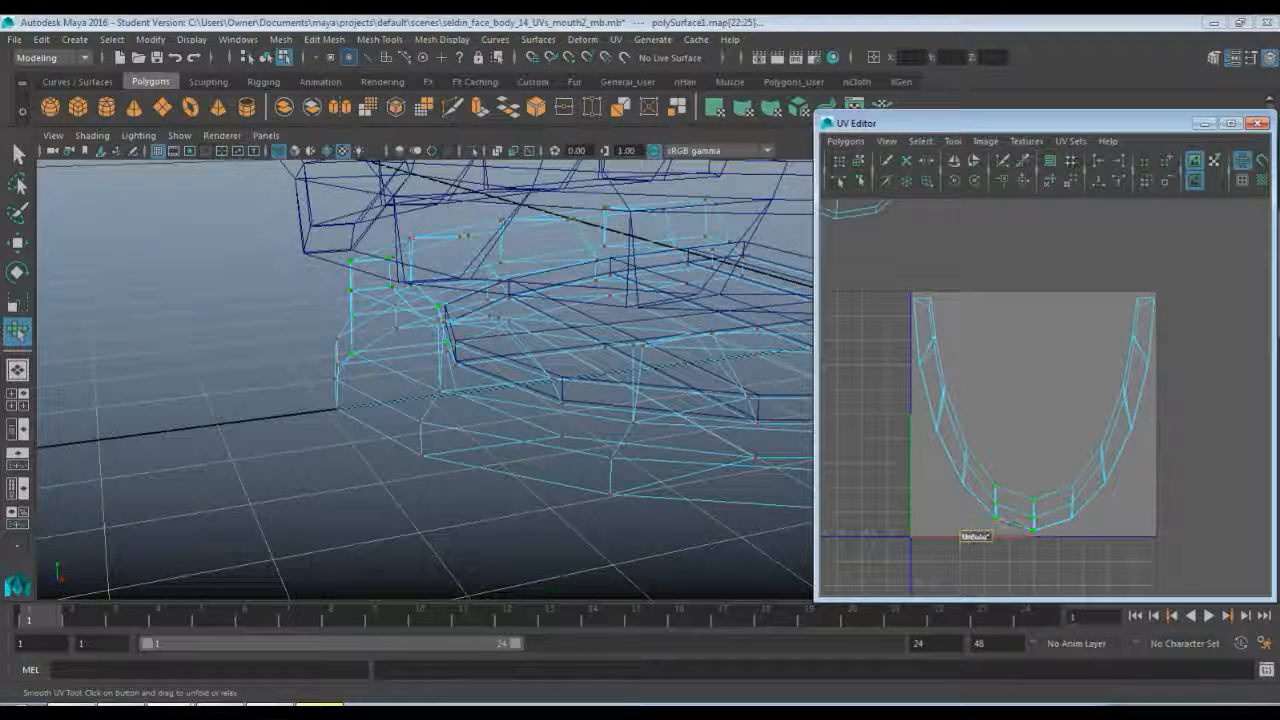
left_click_drag(986, 535, 1067, 519)
left_click(1066, 519)
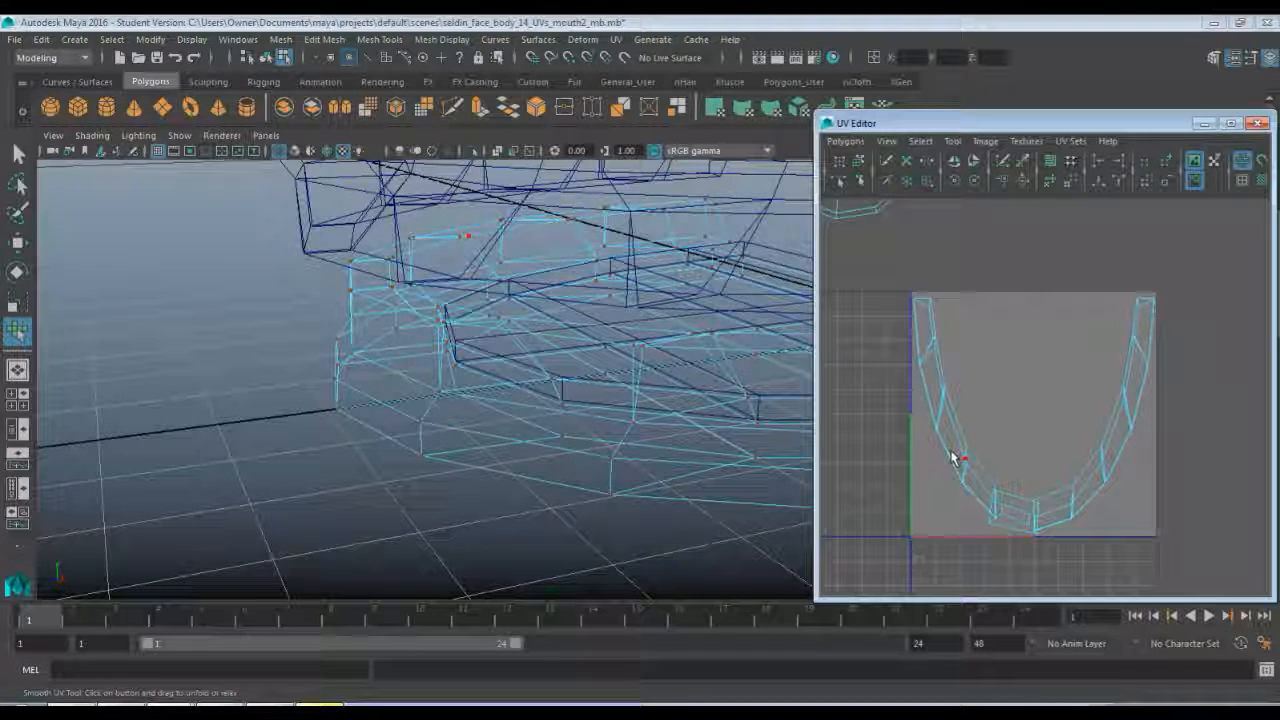
- Move the unfolded centre-left shell up into the empty space inside the arch of UV shells
key("q")
left_click(1065, 512)
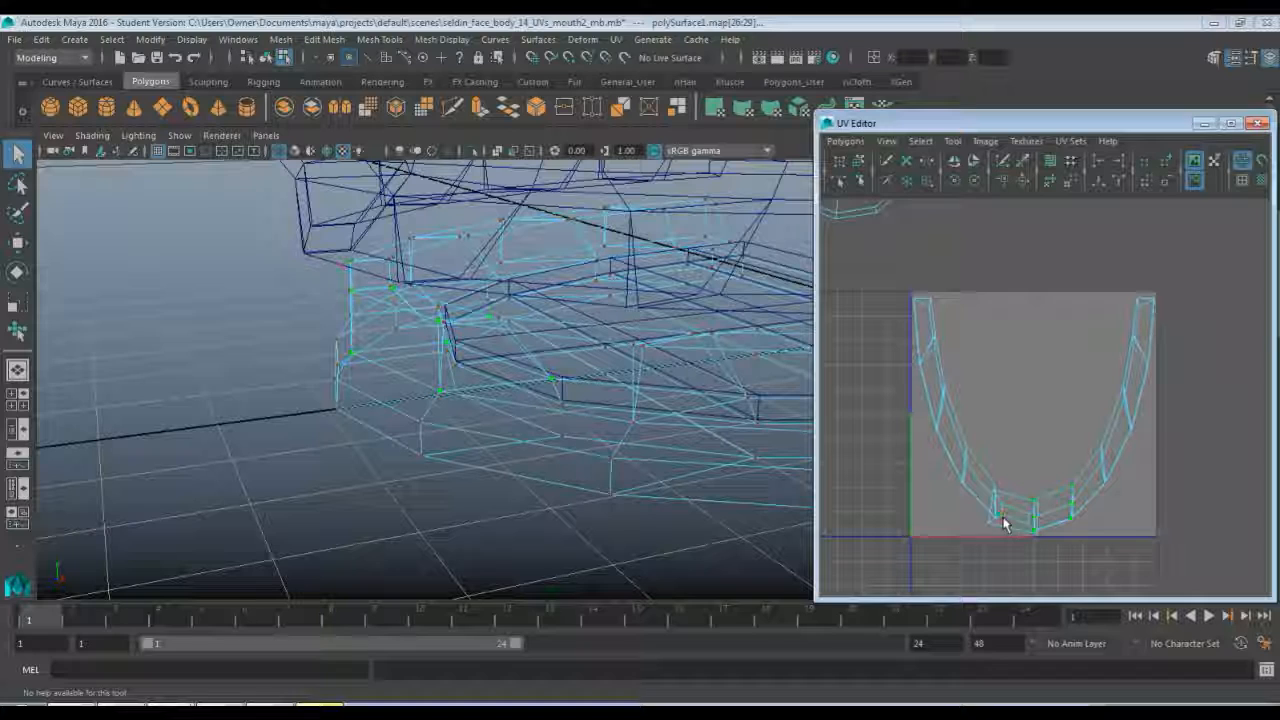
left_click(1003, 518)
key("w")
left_click_drag(1008, 511, 1008, 357)
- Unfold the UV shell just right of the arch's centre and move it below the first relocated shell
left_click(1040, 512)
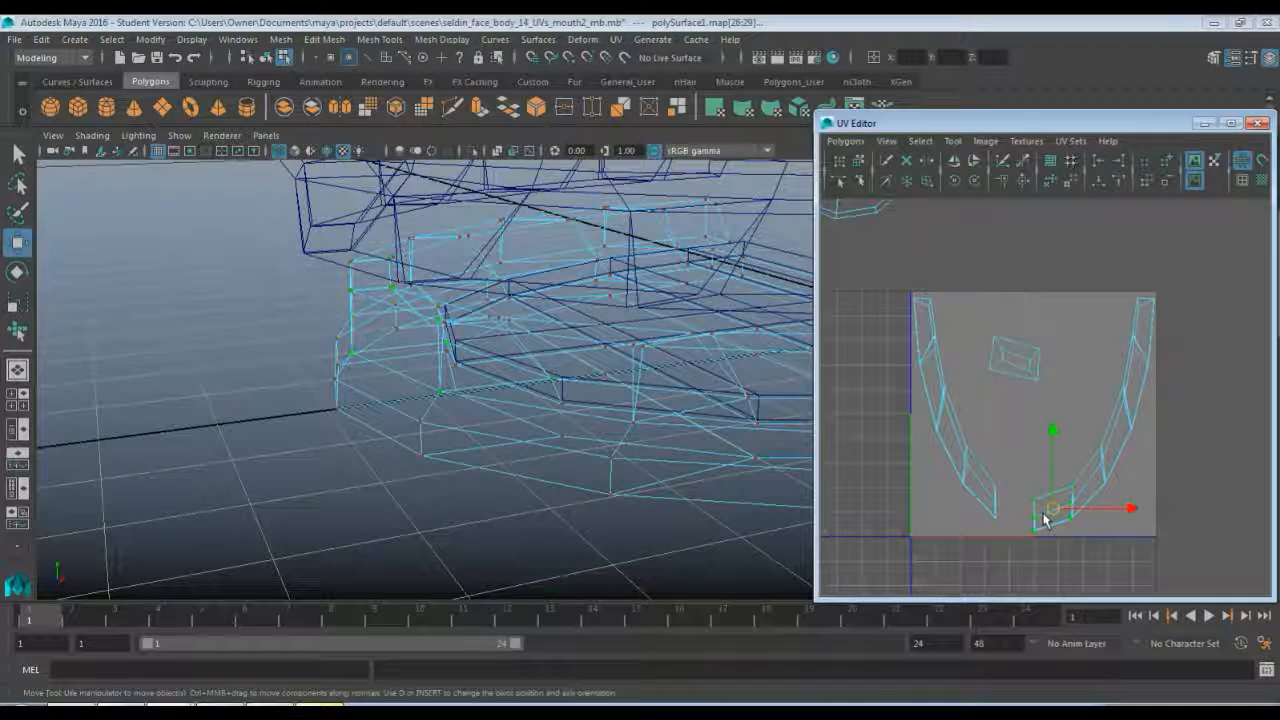
key("y")
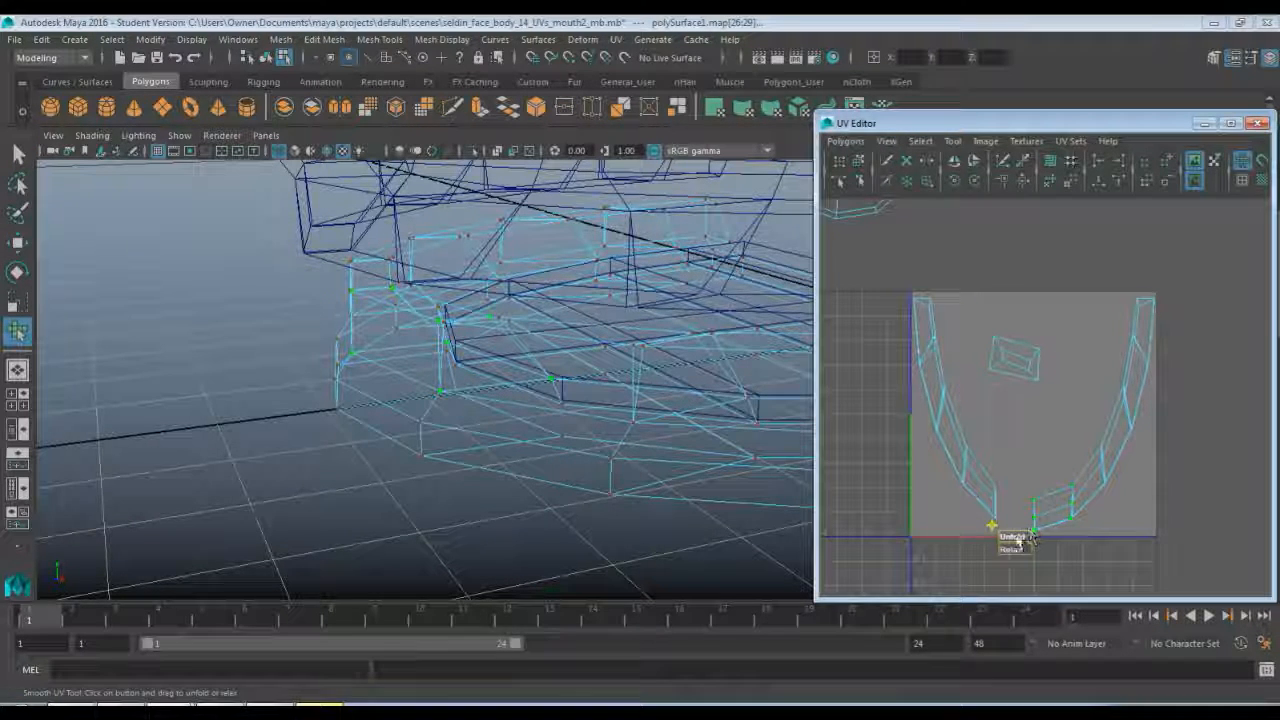
left_click_drag(1031, 540, 1030, 406)
key("w")
key("q")
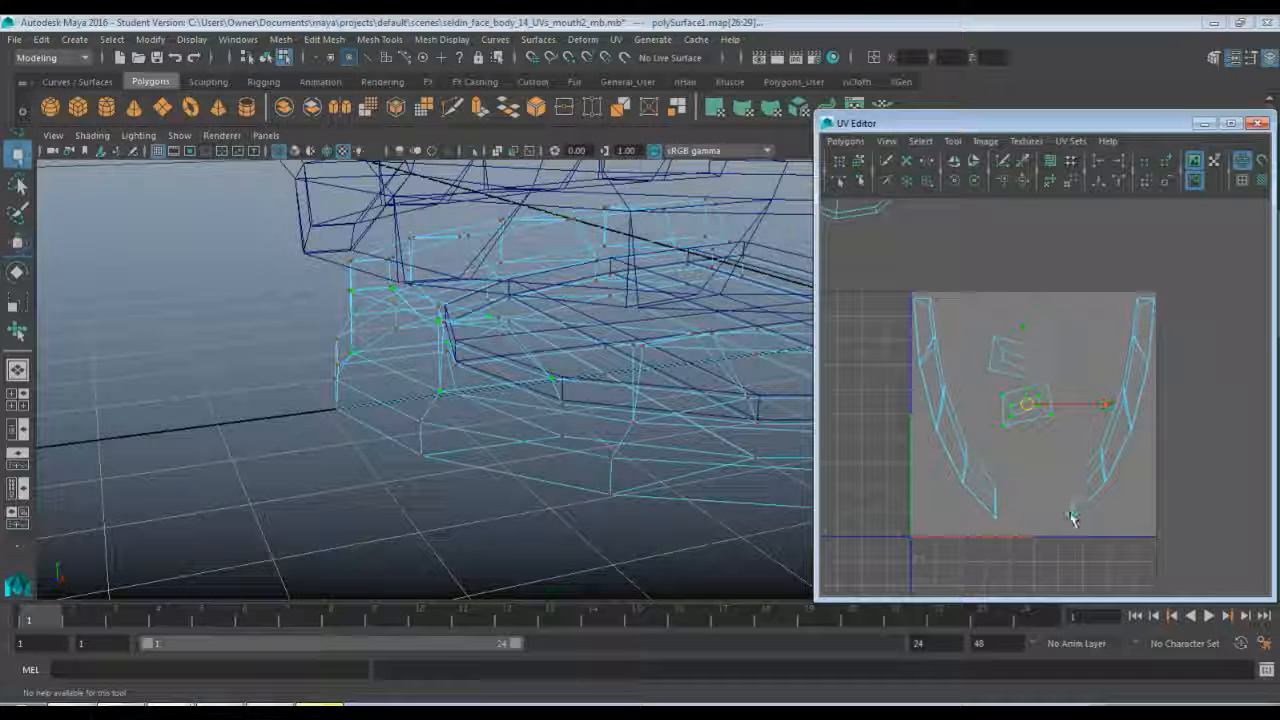
- Unfold the lowest remaining UV shell on the arch's right side and move it inward, away from its neighbour
left_click(1084, 500)
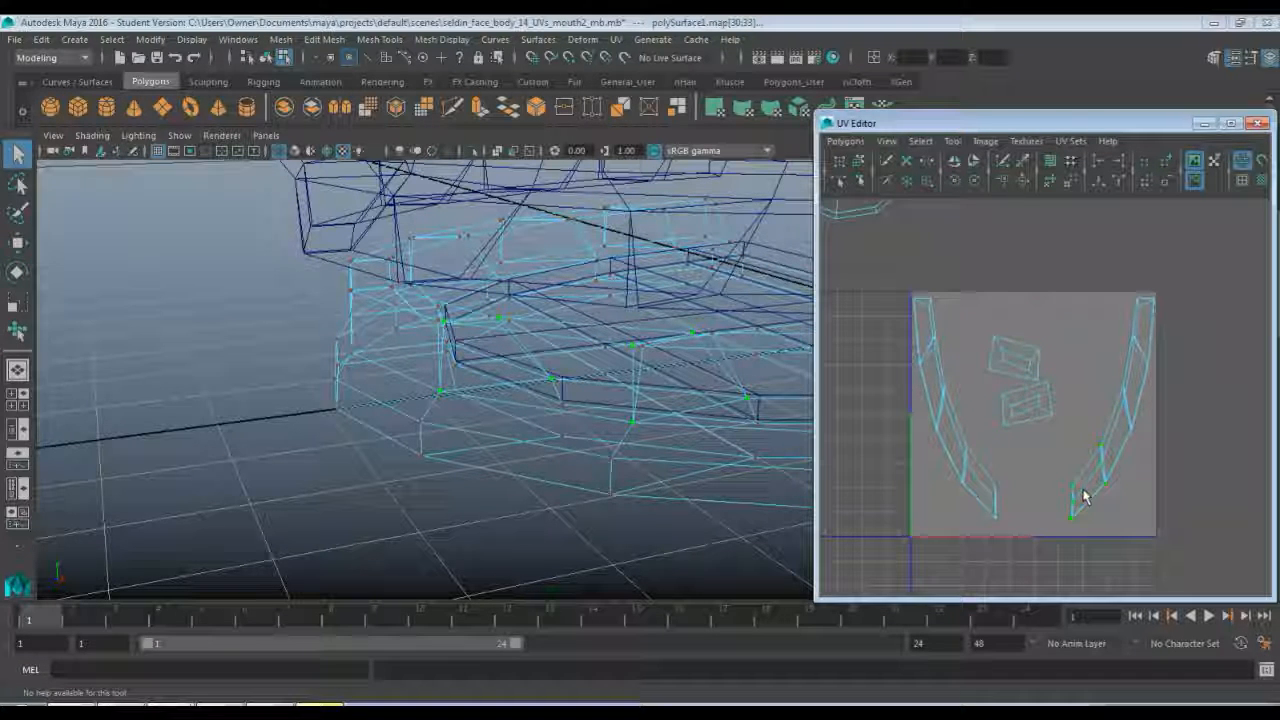
key("y")
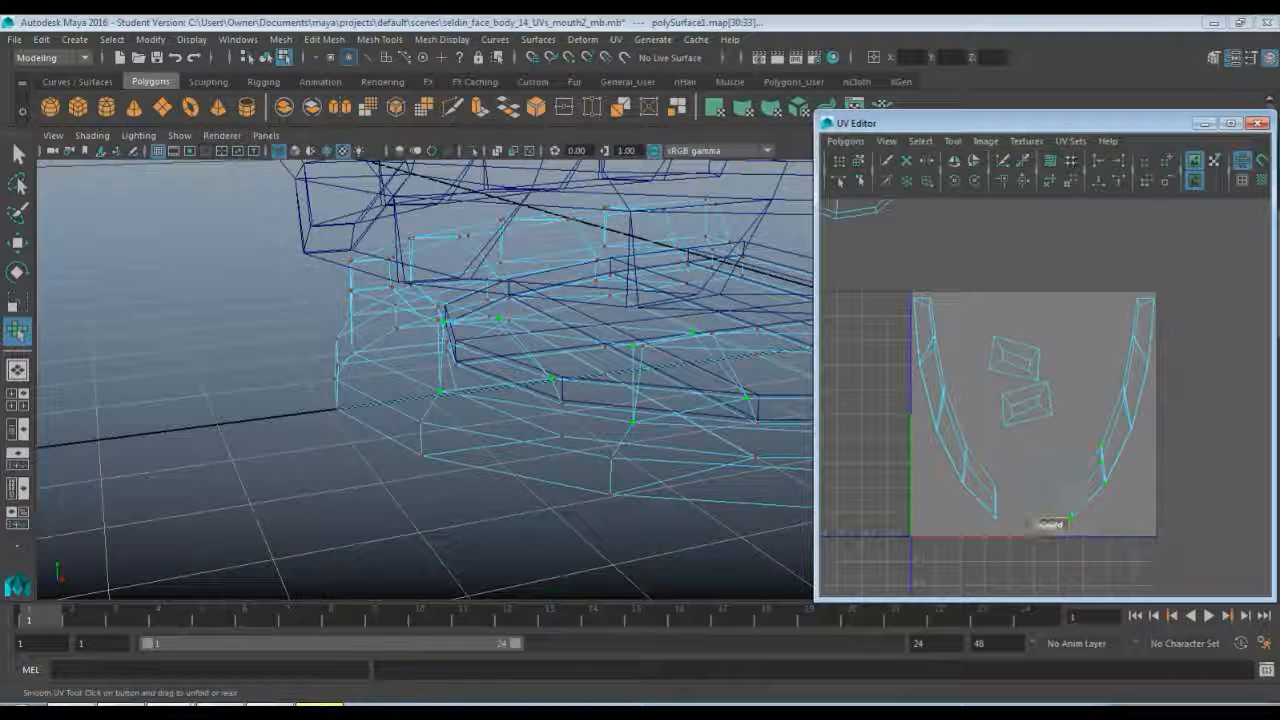
key("w")
left_click_drag(1083, 488, 1058, 453)
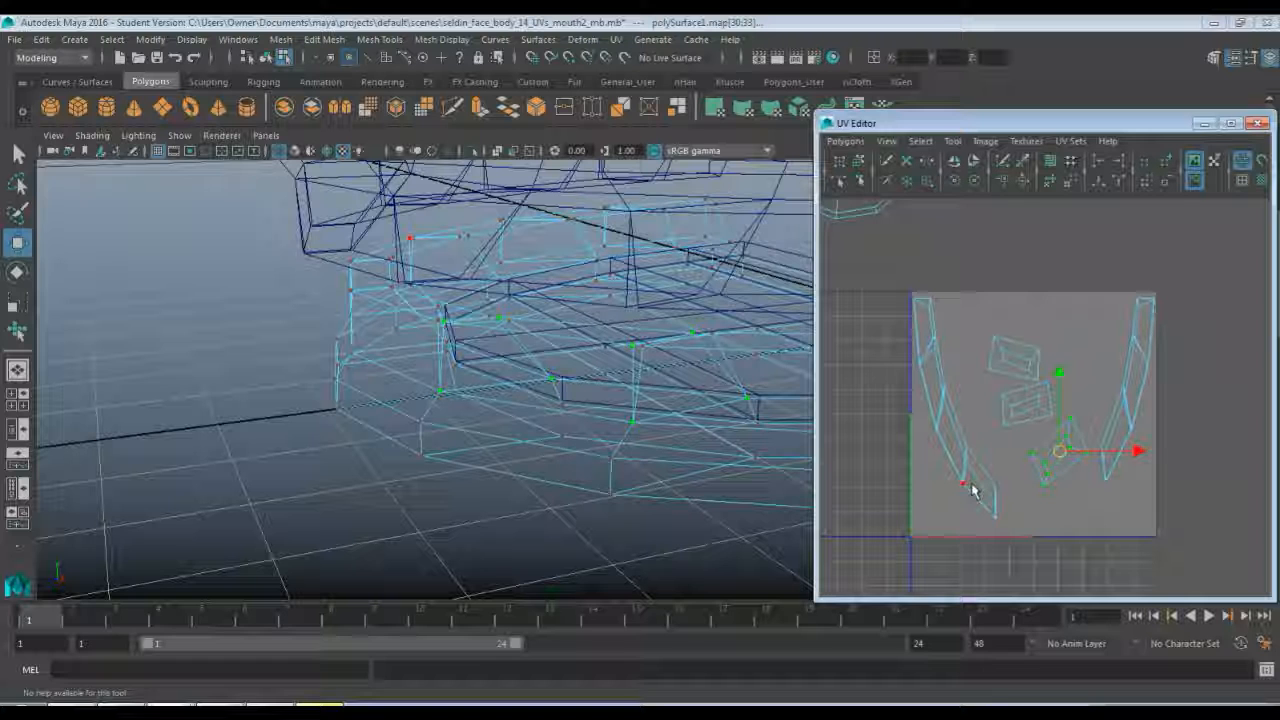
- Unfold the lowest remaining UV shell on the arch's left side and move it toward the bottom centre of the UV square
key("q")
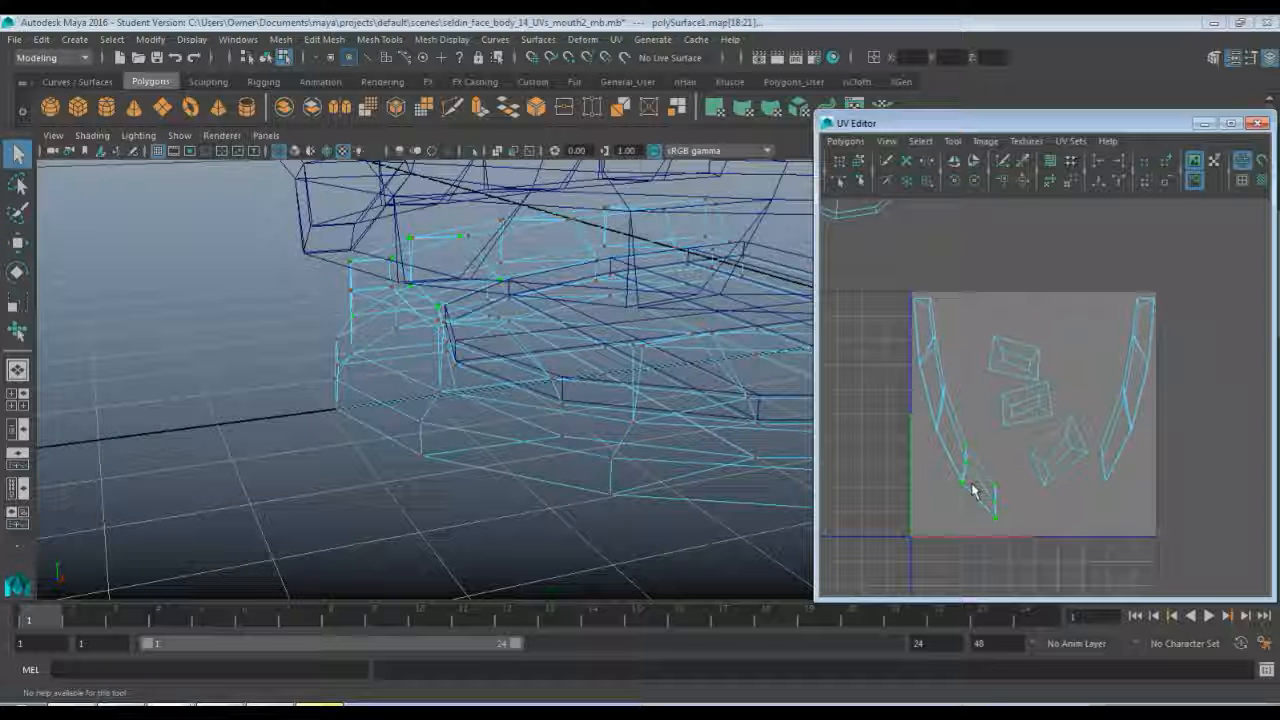
key("y")
left_click_drag(943, 525, 1030, 523)
key("q")
key("w")
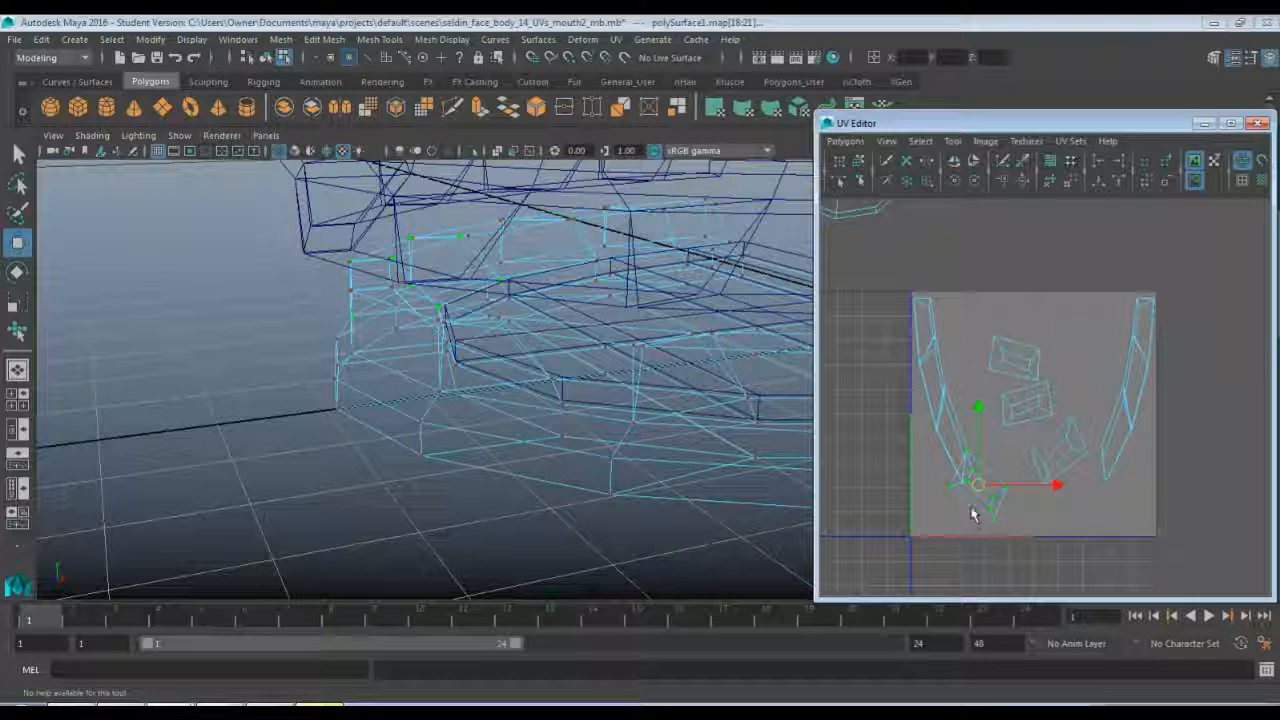
left_click_drag(976, 484, 1018, 512)
- Unfold the lowest UV shell still in the arch's left side with the Smooth UV Tool
left_click(950, 455)
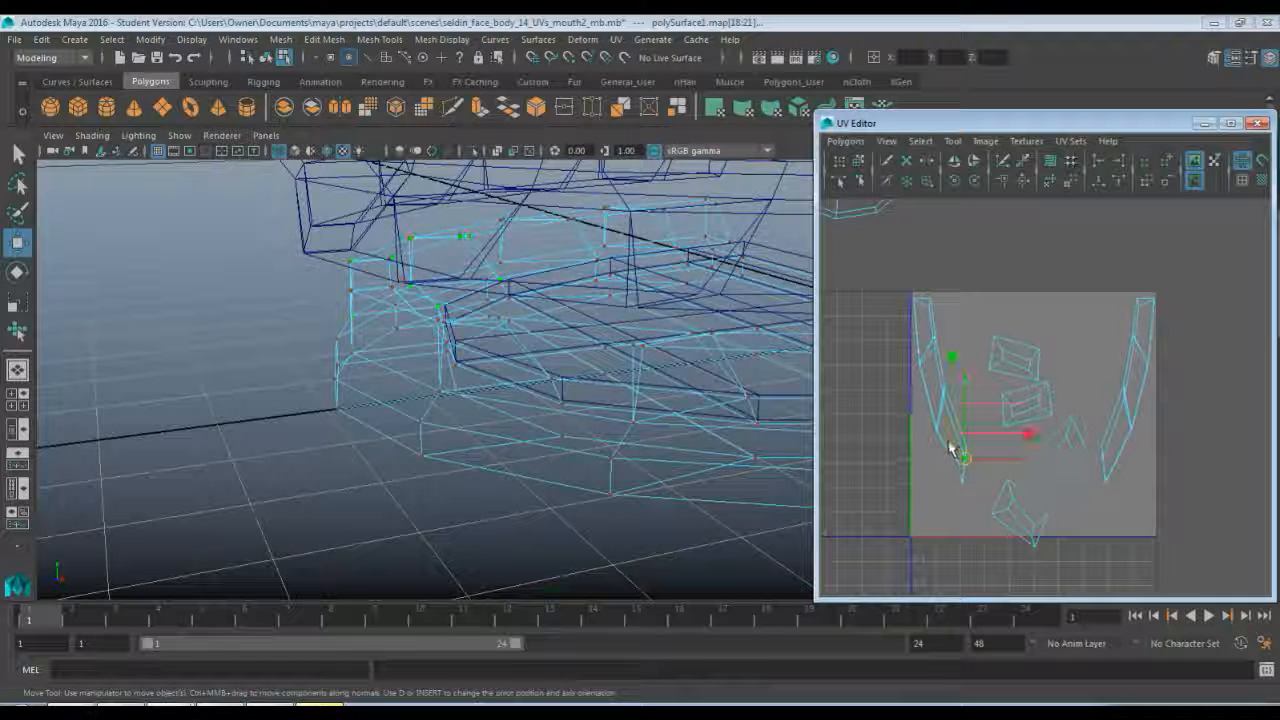
key("y")
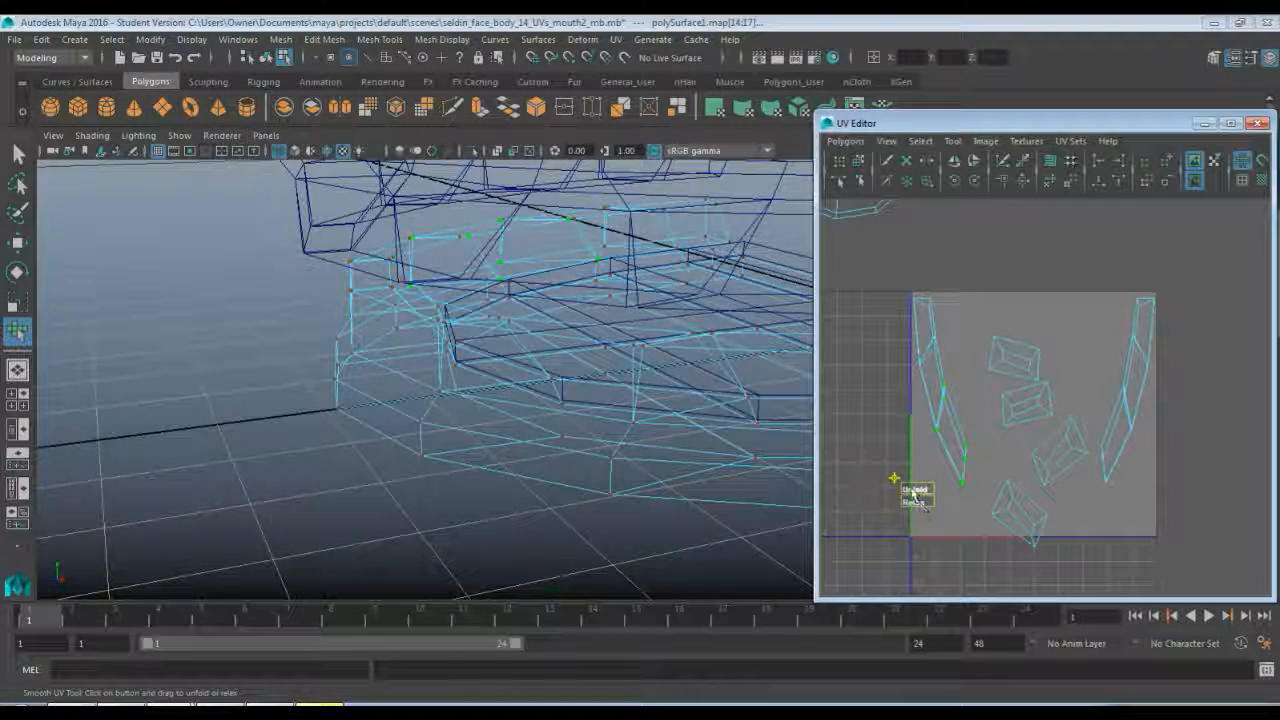
left_click_drag(914, 493, 1014, 486)
key("w")
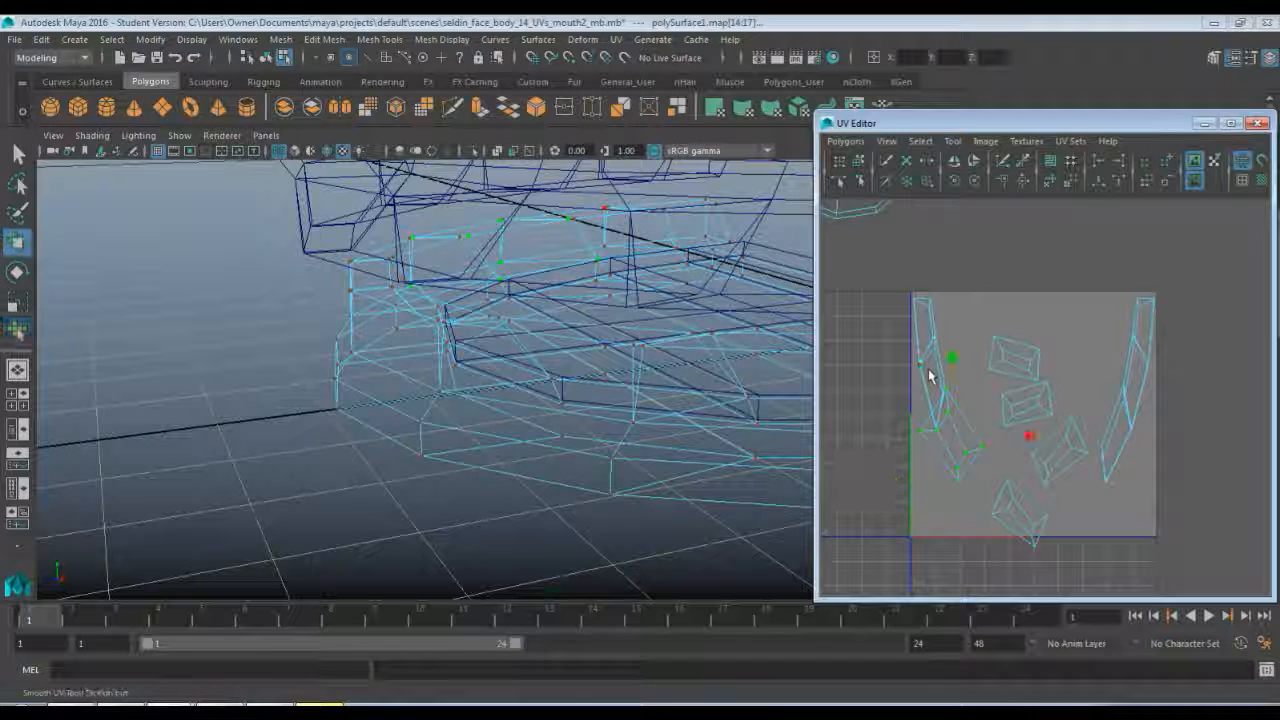
- Unfold the topmost UV shell on the arch's left side
left_click(923, 362)
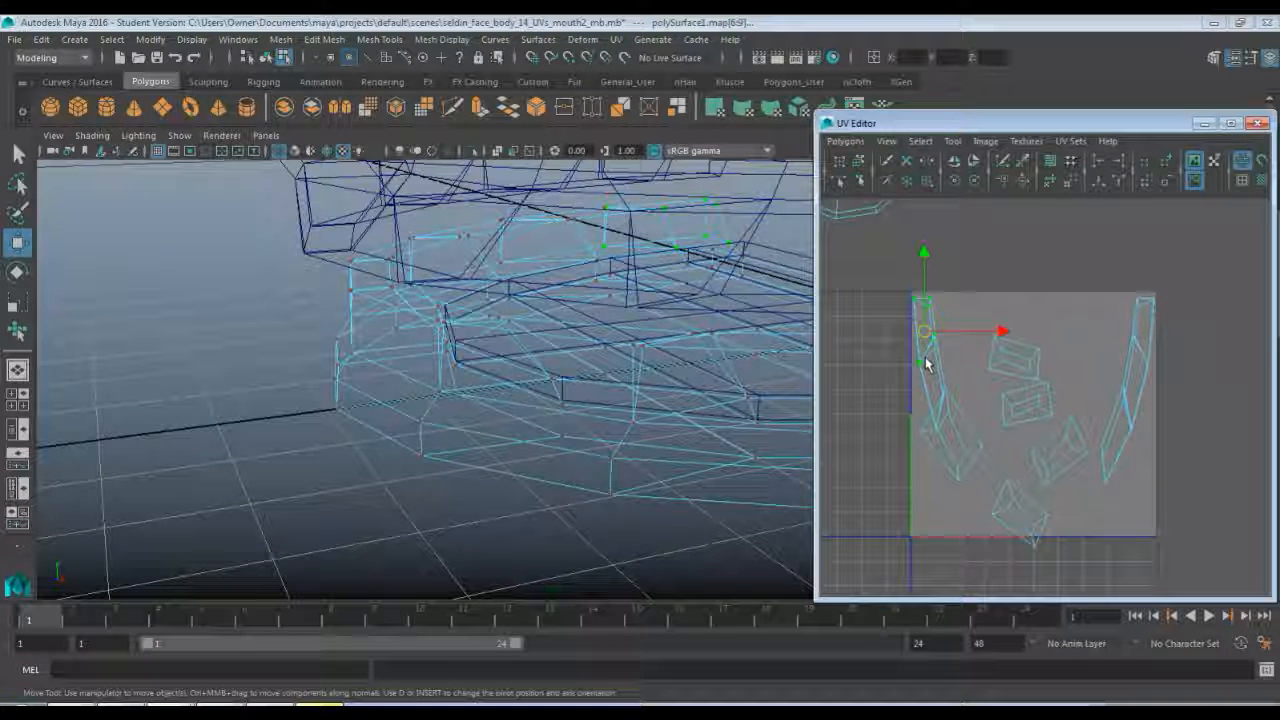
key("y")
left_click_drag(892, 372, 930, 381)
key("w")
- Unfold the remaining middle UV shell on the arch's left side
left_click(932, 376)
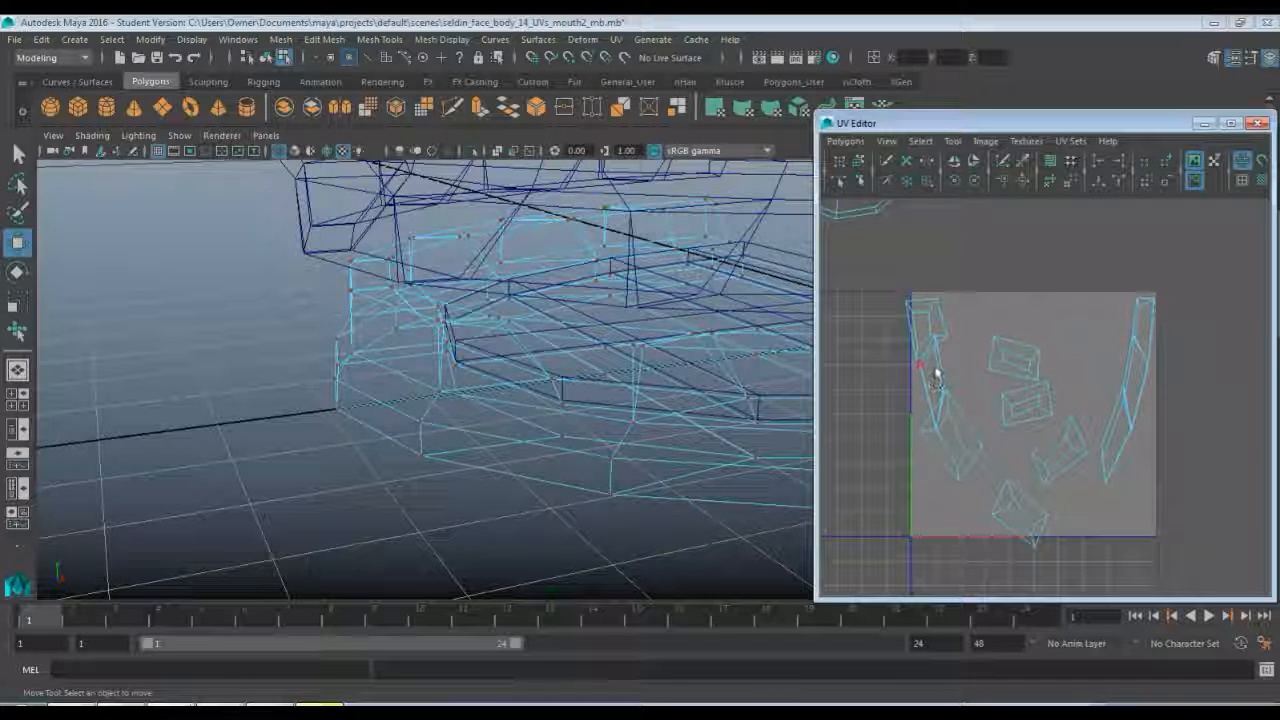
double_click(936, 367)
key("y")
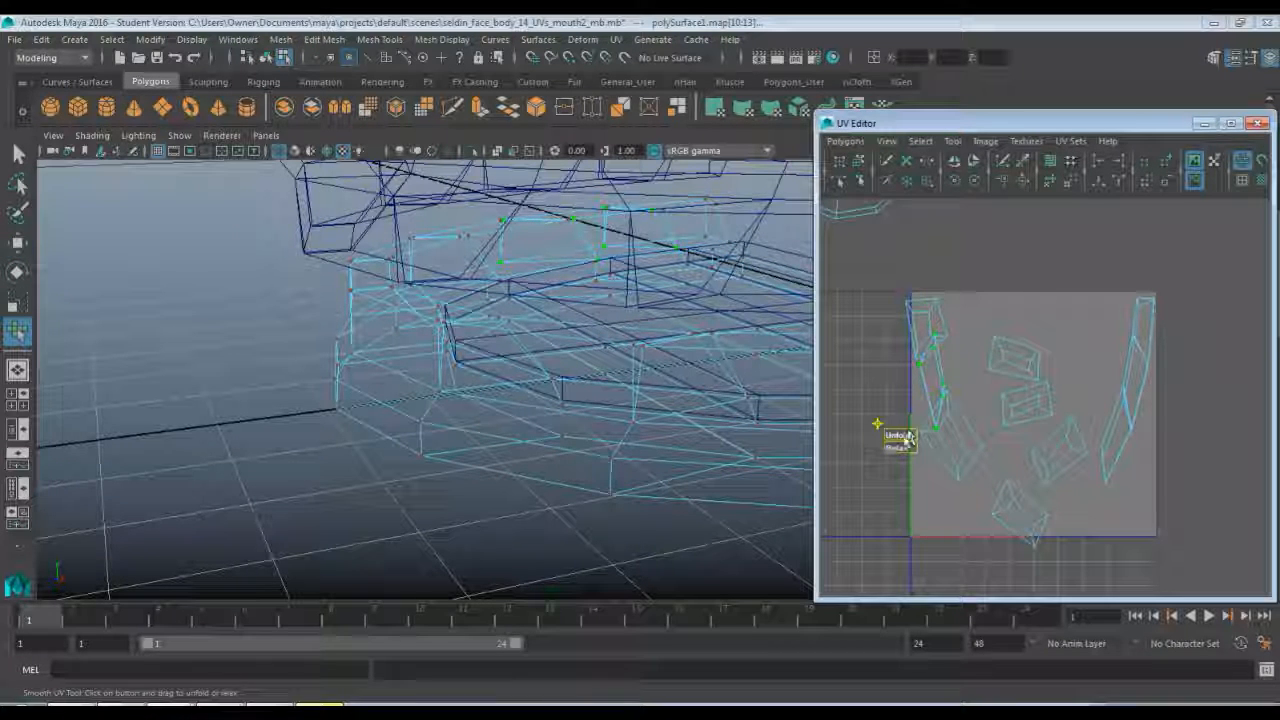
left_click_drag(904, 438, 1107, 421)
key("w")
- Unfold the lowest remaining UV shell on the arch's right side and the one directly above it
left_click(1121, 435)
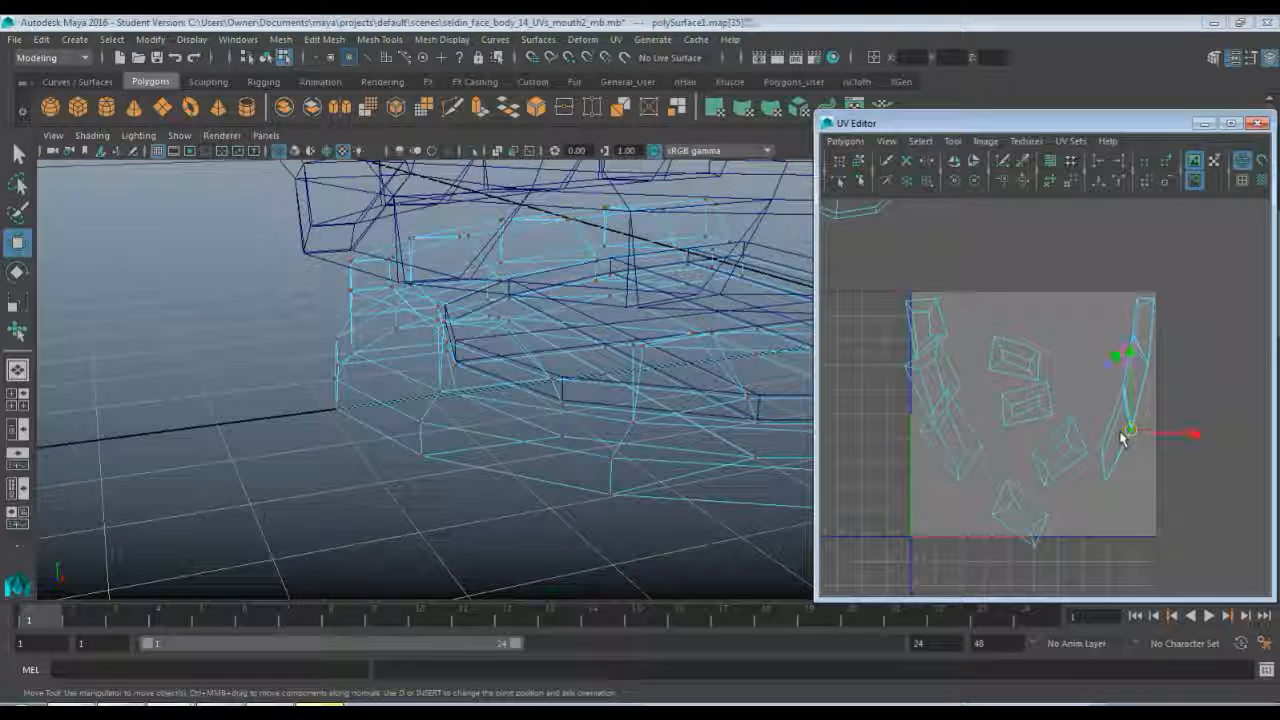
key("y")
key("w")
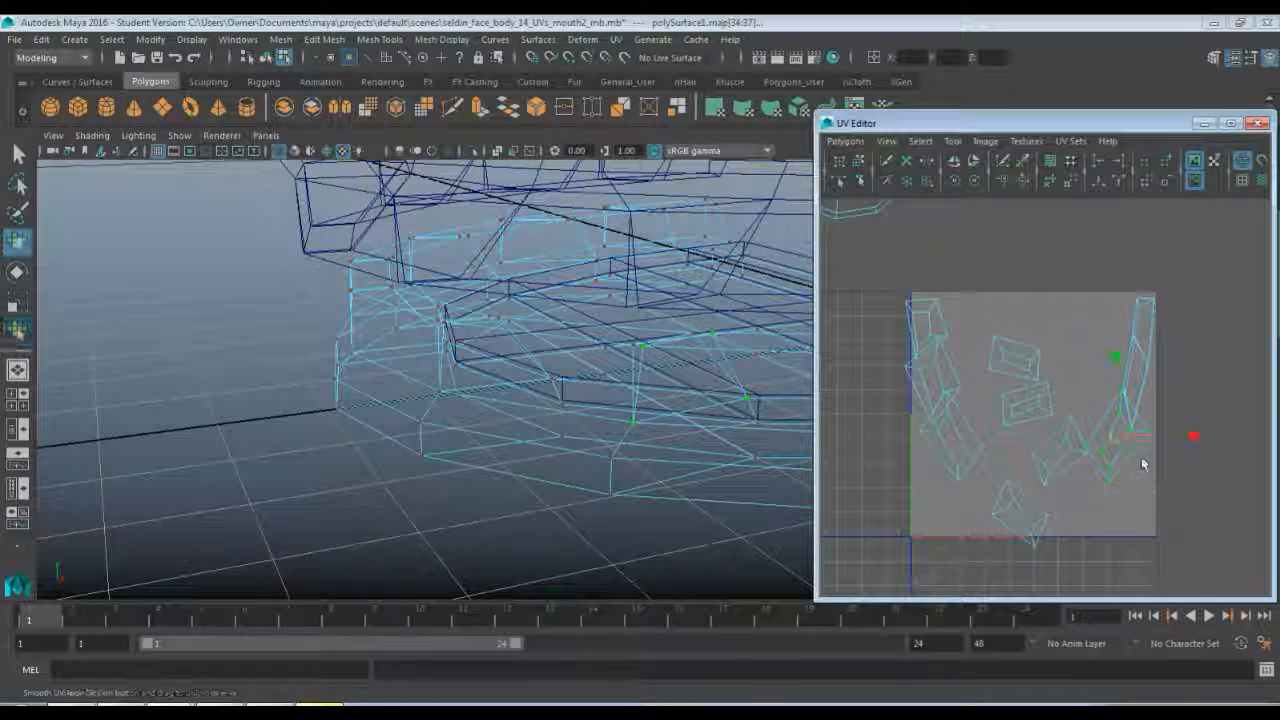
left_click(1140, 368)
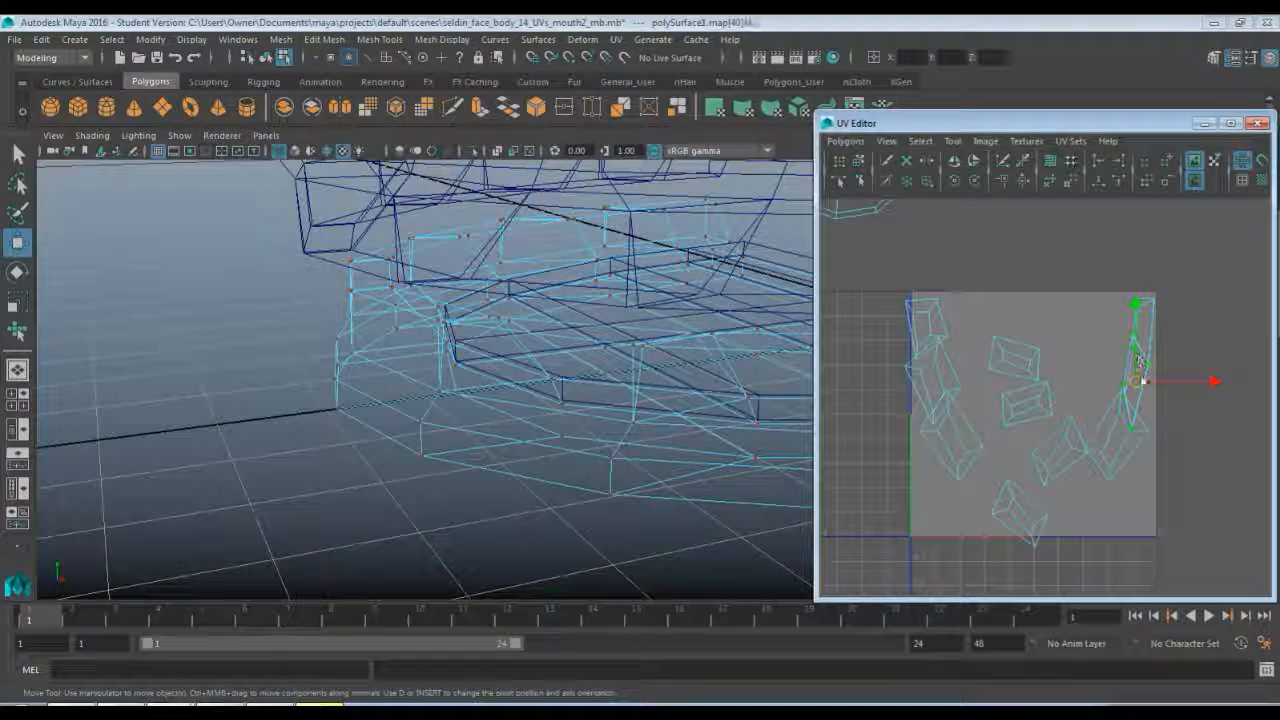
key("y")
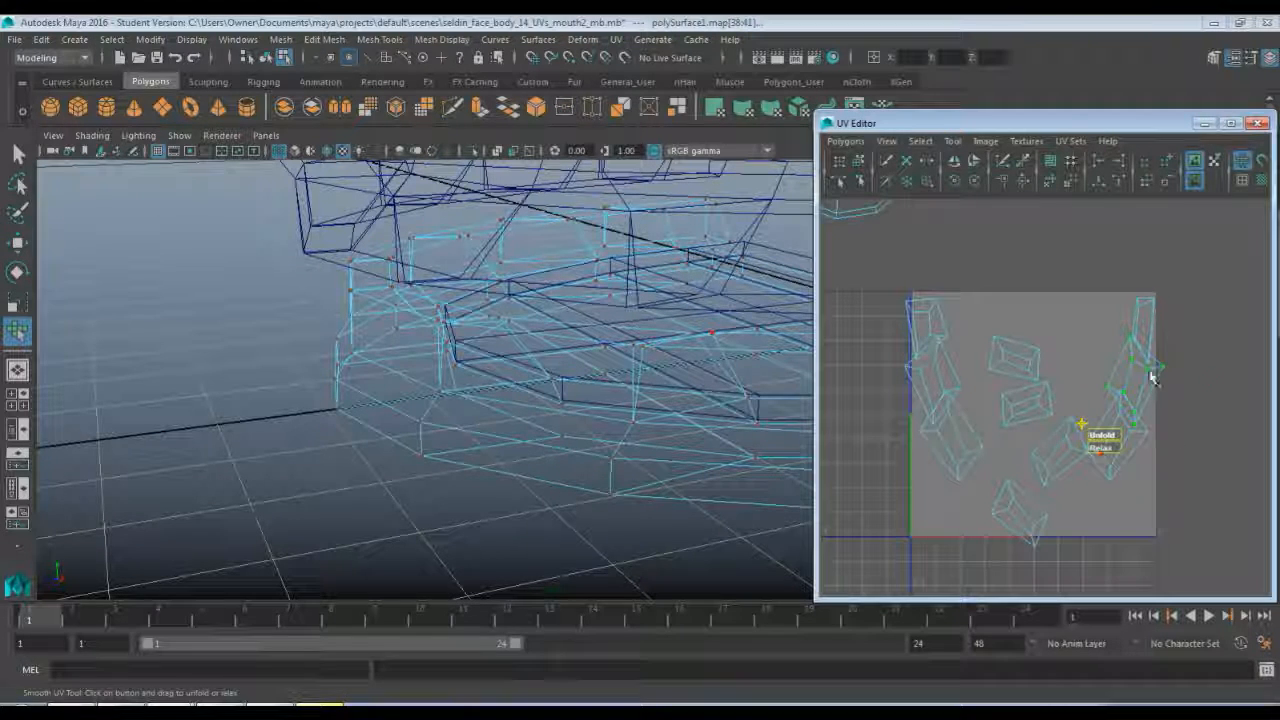
key("w")
- Unfold the topmost UV shell on the arch's right side and move it to the upper edge of the UV square
left_click(1148, 310)
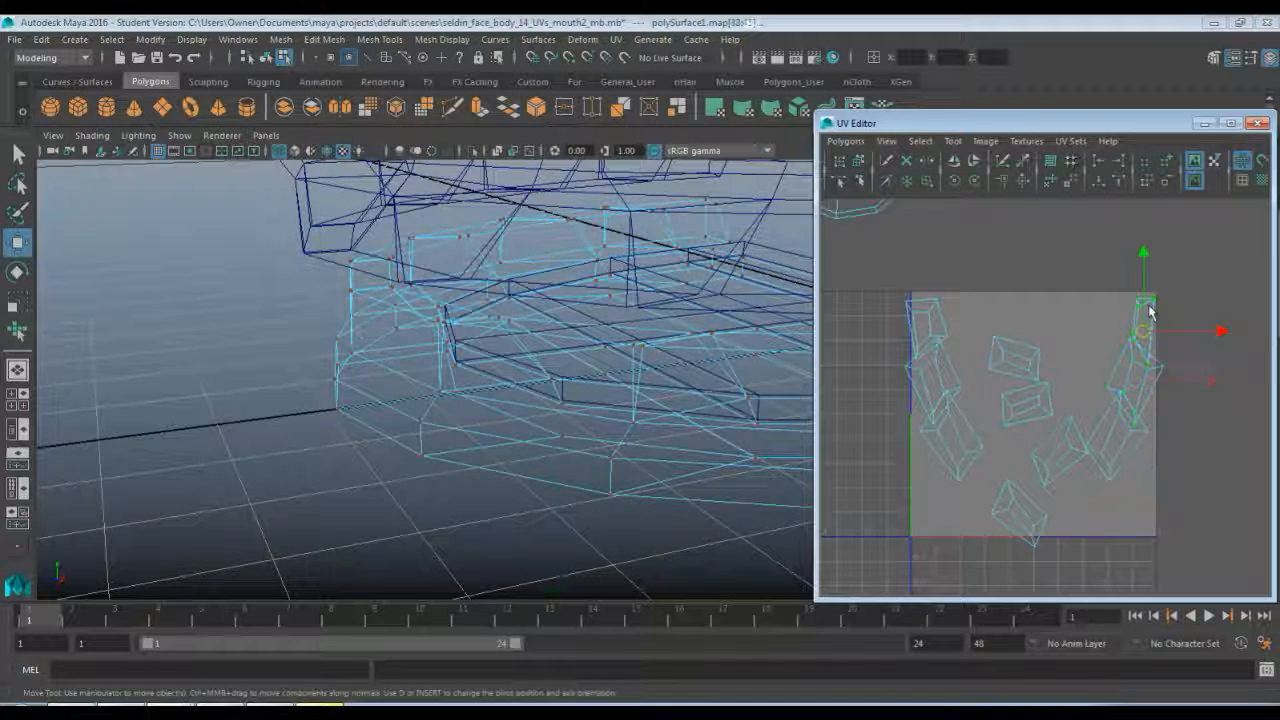
key("y")
left_click_drag(1108, 370, 1131, 368)
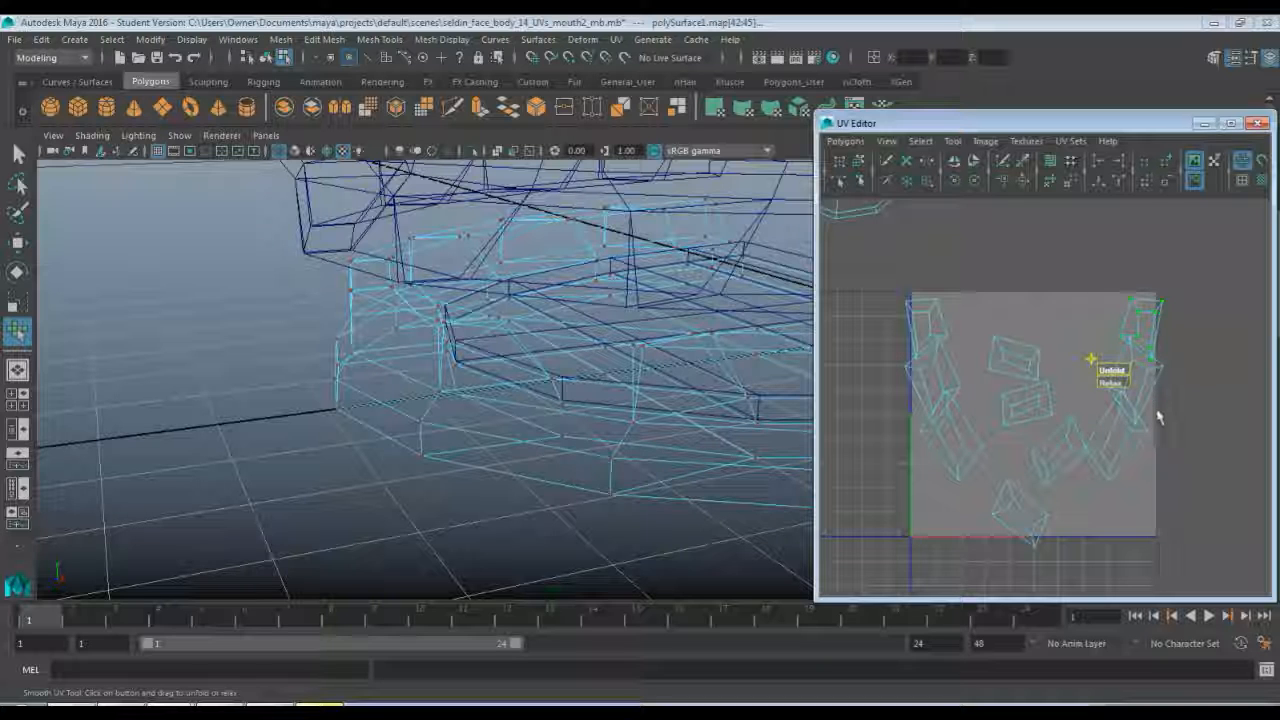
key("w")
left_click_drag(1134, 338, 1052, 333)
left_click(1060, 340)
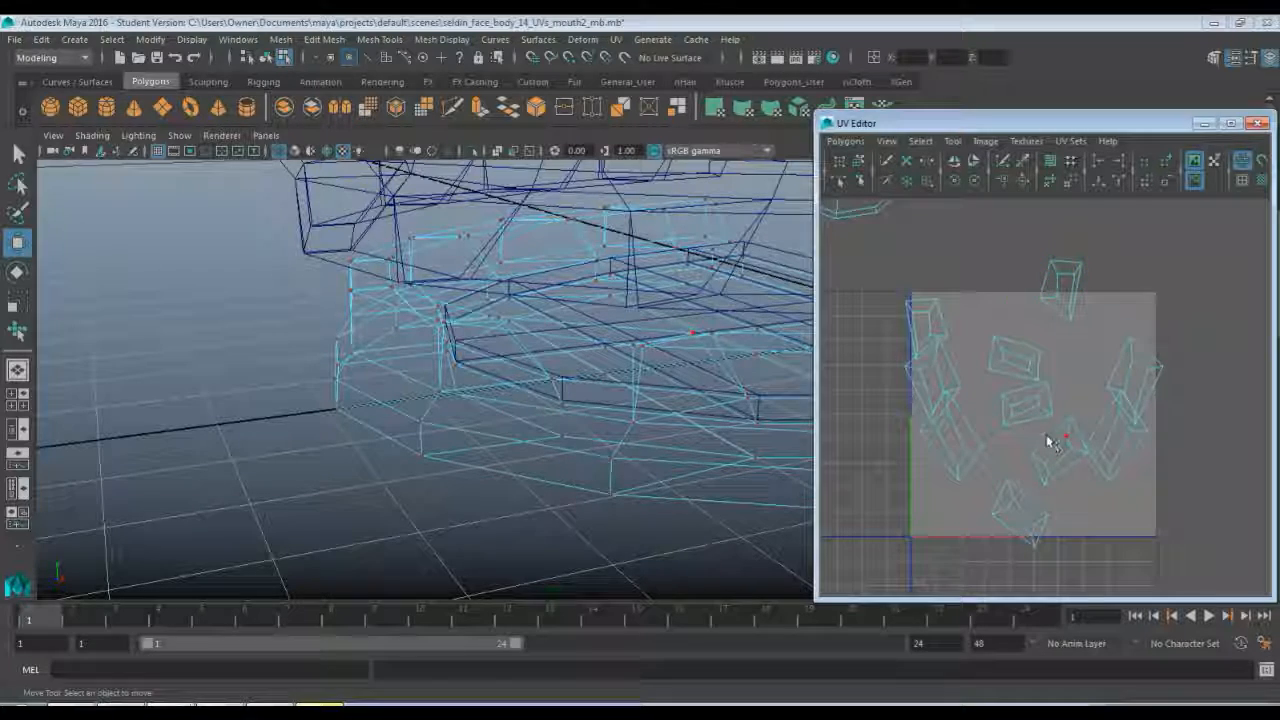
- Select the UVs of all shells, including the large oval one, and pack them into the UV square with Layout
scroll(990, 420, "down", 5)
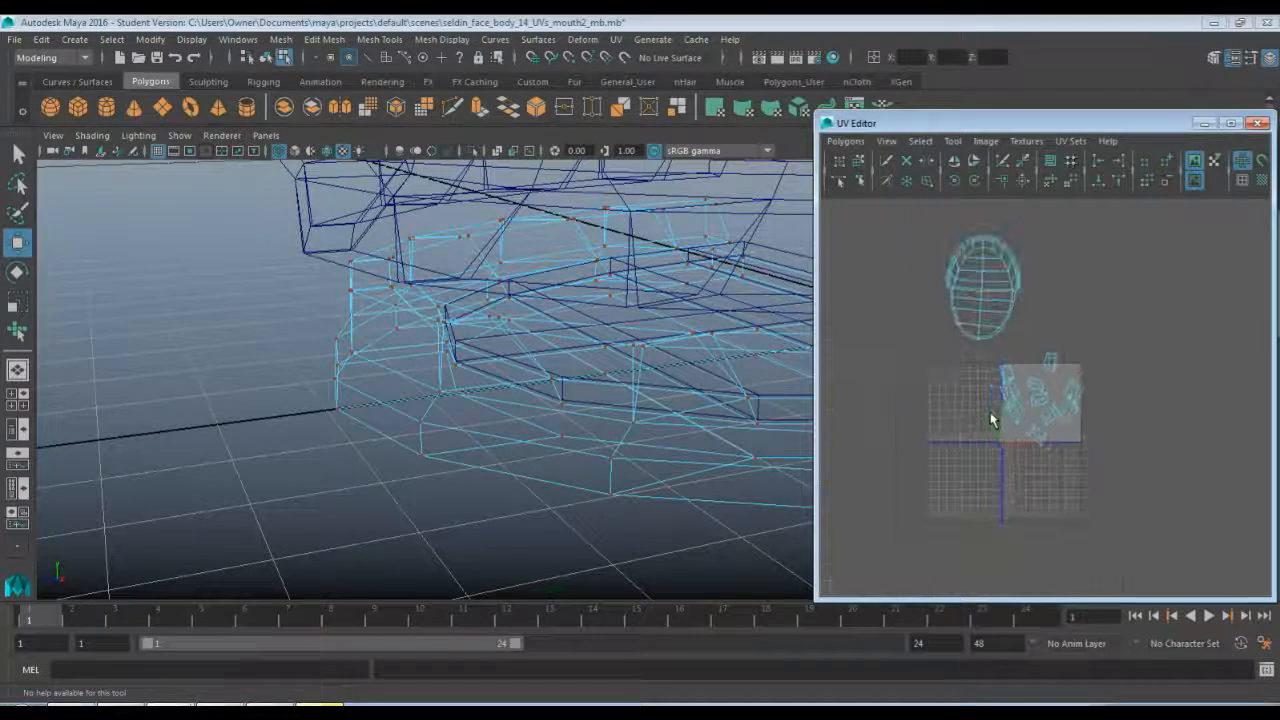
left_click_drag(916, 215, 1130, 536)
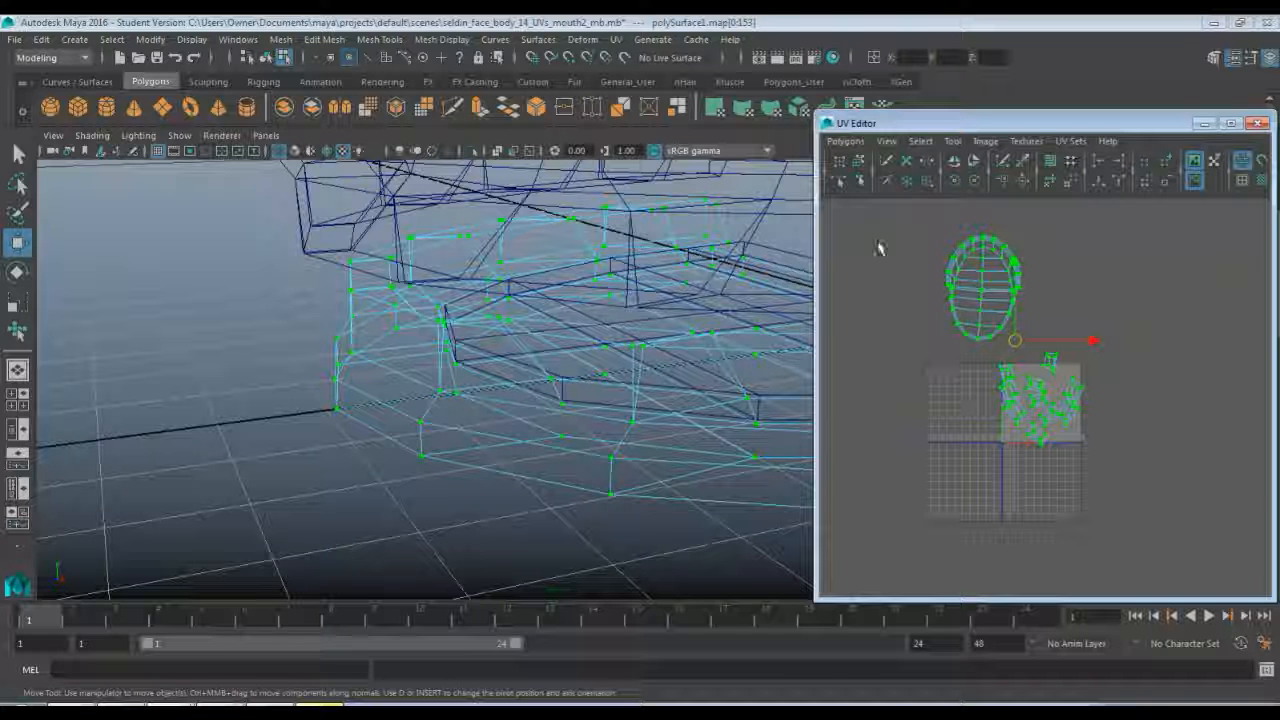
left_click(845, 141)
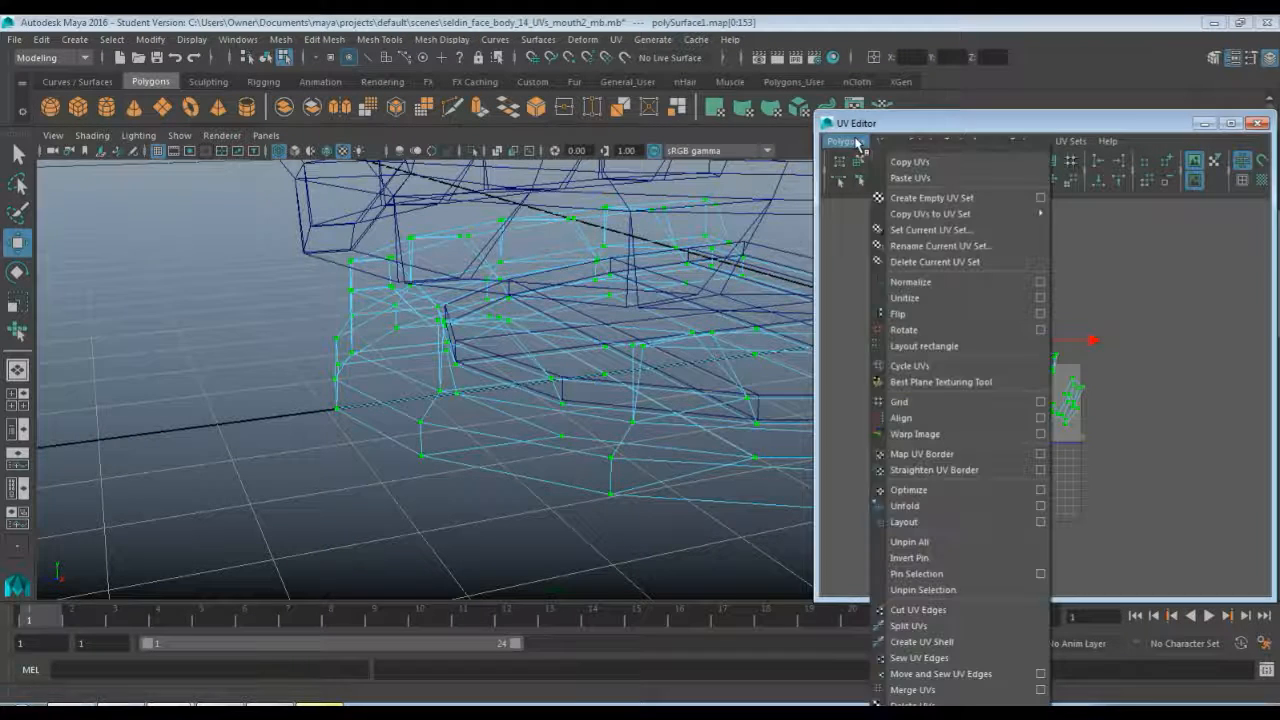
left_click(937, 521)
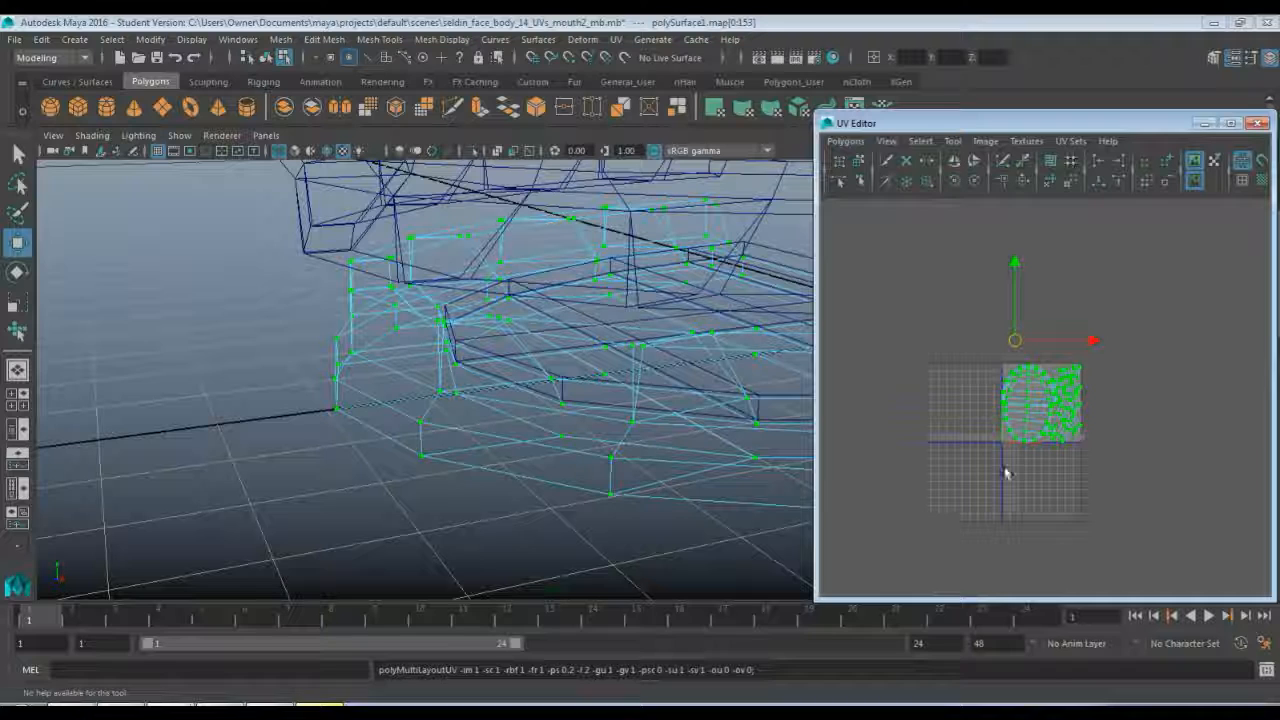
key("f")
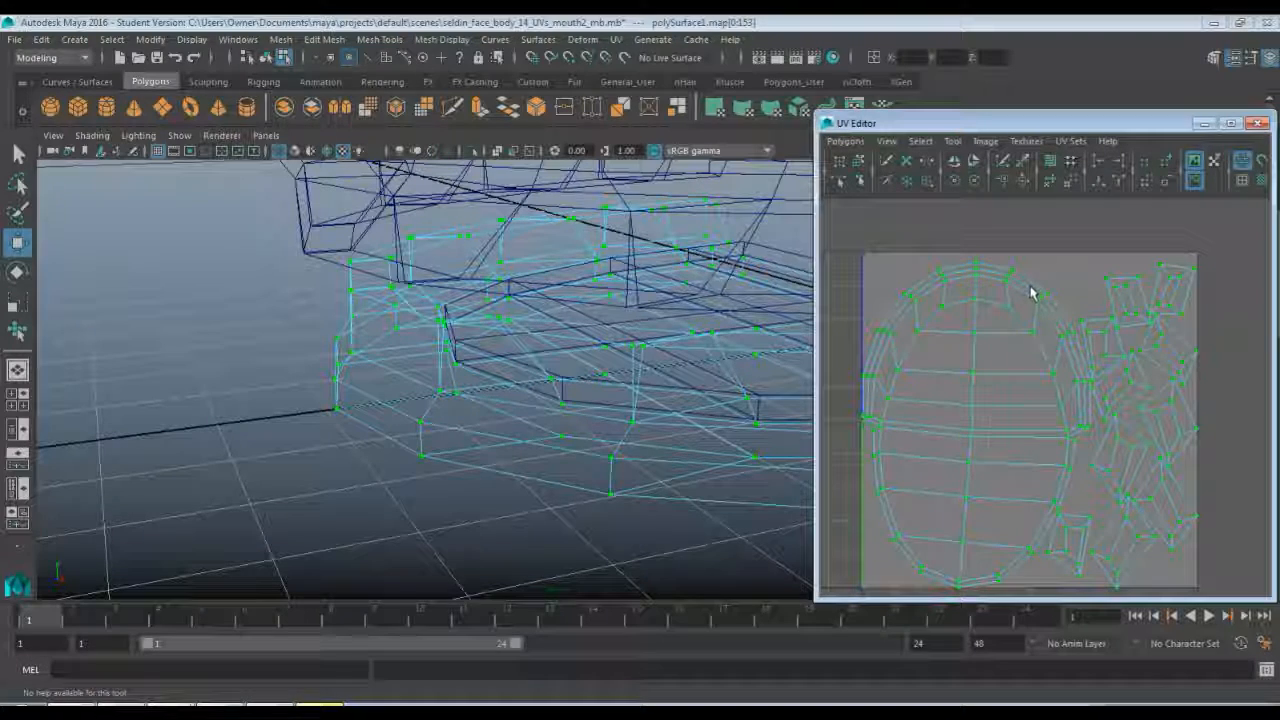
scroll(1037, 314, "down", 3)
scroll(1037, 314, "up", 1)
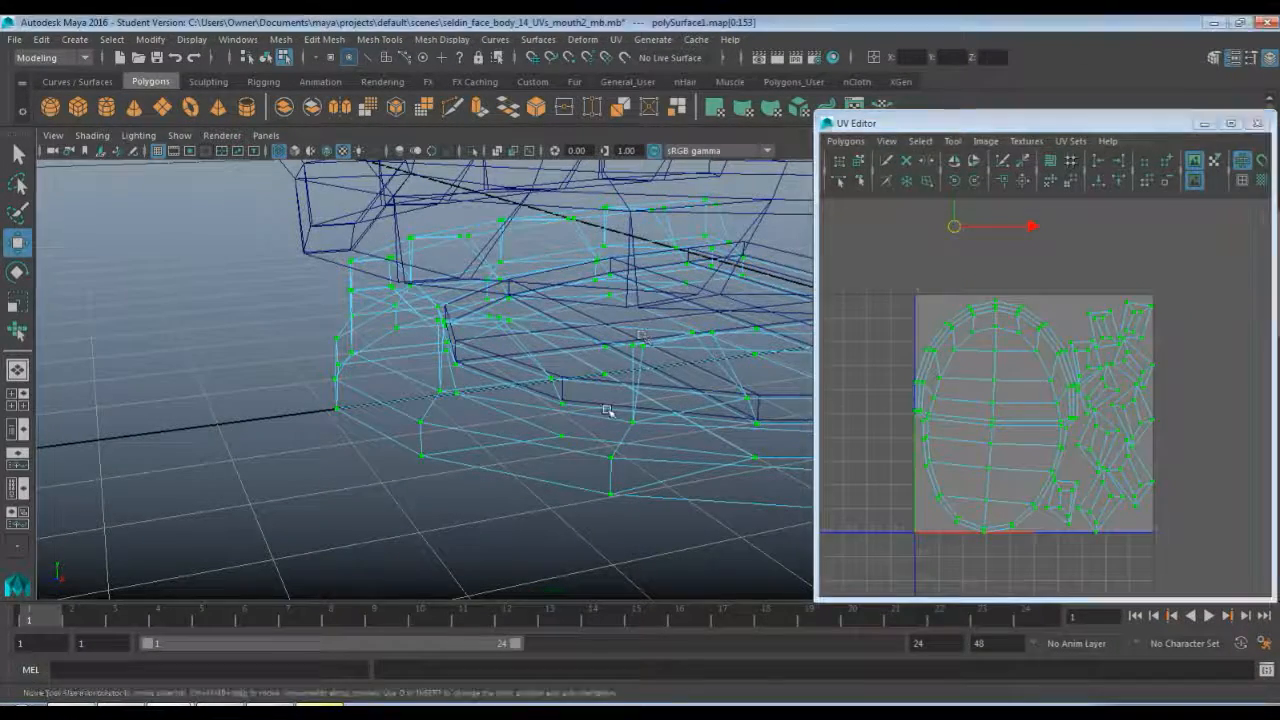
- Transfer the UVs of the lower arch mesh to the upper arch mesh with Transfer Attributes, using all UV sets and Component sample space
right_click_drag(607, 293, 670, 283)
left_click(672, 272)
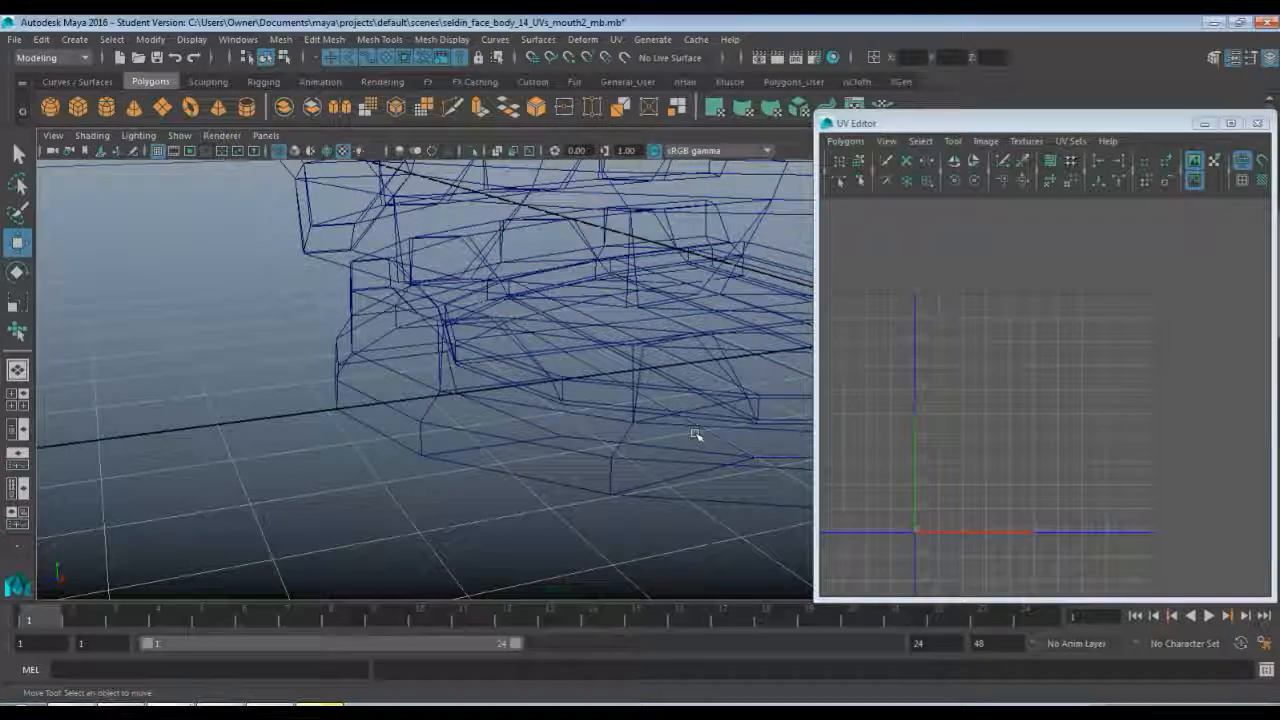
scroll(697, 435, "down", 5)
left_click(507, 235)
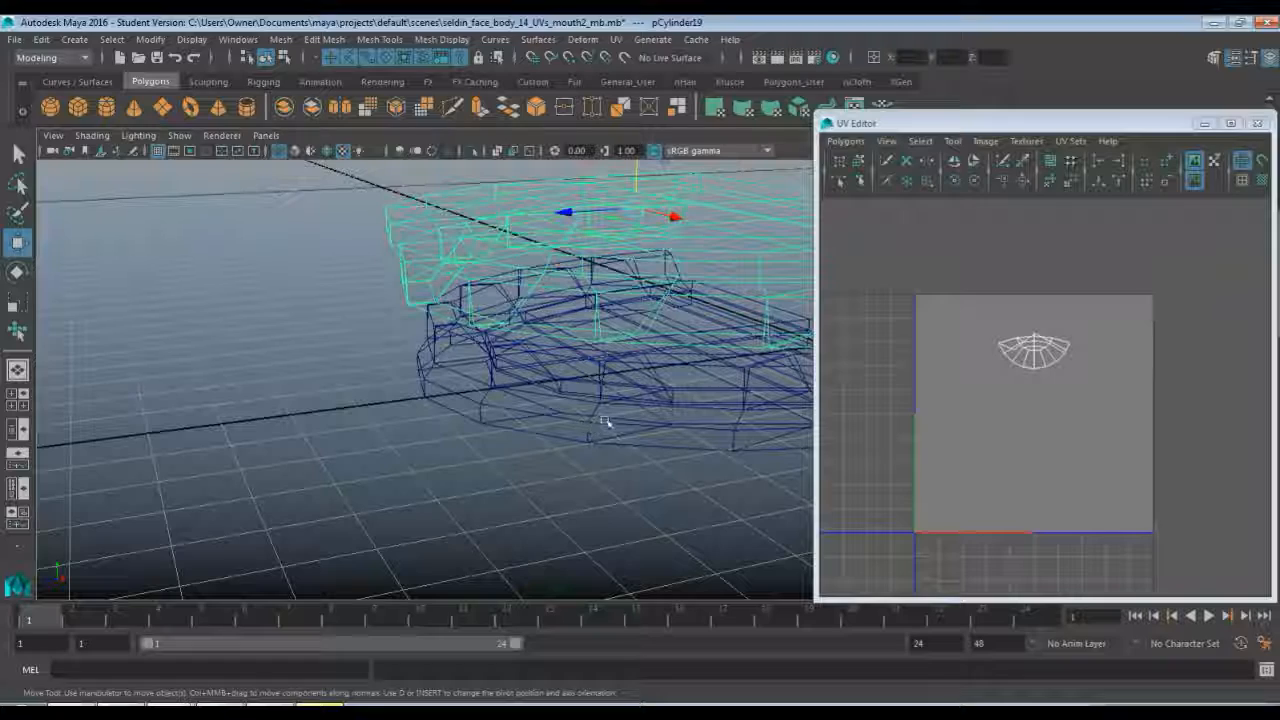
middle_click_drag(598, 424, 574, 466, "alt")
left_click(609, 463)
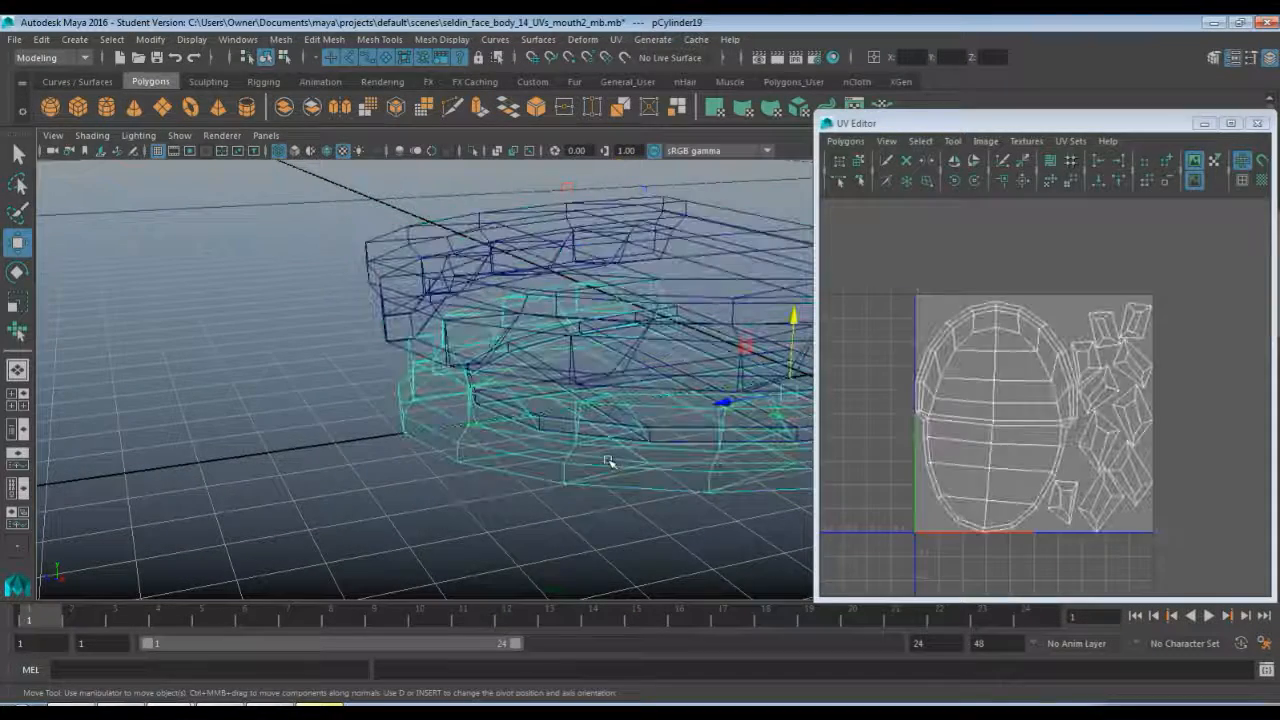
left_click(394, 265, "shift")
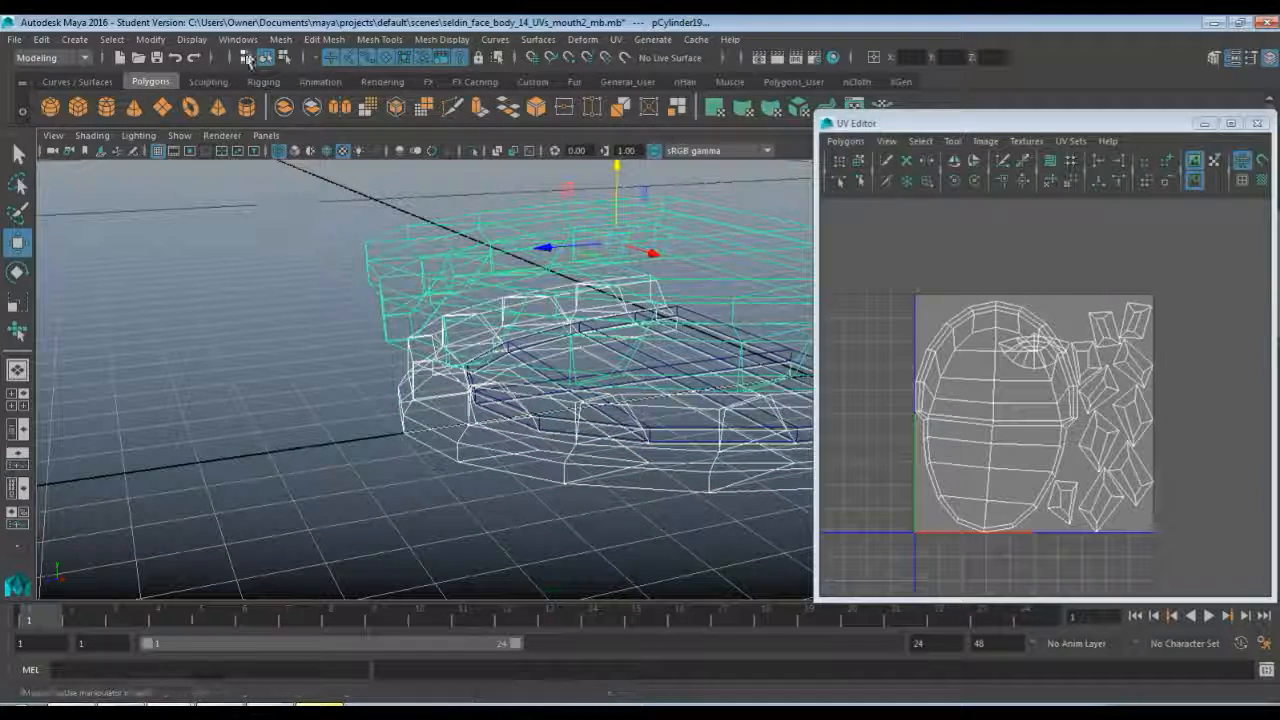
left_click(283, 40)
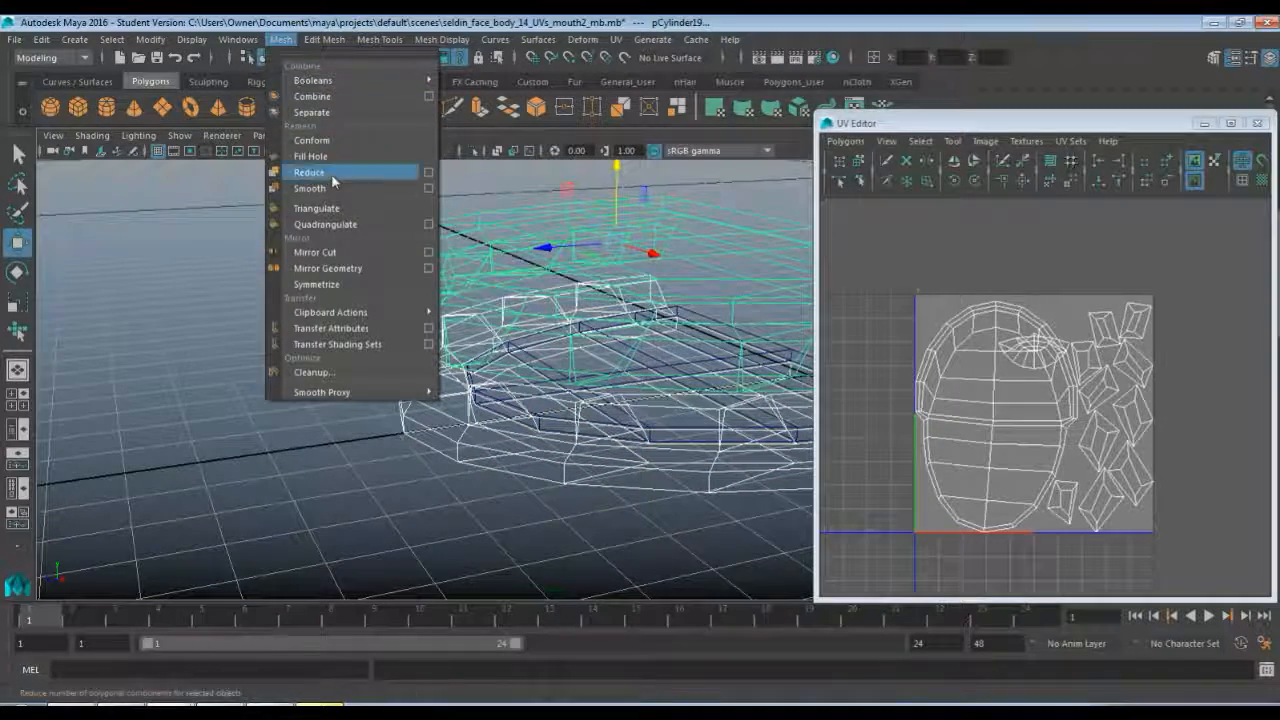
left_click(429, 328)
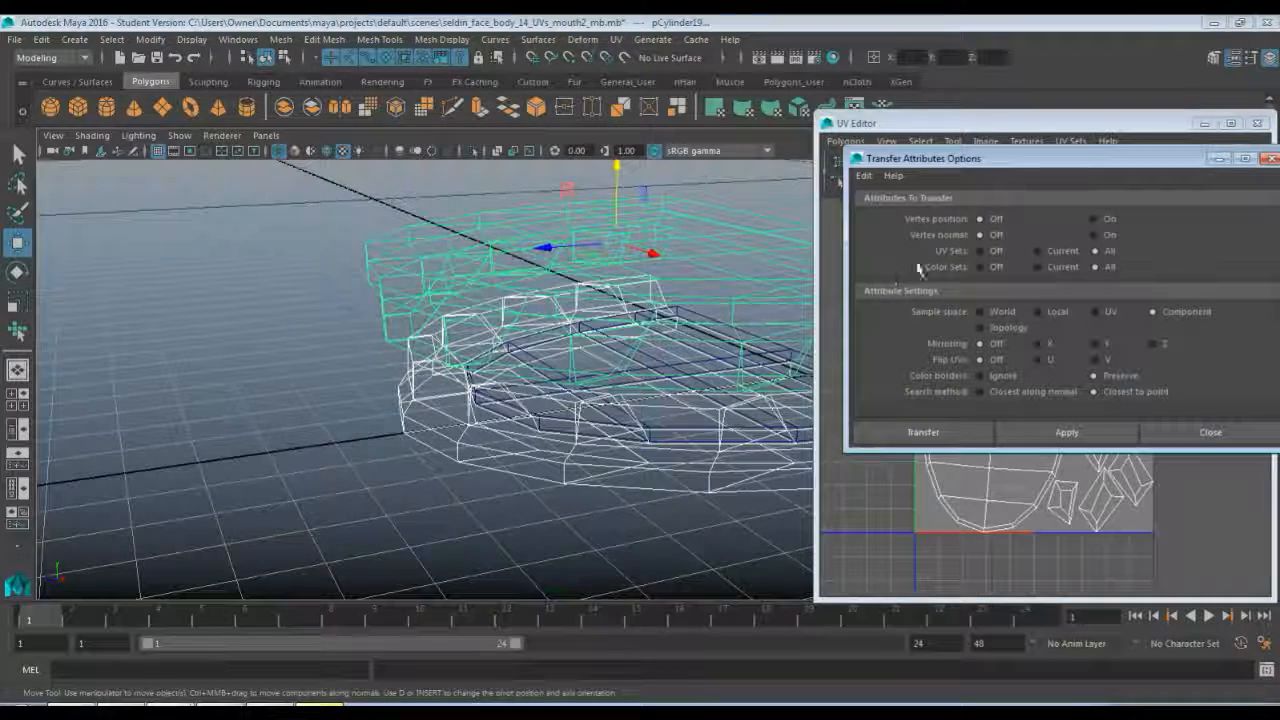
left_click_drag(1002, 163, 977, 149)
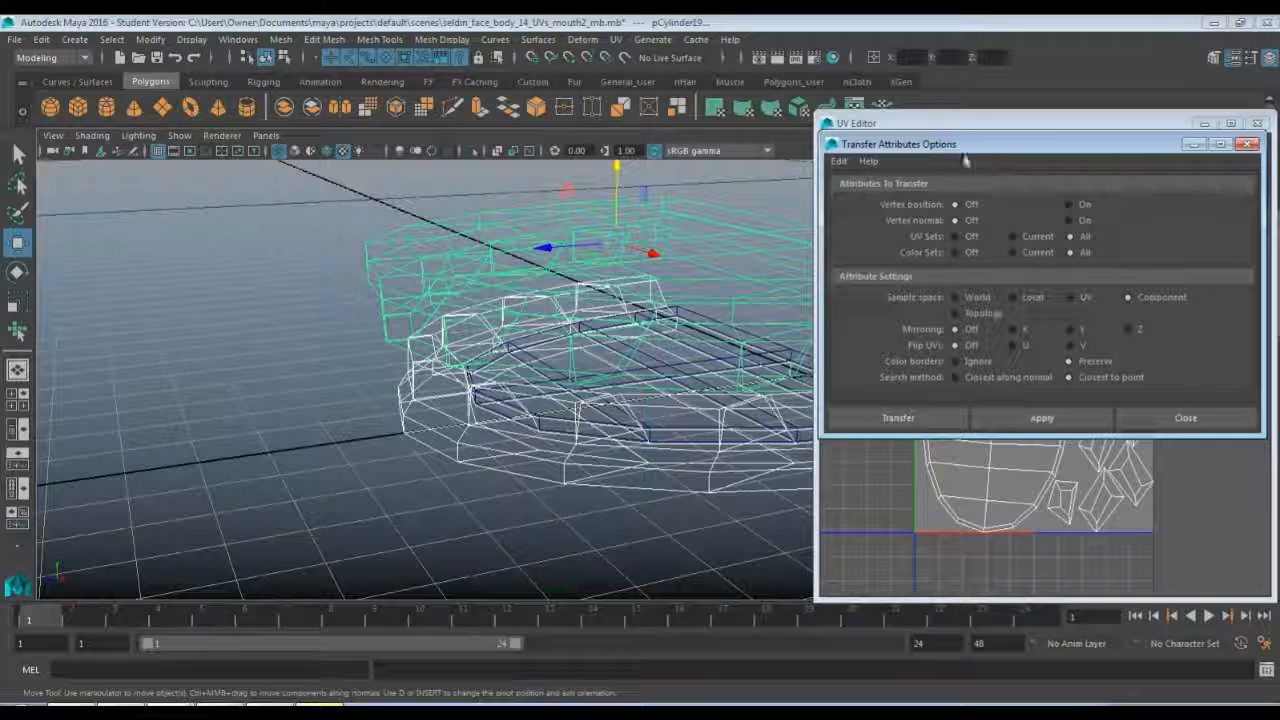
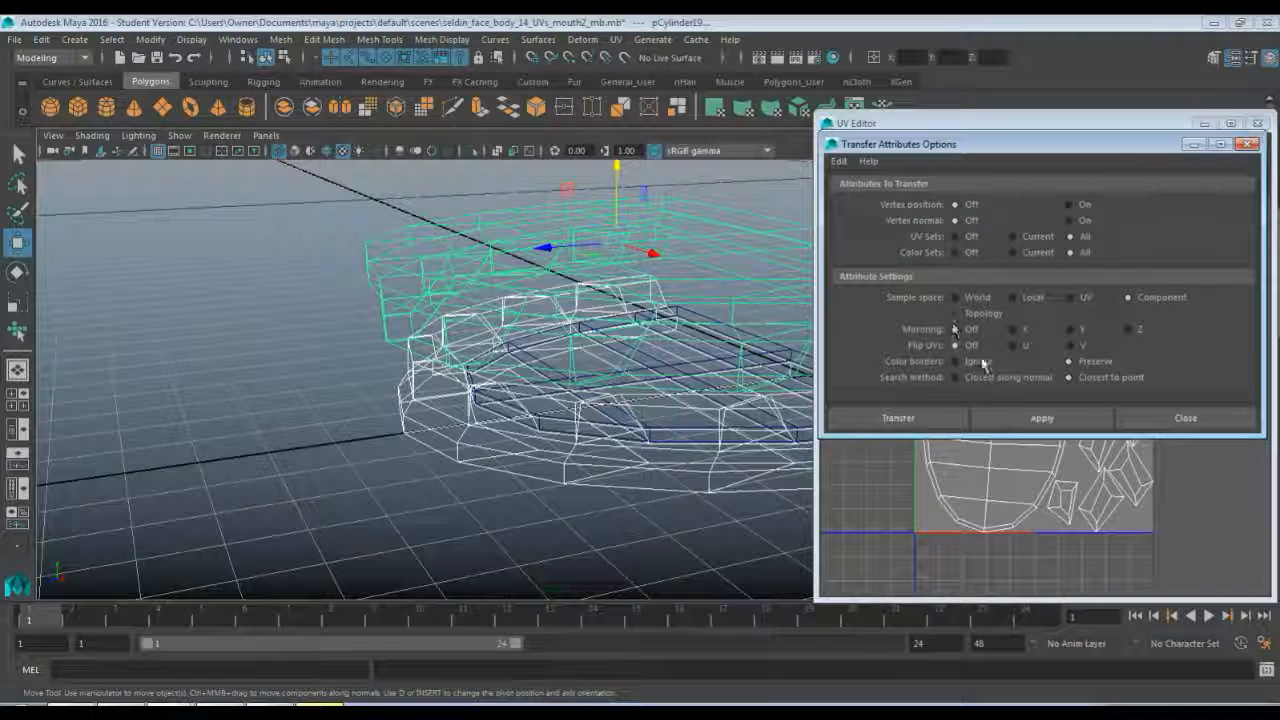
left_click(1030, 420)
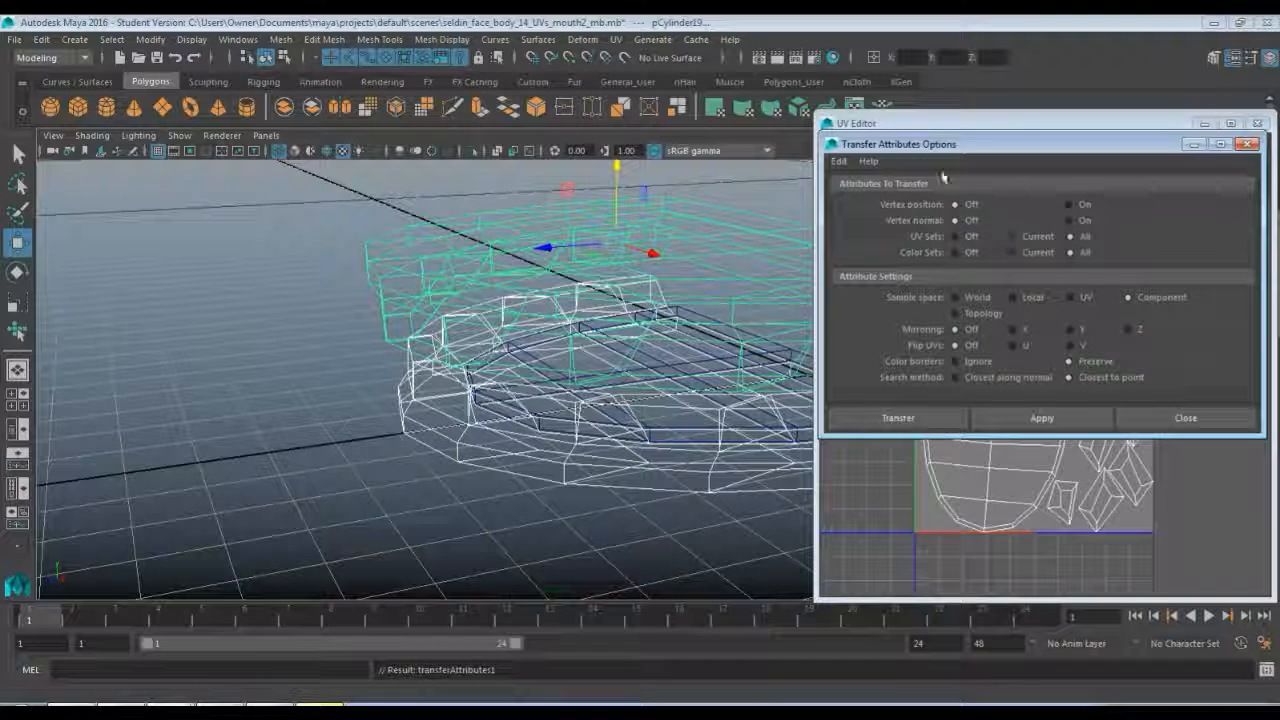
- Compare the UV layouts of the upper and lower arch meshes by selecting each in turn, and close the Transfer Attributes options
left_click_drag(966, 127, 919, 261)
right_click_drag(483, 249, 514, 227)
left_click(413, 252)
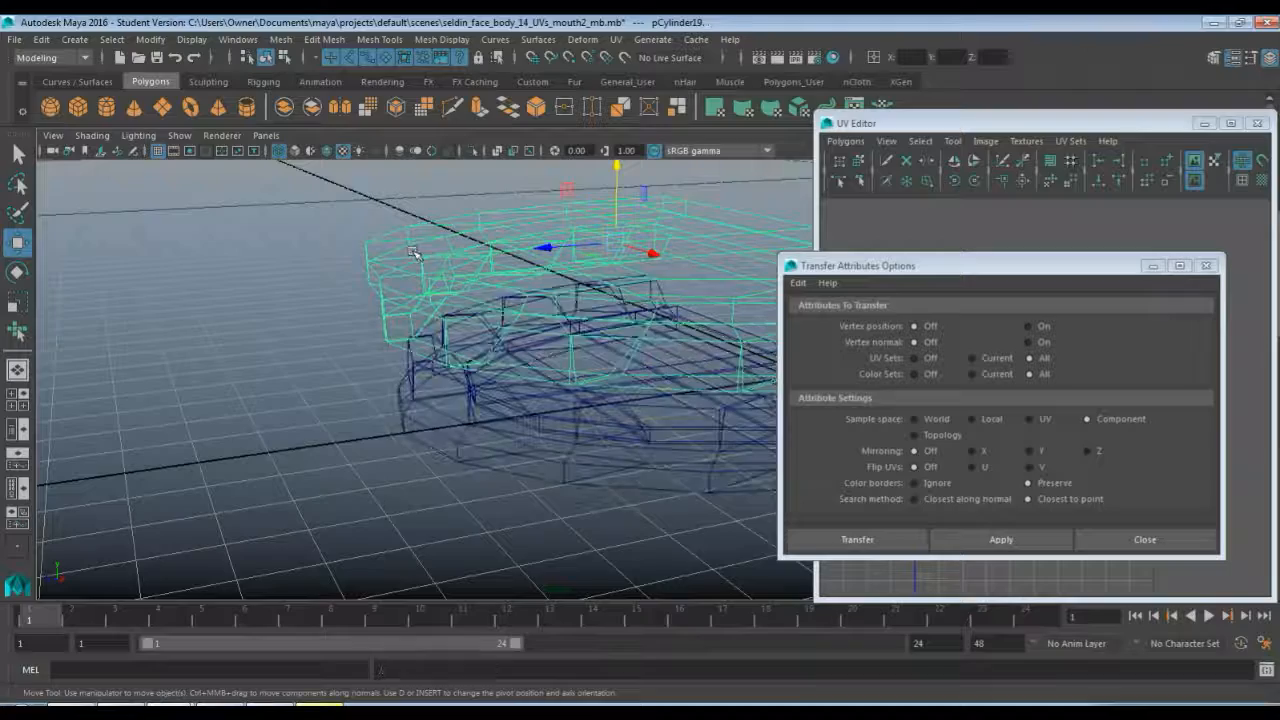
left_click_drag(971, 267, 269, 439)
left_click(665, 475)
left_click(676, 448)
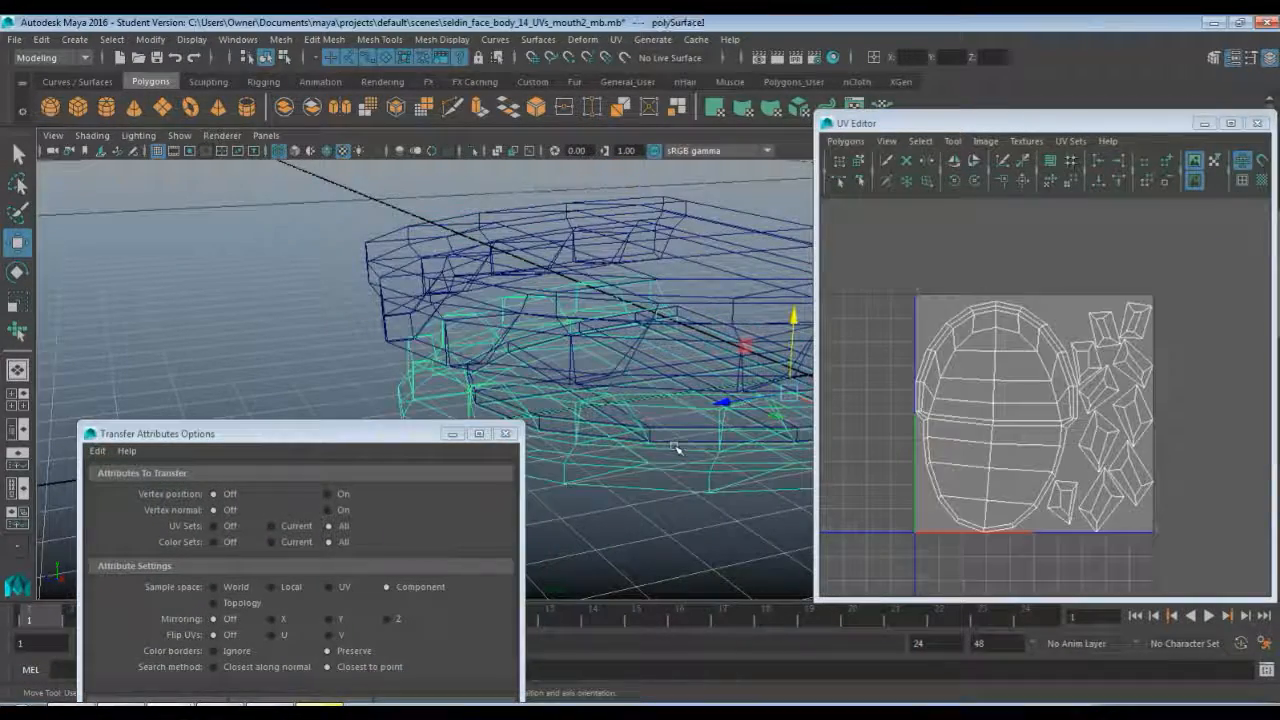
left_click(447, 282)
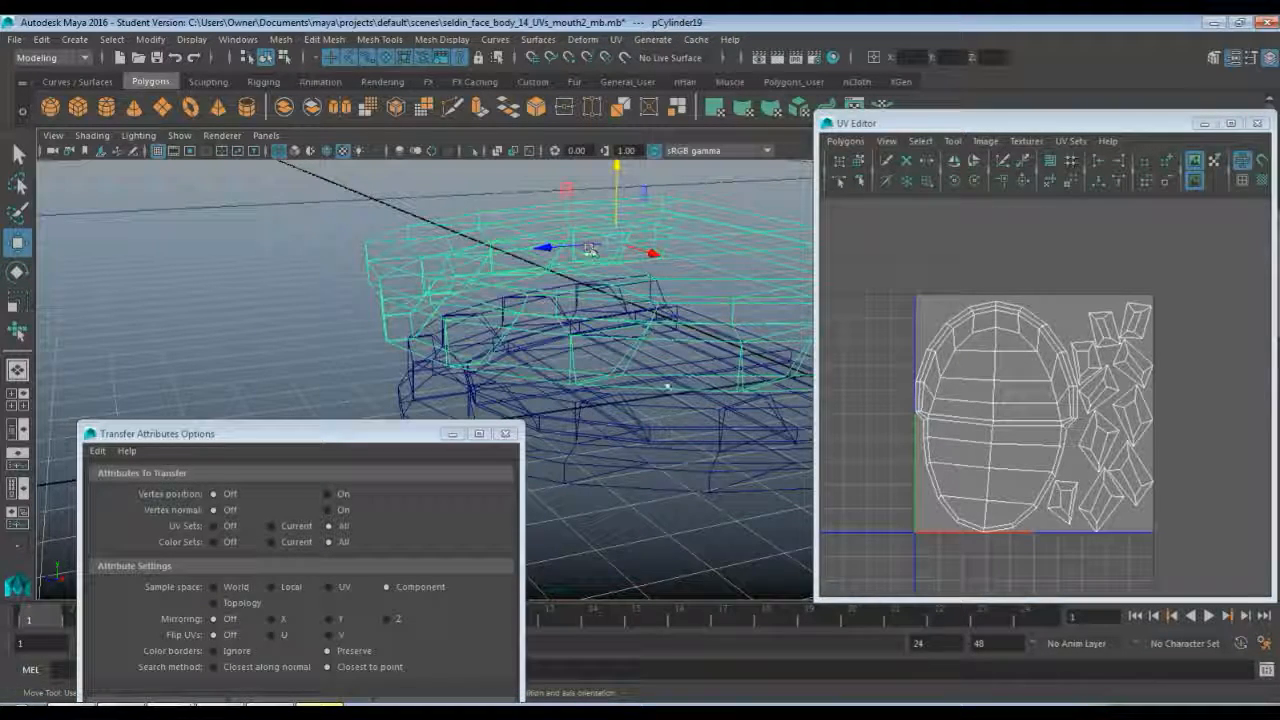
left_click(733, 481)
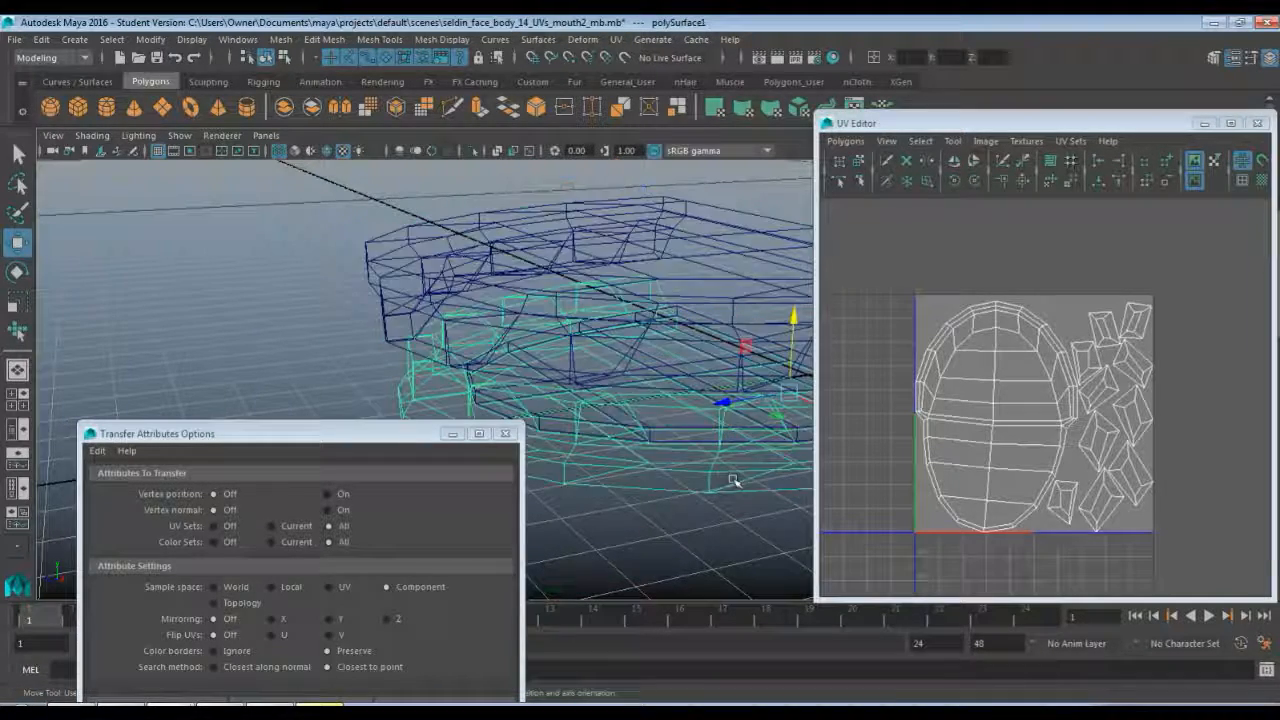
left_click(387, 256)
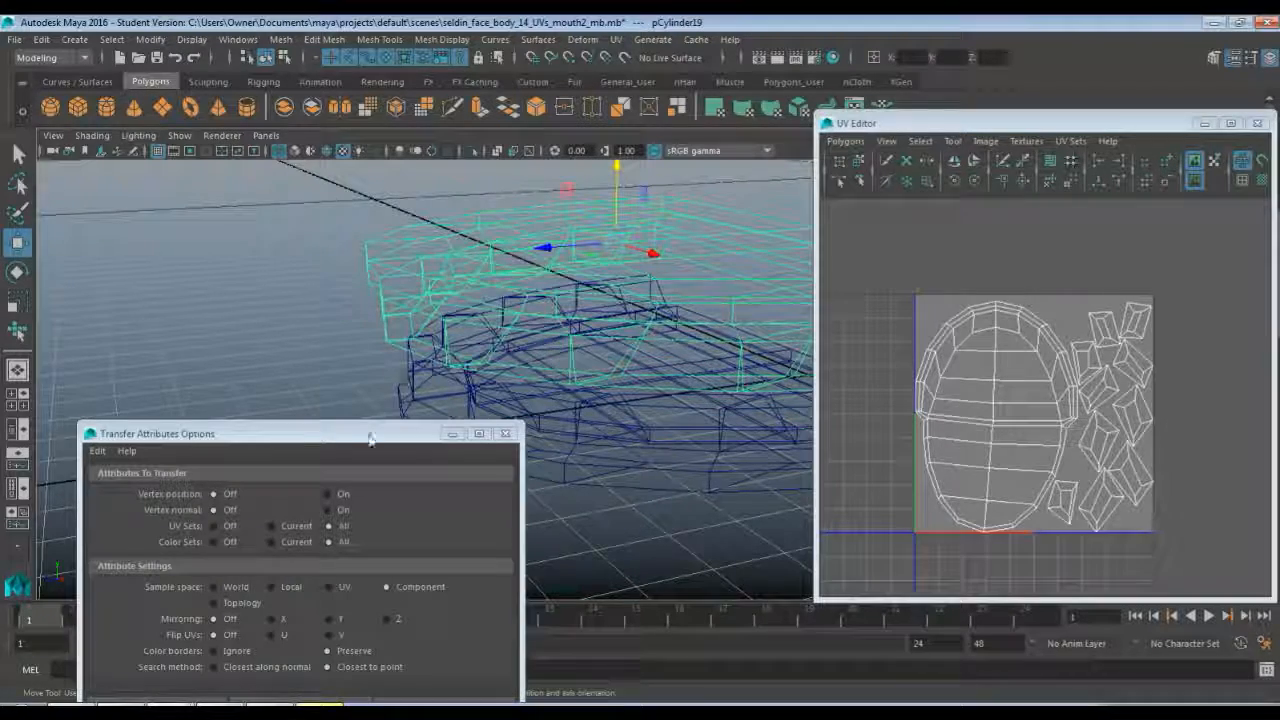
left_click_drag(250, 433, 259, 244)
left_click(632, 455)
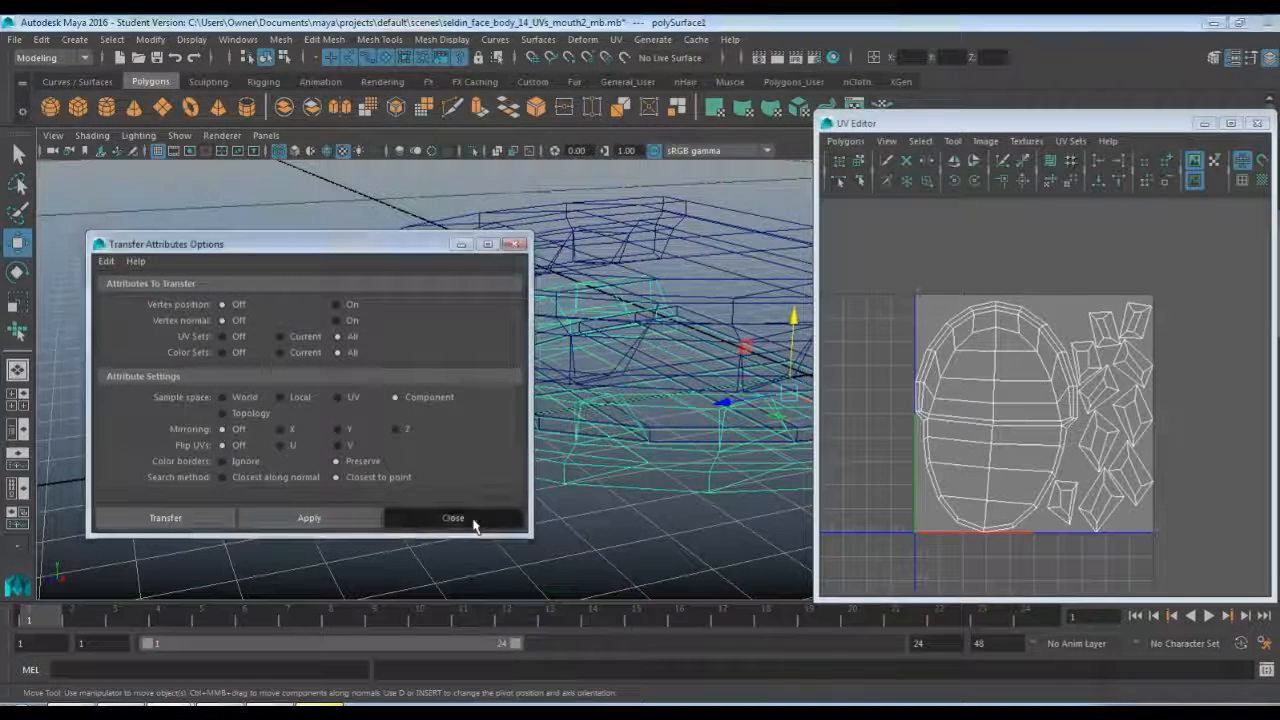
left_click(489, 519)
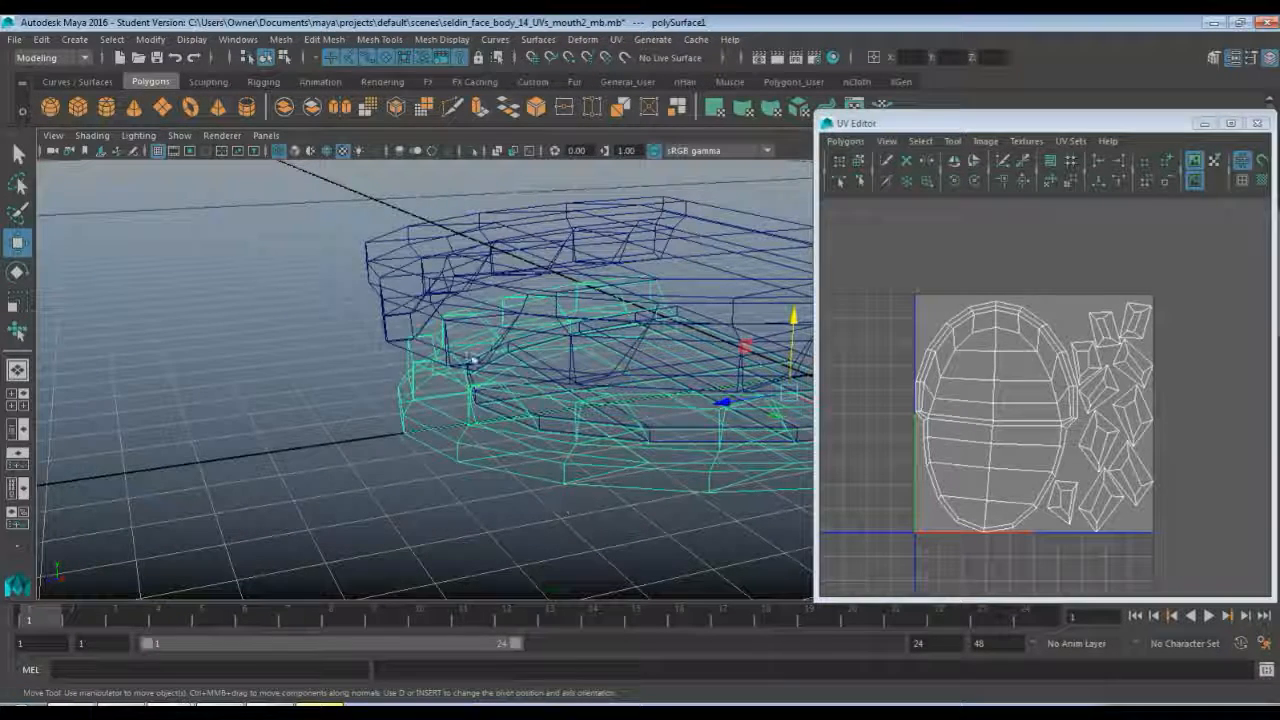
- Delete the construction history of the lower arch mesh and of the upper arch mesh
left_click(41, 40)
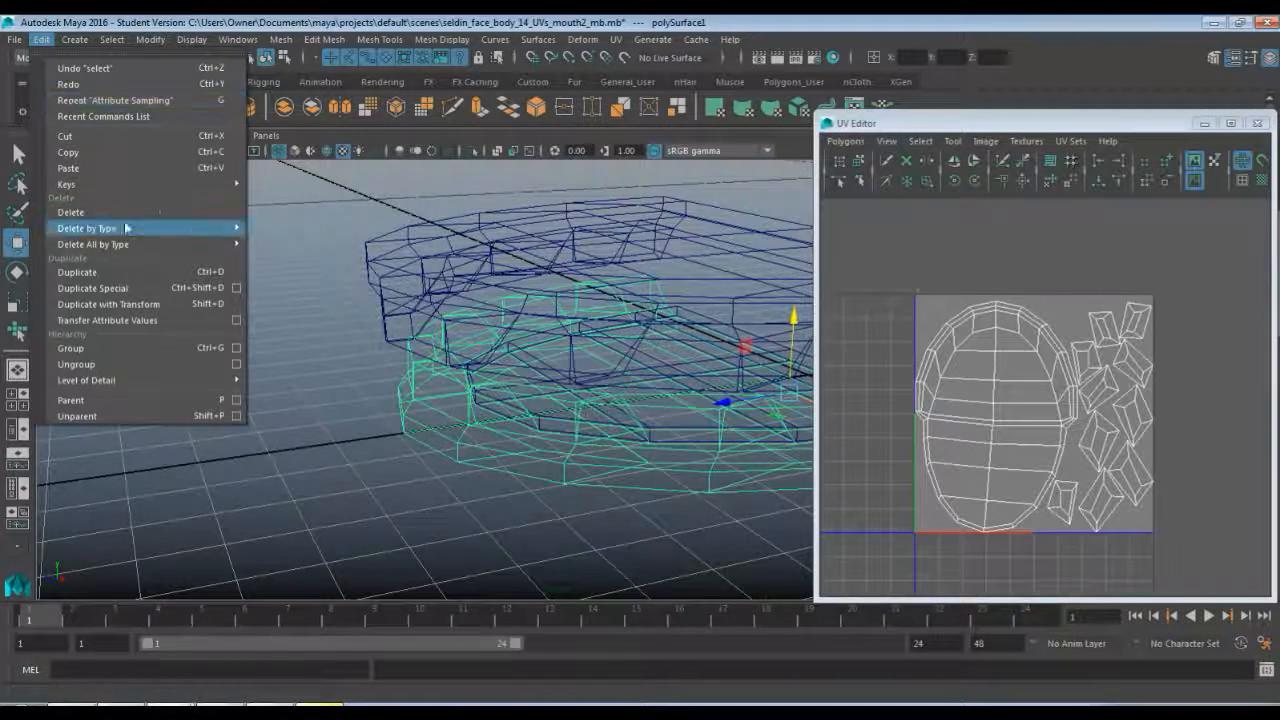
mouse_move(150, 228)
left_click(283, 242)
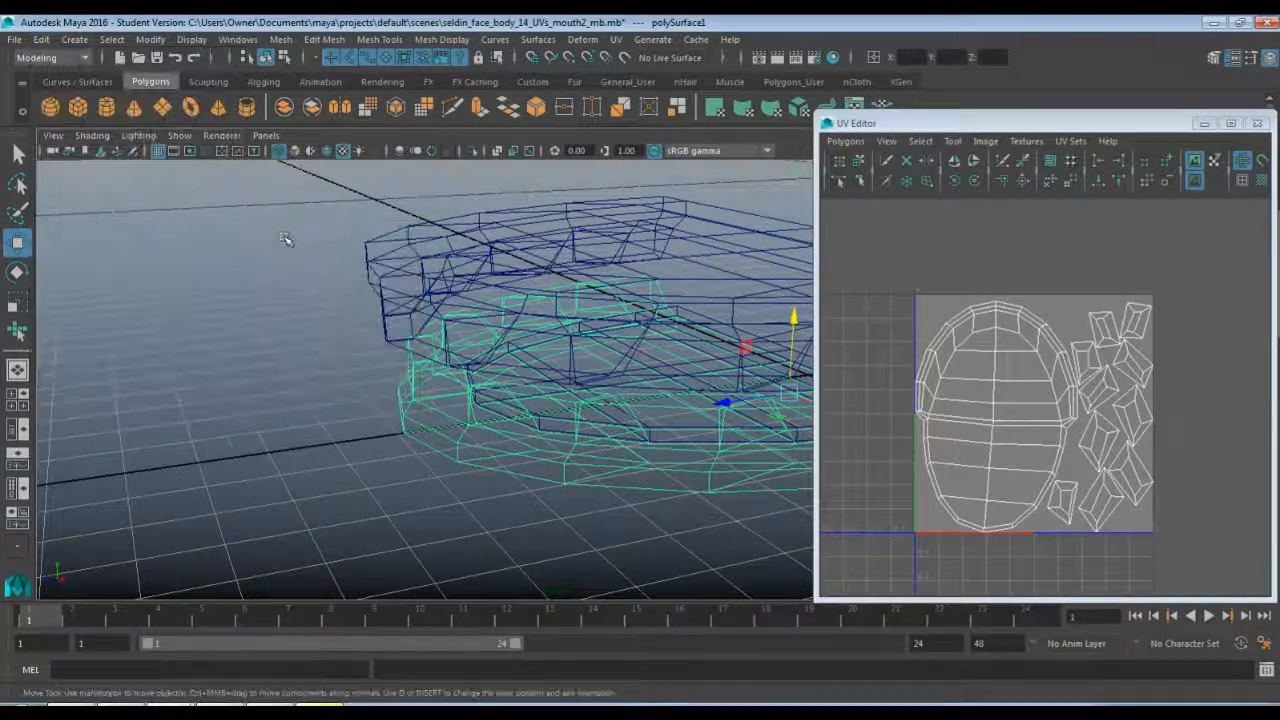
left_click(412, 345)
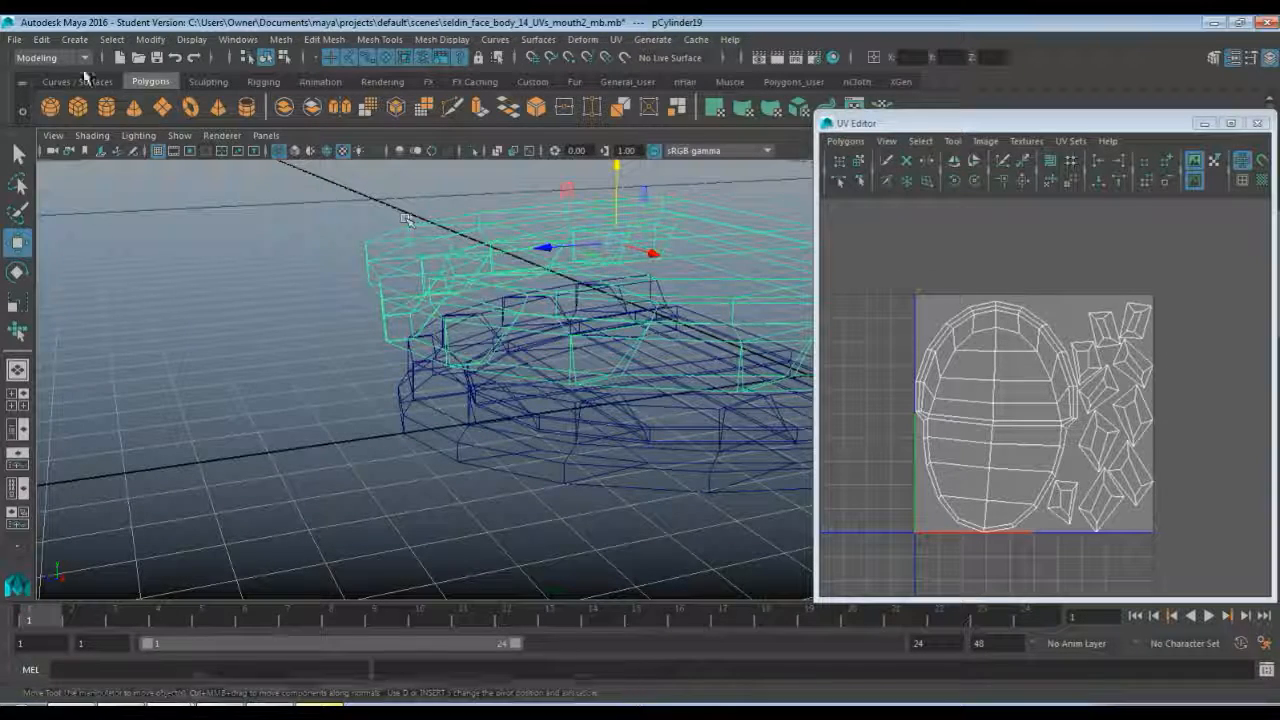
left_click(41, 40)
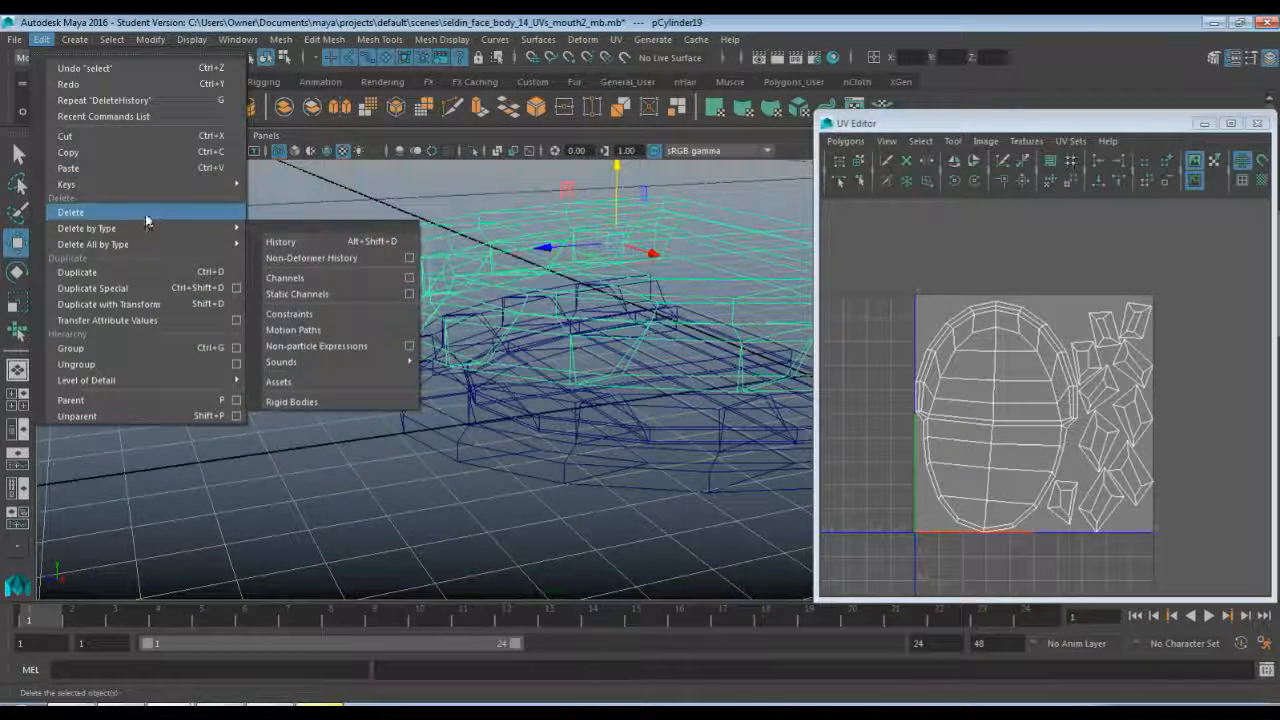
mouse_move(193, 228)
left_click(290, 241)
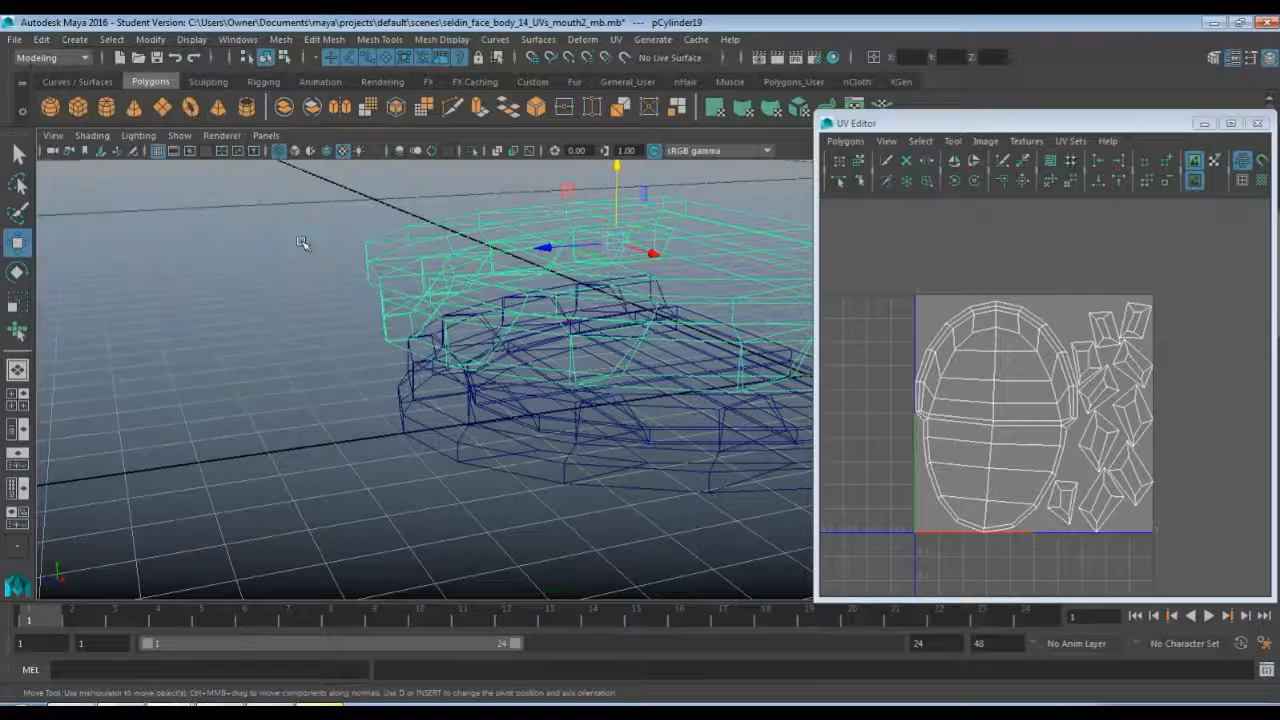
- Apply a planar UV projection from the Y axis, fitted to the bounding box, to the tongue-shaped mesh inside the lower arch
left_click(650, 365)
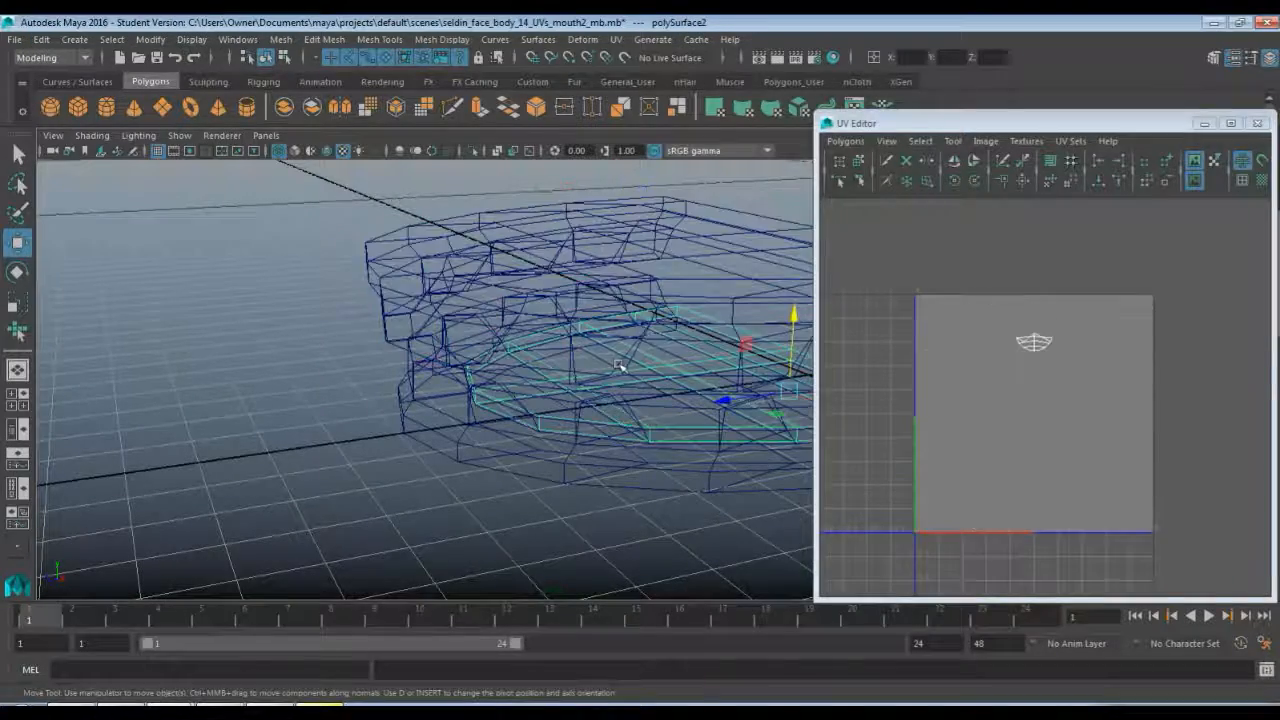
left_click_drag(640, 405, 600, 470, "alt")
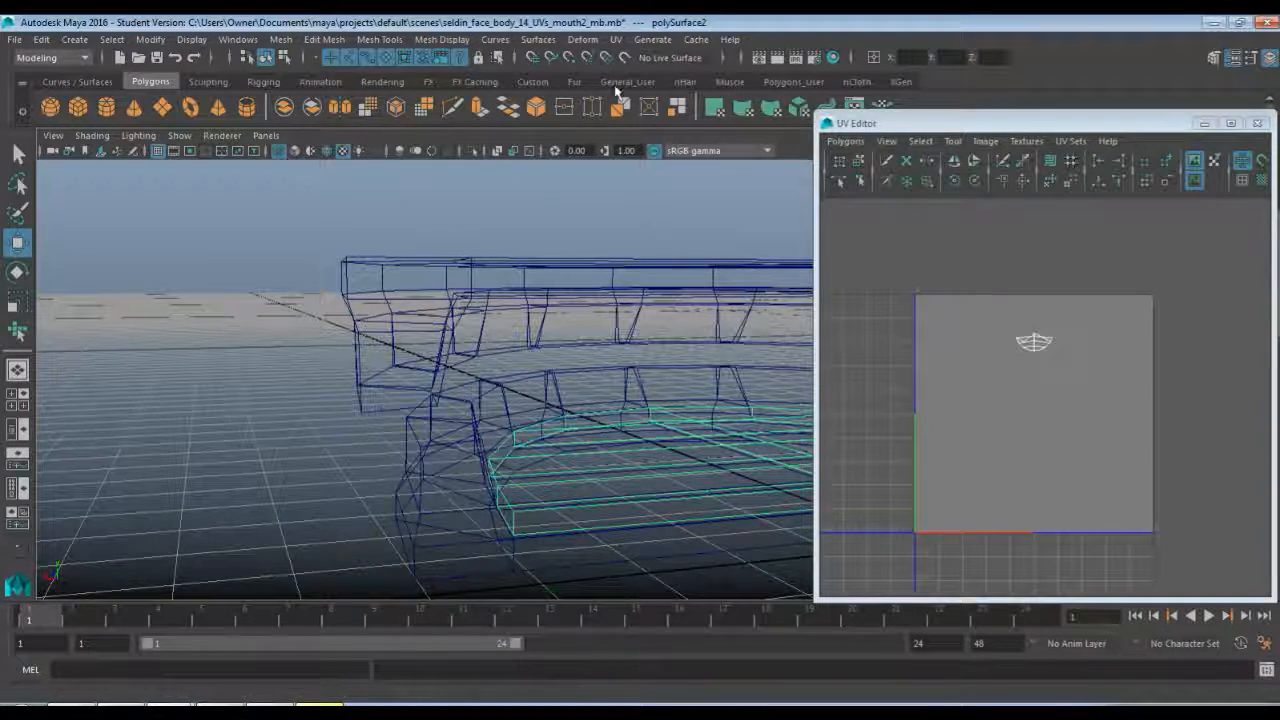
left_click(616, 39)
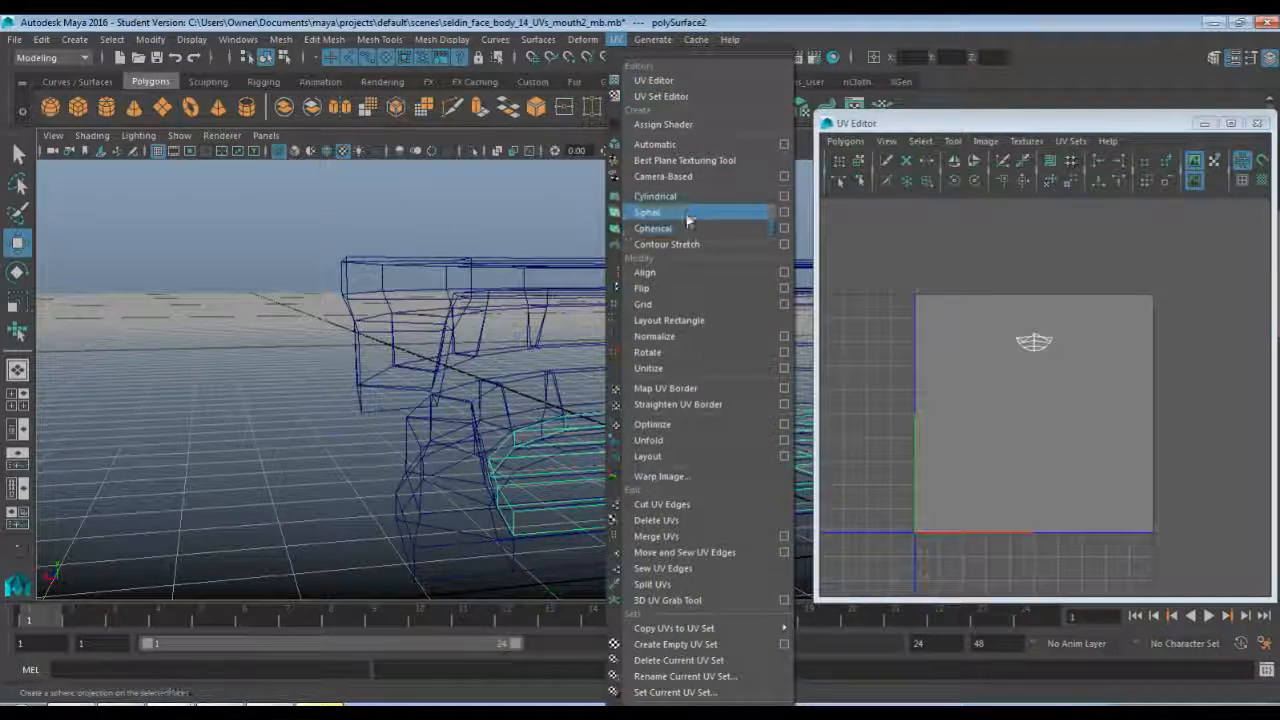
left_click(784, 212)
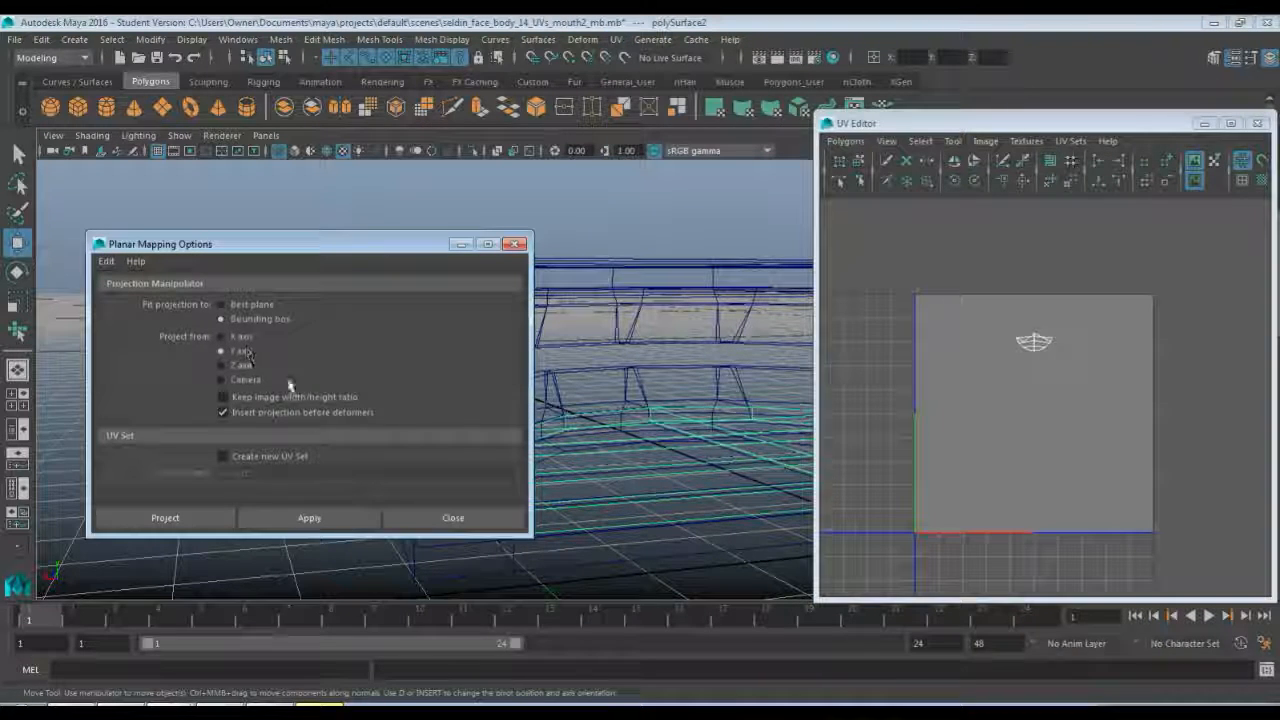
left_click(336, 520)
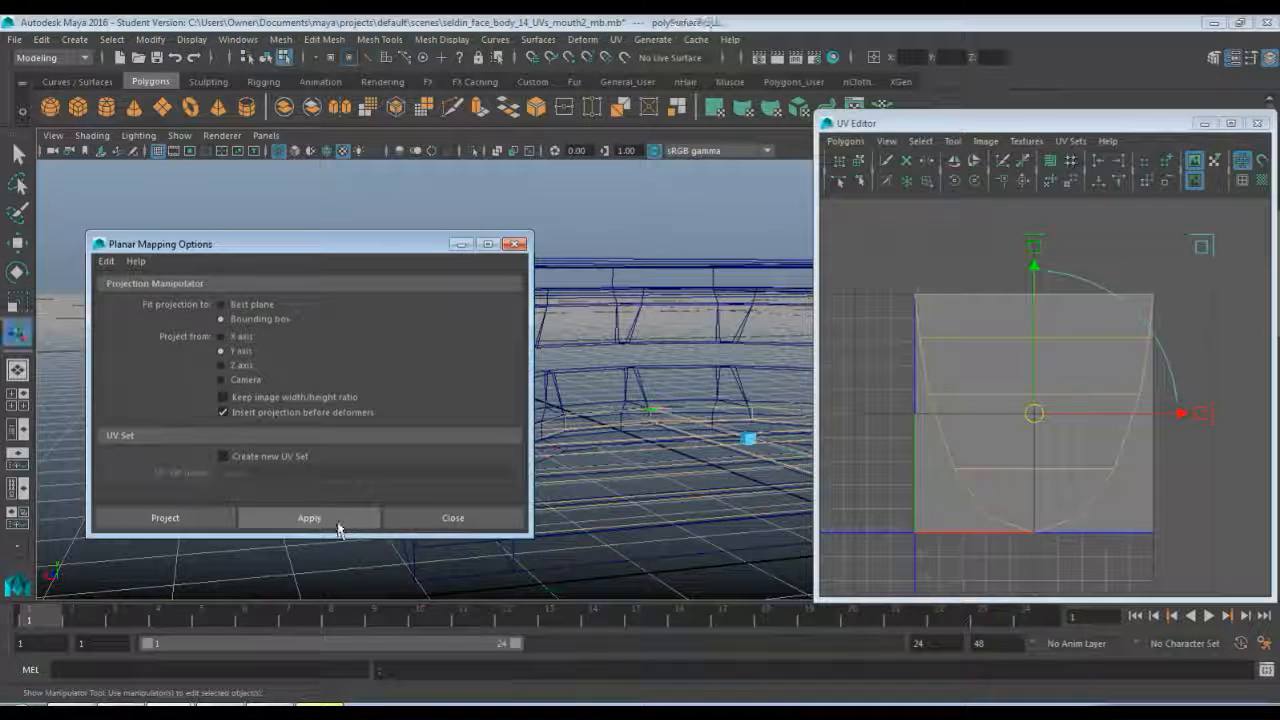
left_click(972, 362)
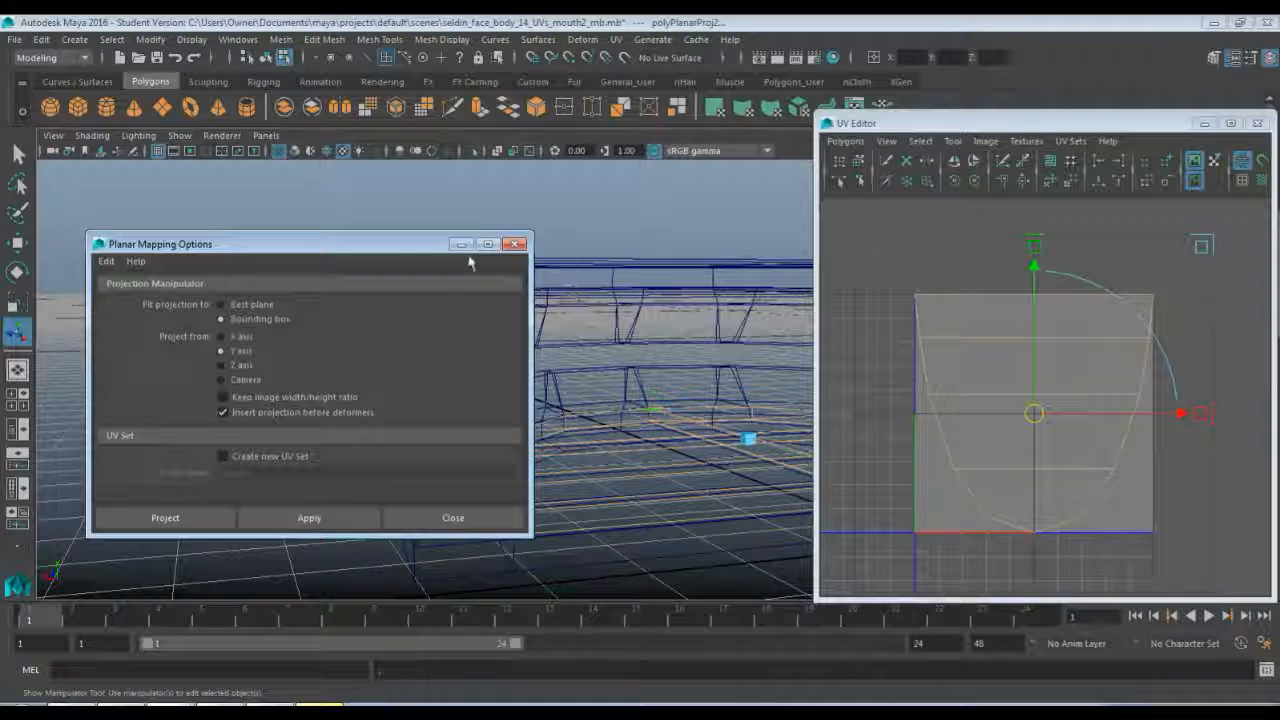
left_click(461, 244)
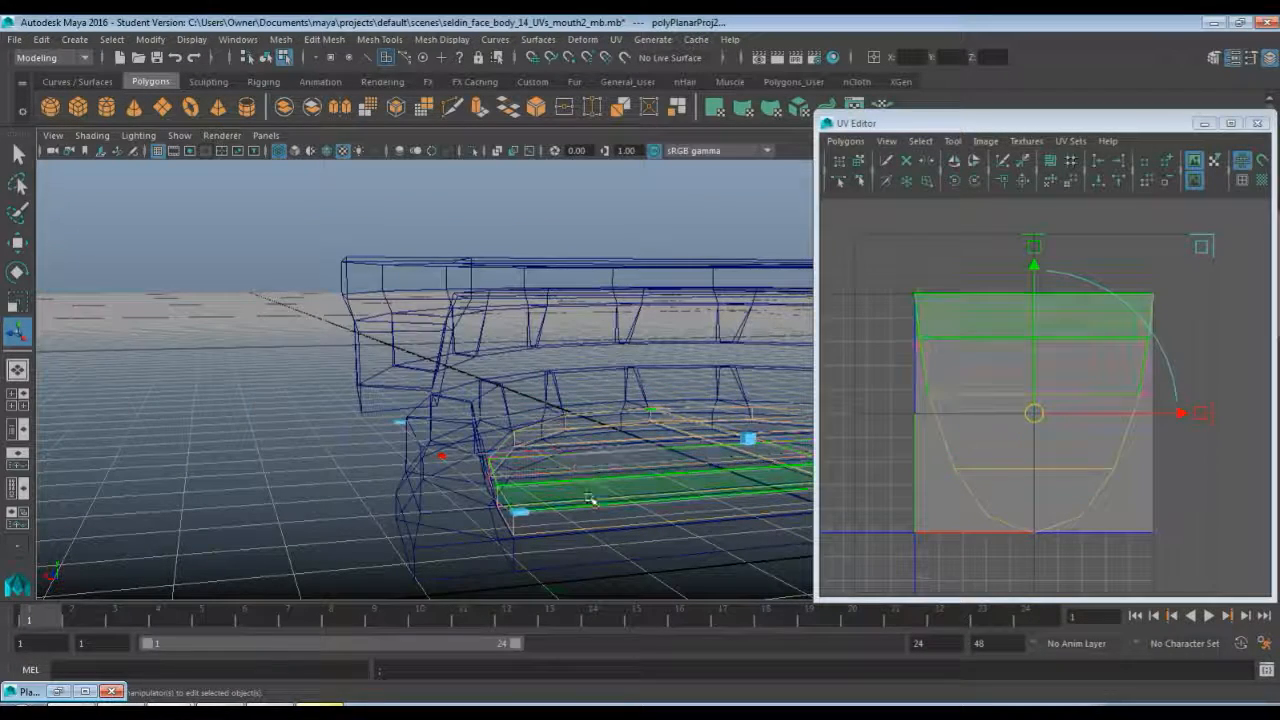
- Cut the UVs along the edge between the tongue-shaped mesh's top surface and its flat end face, and switch to UV selection
key("F8")
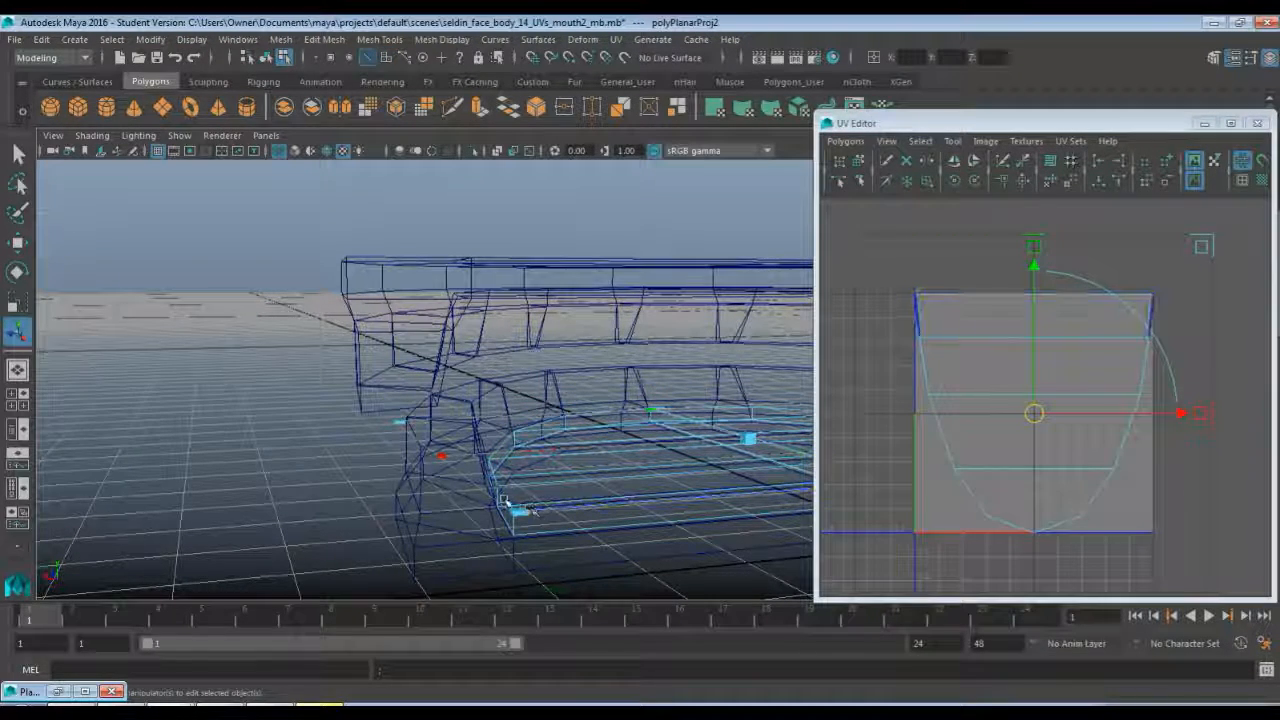
left_click(505, 500)
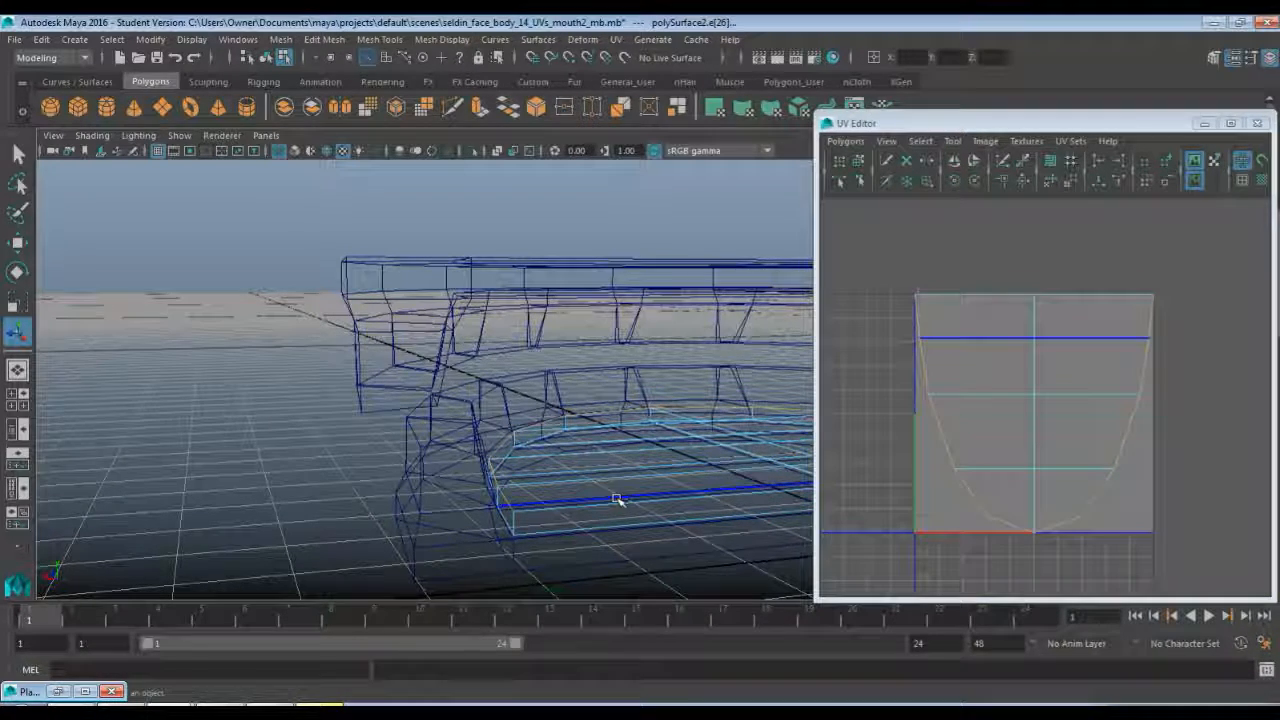
left_click_drag(634, 480, 577, 477, "alt")
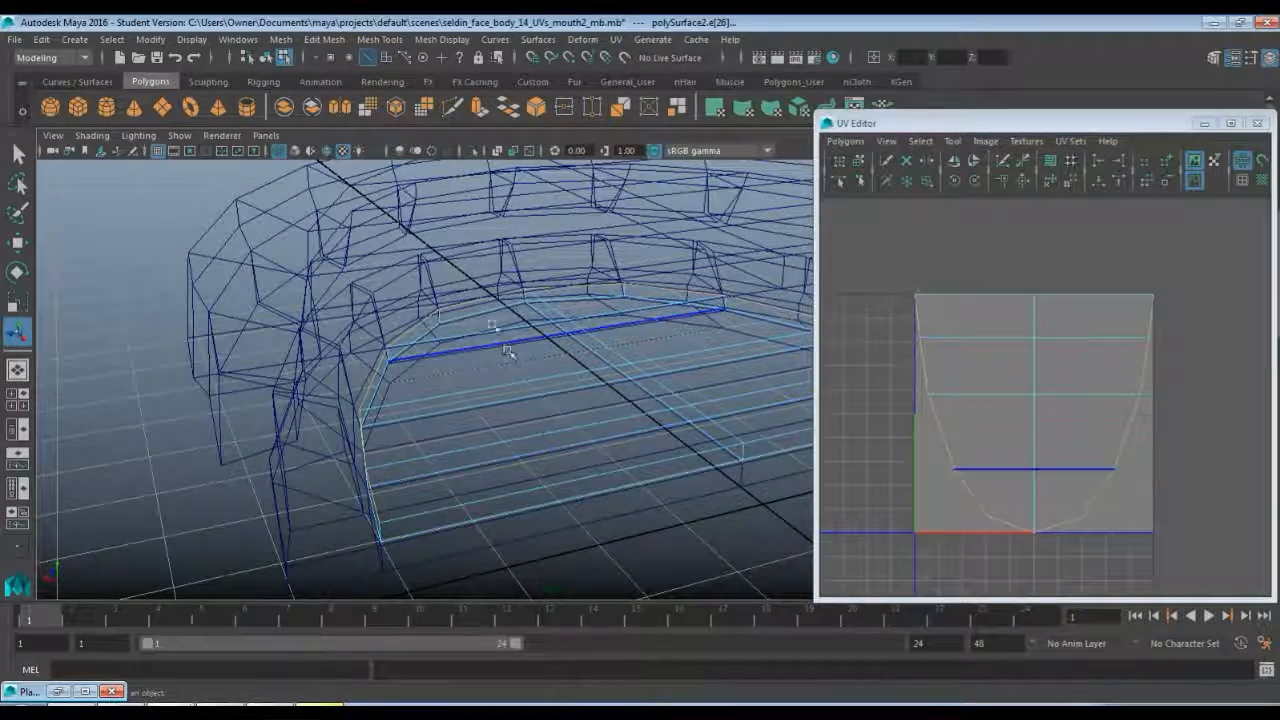
key("5")
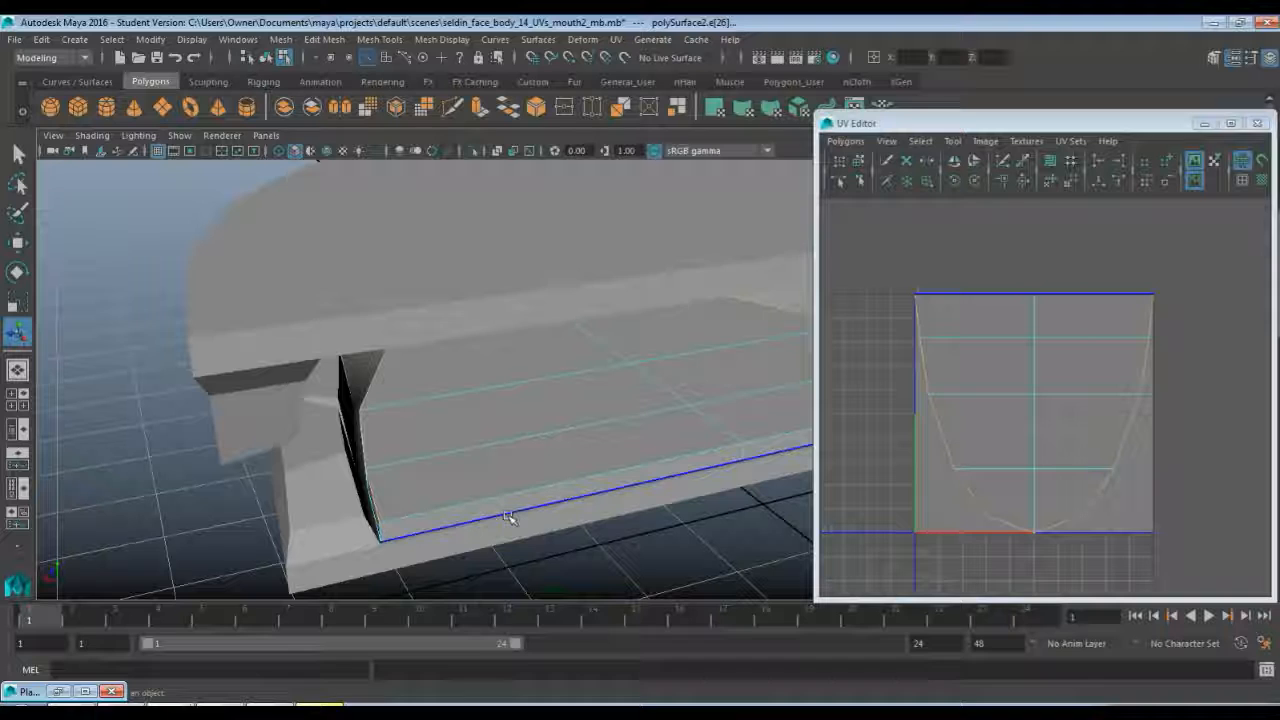
left_click(523, 490)
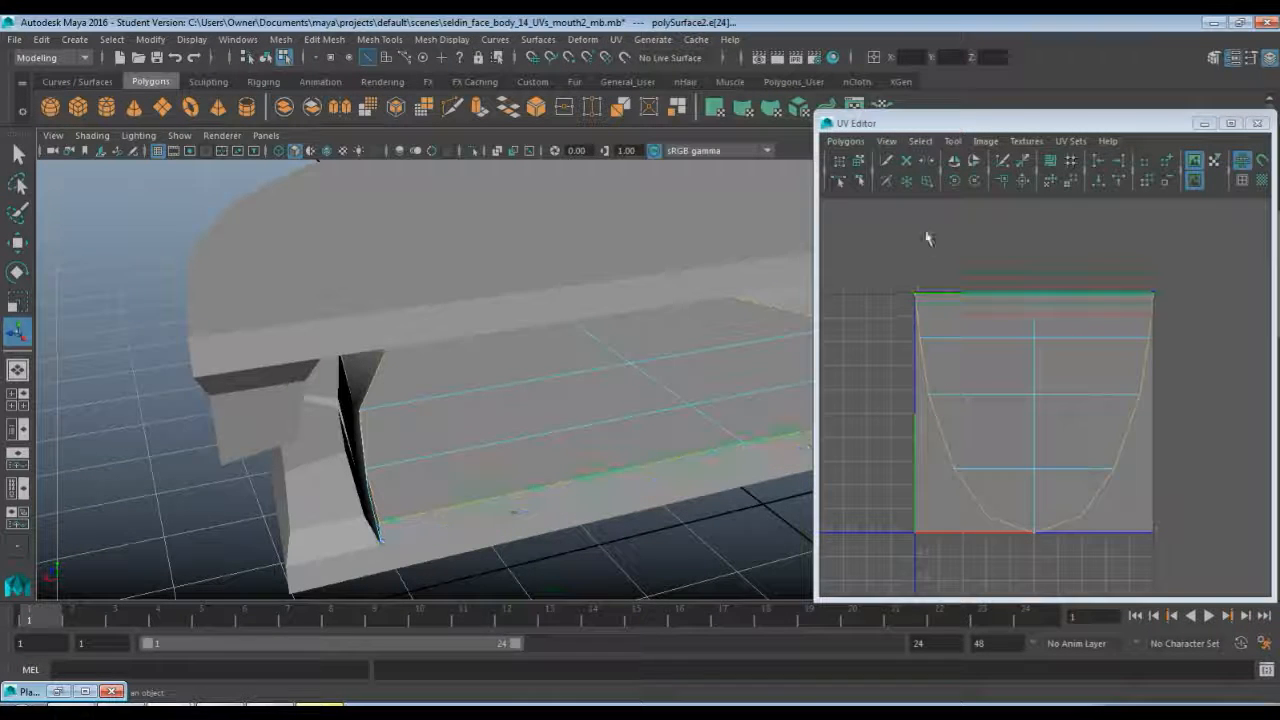
left_click(845, 141)
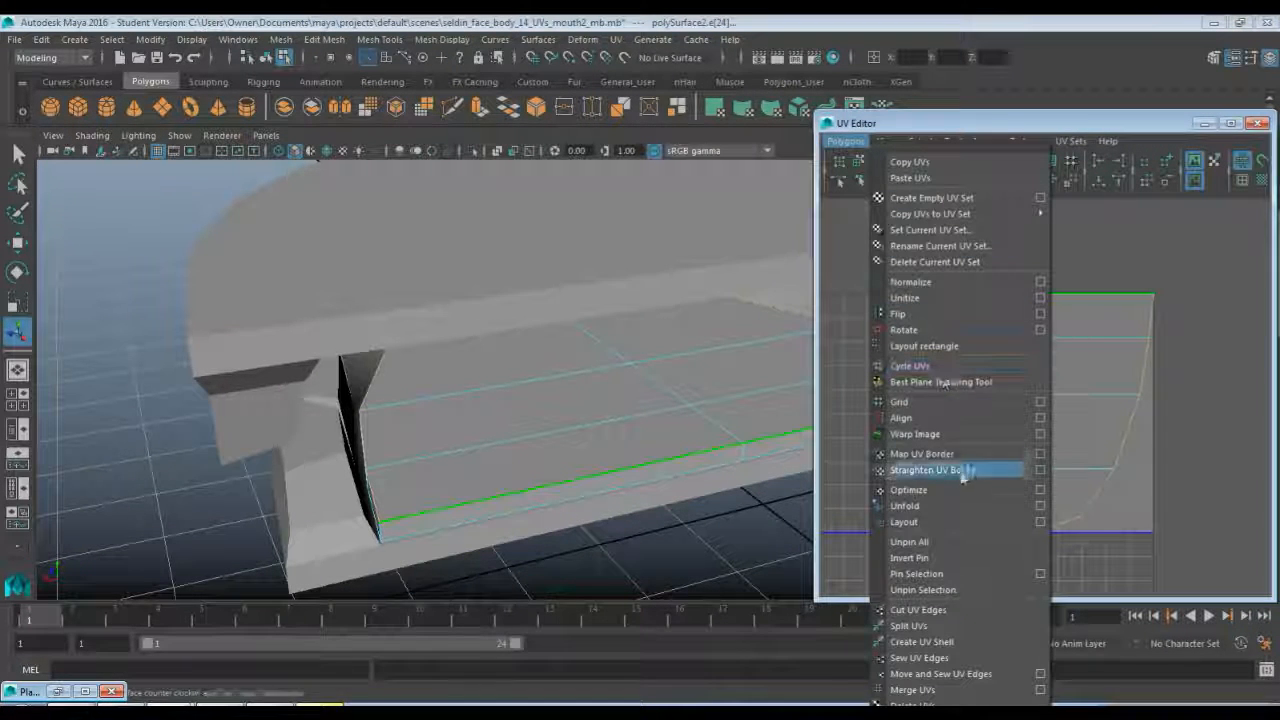
left_click(963, 610)
right_click(1073, 404)
right_click_drag(1073, 404, 1115, 405)
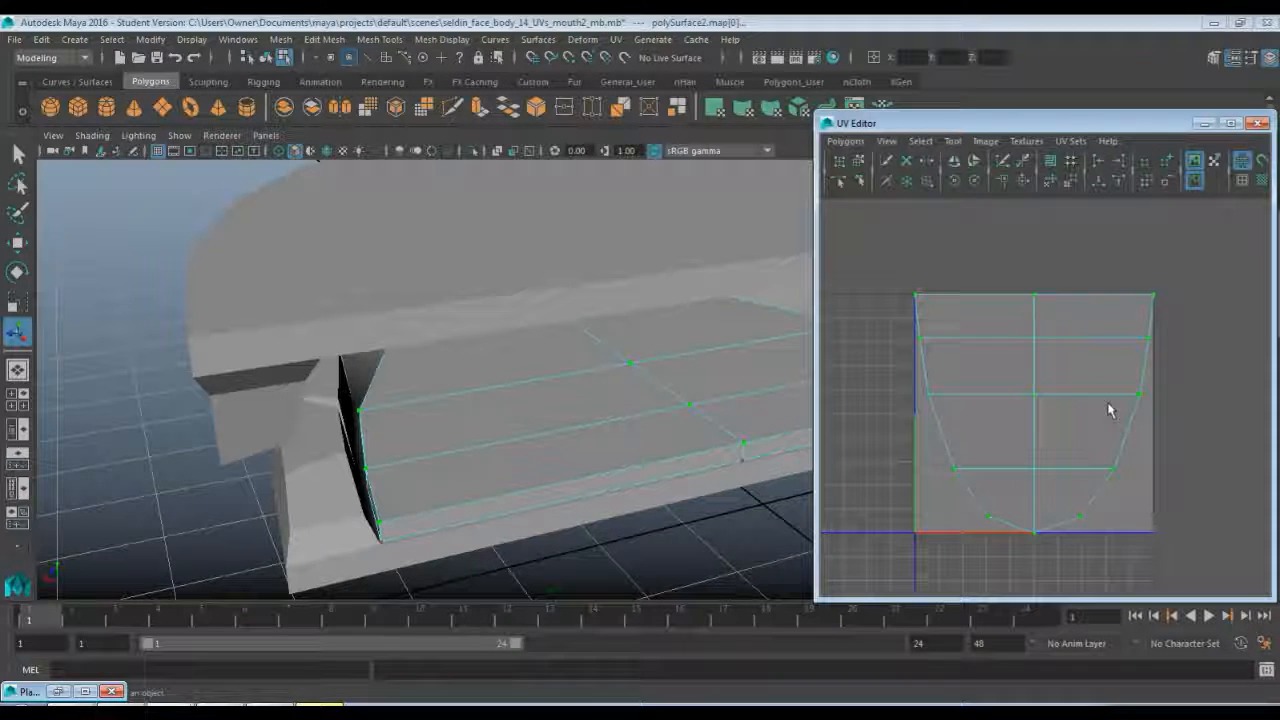
- Move the UV shell of the tongue-shaped mesh's top surface sideways out of the 0–1 tile, clear of the remaining shell
key("w")
scroll(1112, 412, "down", 2)
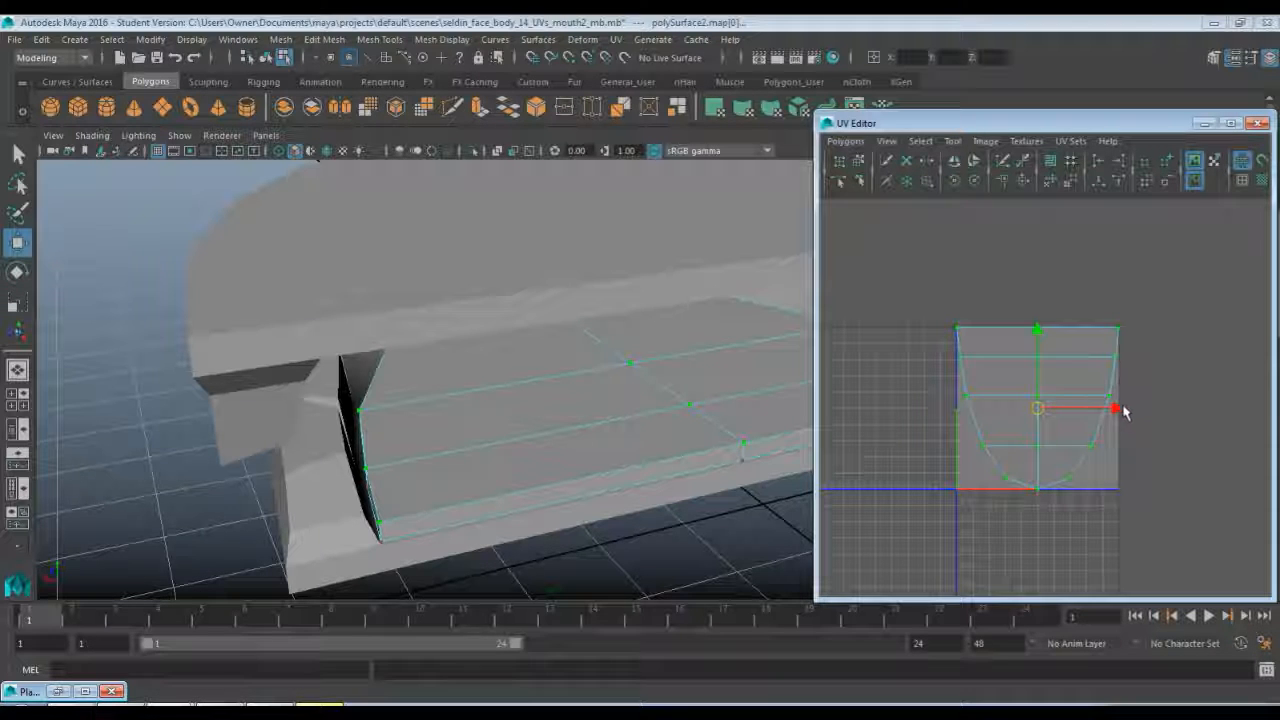
left_click_drag(1123, 411, 1236, 420)
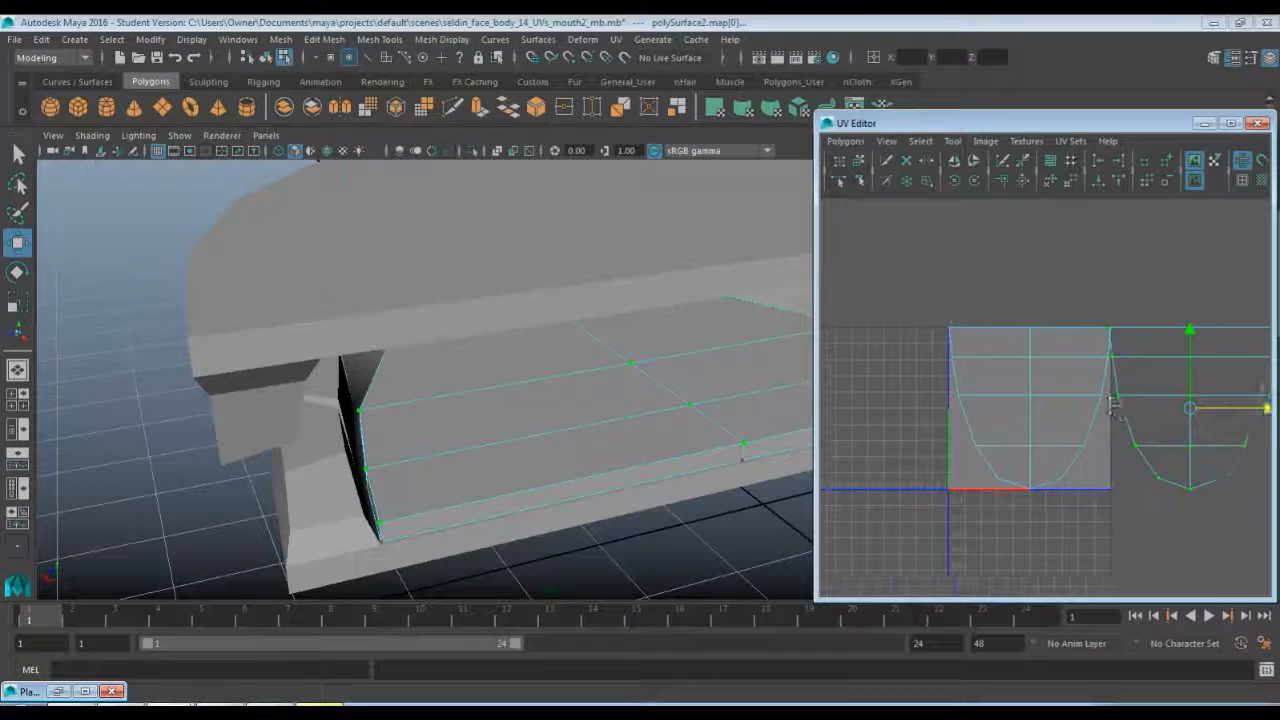
middle_click_drag(1113, 403, 1062, 425, "alt")
left_click_drag(1214, 430, 1236, 434)
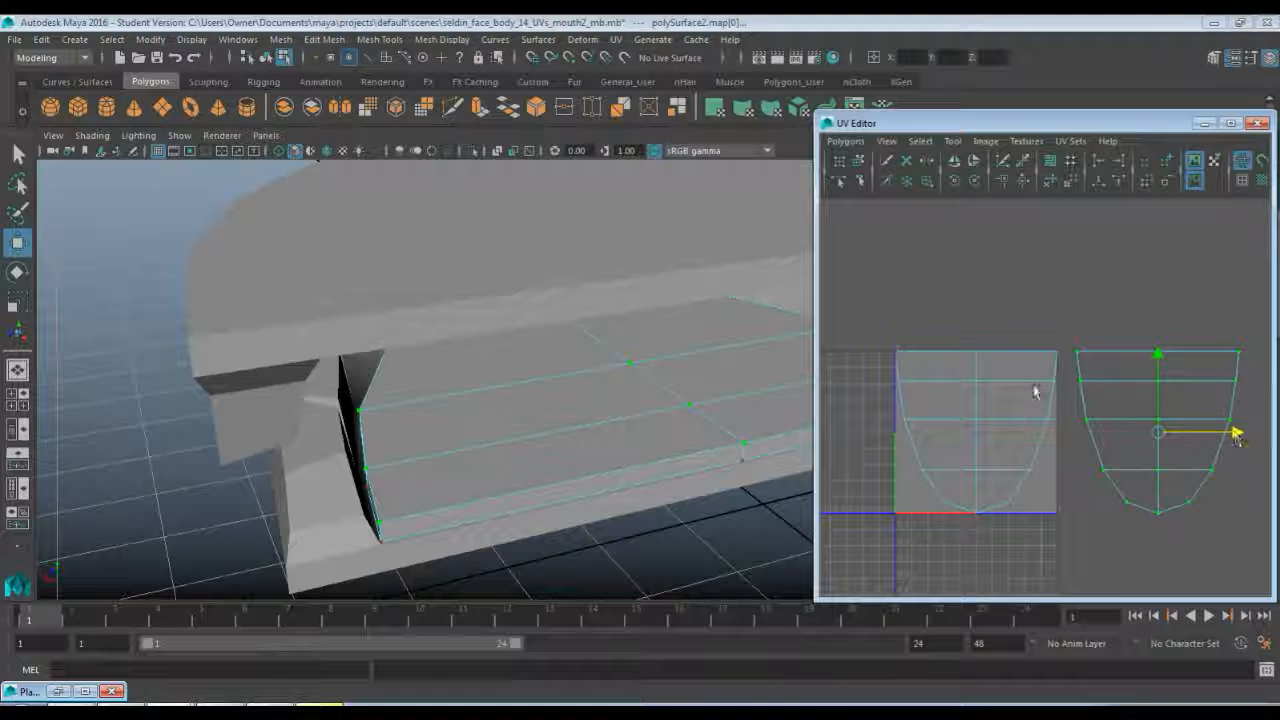
- Select the tongue-shaped mesh's underside UV shell inside the 0–1 tile, start smoothing it, and flip the shell
left_click(966, 404)
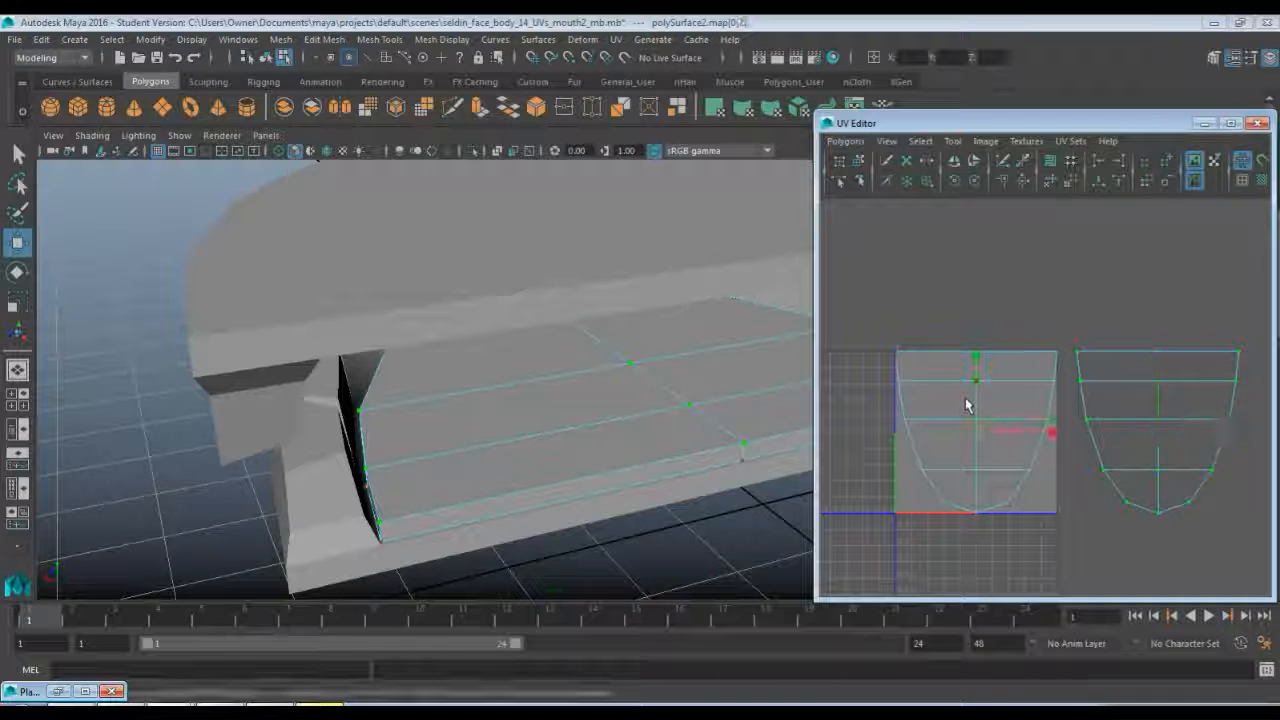
left_click(949, 147)
left_click(980, 217)
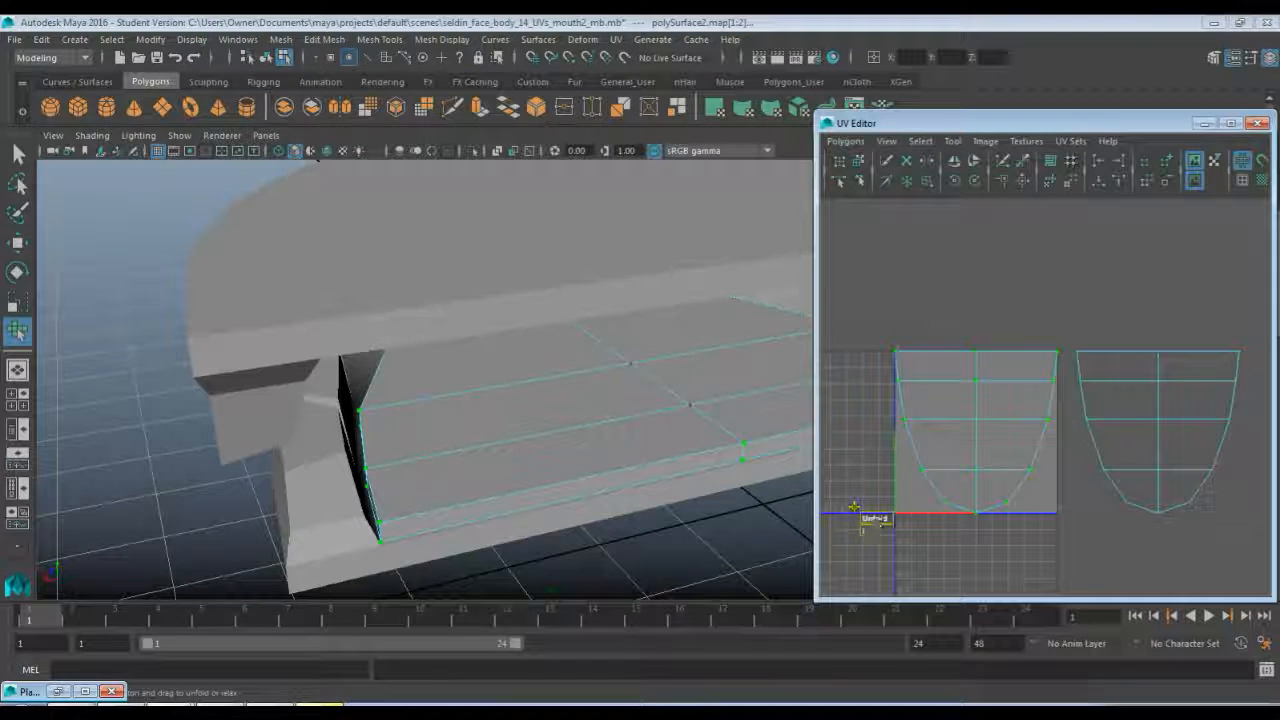
mouse_move(854, 506)
left_mouse_down()
mouse_move(890, 504)
mouse_move(845, 501)
mouse_move(883, 501)
mouse_move(860, 514)
left_mouse_up()
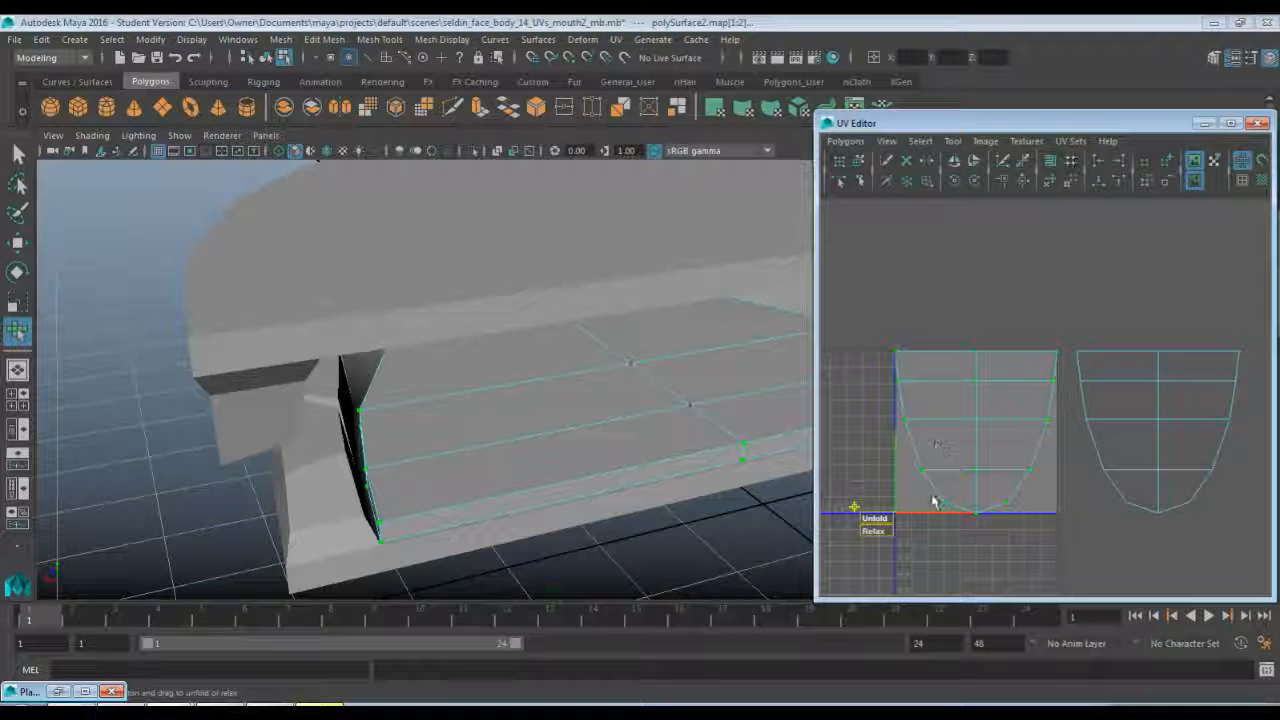
left_click(958, 167)
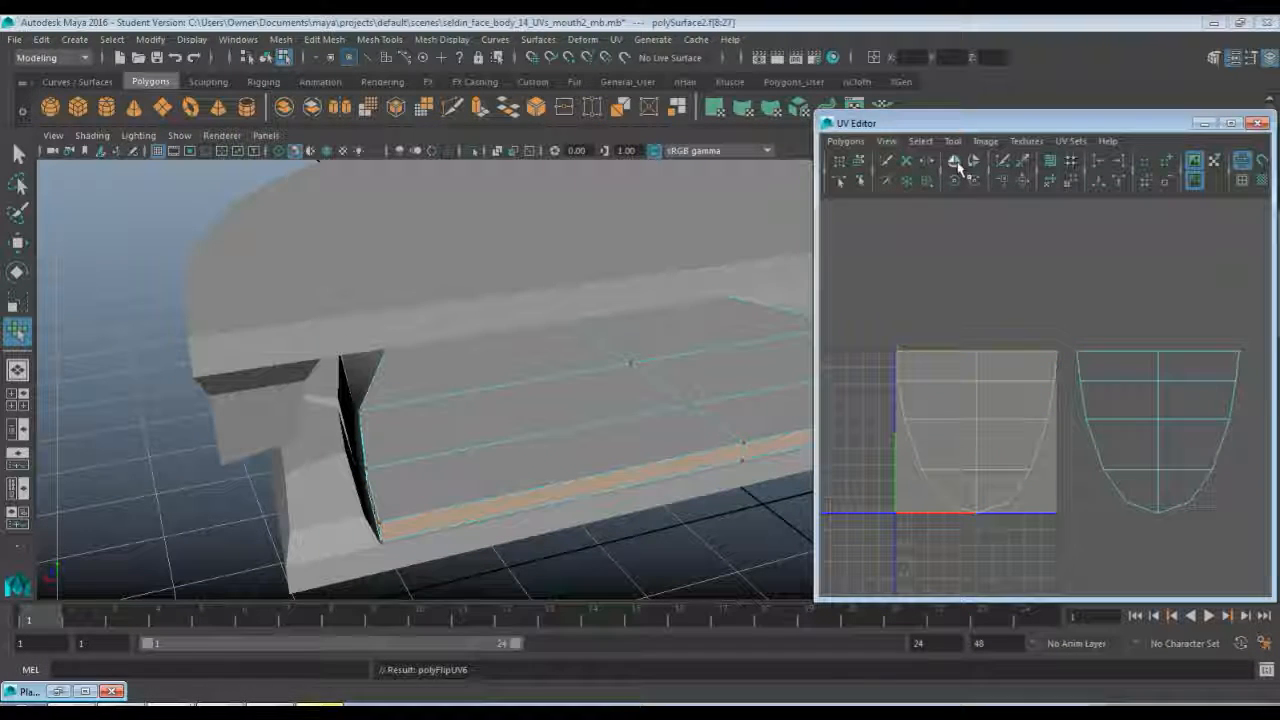
- Spread out the overlapping side walls of the underside shell with the Smooth UV tool
left_click(952, 398)
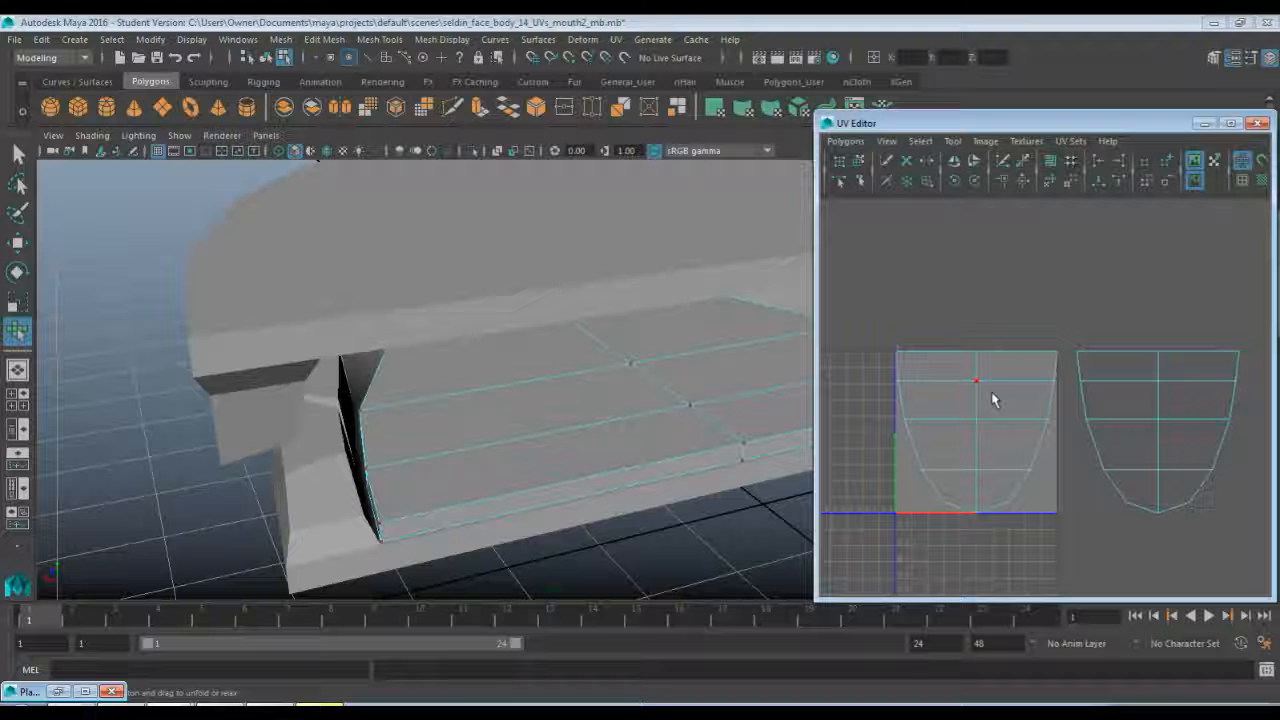
right_click_drag(989, 392, 1026, 386)
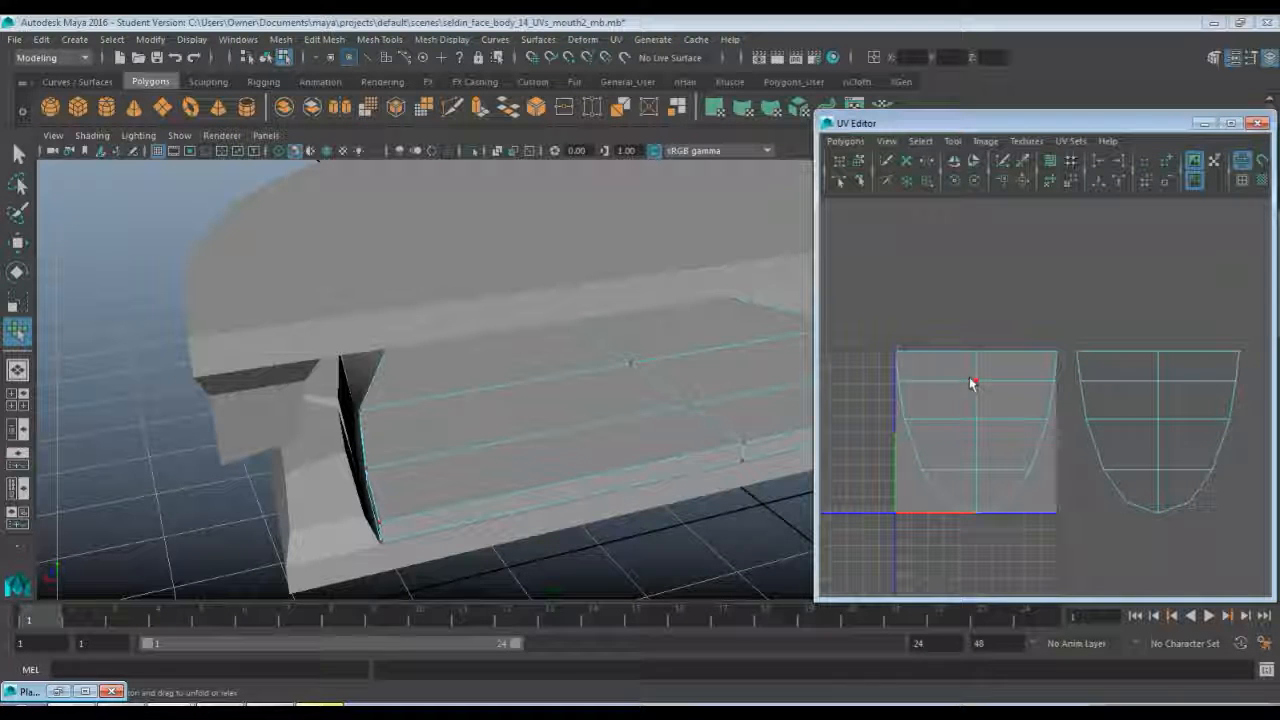
key("q")
double_click(974, 380)
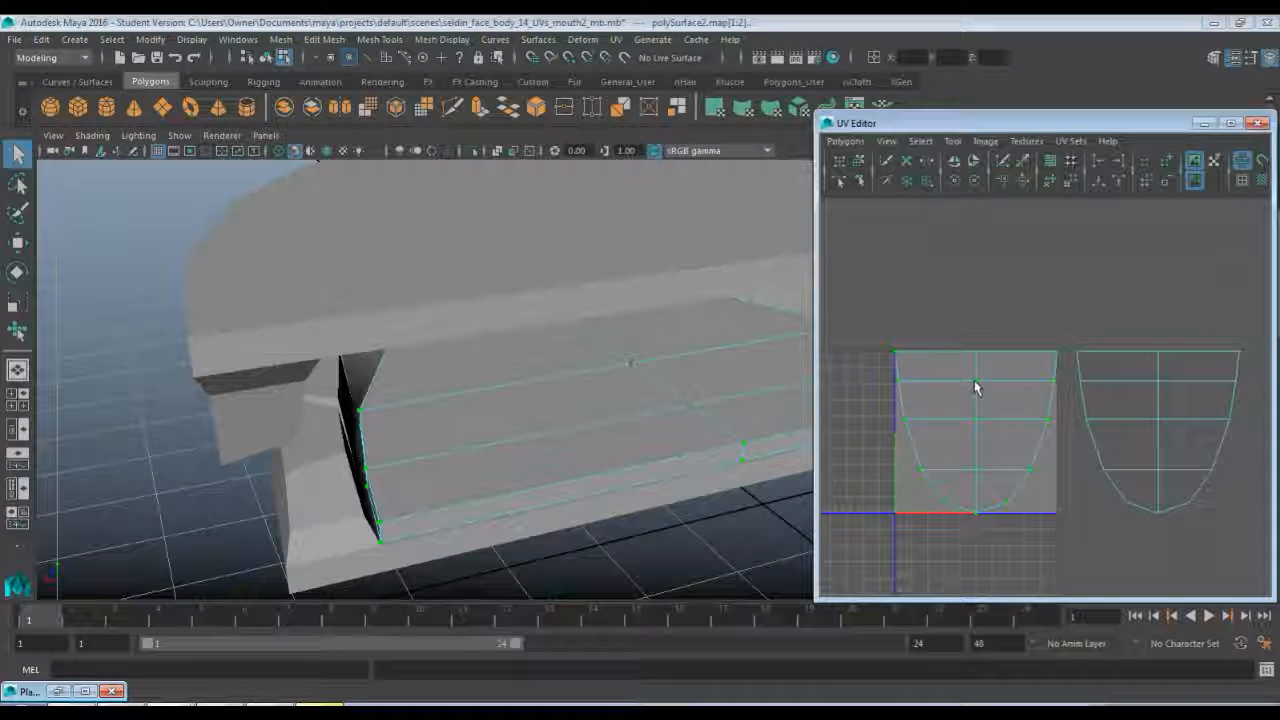
key("y")
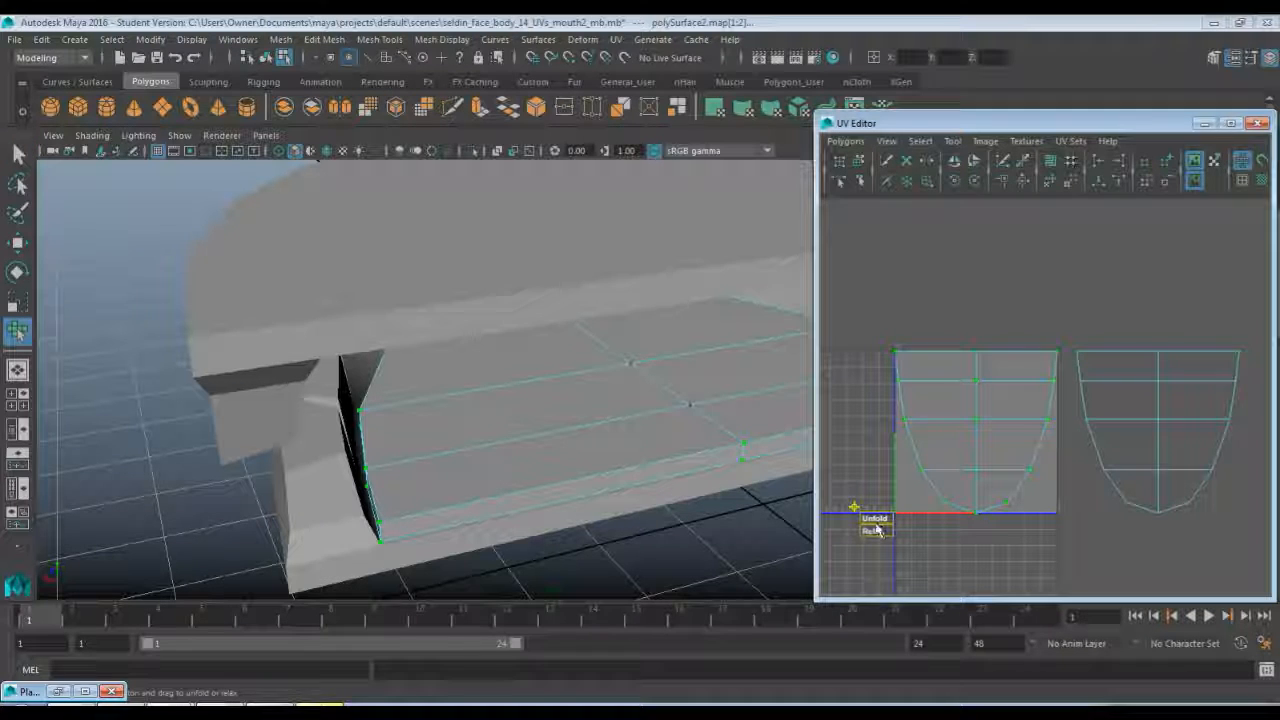
left_click_drag(873, 530, 1122, 481)
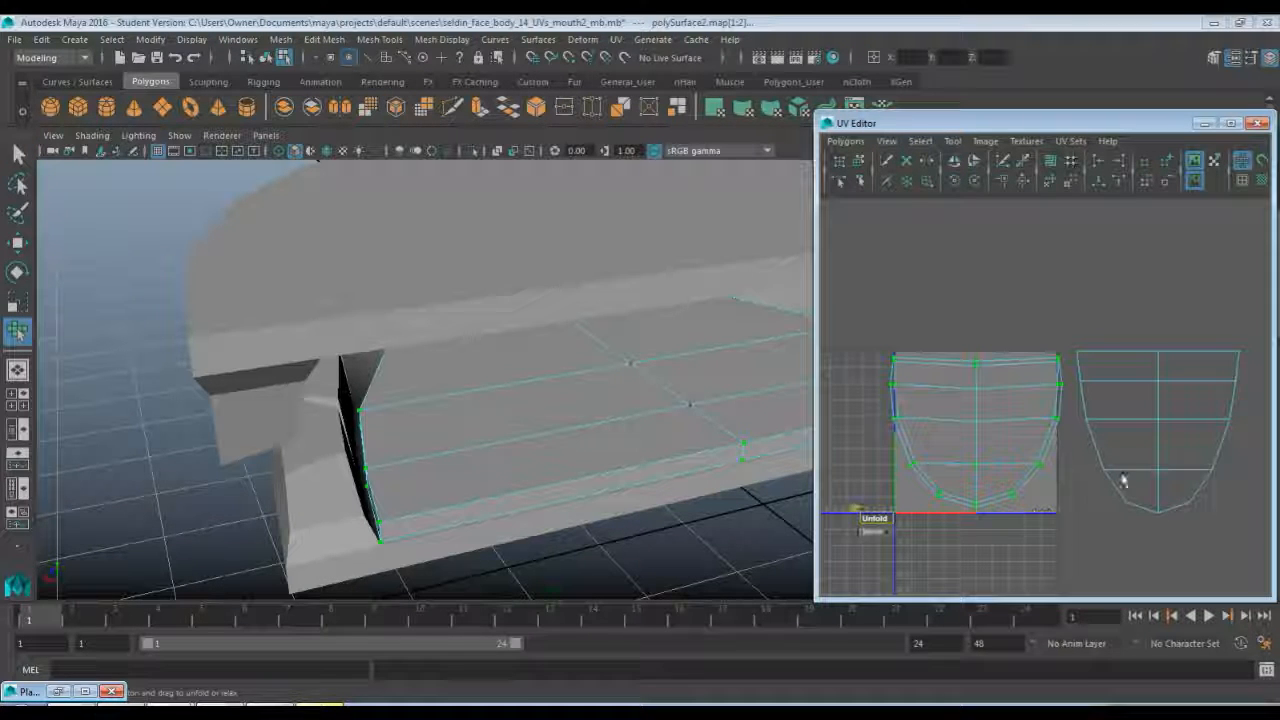
- Smooth the whole top-surface shell outside the tile with the Smooth UV tool, and select the UVs of both shells
left_click(1162, 436)
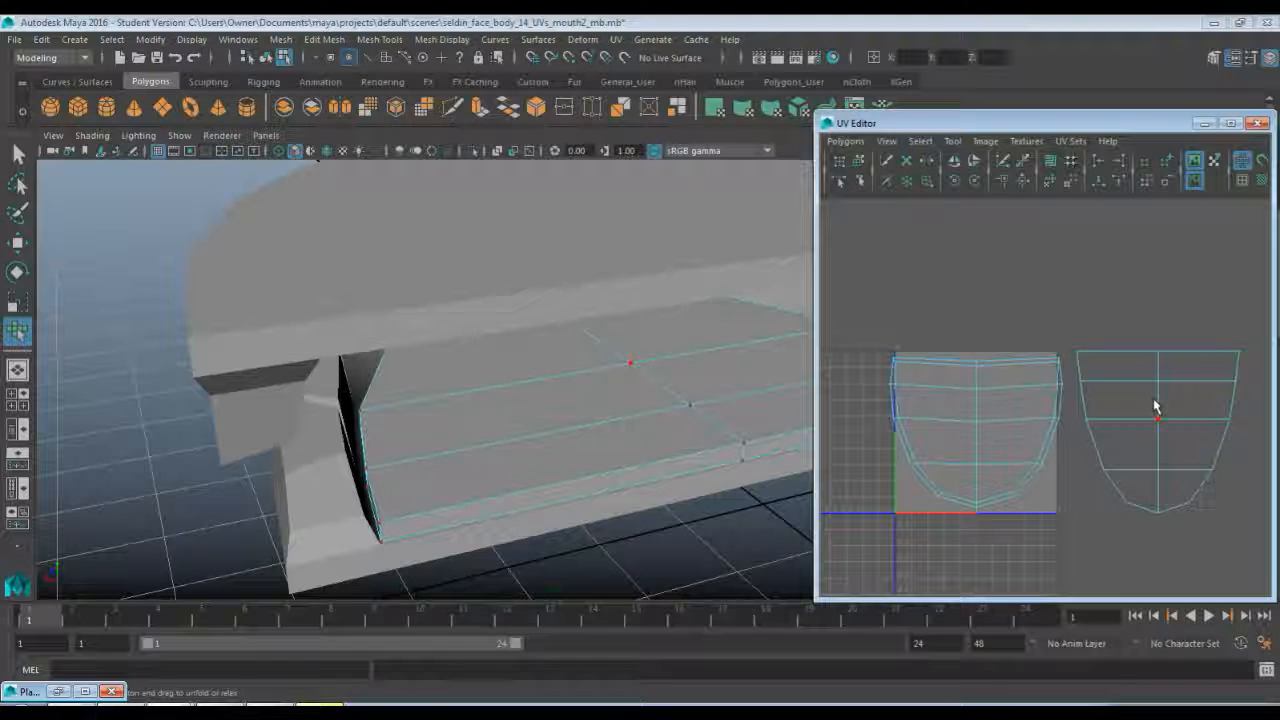
left_click(1160, 425)
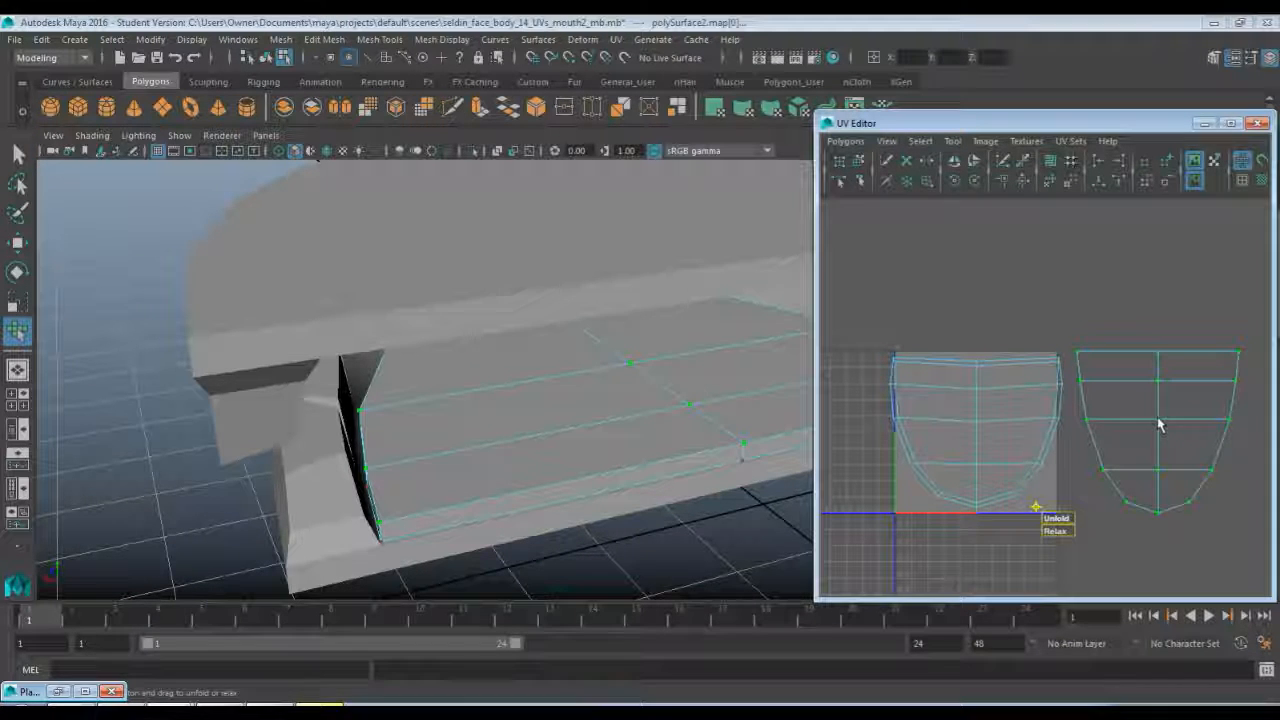
left_click_drag(1055, 518, 1205, 502)
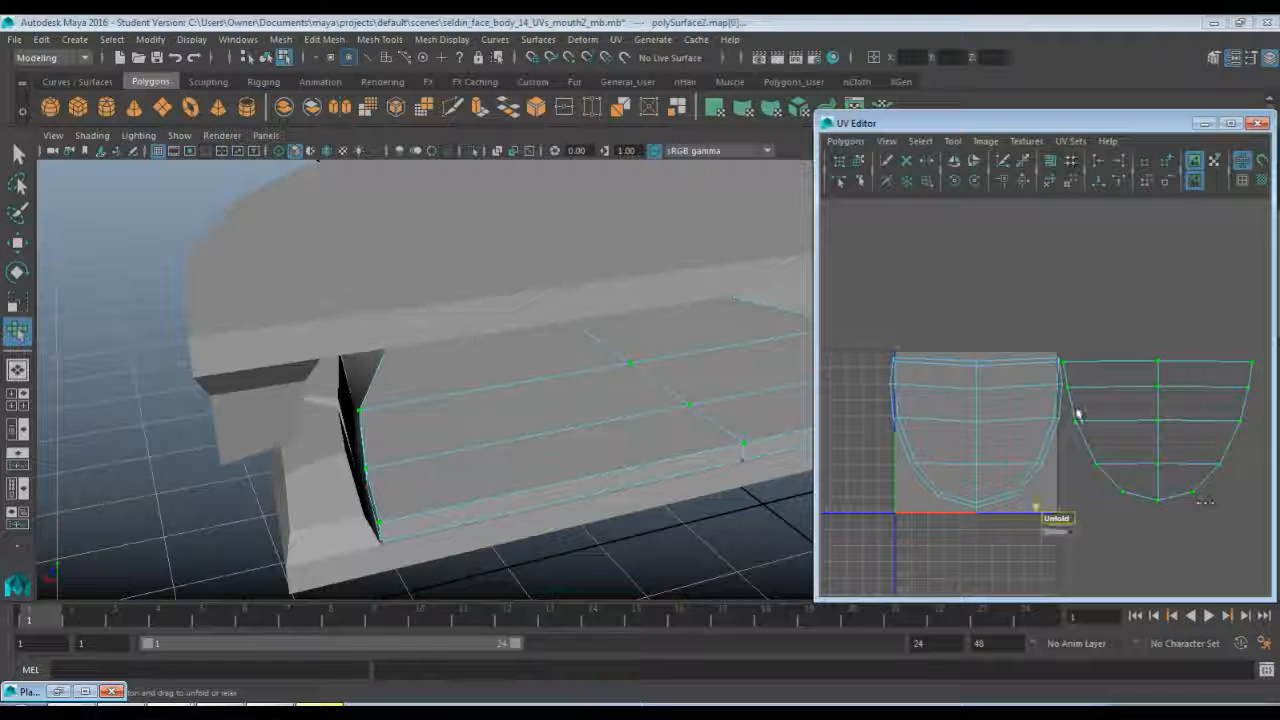
right_click_drag(1078, 414, 1142, 409)
right_click_drag(1093, 358, 953, 354, "alt")
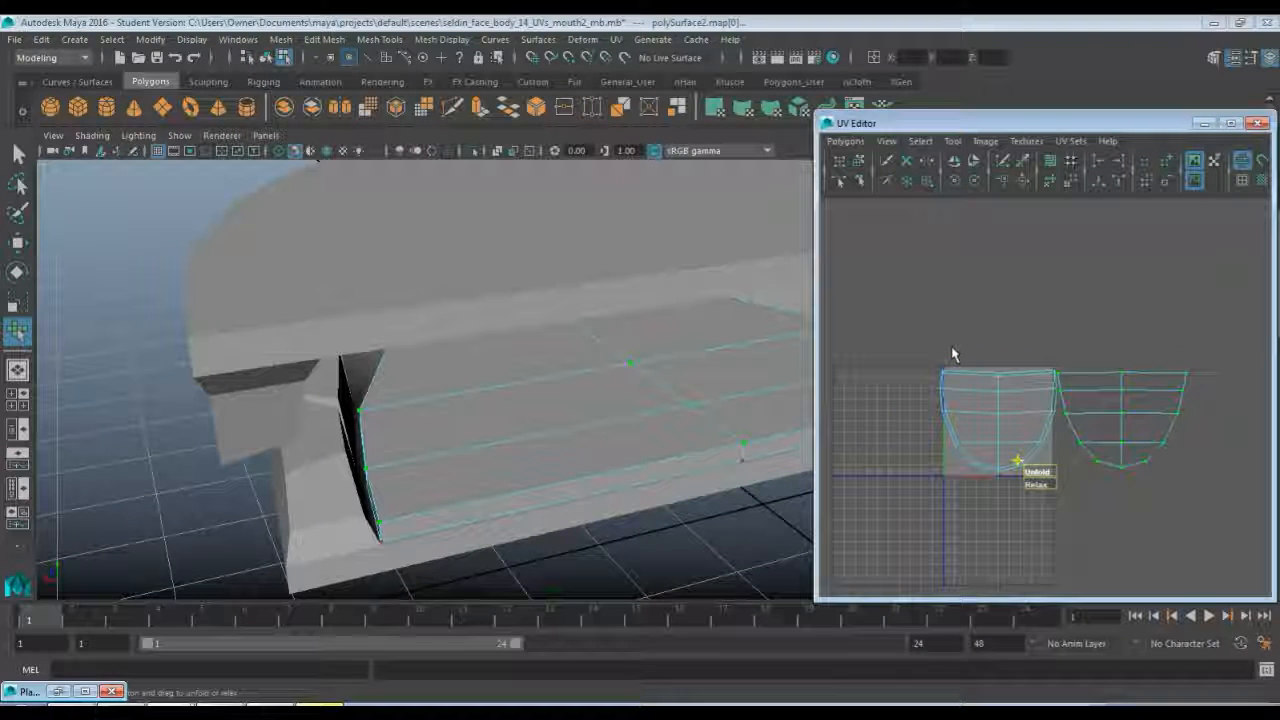
key("q")
left_click_drag(894, 331, 1222, 508)
- Select the tongue-shaped mesh with the lower and upper arch meshes and lay out all their UVs together in the 0–1 tile
left_click_drag(663, 434, 649, 431, "alt")
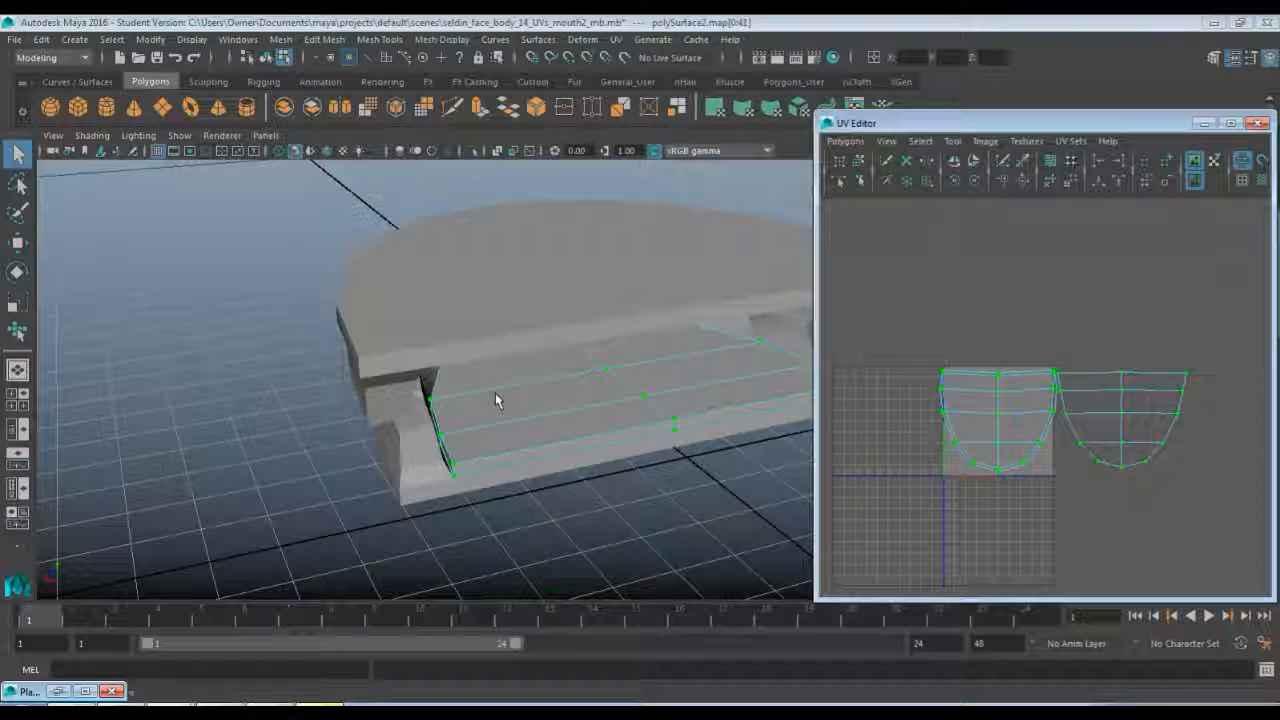
right_click_drag(474, 406, 546, 270)
left_click(505, 432)
left_click(491, 346, "shift")
left_click(486, 338, "shift")
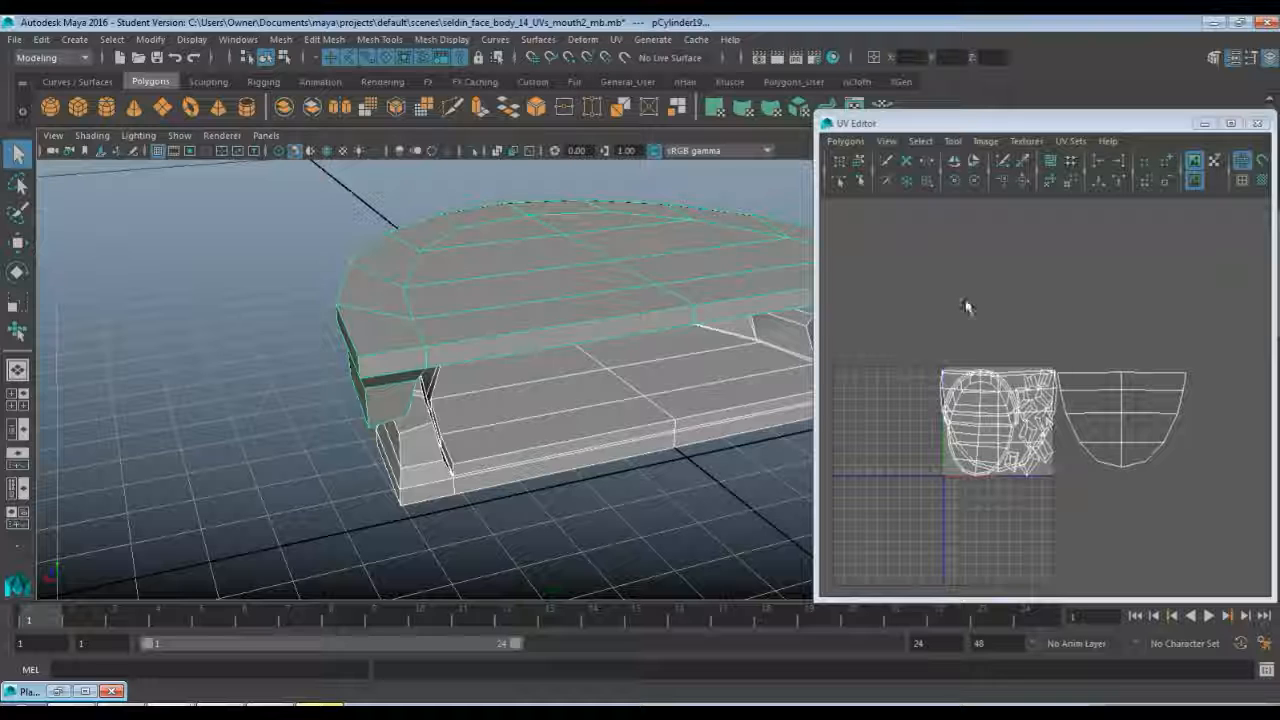
left_click(845, 141)
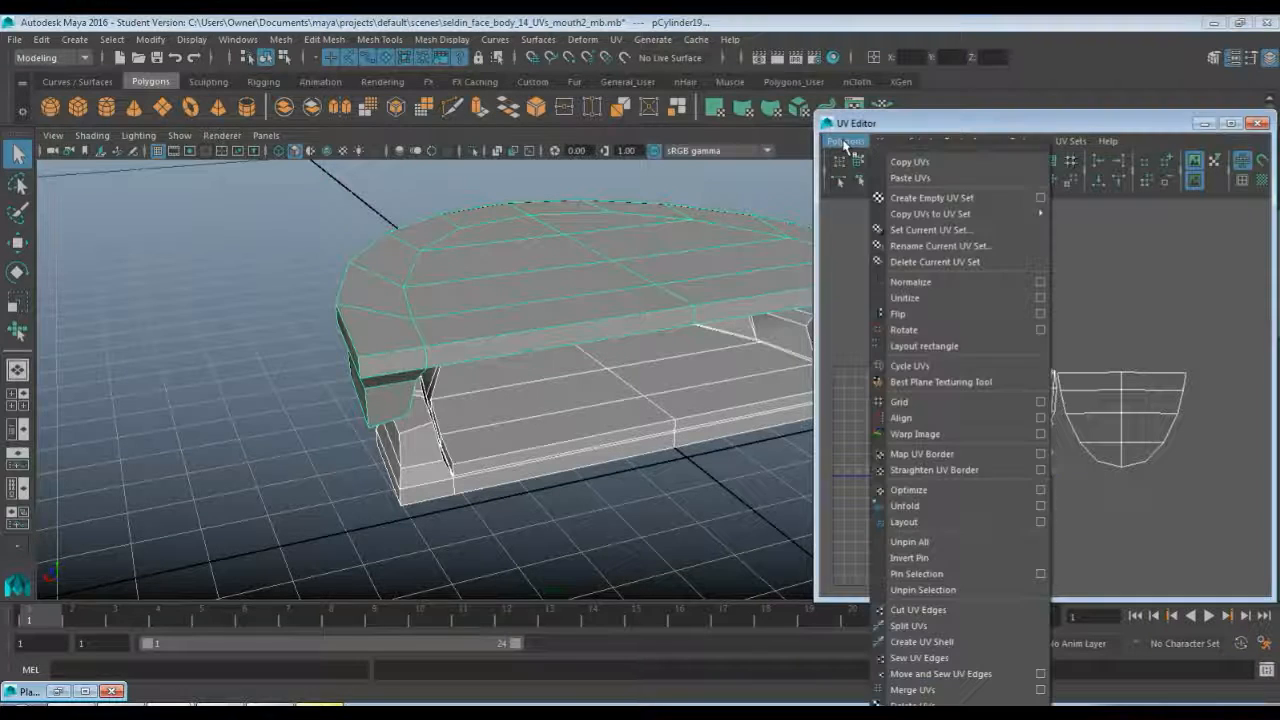
left_click(937, 521)
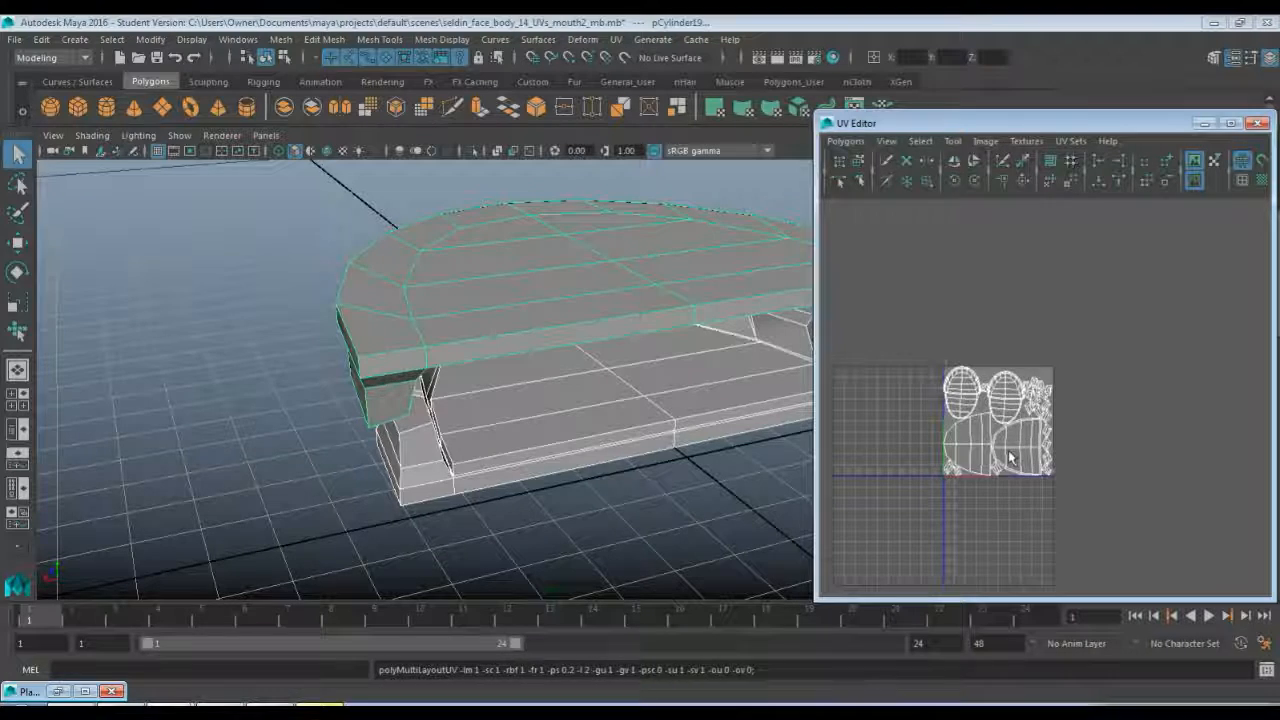
- Inspect the combined UV layout and select all UVs of the three mouth meshes
scroll(1009, 457, "up", 4)
middle_click_drag(999, 430, 1066, 318, "alt")
scroll(1045, 397, "down", 12)
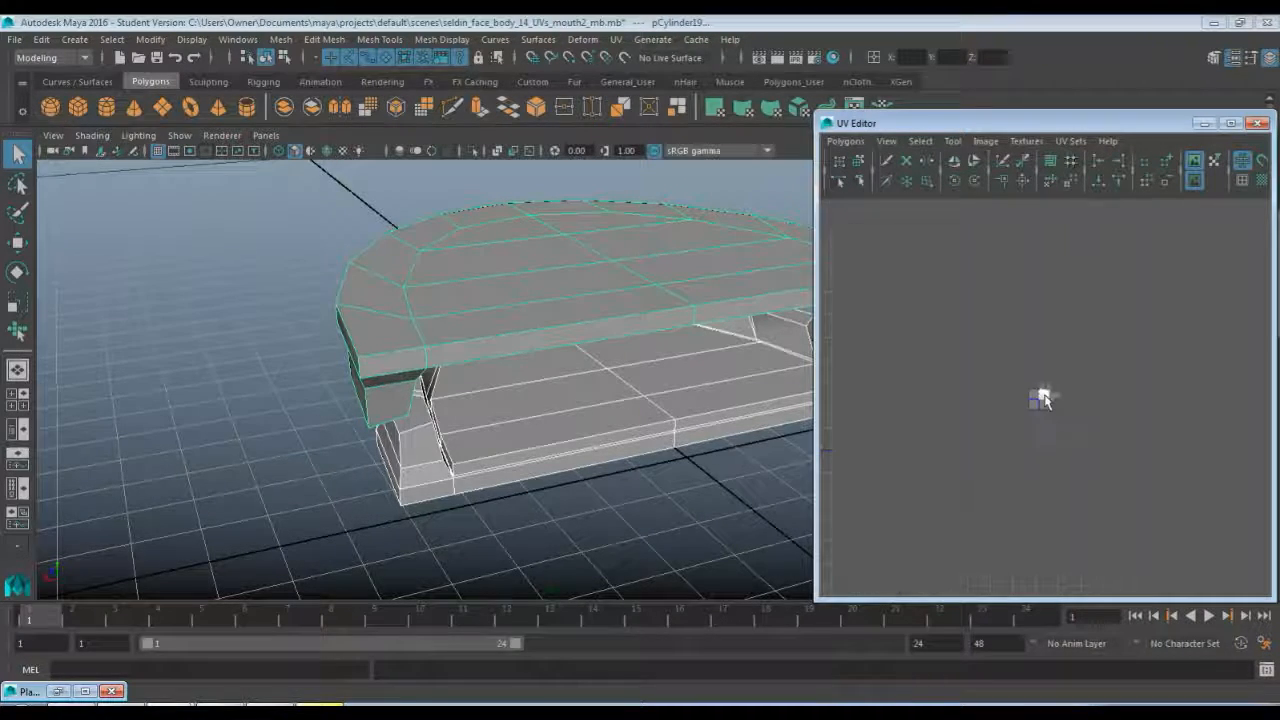
scroll(1042, 434, "up", 8)
scroll(1042, 434, "up", 7)
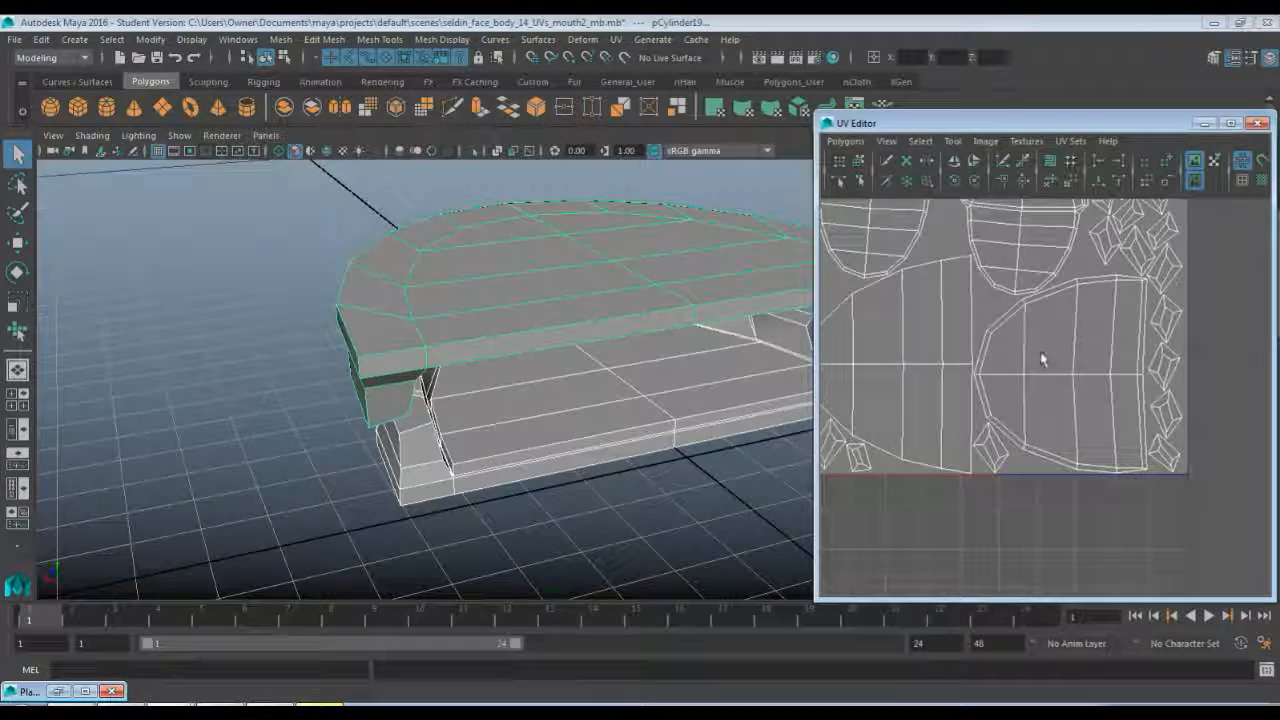
middle_click_drag(1043, 360, 1092, 475, "alt")
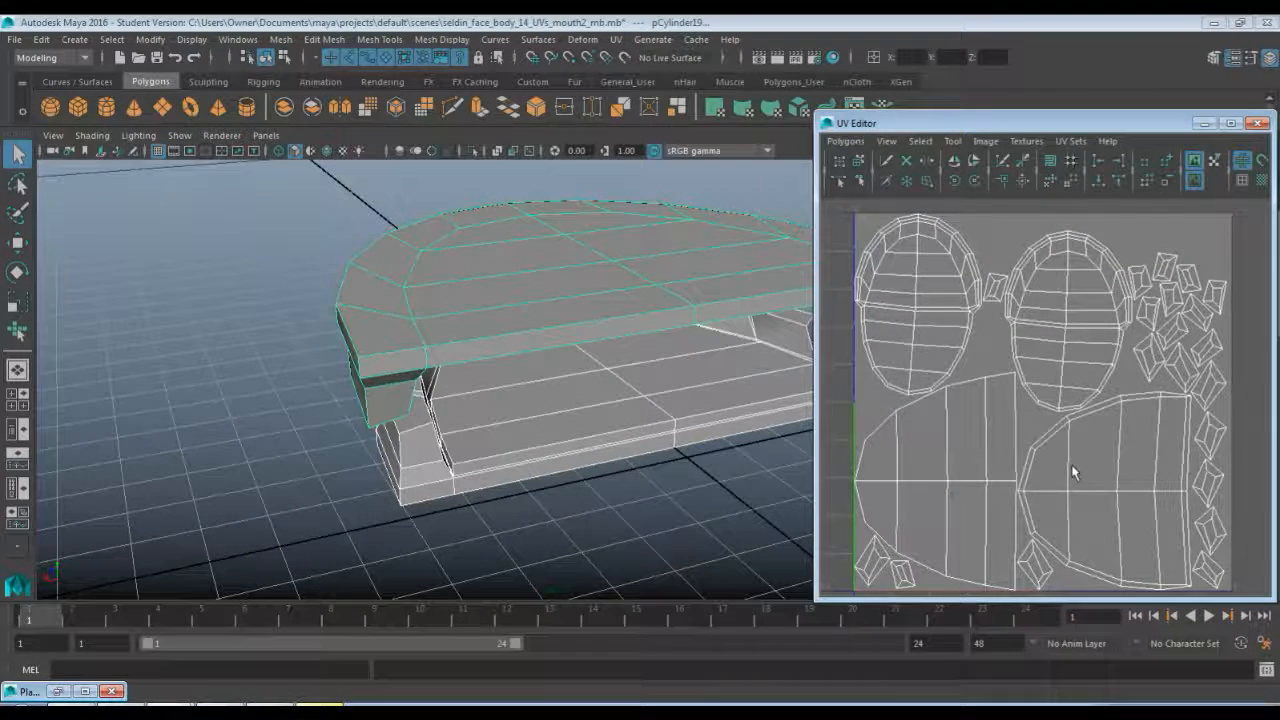
scroll(1039, 354, "down", 3)
key("F12")
key("w")
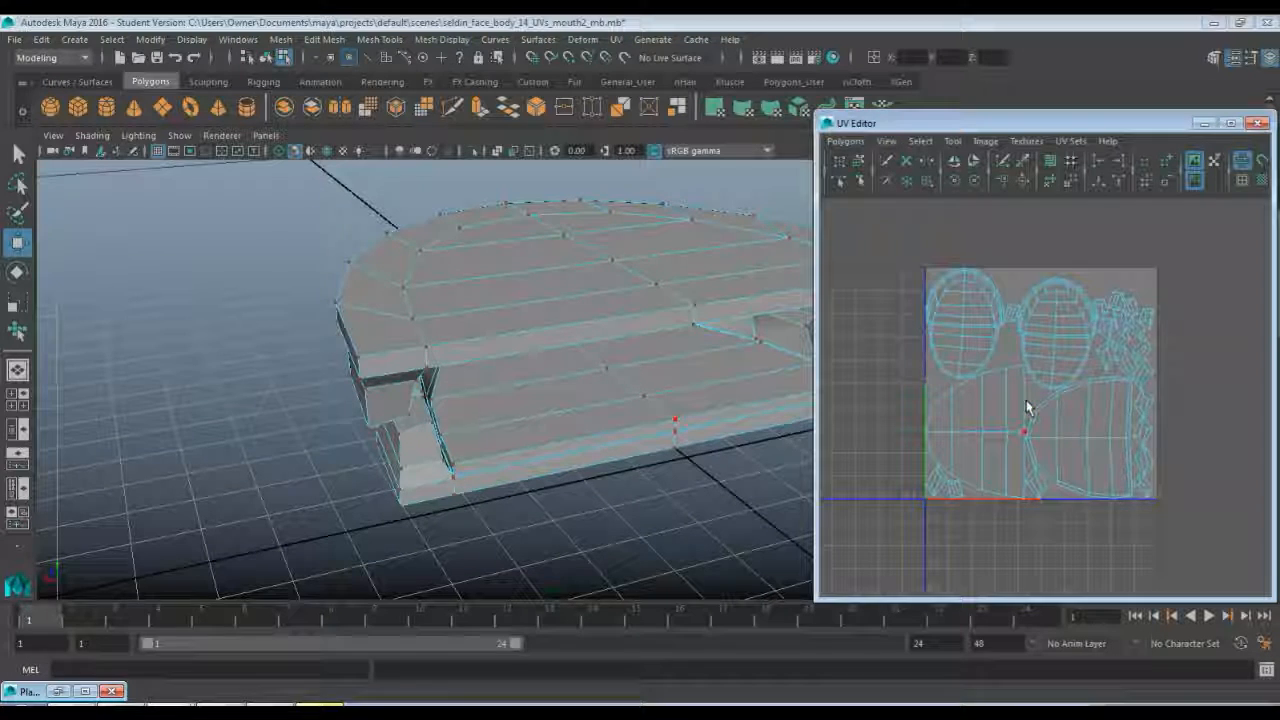
right_click_drag(1026, 403, 1095, 402)
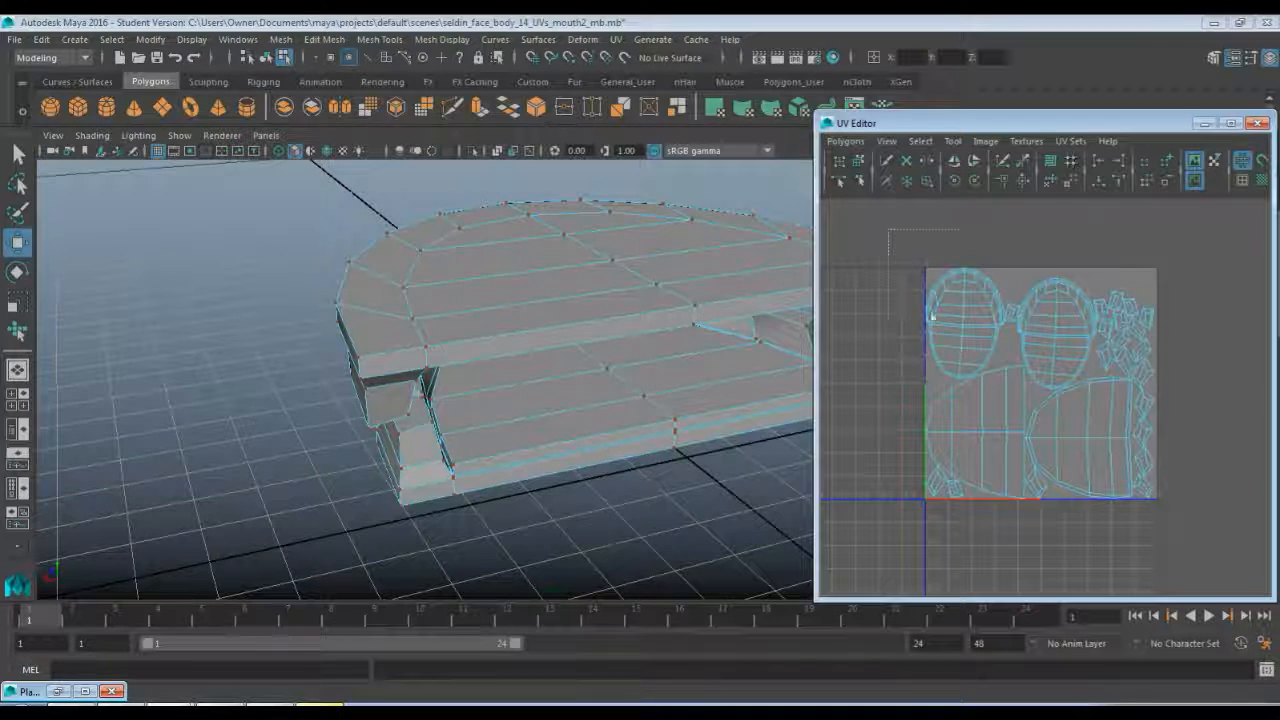
left_click_drag(889, 231, 1211, 549)
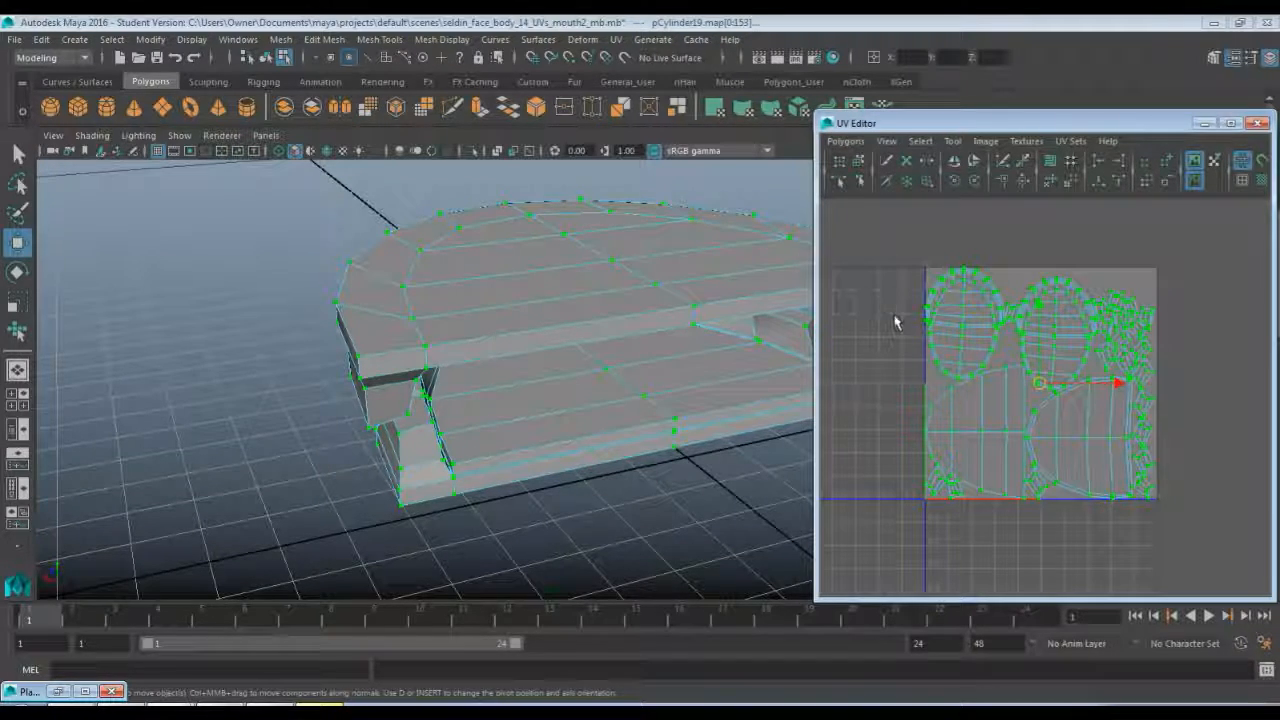
- Start a UV snapshot of the selected layout with the file name teethuvs1 in the project's images folder
left_click(845, 141)
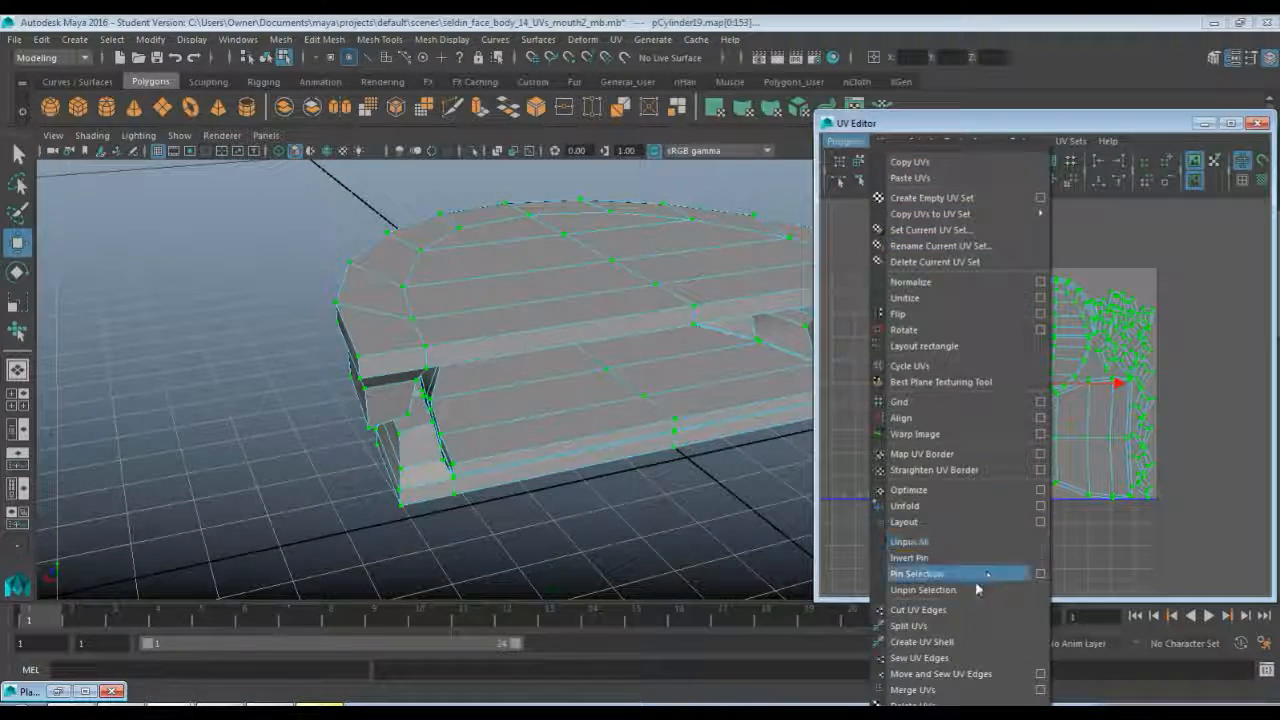
left_click(950, 703)
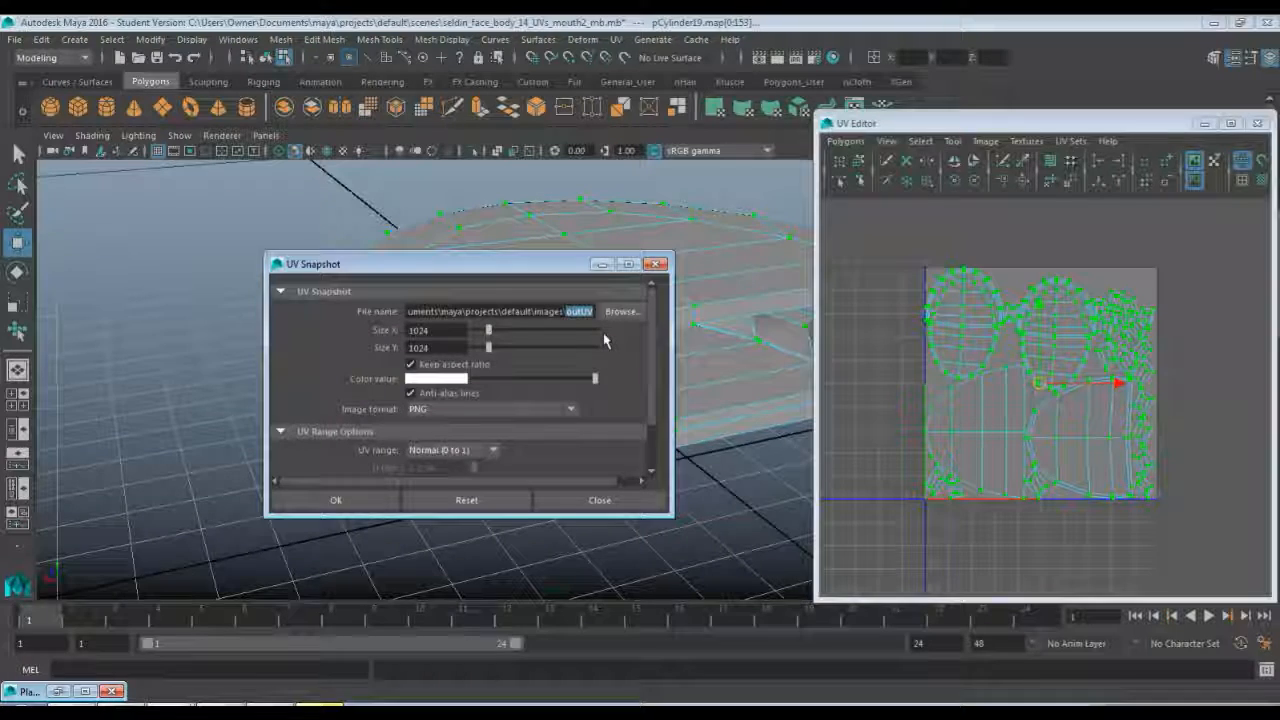
type("teeth")
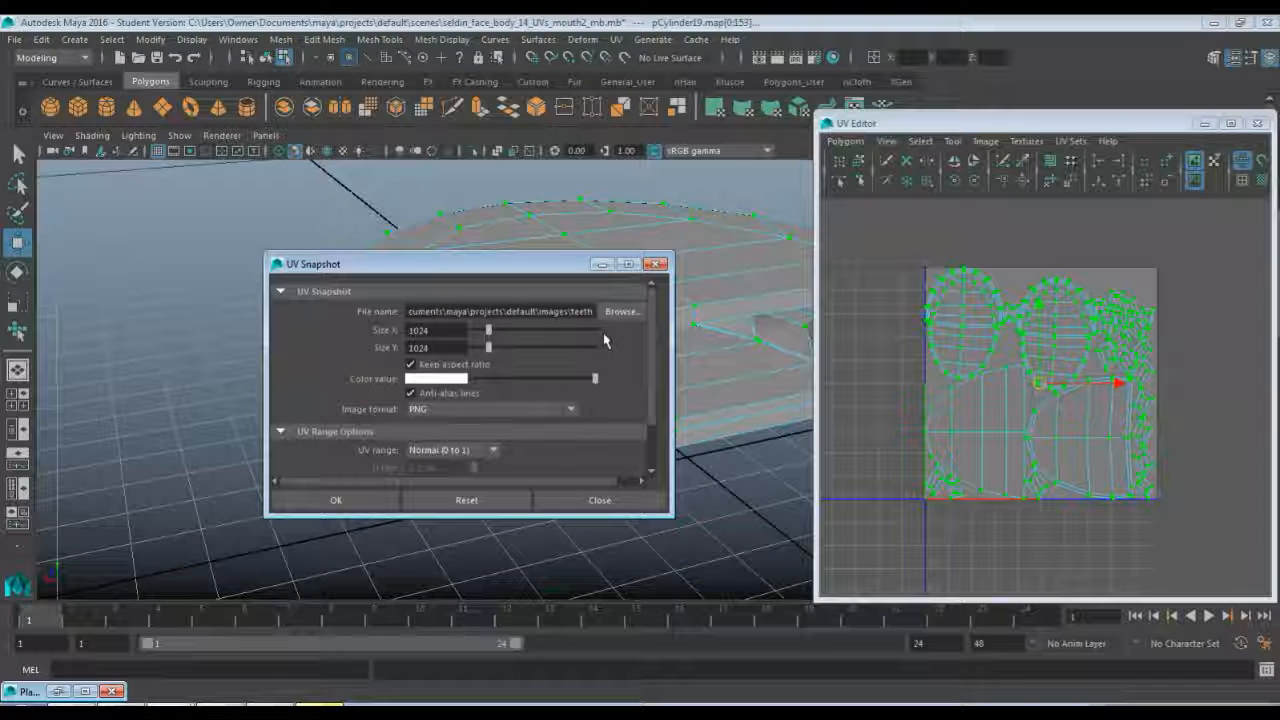
type("uvs1")
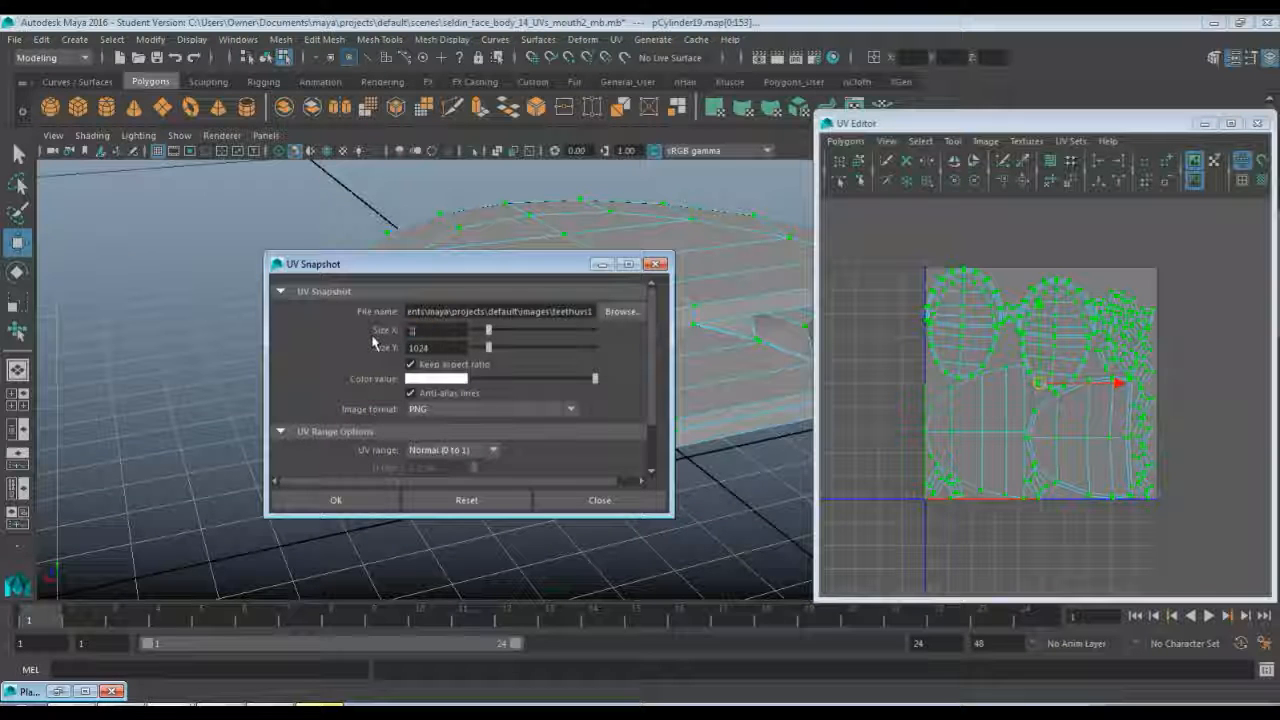
- Set the snapshot size to 2048 by 2048, keep the PNG format, save the image and close the snapshot options
left_click(443, 348)
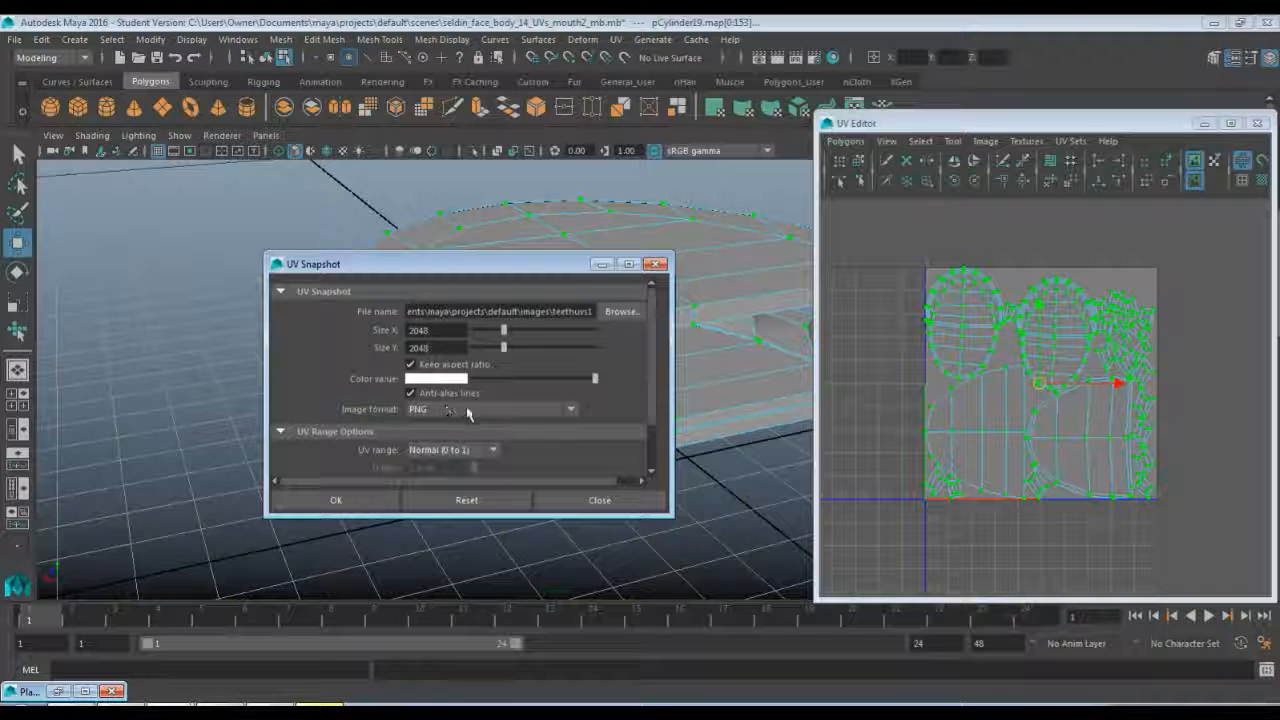
left_click(571, 412)
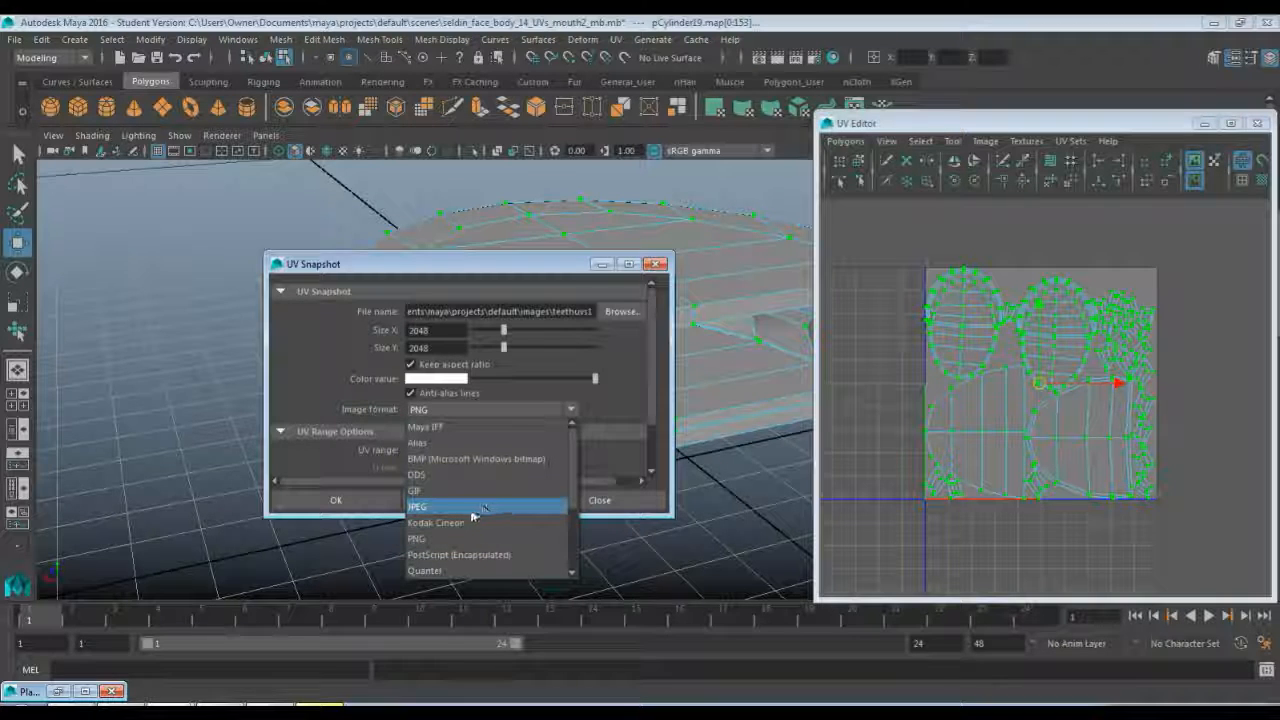
left_click(631, 400)
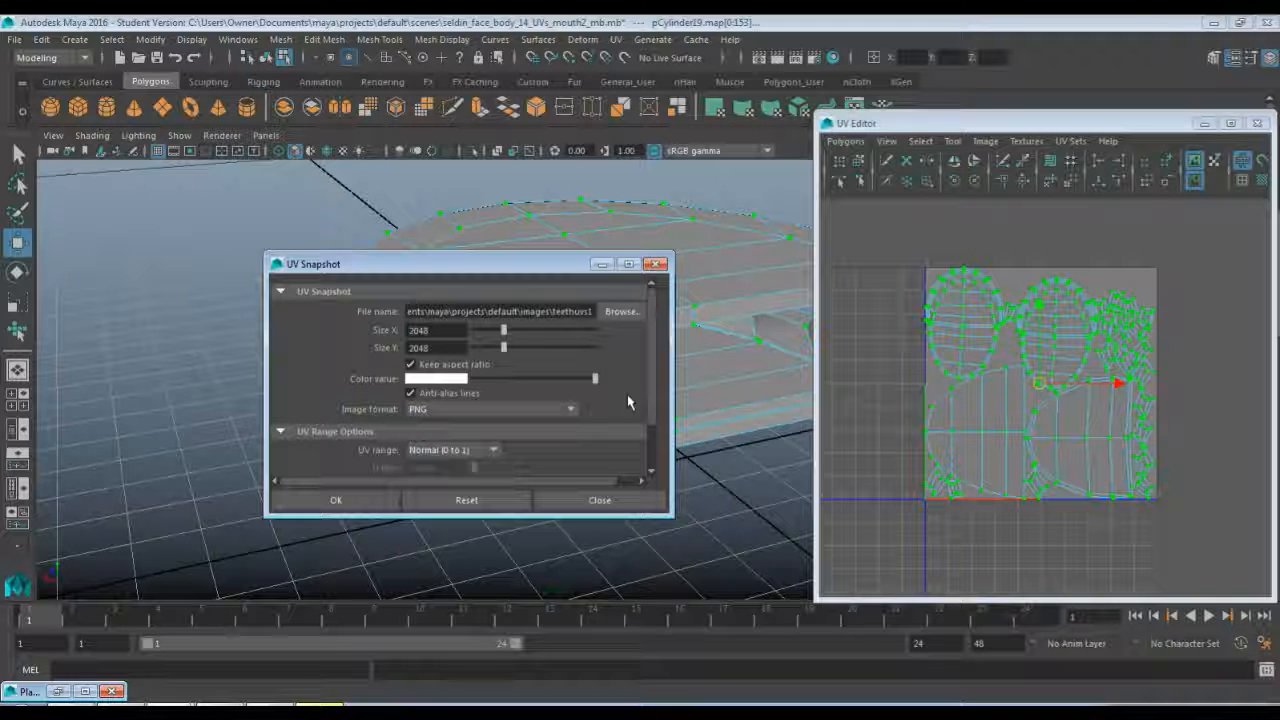
left_click(348, 503)
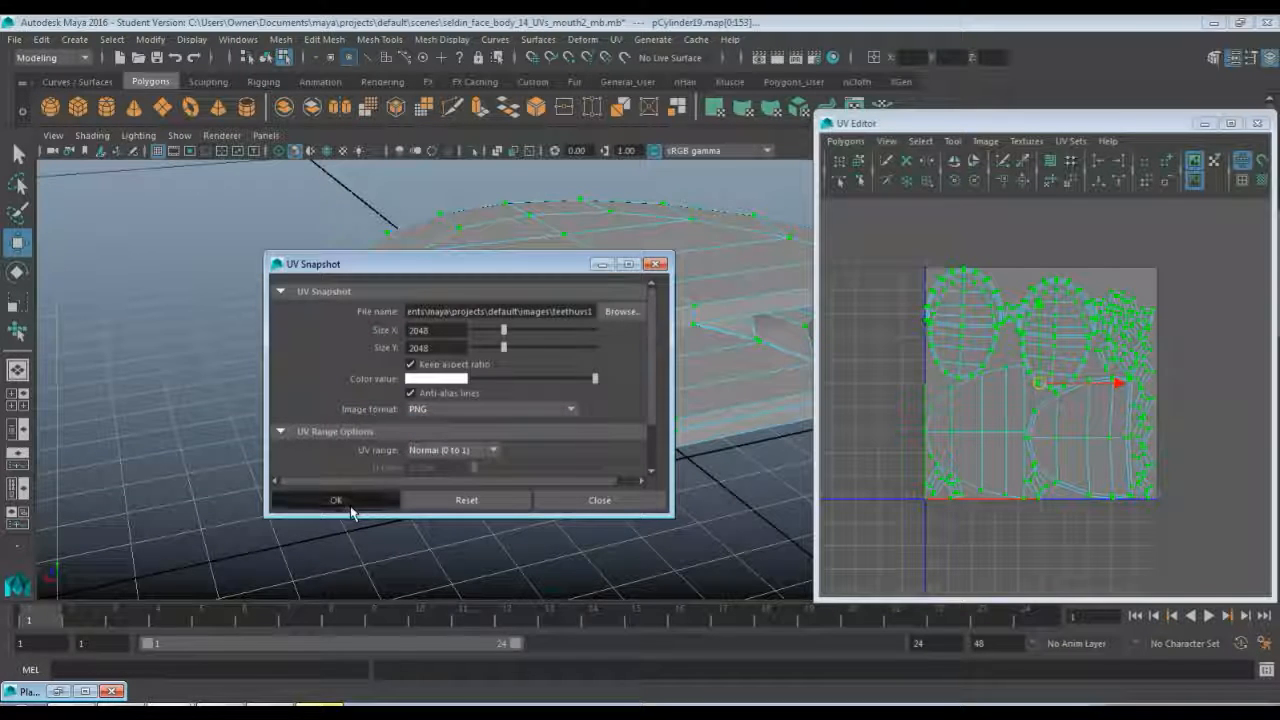
left_click(599, 500)
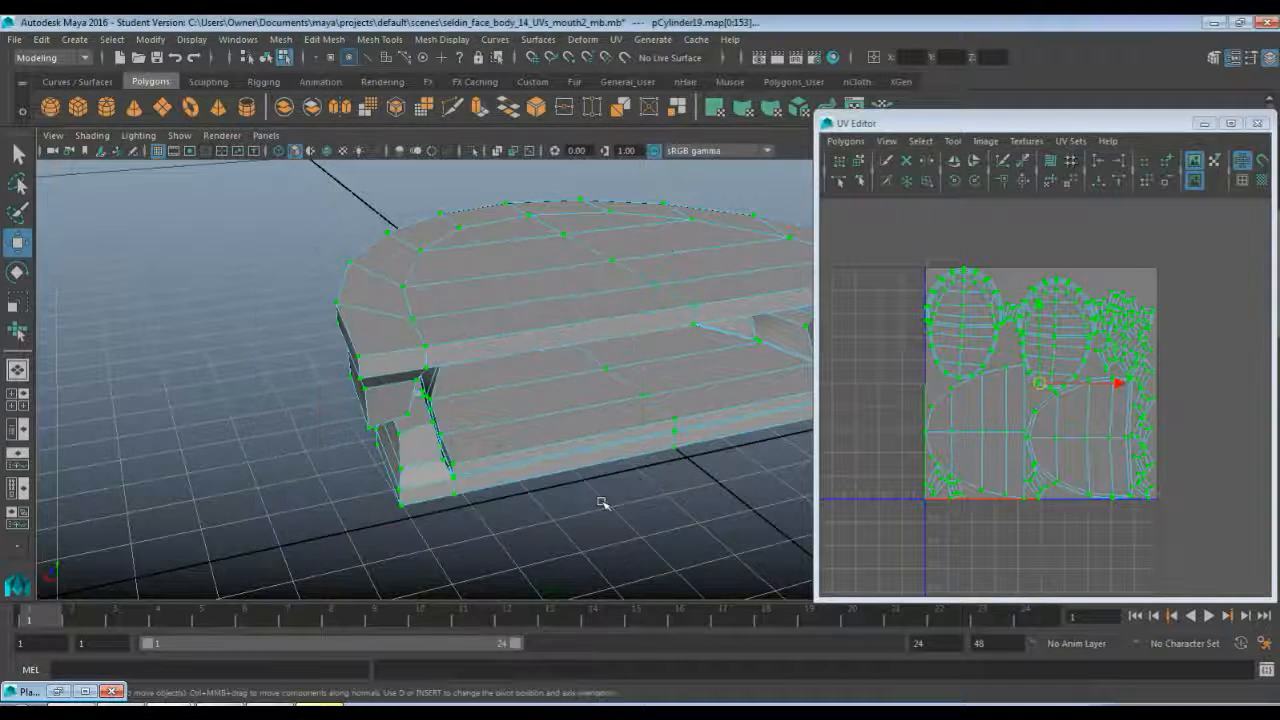
- Clear the UV selection on the mouth meshes and save the scene, accepting the student version notice
left_click(600, 502)
right_click_drag(543, 300, 518, 284)
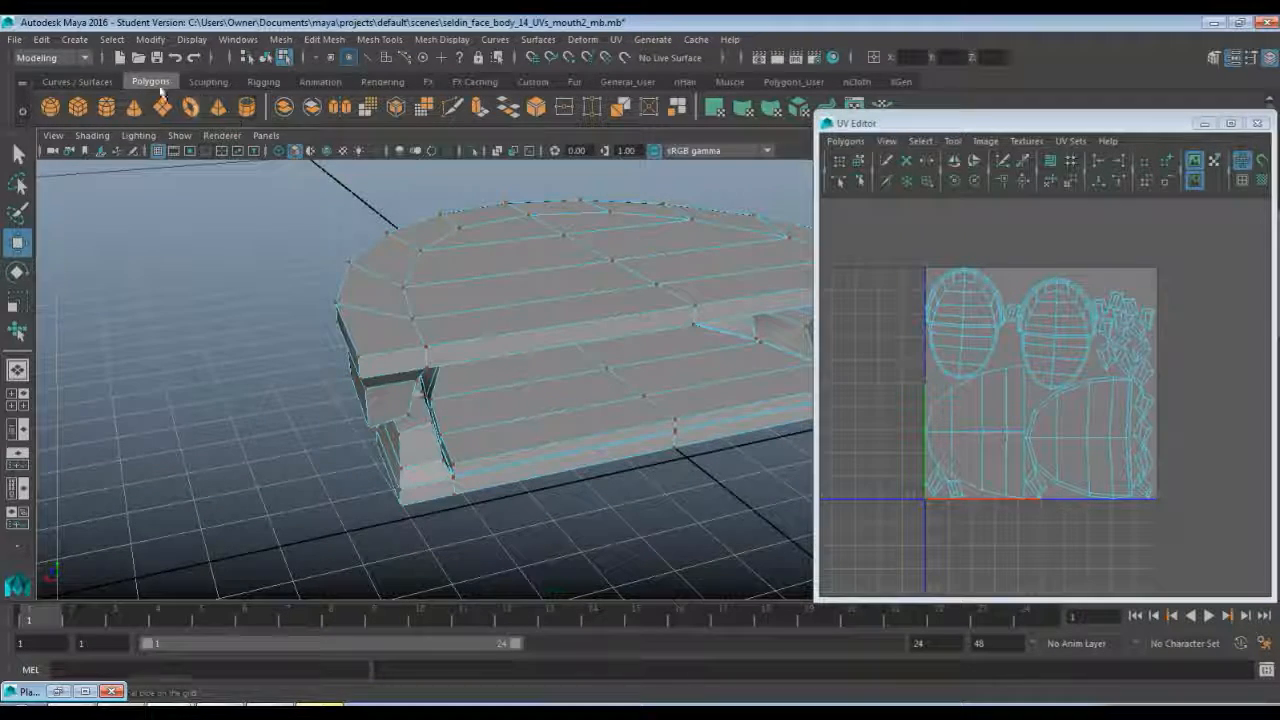
left_click(22, 42)
left_click(90, 104)
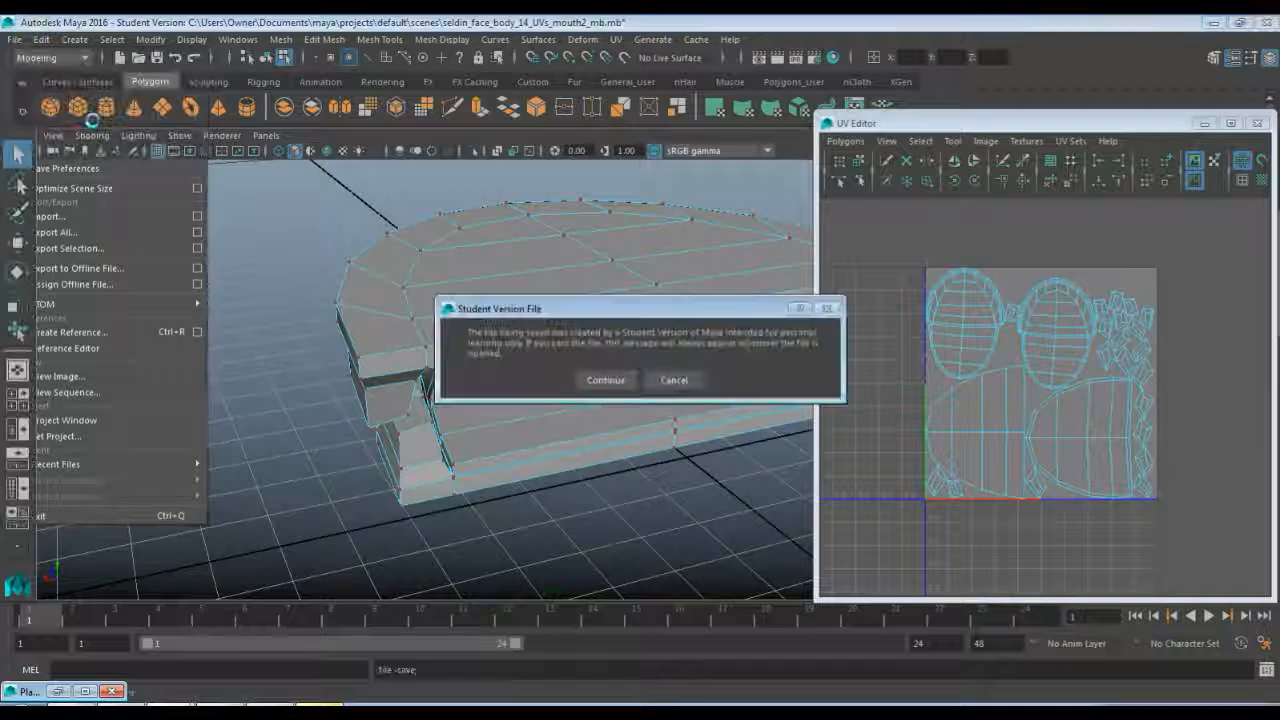
left_click(606, 380)
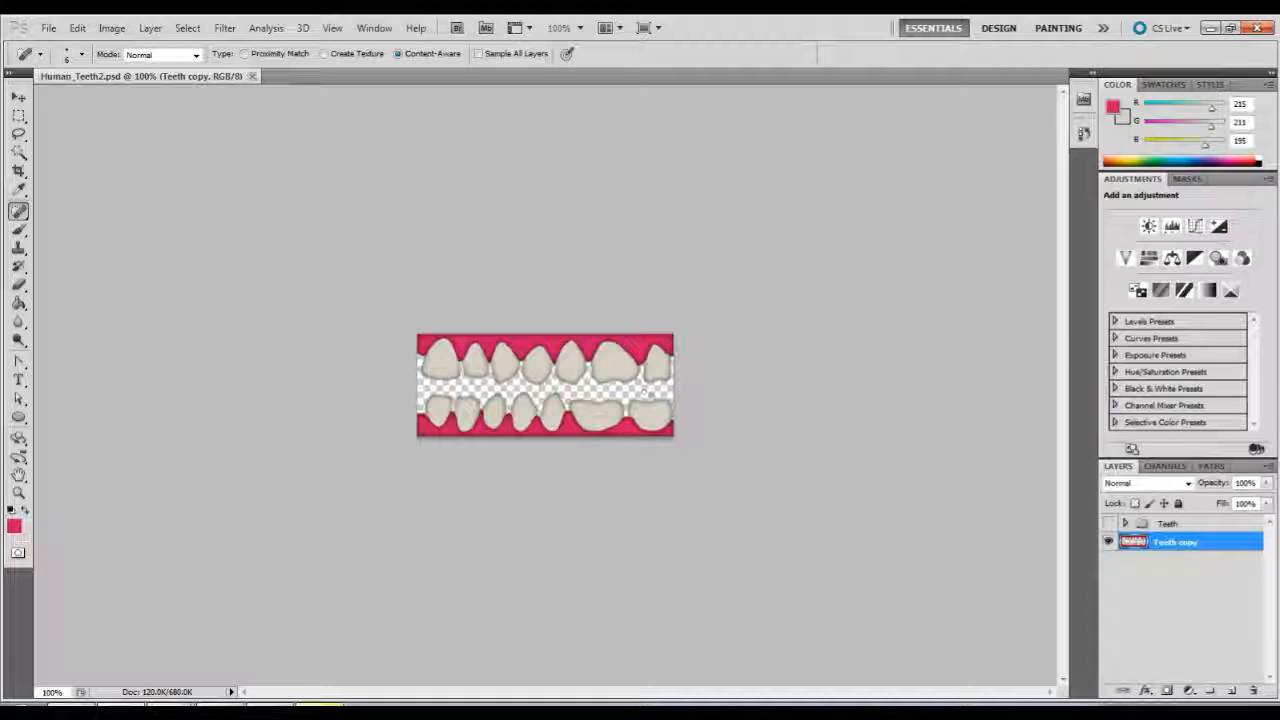
- Switch to Photoshop and create a transparent 2048 by 2048 pixel document named Teeth_TextureMap1
right_click(286, 79)
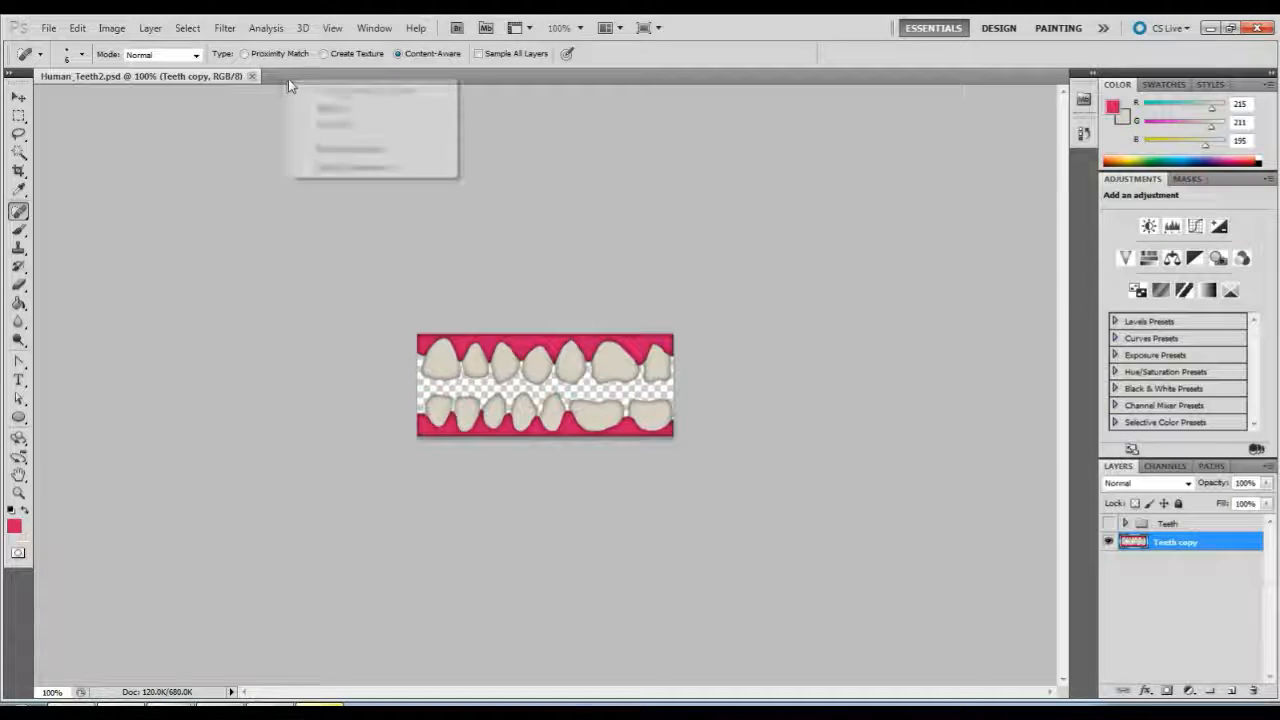
left_click(363, 148)
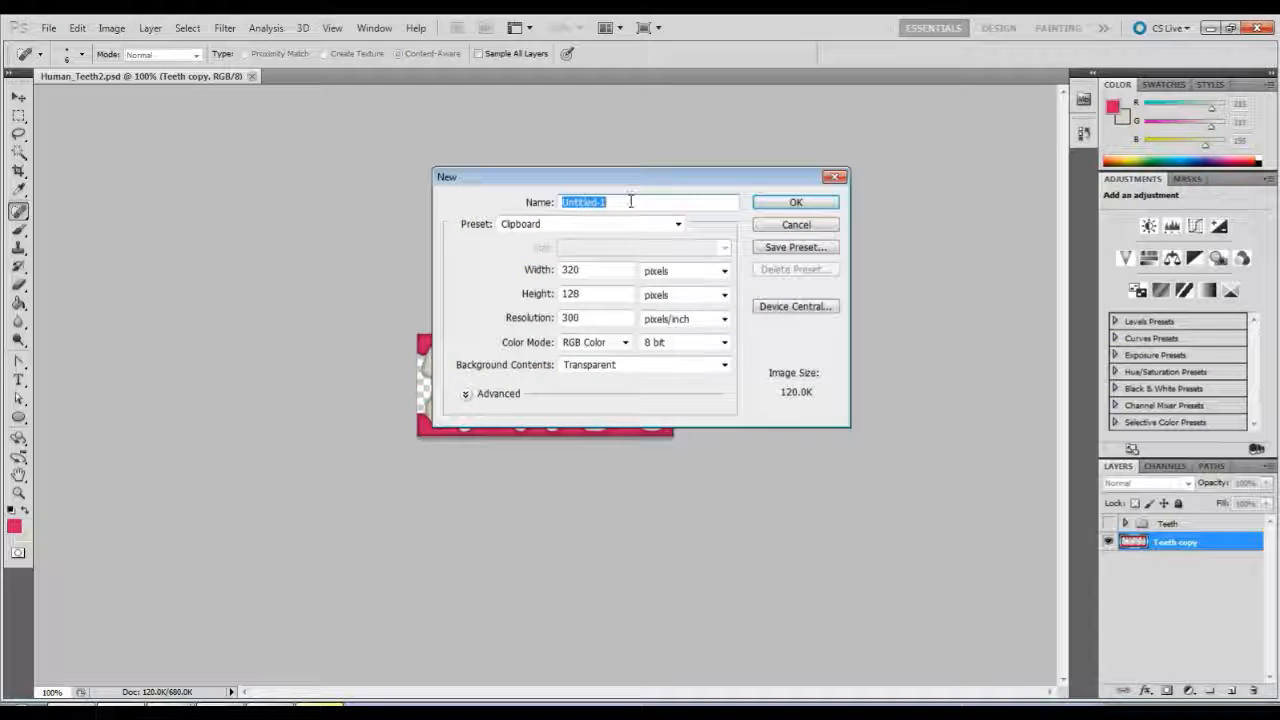
key("Tab")
type("2048")
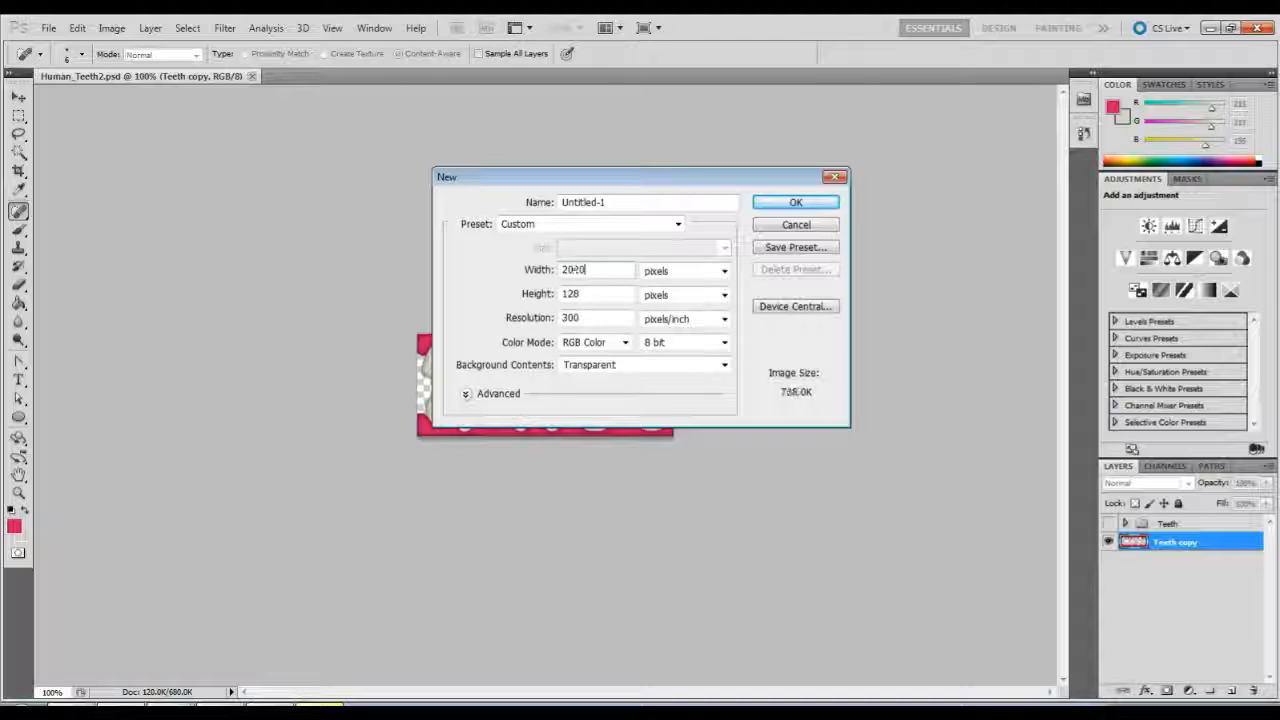
key("Tab")
key("Tab")
type("2048")
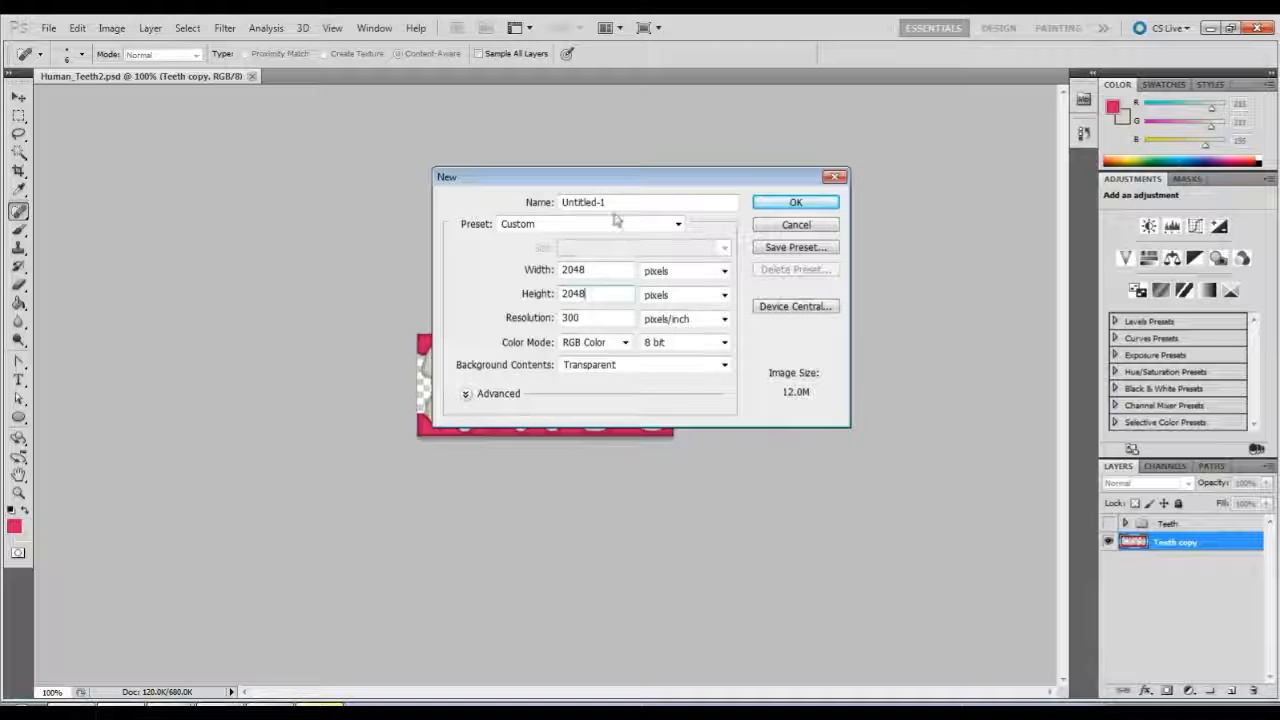
left_click_drag(632, 201, 443, 215)
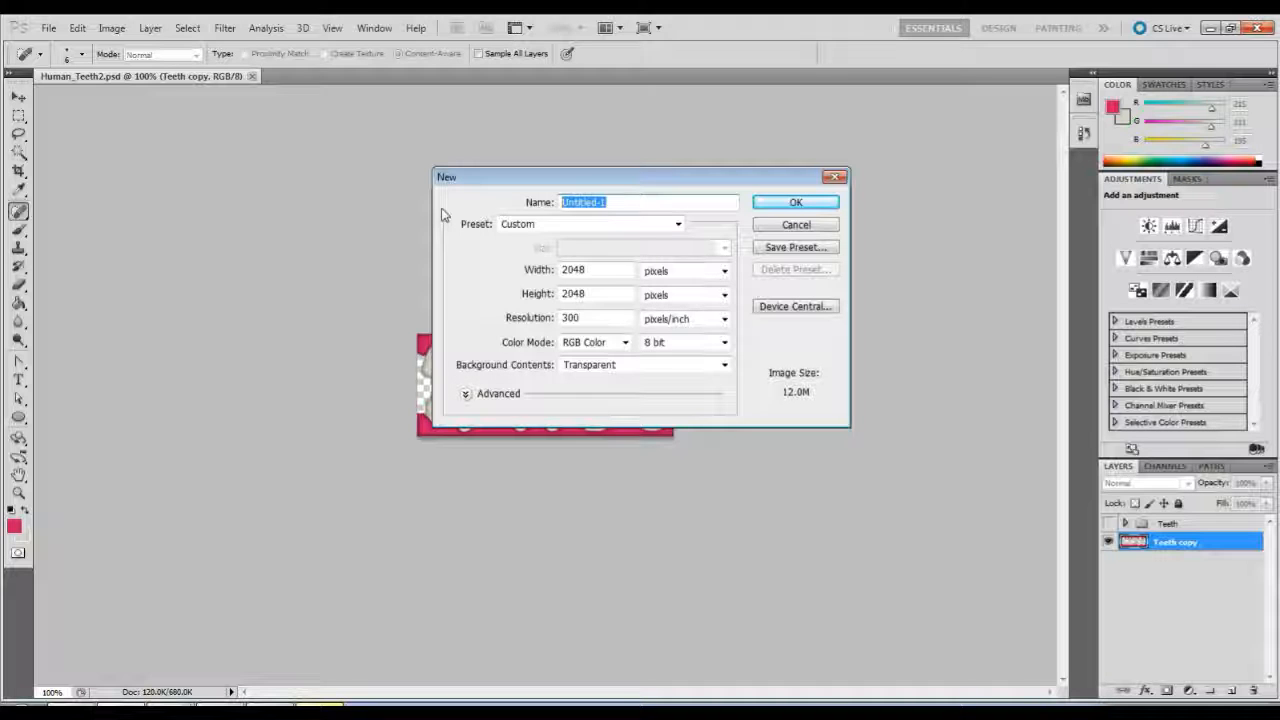
type("Teeth_Tex")
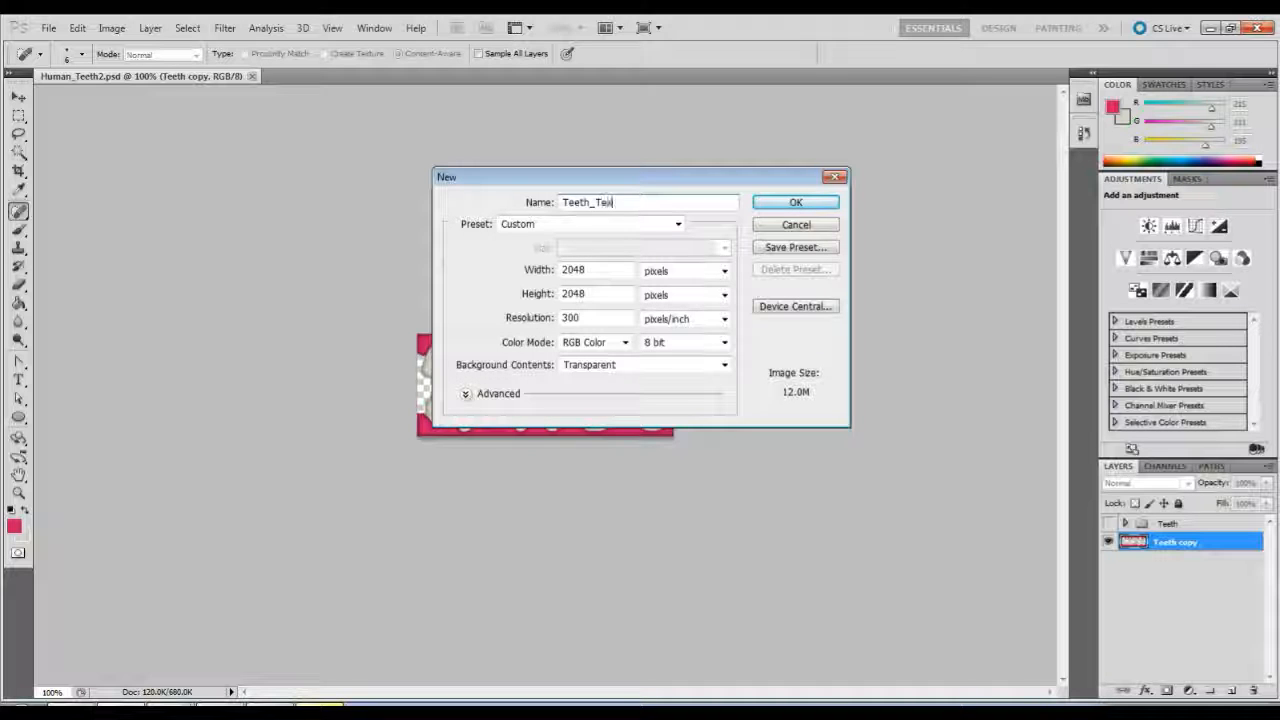
type("tureMap1")
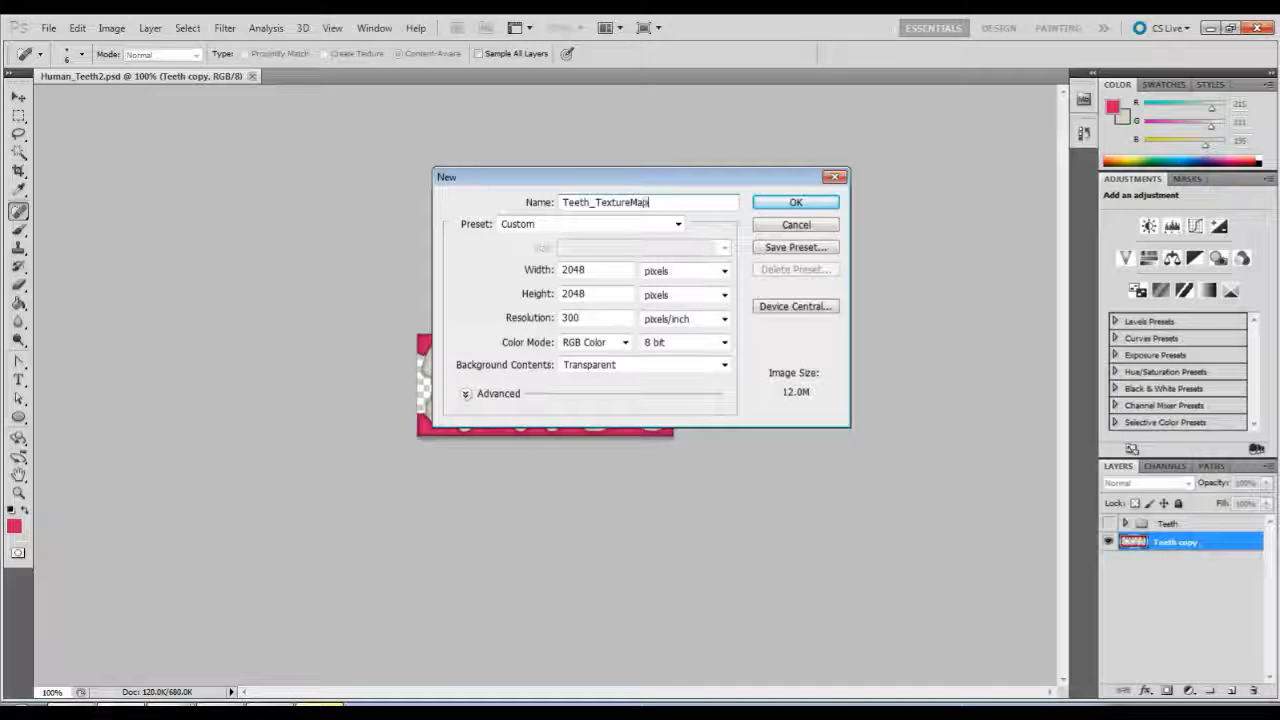
left_click(790, 203)
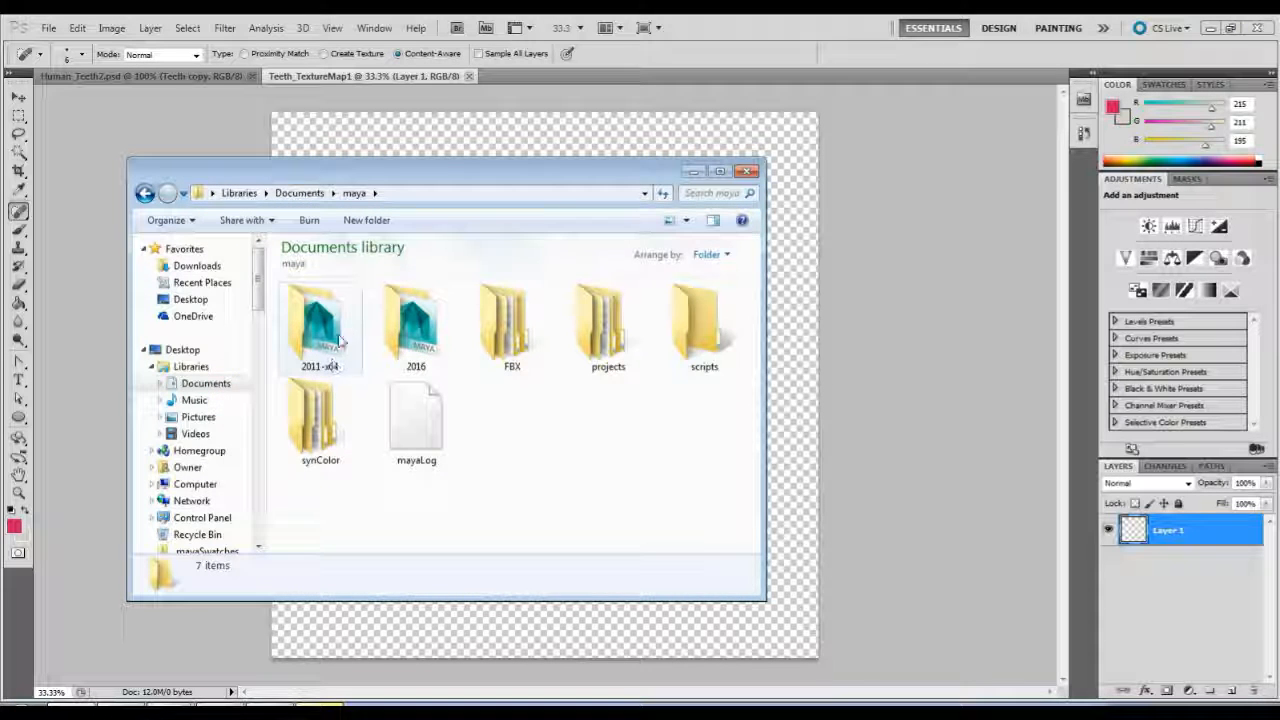
- Place teethuvs1.png from the default Maya project's images folder into the Teeth_TextureMap1 document and commit the placement
double_click(604, 341)
double_click(327, 328)
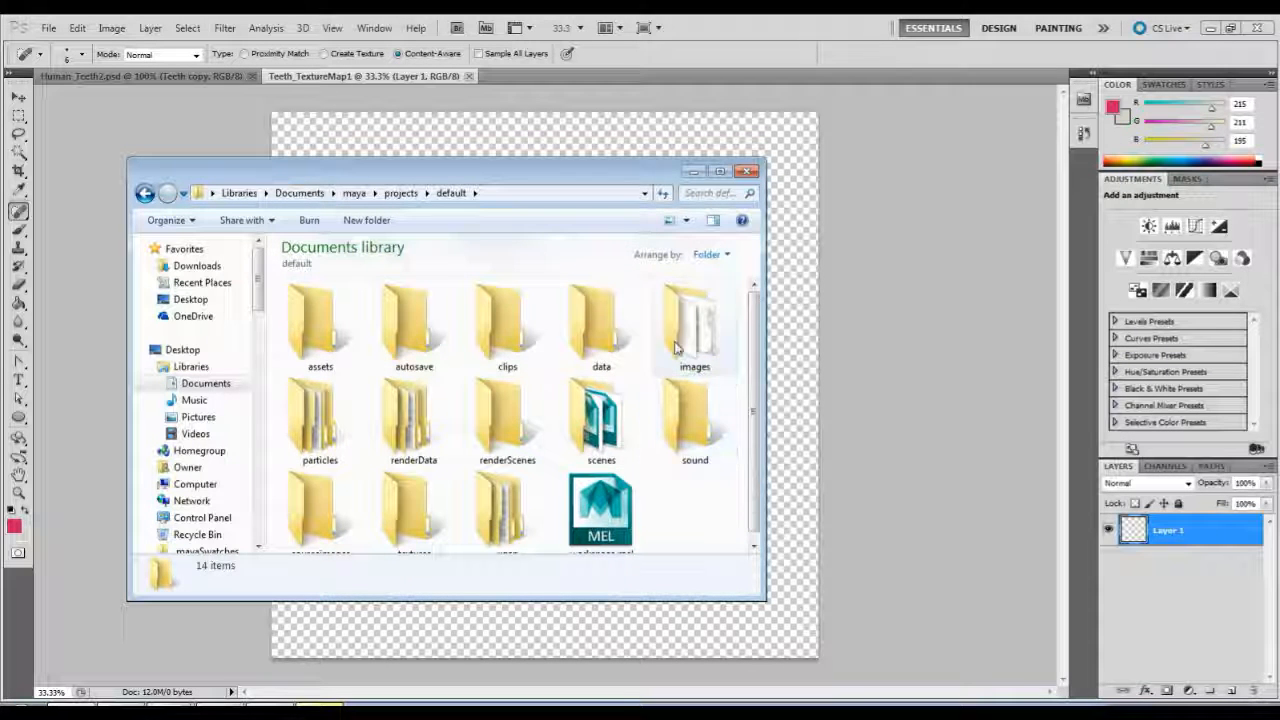
double_click(686, 343)
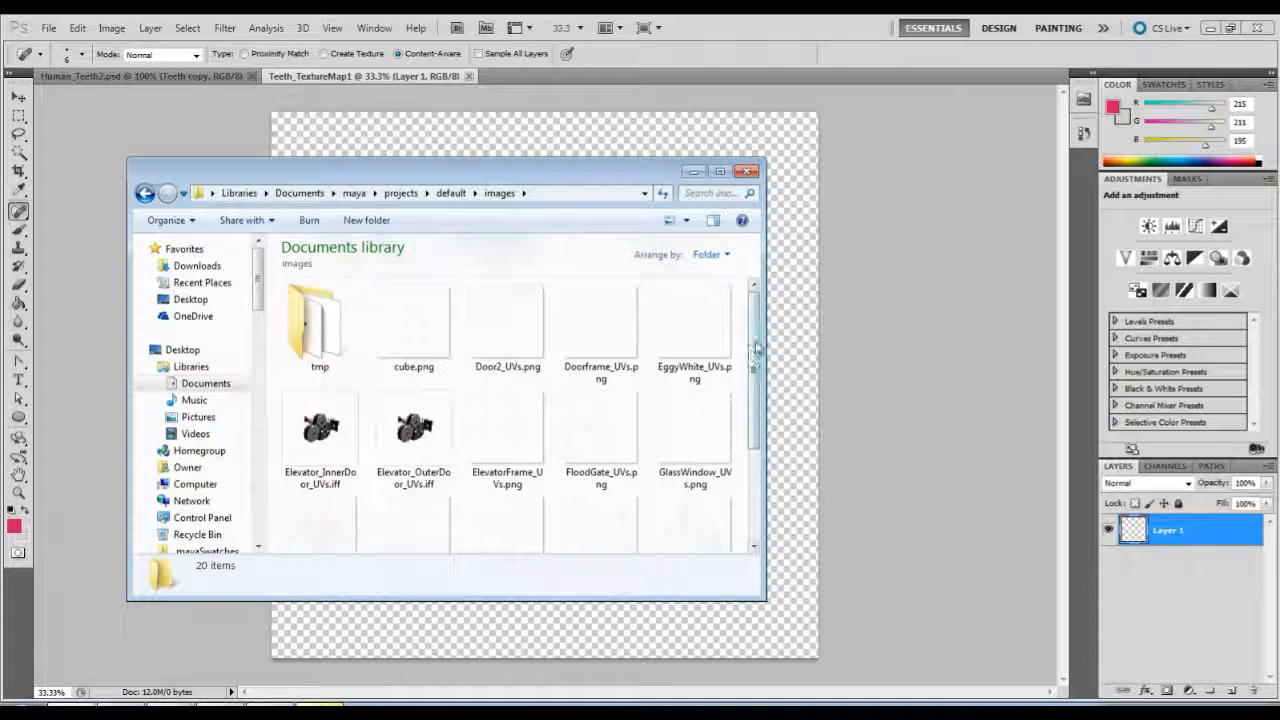
left_click_drag(755, 349, 745, 442)
double_click(587, 371)
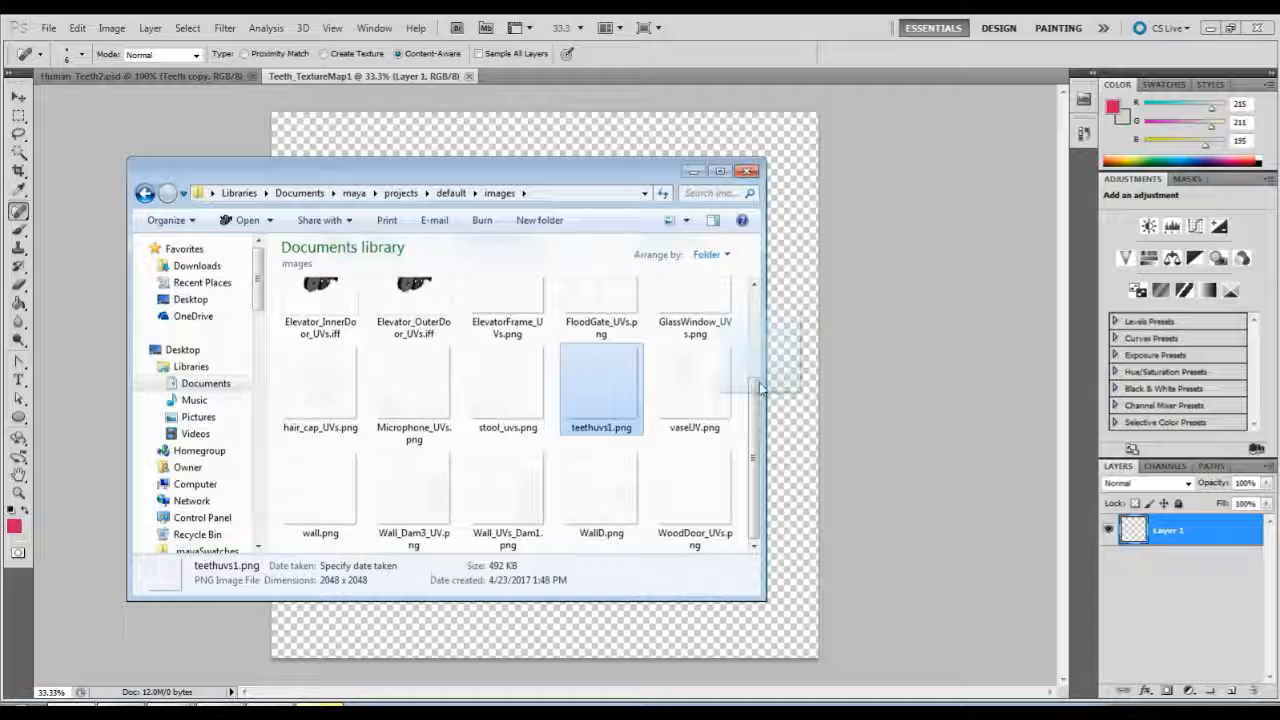
left_click_drag(754, 380, 800, 360)
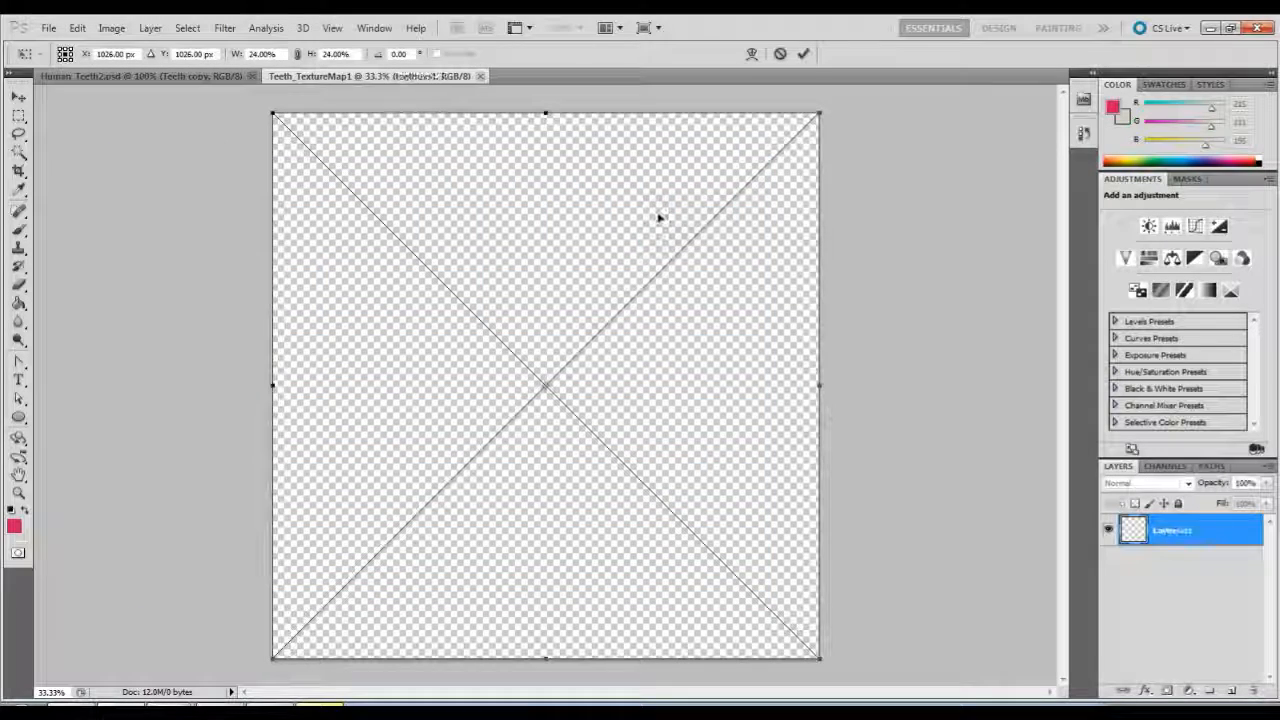
left_click(803, 54)
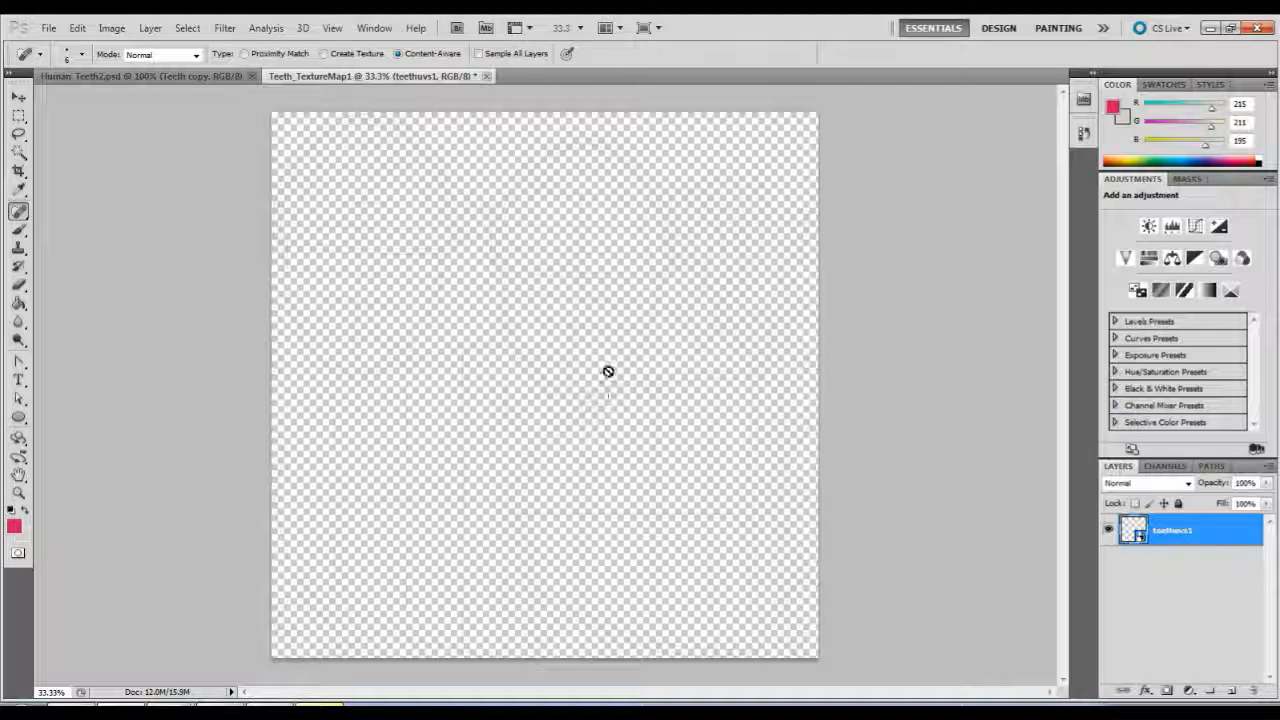
- Add a new layer beneath the teethuvs1 layer and fill it with black
left_click(1236, 693)
left_click_drag(1186, 533, 1180, 623)
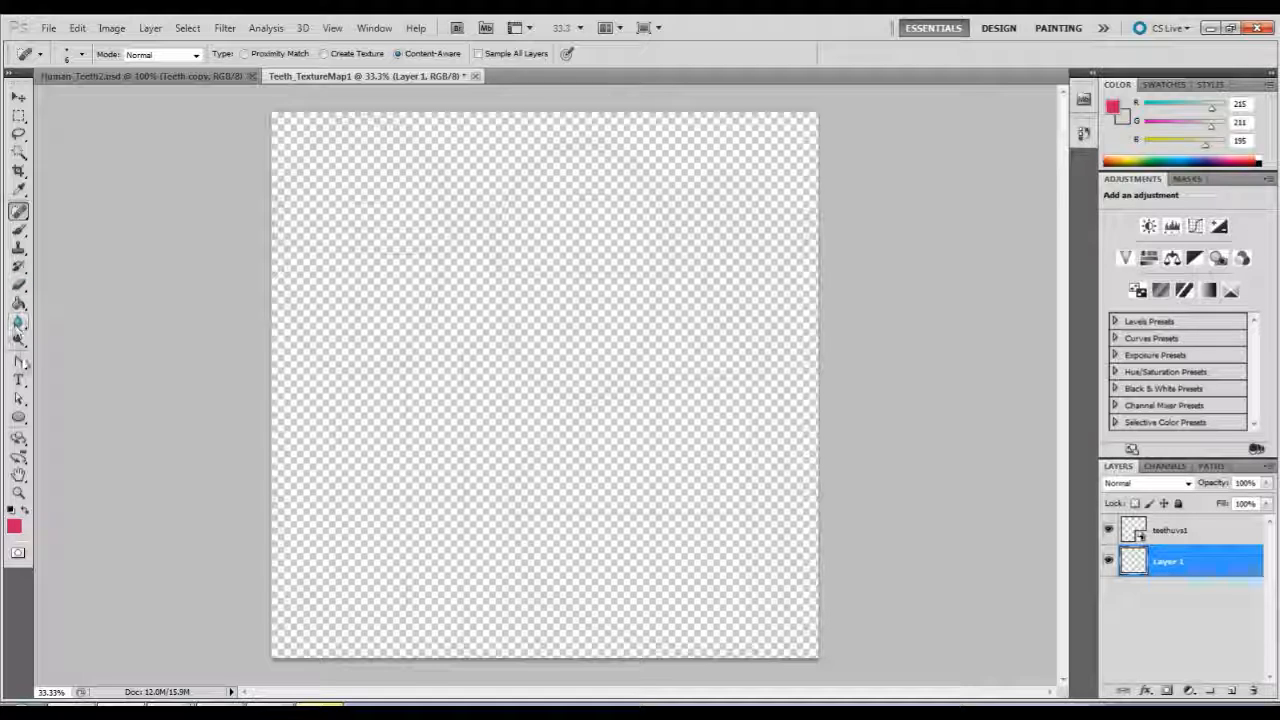
key("d")
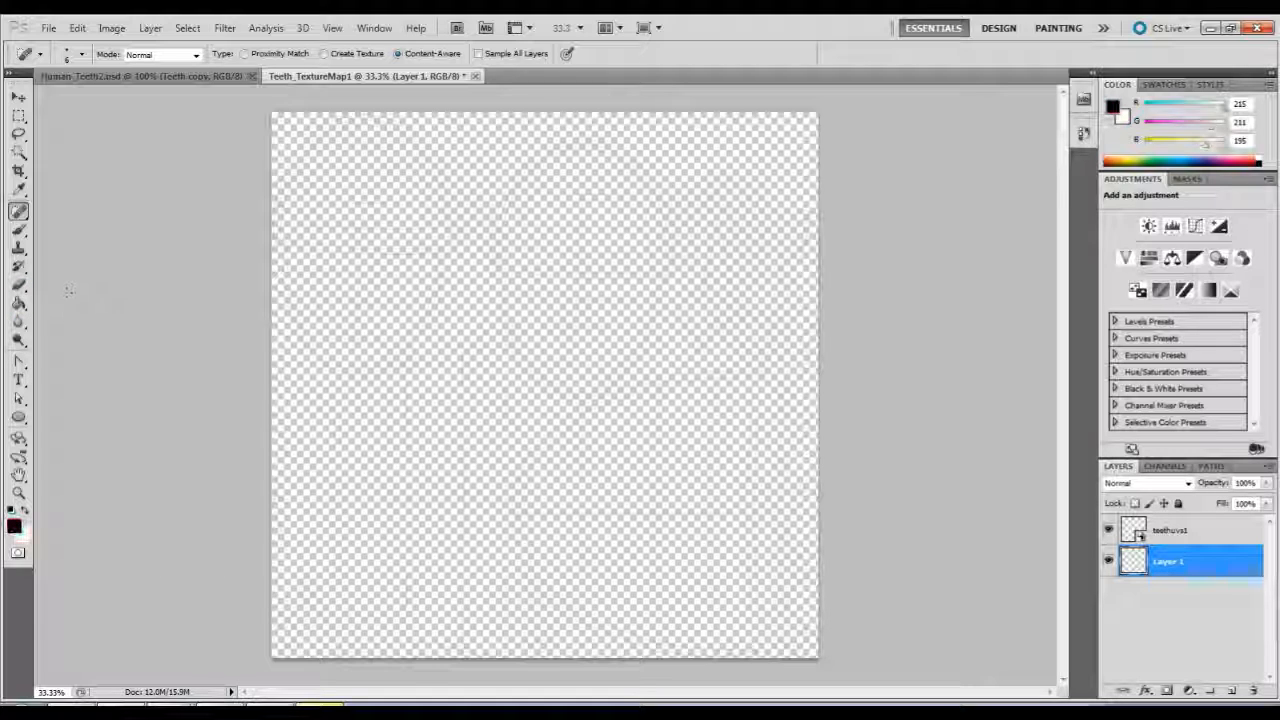
key("g")
left_click(624, 612)
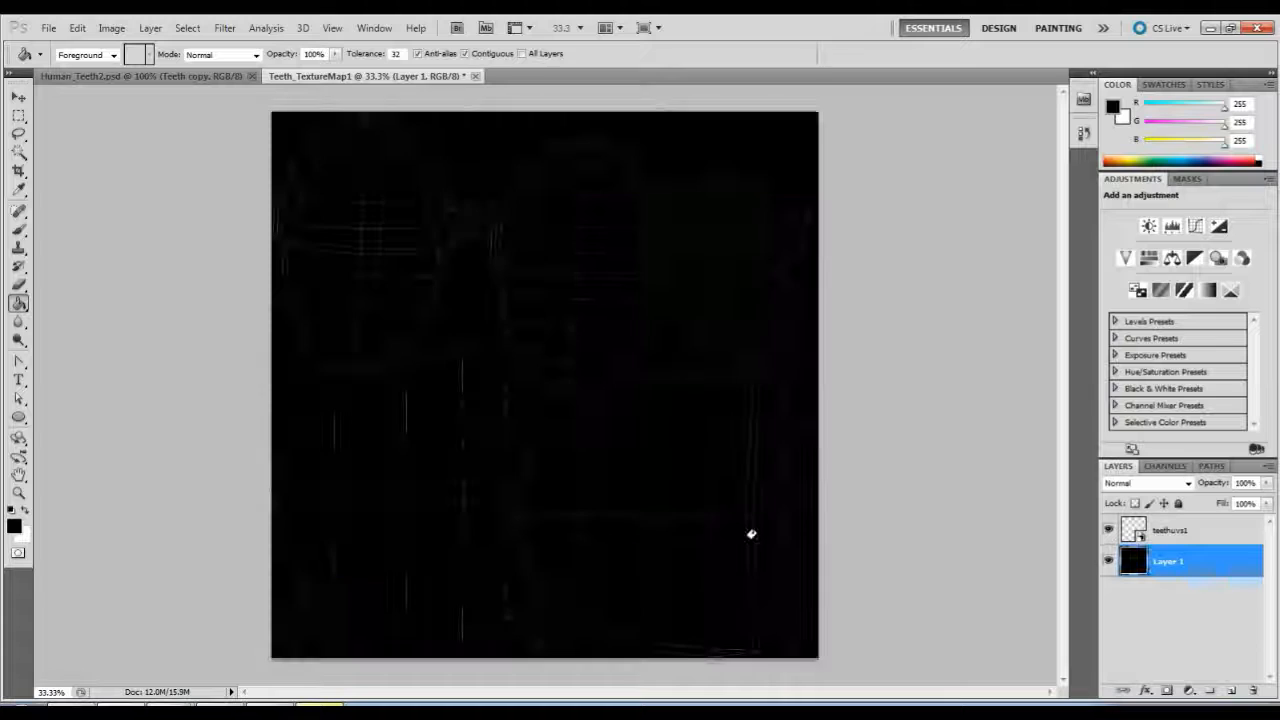
- Add another layer between the UV layer and the black background layer and name it color
left_click(1231, 690)
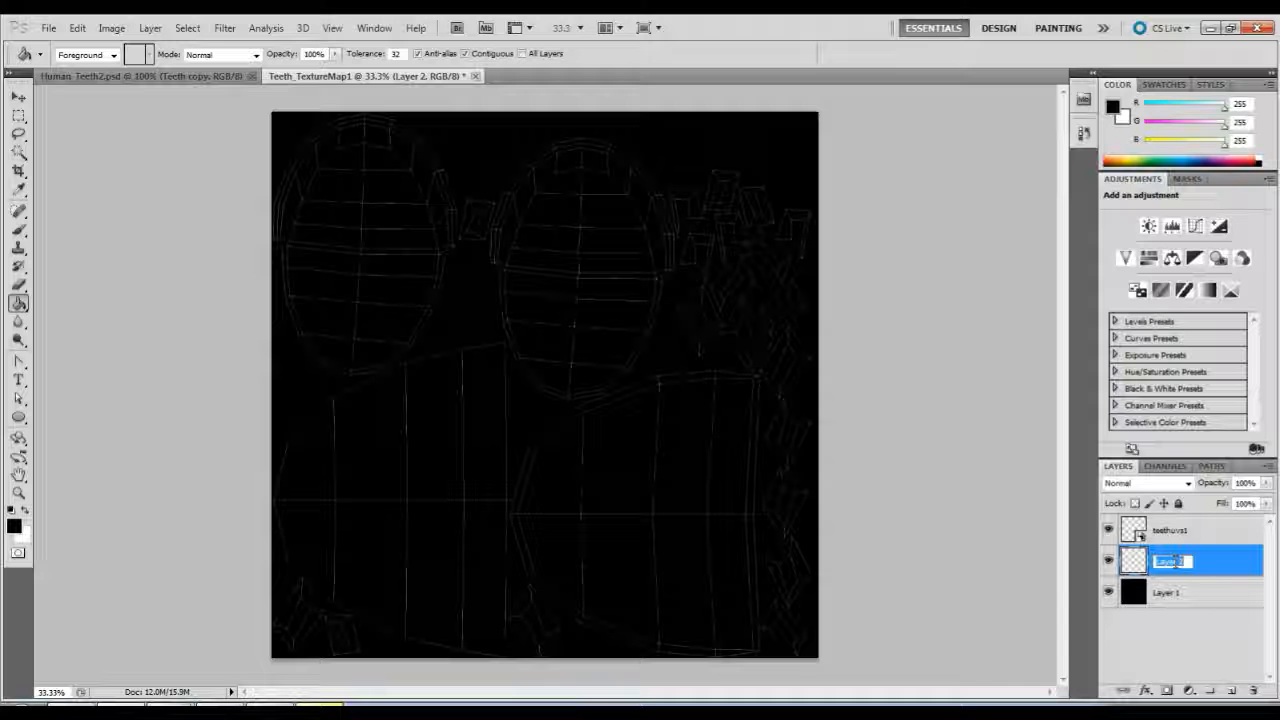
type("dolor")
key("Return")
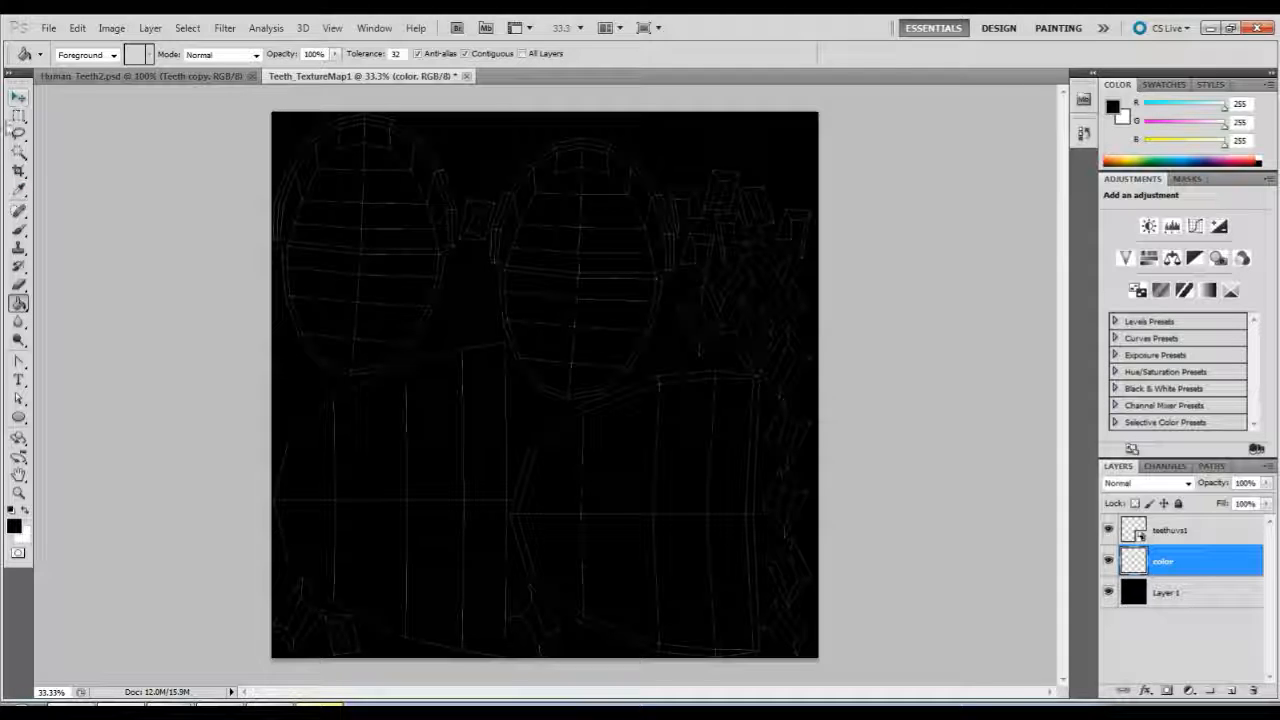
- Sample the pink gum colour from Human_Teeth2.psd and return to the Teeth_TextureMap1 document
left_click(190, 77)
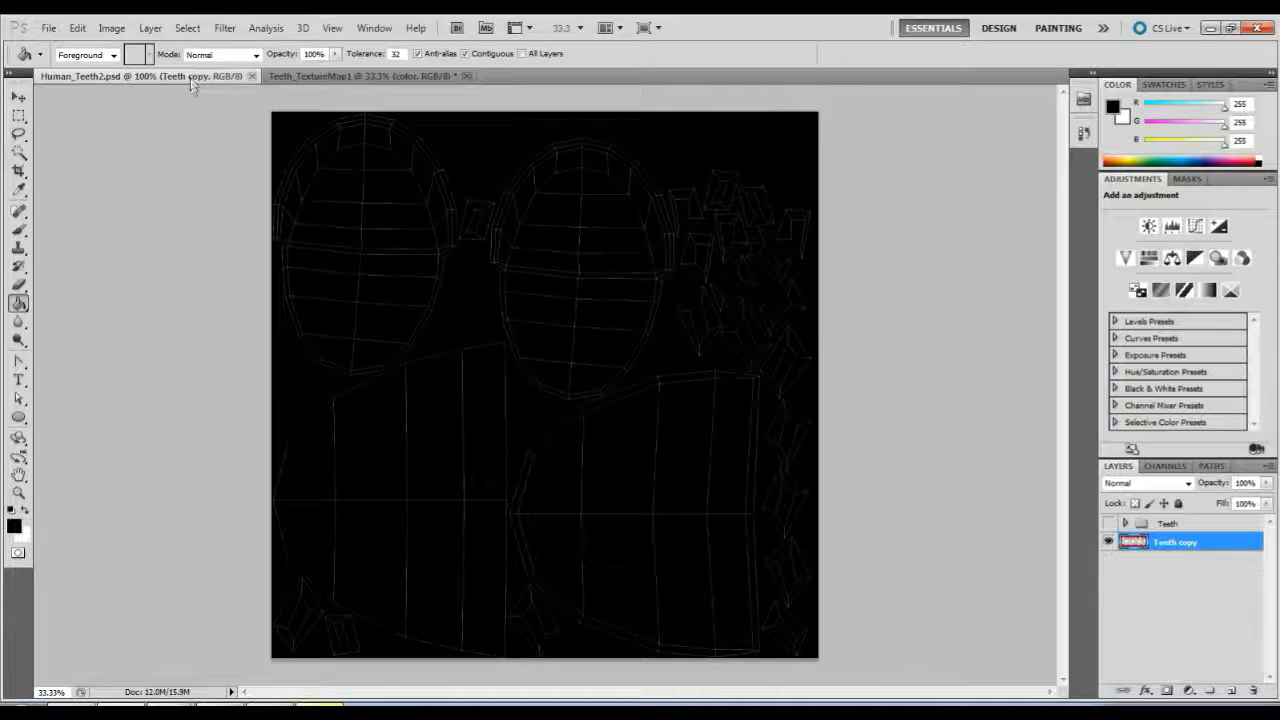
left_click(18, 189)
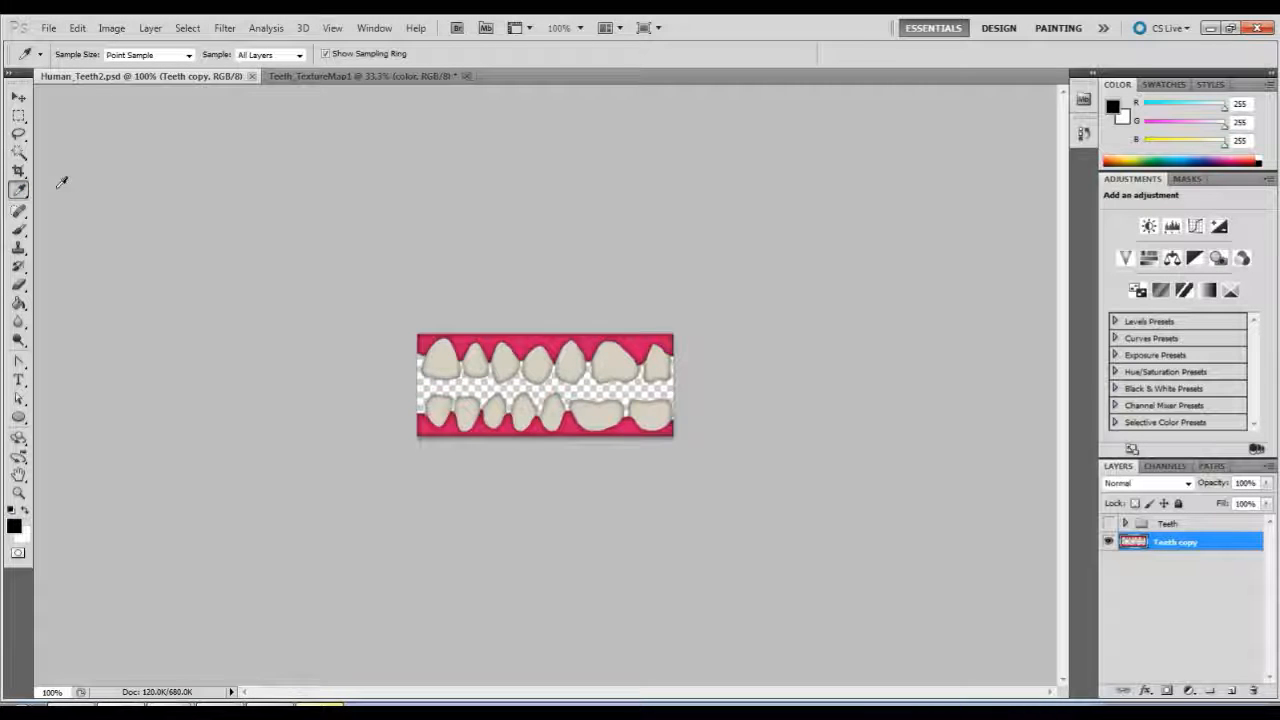
left_click(532, 338)
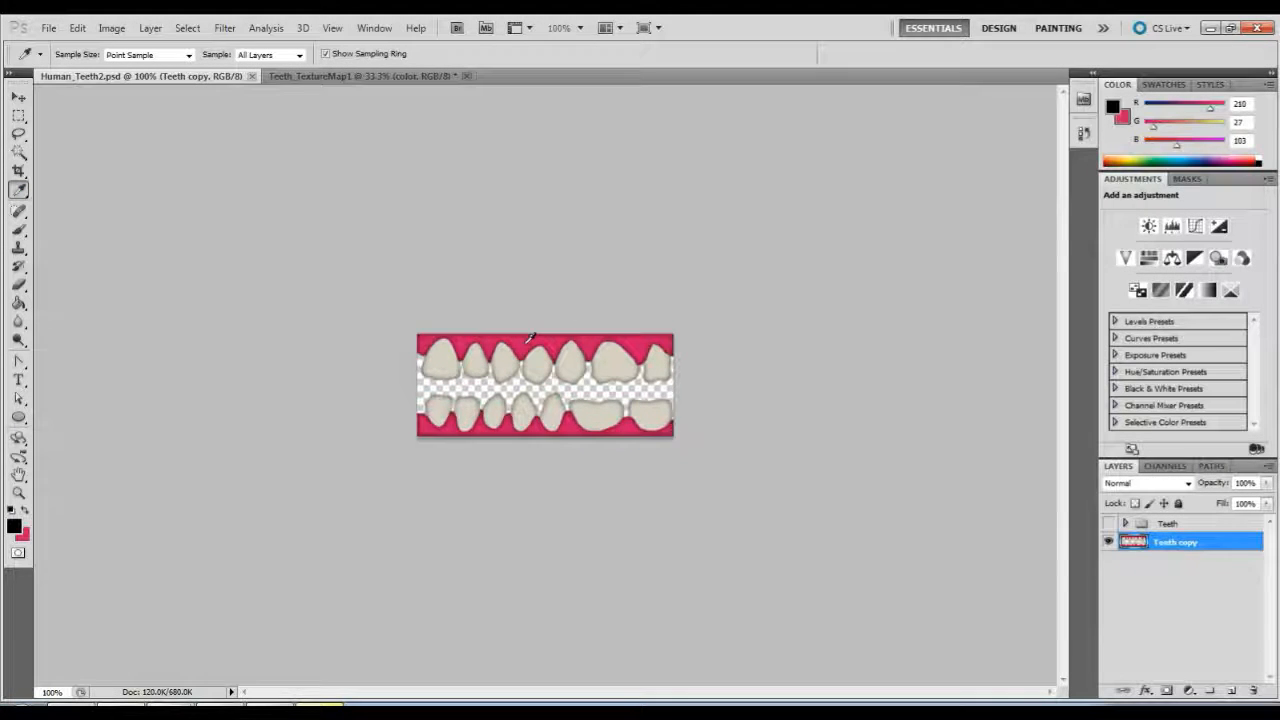
left_click(340, 77)
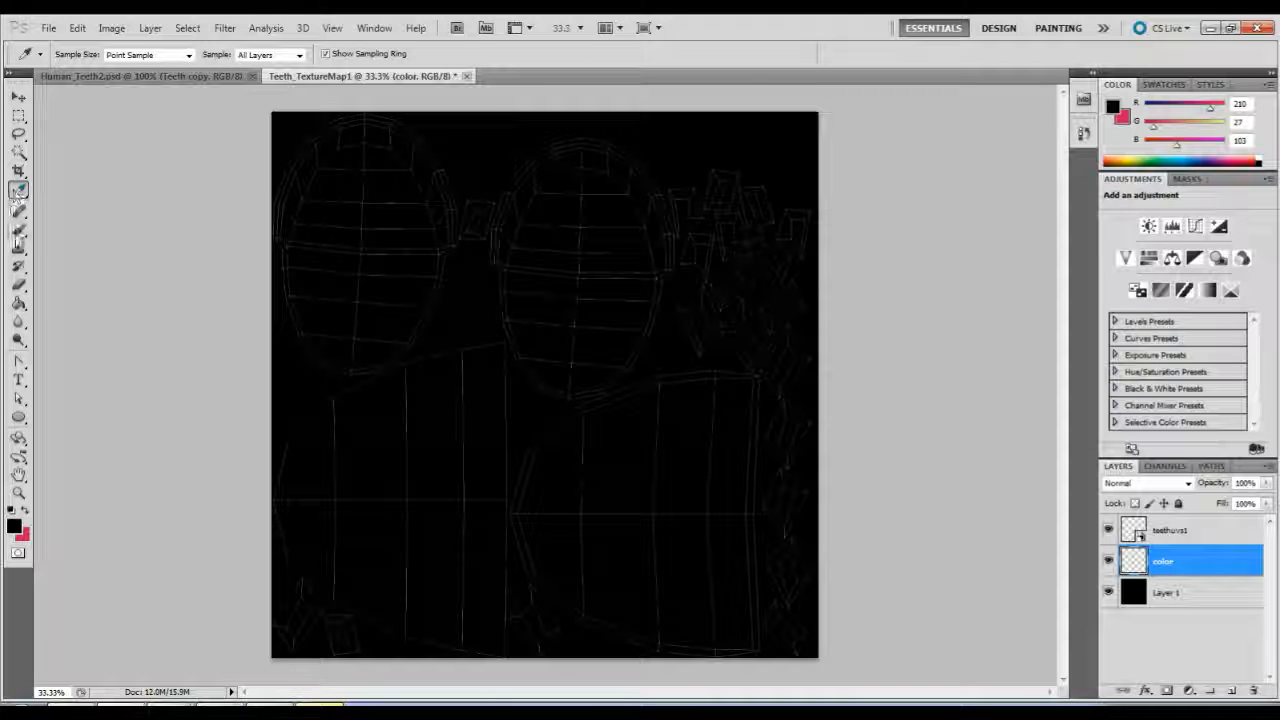
- Set up the Brush tool with a hard round tip of 129 px at 100% hardness
left_click(18, 228)
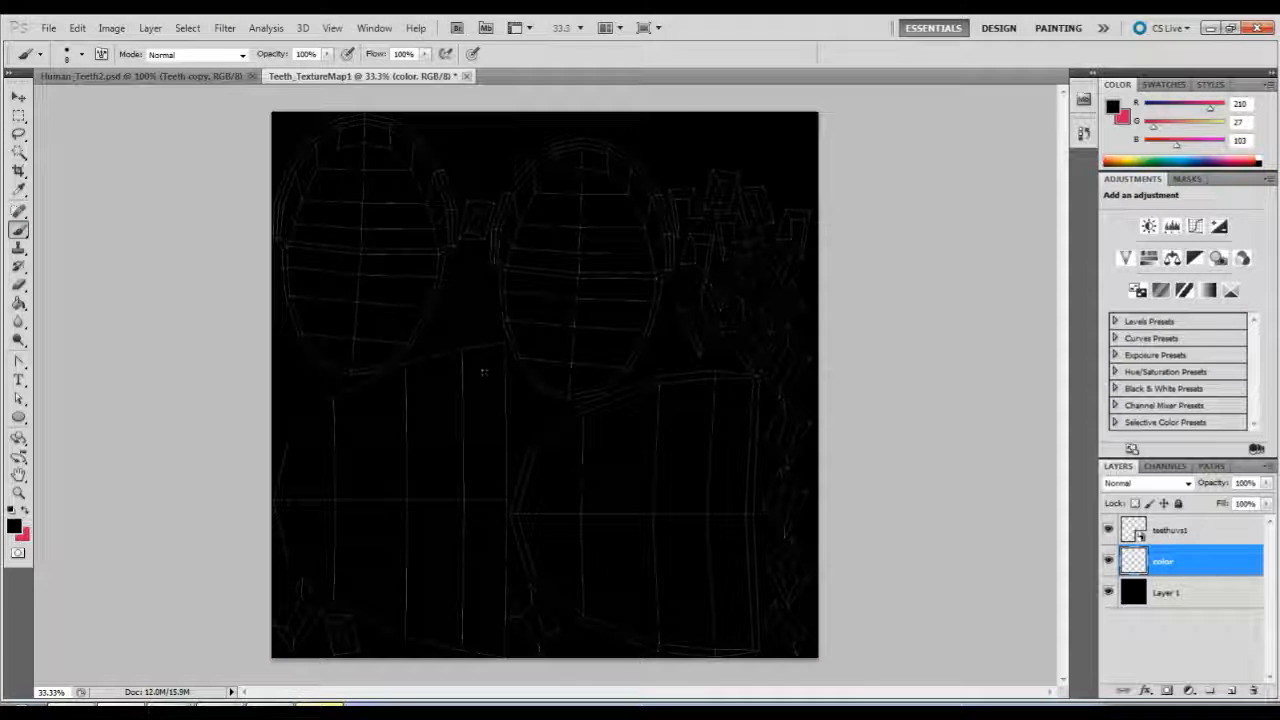
right_click(545, 372)
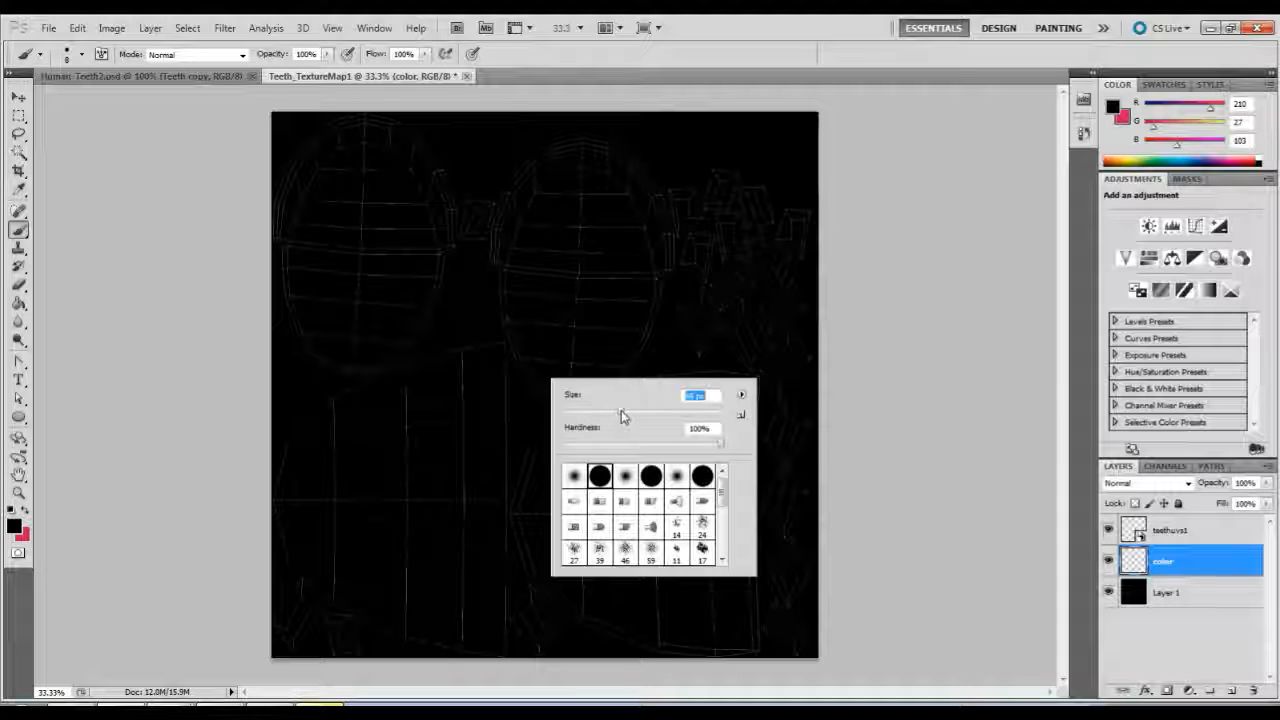
left_click_drag(642, 415, 655, 417)
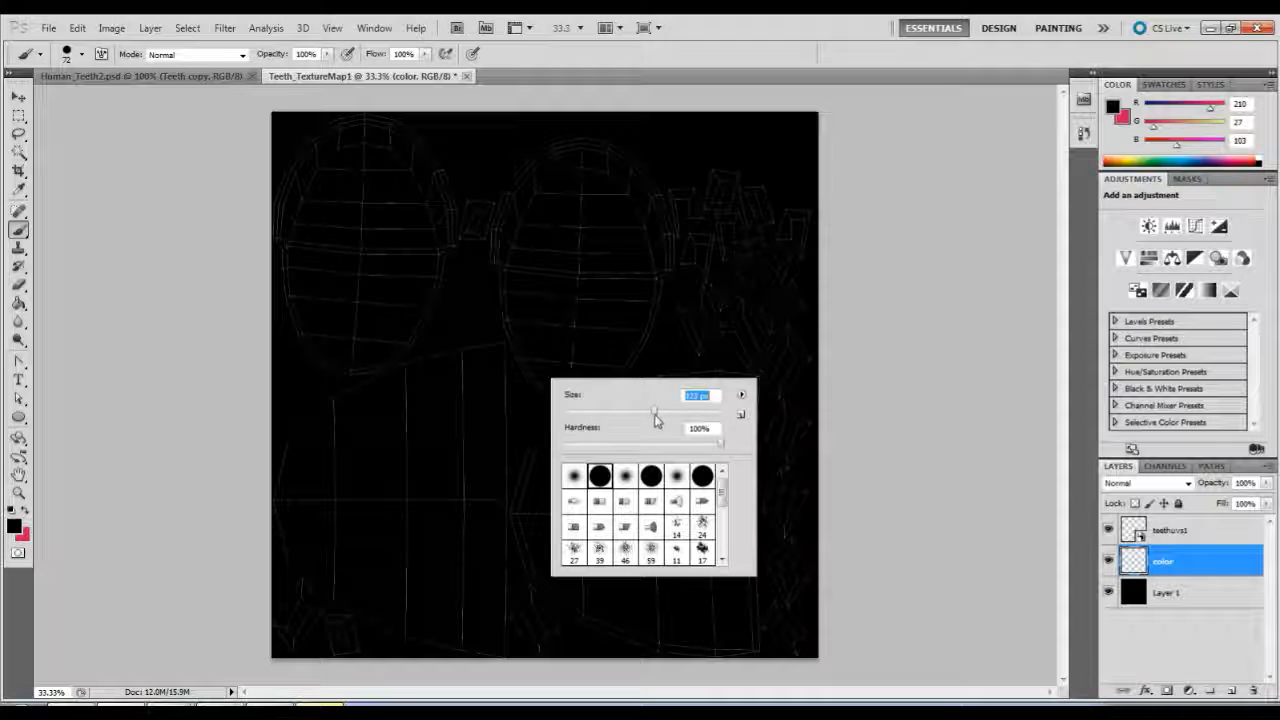
key("Return")
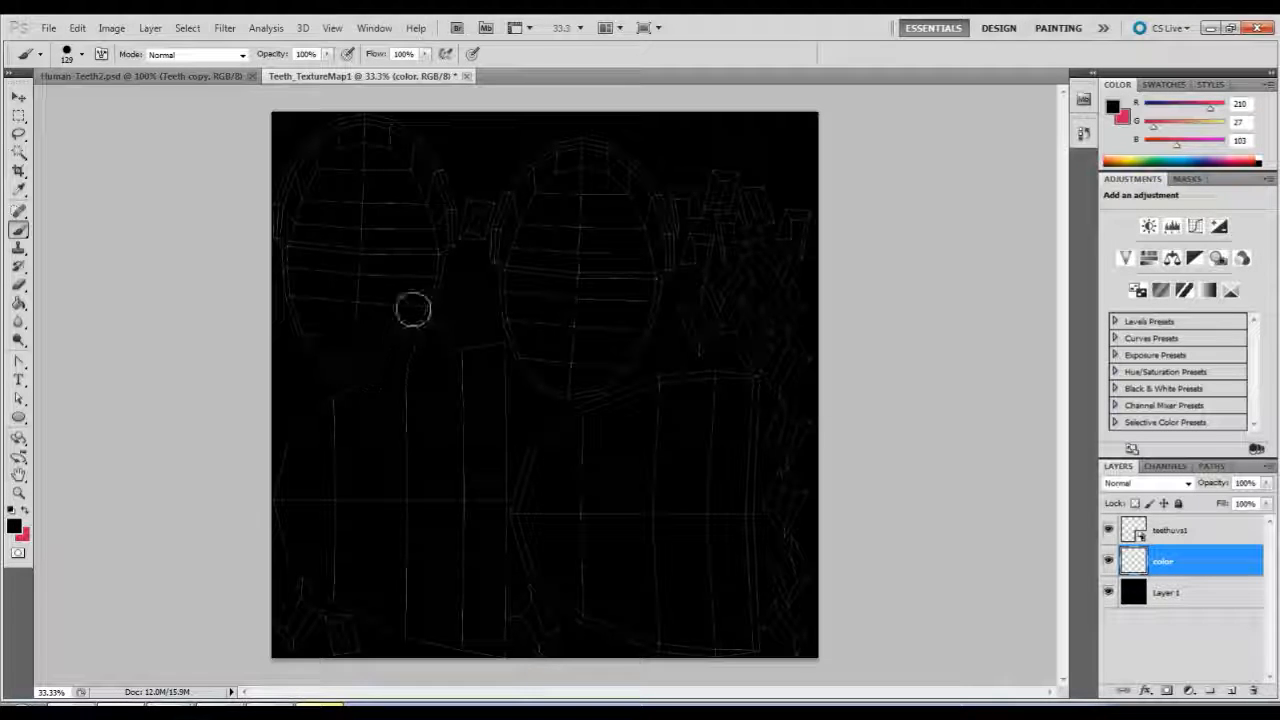
- Try a stroke over the upper-left oval shell, undo it, and make the sampled pink the foreground colour
left_click_drag(413, 309, 414, 217)
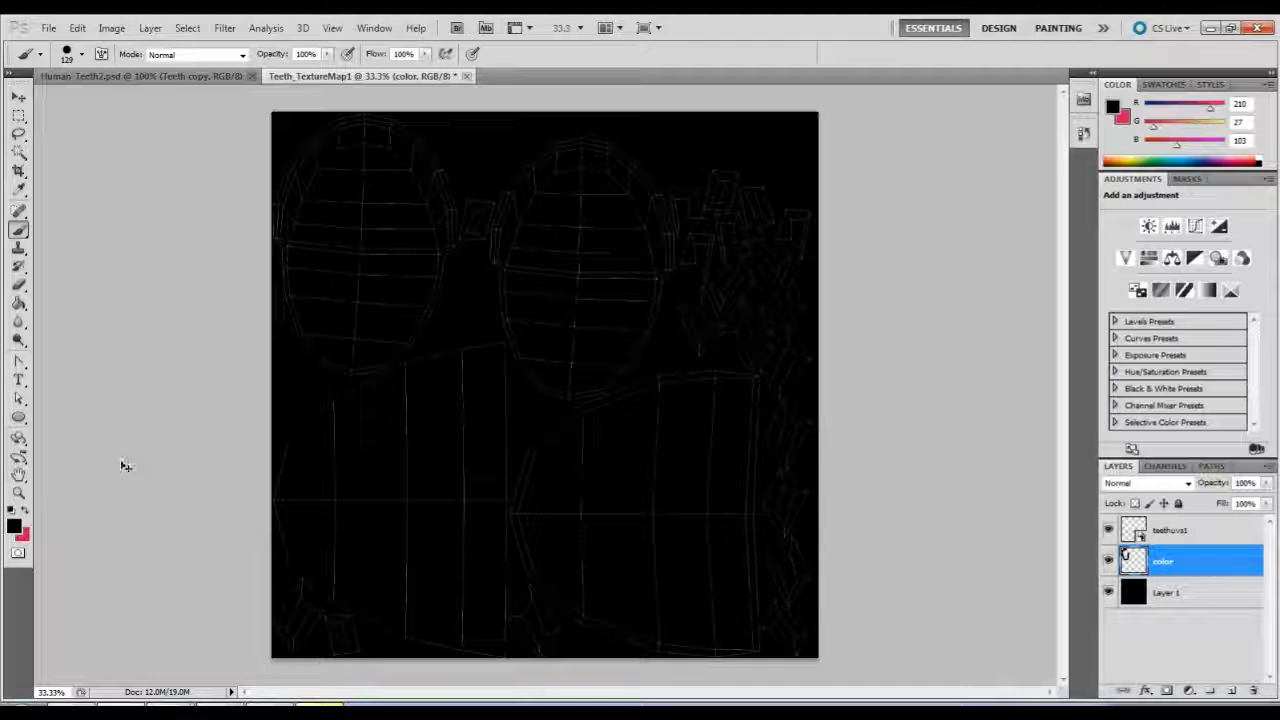
key("ctrl+z")
left_click(27, 512)
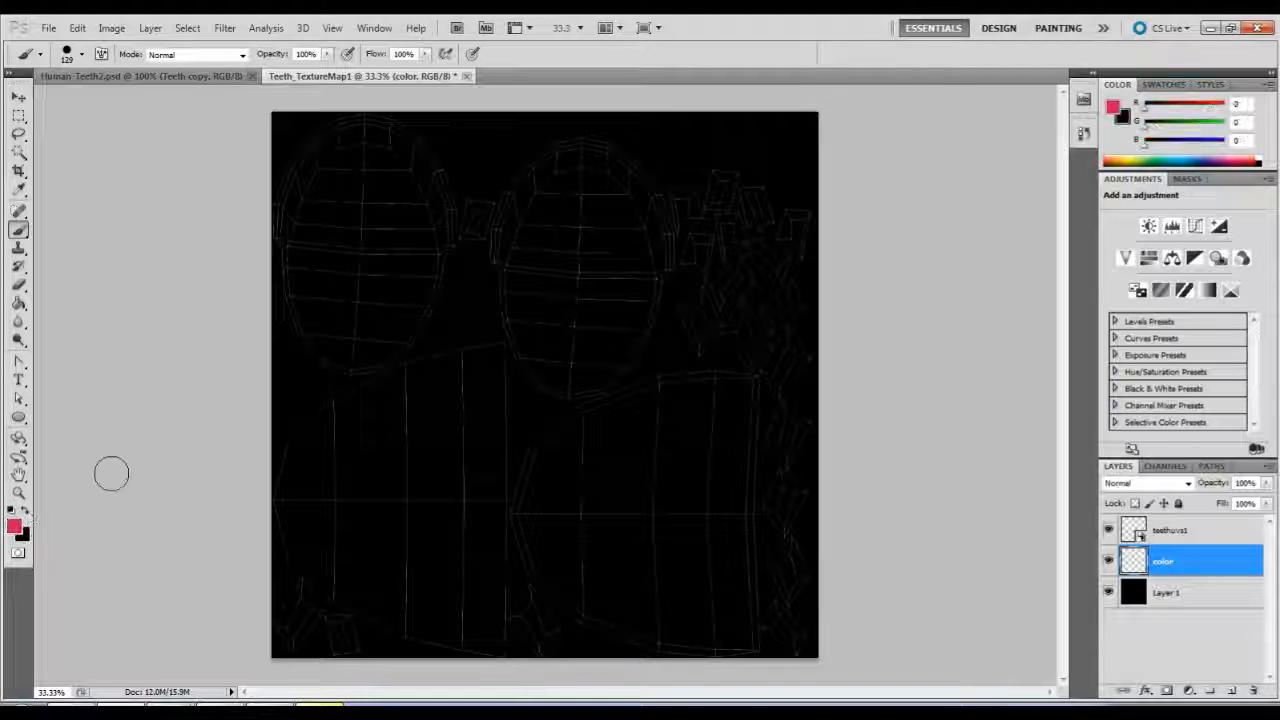
- Paint the upper-left oval UV shell and the large lower-left shell solid pink on the color layer
mouse_move(309, 349)
left_mouse_down()
mouse_move(287, 165)
mouse_move(330, 118)
mouse_move(372, 118)
mouse_move(380, 150)
mouse_move(410, 165)
mouse_move(410, 205)
mouse_move(425, 150)
mouse_move(437, 197)
mouse_move(386, 345)
mouse_move(314, 349)
mouse_move(393, 340)
mouse_move(345, 285)
mouse_move(320, 200)
mouse_move(335, 255)
mouse_move(368, 282)
mouse_move(389, 204)
left_mouse_up()
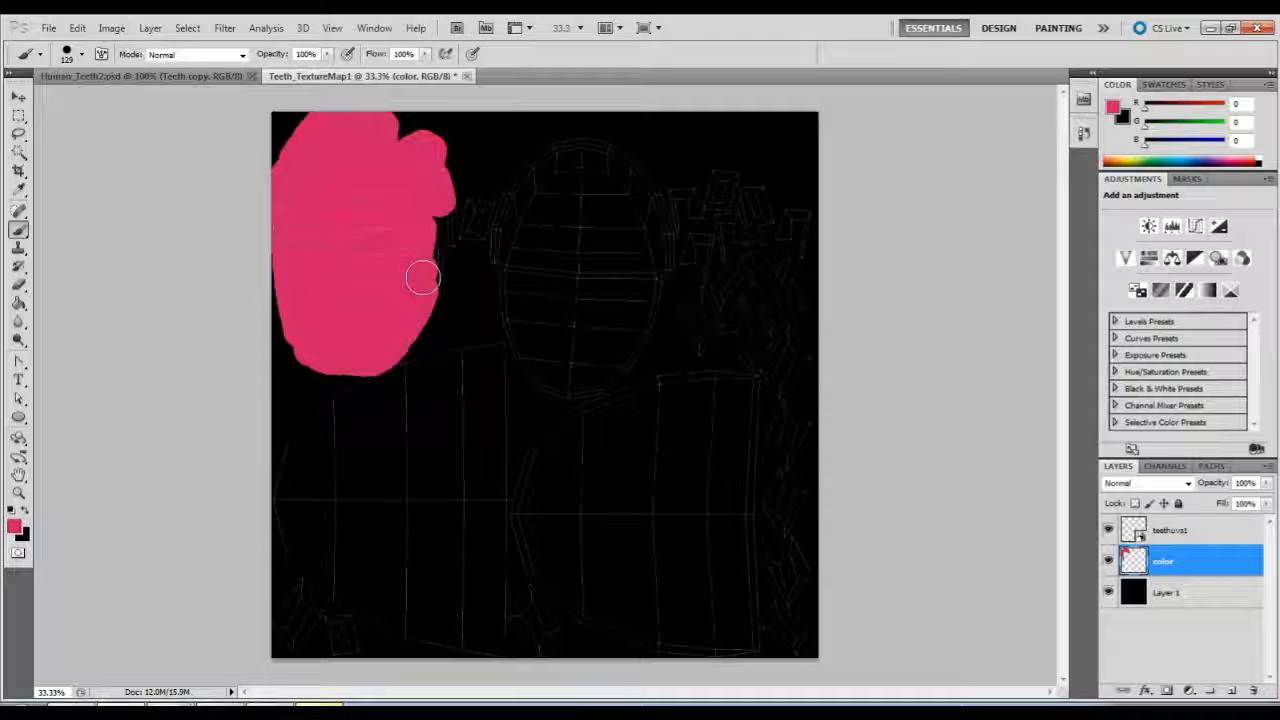
mouse_move(466, 352)
left_mouse_down()
mouse_move(430, 356)
mouse_move(295, 428)
mouse_move(280, 523)
mouse_move(323, 575)
mouse_move(422, 628)
mouse_move(557, 651)
mouse_move(494, 634)
mouse_move(494, 345)
mouse_move(430, 385)
mouse_move(330, 405)
mouse_move(330, 489)
left_mouse_up()
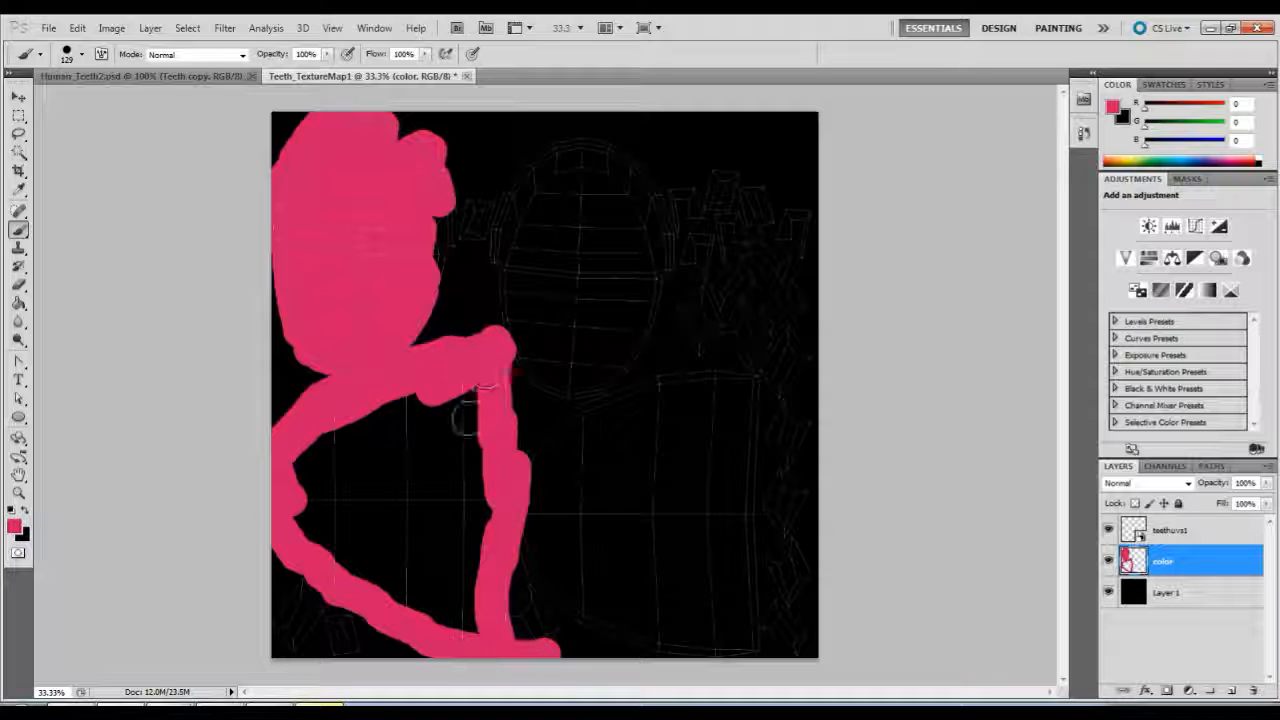
mouse_move(465, 418)
left_mouse_down()
mouse_move(343, 457)
mouse_move(300, 516)
mouse_move(337, 529)
mouse_move(292, 522)
mouse_move(453, 624)
mouse_move(480, 503)
mouse_move(466, 451)
mouse_move(429, 422)
left_mouse_up()
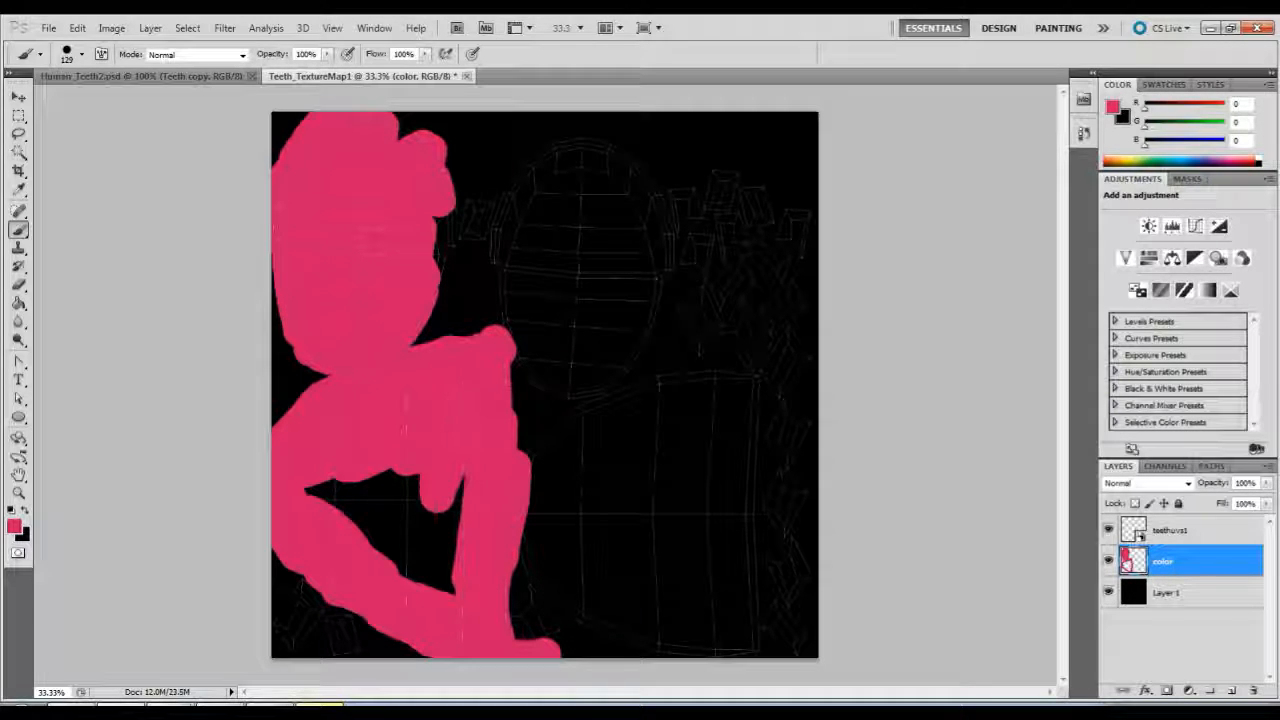
mouse_move(310, 488)
left_mouse_down()
mouse_move(455, 535)
mouse_move(432, 567)
left_mouse_up()
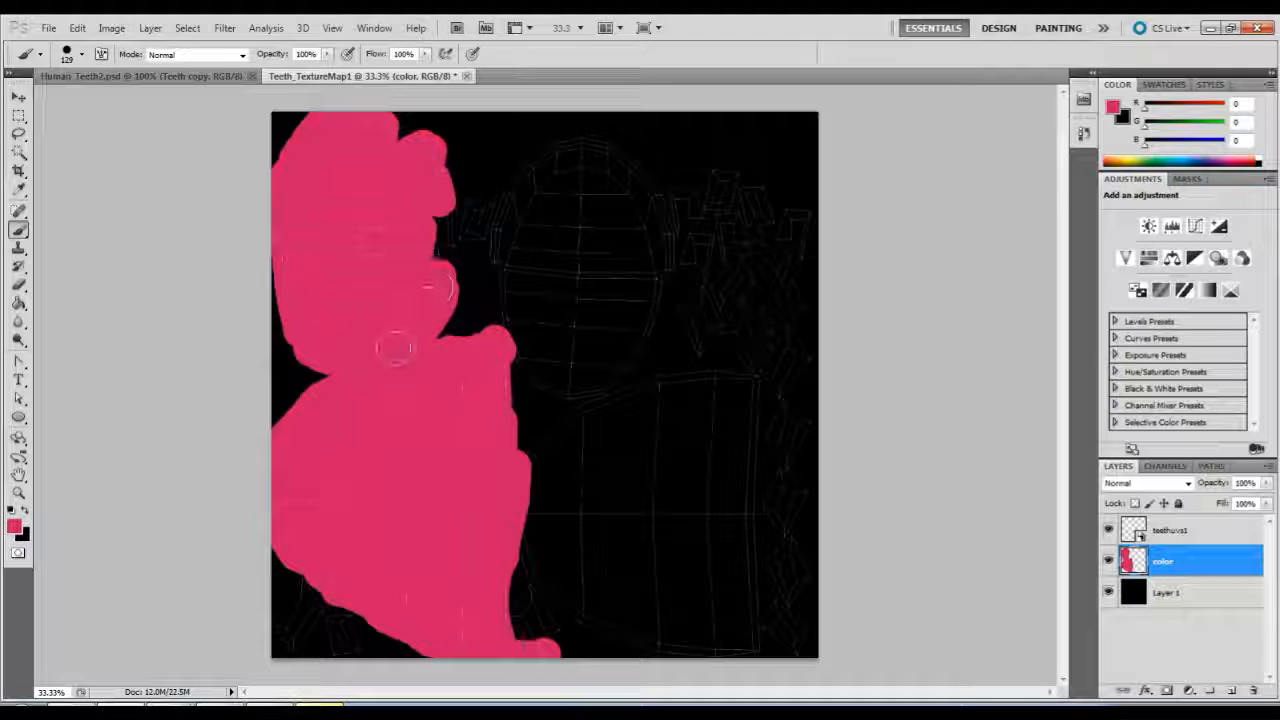
- Extend the pink over the upper-left oval shell's edges and paint the neighbouring oval and the large shell below it solid pink
left_click_drag(334, 363, 290, 308)
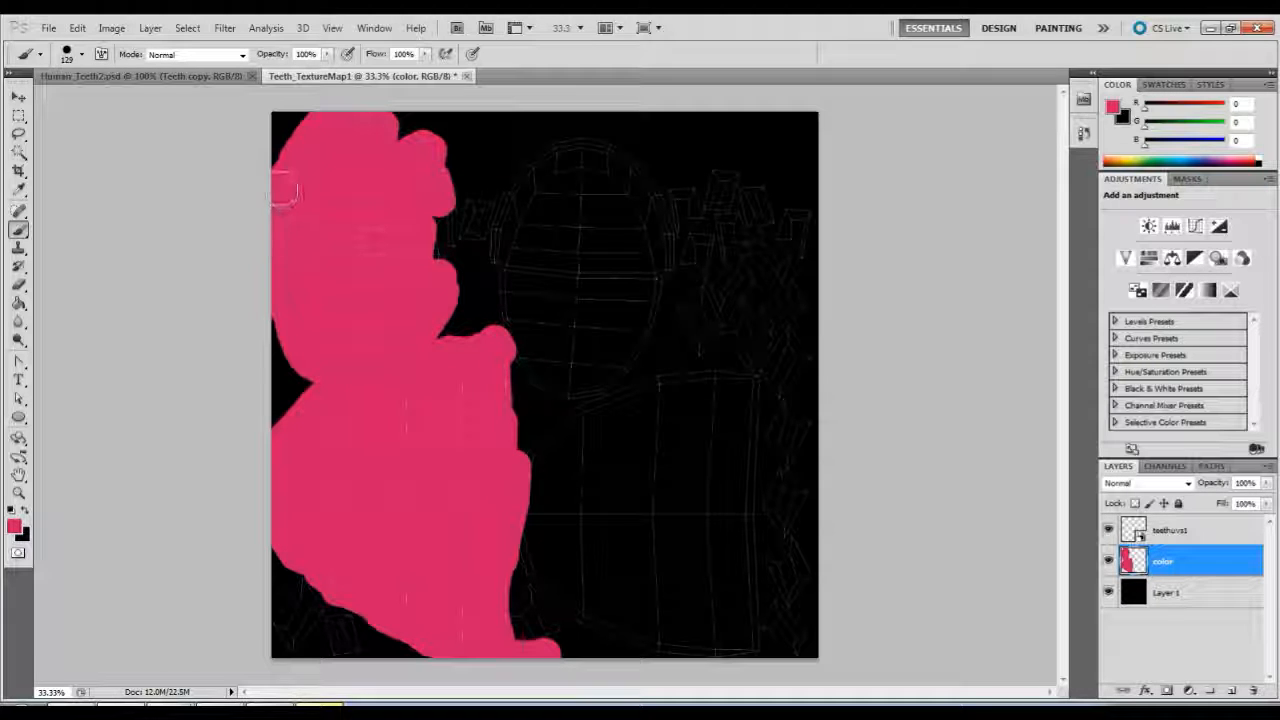
mouse_move(310, 124)
left_mouse_down()
mouse_move(408, 126)
mouse_move(435, 174)
left_mouse_up()
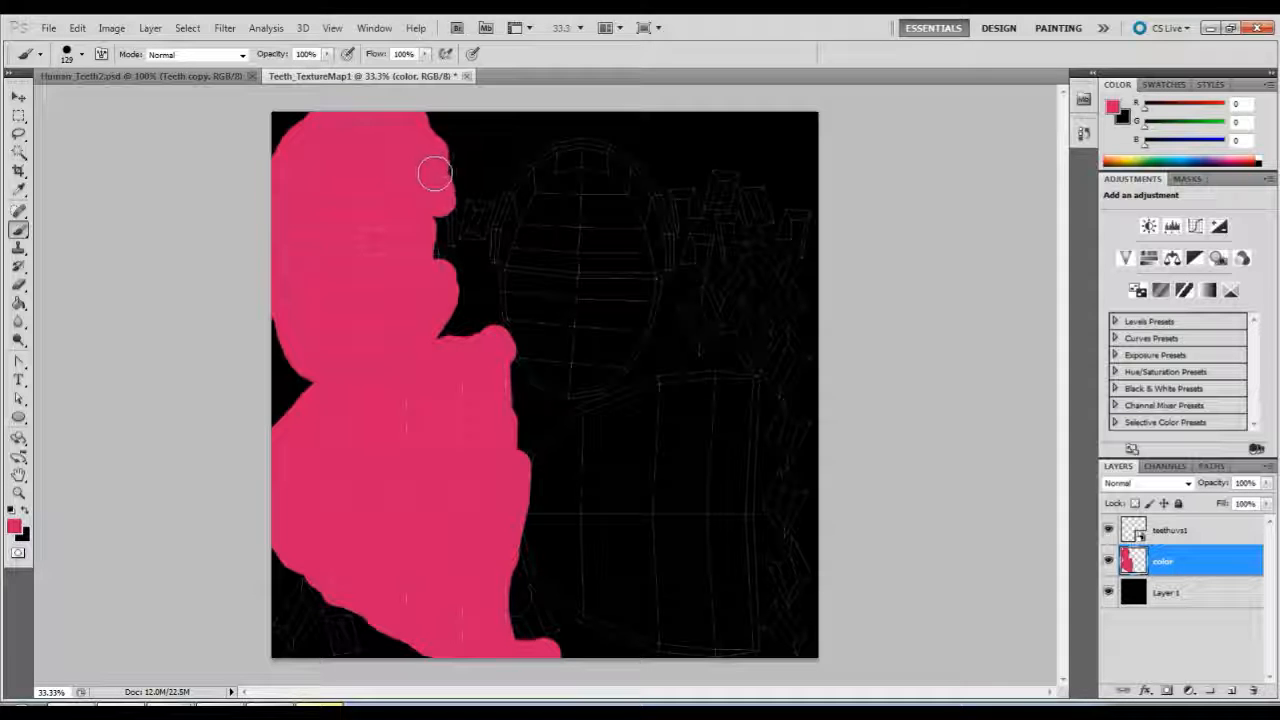
mouse_move(511, 278)
left_mouse_down()
mouse_move(512, 182)
mouse_move(560, 146)
mouse_move(610, 155)
mouse_move(648, 190)
mouse_move(665, 275)
mouse_move(609, 374)
mouse_move(552, 380)
mouse_move(509, 343)
mouse_move(510, 266)
mouse_move(545, 190)
mouse_move(545, 256)
left_mouse_up()
mouse_move(586, 180)
left_mouse_down()
mouse_move(635, 275)
mouse_move(575, 357)
mouse_move(558, 252)
mouse_move(617, 228)
mouse_move(575, 300)
mouse_move(608, 290)
mouse_move(588, 318)
left_mouse_up()
left_click_drag(605, 246, 612, 262)
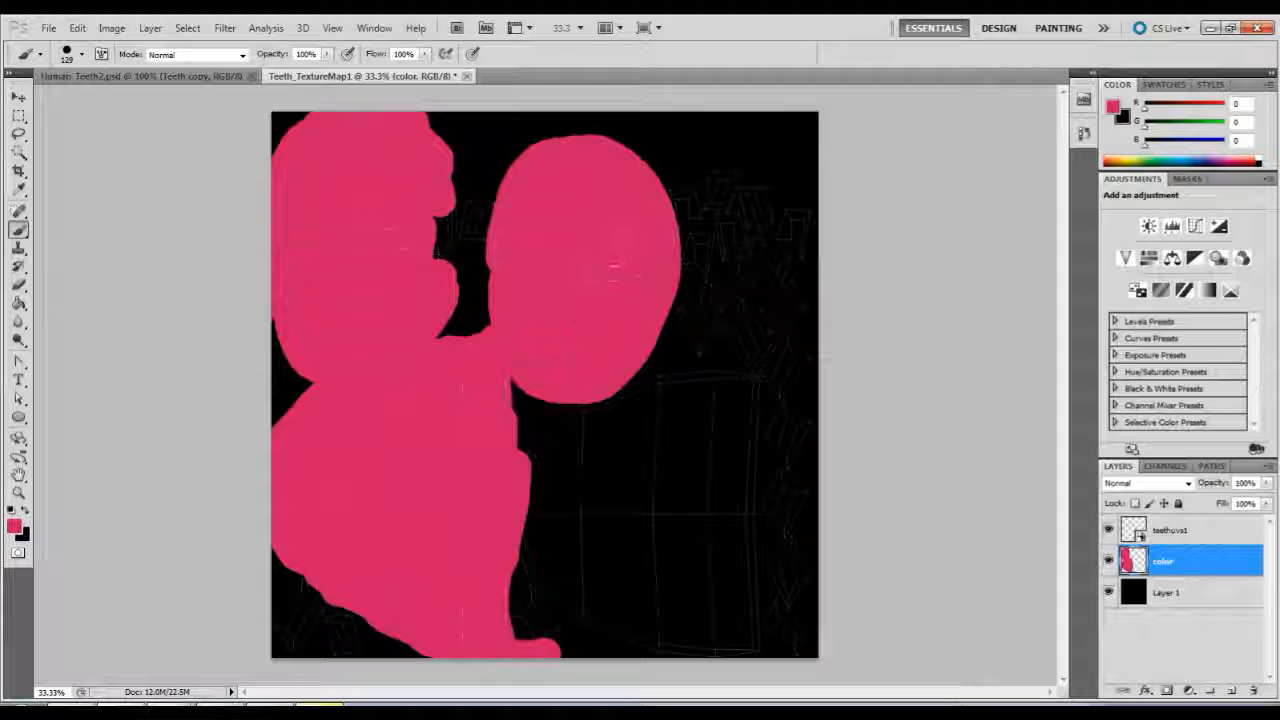
mouse_move(545, 485)
left_mouse_down()
mouse_move(526, 563)
mouse_move(569, 599)
mouse_move(671, 626)
mouse_move(639, 635)
mouse_move(737, 634)
mouse_move(751, 380)
mouse_move(691, 374)
mouse_move(566, 420)
mouse_move(523, 487)
mouse_move(700, 425)
mouse_move(725, 430)
mouse_move(565, 515)
mouse_move(700, 430)
mouse_move(605, 456)
left_mouse_up()
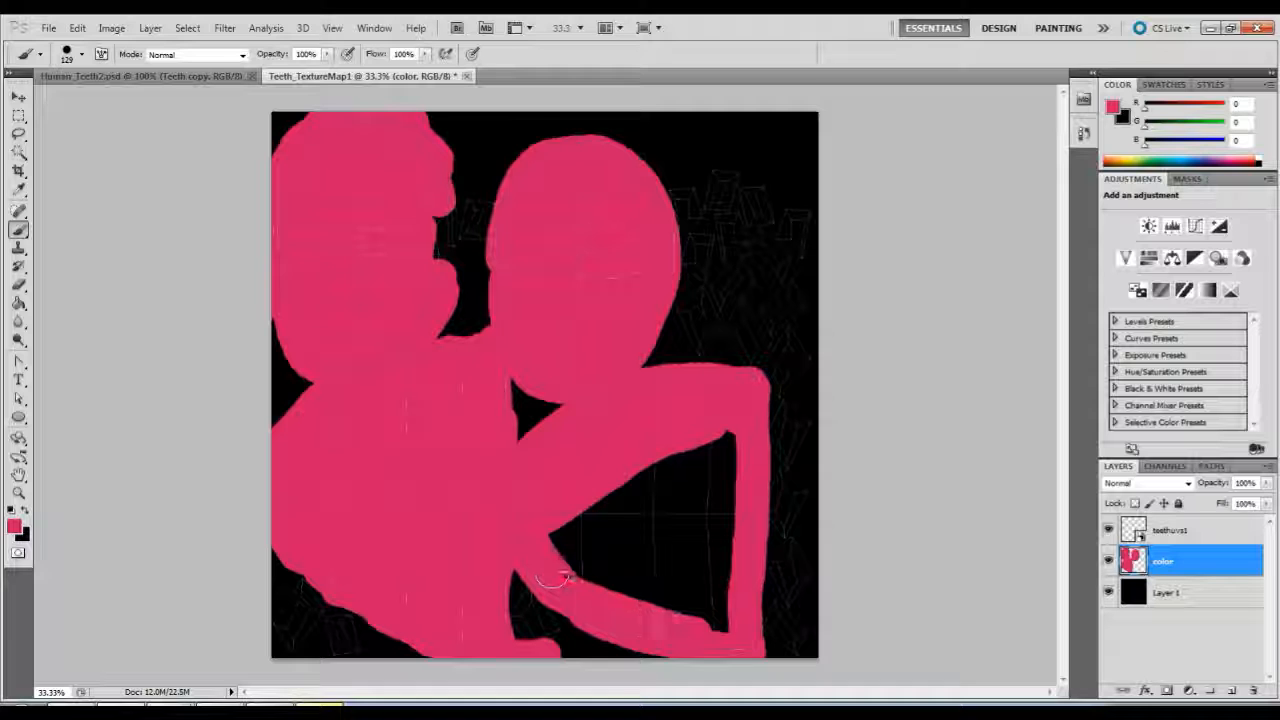
mouse_move(552, 578)
left_mouse_down()
mouse_move(715, 618)
mouse_move(725, 500)
mouse_move(694, 457)
mouse_move(543, 535)
mouse_move(680, 600)
mouse_move(720, 457)
mouse_move(606, 523)
mouse_move(645, 555)
mouse_move(632, 575)
mouse_move(690, 572)
mouse_move(680, 510)
left_mouse_up()
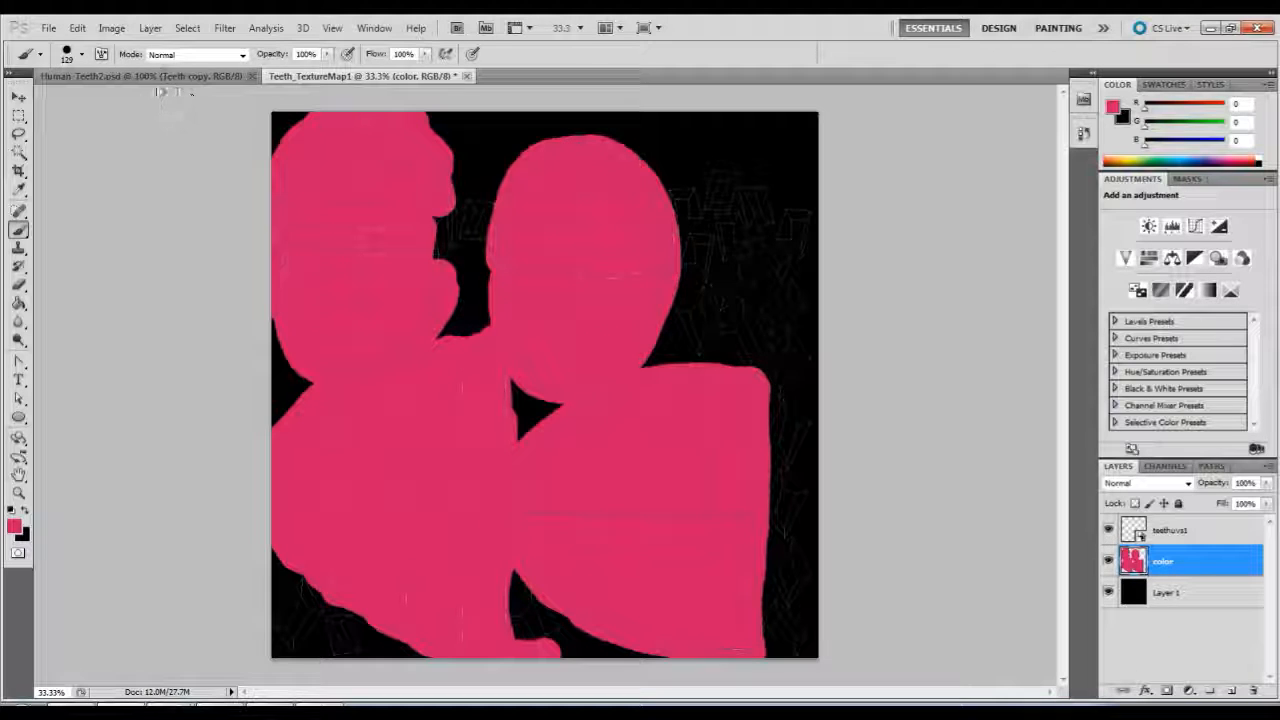
- Sample the ivory tooth colour from Human_Teeth2.psd and make it the foreground colour for the Brush tool in Teeth_TextureMap1
left_click(153, 77)
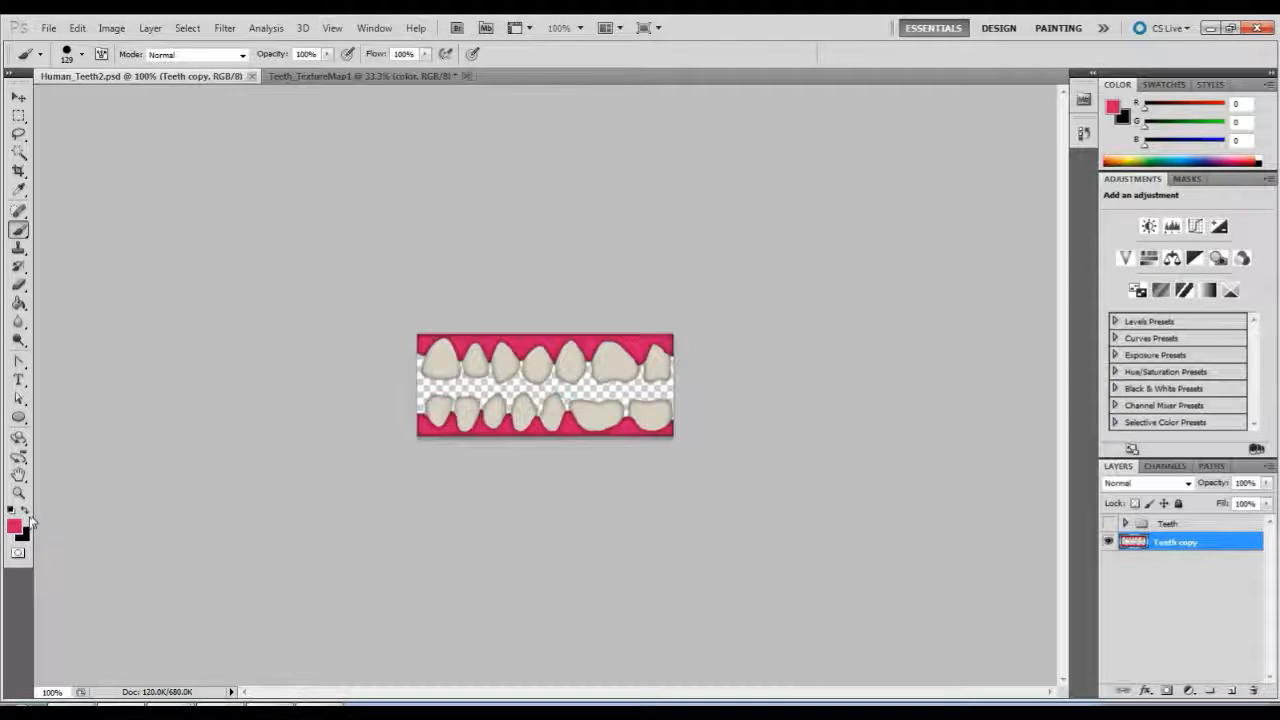
left_click(27, 511)
left_click(27, 509)
left_click(19, 188)
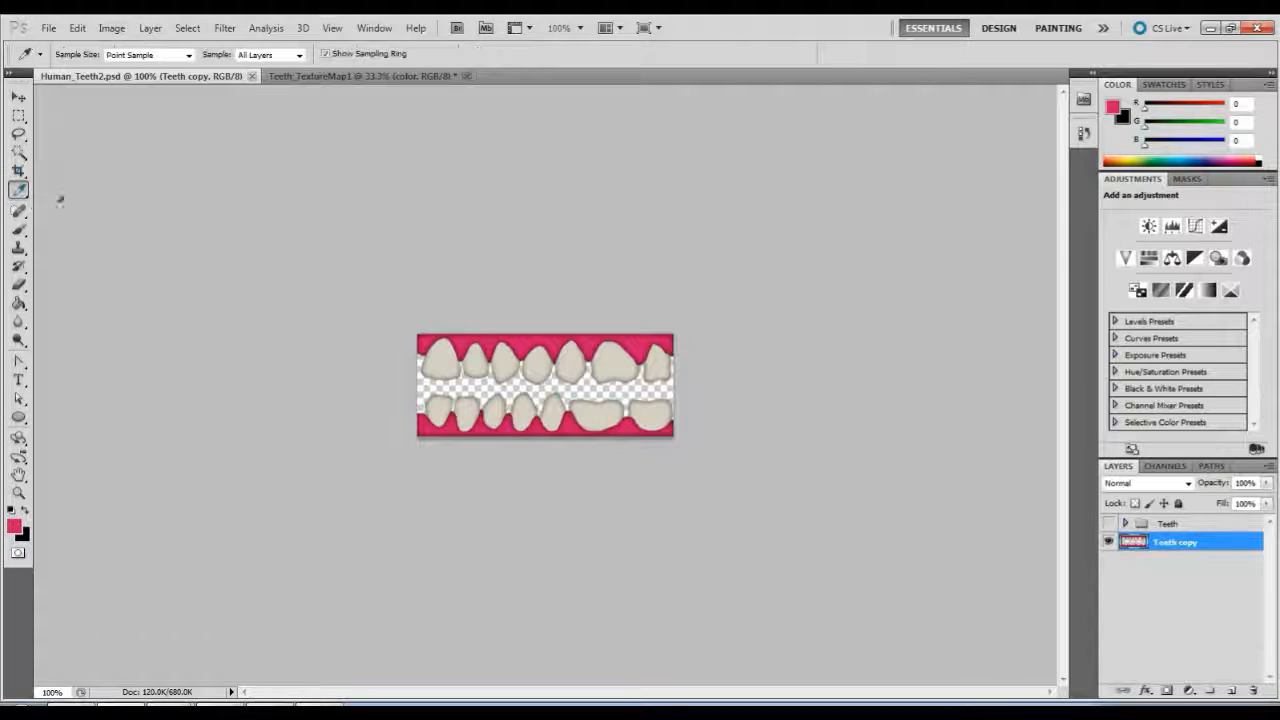
left_click(444, 362)
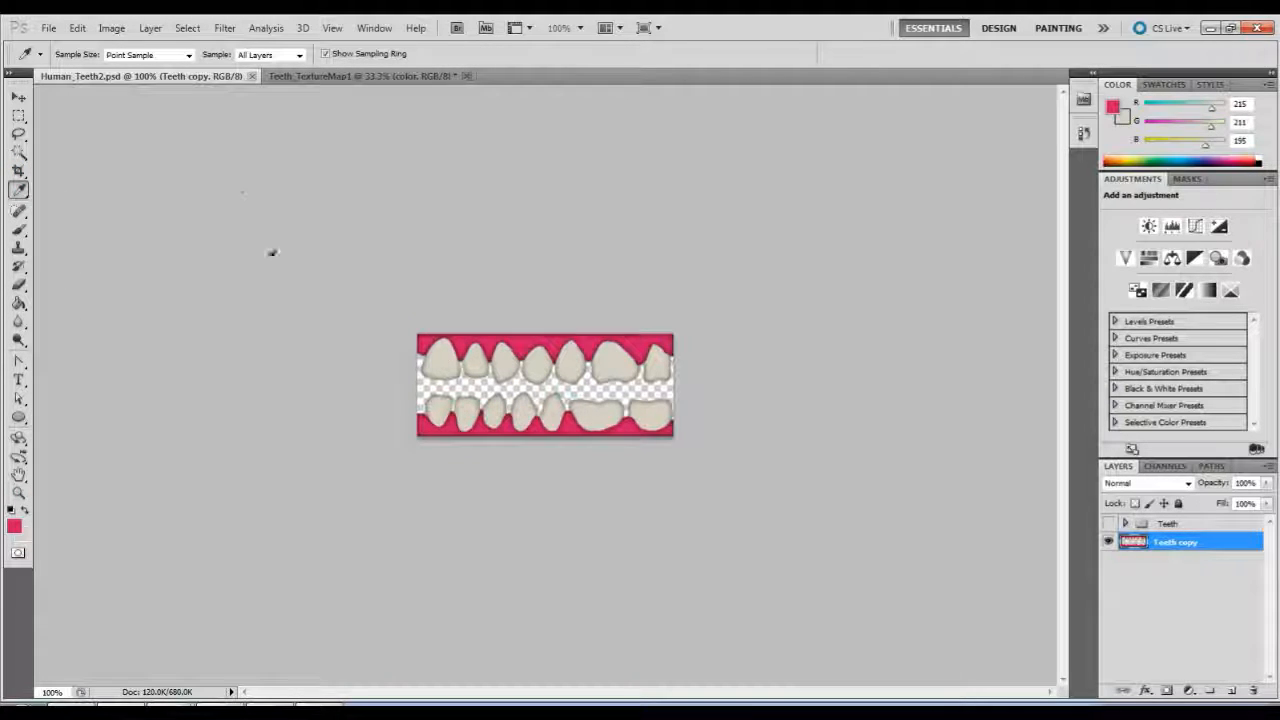
left_click(379, 74)
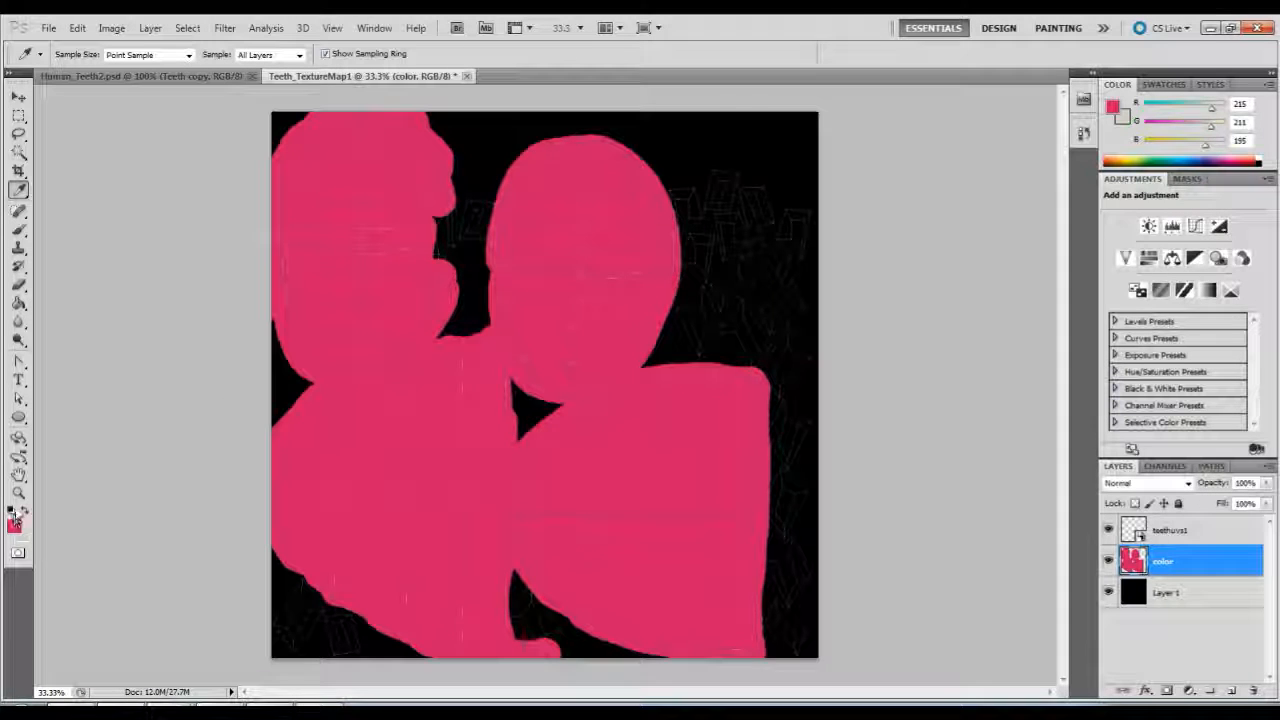
left_click(27, 510)
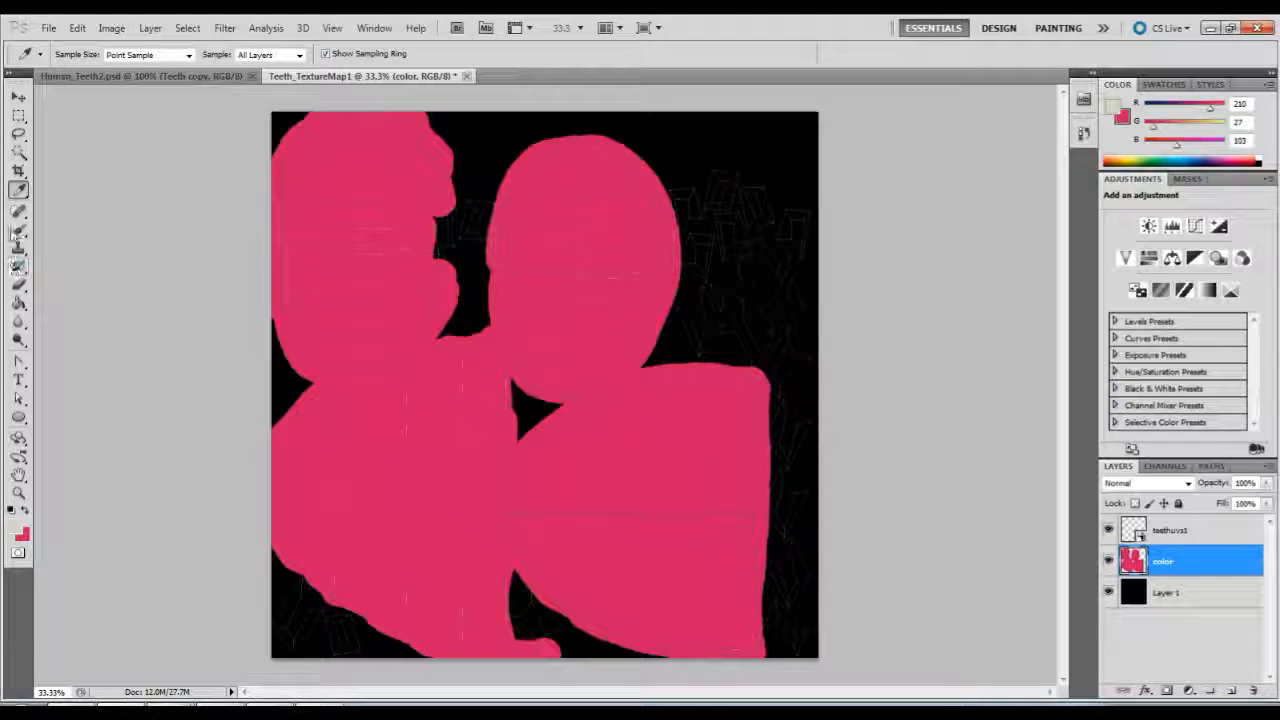
left_click(19, 228)
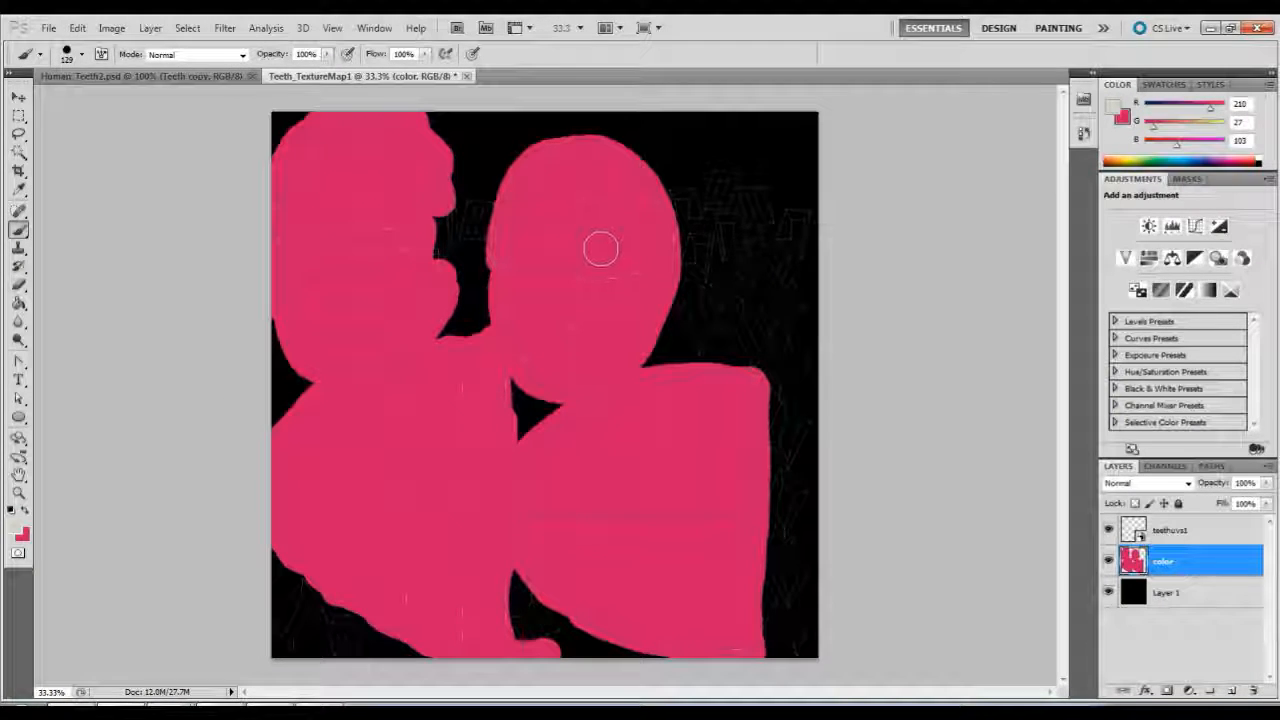
- Cover the exposed inner edge of the upper-left oval shell with pink, and restore ivory as the foreground colour
key("ctrl+plus")
key("ctrl+plus")
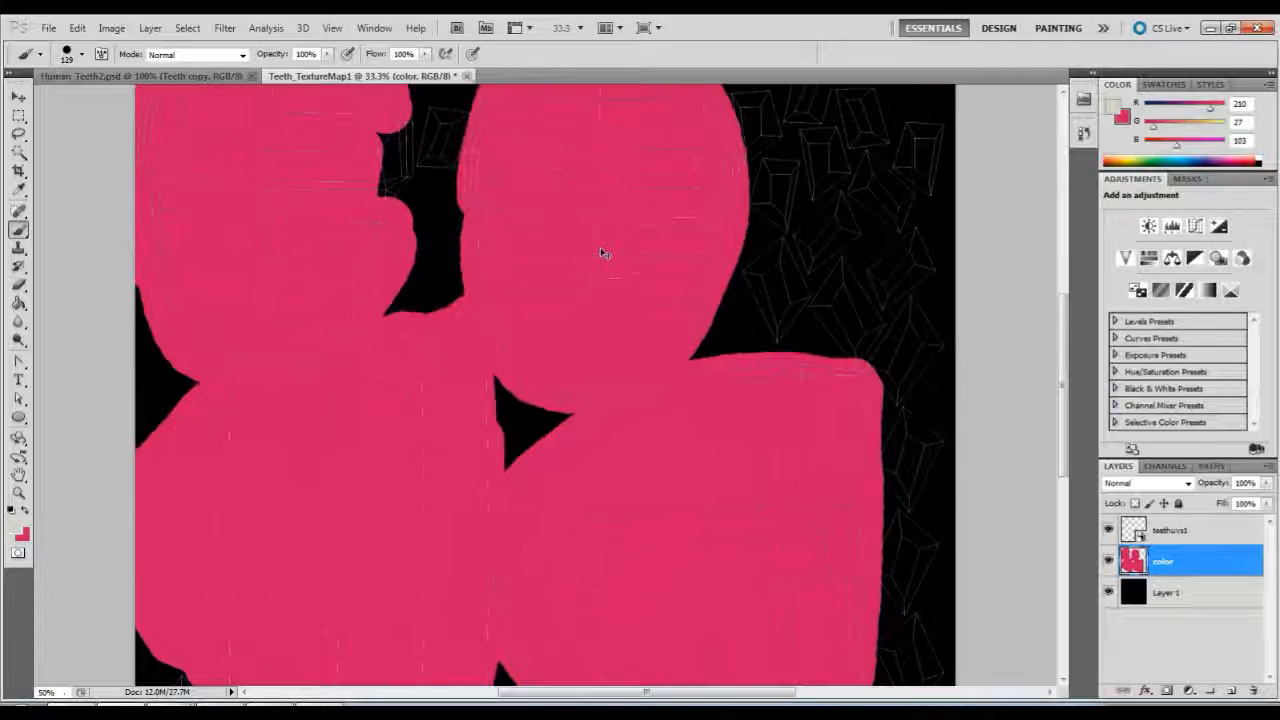
scroll(600, 249, "up", 2)
scroll(600, 249, "up", 3)
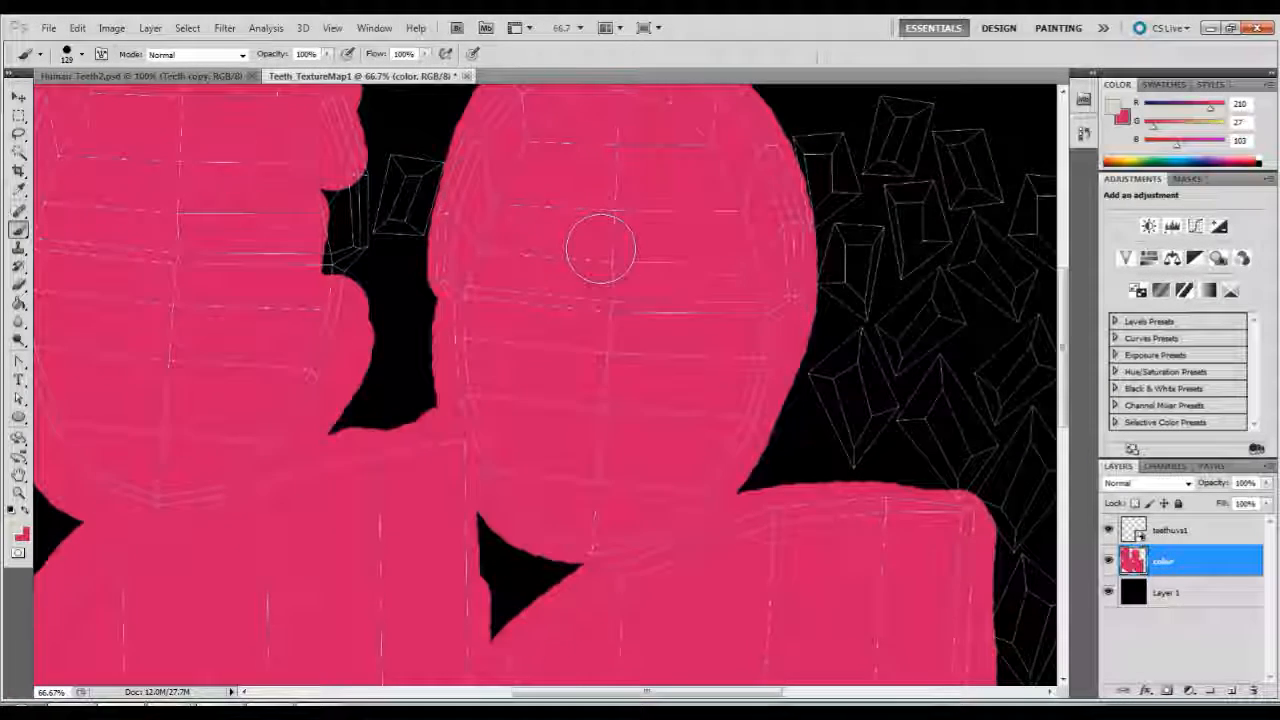
left_click(24, 511)
mouse_move(288, 300)
left_mouse_down()
mouse_move(322, 308)
mouse_move(336, 284)
mouse_move(337, 386)
mouse_move(342, 332)
mouse_move(291, 483)
left_mouse_up()
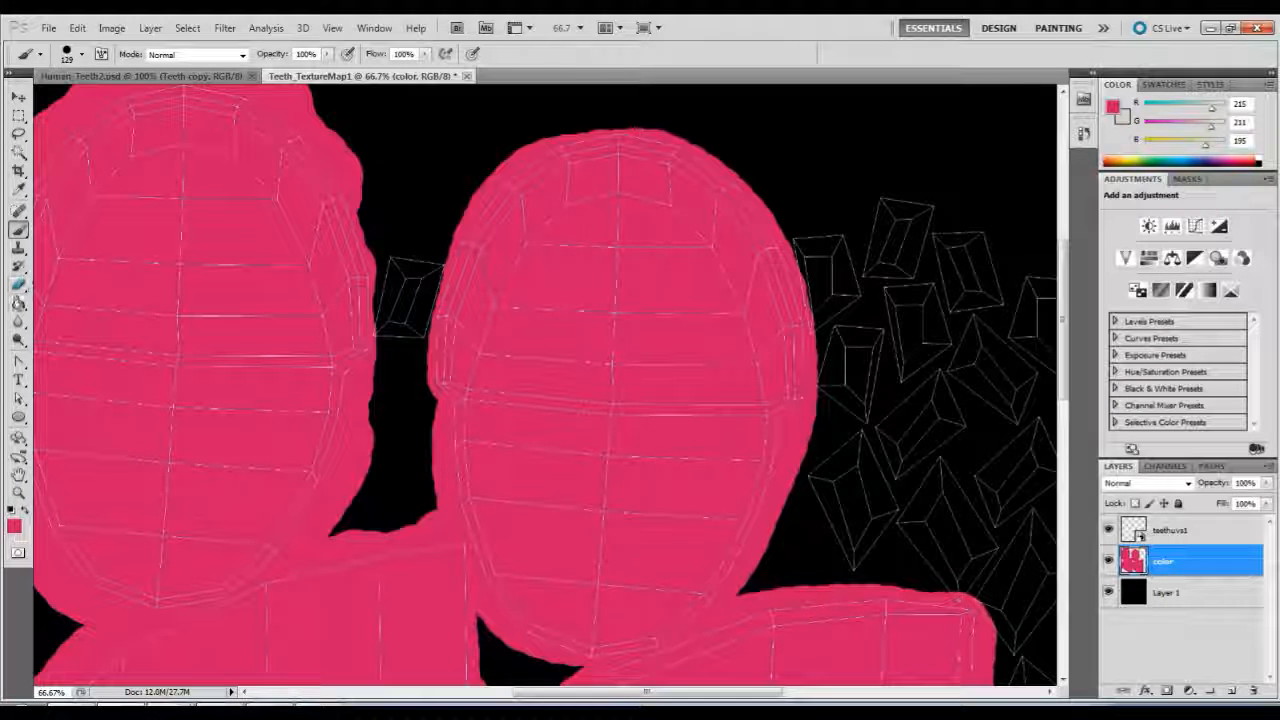
left_click(26, 512)
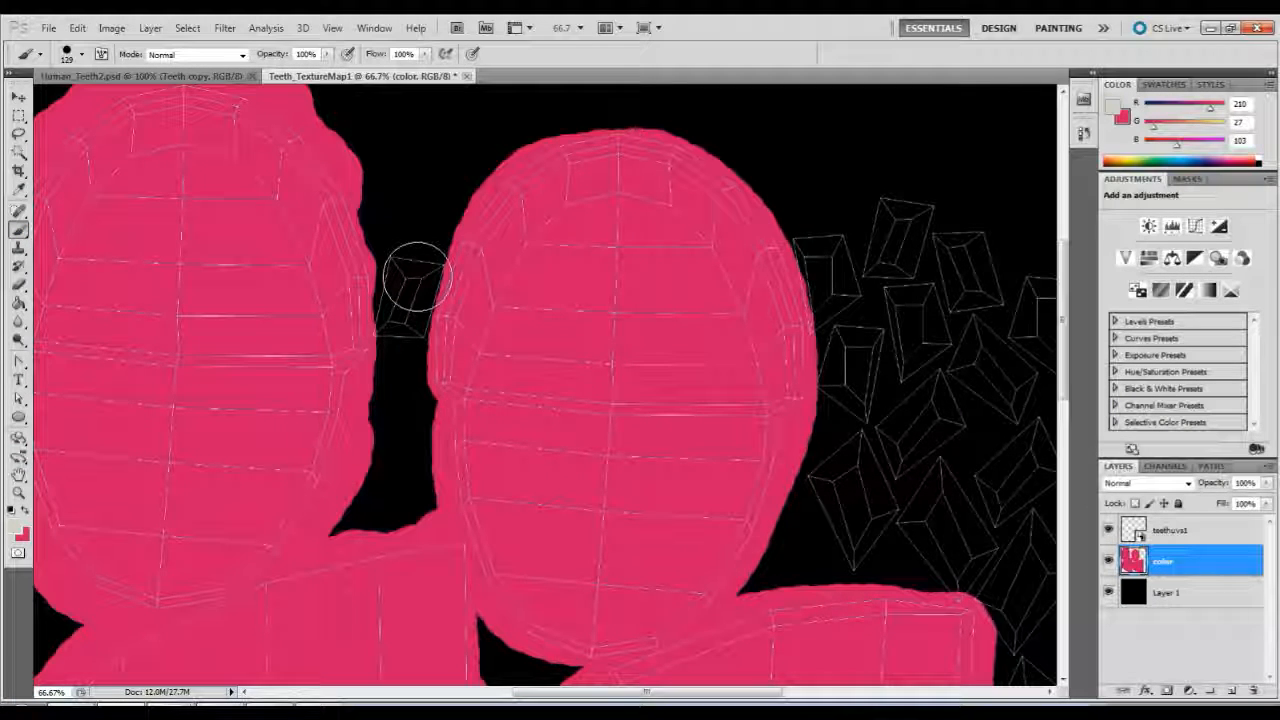
- Reduce the brush size to 46 px and paint the small tooth shell between the two ovals solid ivory
scroll(417, 278, "up", 2, "alt")
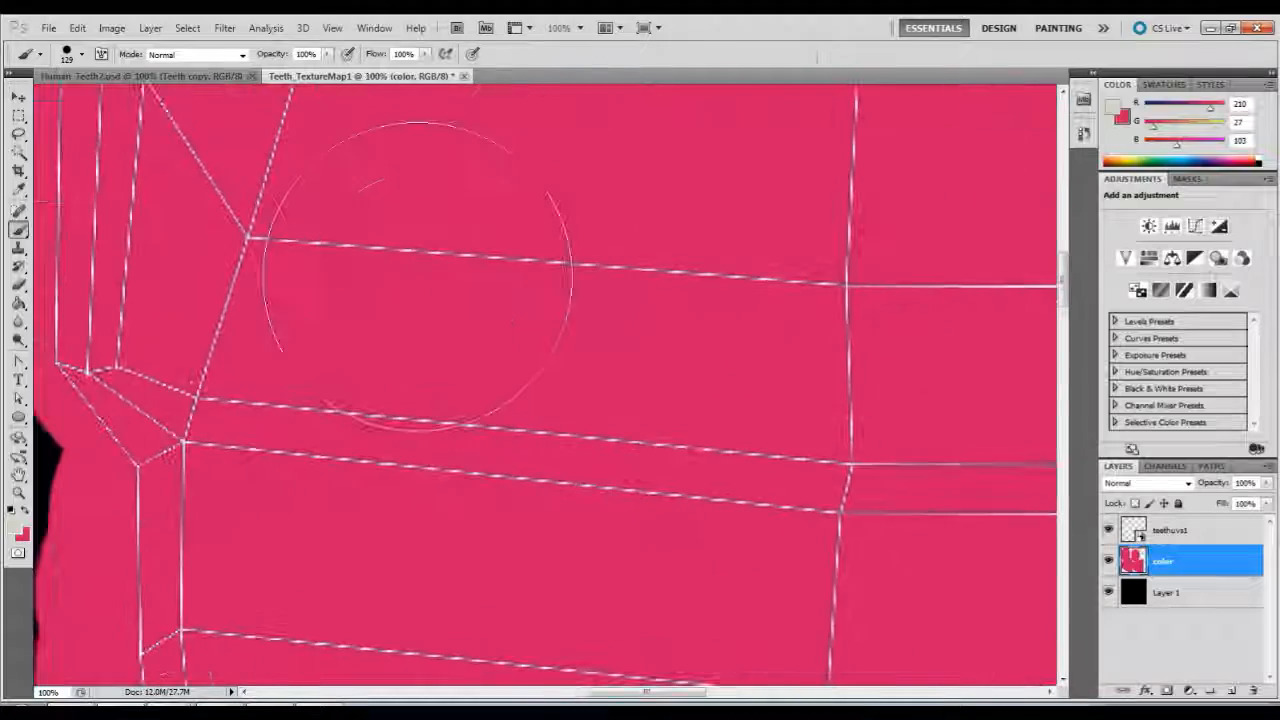
scroll(420, 277, "up", 1, "alt")
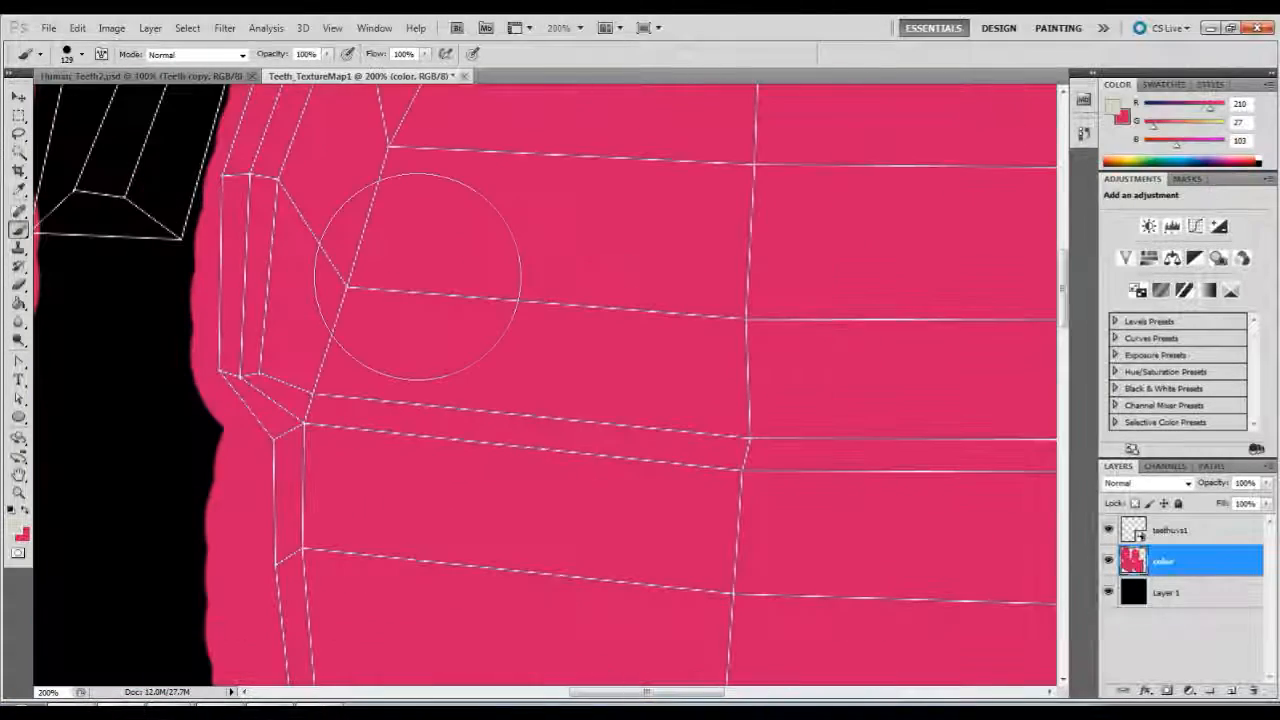
left_click_drag(646, 692, 601, 692)
scroll(508, 483, "up", 3)
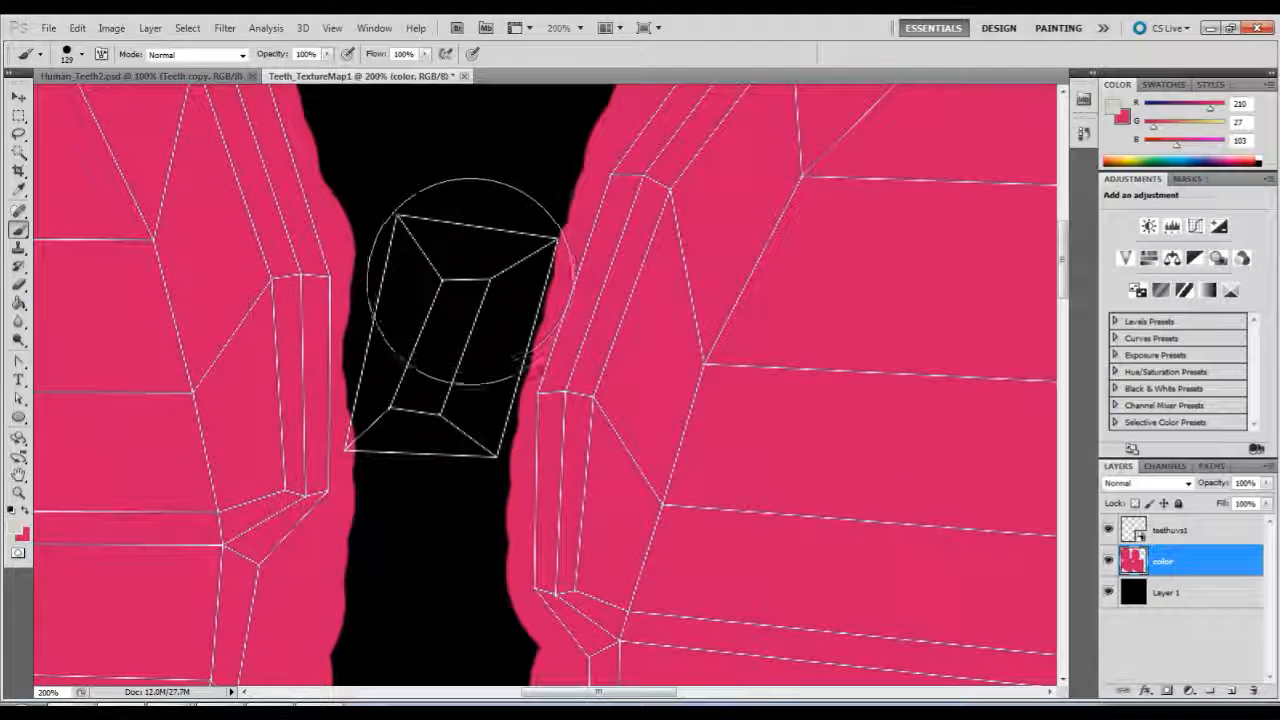
right_click(472, 262)
key("Return")
mouse_move(448, 224)
left_mouse_down()
mouse_move(426, 230)
mouse_move(393, 338)
left_mouse_up()
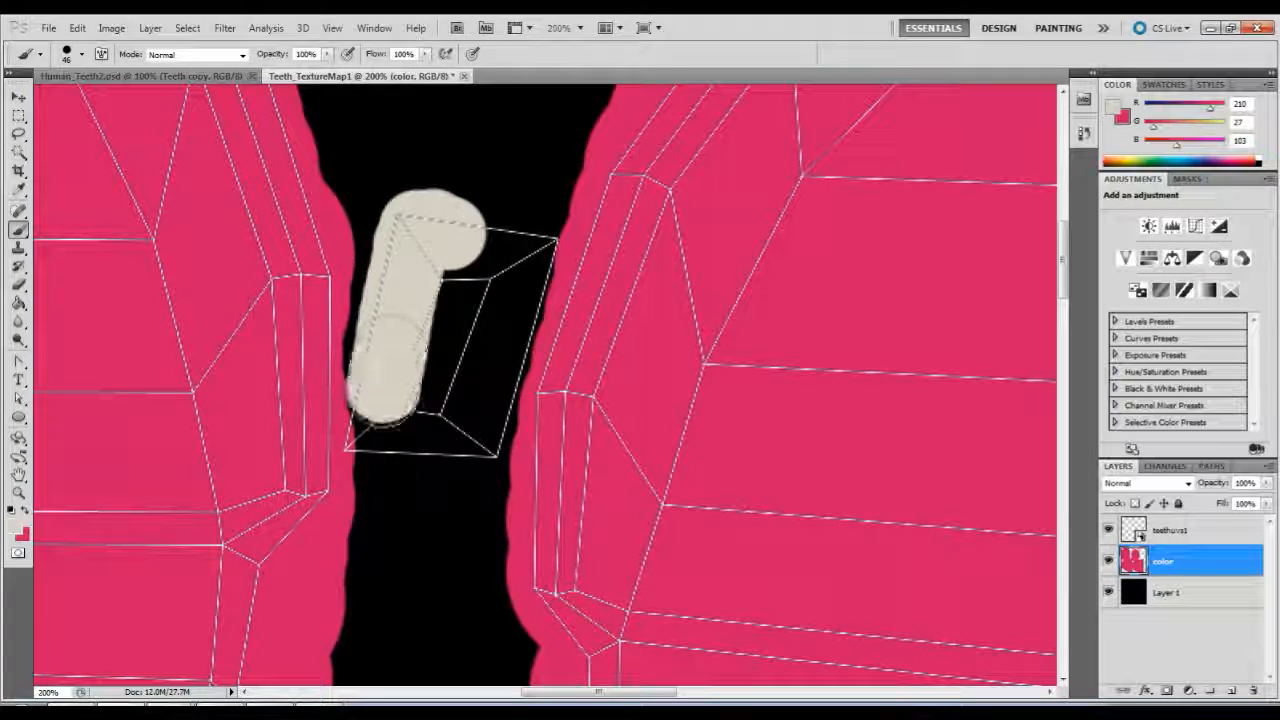
mouse_move(380, 418)
left_mouse_down()
mouse_move(378, 458)
mouse_move(405, 412)
mouse_move(470, 432)
mouse_move(487, 420)
left_mouse_up()
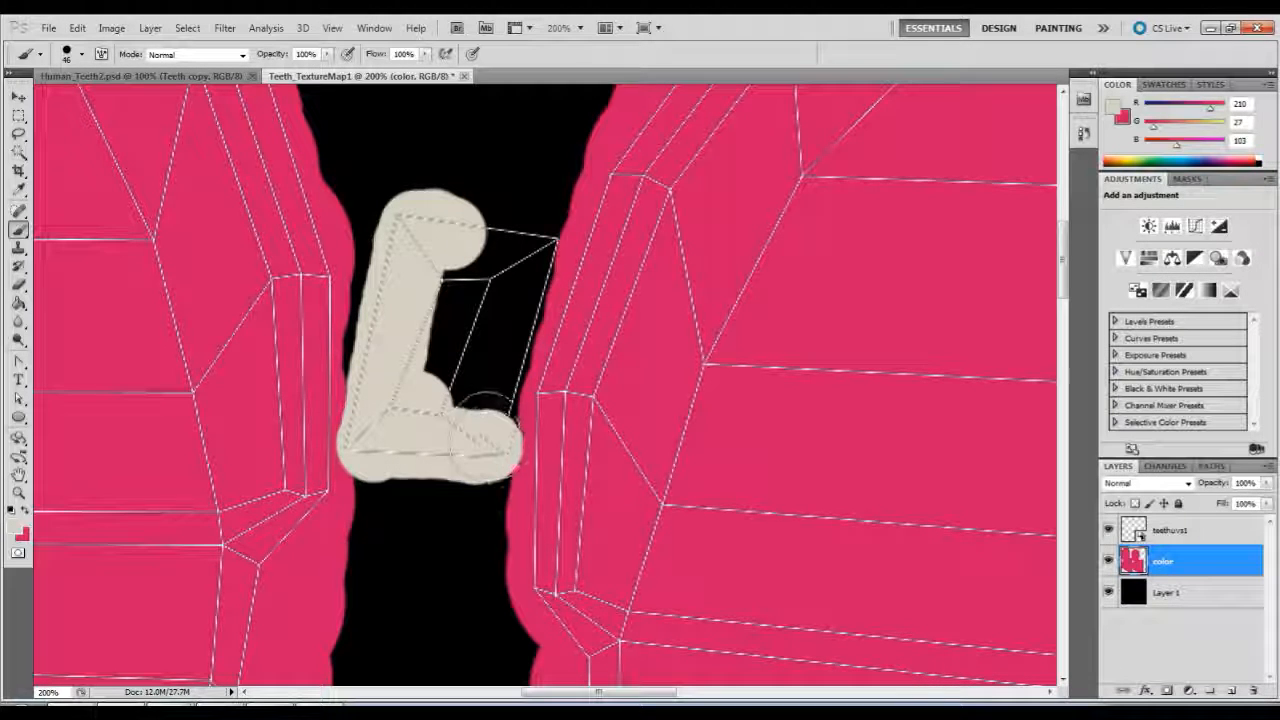
left_click_drag(510, 312, 532, 212)
mouse_move(478, 255)
left_mouse_down()
mouse_move(465, 325)
mouse_move(433, 340)
left_mouse_up()
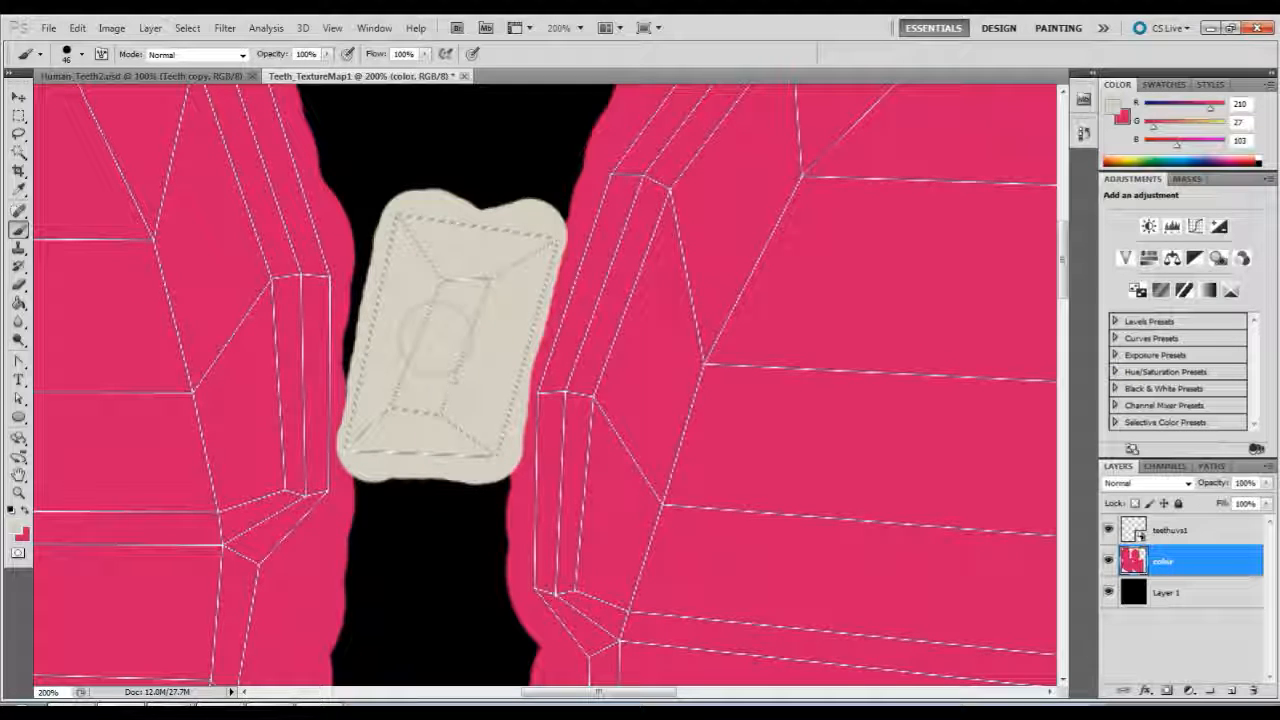
- Paint the two tooth shells in the lower-left corner of the map solid ivory, slightly past their outlines
scroll(462, 300, "down", 3)
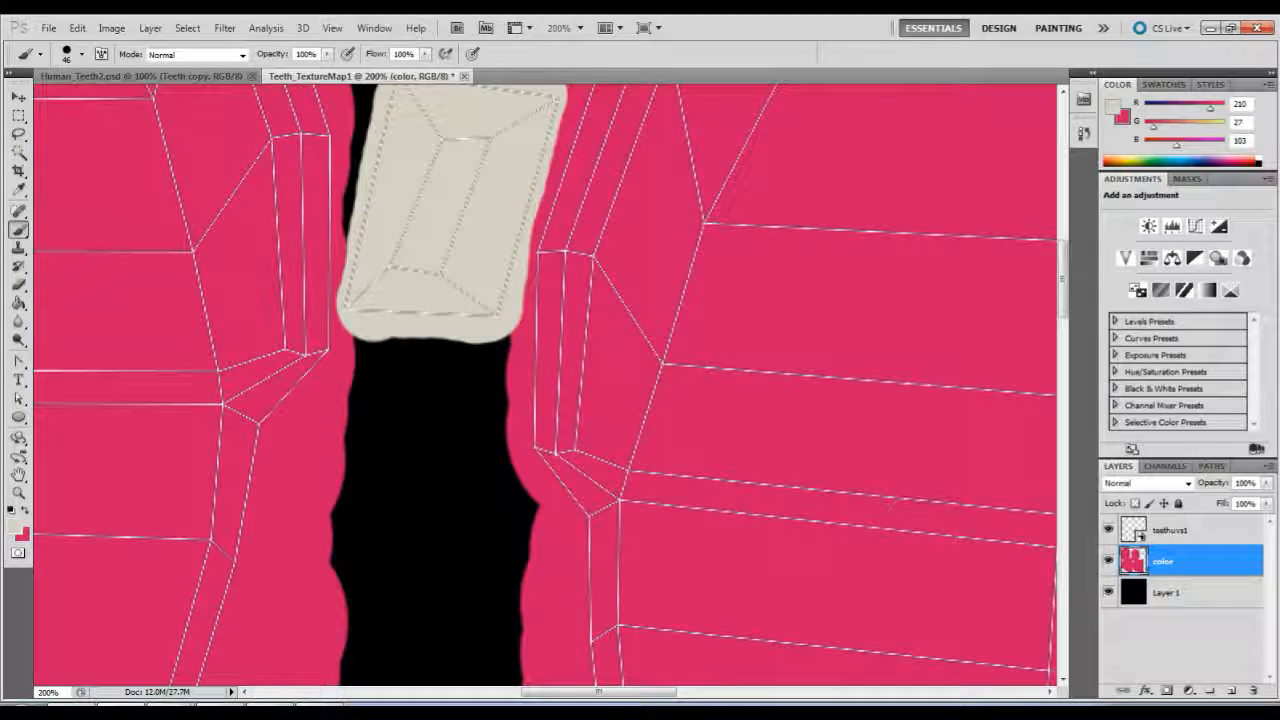
left_click_drag(602, 694, 491, 694)
scroll(403, 586, "down", 10)
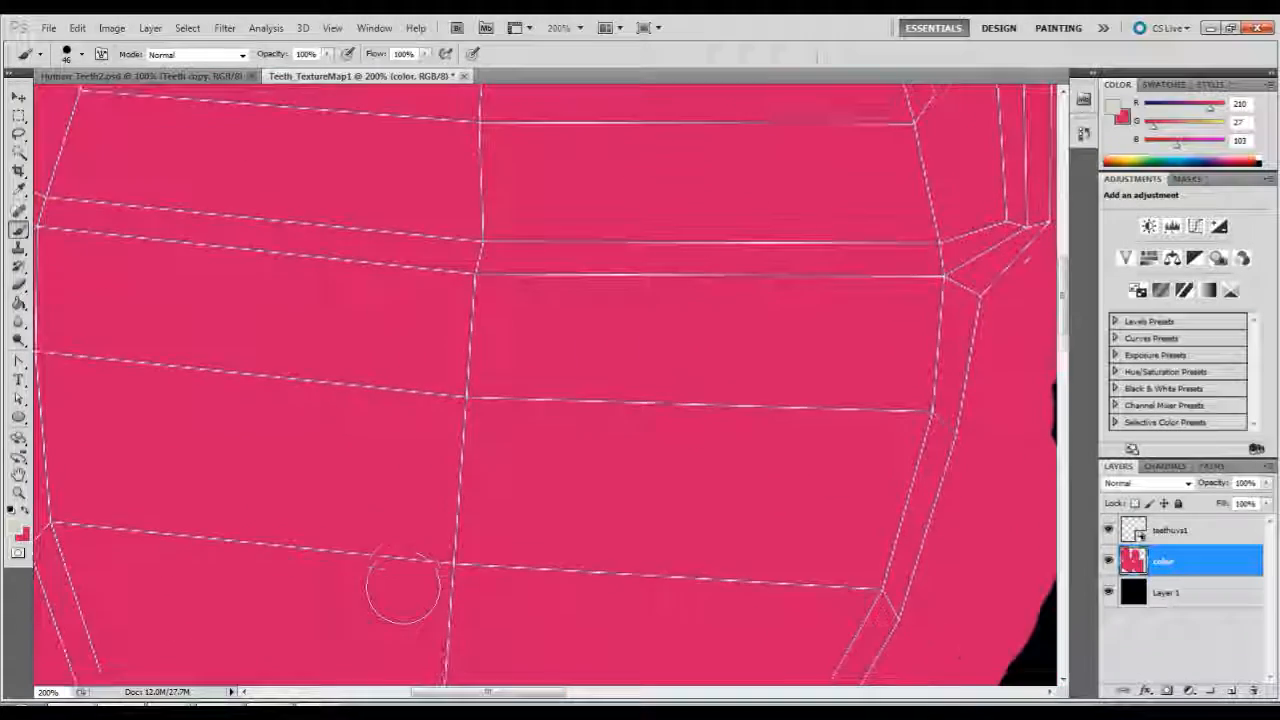
scroll(403, 575, "down", 12)
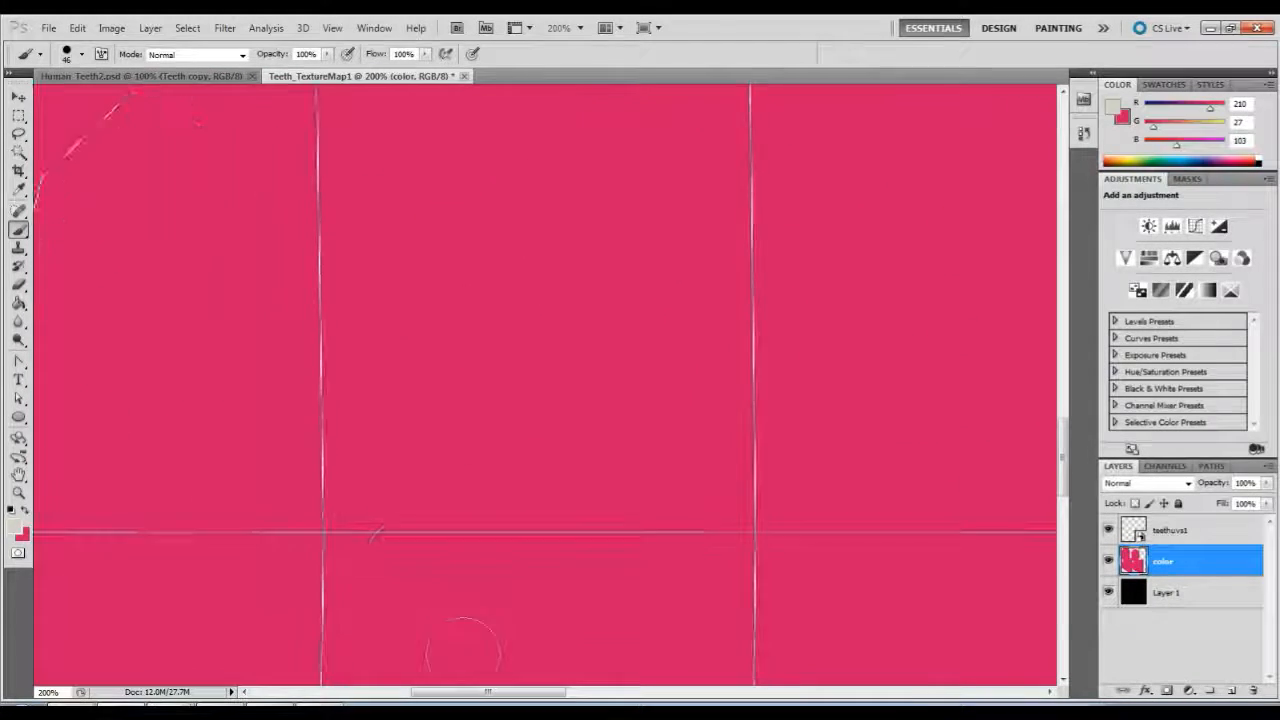
mouse_move(504, 694)
left_mouse_down()
mouse_move(376, 694)
mouse_move(514, 694)
left_mouse_up()
scroll(478, 562, "down", 6)
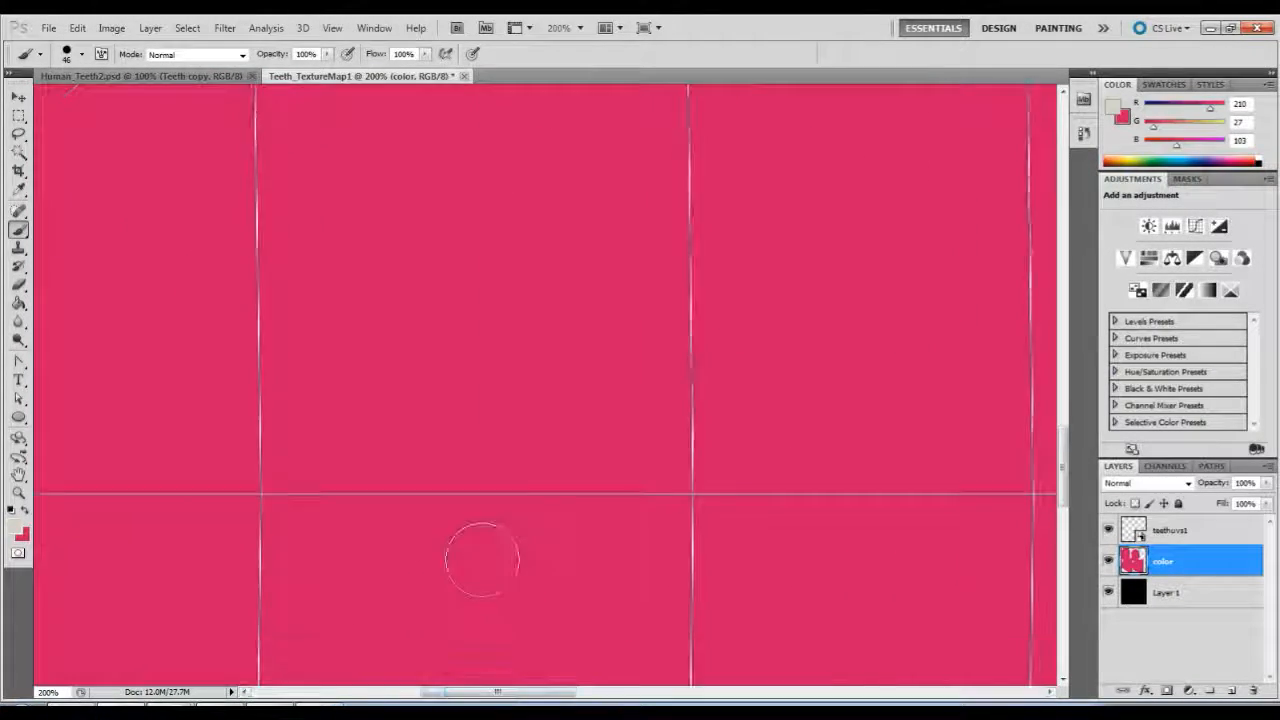
scroll(477, 567, "down", 10)
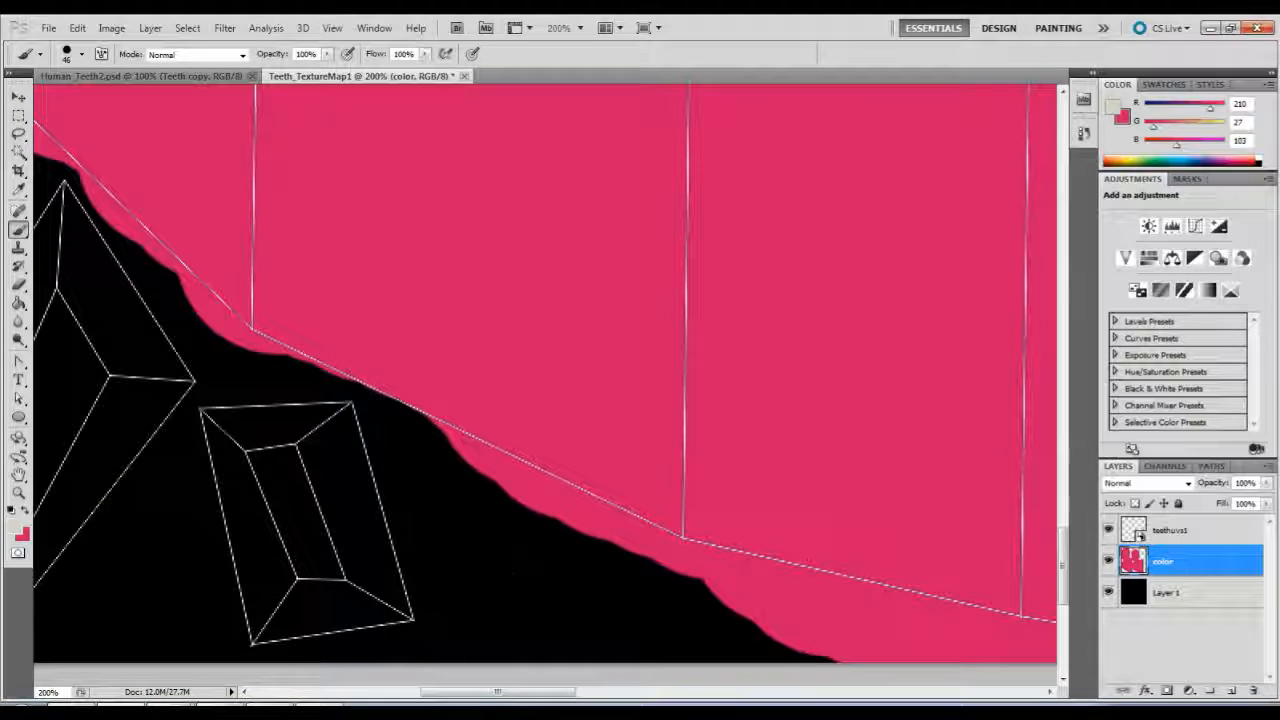
left_click_drag(545, 699, 497, 699)
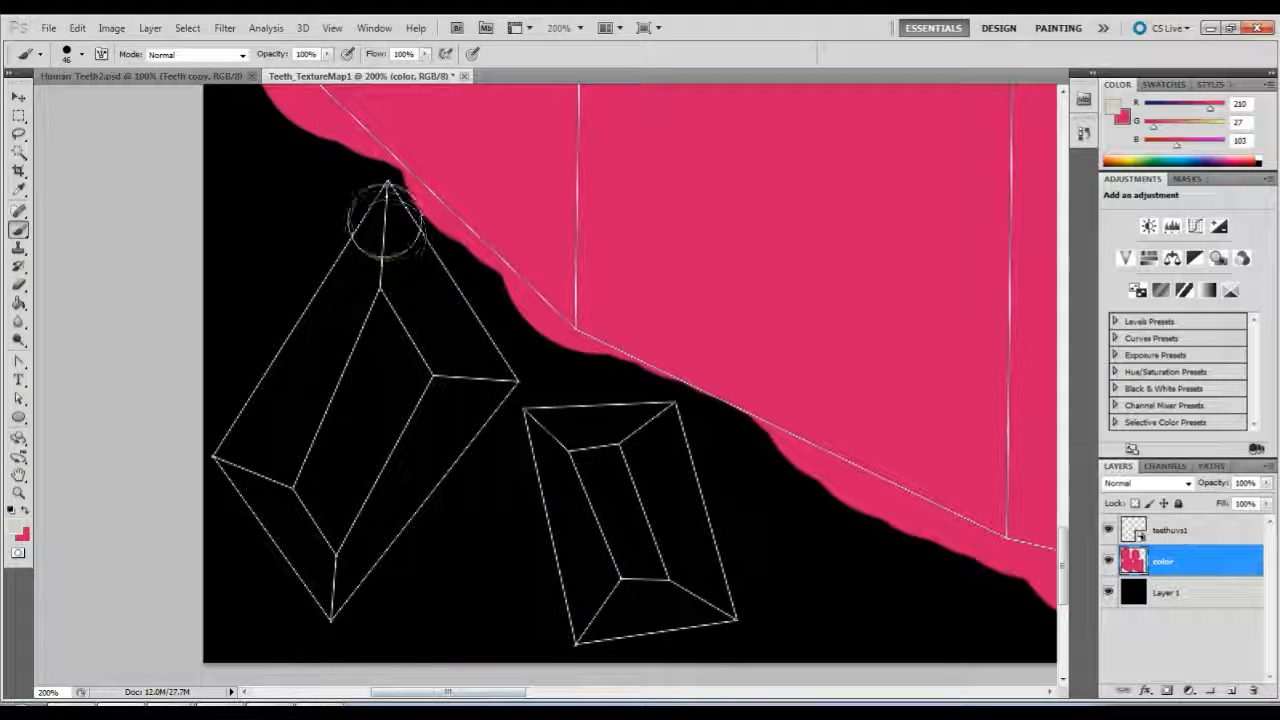
mouse_move(379, 210)
left_mouse_down()
mouse_move(420, 295)
mouse_move(490, 378)
mouse_move(555, 413)
mouse_move(625, 420)
mouse_move(735, 598)
mouse_move(600, 628)
mouse_move(570, 470)
mouse_move(628, 560)
mouse_move(611, 483)
mouse_move(382, 318)
left_mouse_up()
mouse_move(320, 270)
left_mouse_down()
mouse_move(236, 408)
mouse_move(272, 512)
mouse_move(335, 614)
mouse_move(452, 457)
mouse_move(335, 350)
mouse_move(320, 480)
mouse_move(385, 455)
left_mouse_up()
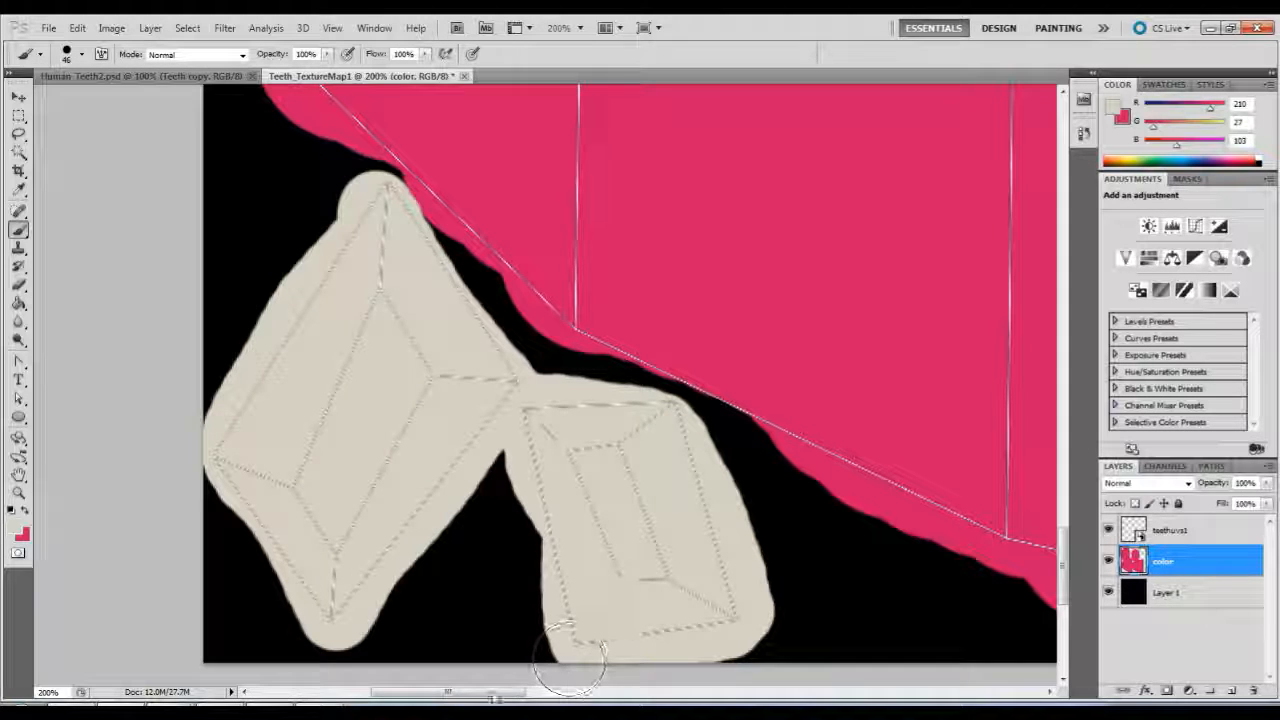
- Paint the tooth shell at the map's bottom edge, between the two large pink shells, solid ivory
left_click_drag(495, 697, 699, 698)
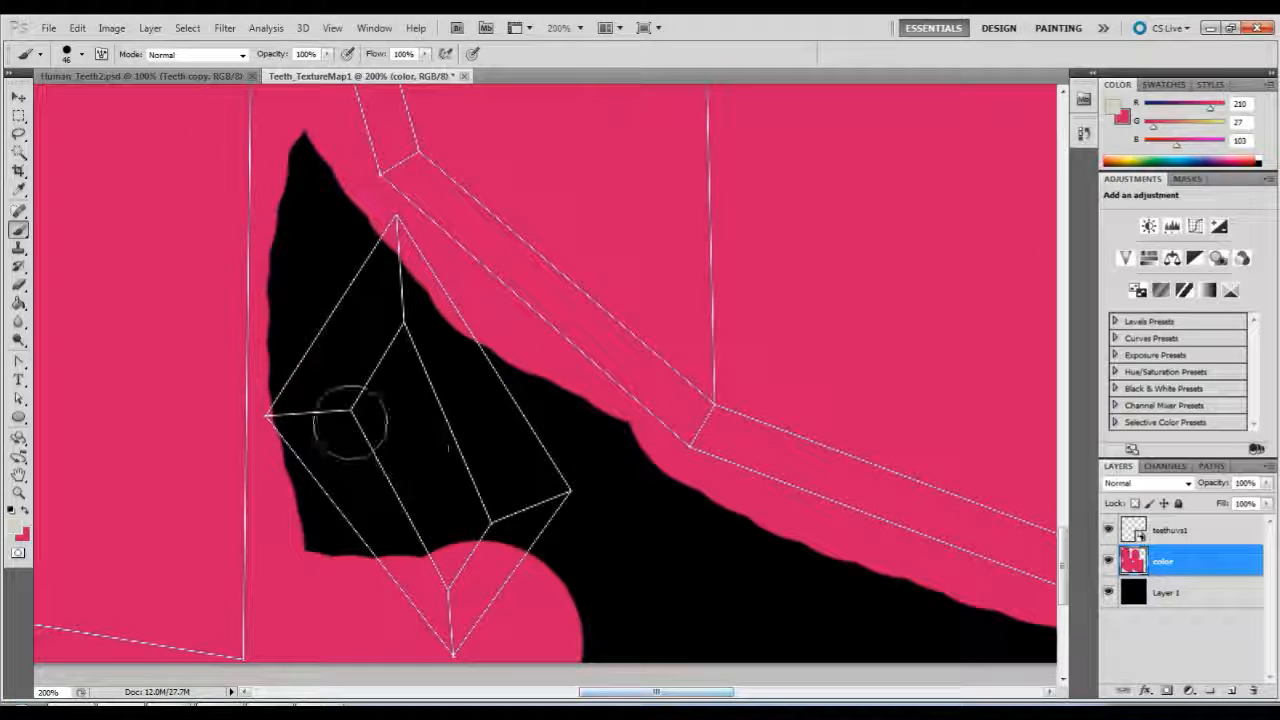
left_click(280, 430)
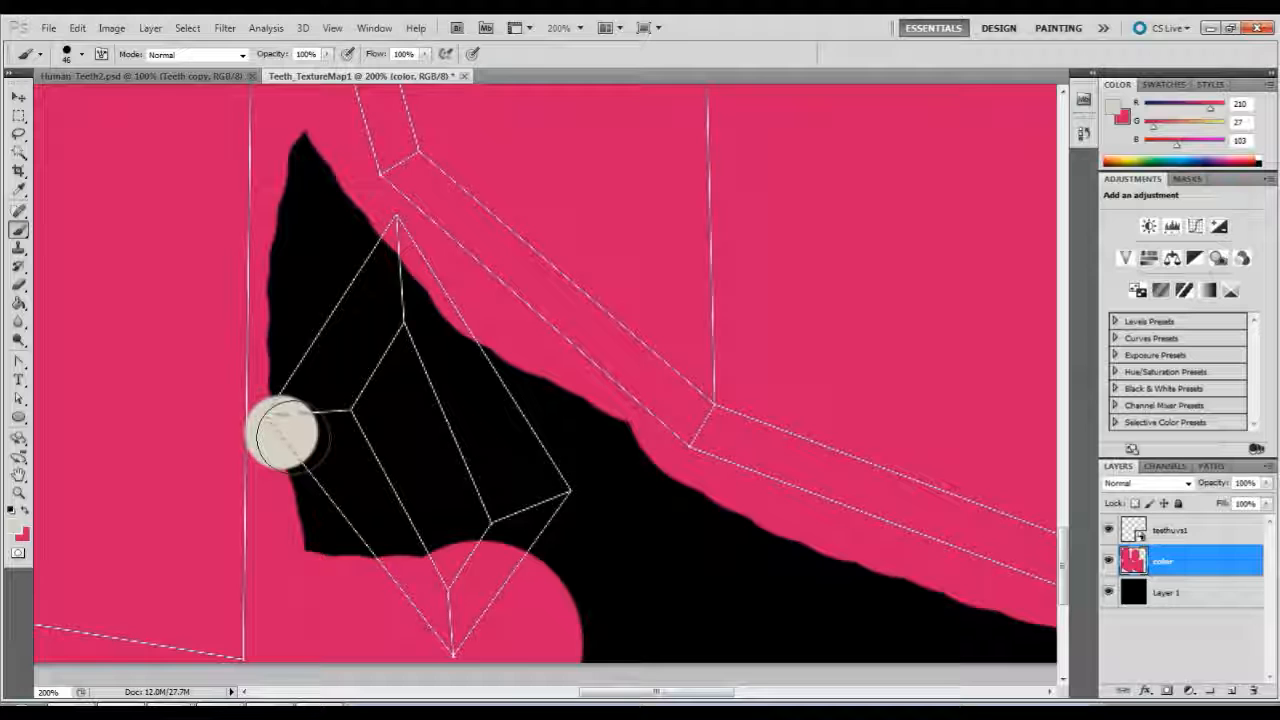
key("ctrl+z")
mouse_move(320, 430)
left_mouse_down()
mouse_move(347, 293)
mouse_move(380, 236)
mouse_move(506, 423)
mouse_move(537, 520)
mouse_move(460, 610)
mouse_move(408, 600)
mouse_move(342, 492)
mouse_move(322, 418)
mouse_move(377, 400)
mouse_move(480, 529)
mouse_move(420, 421)
mouse_move(453, 433)
left_mouse_up()
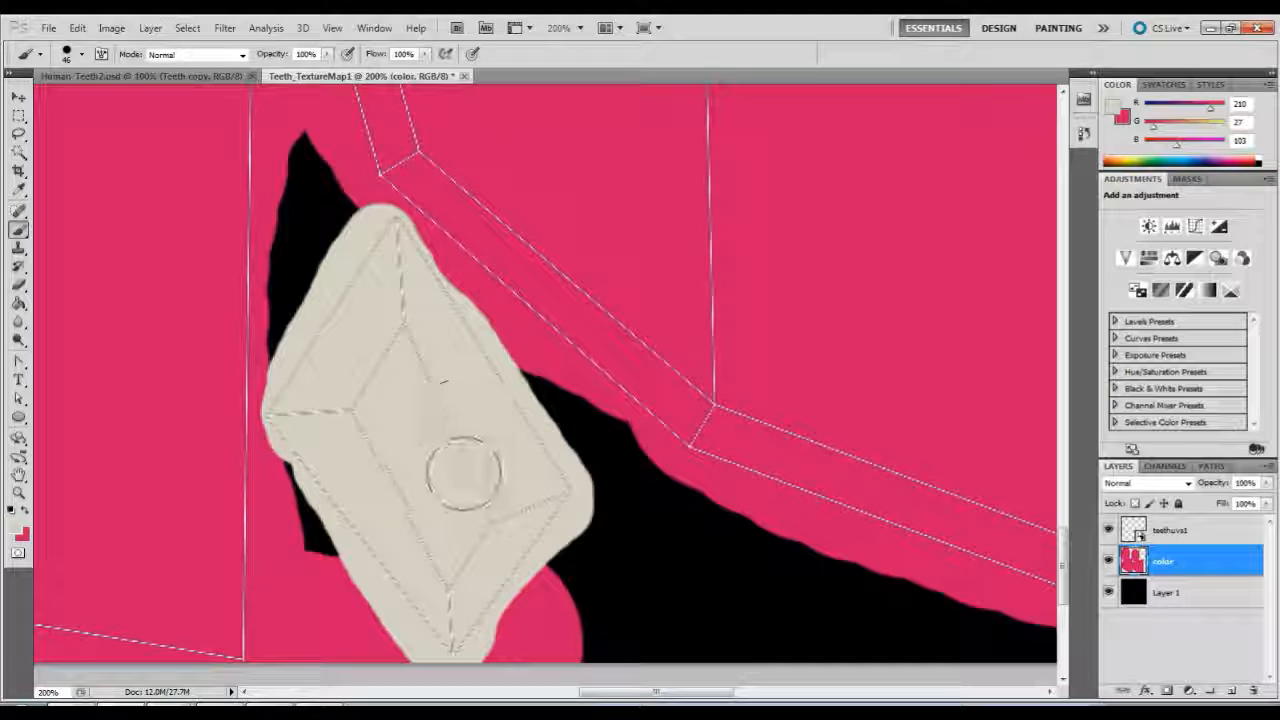
- Paint the tooth shell in the lower-right corner of the map solid ivory
left_click_drag(622, 697, 817, 697)
mouse_move(558, 480)
left_mouse_down()
mouse_move(545, 490)
mouse_move(595, 345)
mouse_move(680, 400)
mouse_move(800, 520)
mouse_move(730, 620)
mouse_move(638, 578)
mouse_move(606, 410)
left_mouse_up()
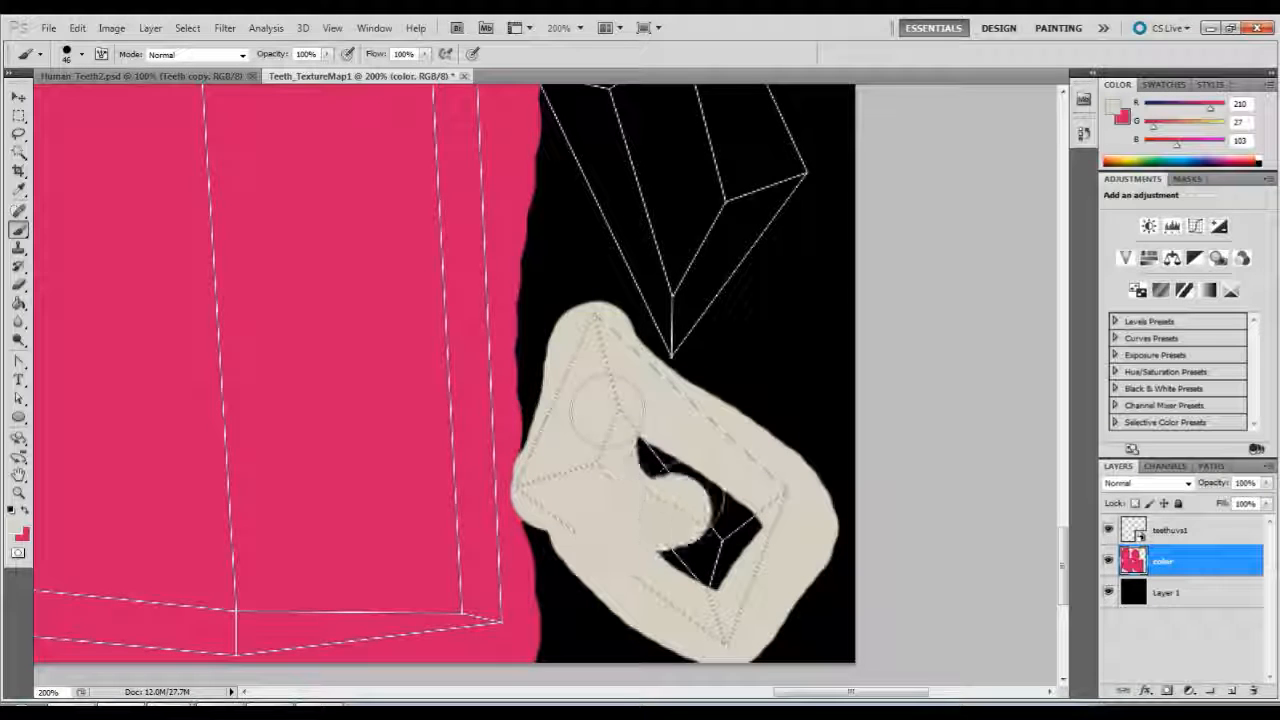
left_click_drag(643, 500, 635, 487)
- Paint the next two tooth shells up the map's right edge, above the corner tooth, ivory
scroll(738, 490, "up", 5)
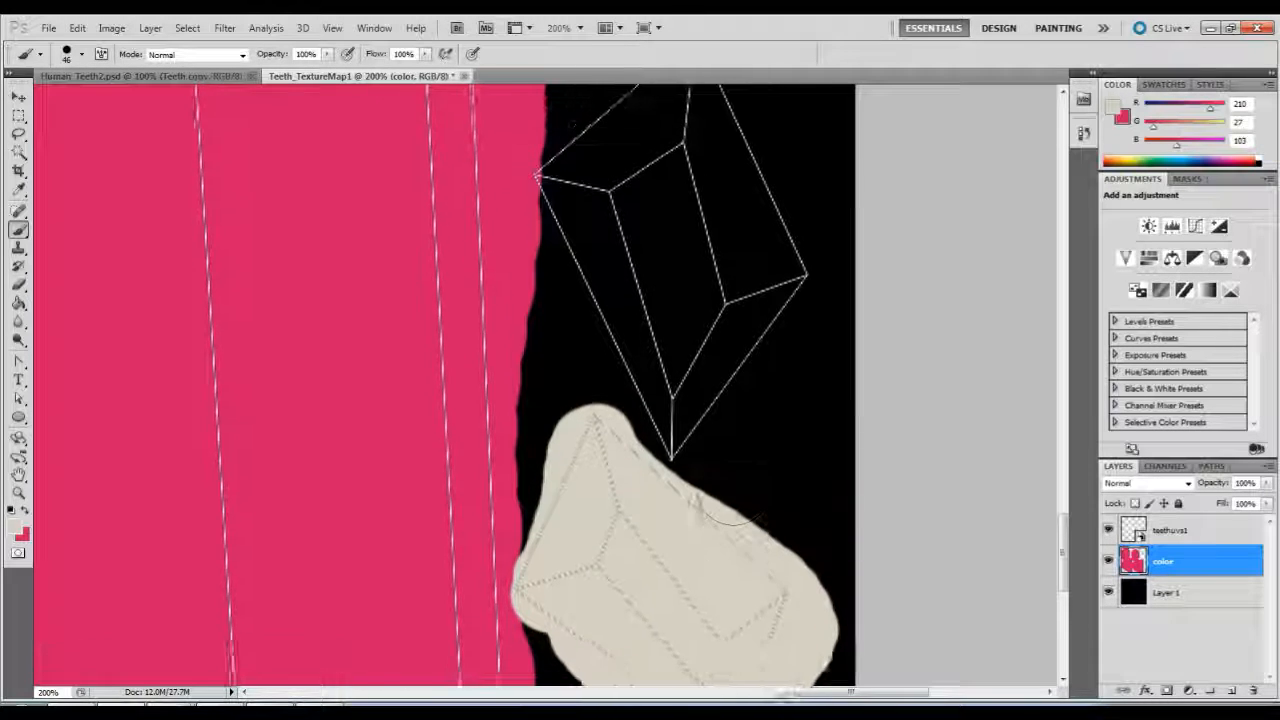
mouse_move(565, 370)
left_mouse_down()
mouse_move(695, 200)
mouse_move(786, 451)
mouse_move(678, 592)
mouse_move(623, 514)
mouse_move(590, 380)
mouse_move(690, 310)
mouse_move(667, 286)
mouse_move(700, 370)
mouse_move(705, 335)
left_mouse_up()
scroll(717, 347, "up", 4)
scroll(717, 347, "up", 3)
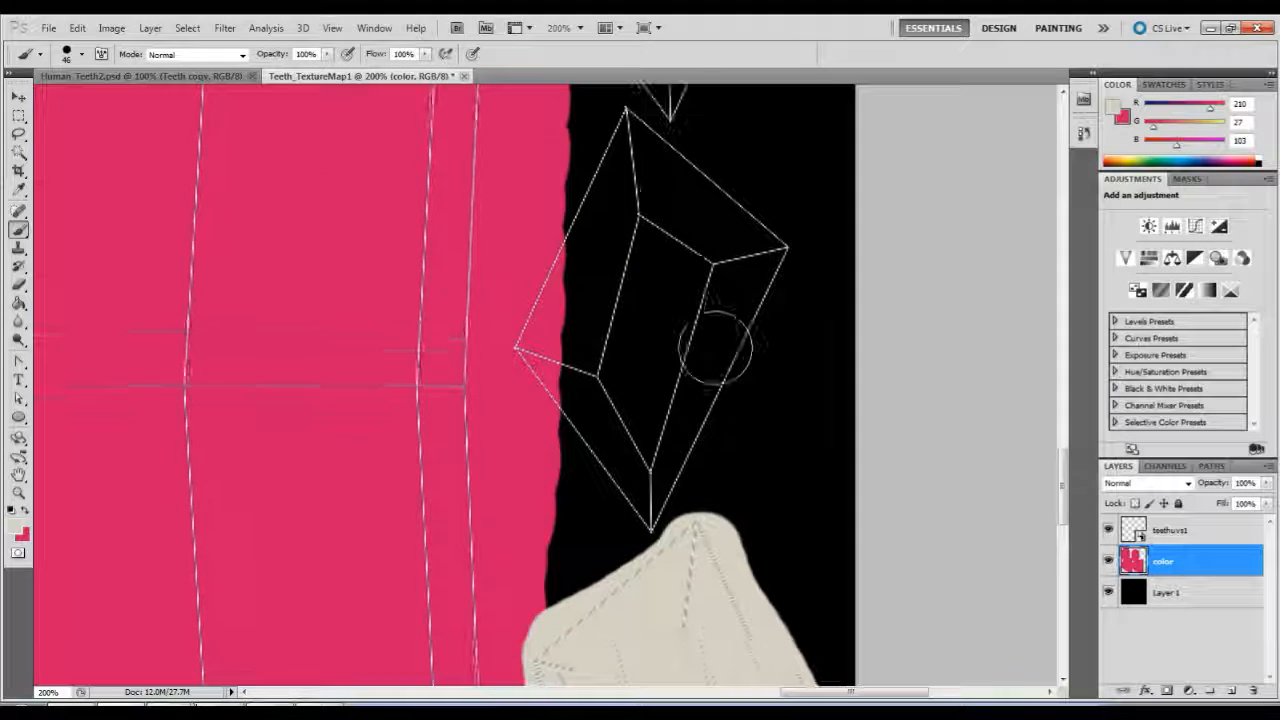
mouse_move(563, 375)
left_mouse_down()
mouse_move(530, 310)
mouse_move(608, 155)
mouse_move(765, 232)
mouse_move(750, 345)
mouse_move(635, 530)
mouse_move(593, 447)
mouse_move(600, 300)
mouse_move(705, 265)
mouse_move(630, 380)
mouse_move(605, 395)
left_mouse_up()
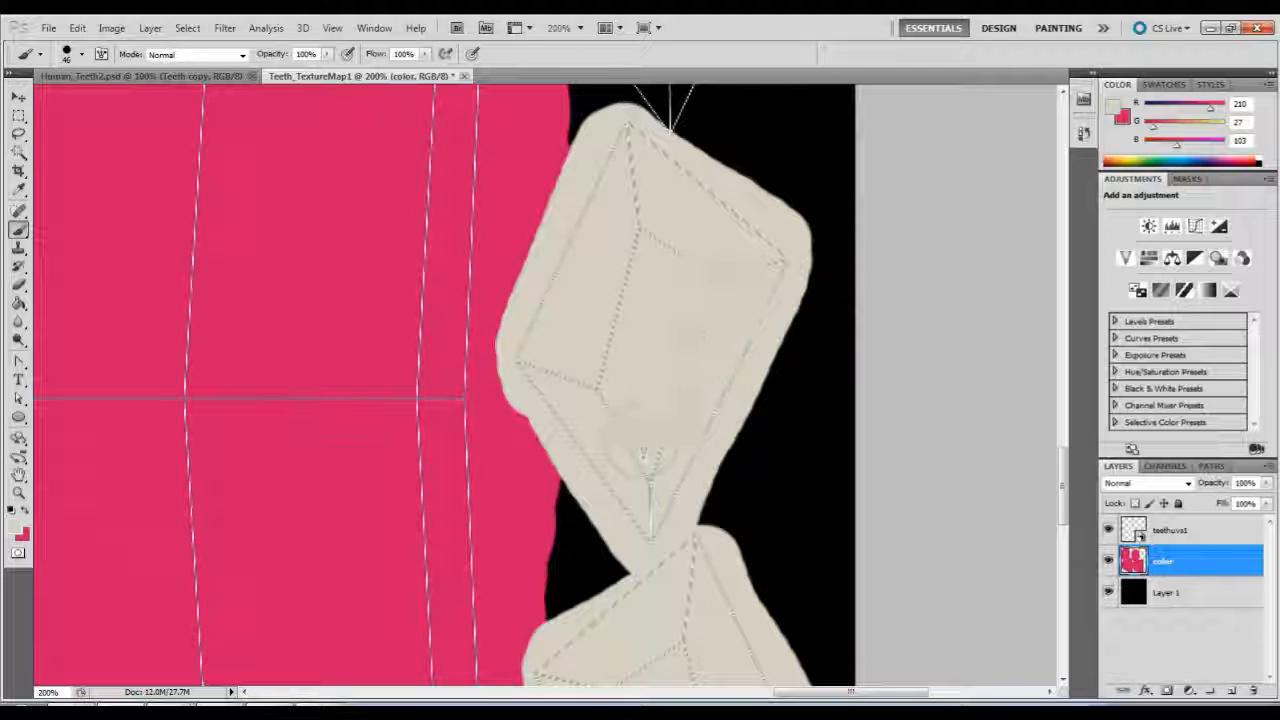
- Paint the two uppermost tooth shells of the column along the map's right edge, just below the shell cluster, solid ivory
scroll(688, 318, "up", 9)
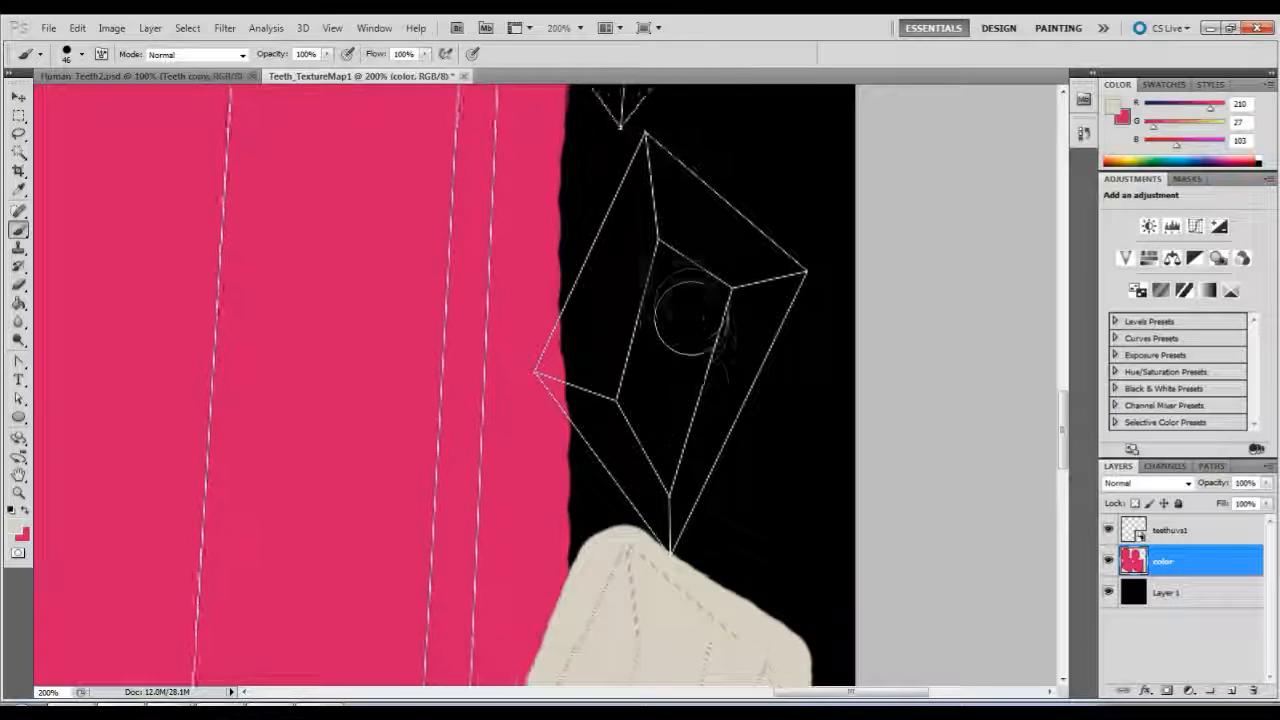
scroll(688, 318, "up", 1)
mouse_move(650, 590)
left_mouse_down()
mouse_move(657, 514)
mouse_move(771, 340)
mouse_move(640, 200)
mouse_move(560, 371)
mouse_move(614, 516)
left_mouse_up()
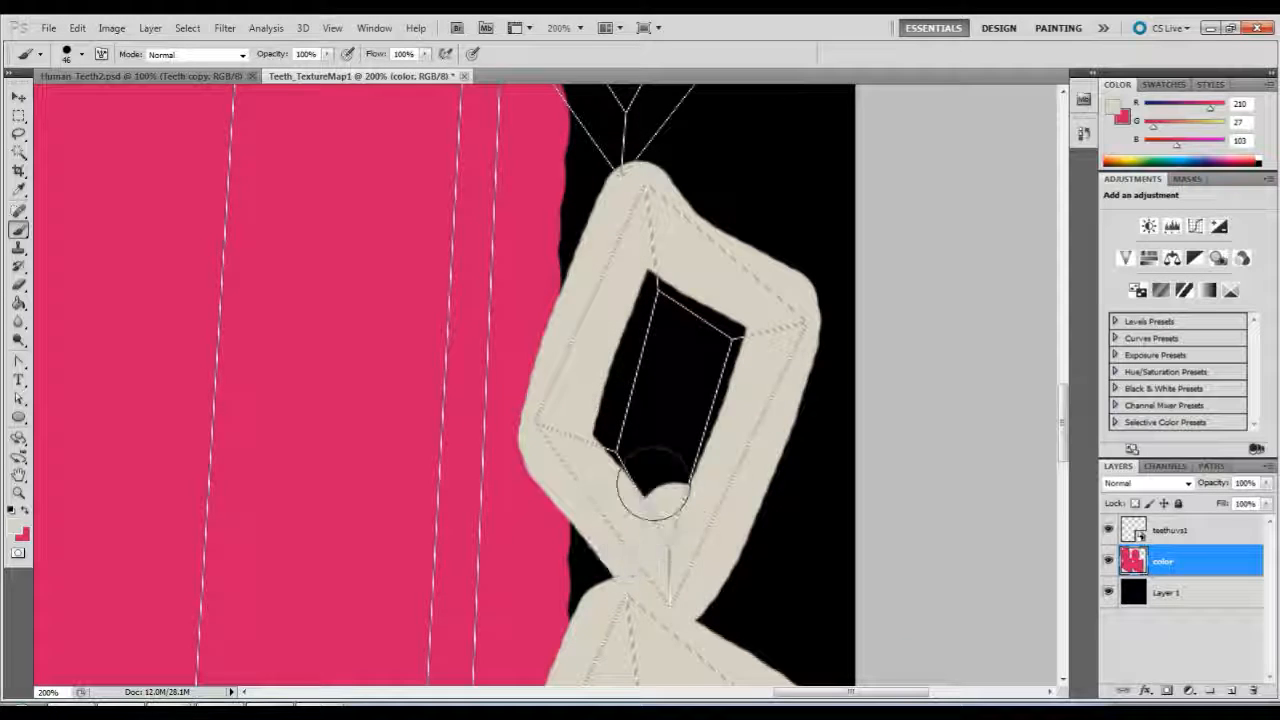
left_click_drag(753, 410, 695, 348)
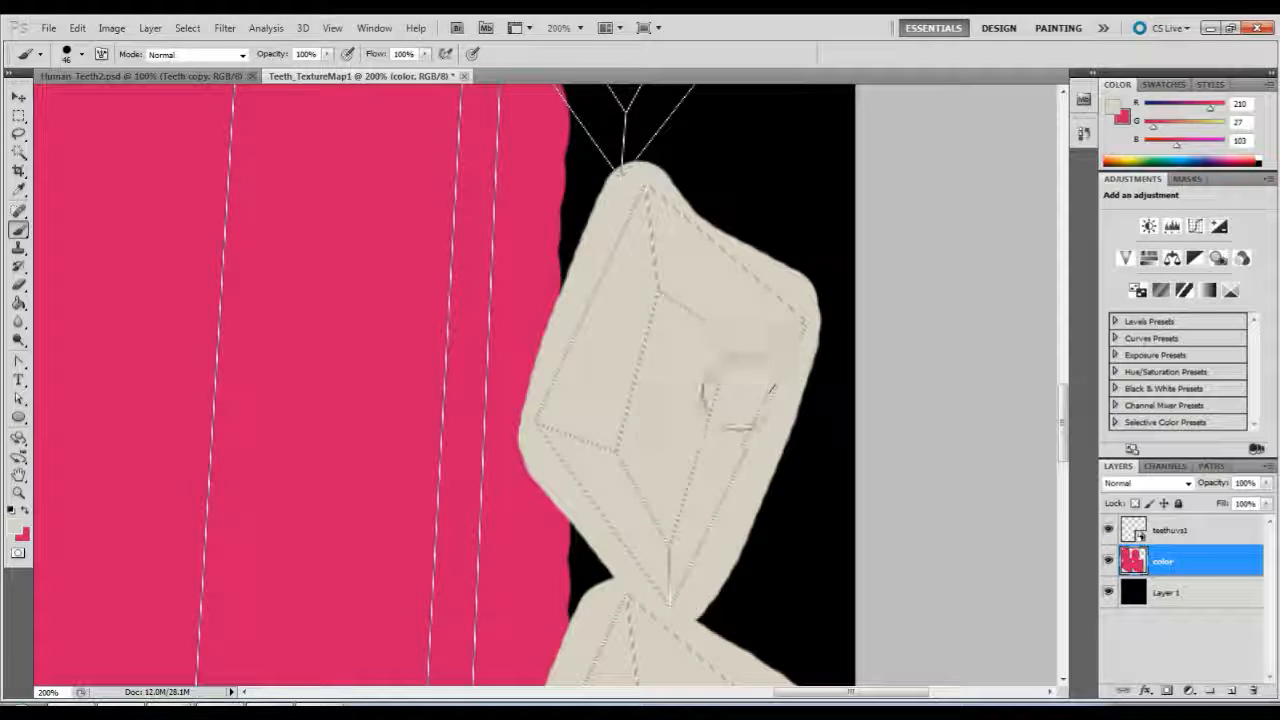
scroll(714, 371, "up", 5)
left_click(627, 425)
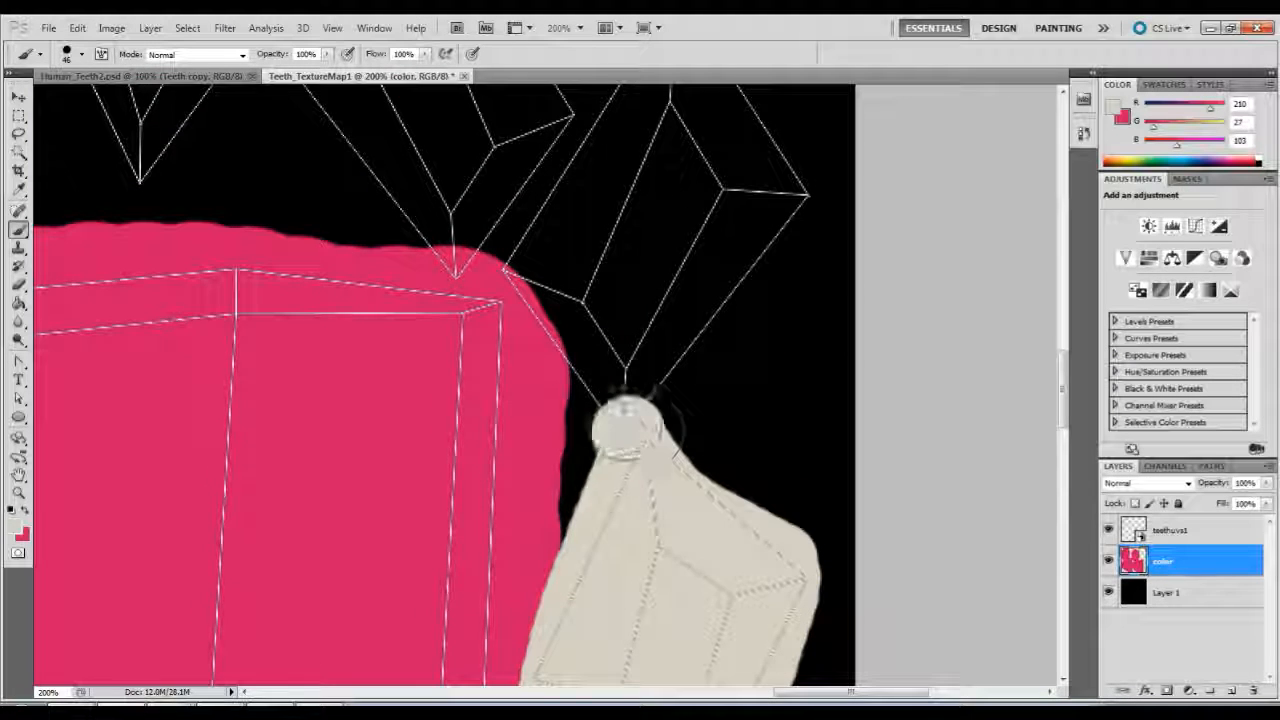
mouse_move(627, 425)
left_mouse_down()
mouse_move(589, 337)
mouse_move(537, 271)
mouse_move(628, 415)
left_mouse_up()
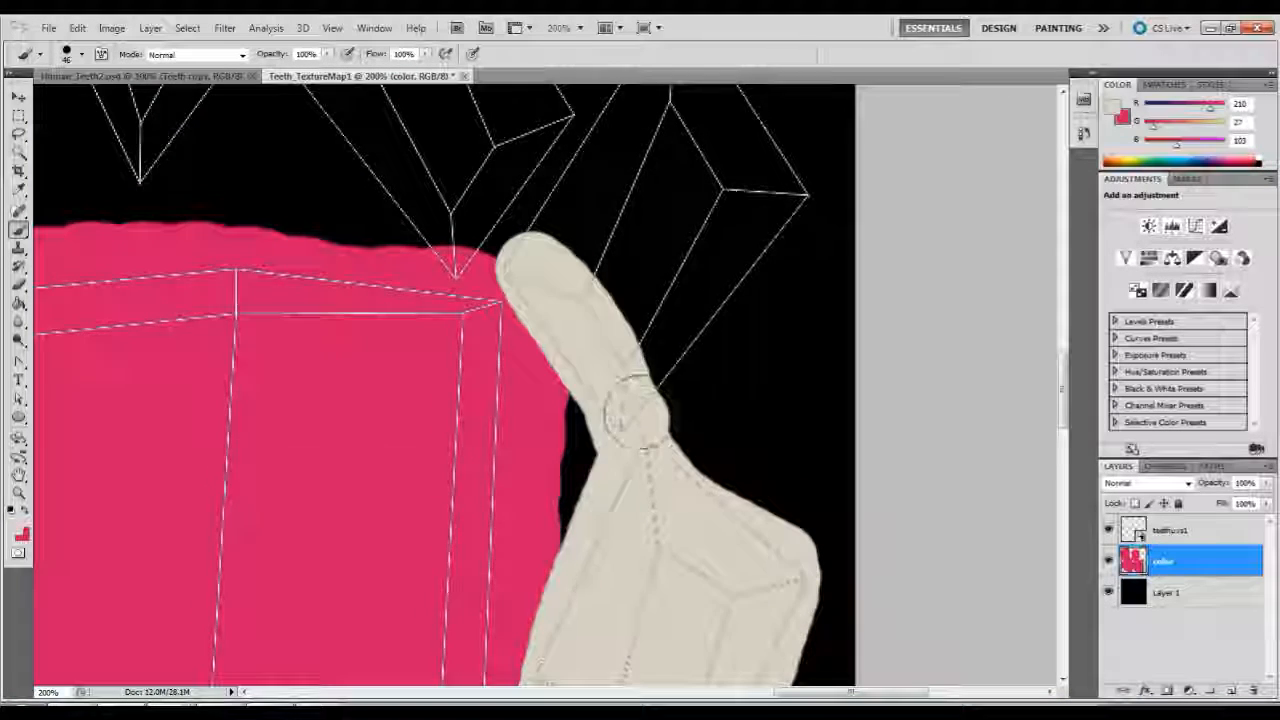
scroll(628, 410, "up", 4)
mouse_move(540, 450)
left_mouse_down()
mouse_move(608, 286)
mouse_move(703, 233)
mouse_move(786, 371)
mouse_move(634, 580)
mouse_move(737, 400)
mouse_move(675, 515)
mouse_move(651, 263)
mouse_move(614, 443)
mouse_move(645, 385)
mouse_move(628, 485)
left_mouse_up()
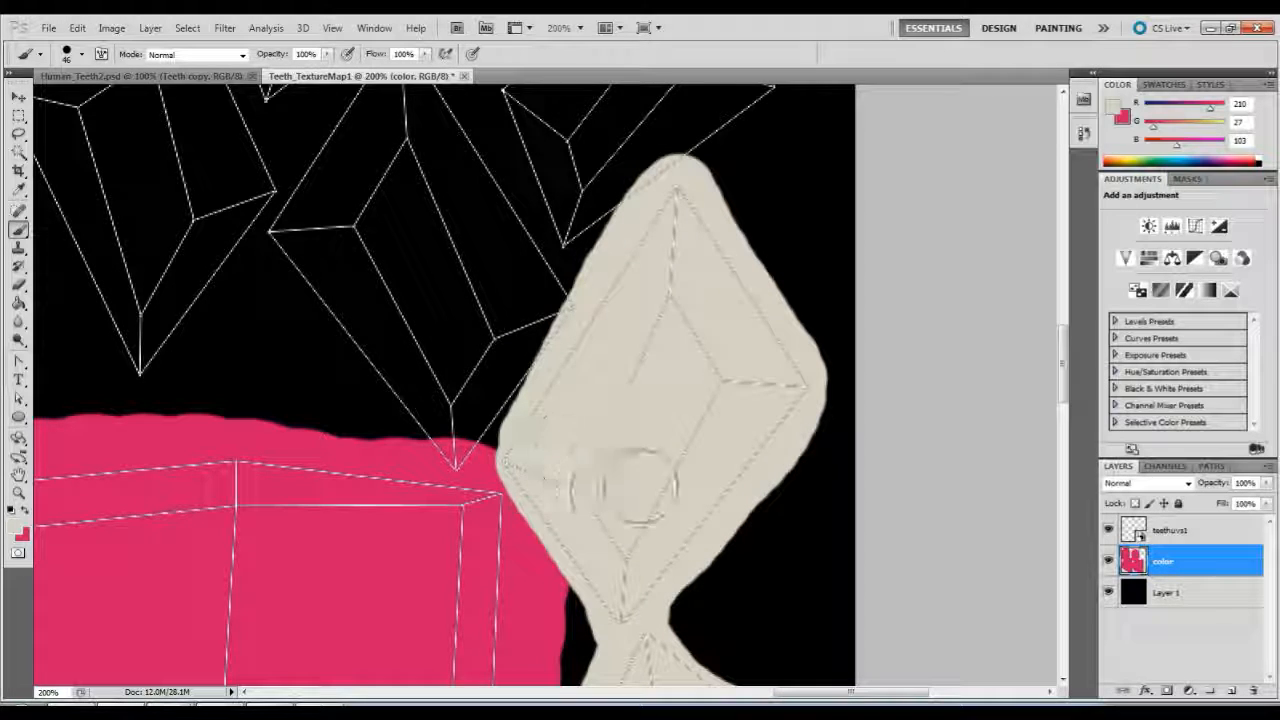
- Paint a thick ivory border along the lower and left sides of the tooth shell cluster in the map's upper-right area
scroll(640, 449, "up", 5)
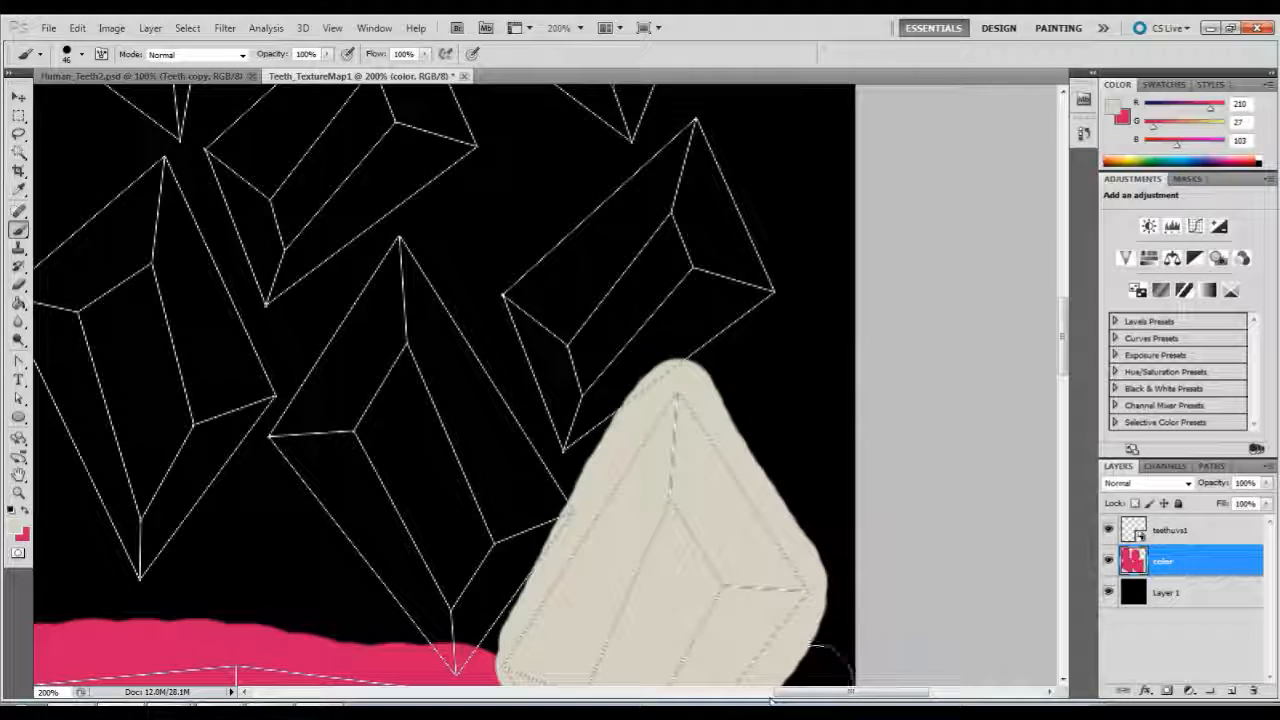
left_click_drag(827, 693, 796, 694)
scroll(709, 480, "down", 1)
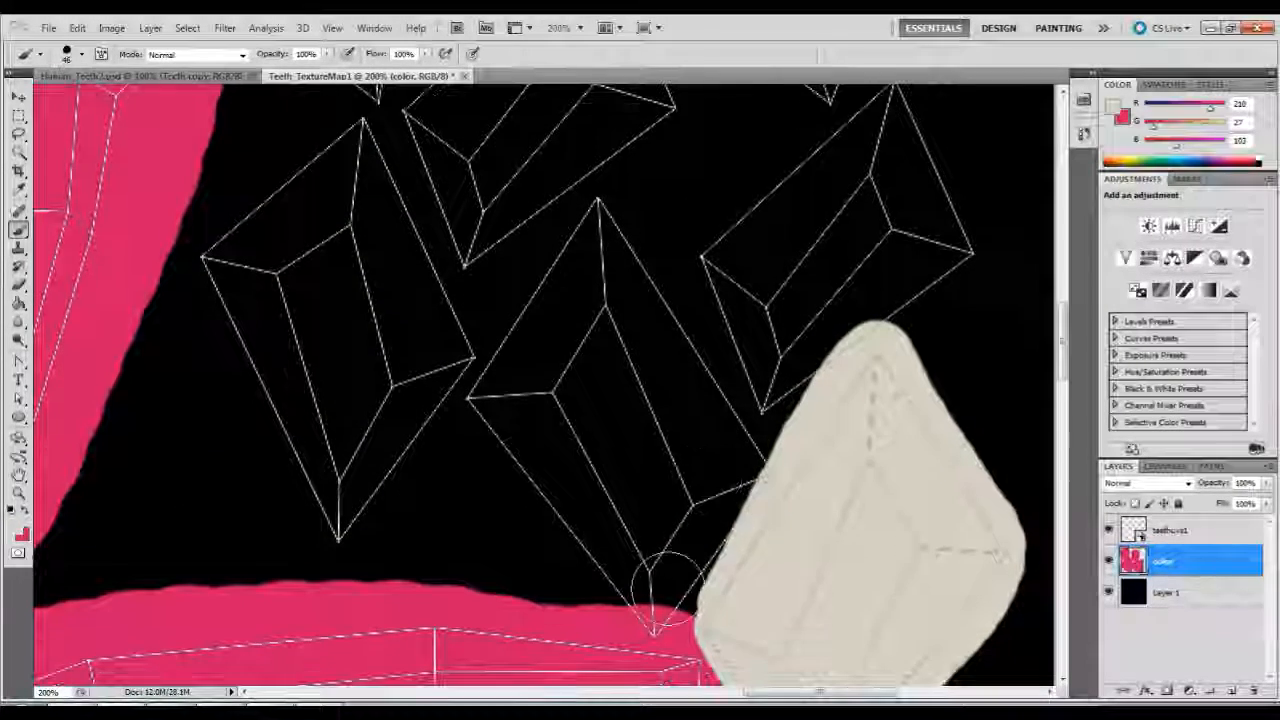
left_click_drag(652, 603, 700, 560)
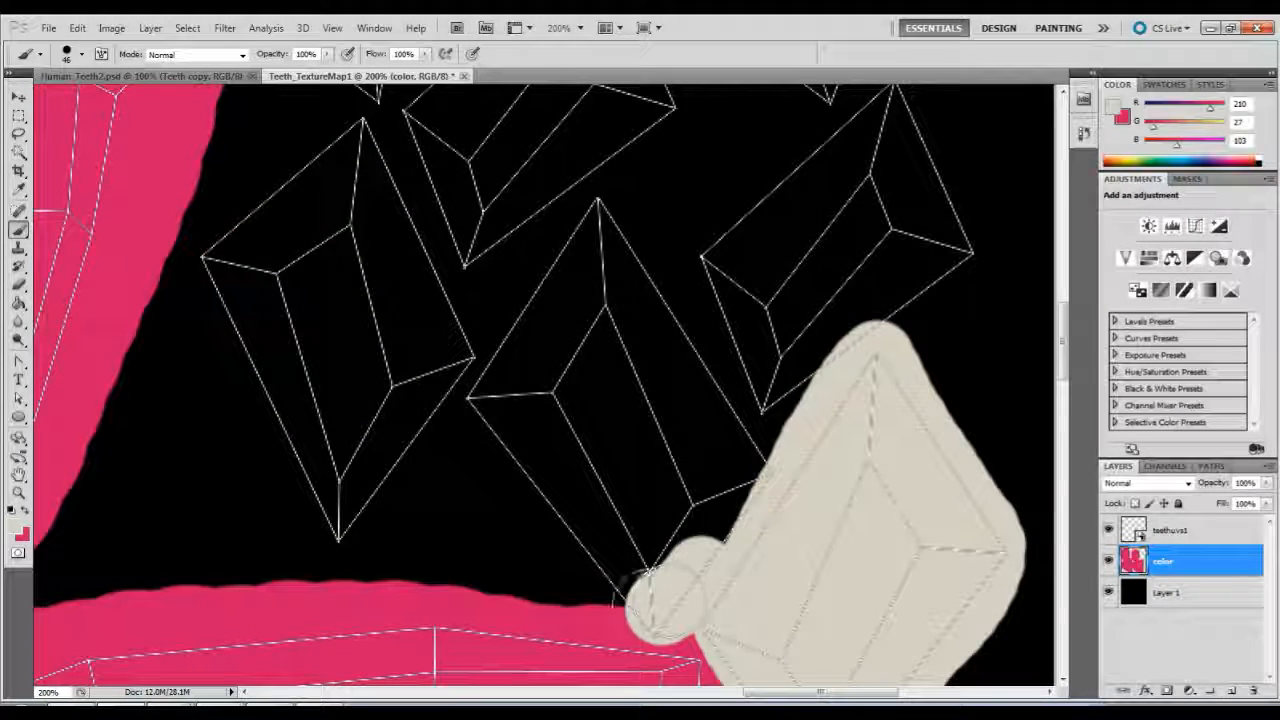
mouse_move(598, 590)
left_mouse_down()
mouse_move(386, 529)
mouse_move(310, 450)
mouse_move(223, 237)
left_mouse_up()
scroll(235, 240, "up", 5)
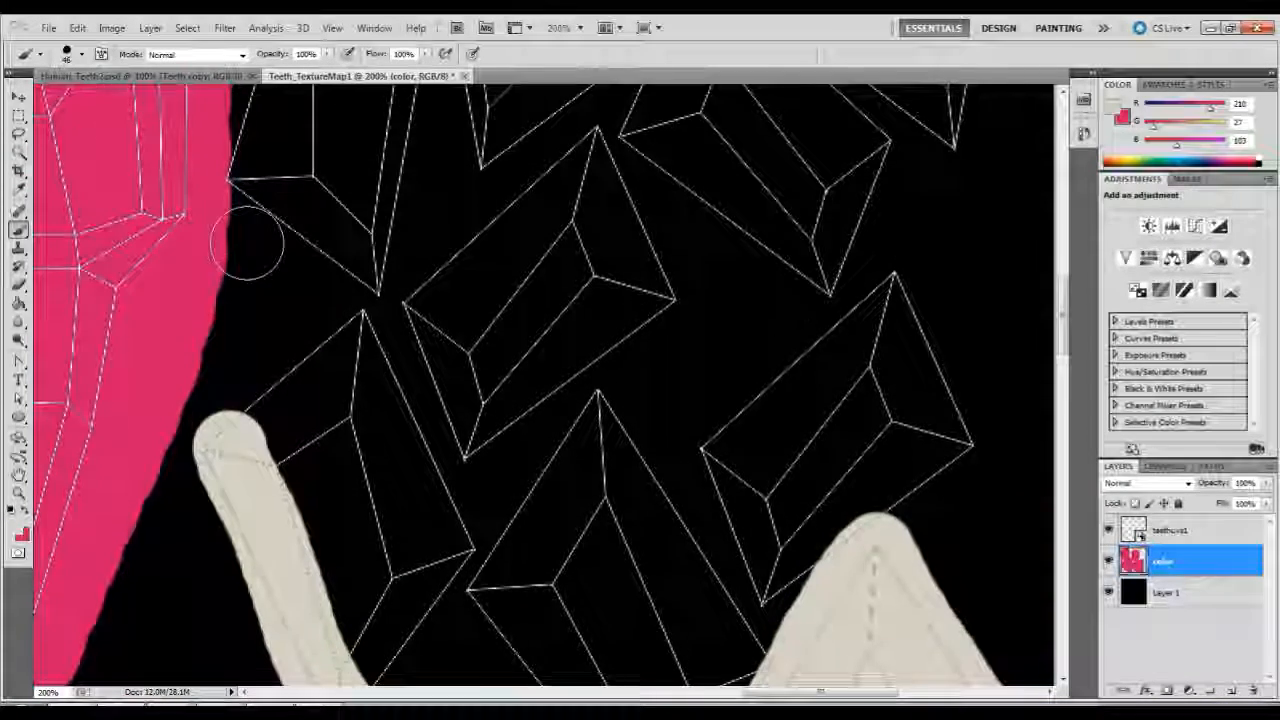
scroll(250, 245, "up", 2)
scroll(250, 243, "down", 2)
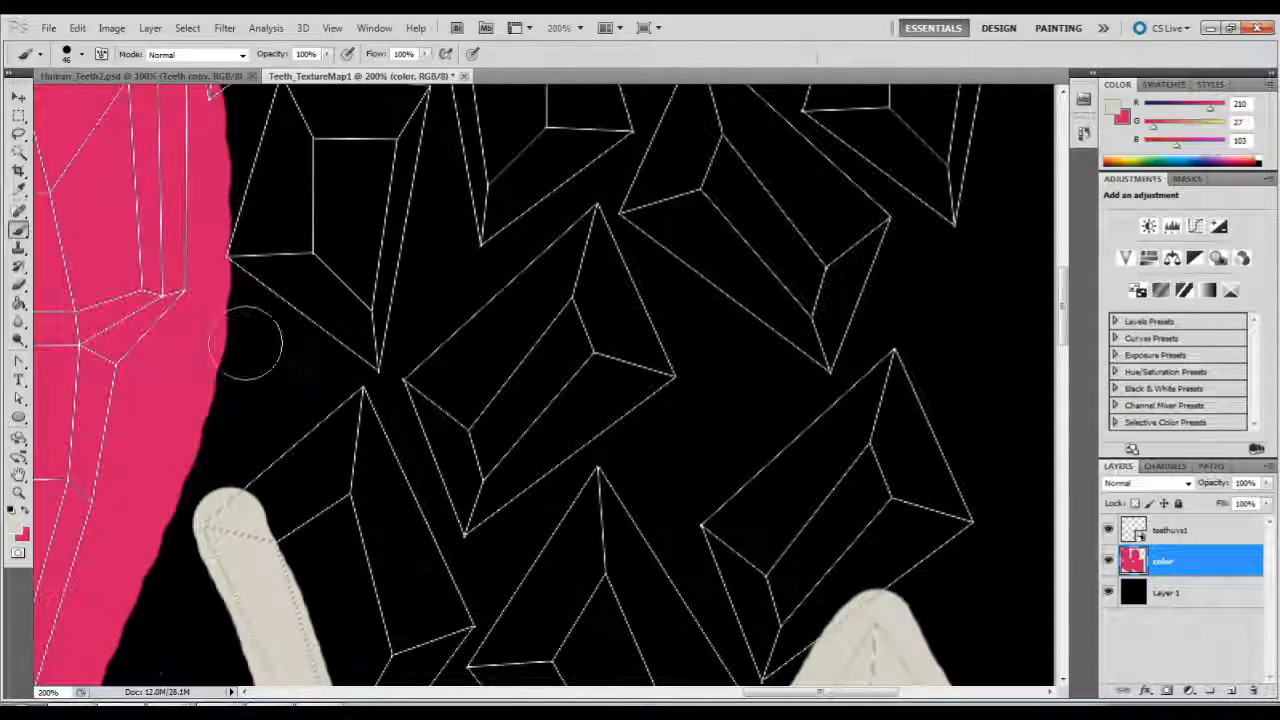
mouse_move(224, 515)
left_mouse_down()
mouse_move(284, 360)
mouse_move(249, 237)
left_mouse_up()
scroll(245, 228, "up", 6)
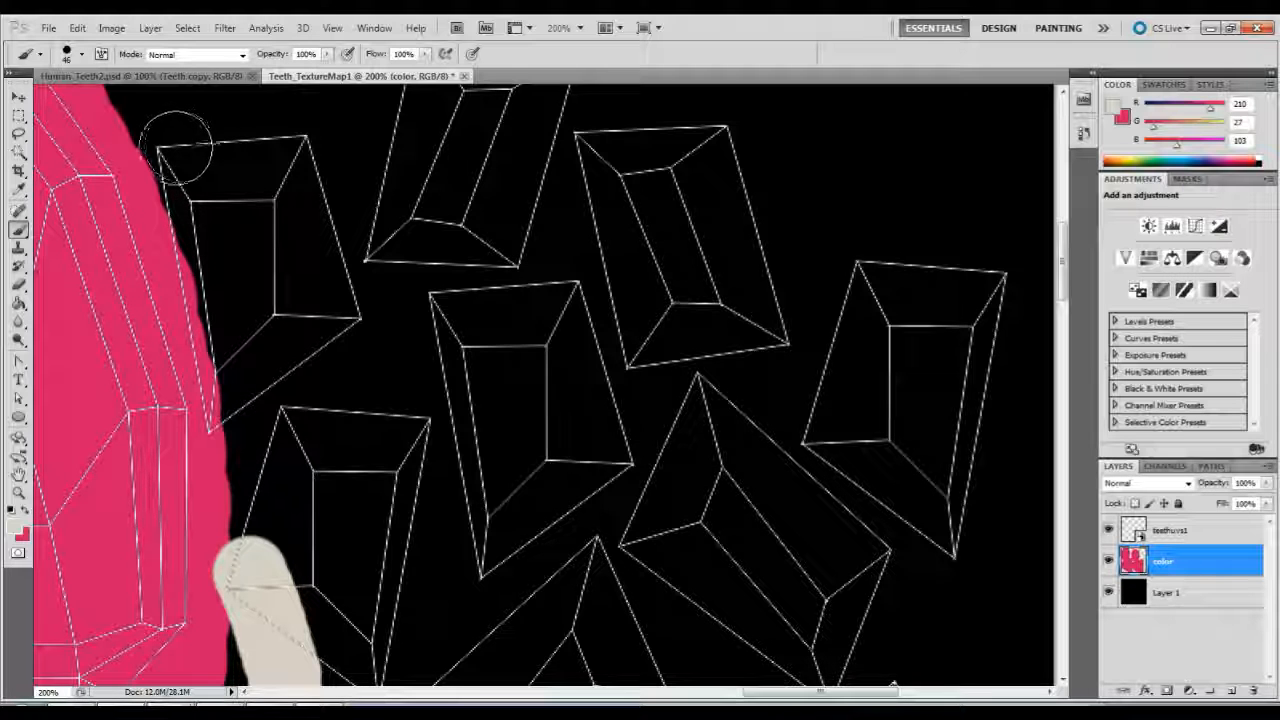
left_click_drag(175, 140, 246, 486)
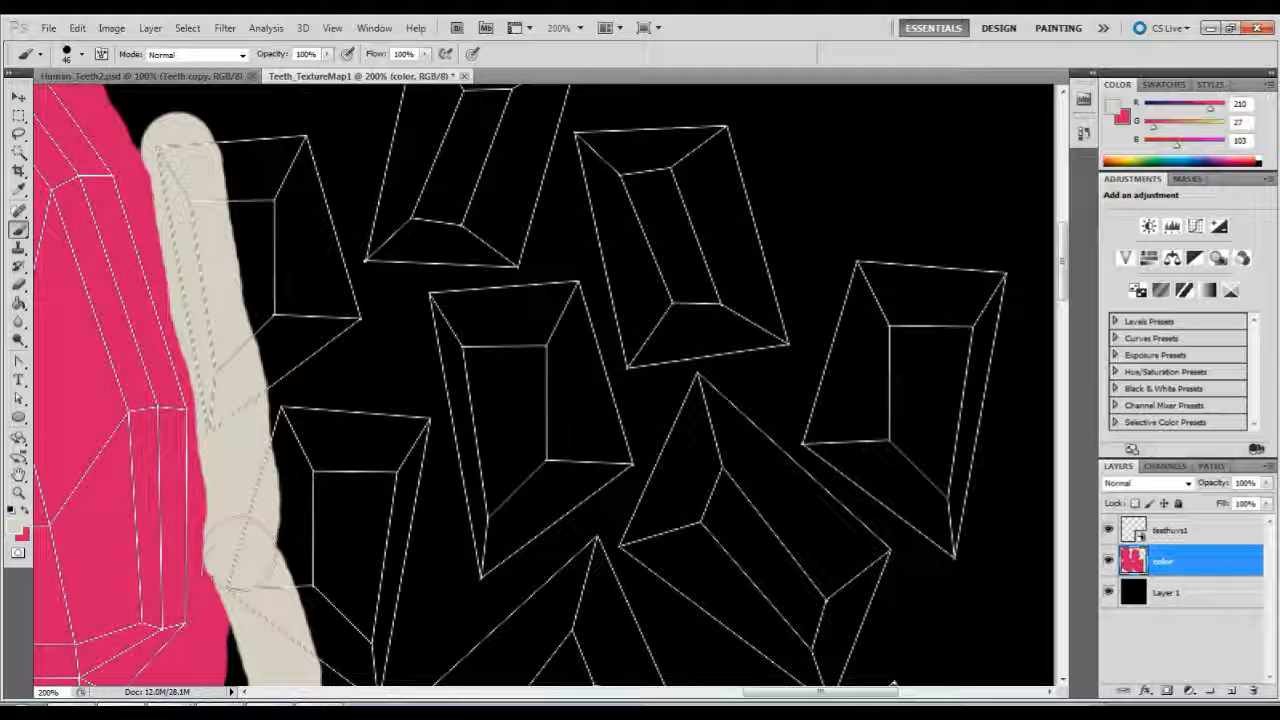
- Close the ivory border along the top and right sides of the tooth shell cluster
scroll(285, 420, "up", 3)
mouse_move(300, 238)
left_mouse_down()
mouse_move(185, 322)
mouse_move(566, 189)
mouse_move(771, 263)
mouse_move(909, 400)
mouse_move(975, 442)
left_mouse_up()
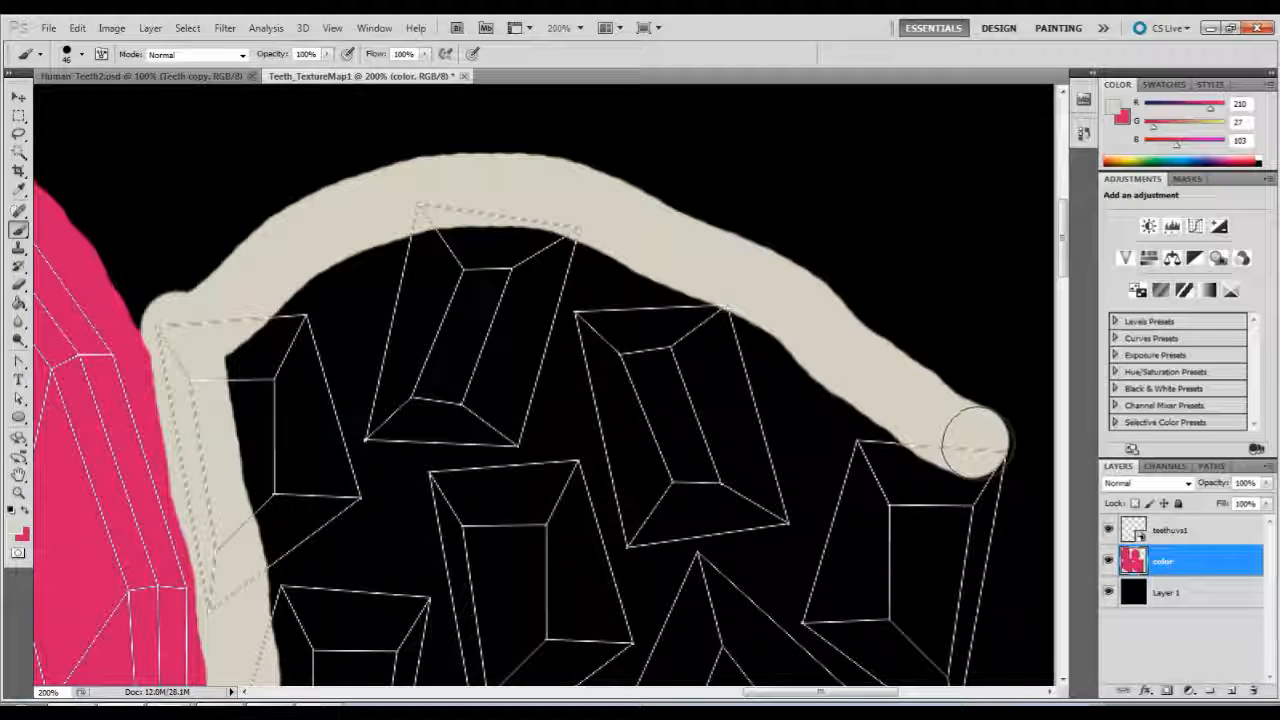
key("ctrl+minus")
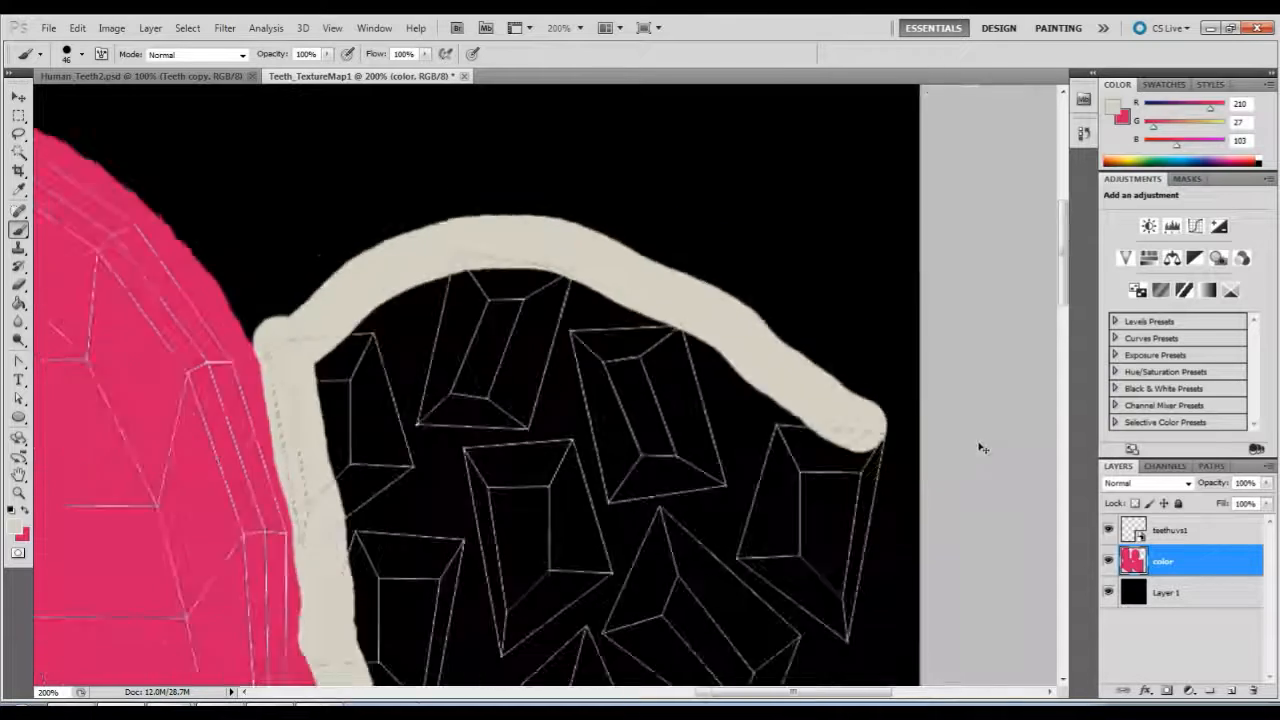
scroll(909, 449, "down", 4)
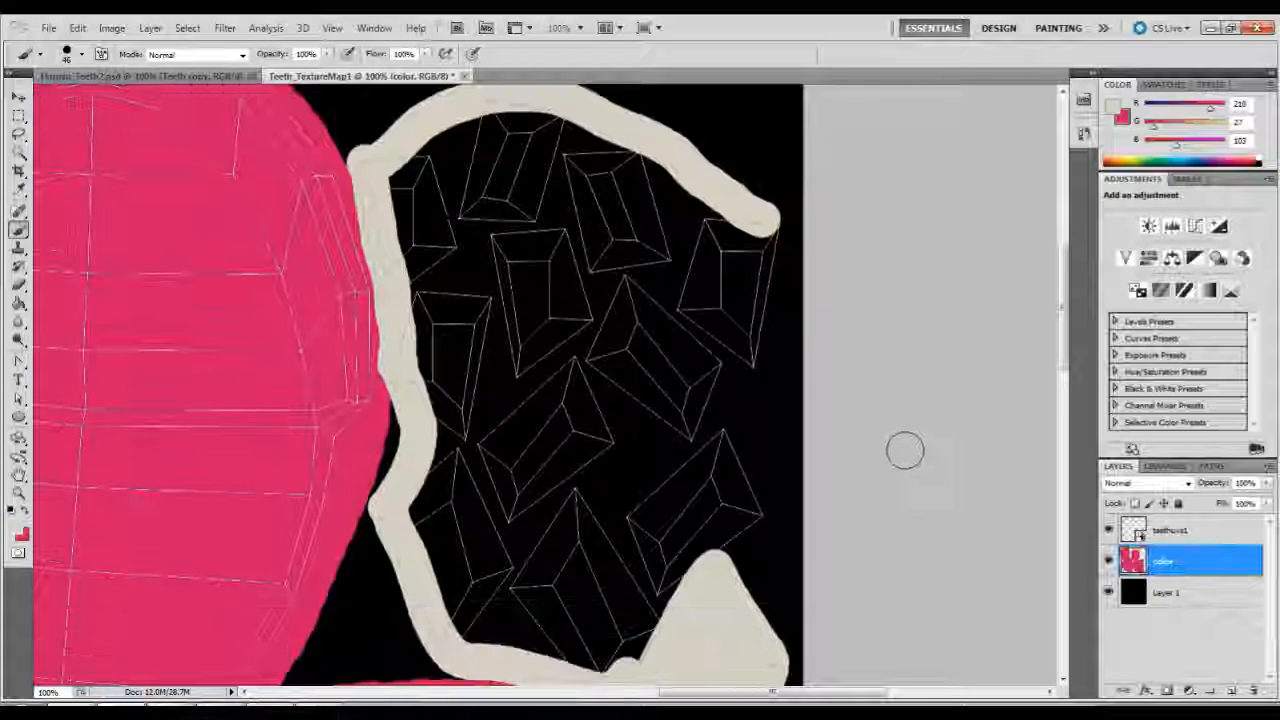
mouse_move(773, 220)
left_mouse_down()
mouse_move(757, 452)
mouse_move(768, 560)
left_mouse_up()
left_click_drag(766, 612, 769, 625)
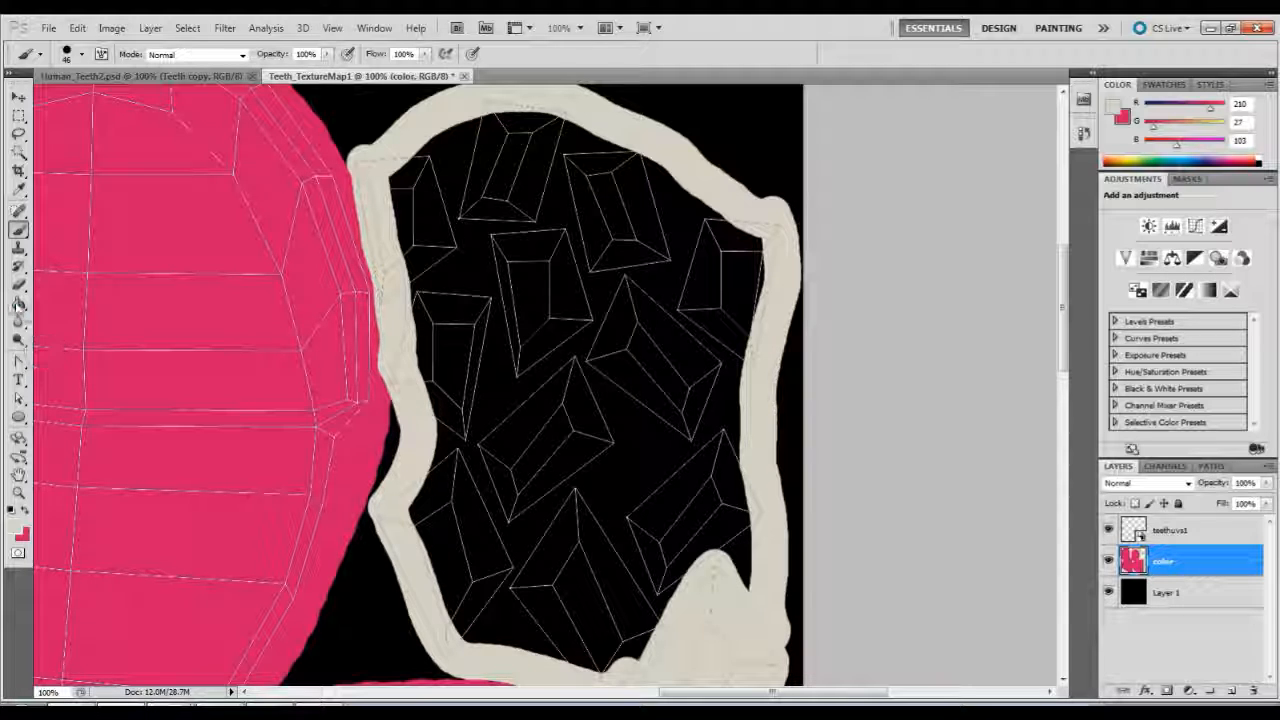
- Fill the area enclosed by the ivory border around the tooth shell cluster with the ivory foreground colour
left_click(18, 303)
left_click(505, 305)
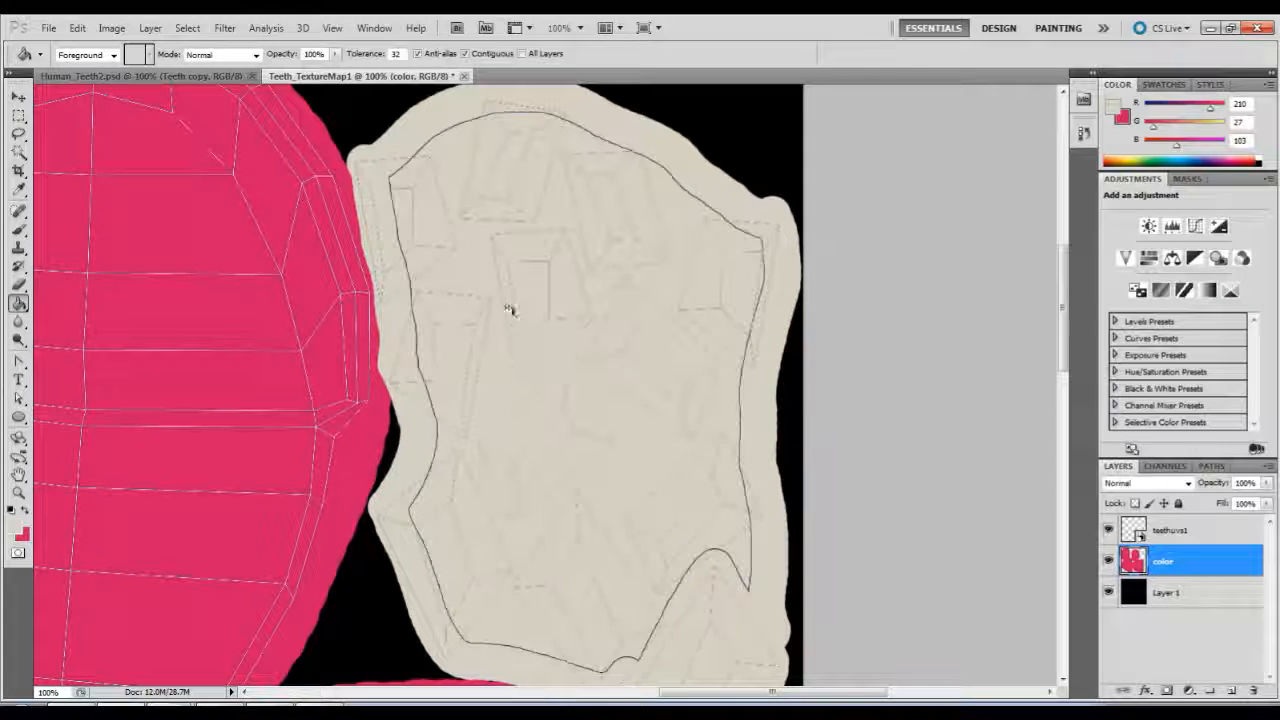
left_click(517, 377)
- Hide the teethuvs1 layer and save the map as Teeth_TextureMap1.psd in the Texture Maps folder
scroll(518, 380, "down", 3)
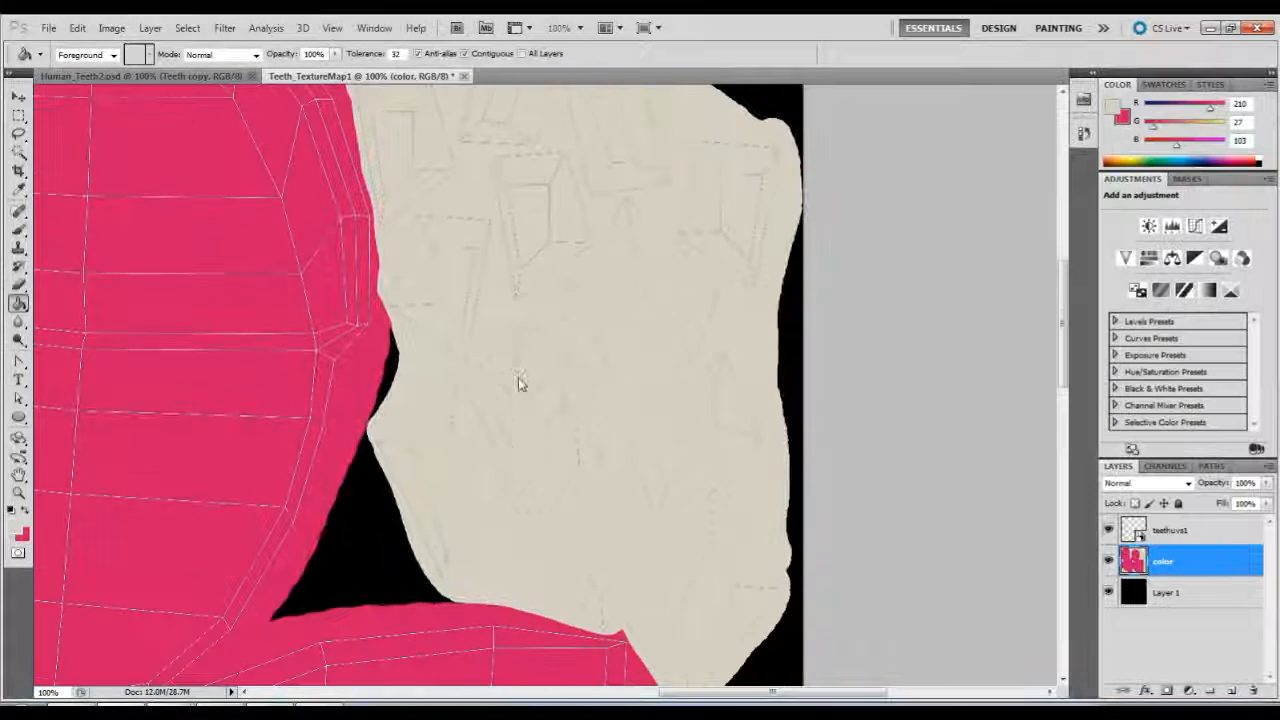
scroll(517, 378, "down", 2, "alt")
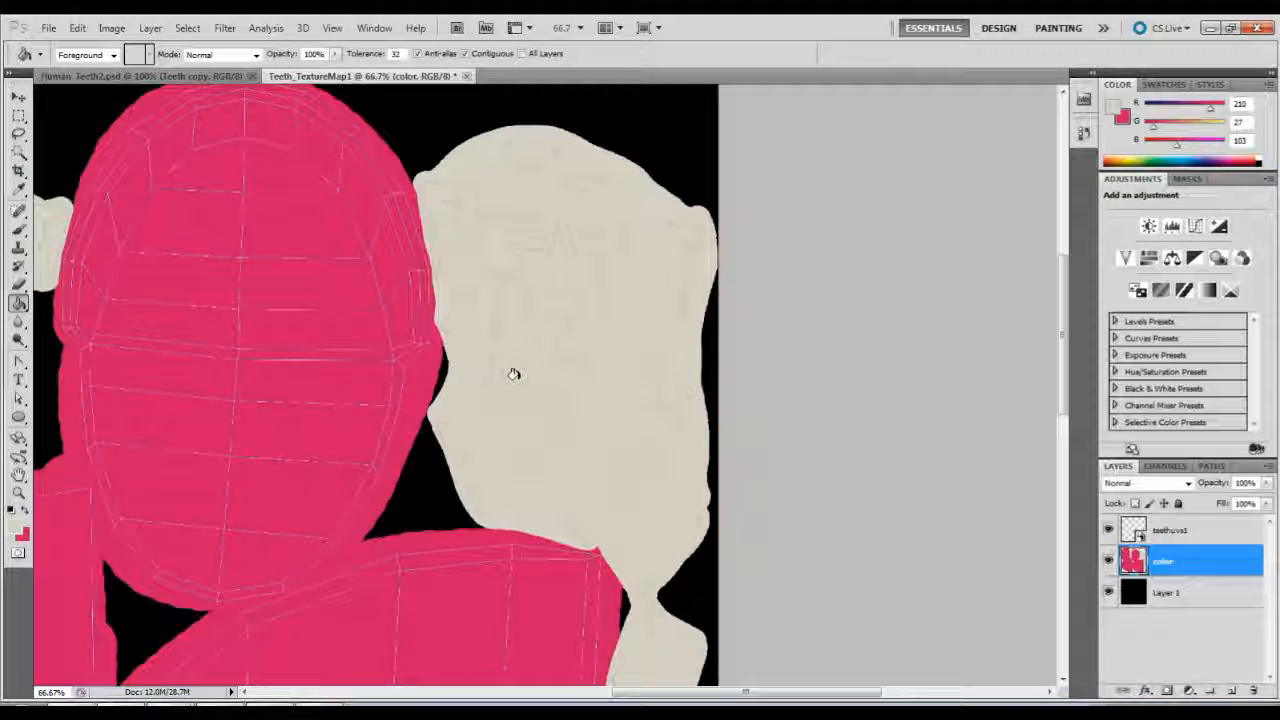
scroll(520, 383, "down", 1, "alt")
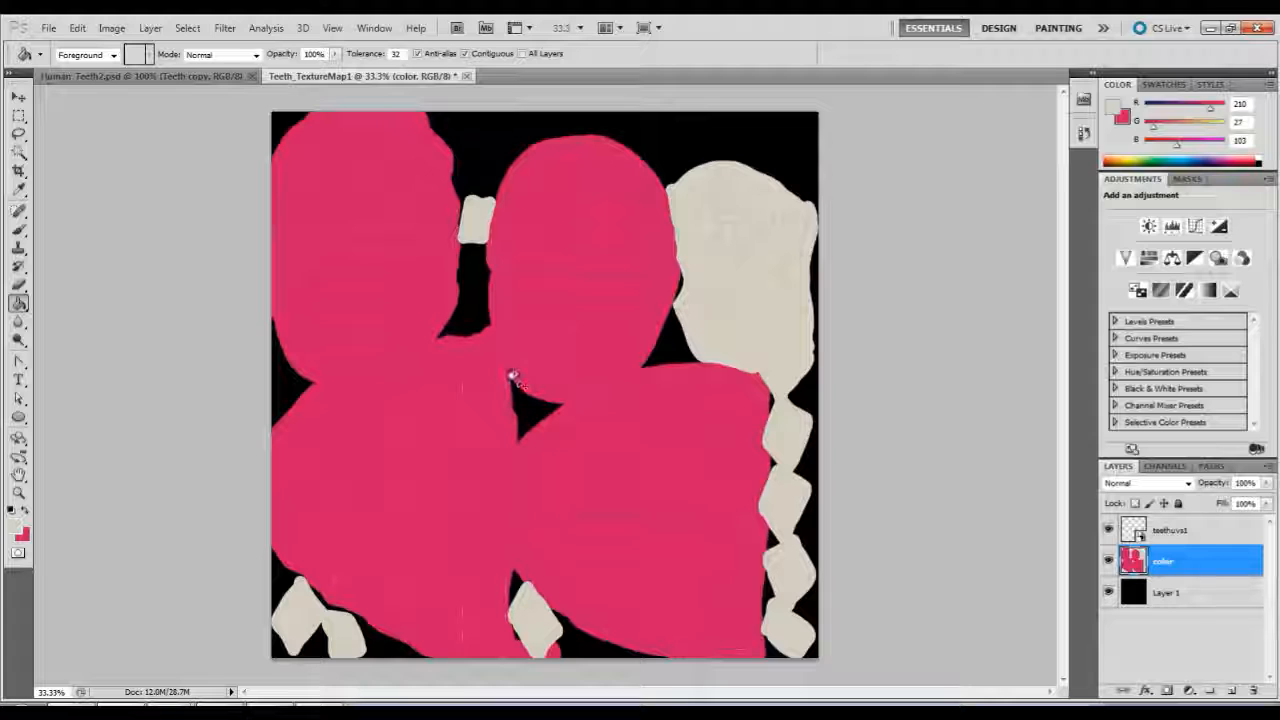
left_click(18, 97)
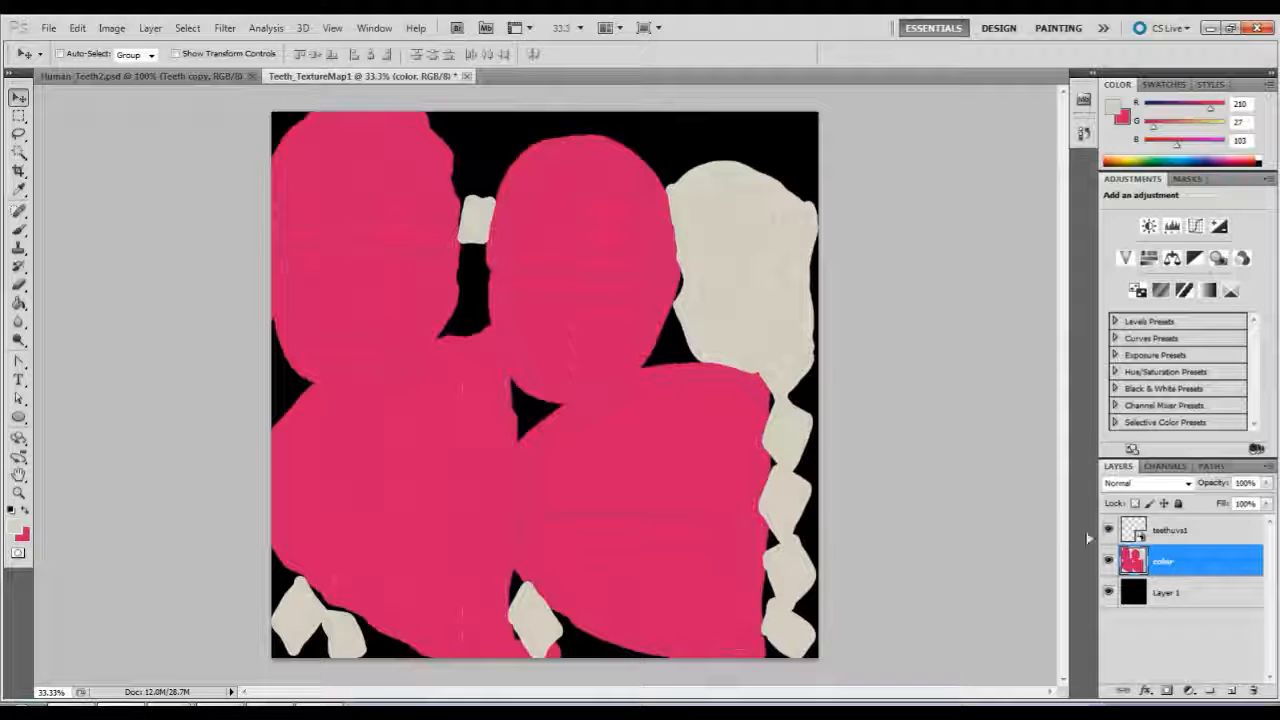
left_click(1108, 531)
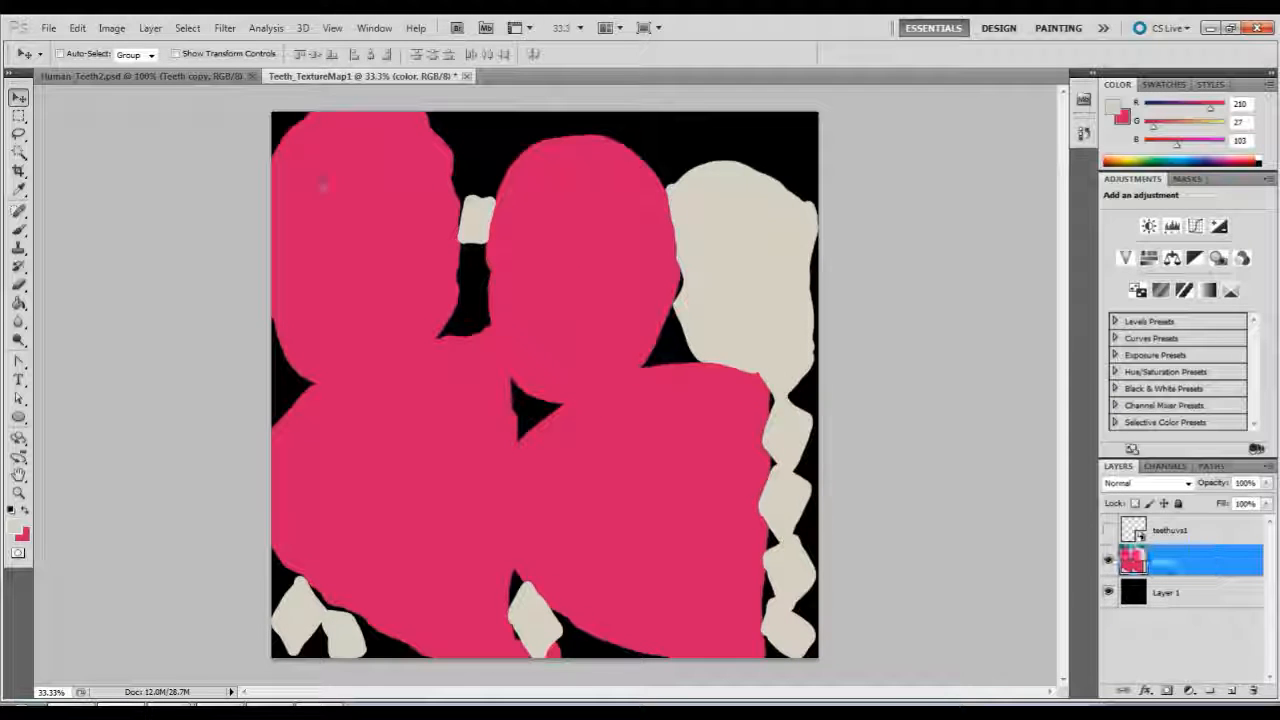
left_click(48, 27)
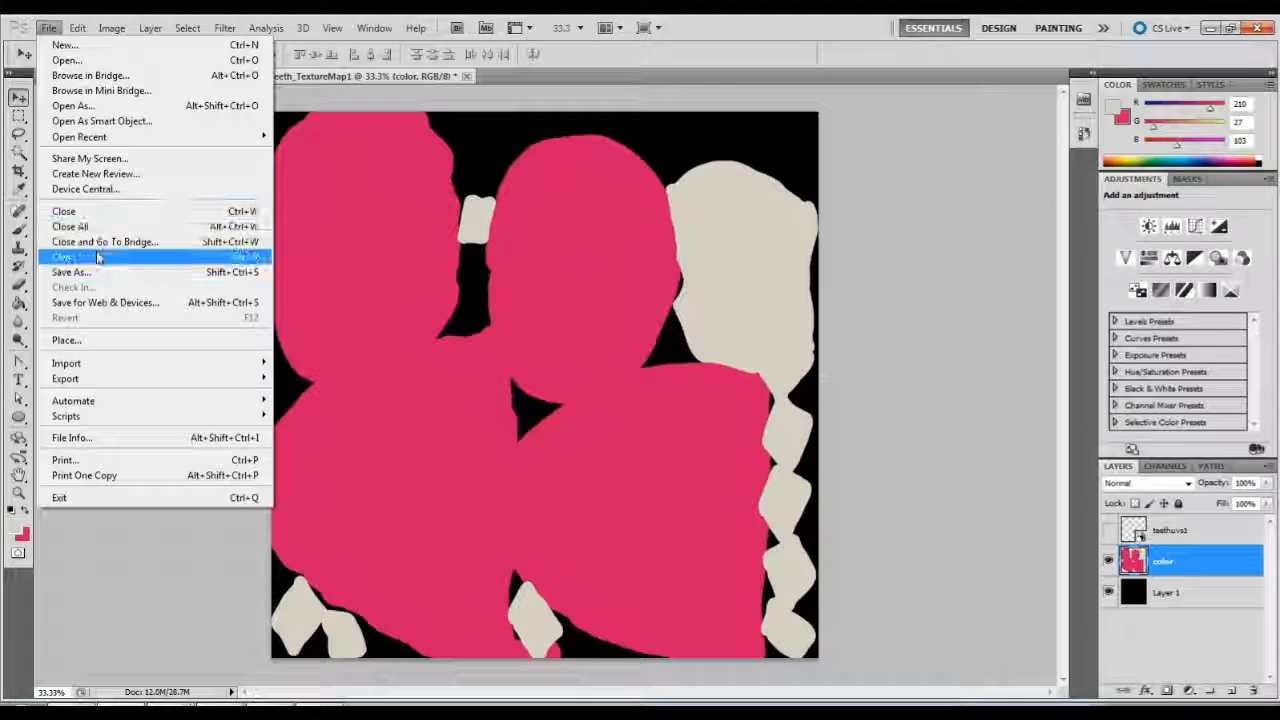
left_click(98, 258)
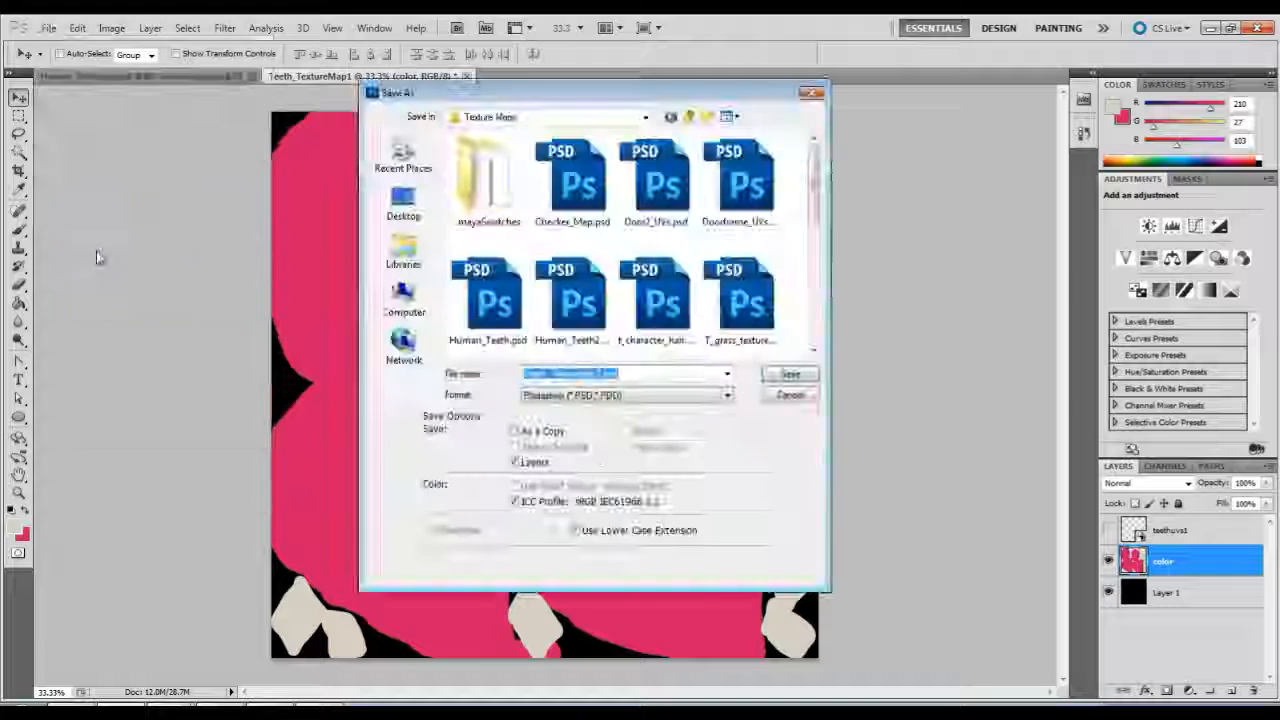
left_click(790, 374)
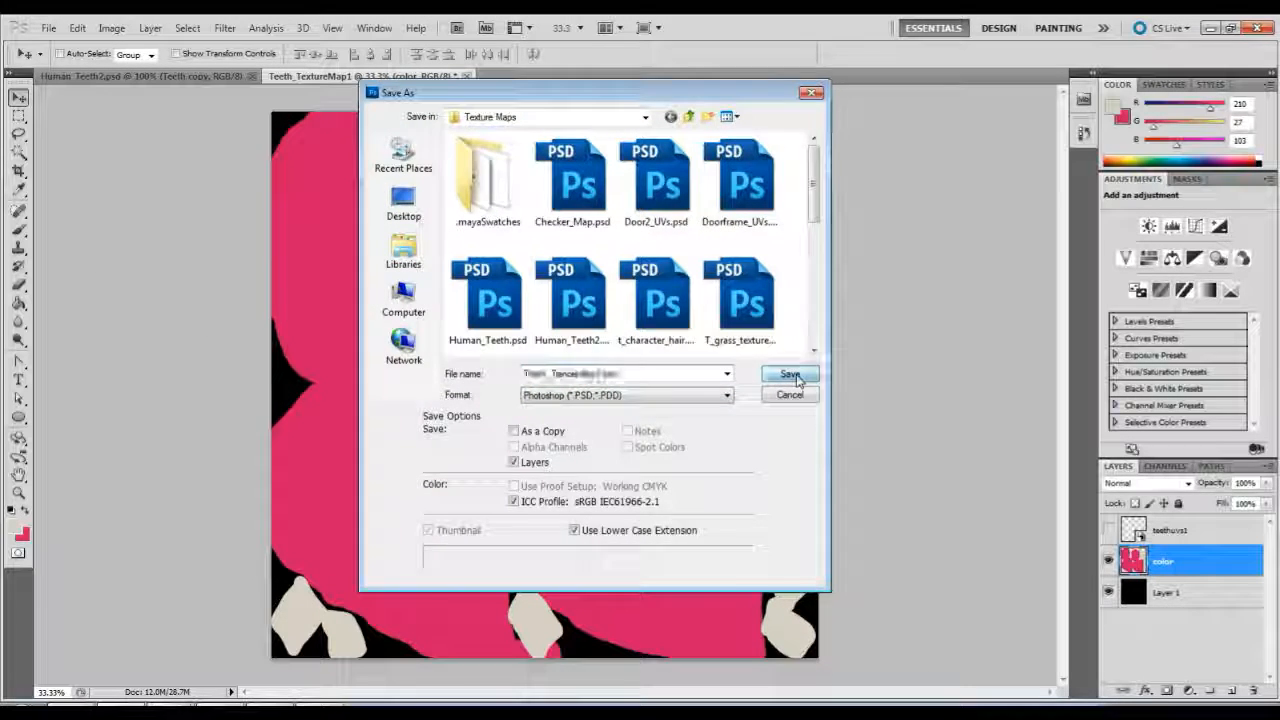
left_click(833, 236)
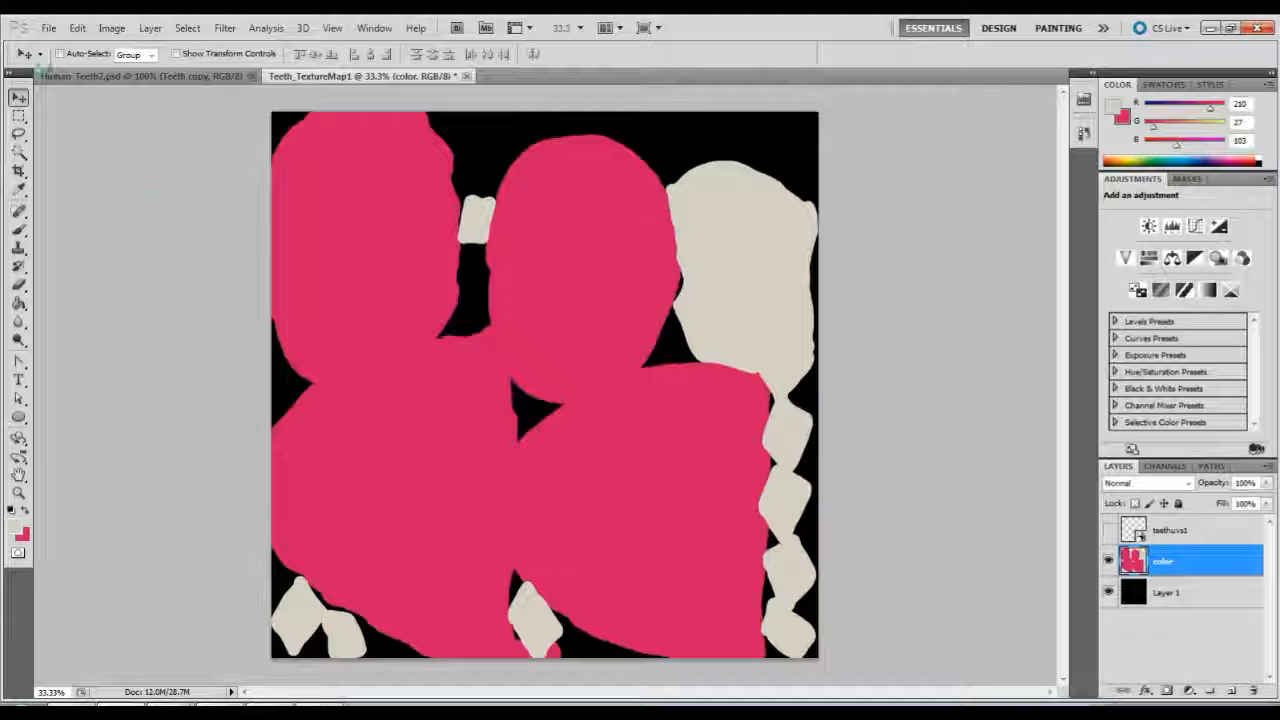
- Save a Targa copy of the map as Teeth_TextureMap1.tga at 24 bits/pixel
left_click(48, 27)
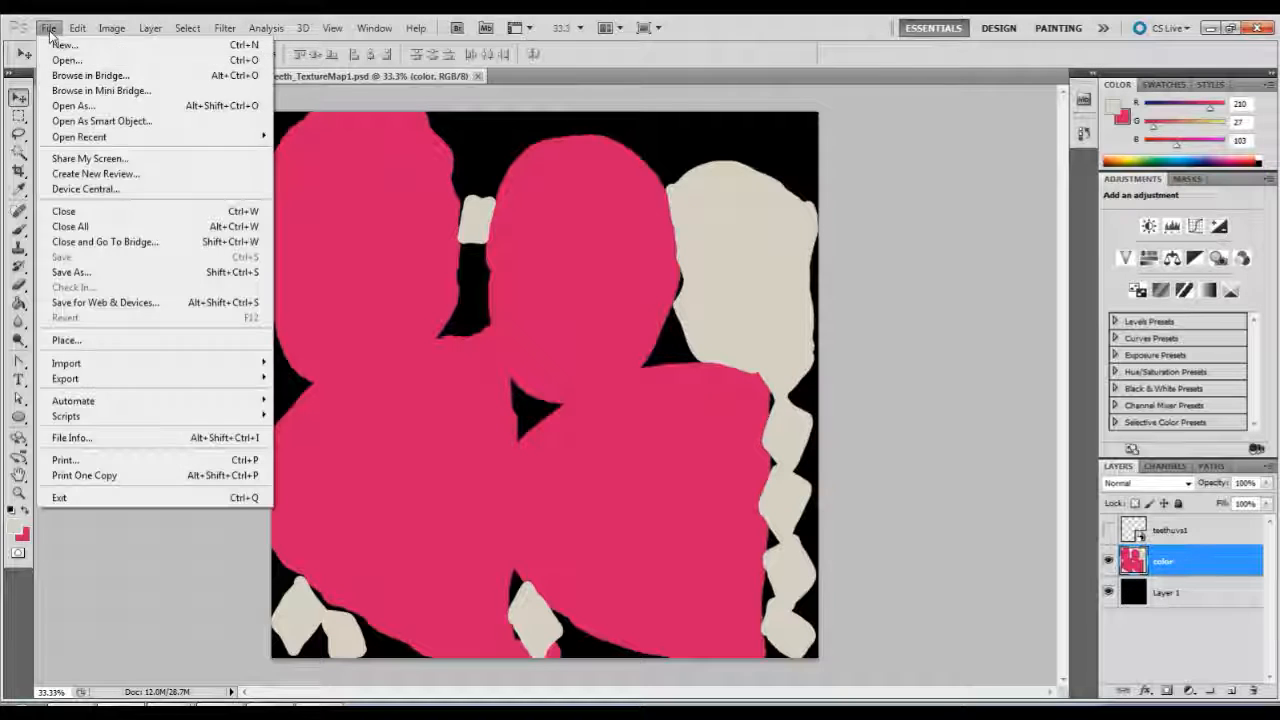
left_click(134, 274)
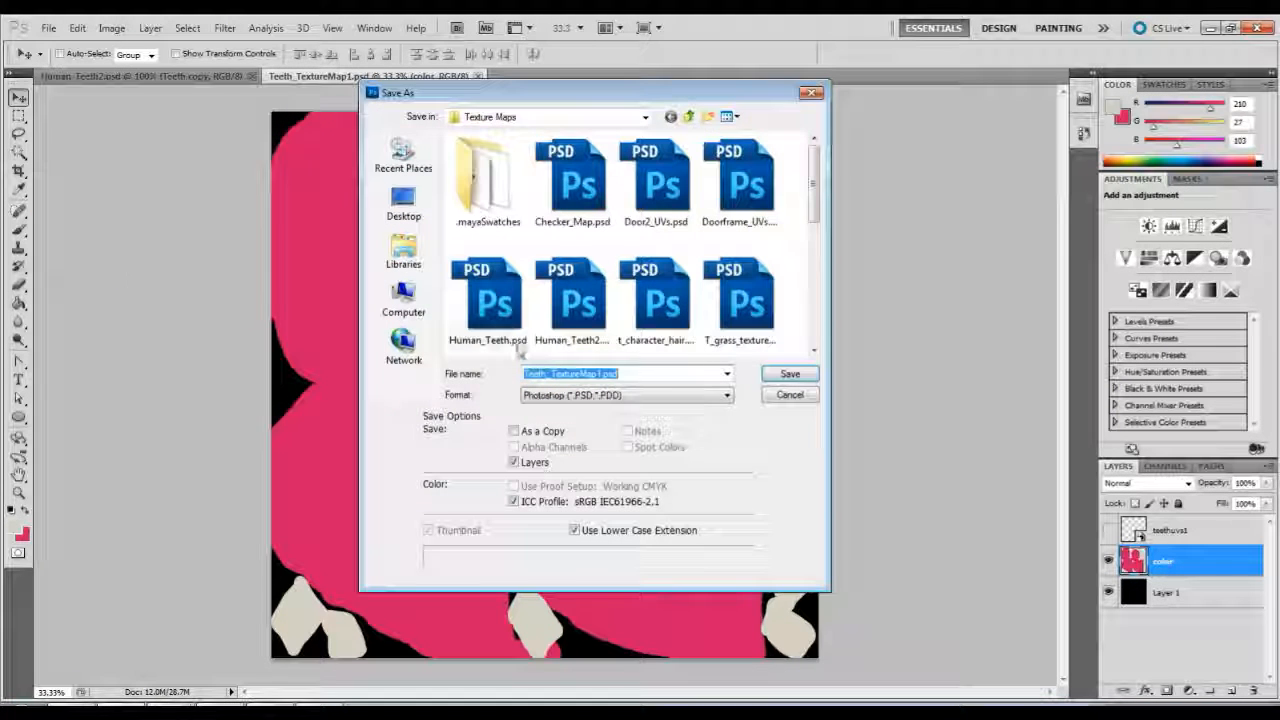
left_click(623, 398)
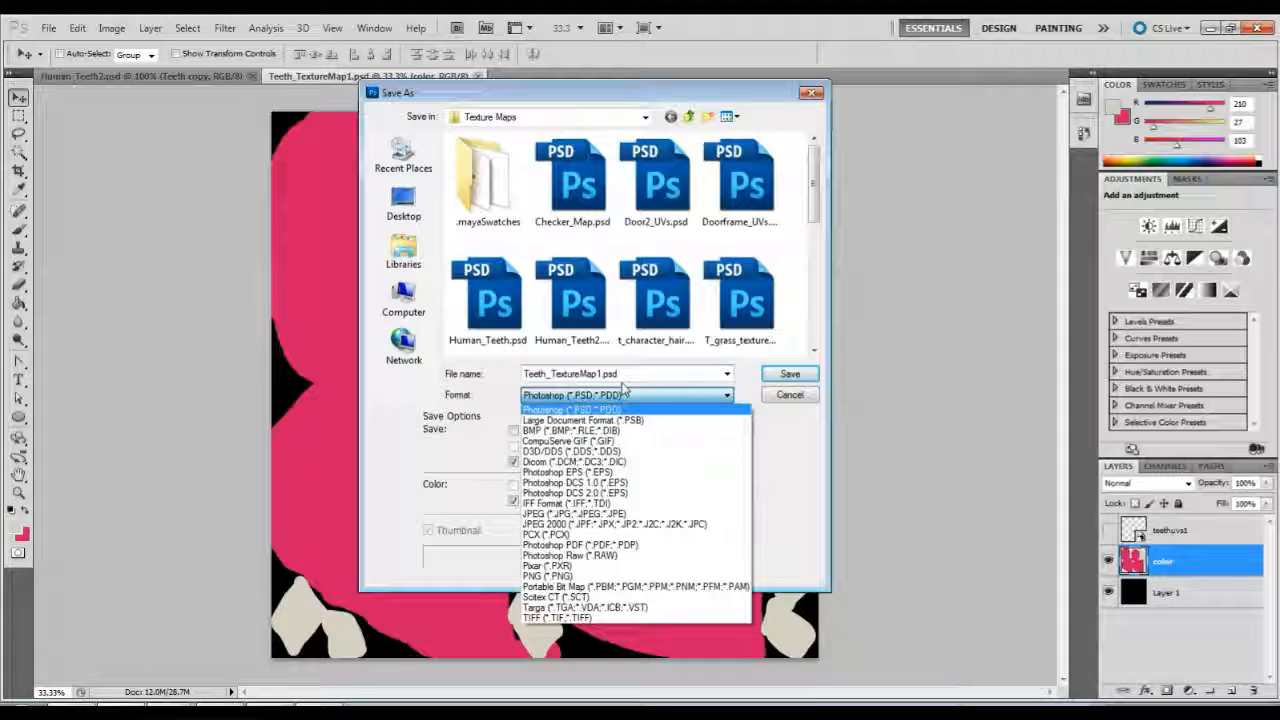
left_click(628, 608)
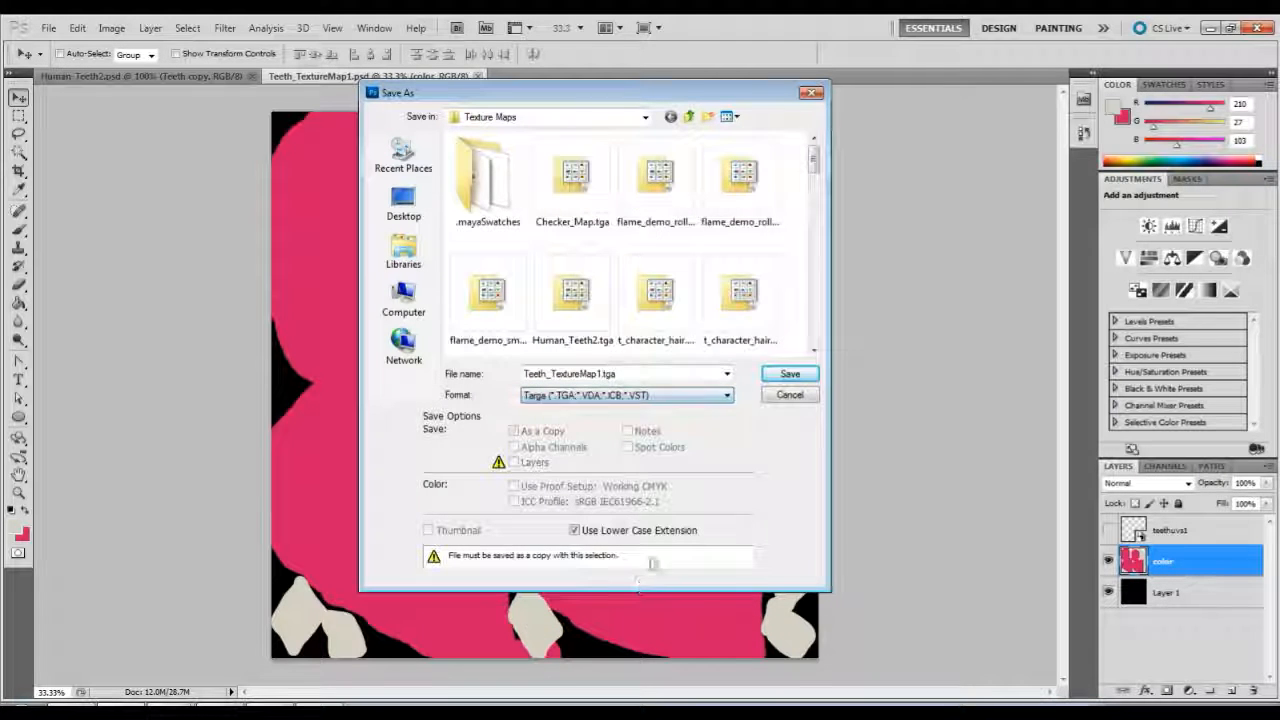
left_click(789, 378)
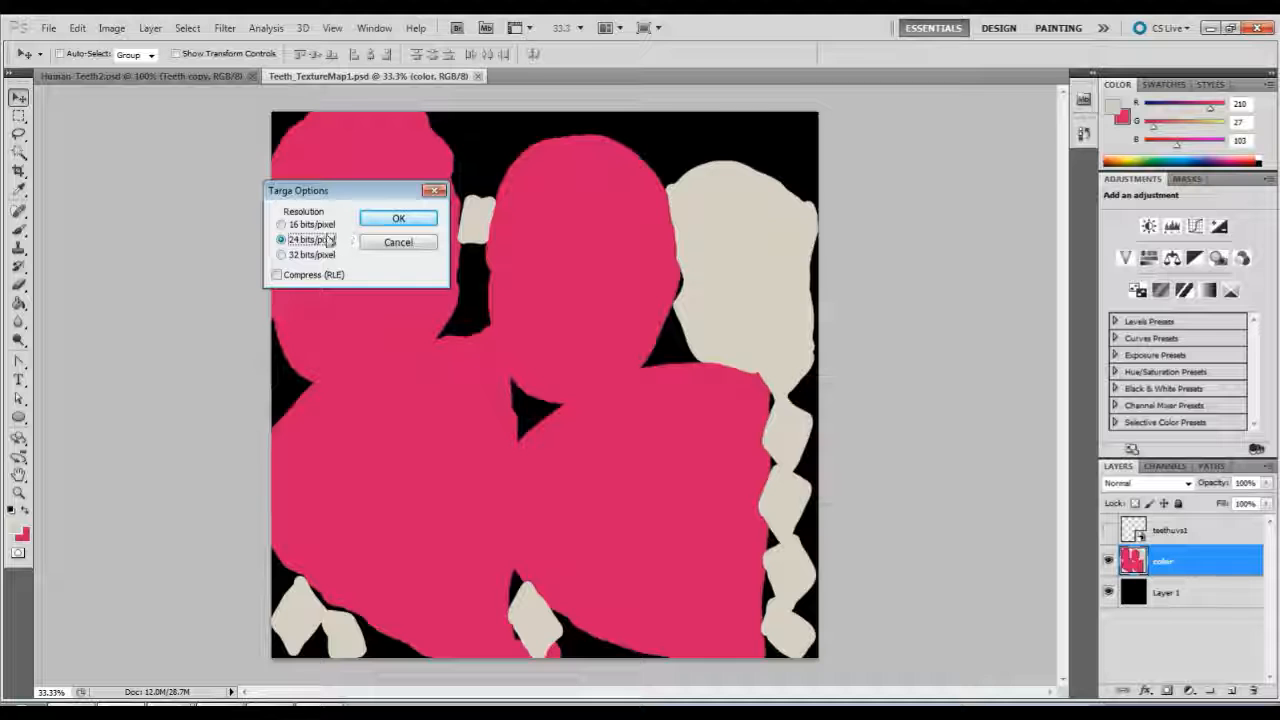
left_click(412, 222)
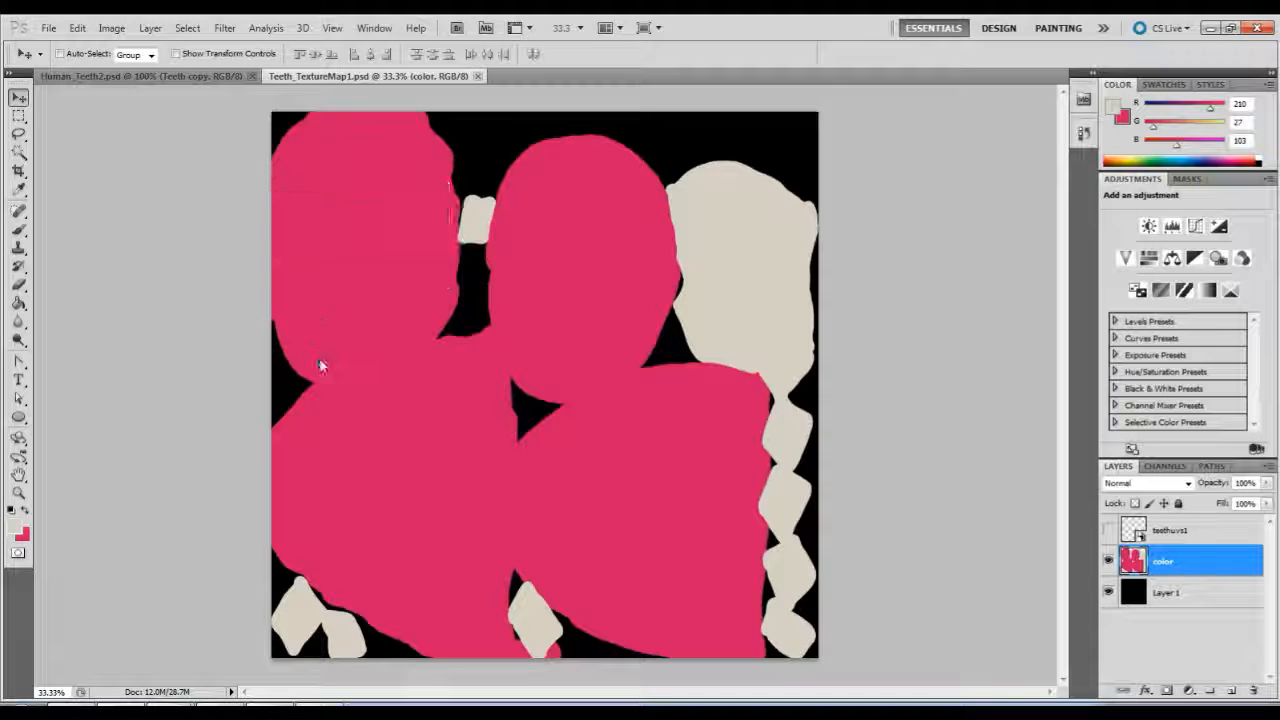
- Switch to Maya, return the mouth mesh to object mode, and select both the upper and lower mouth pieces
left_click(177, 705)
left_click(177, 688)
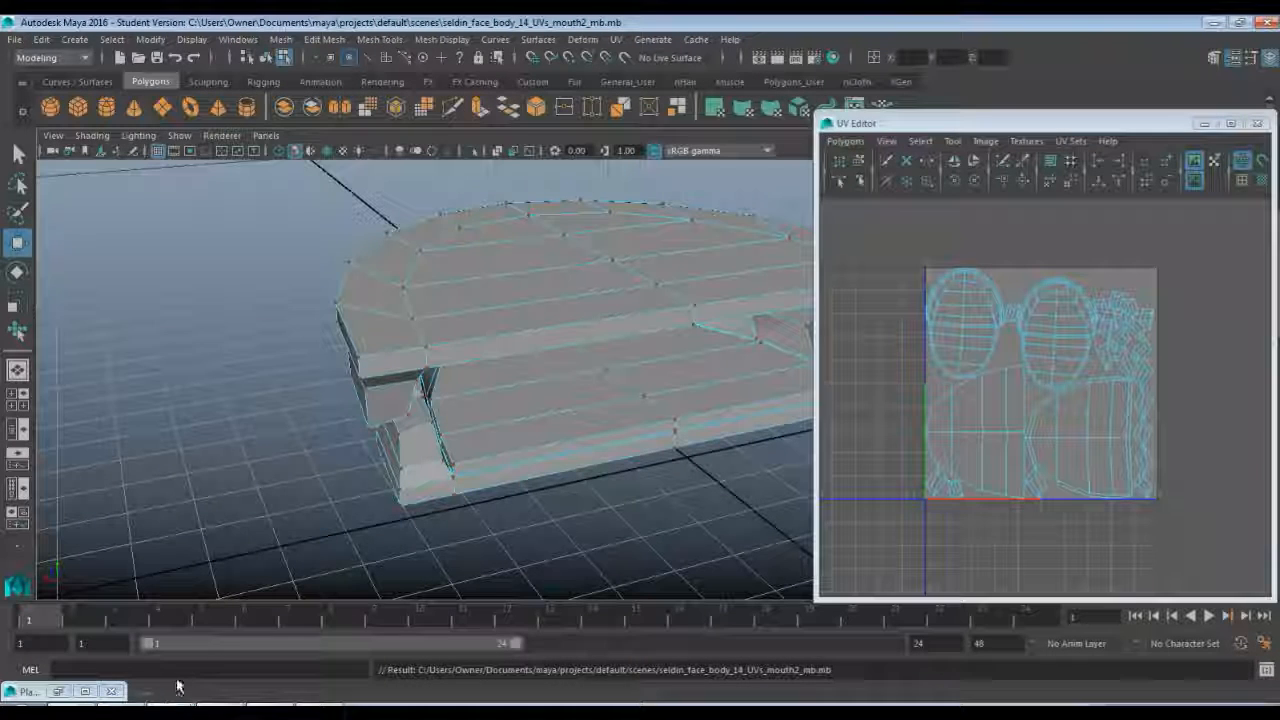
right_click_drag(491, 323, 565, 270)
left_click_drag(603, 500, 637, 496)
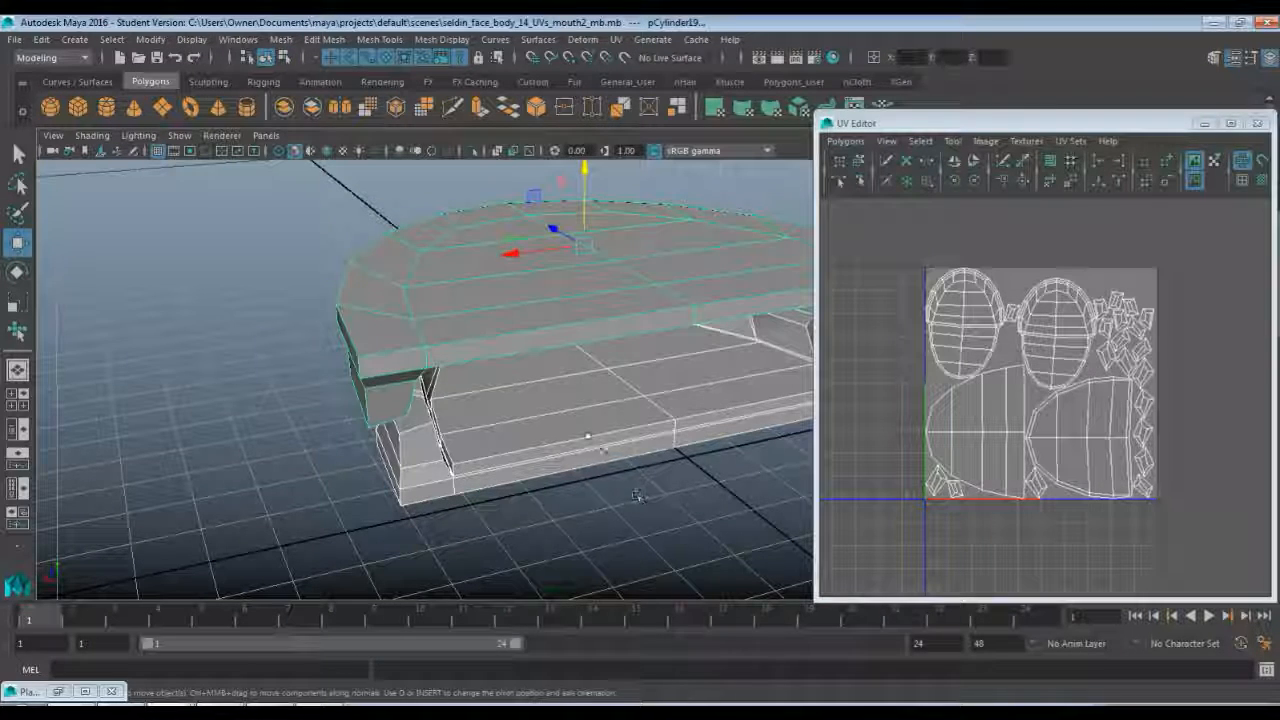
- Assign a new Lambert material to the selected upper and lower mouth pieces and name it Teethcolor2
left_click(384, 82)
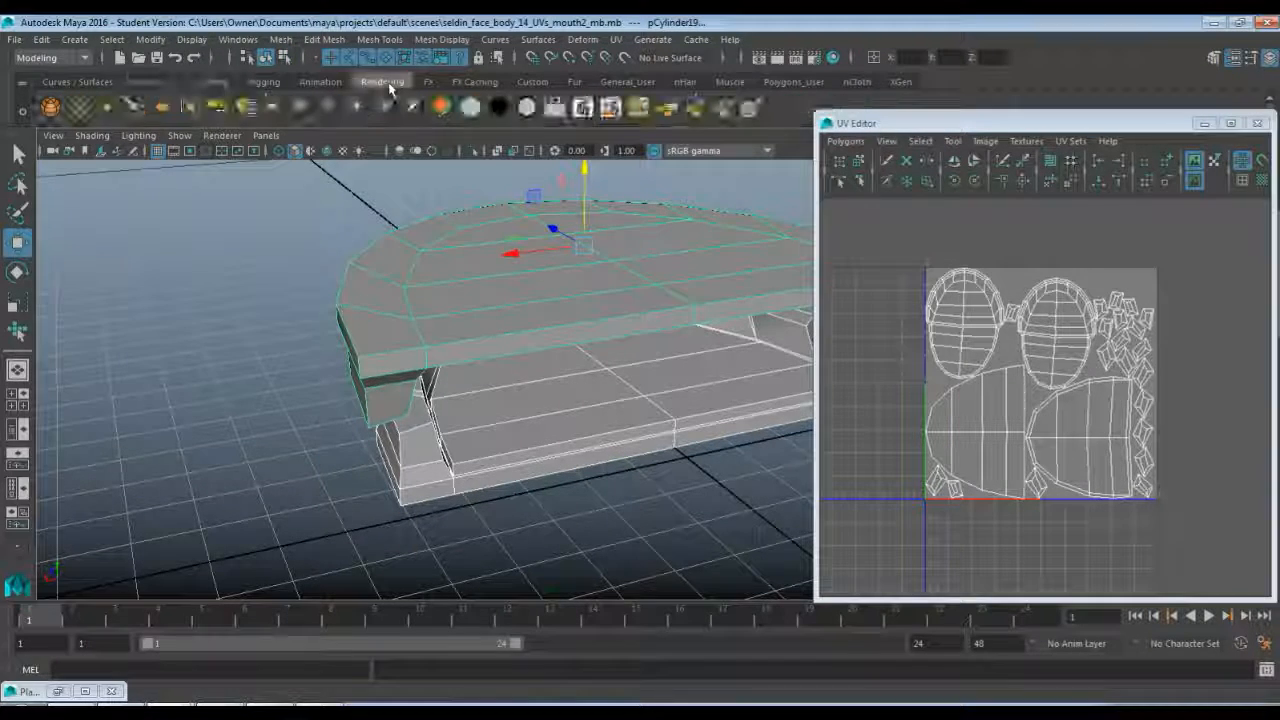
left_click(330, 107)
right_click_drag(590, 282, 626, 636)
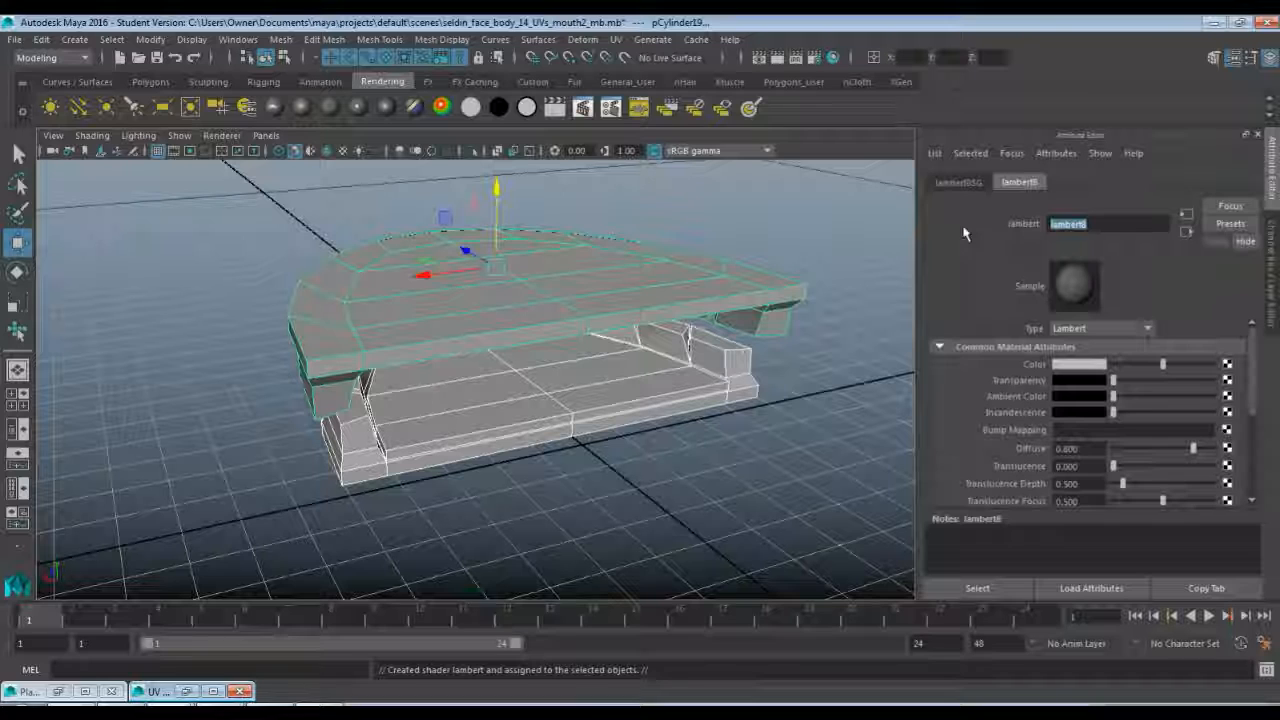
type("Teethcolor2")
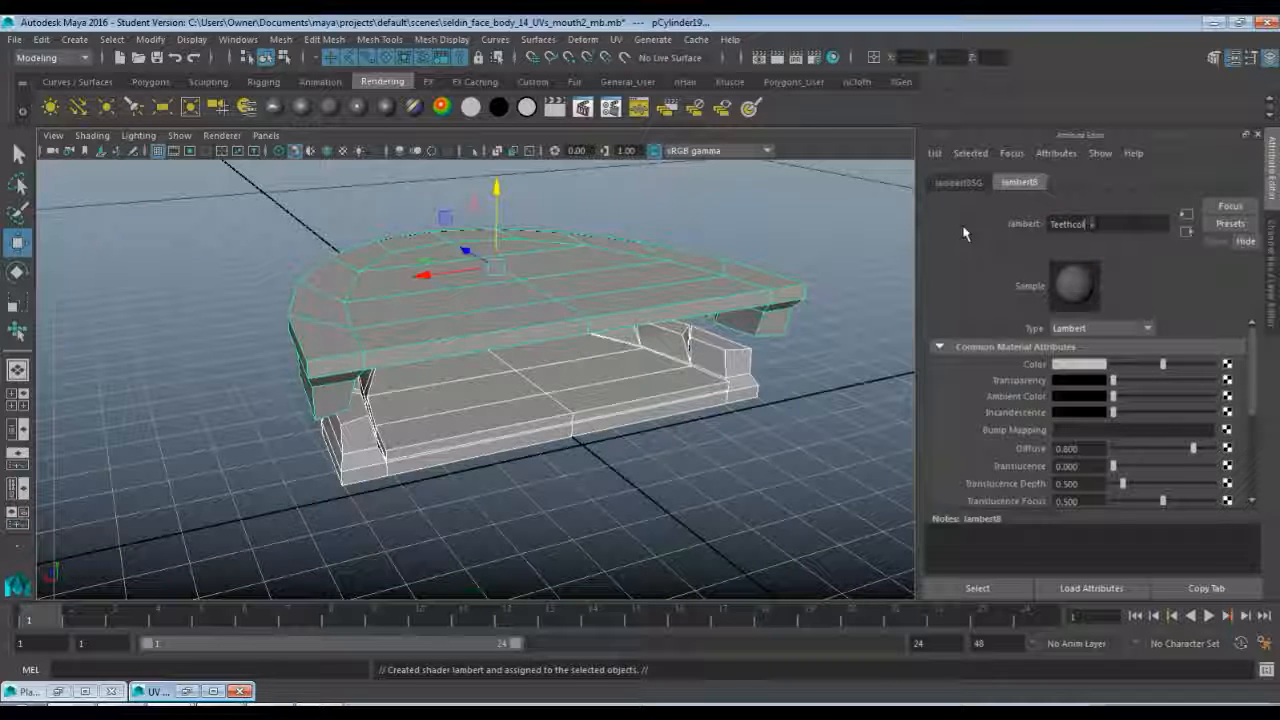
- Try to connect a File texture to the Color attribute of the new teeth material
left_click(1228, 366)
left_click(520, 324)
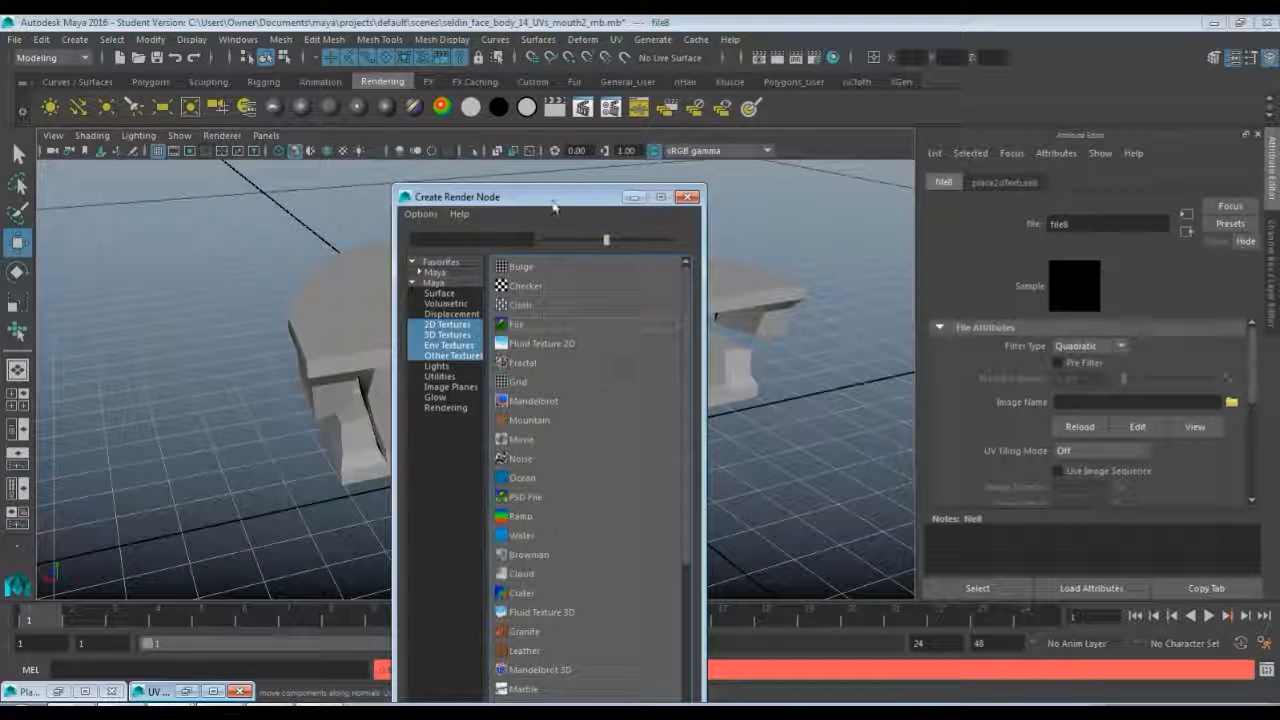
left_click_drag(553, 206, 478, 87)
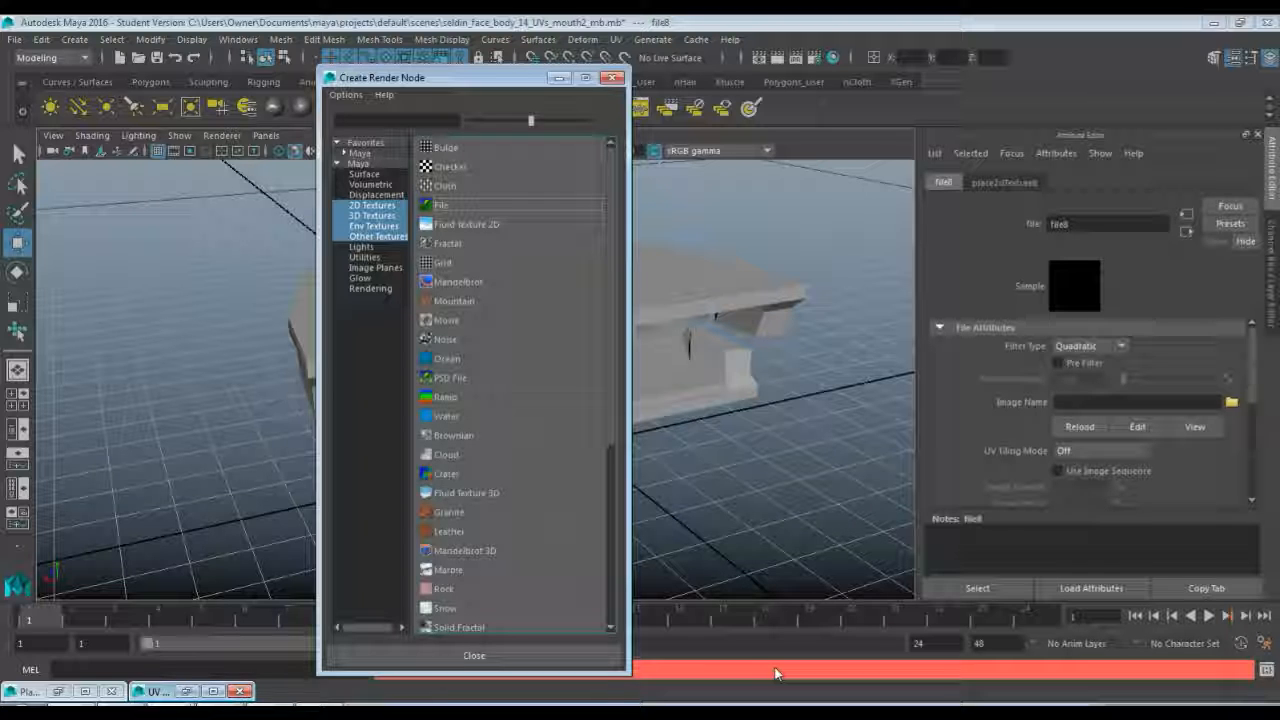
left_click(613, 78)
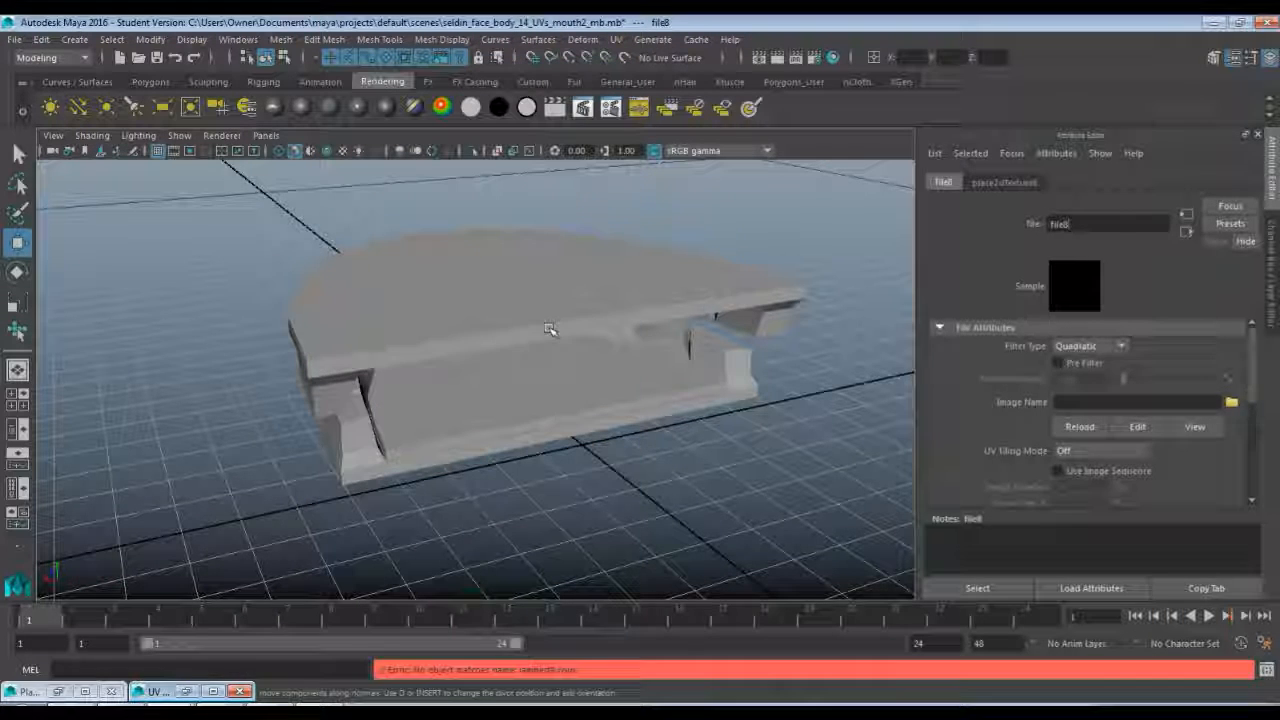
- Connect a File texture to the Color of the mouth's Teethcolor2 material and load Teeth_TextureMap1.tga from the Texture Maps folder
left_click(540, 308)
right_click_drag(498, 430, 455, 647)
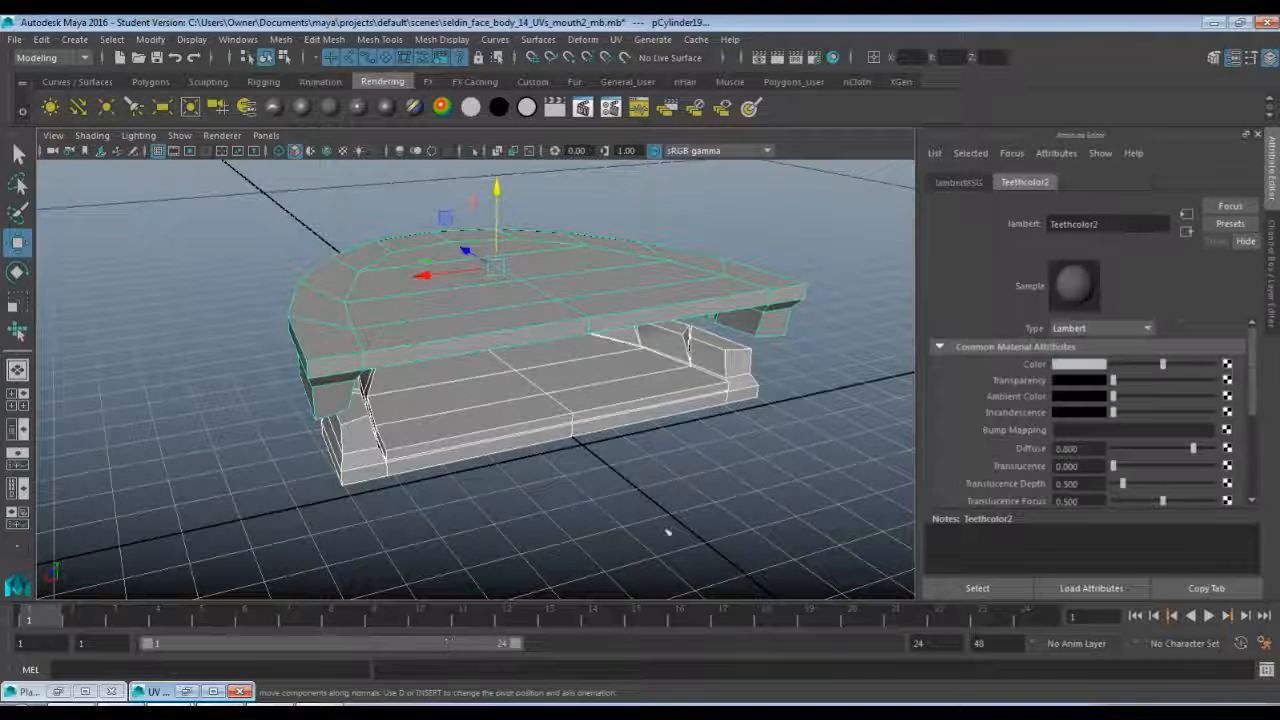
left_click(1227, 364)
left_click(441, 204)
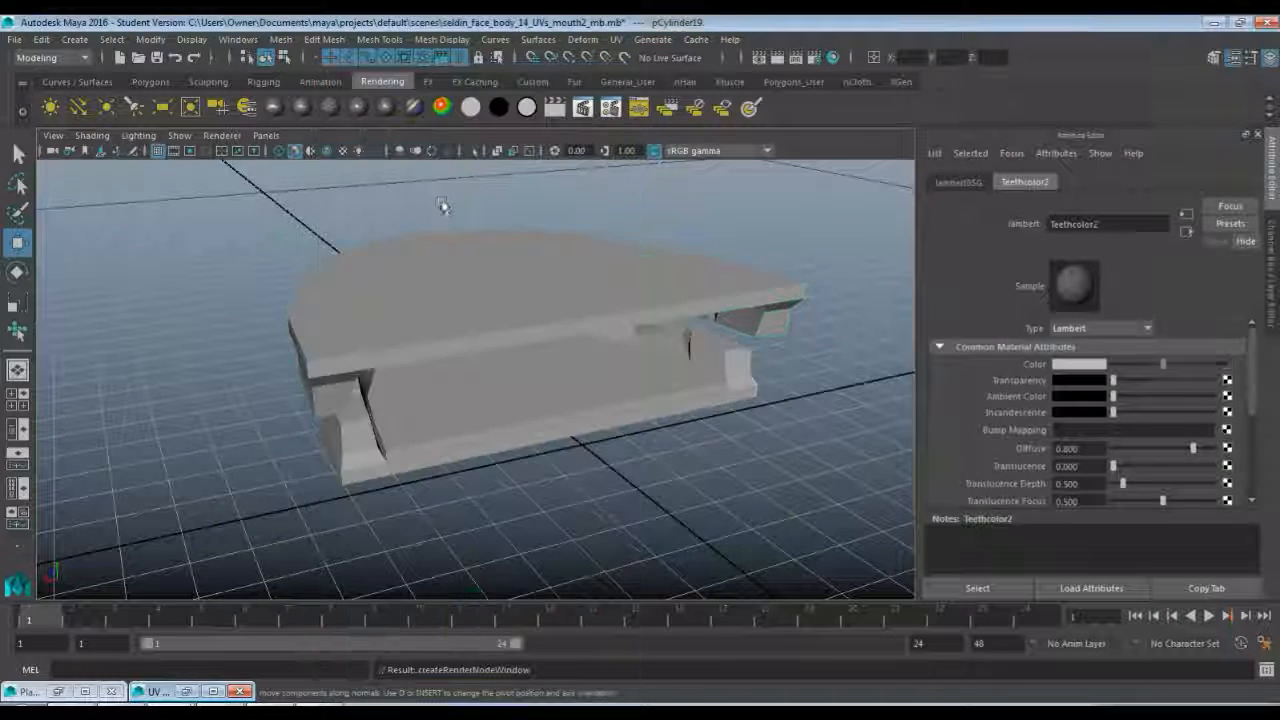
left_click(1231, 403)
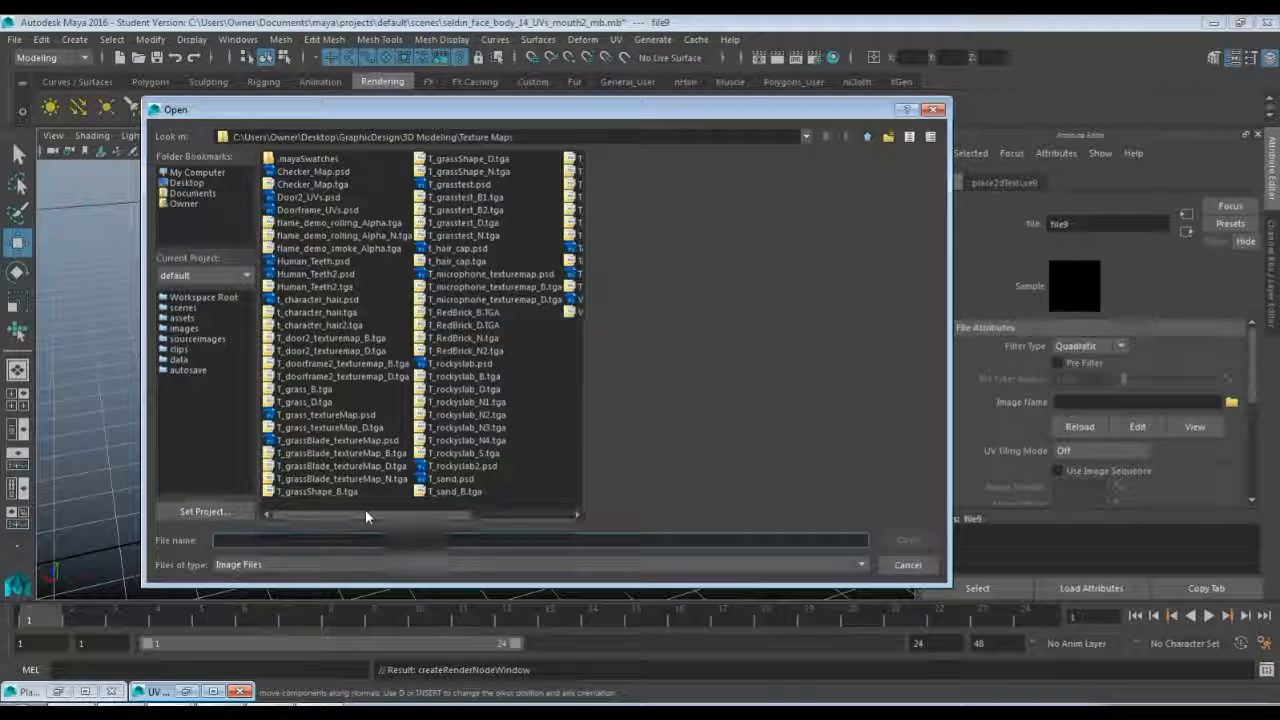
left_click_drag(365, 514, 440, 518)
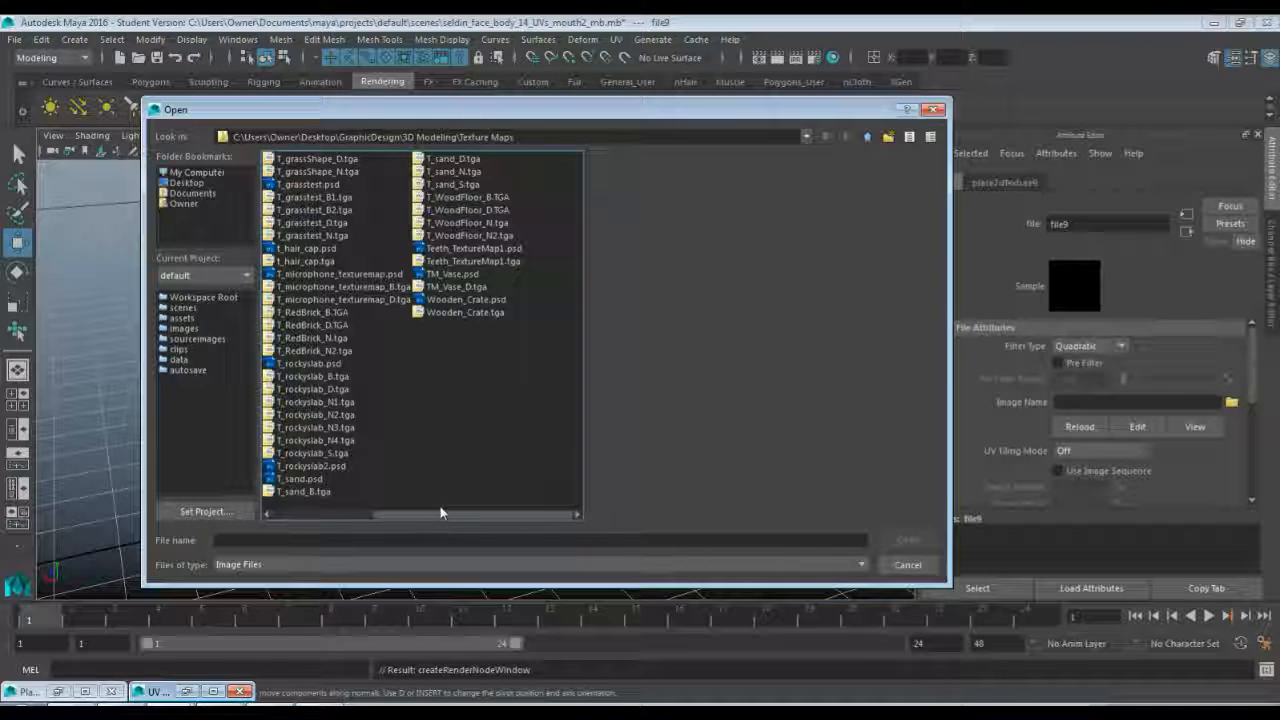
left_click(474, 261)
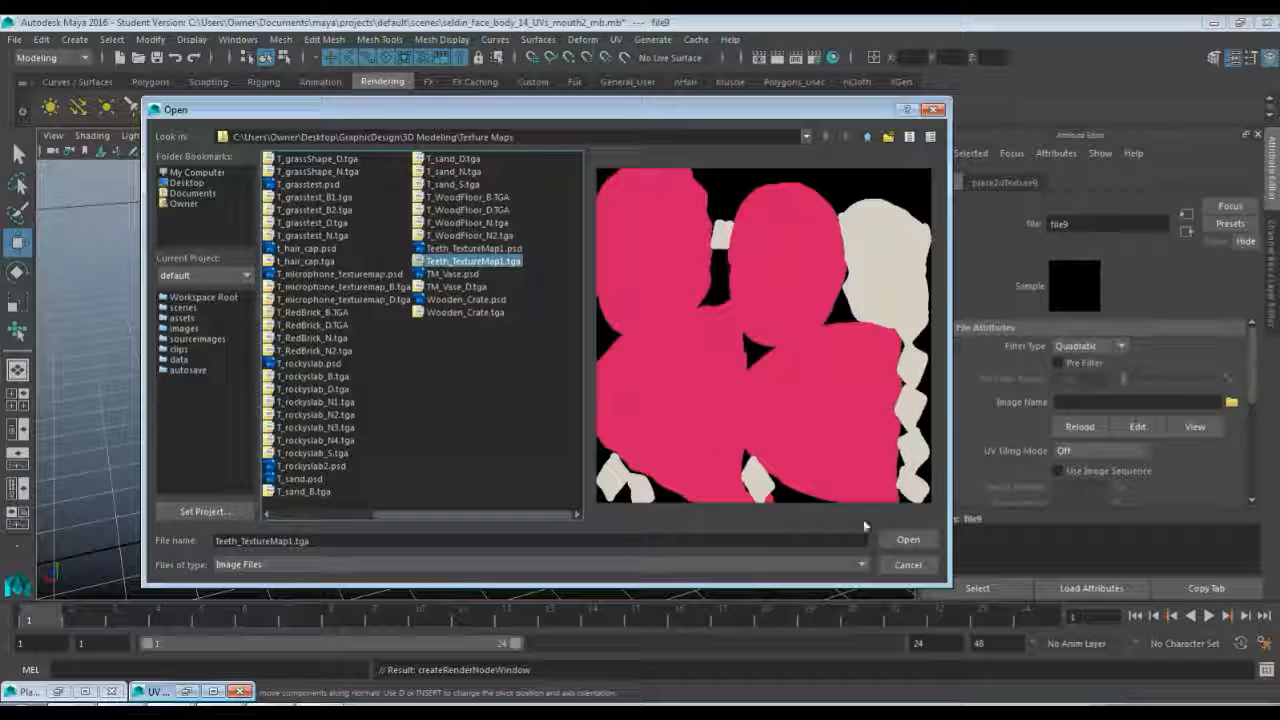
left_click(920, 543)
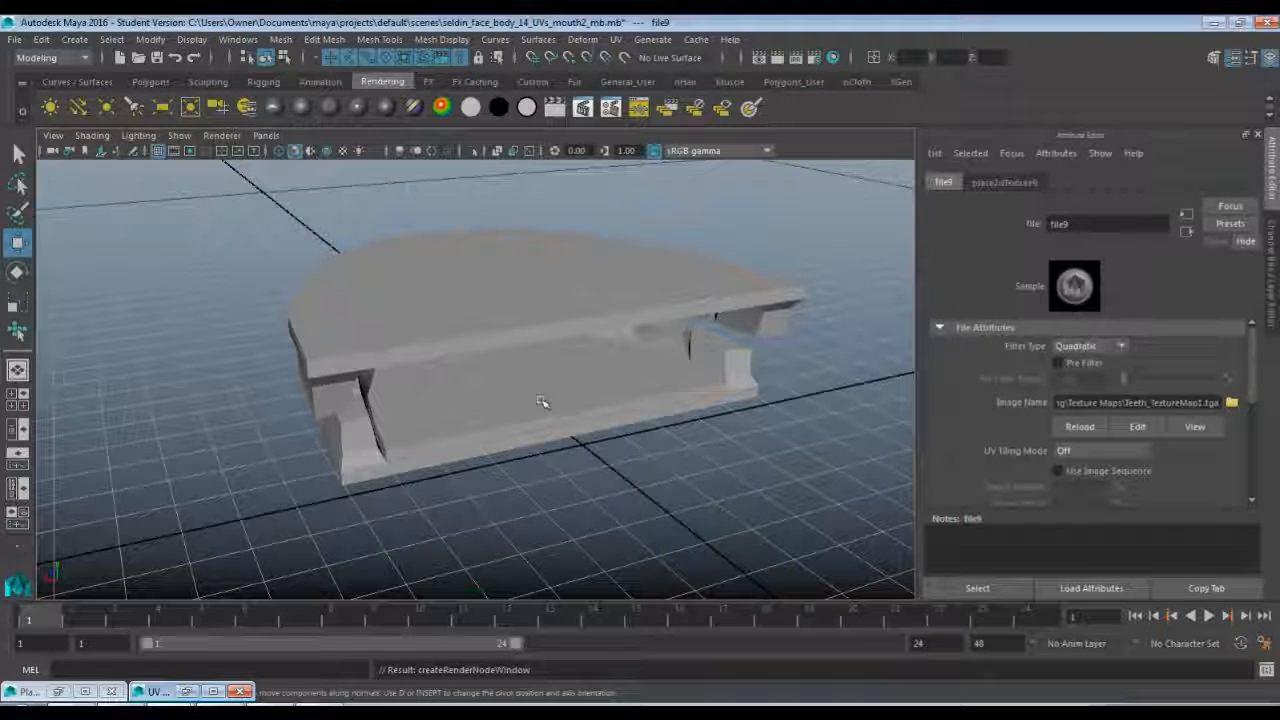
- Show the mouth pieces with textured shading, inspect the gums and teeth from the back and front, and clear the selection
key("6")
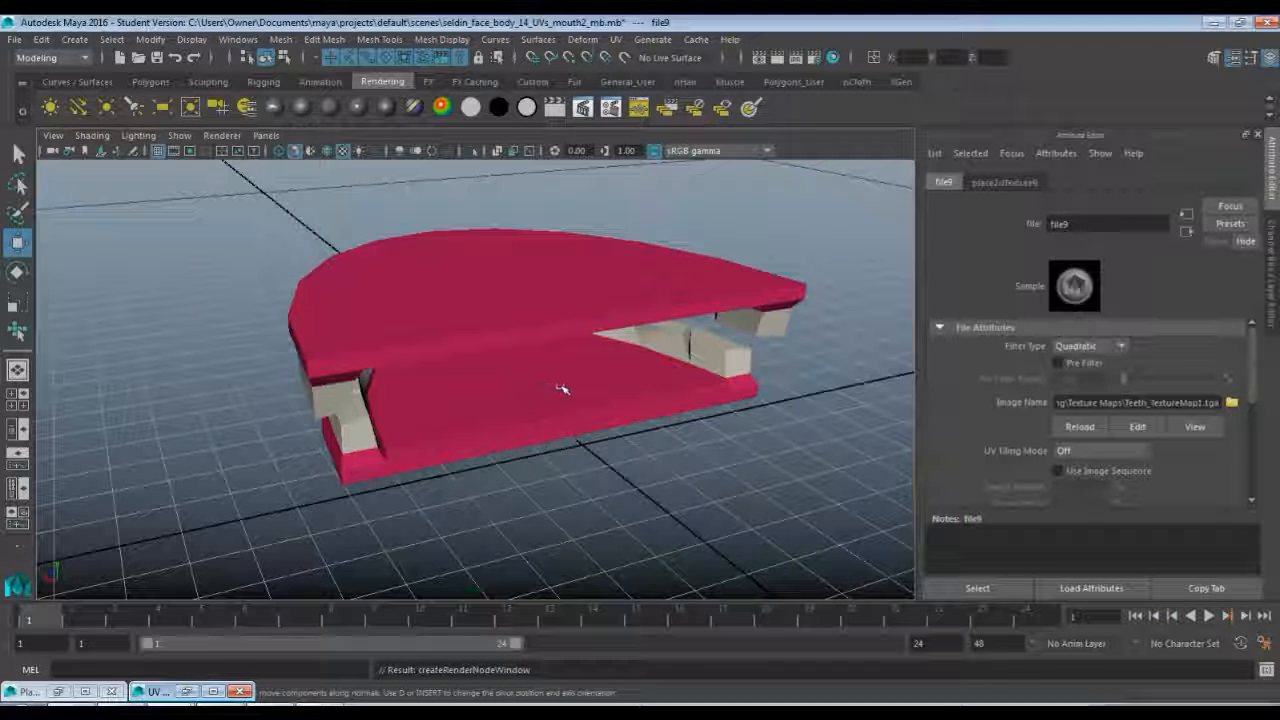
left_click_drag(562, 388, 366, 338, "alt")
left_click(352, 380)
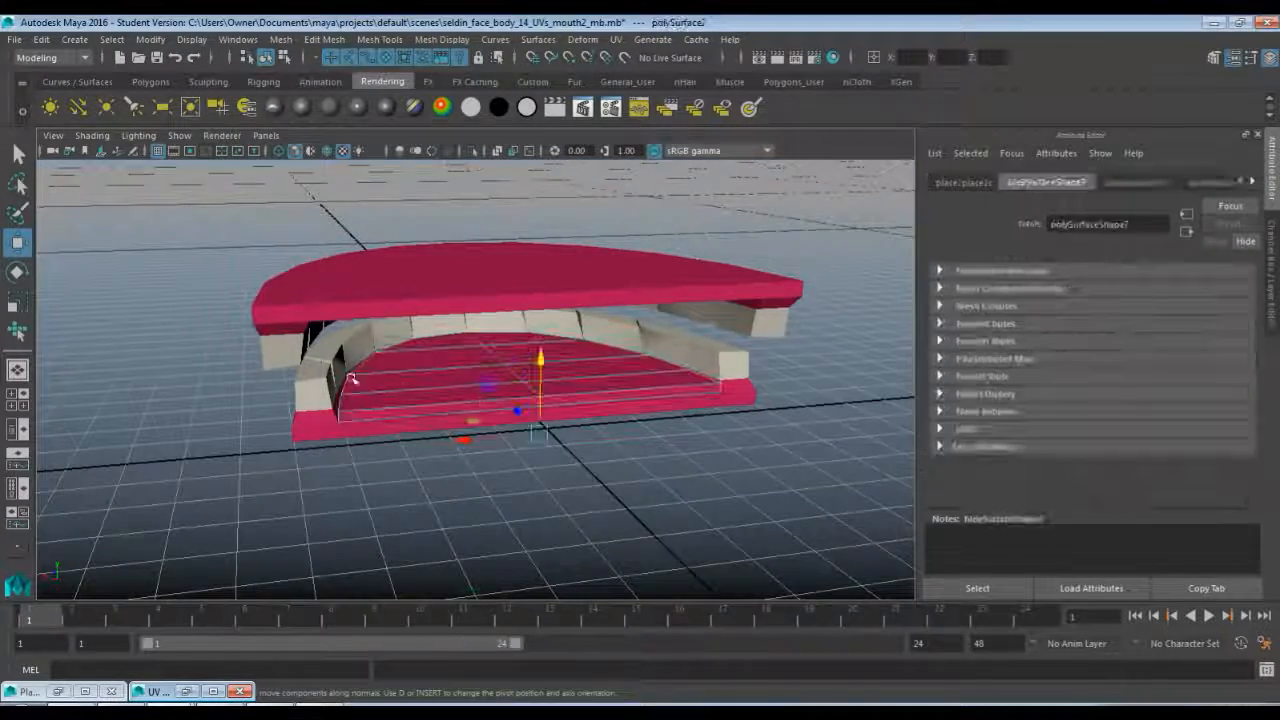
left_click_drag(200, 375, 408, 486, "alt")
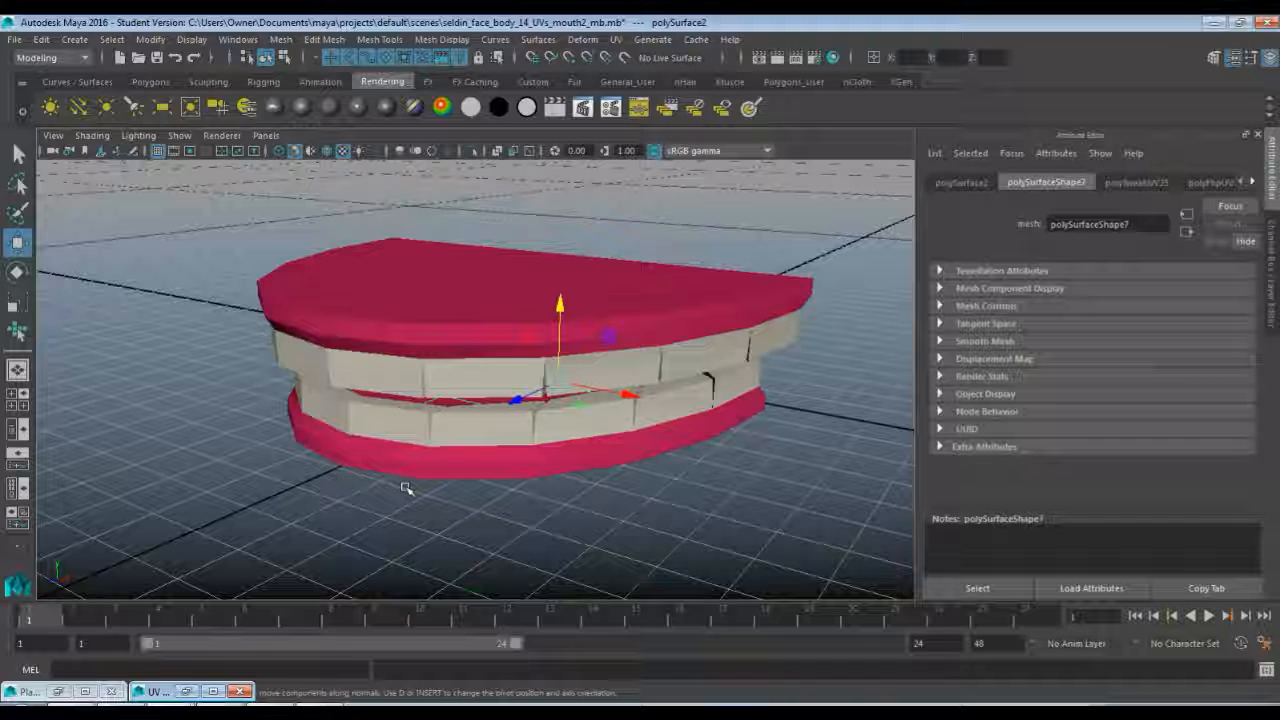
left_click(403, 508)
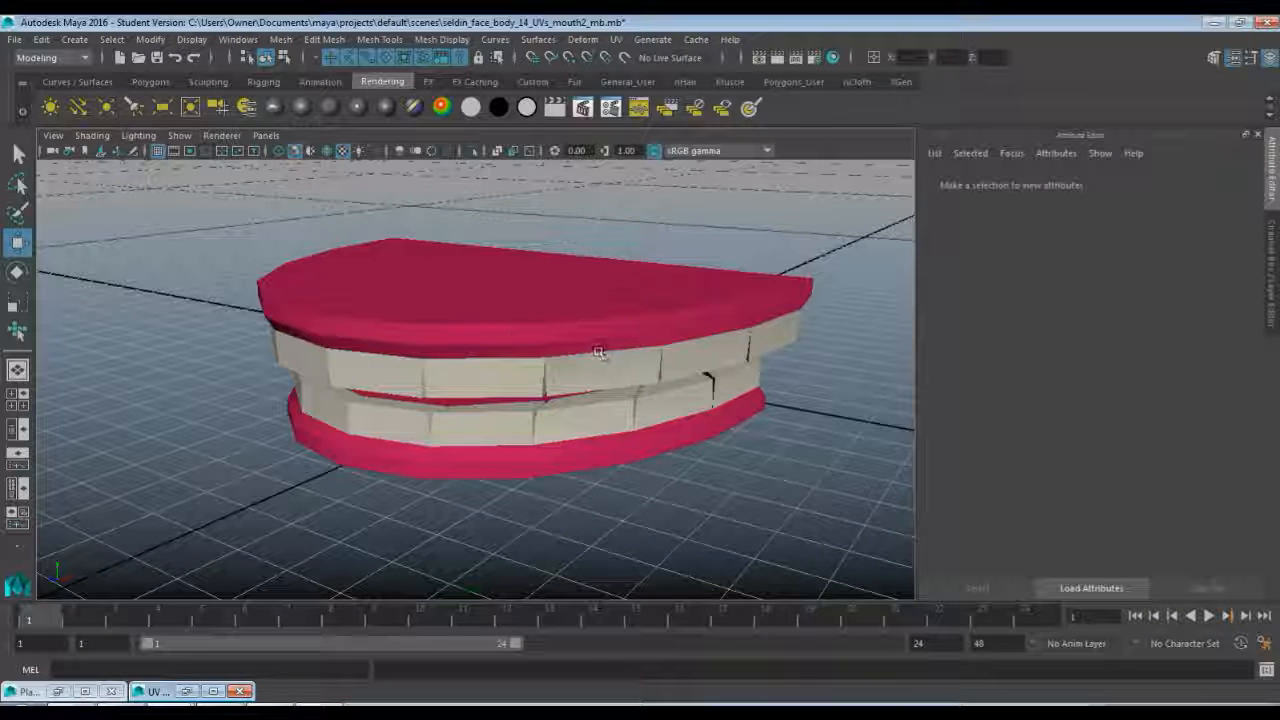